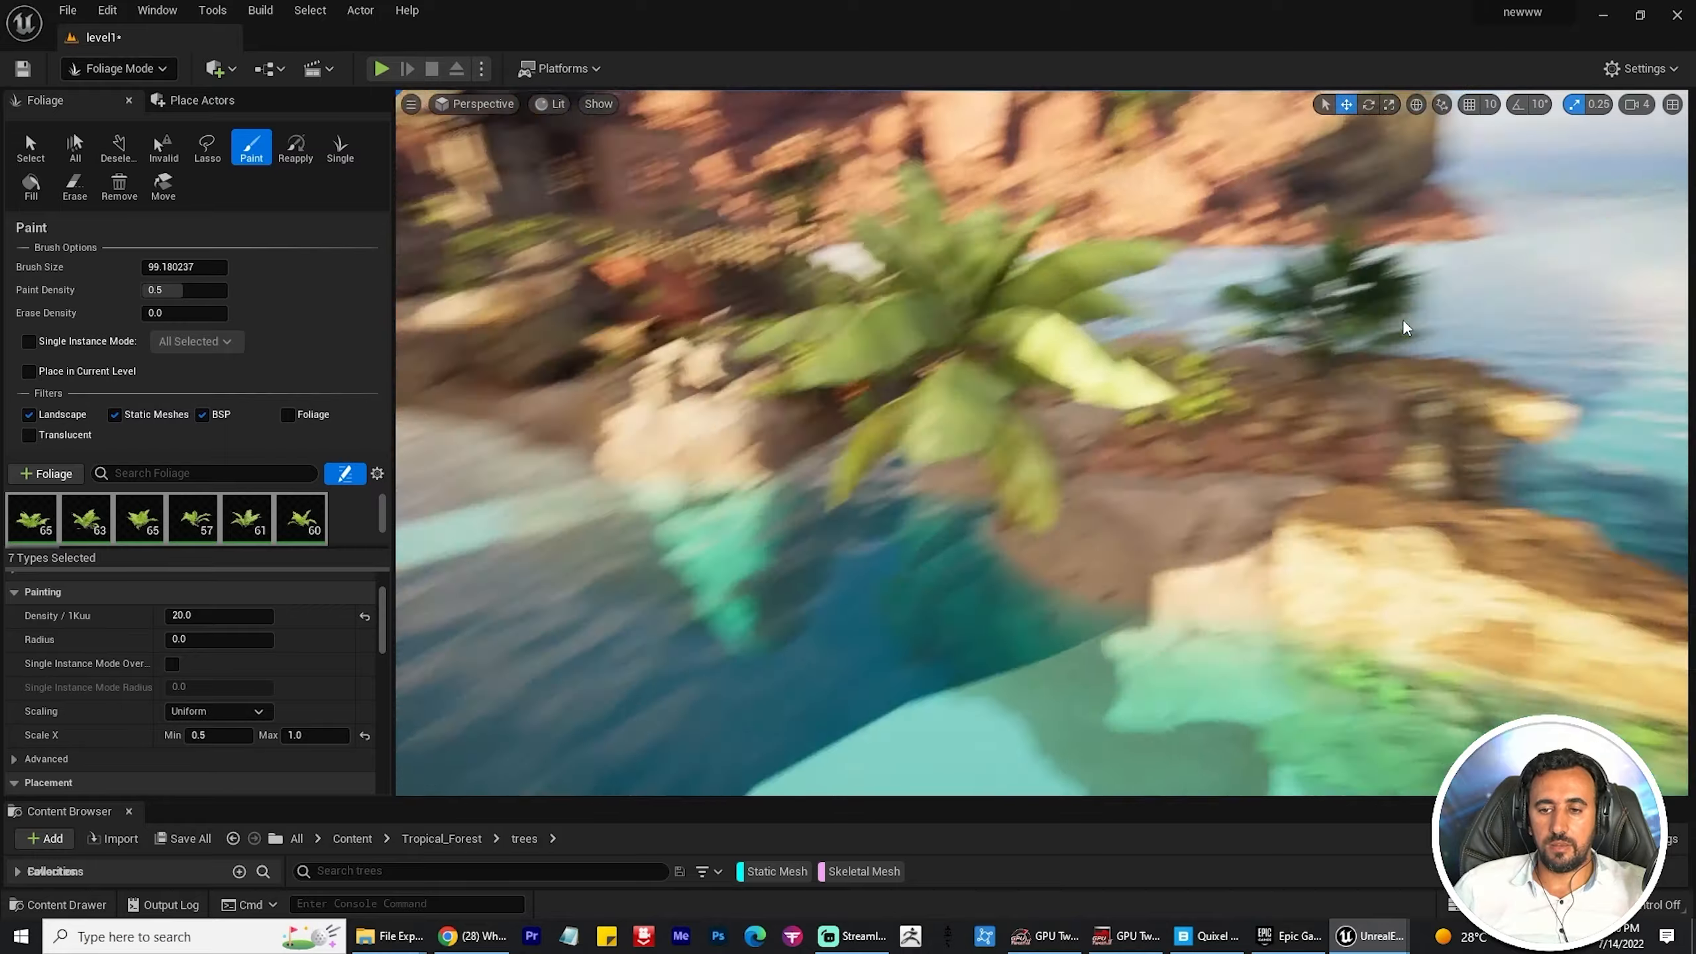
Step: Paint the seven selected foliage types over the island's rocks and soil, using a paint density of 0.5
left_click(1363, 474)
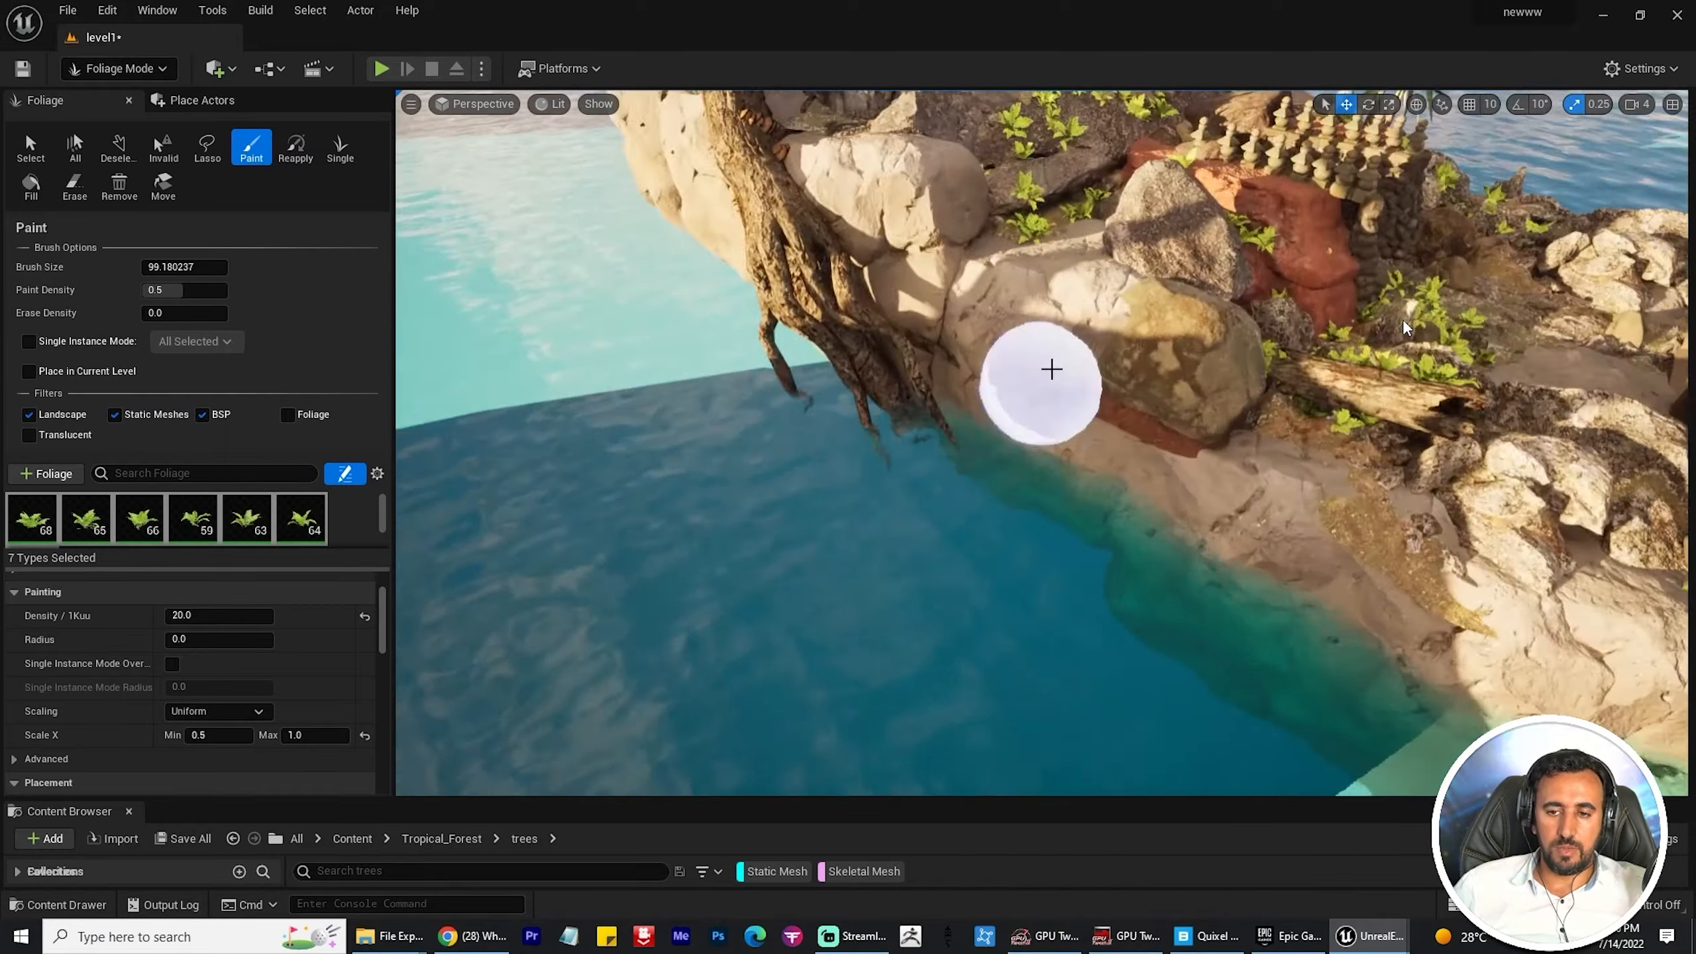
left_click(1211, 345)
left_click(816, 523, "shift")
left_click_drag(815, 523, 818, 688, "shift")
left_click(1105, 391)
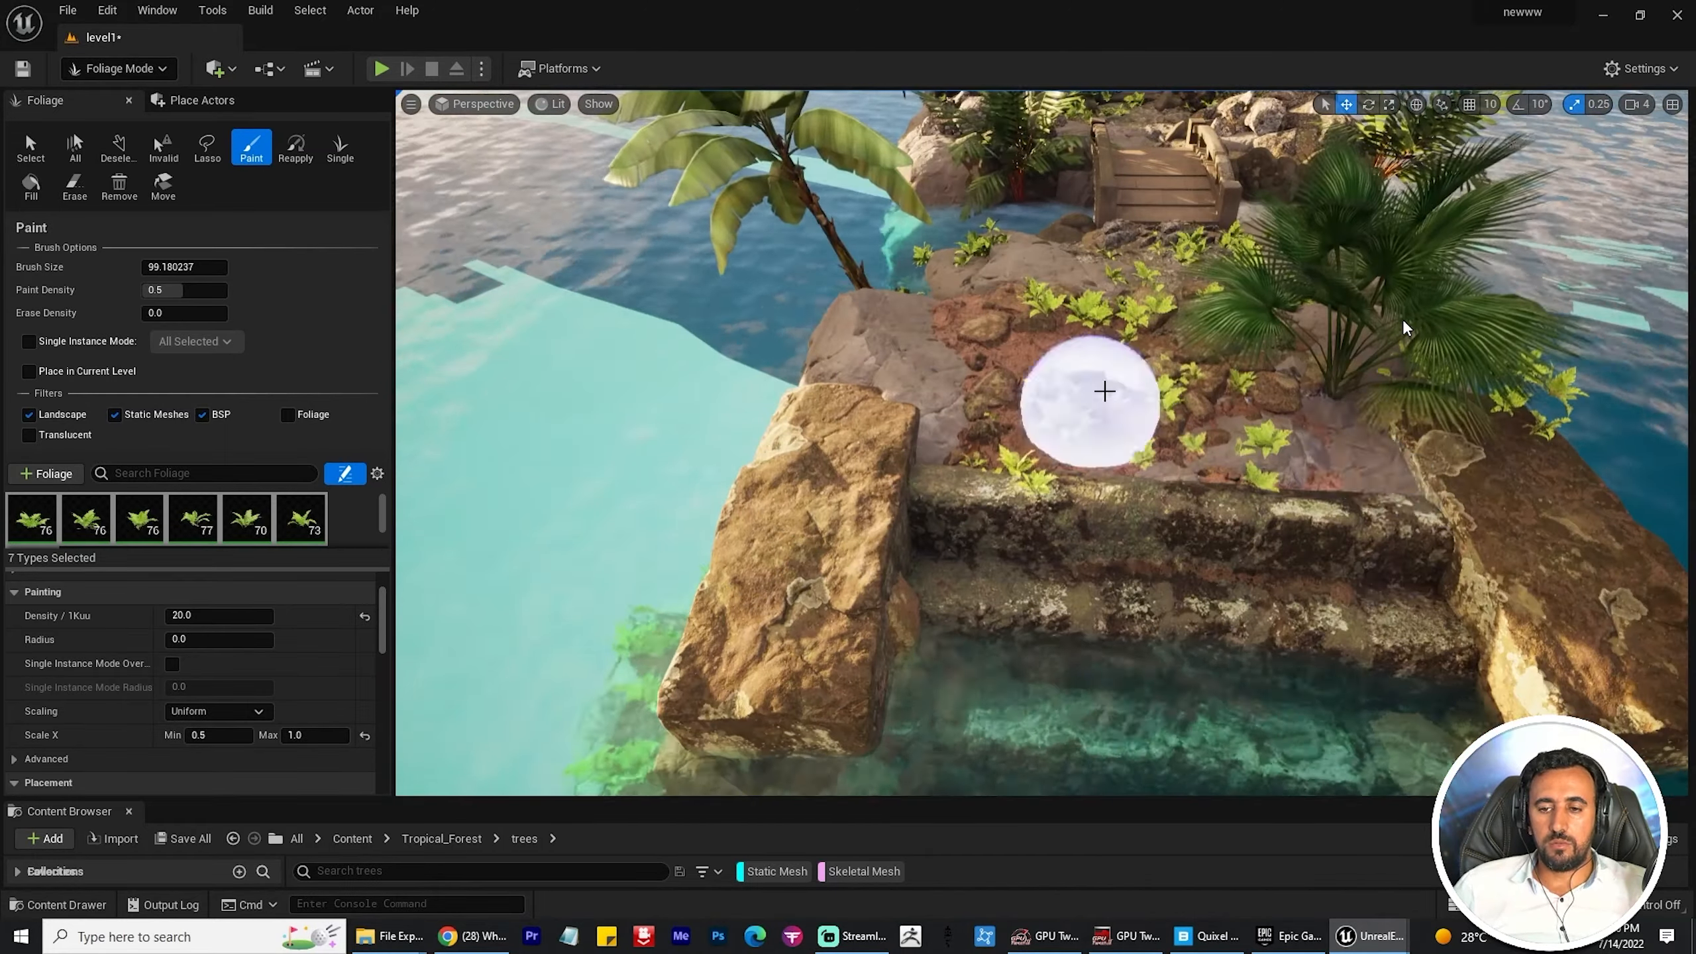
mouse_move(1105, 391)
right_mouse_down()
mouse_move(1102, 468)
mouse_move(1098, 401)
mouse_move(1095, 437)
right_mouse_up()
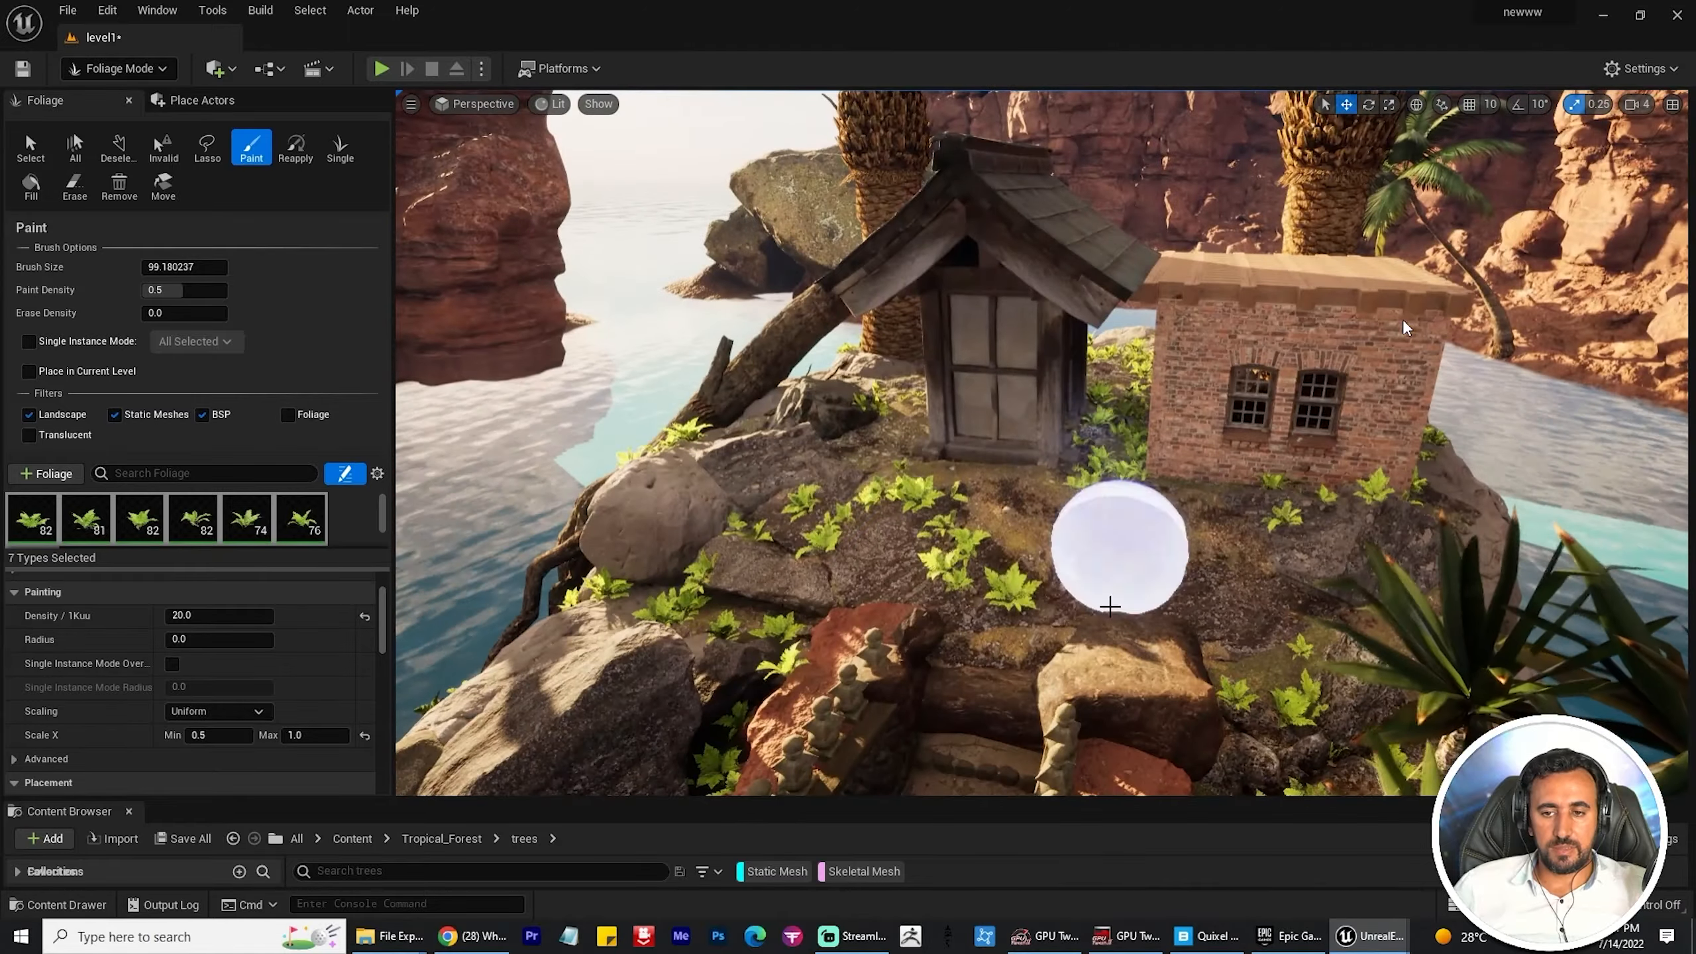
right_click_drag(1121, 549, 1092, 602)
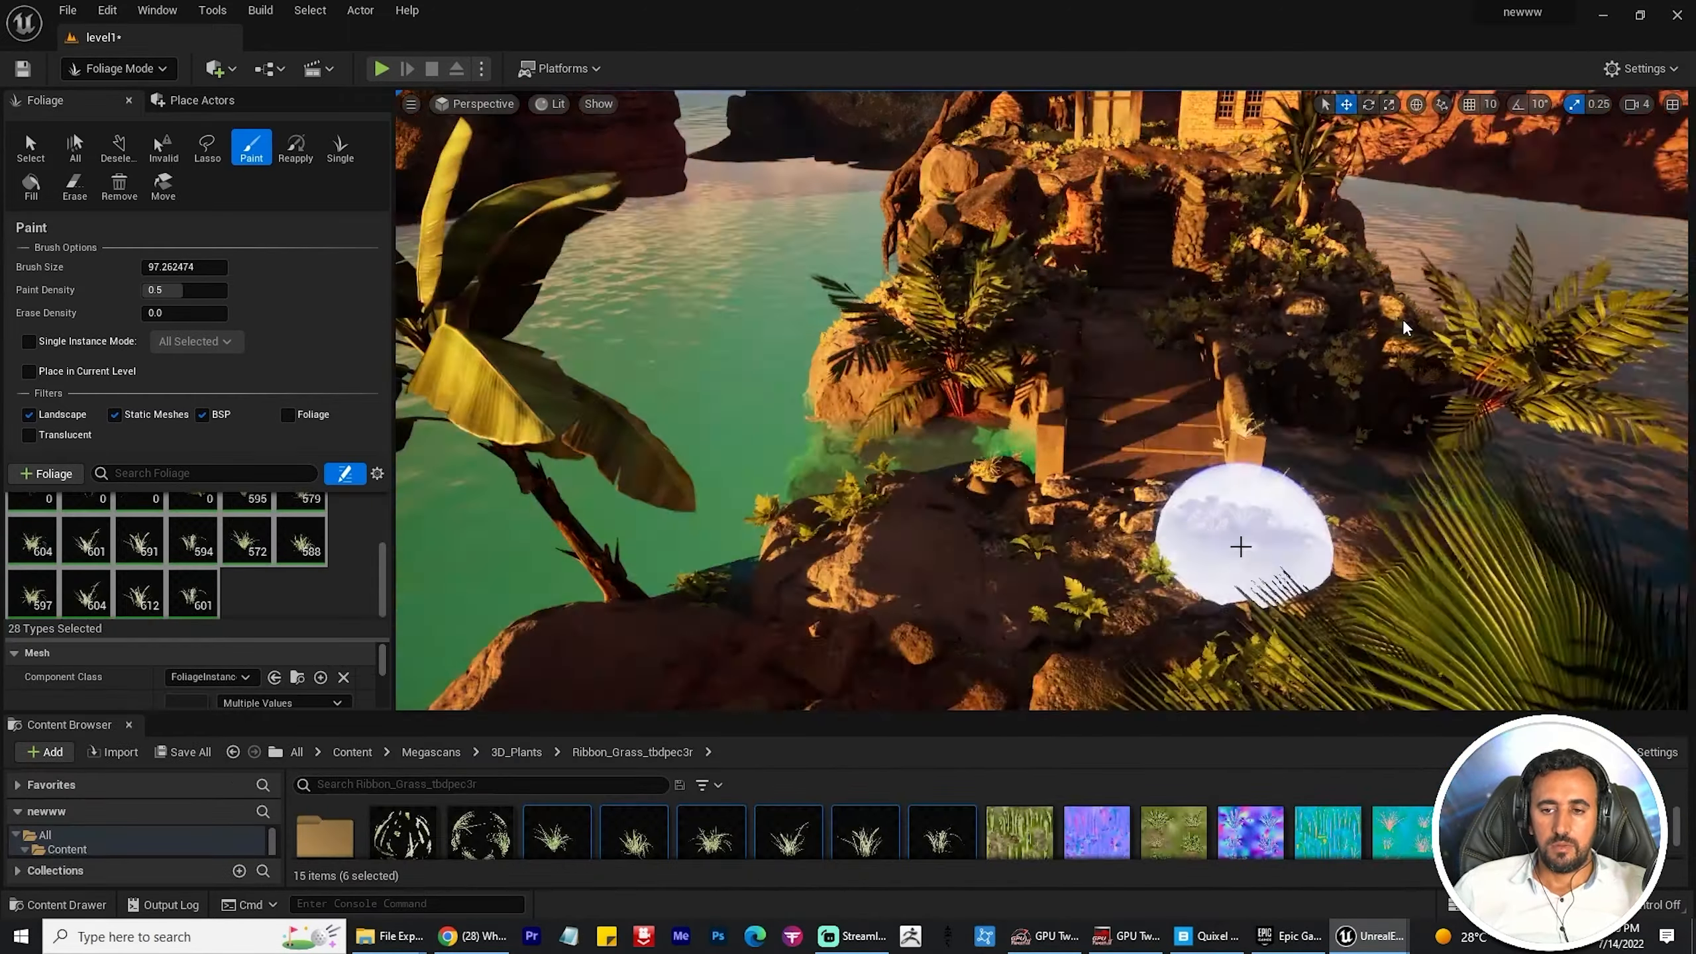
key("ctrl+l")
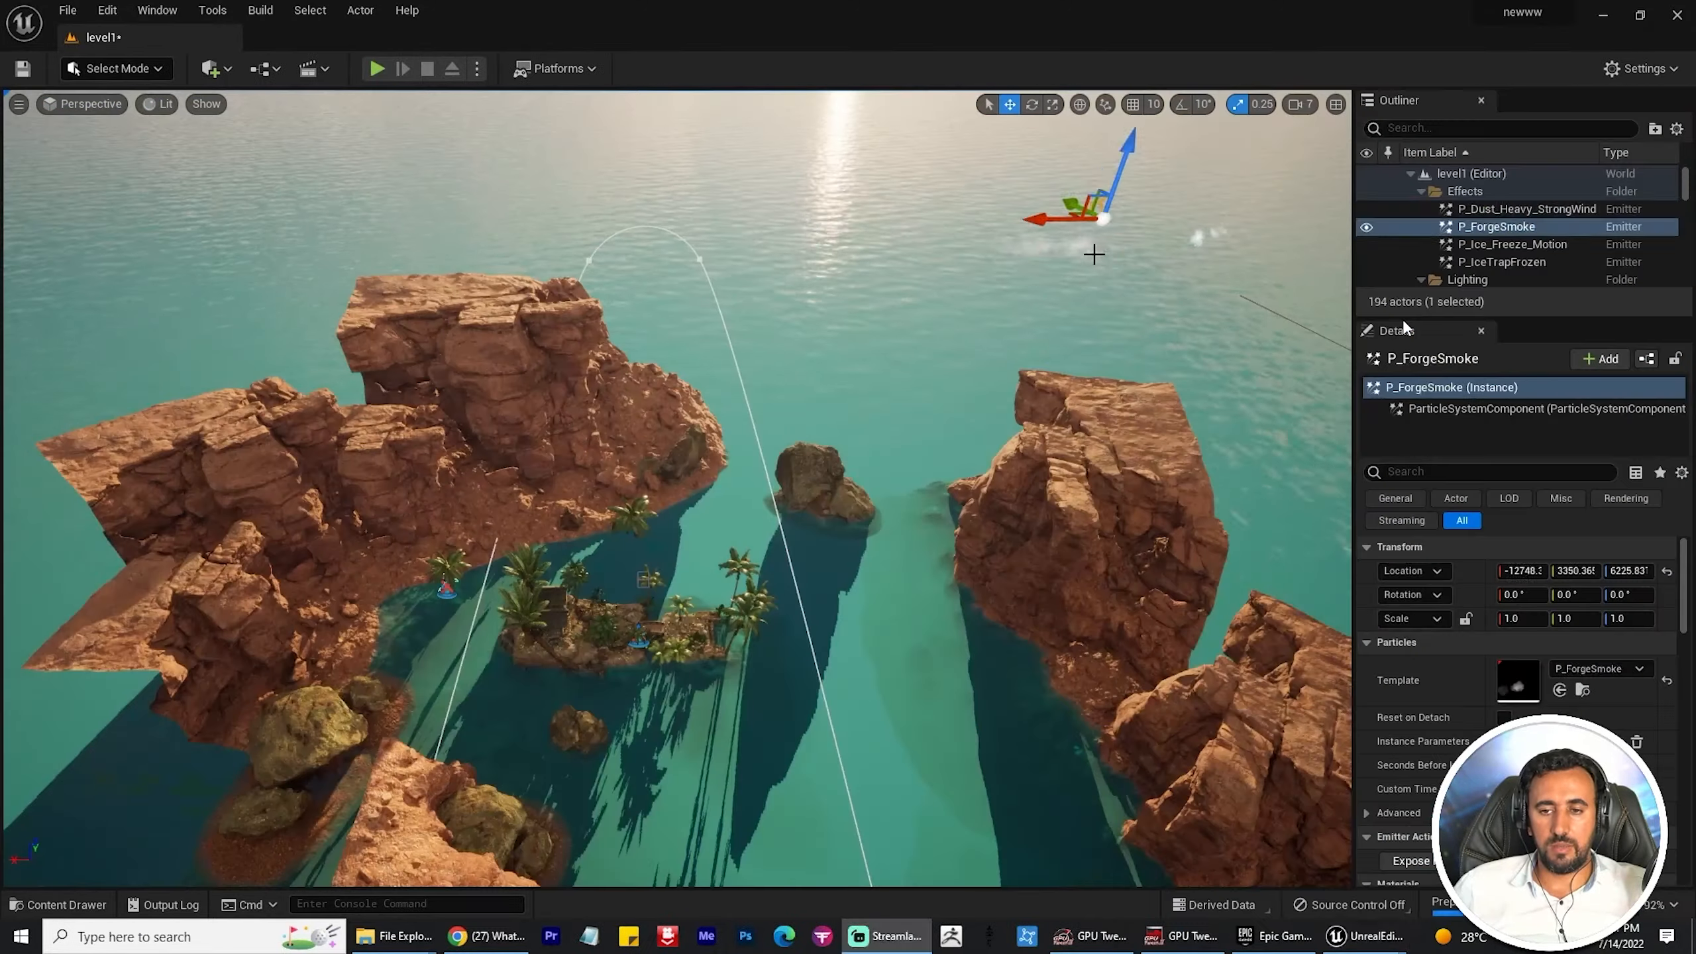
Step: Select the P_Dust_Heavy_StrongWind emitter and frame it to inspect the dust around the huts
key("Up")
key("f")
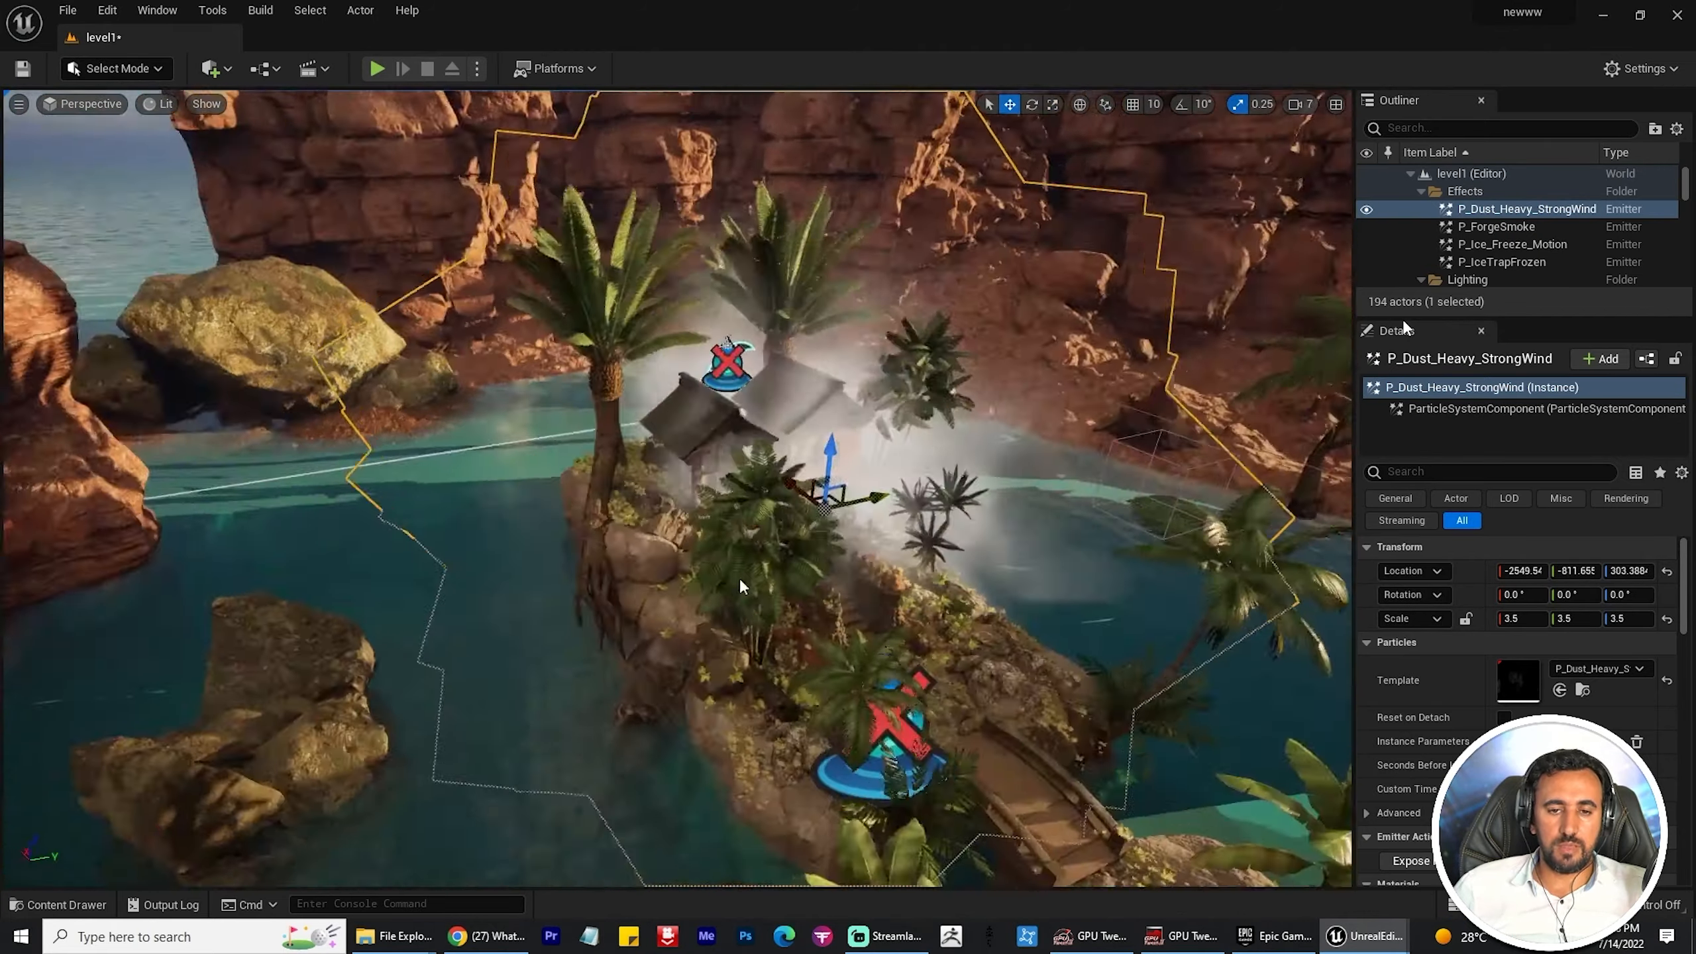
key("Down")
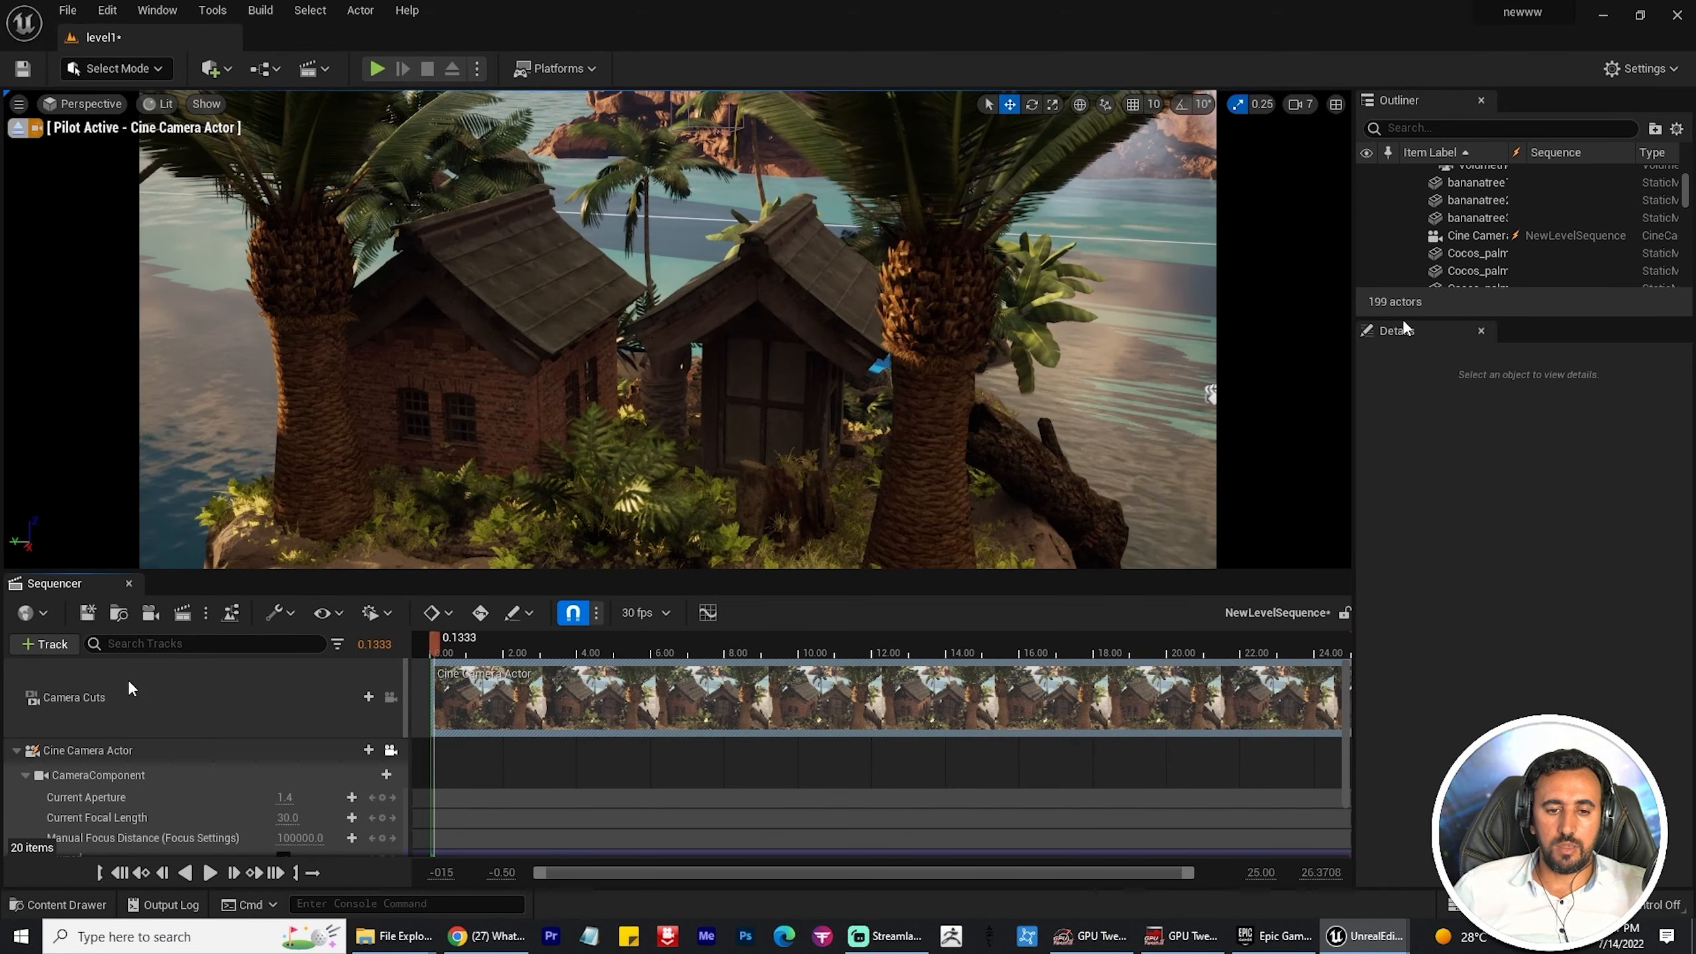
Step: Select the Cine Camera Actor in the sequence and swing the piloted camera around the huts at 6.00
left_click(85, 750)
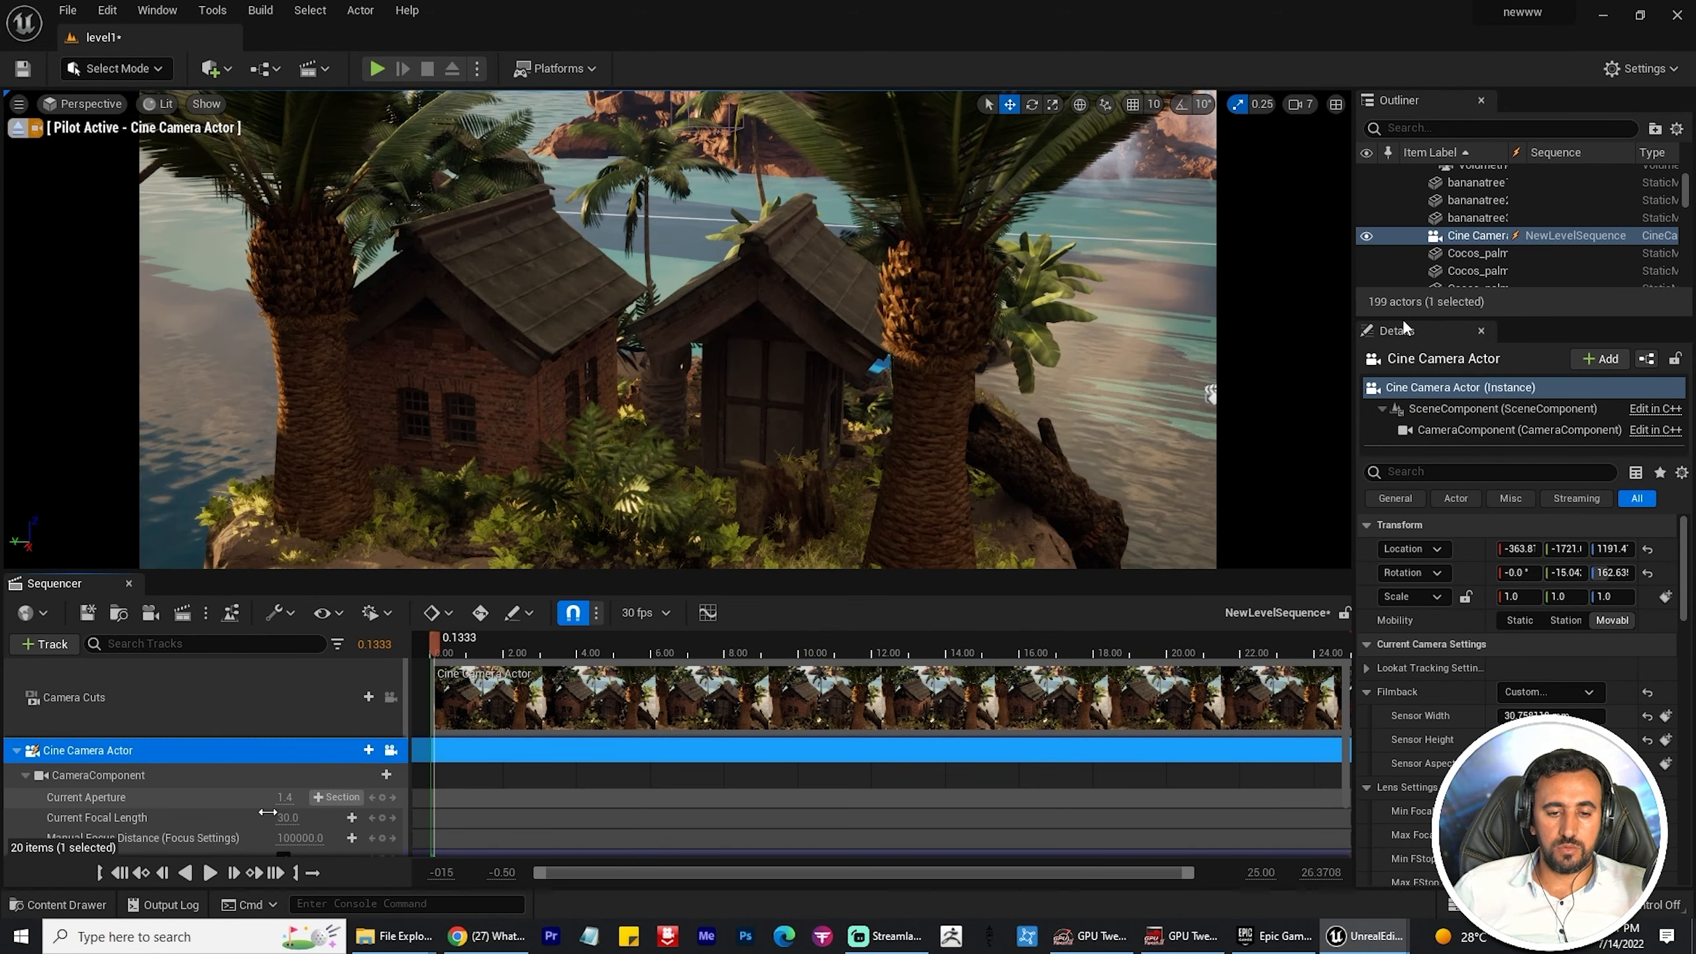
left_click(25, 775)
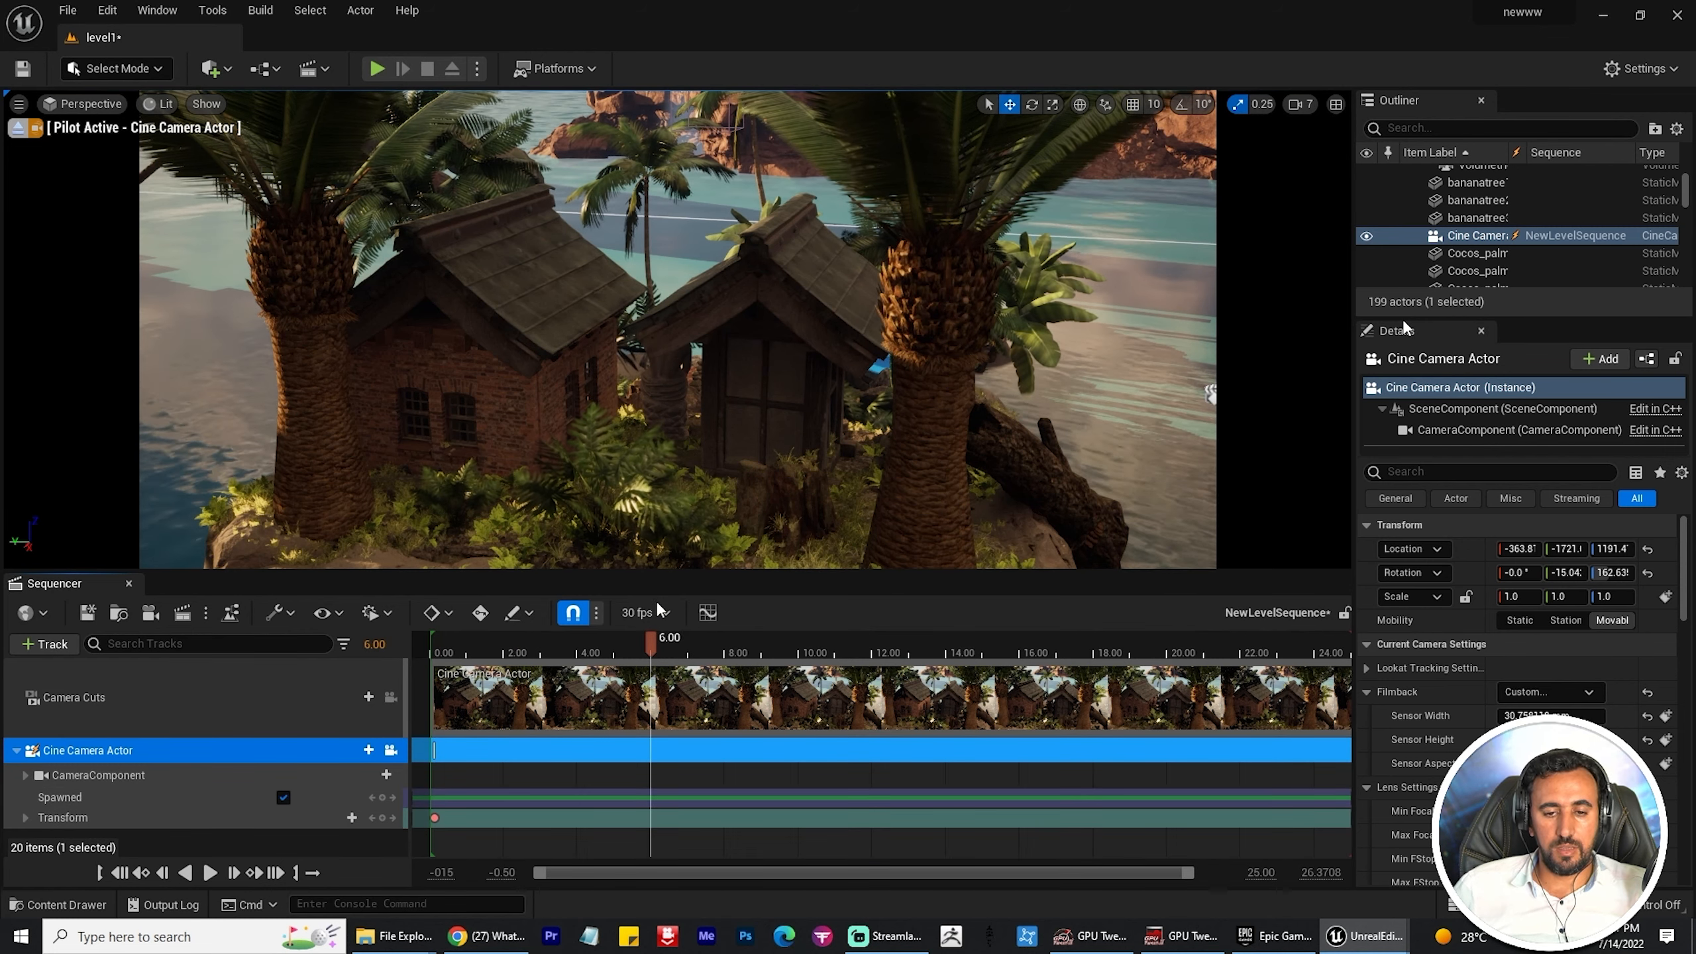
left_click_drag(675, 374, 320, 401, "alt")
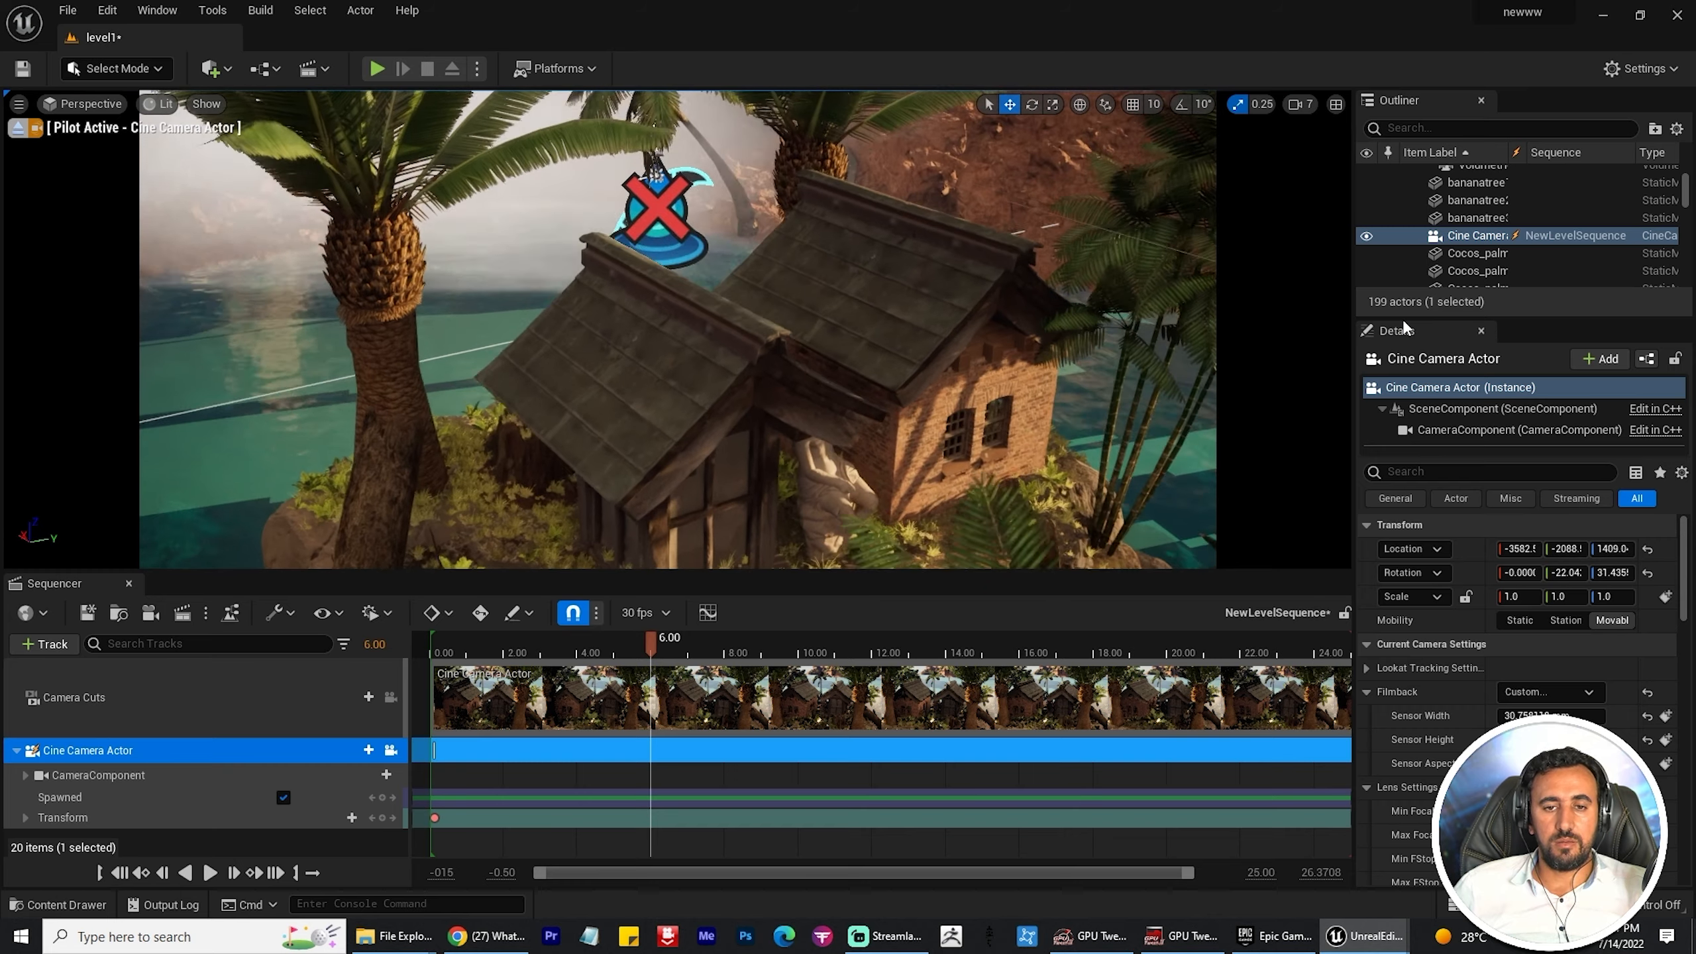
key("d")
right_click_drag(825, 414, 825, 414)
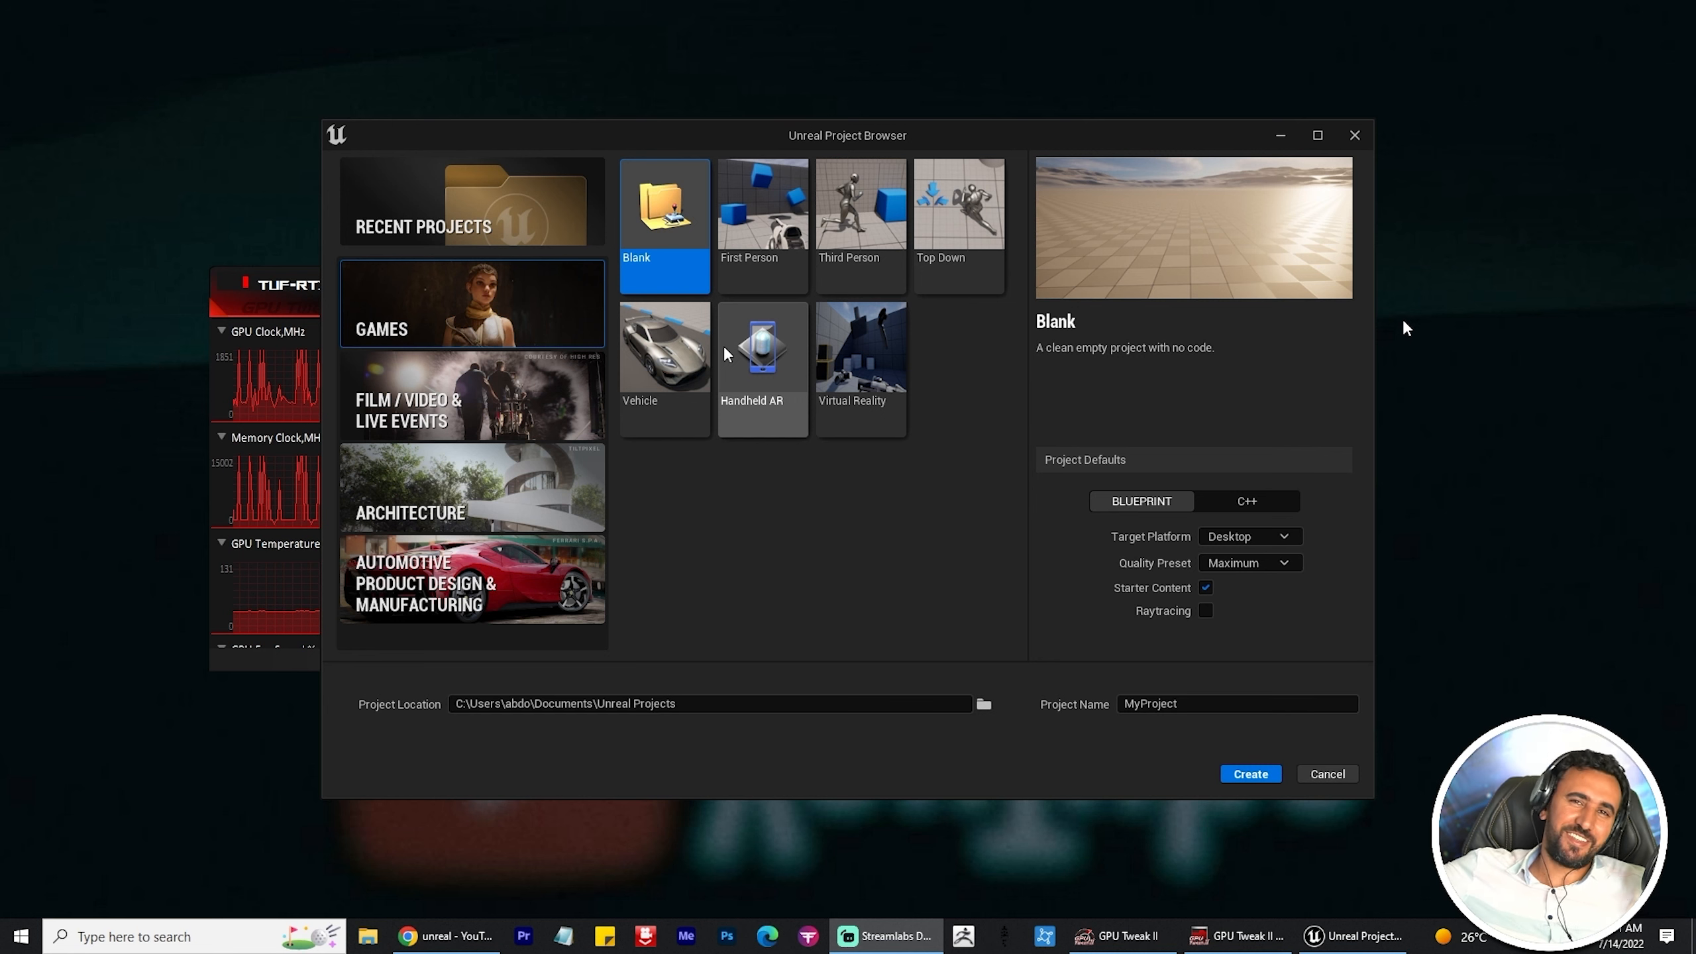
Step: Create a new project named newww from the Third Person game template
left_click(860, 221)
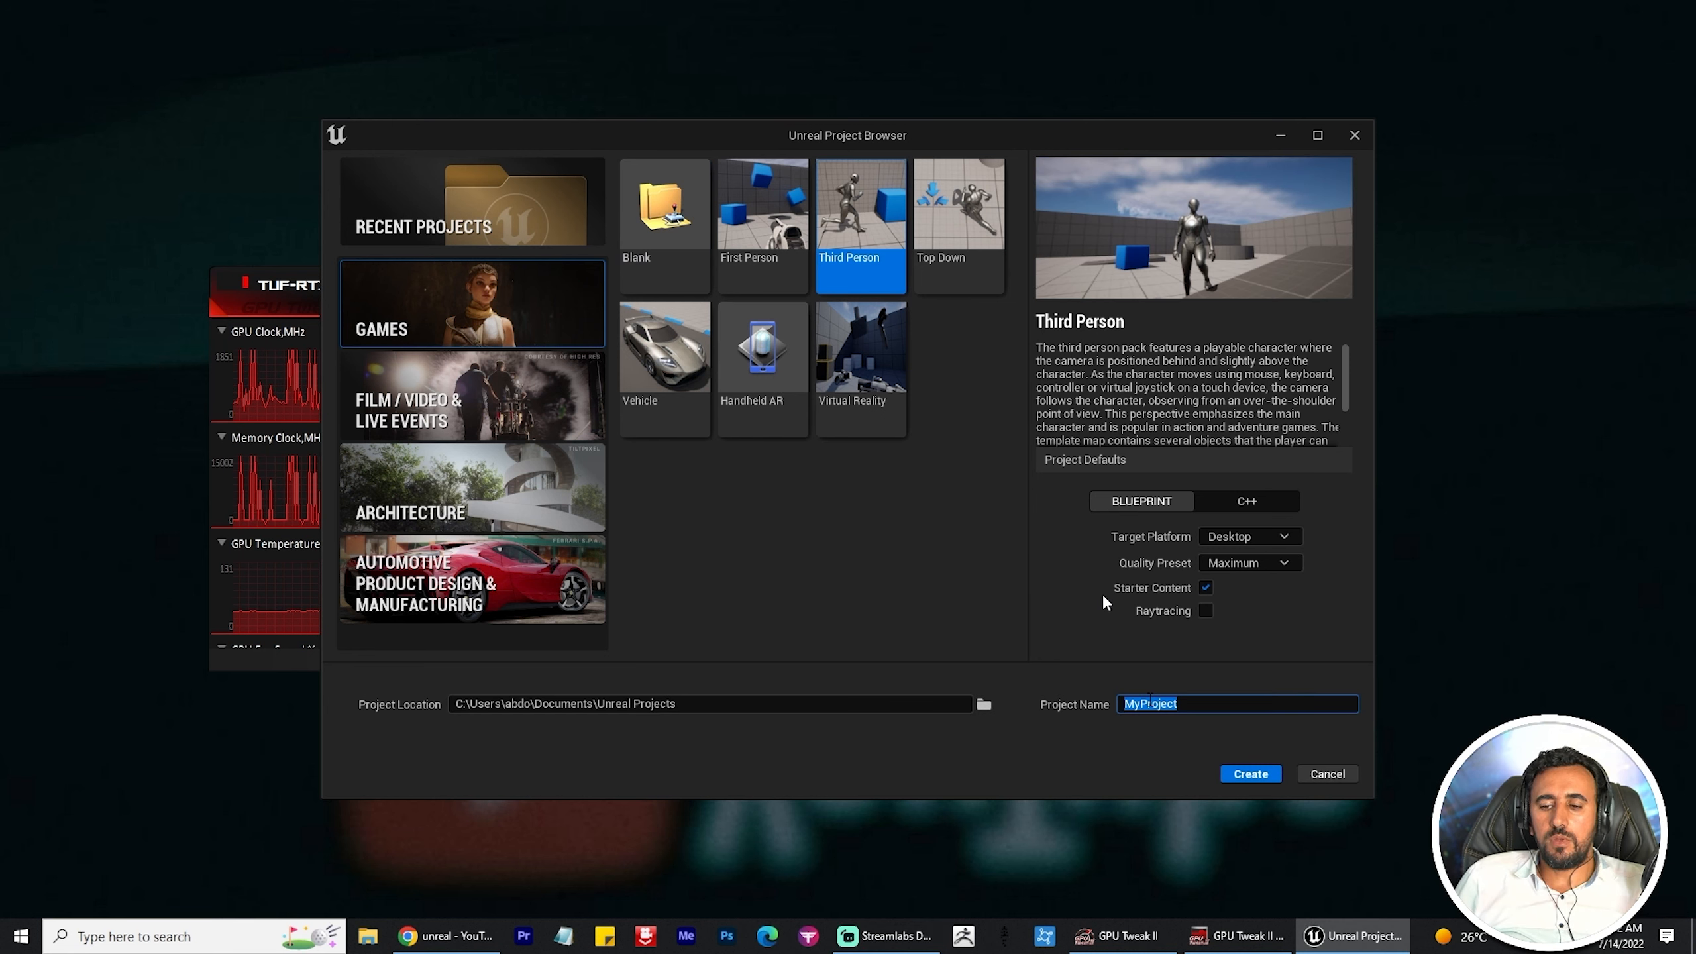
key("BackSpace")
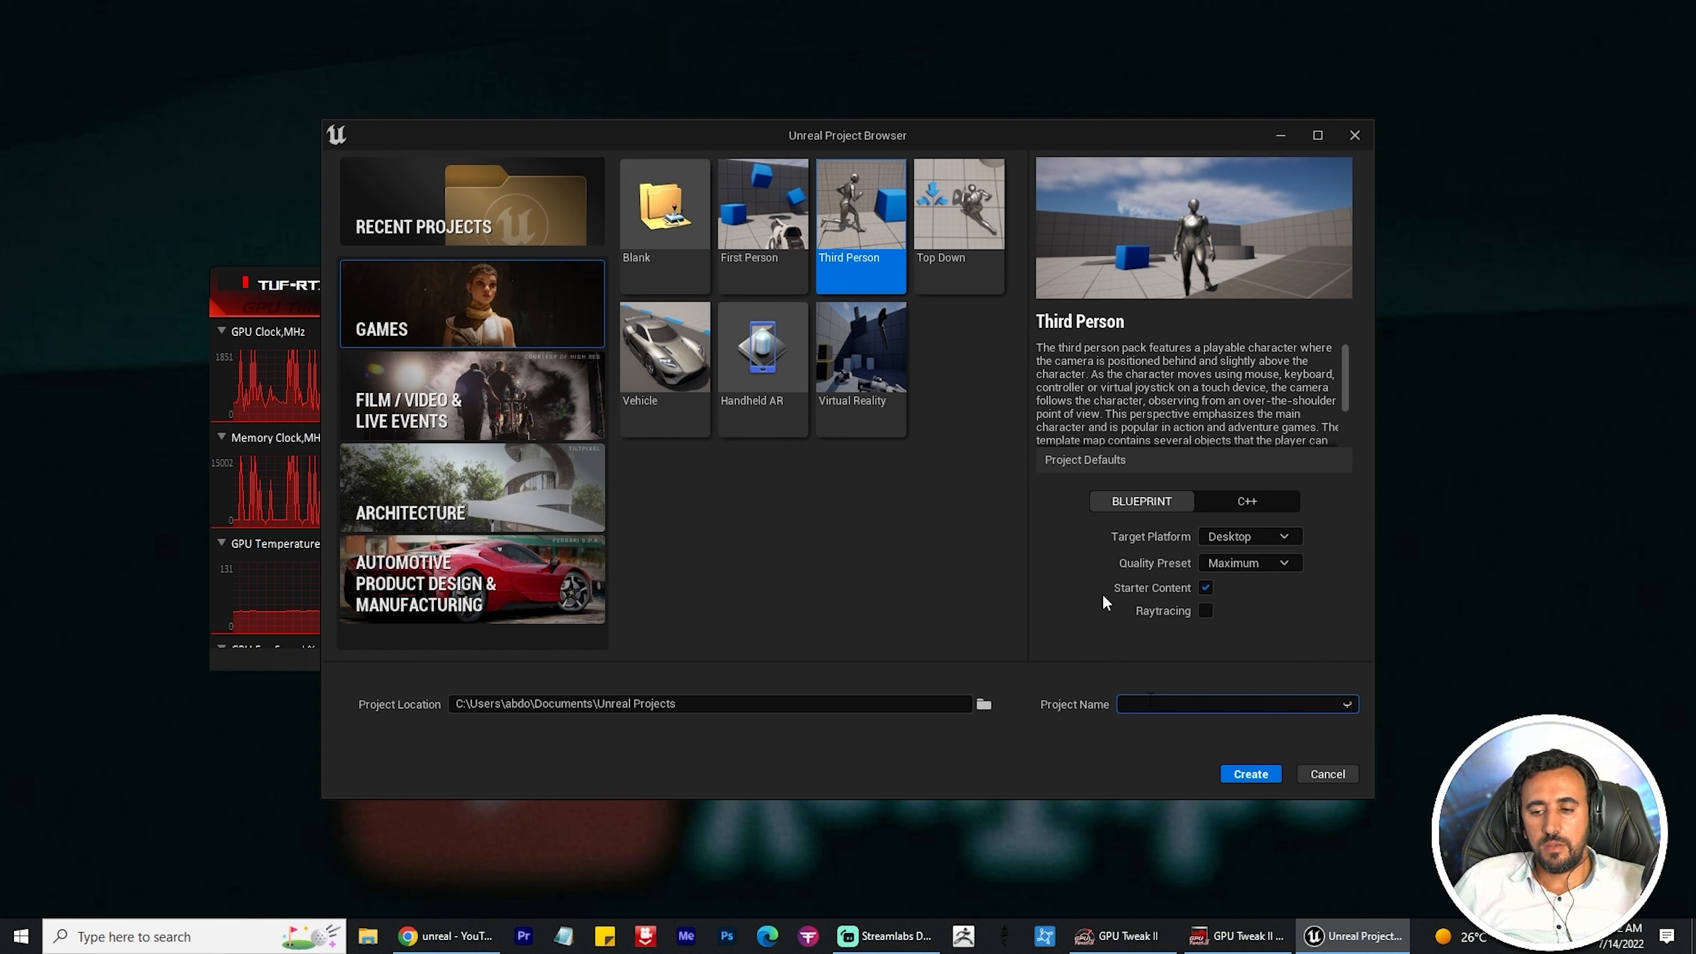
type("fo")
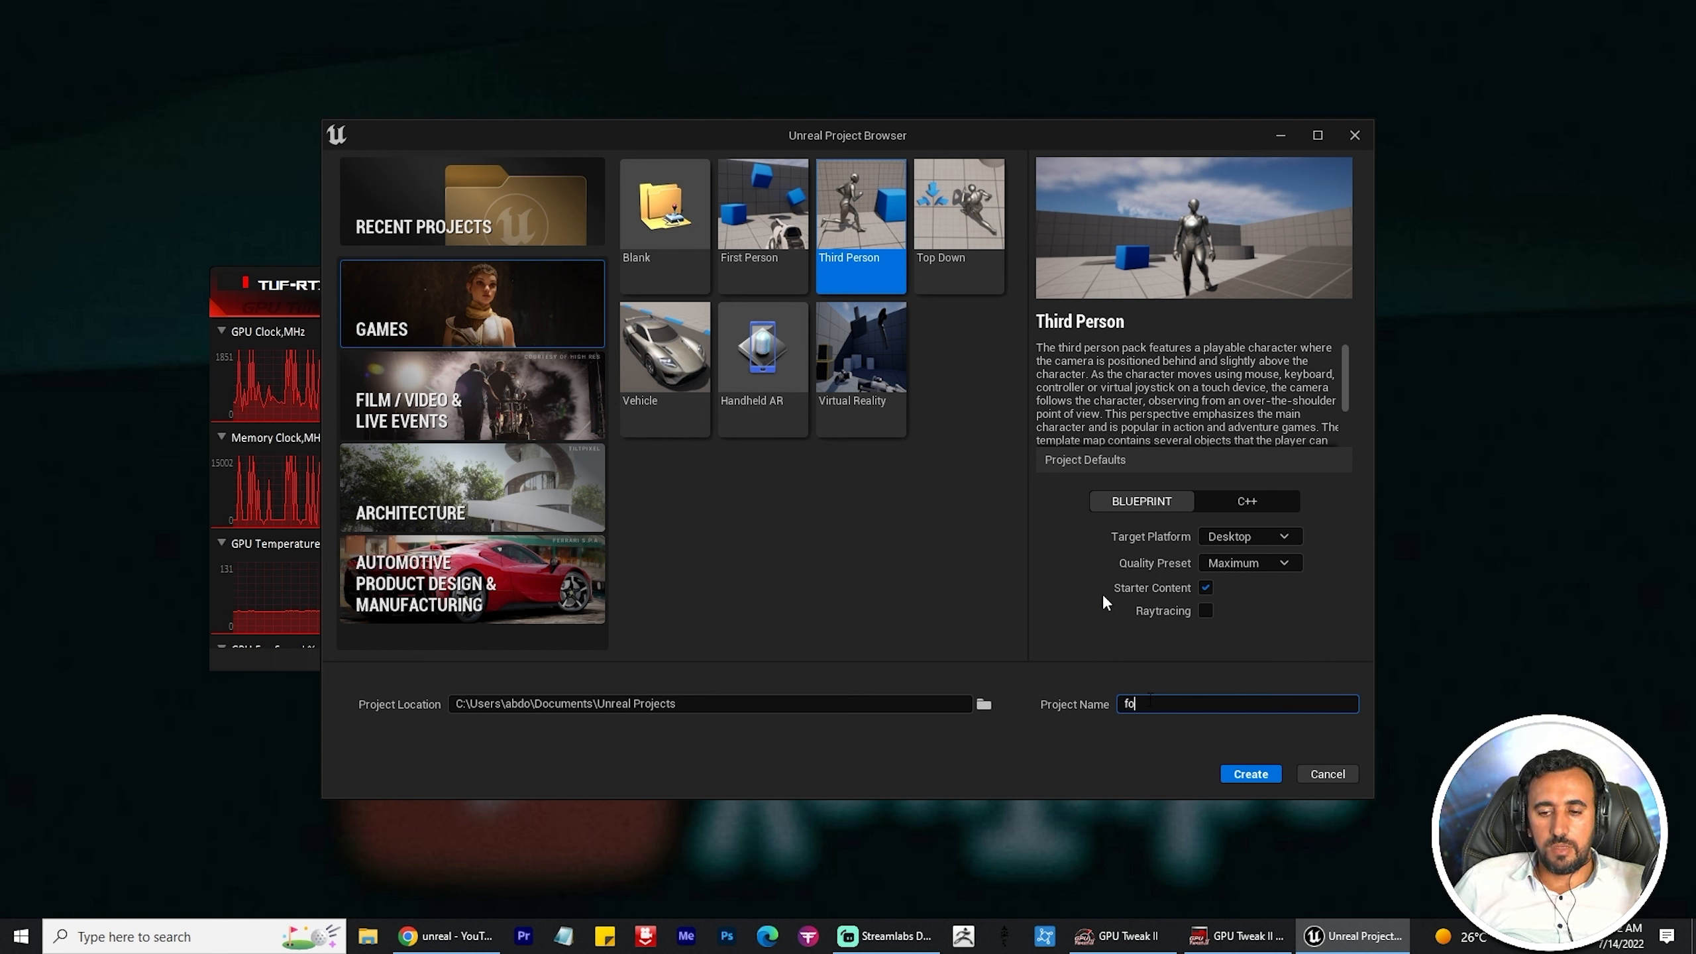
key("BackSpace")
key("BackSpace")
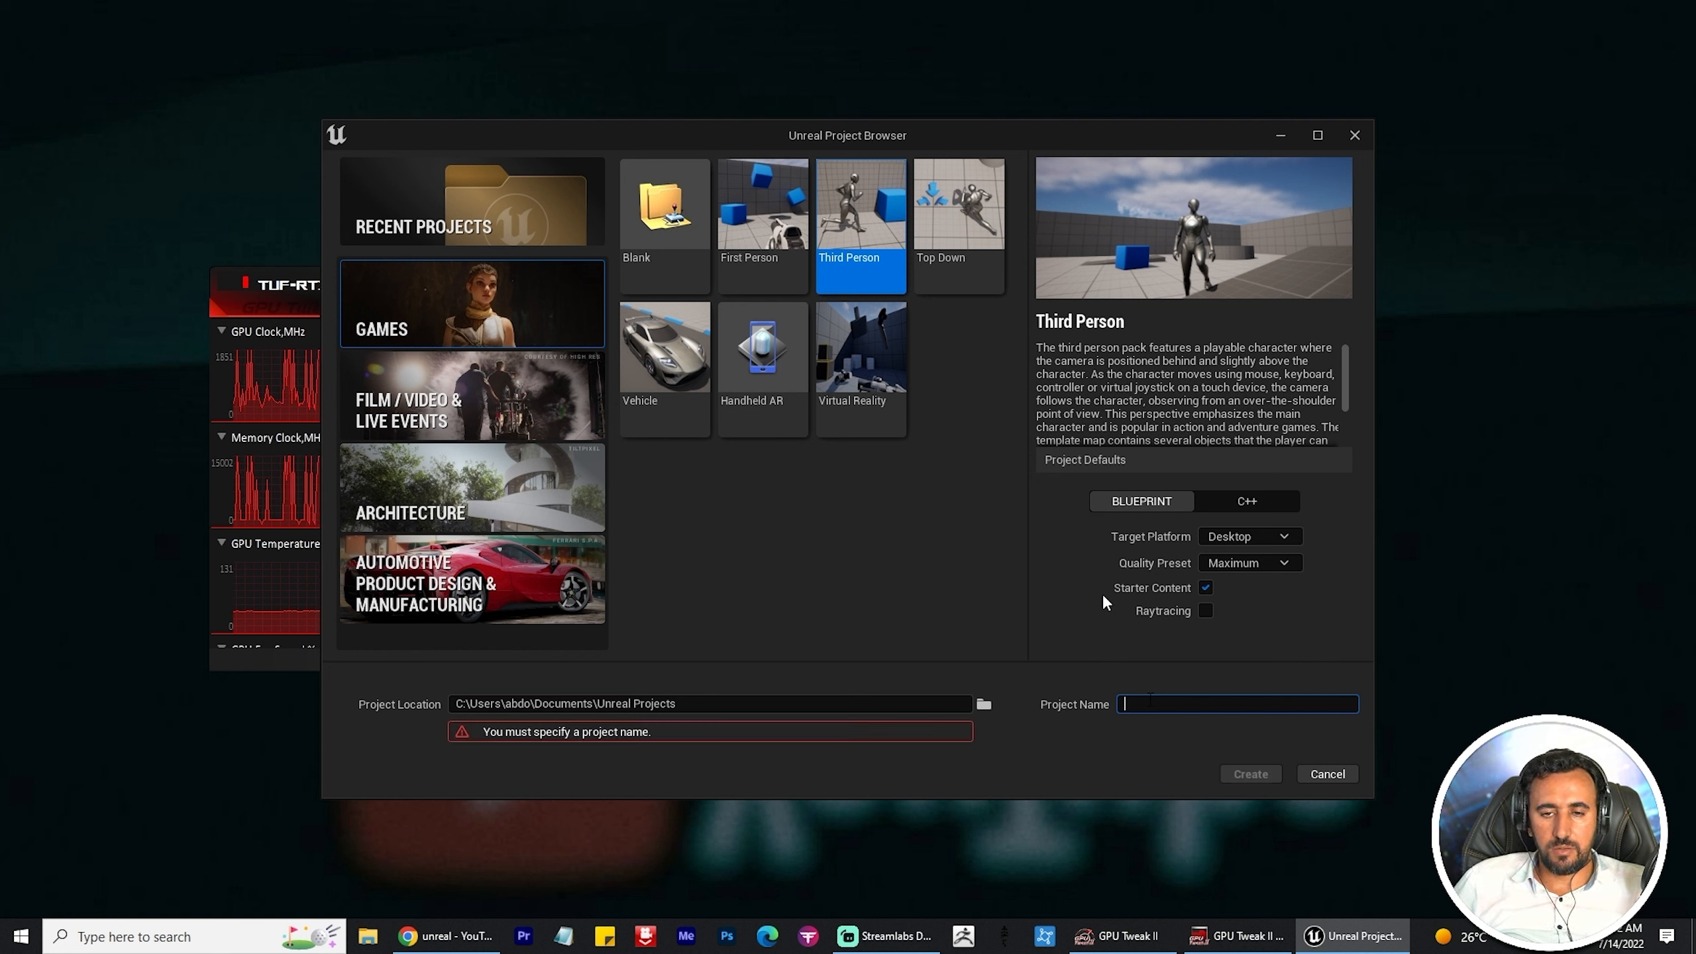
type("newww")
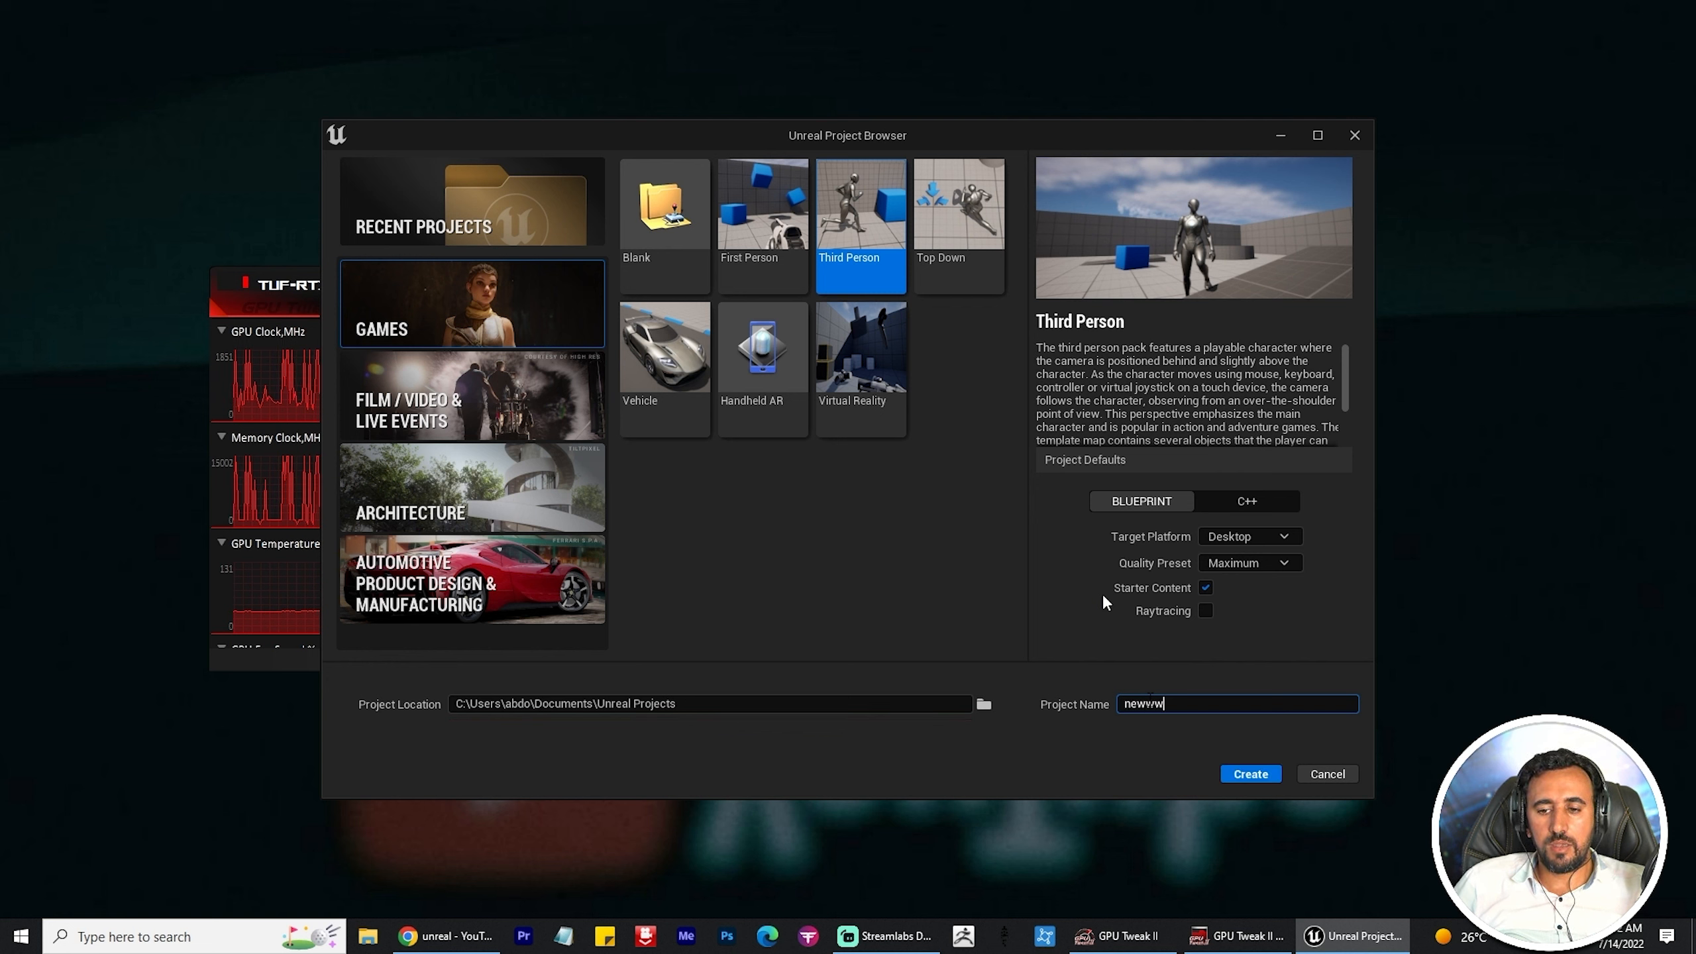
key("Return")
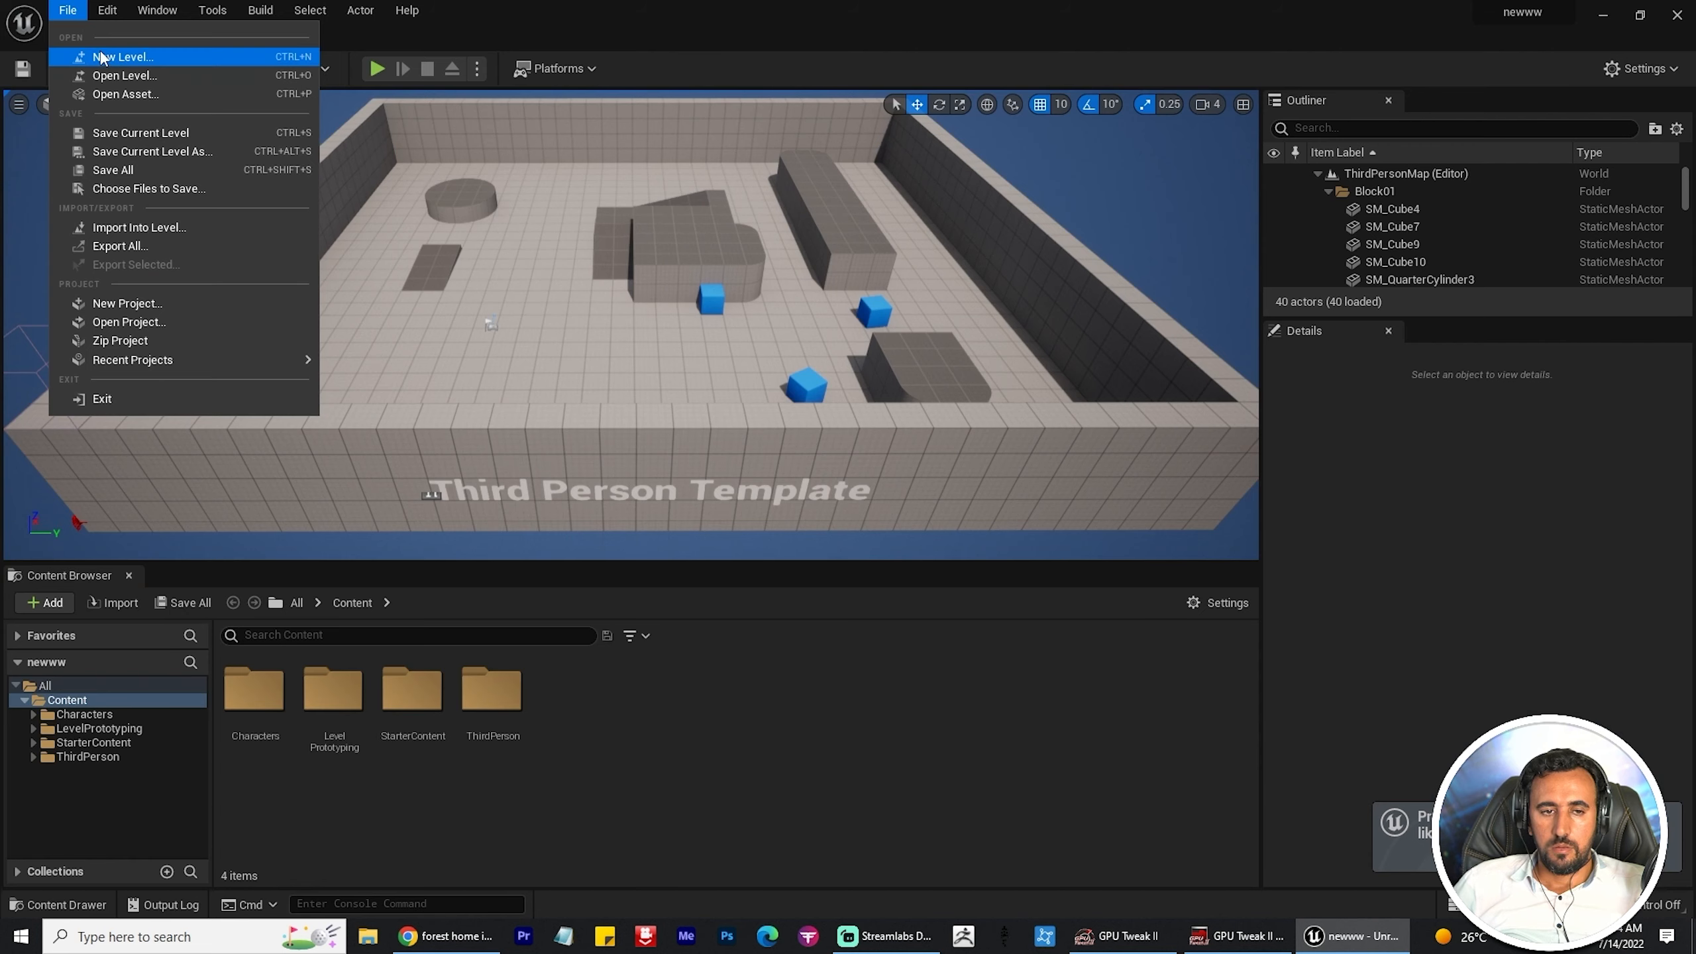
Step: Create a new level from the Basic template
left_click(123, 57)
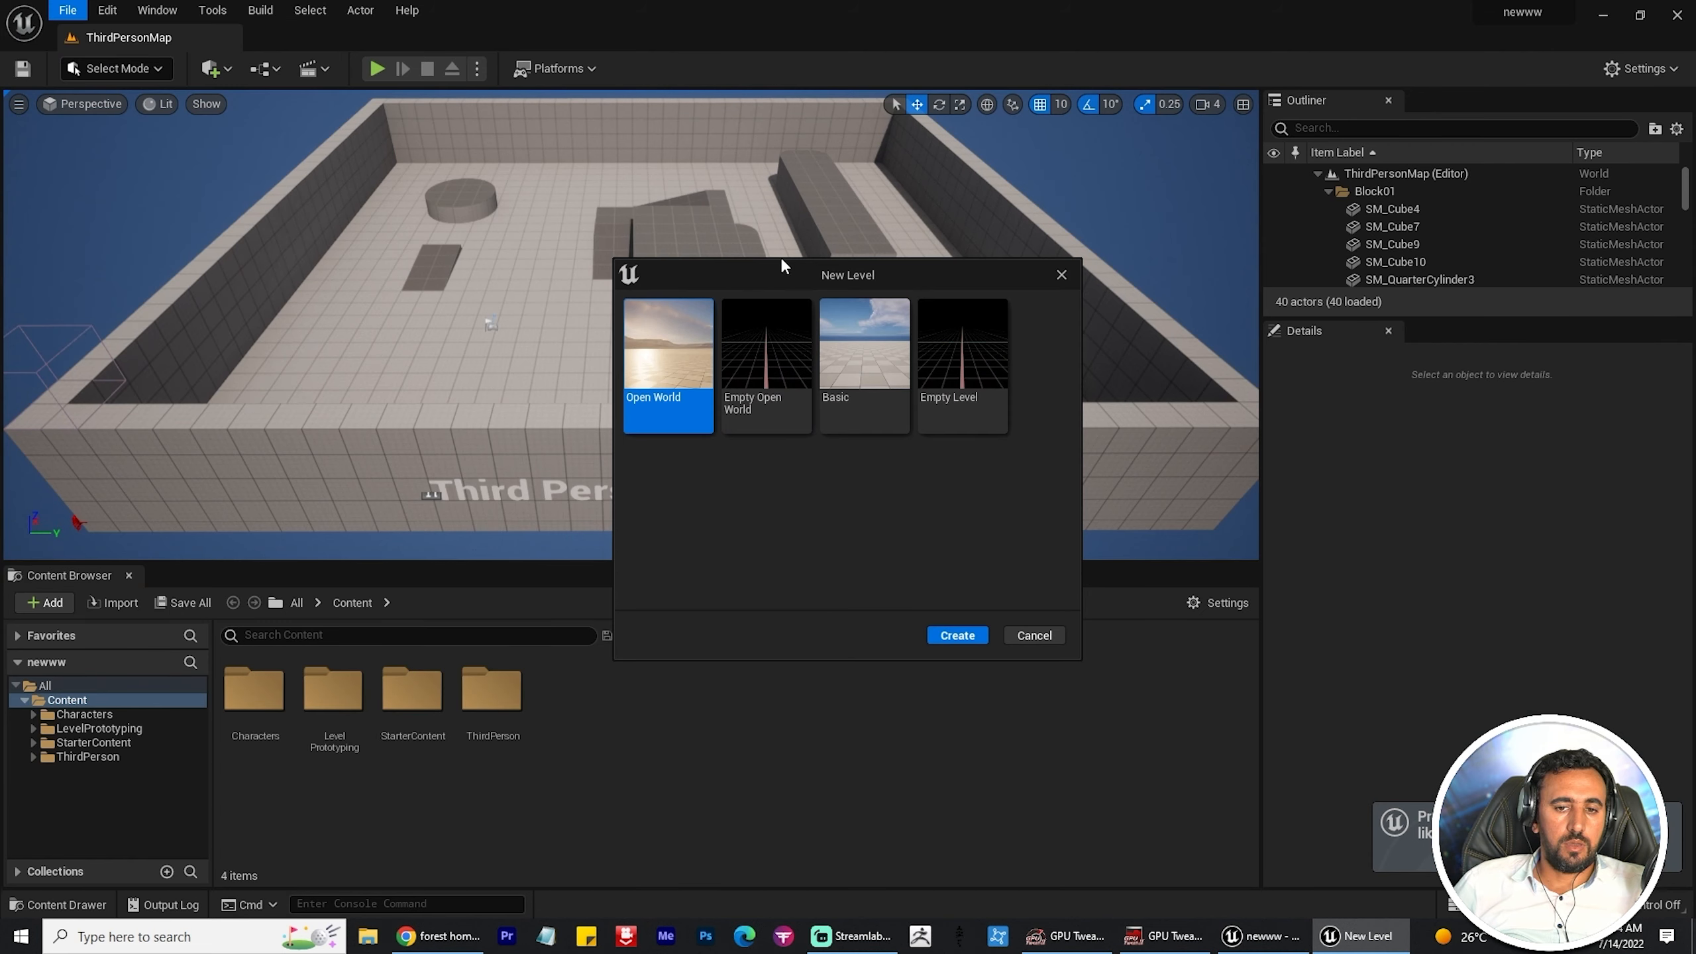
left_click(842, 361)
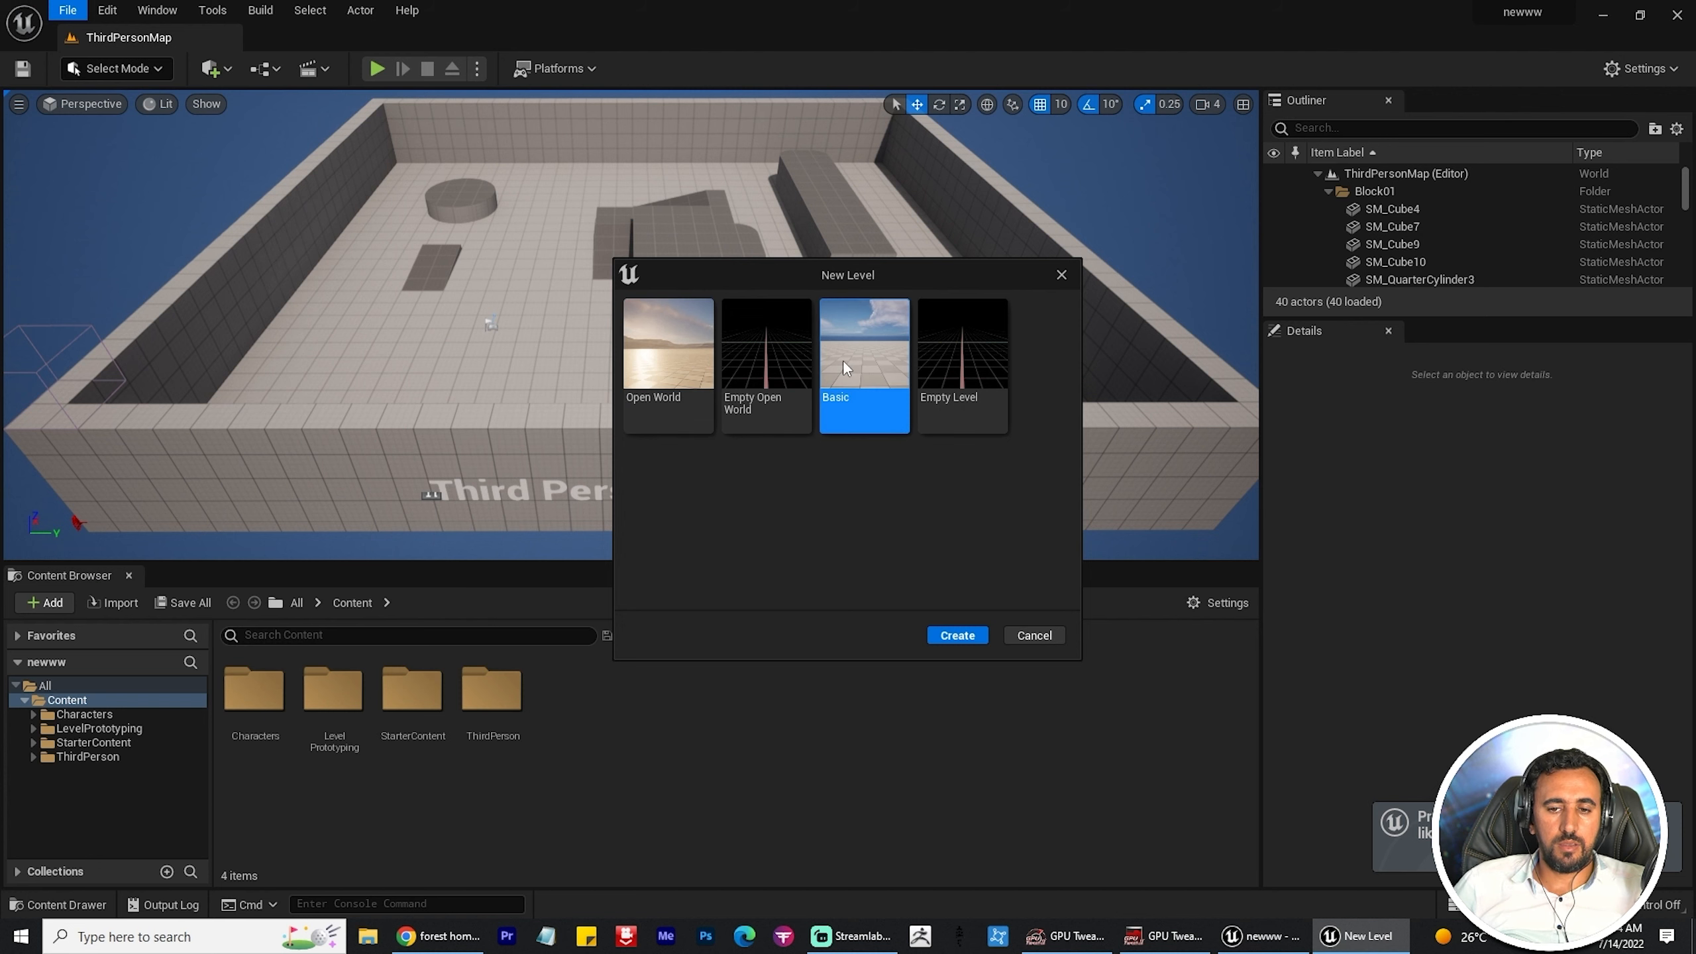
left_click(964, 635)
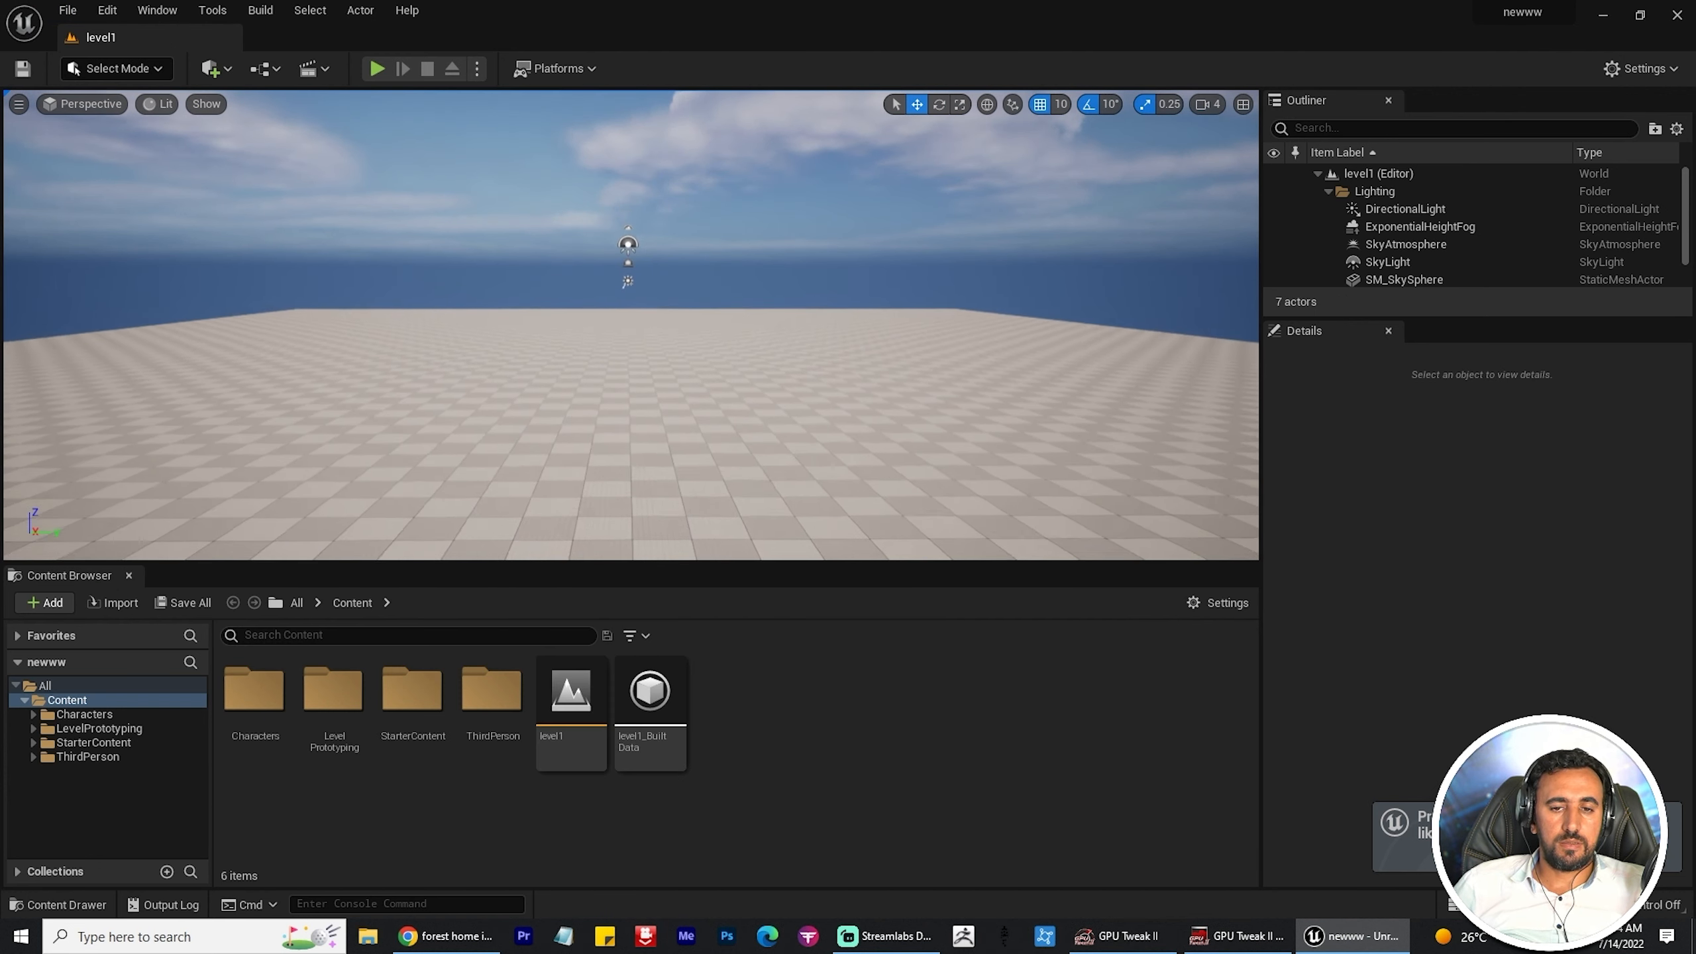
Step: Open Quixel Bridge and choose a brick modular building wall with two windows
left_click(154, 21)
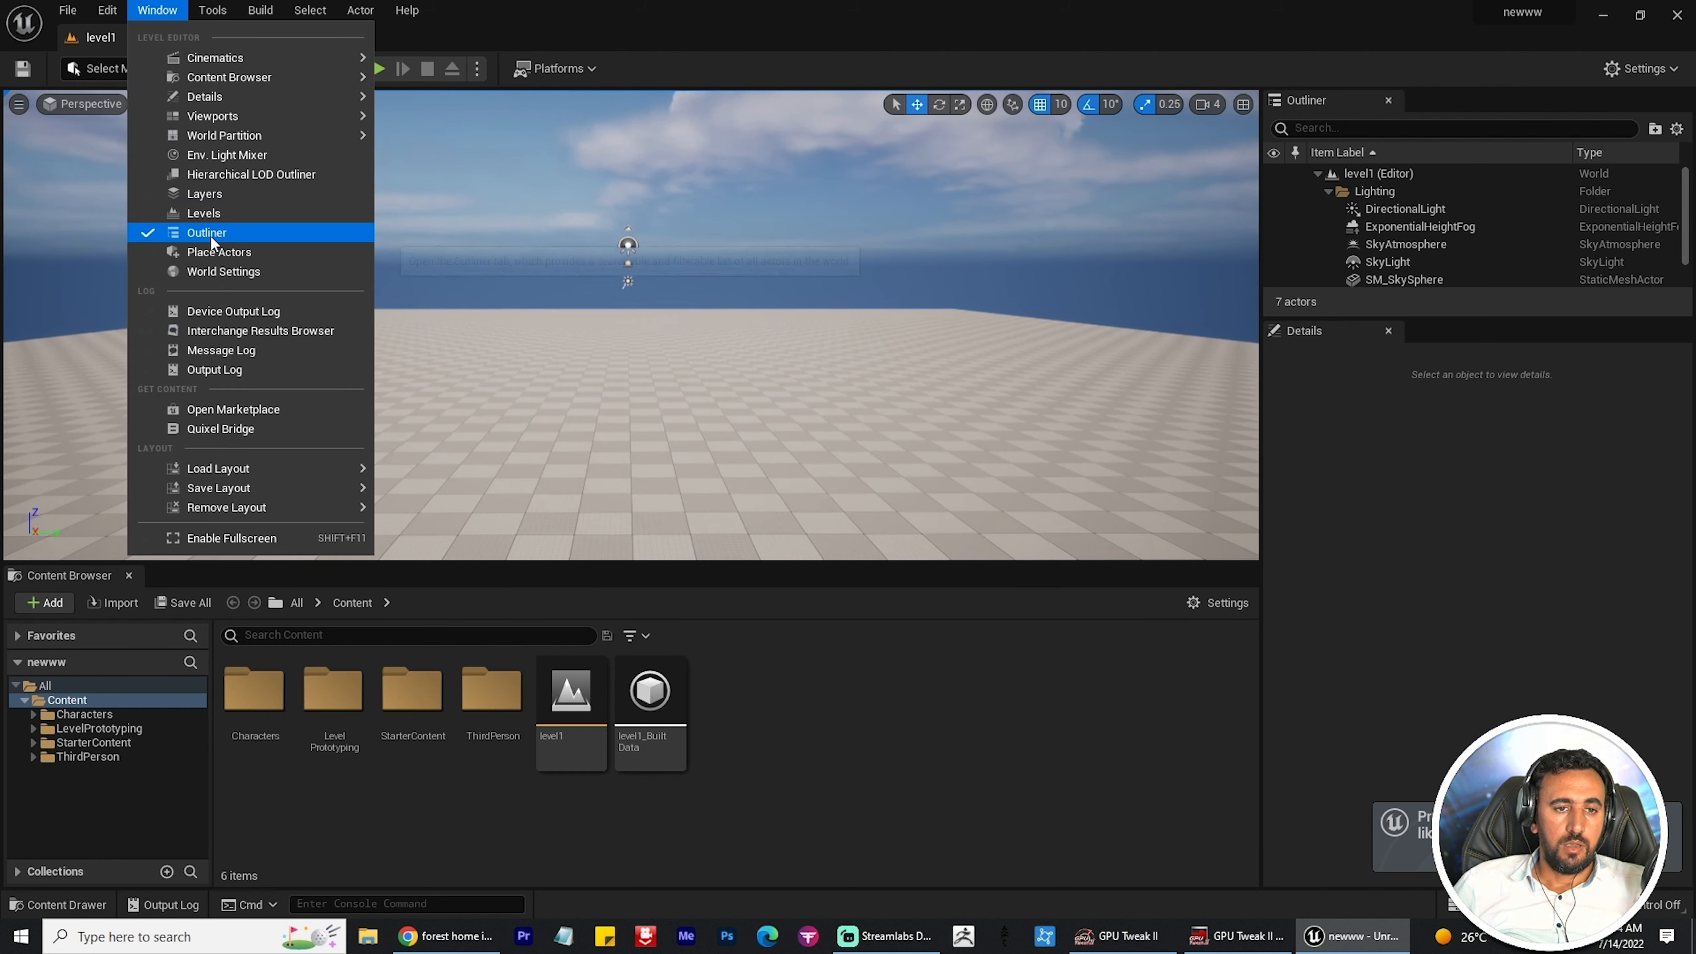
left_click(221, 429)
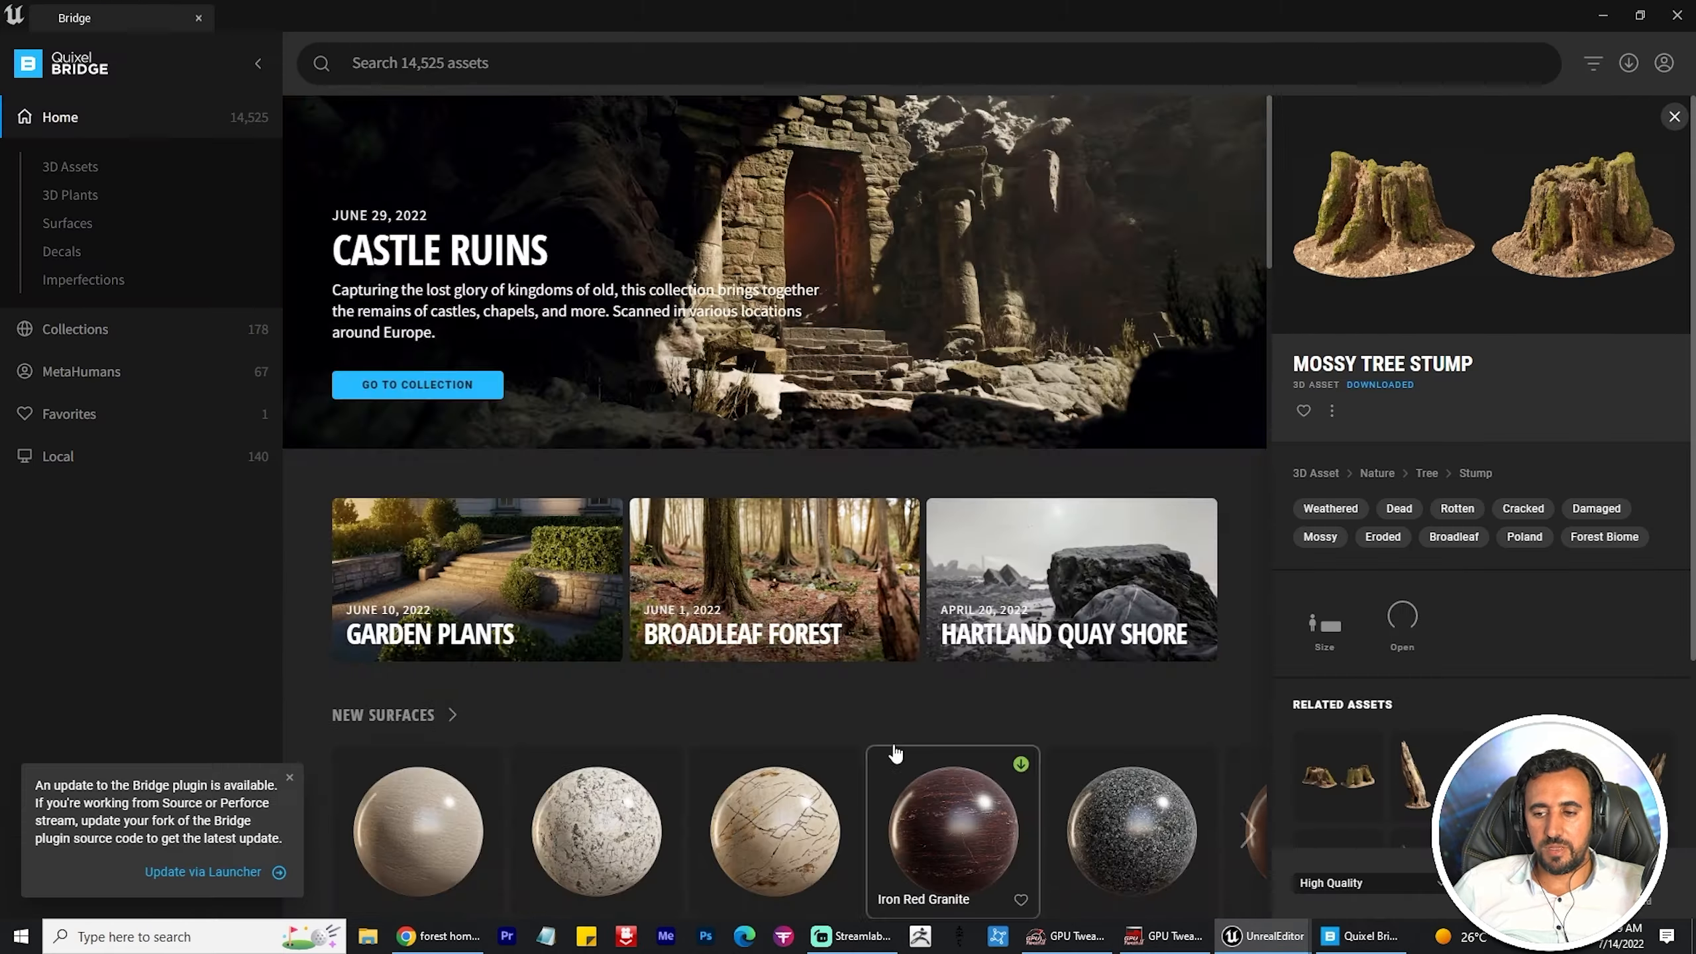
scroll(801, 534, "down", 10)
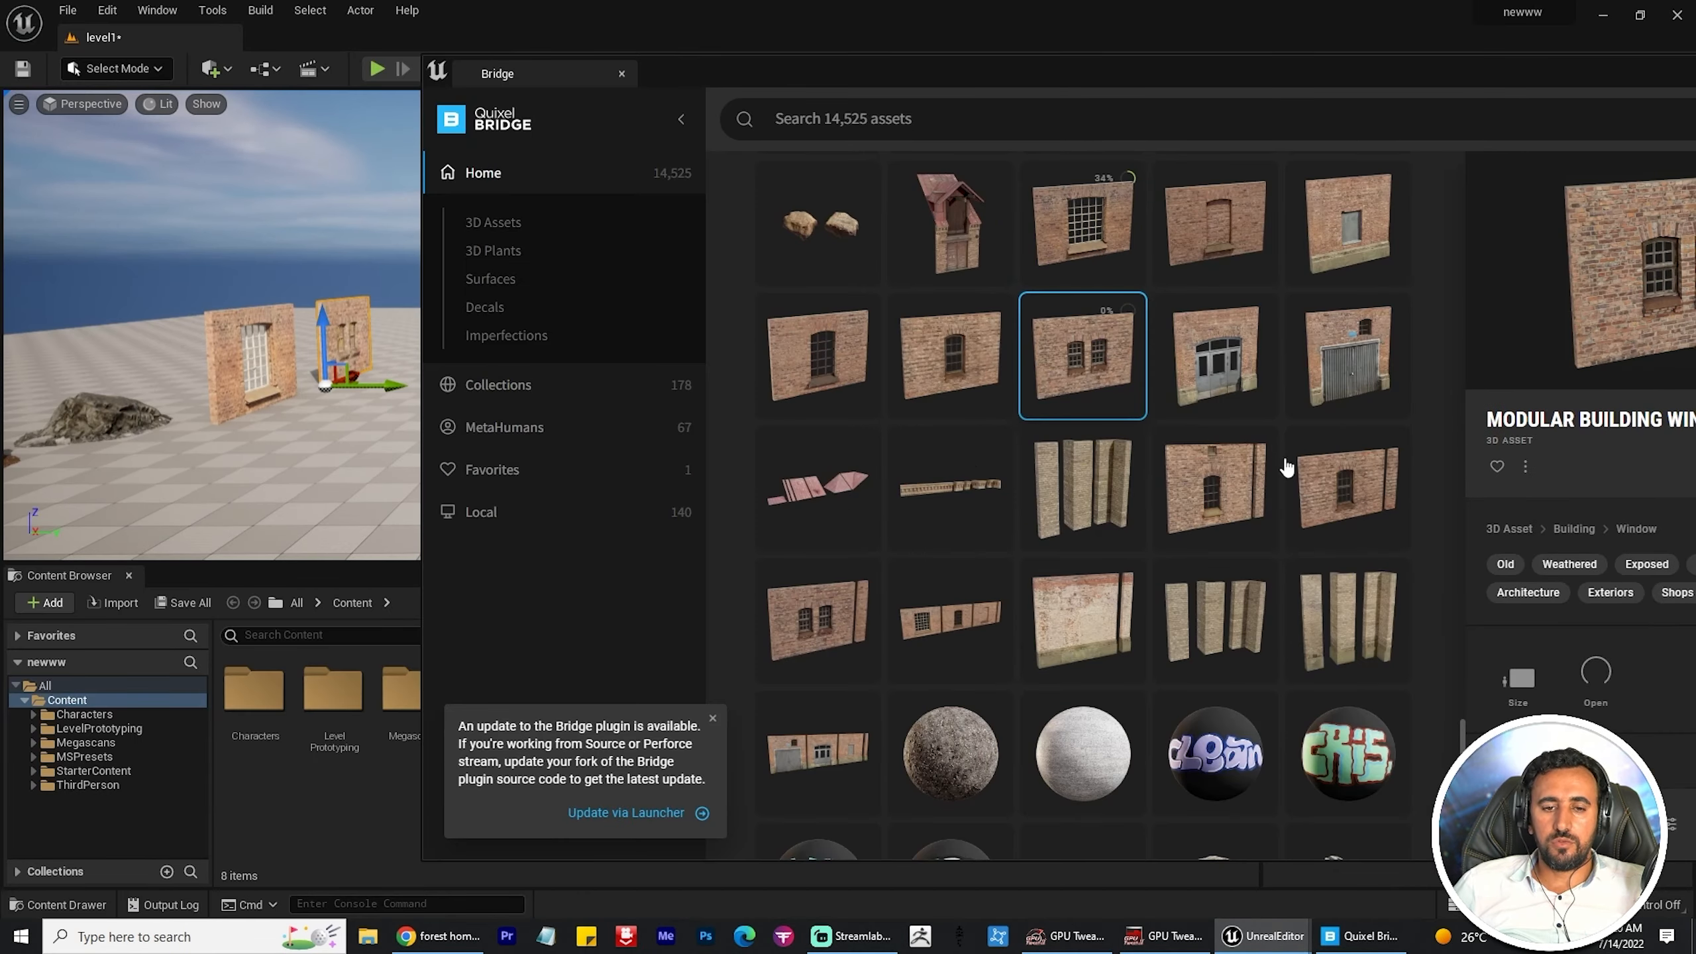
left_click(818, 619)
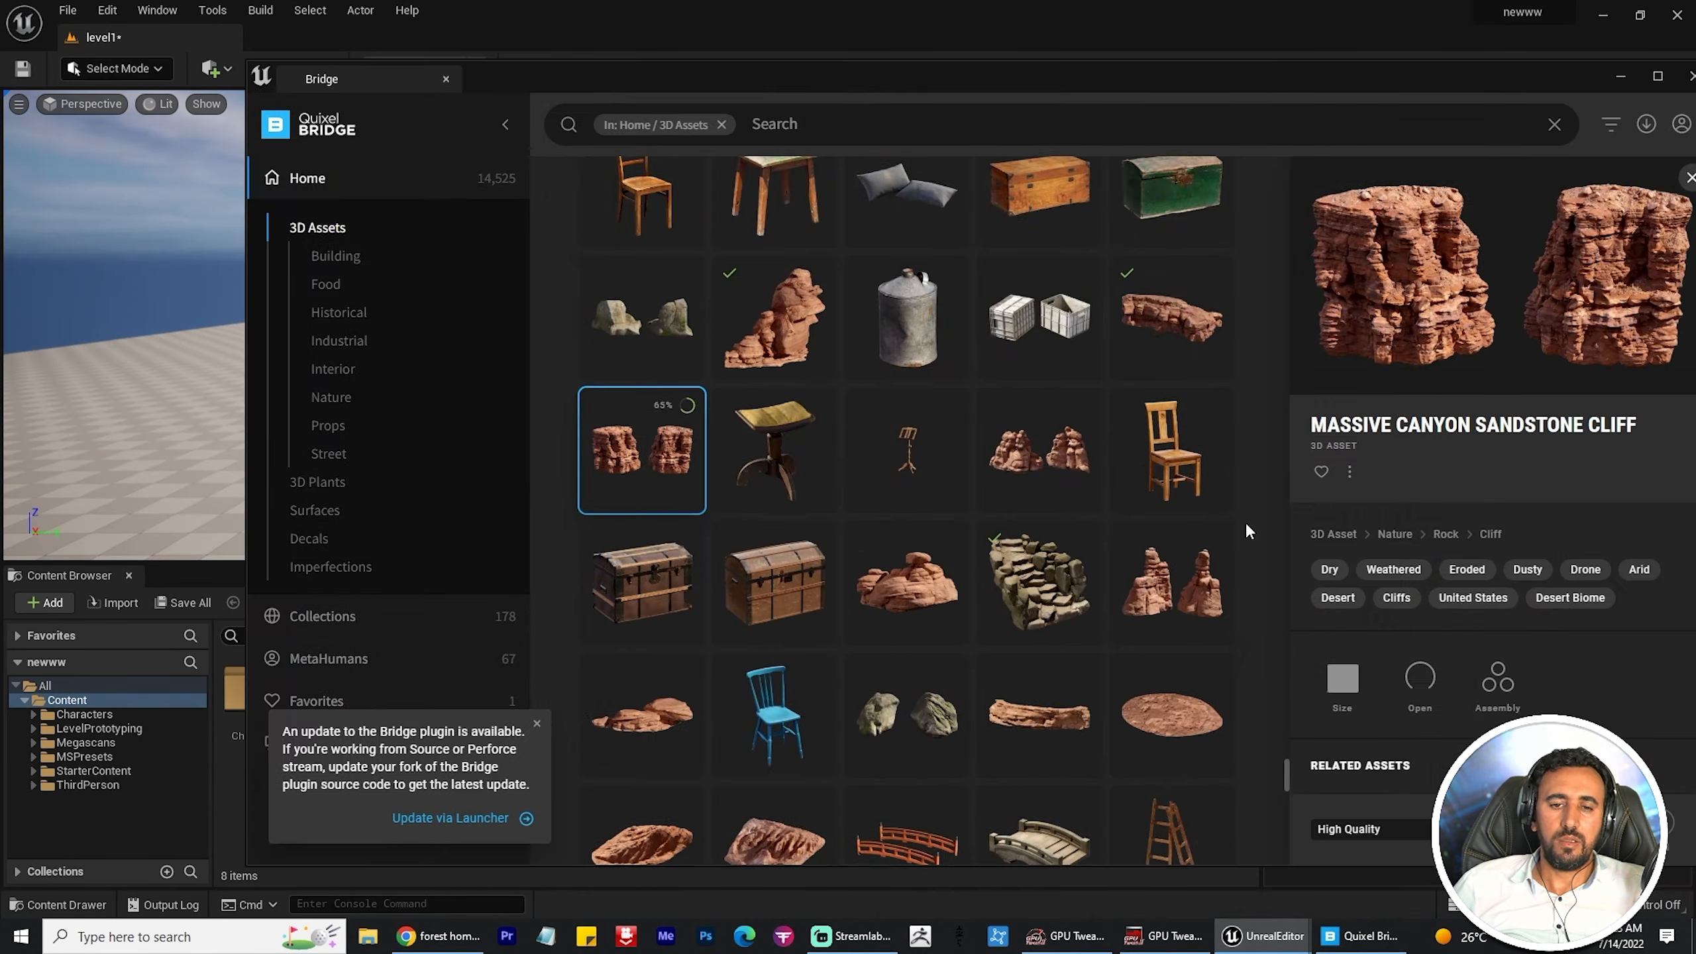
Step: Find and choose the Japanese Park Stairs among the 3D assets in Bridge
scroll(1245, 523, "down", 3)
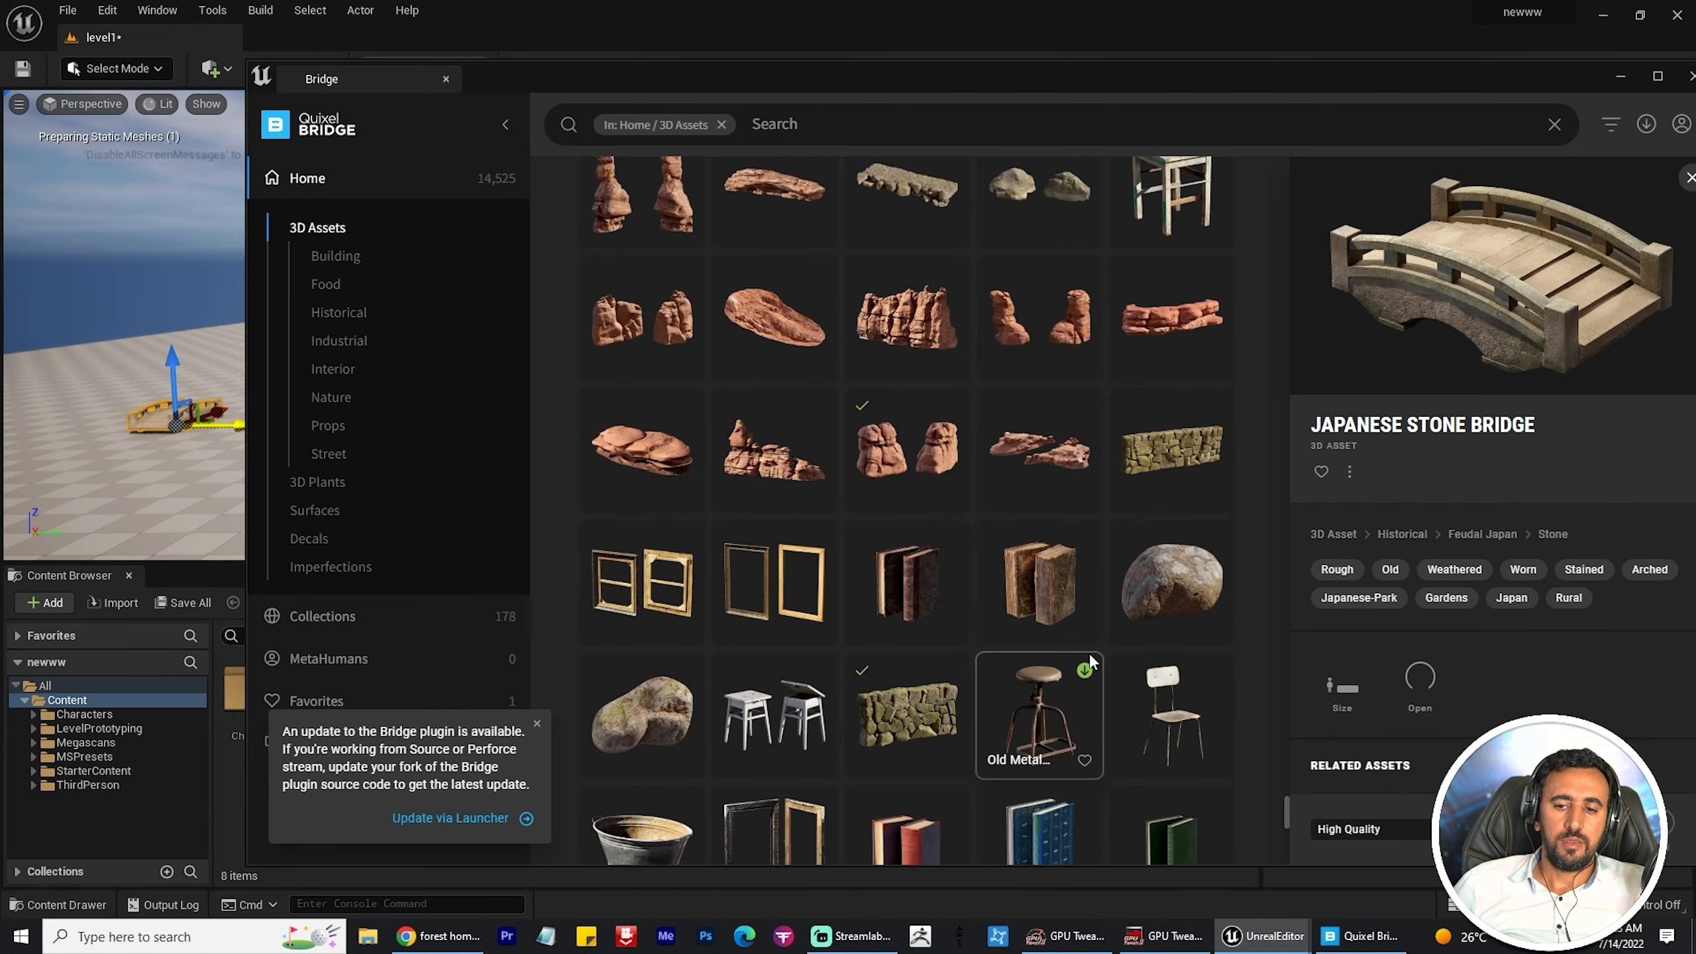
scroll(1074, 634, "down", 5)
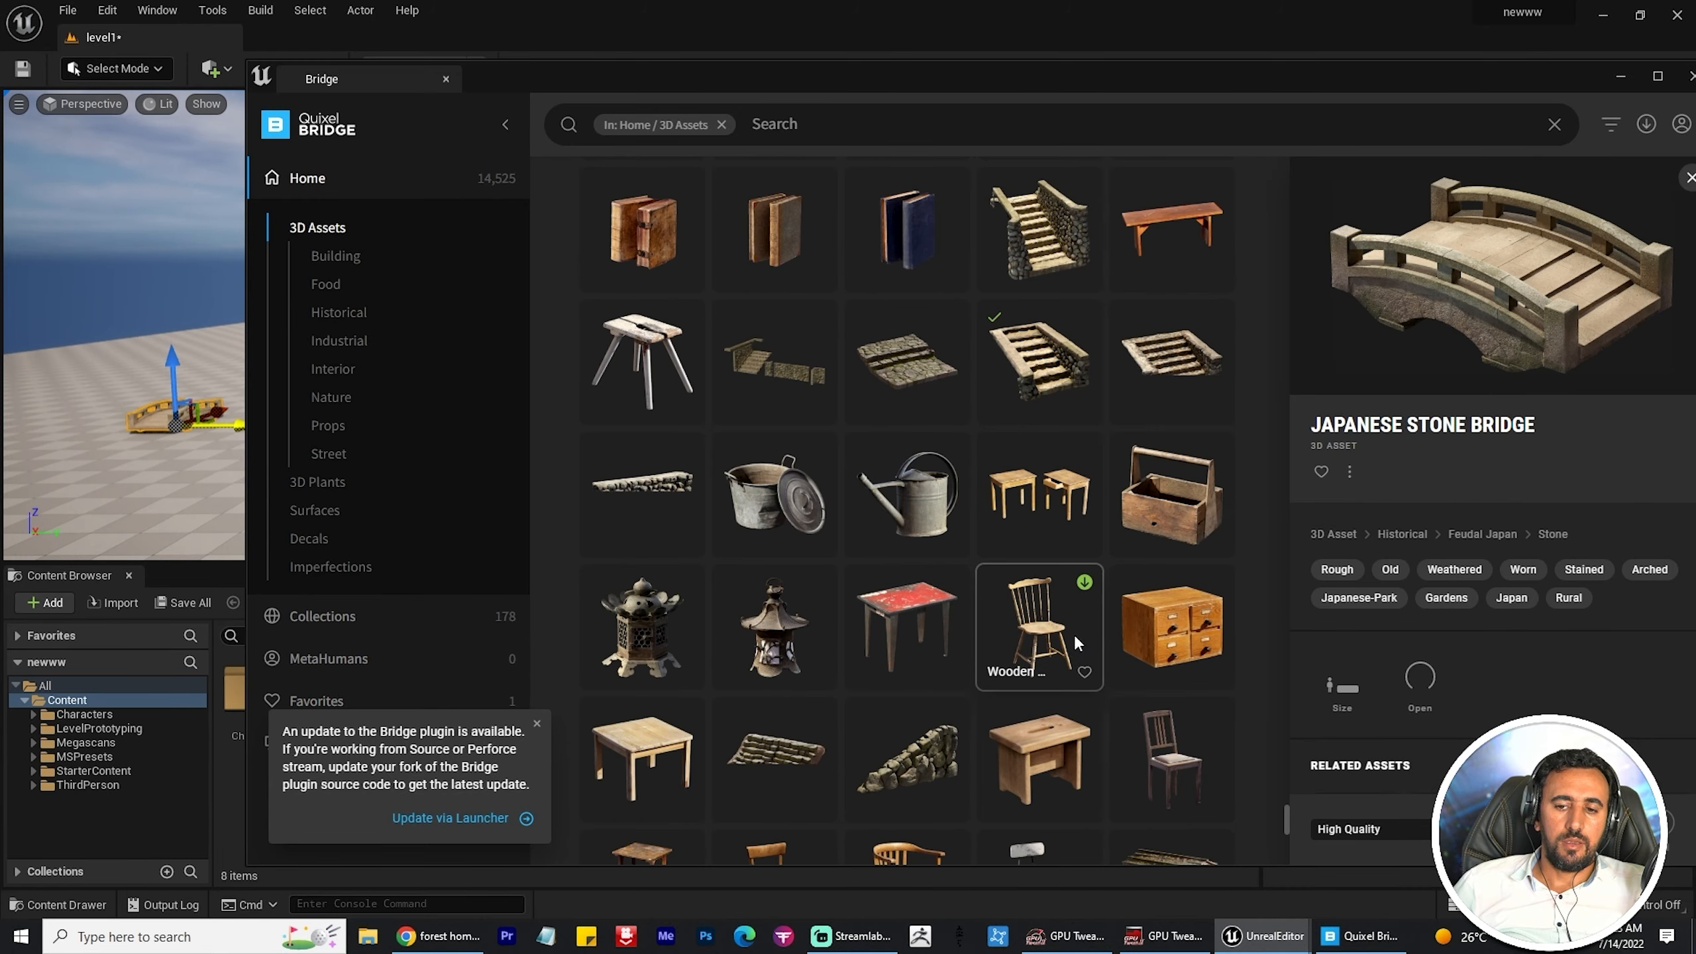
left_click(1041, 227)
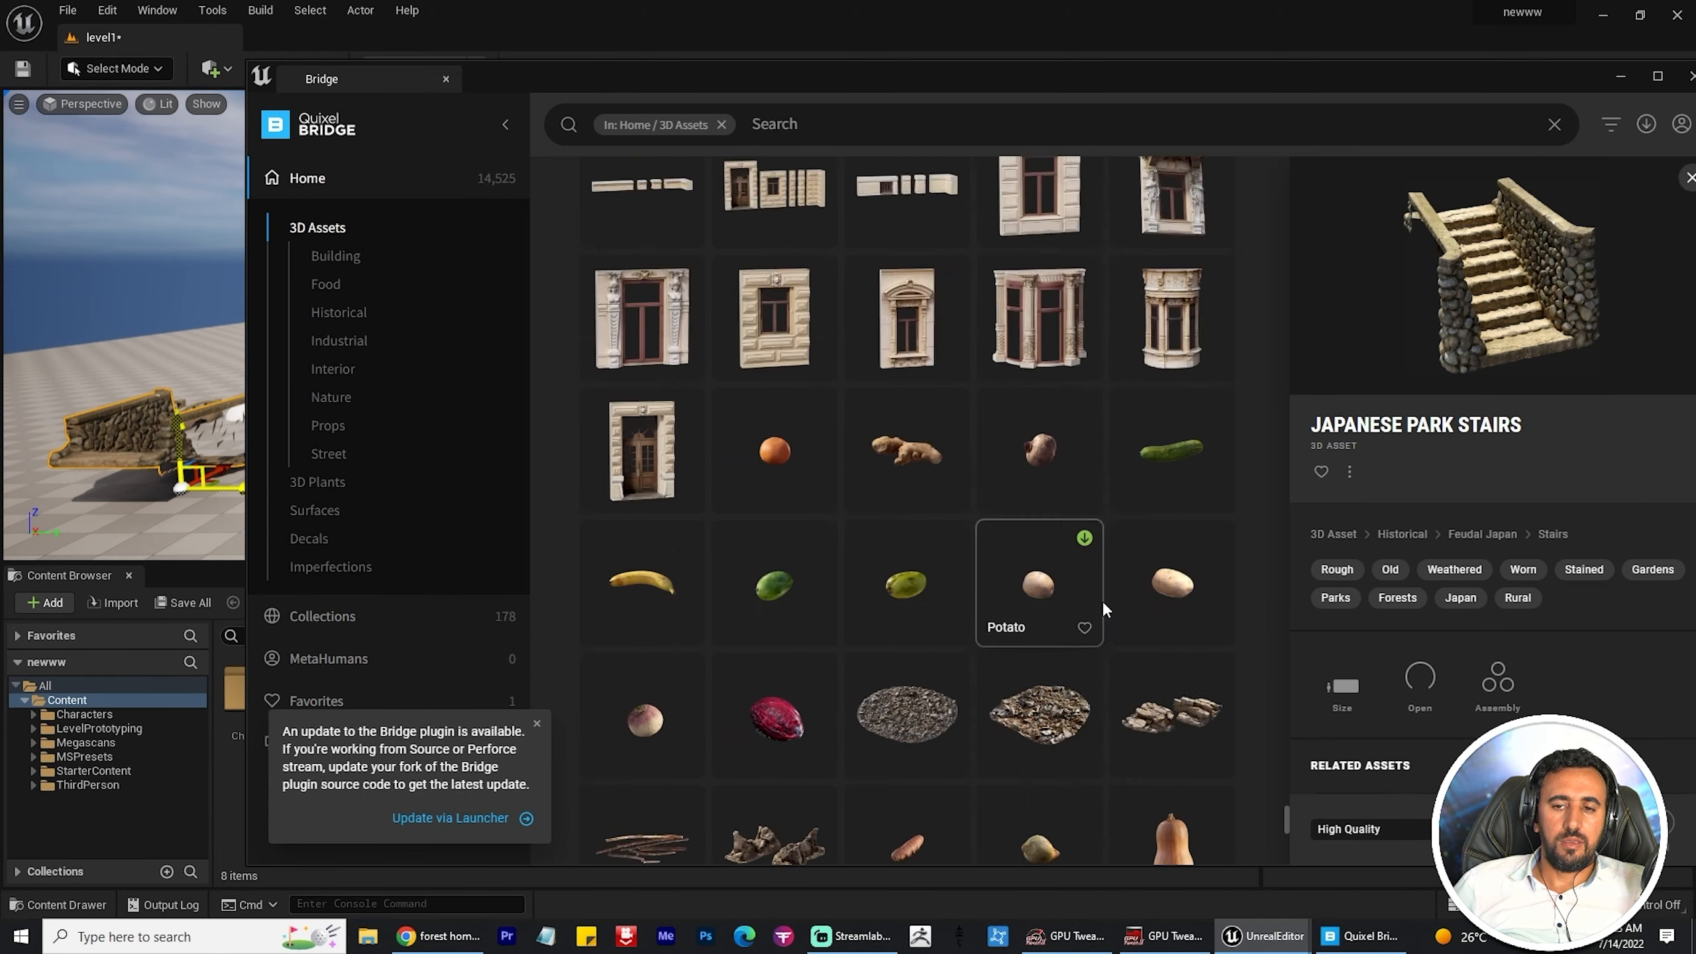
Step: Choose another piece from the 3D assets in Bridge and nudge the Japanese Park Stairs in the level
scroll(1135, 682, "down", 5)
scroll(1069, 735, "down", 10)
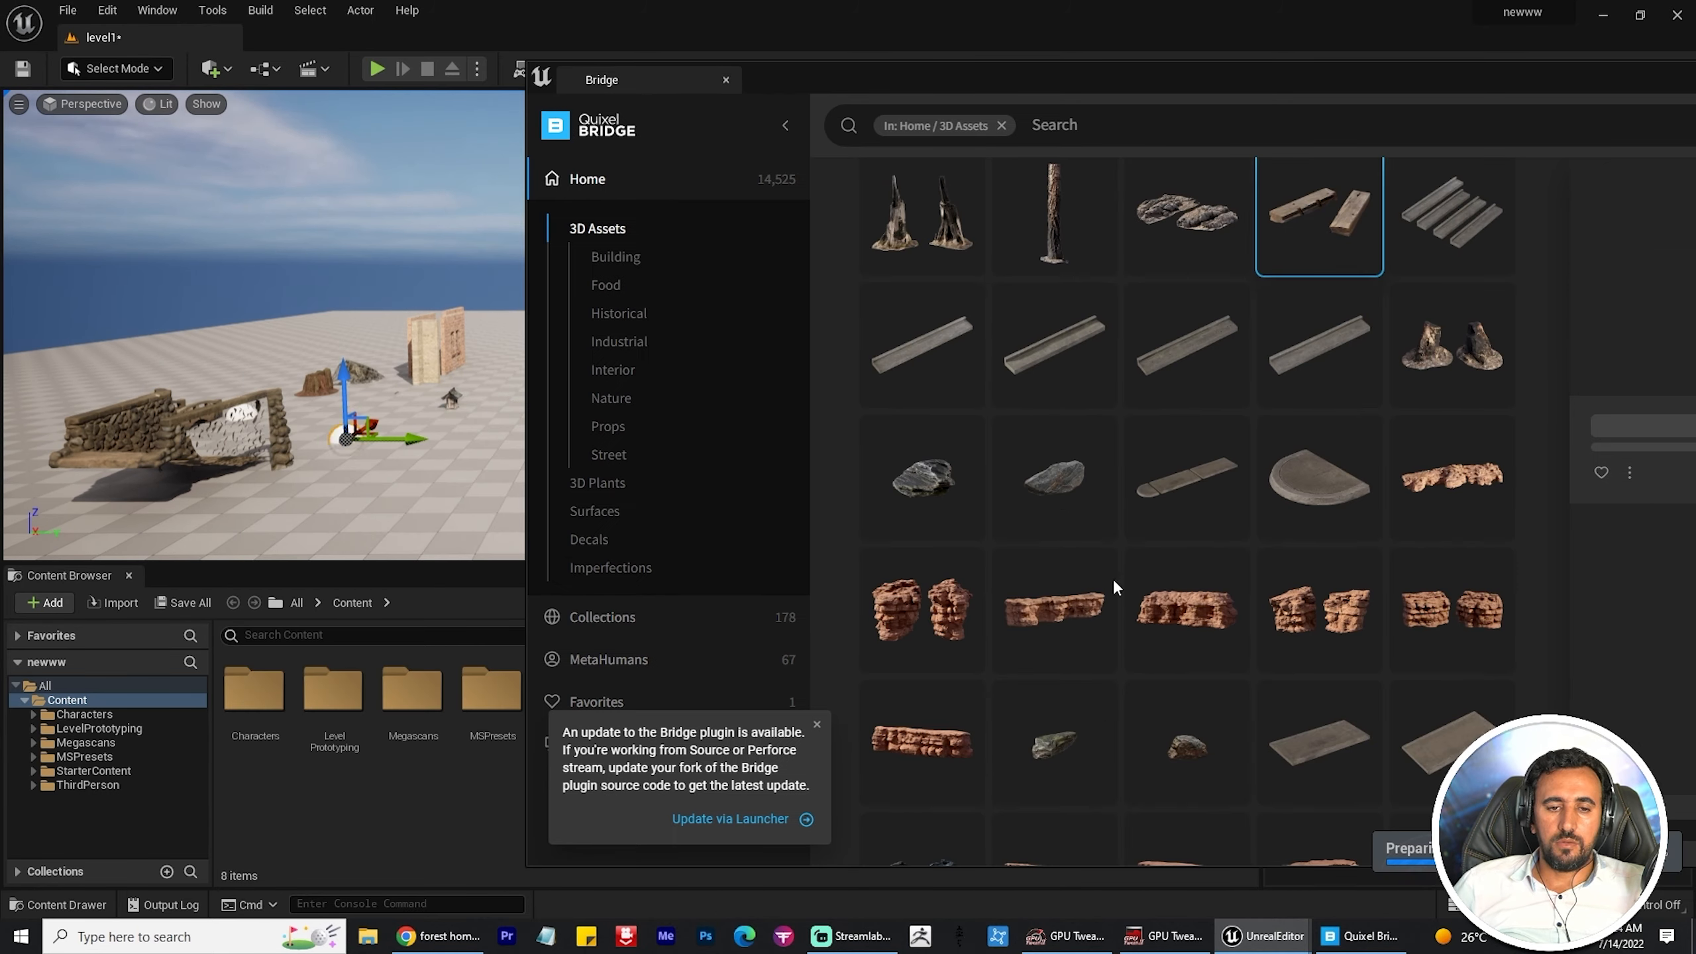
scroll(1202, 588, "down", 5)
left_click(1329, 631)
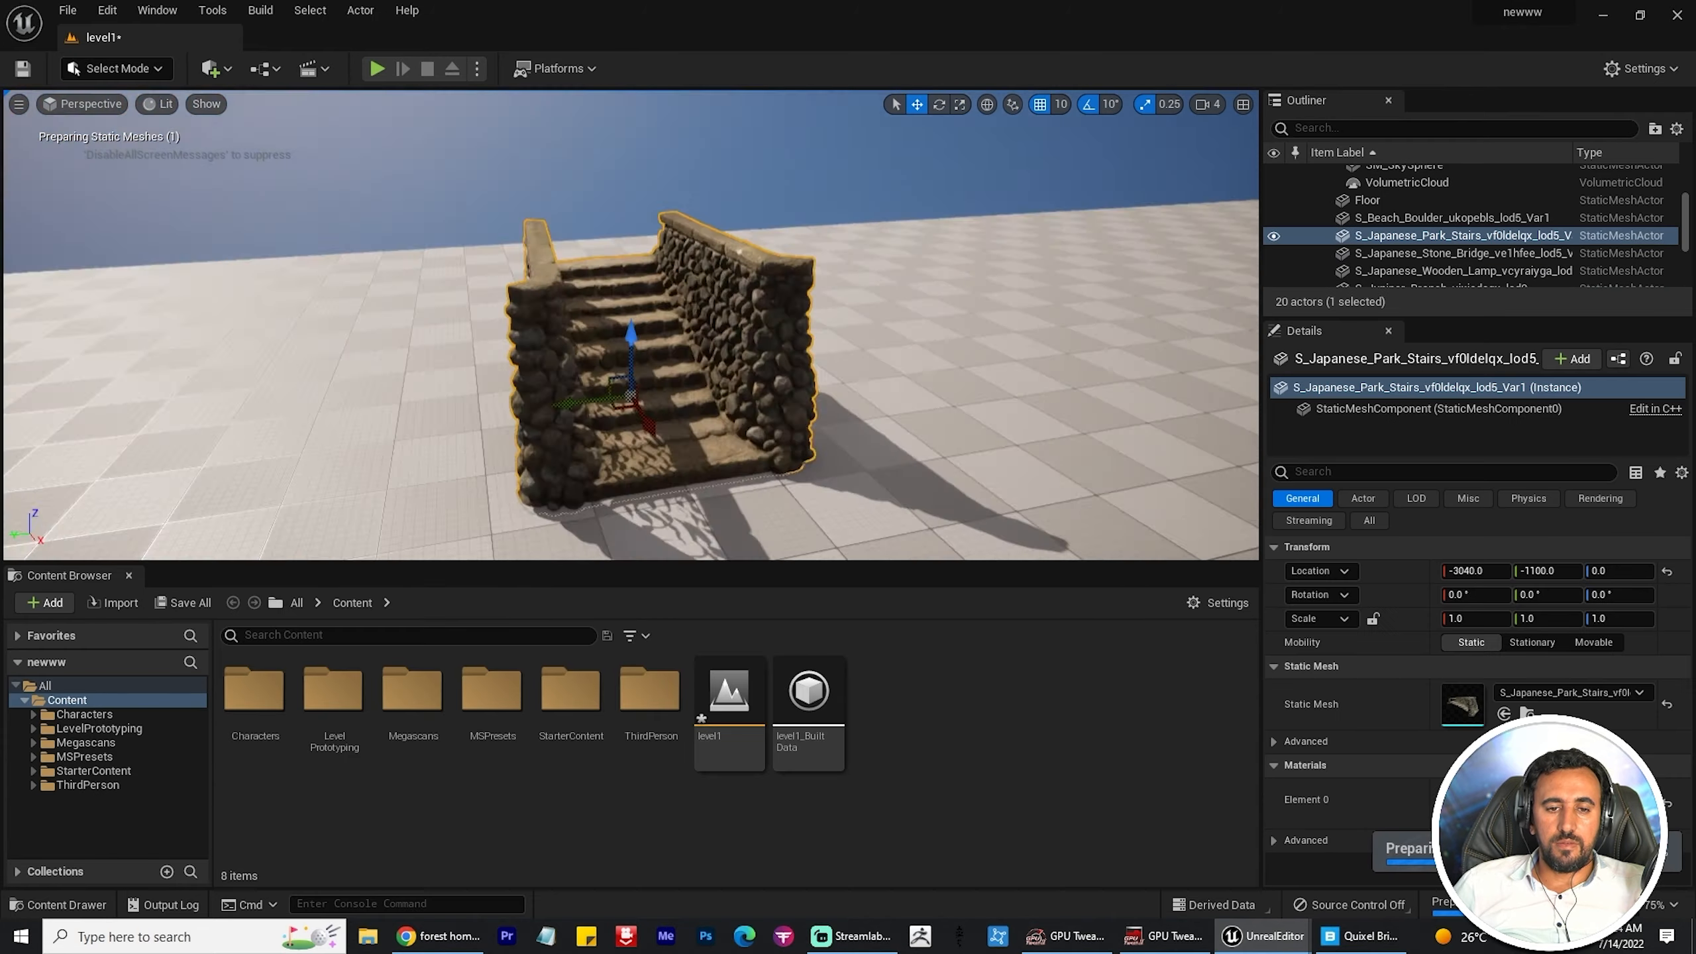
mouse_move(658, 417)
left_mouse_down()
mouse_move(686, 429)
mouse_move(668, 427)
left_mouse_up()
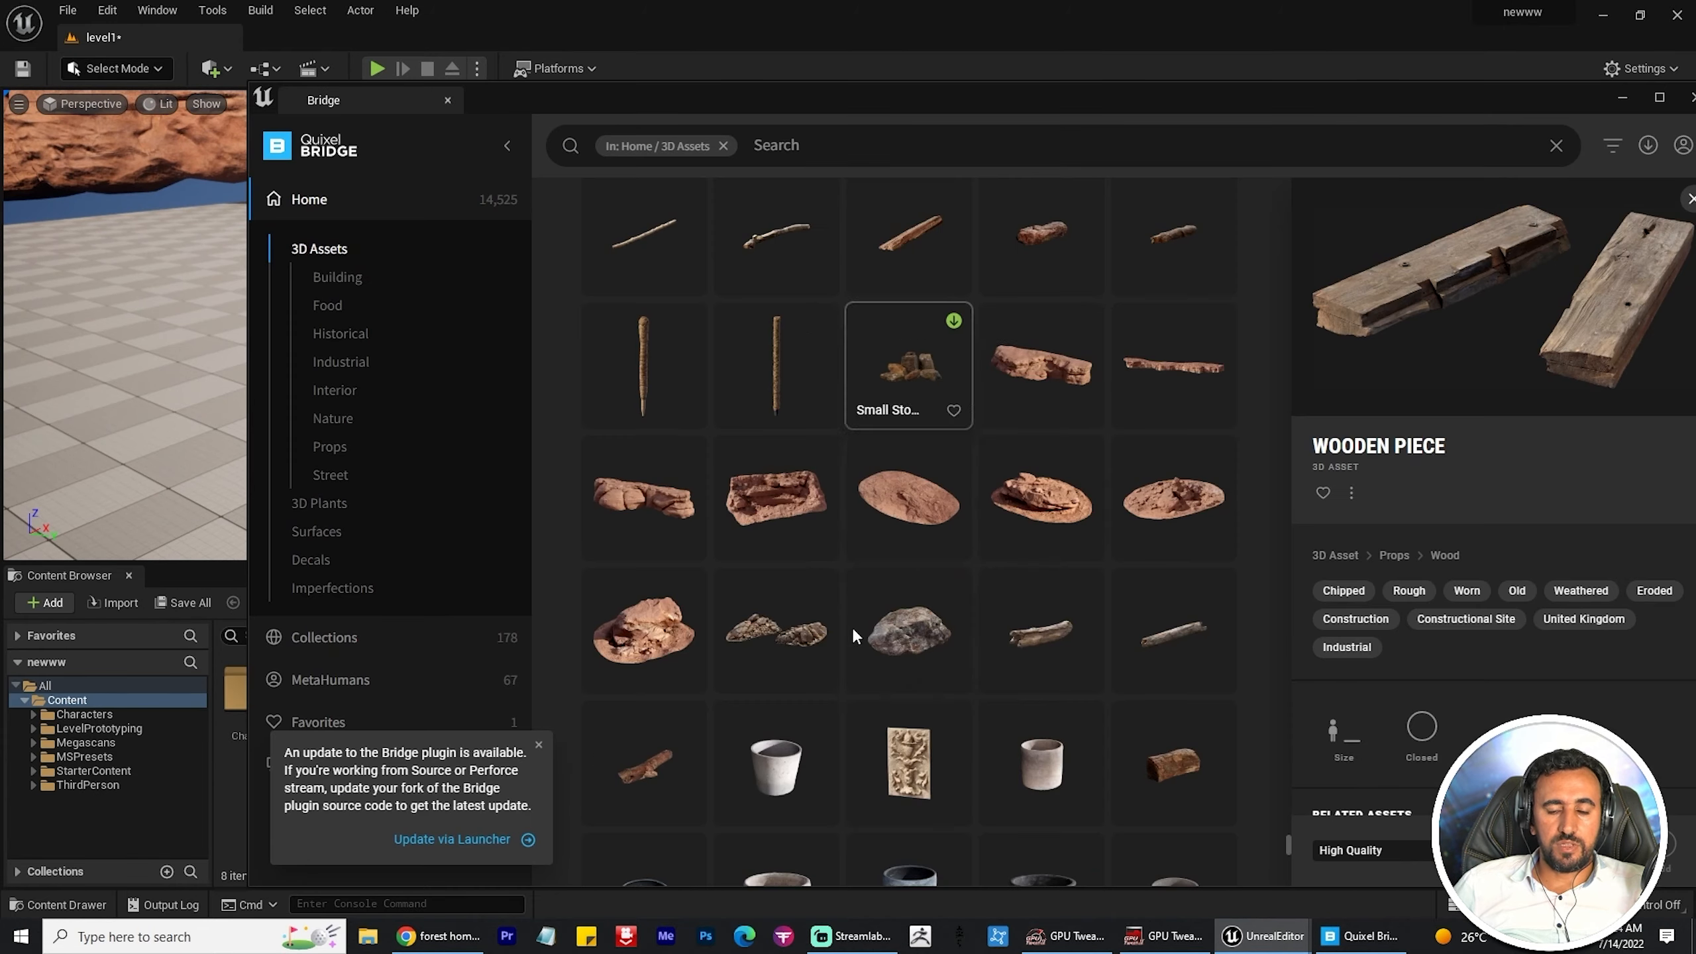
Step: Browse further 3D assets in Bridge, choose one for the scene, and clear the 3D Assets filter
scroll(1135, 535, "down", 5)
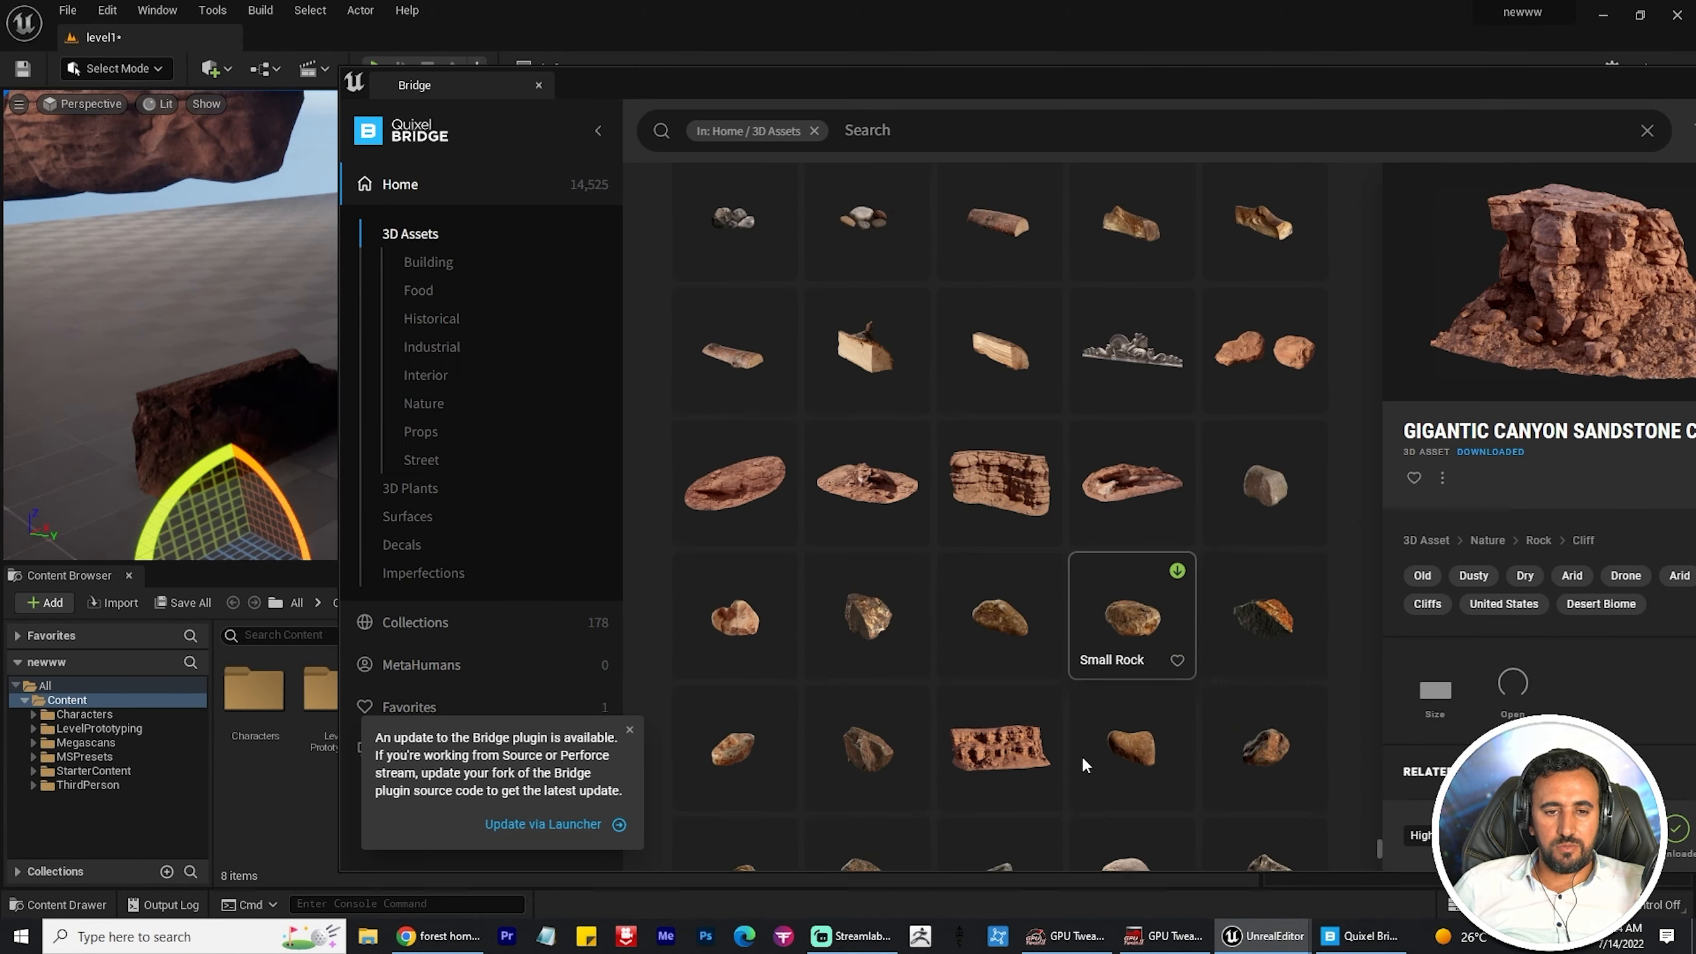
scroll(1082, 756, "down", 5)
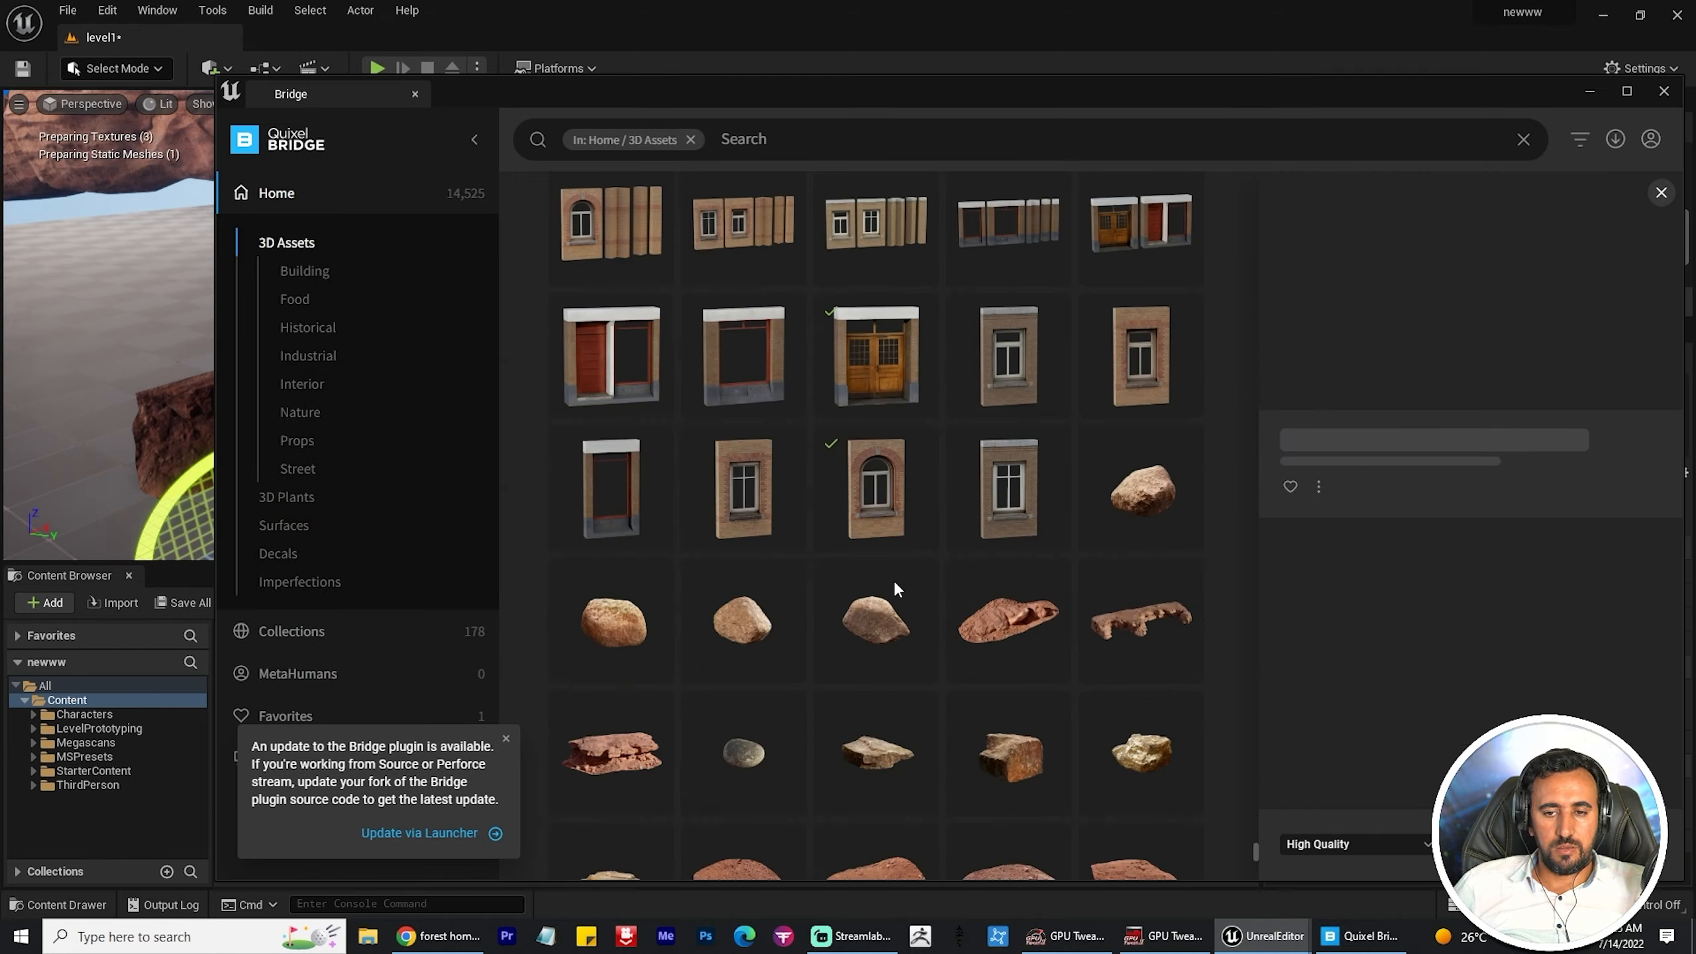
scroll(1002, 621, "down", 3)
left_click(1135, 658)
left_click(685, 138)
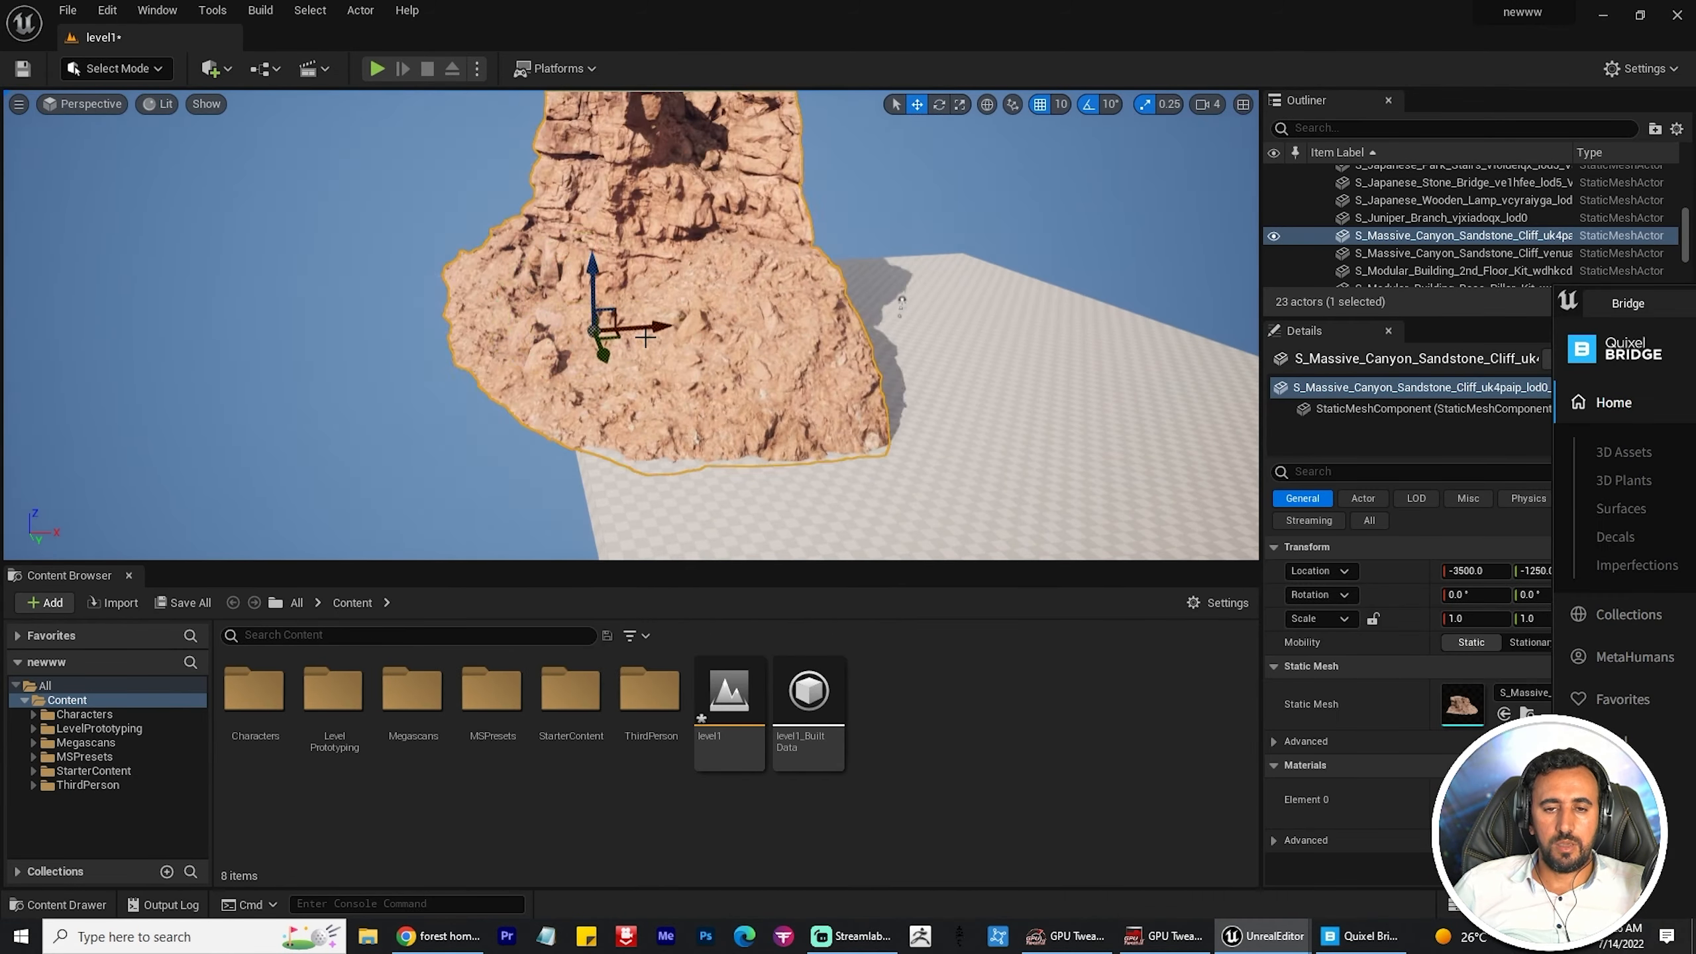
Step: Focus on the Japanese Park Stairs and shift them to about X -1650 beside the tree stumps
right_click_drag(712, 308, 712, 307)
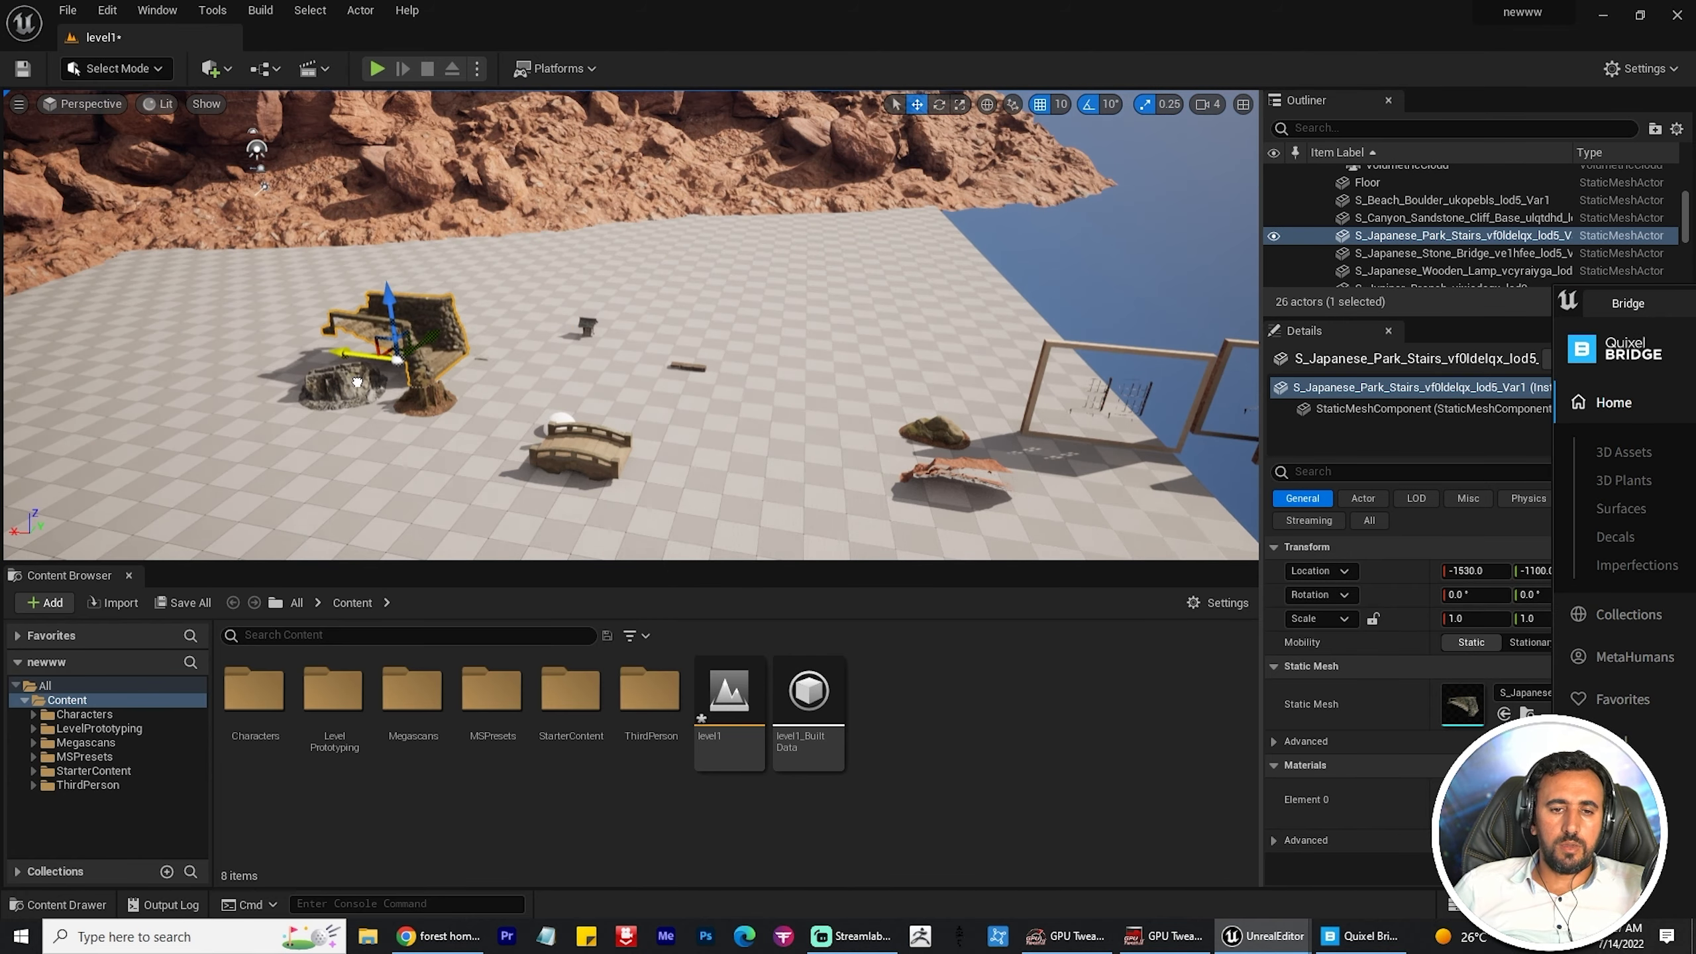
key("f")
left_click_drag(385, 393, 173, 317, "alt")
left_click_drag(748, 320, 601, 361, "alt")
right_click_drag(601, 361, 571, 364, "alt")
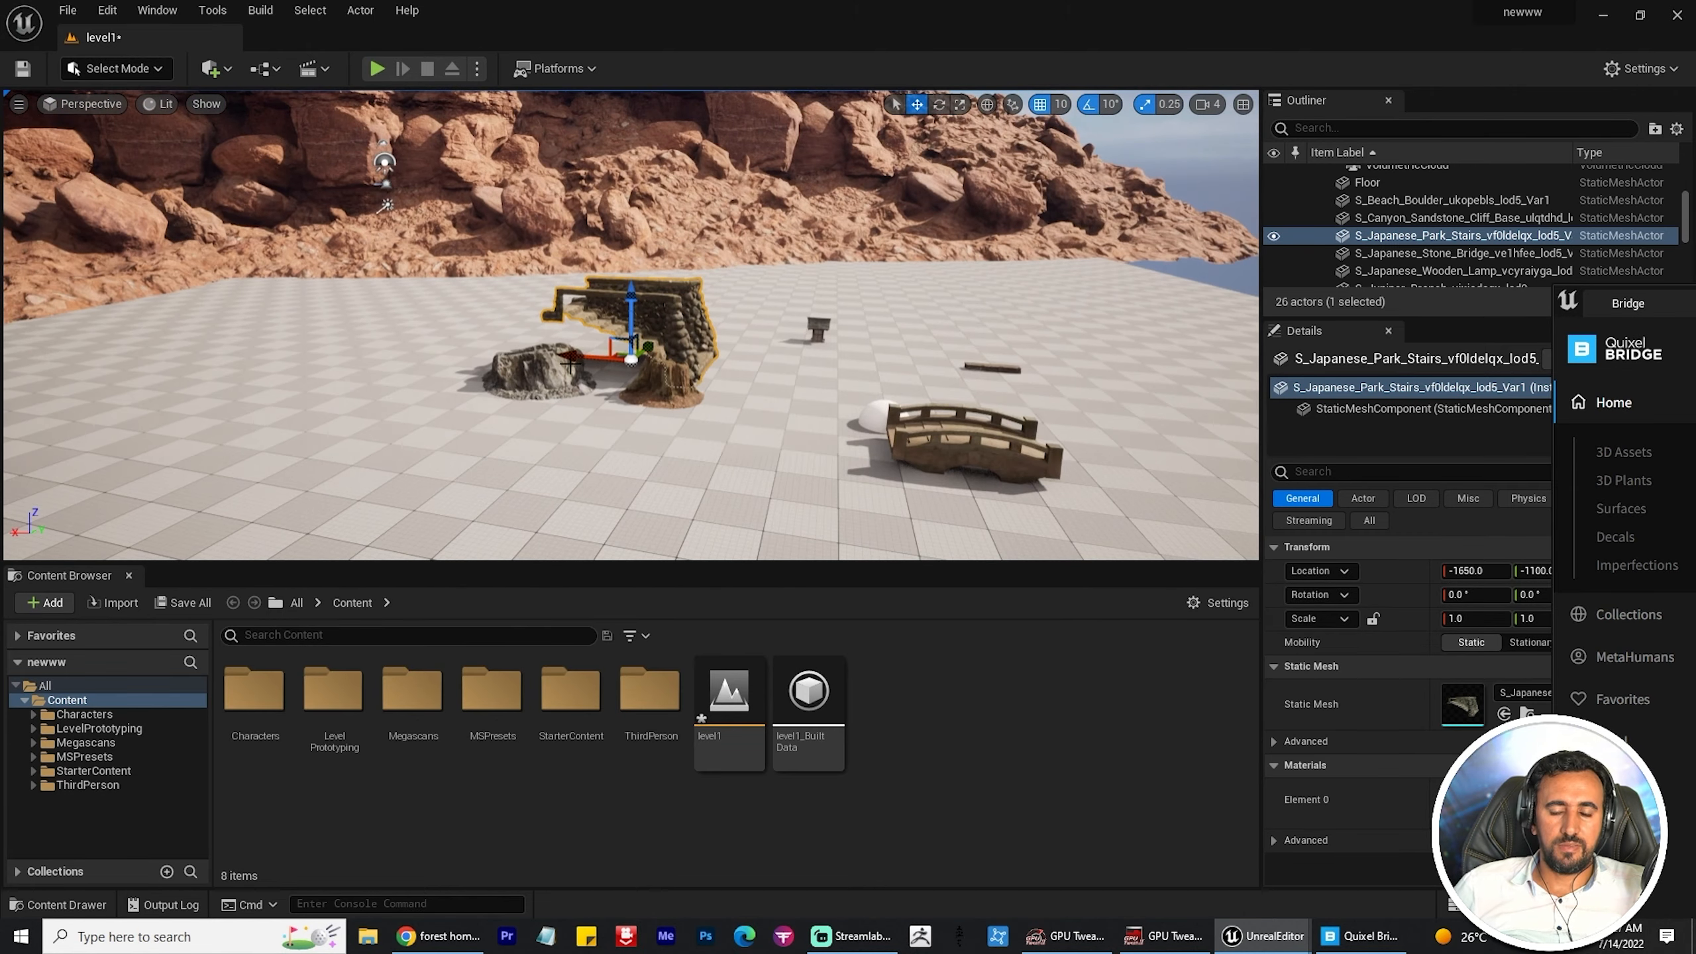
Step: Move the Japanese Park Stairs along X to -3020, near the mossy forest boulder
left_click_drag(579, 354, 1189, 381)
key("f")
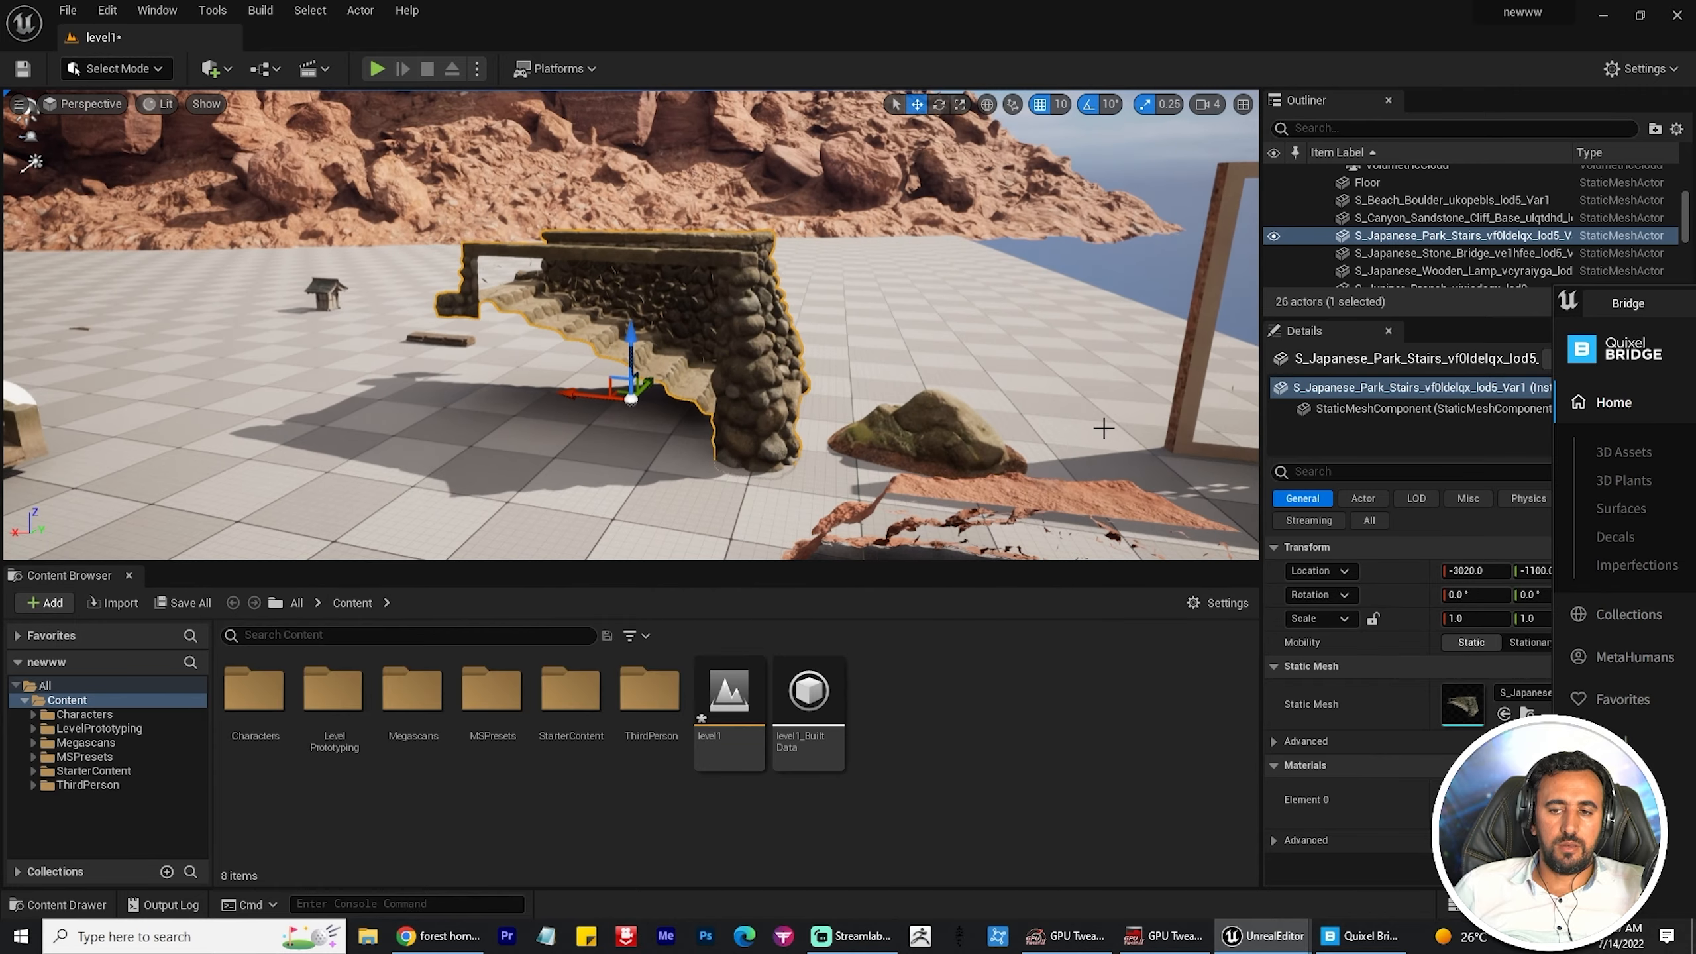
left_click_drag(668, 374, 668, 327, "alt")
mouse_move(668, 327)
right_mouse_down("alt")
mouse_move(725, 328)
mouse_move(674, 327)
right_mouse_up("alt")
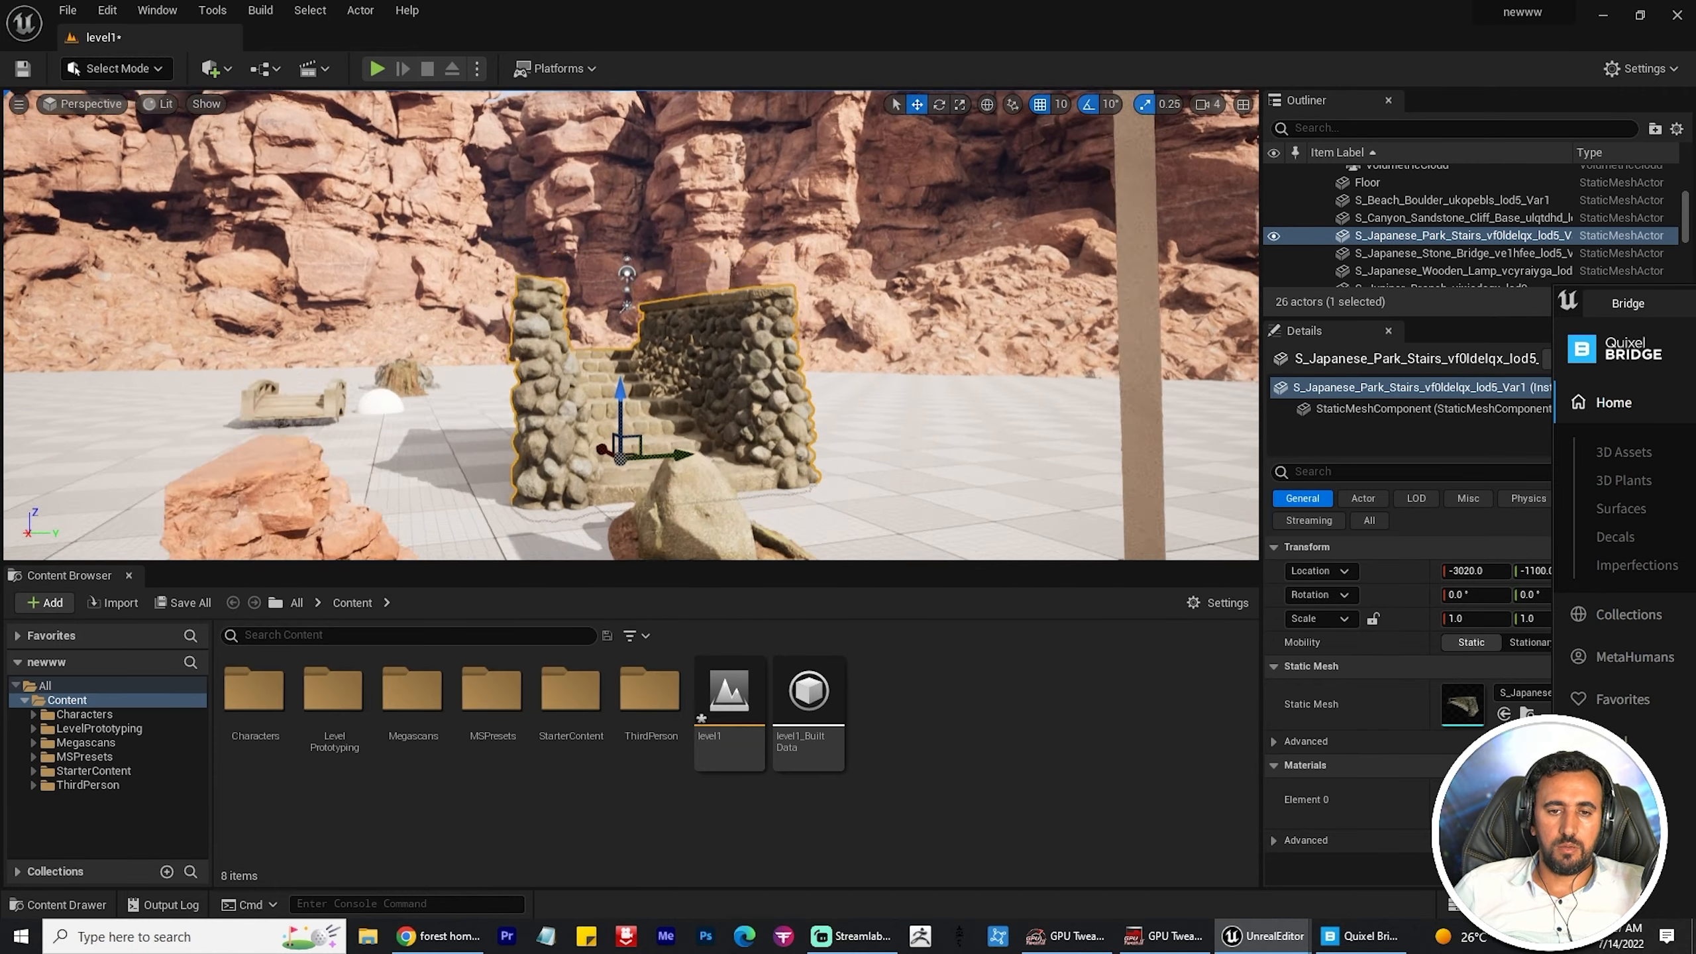
left_click_drag(675, 327, 711, 361, "alt")
right_click_drag(711, 468, 668, 467, "alt")
left_click_drag(668, 468, 628, 498, "alt")
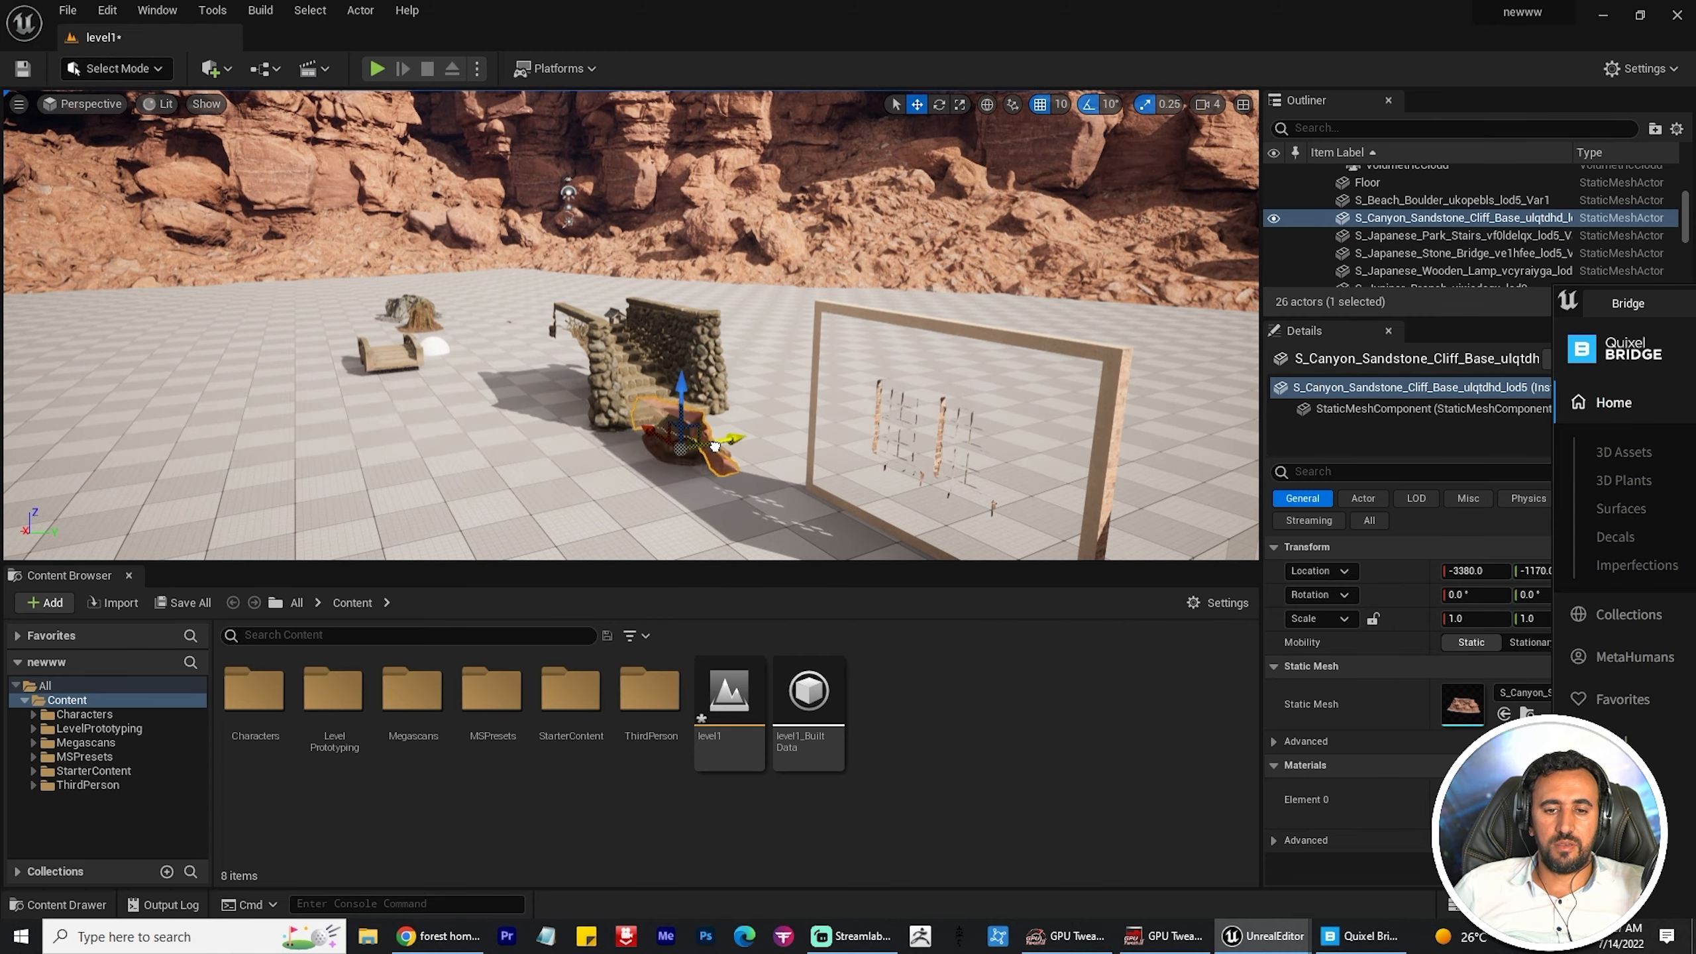
Step: Move the Canyon Sandstone Cliff Base to X -3260, Y -1000 beside the stairs' front pillar
key("f")
left_click_drag(714, 447, 601, 441)
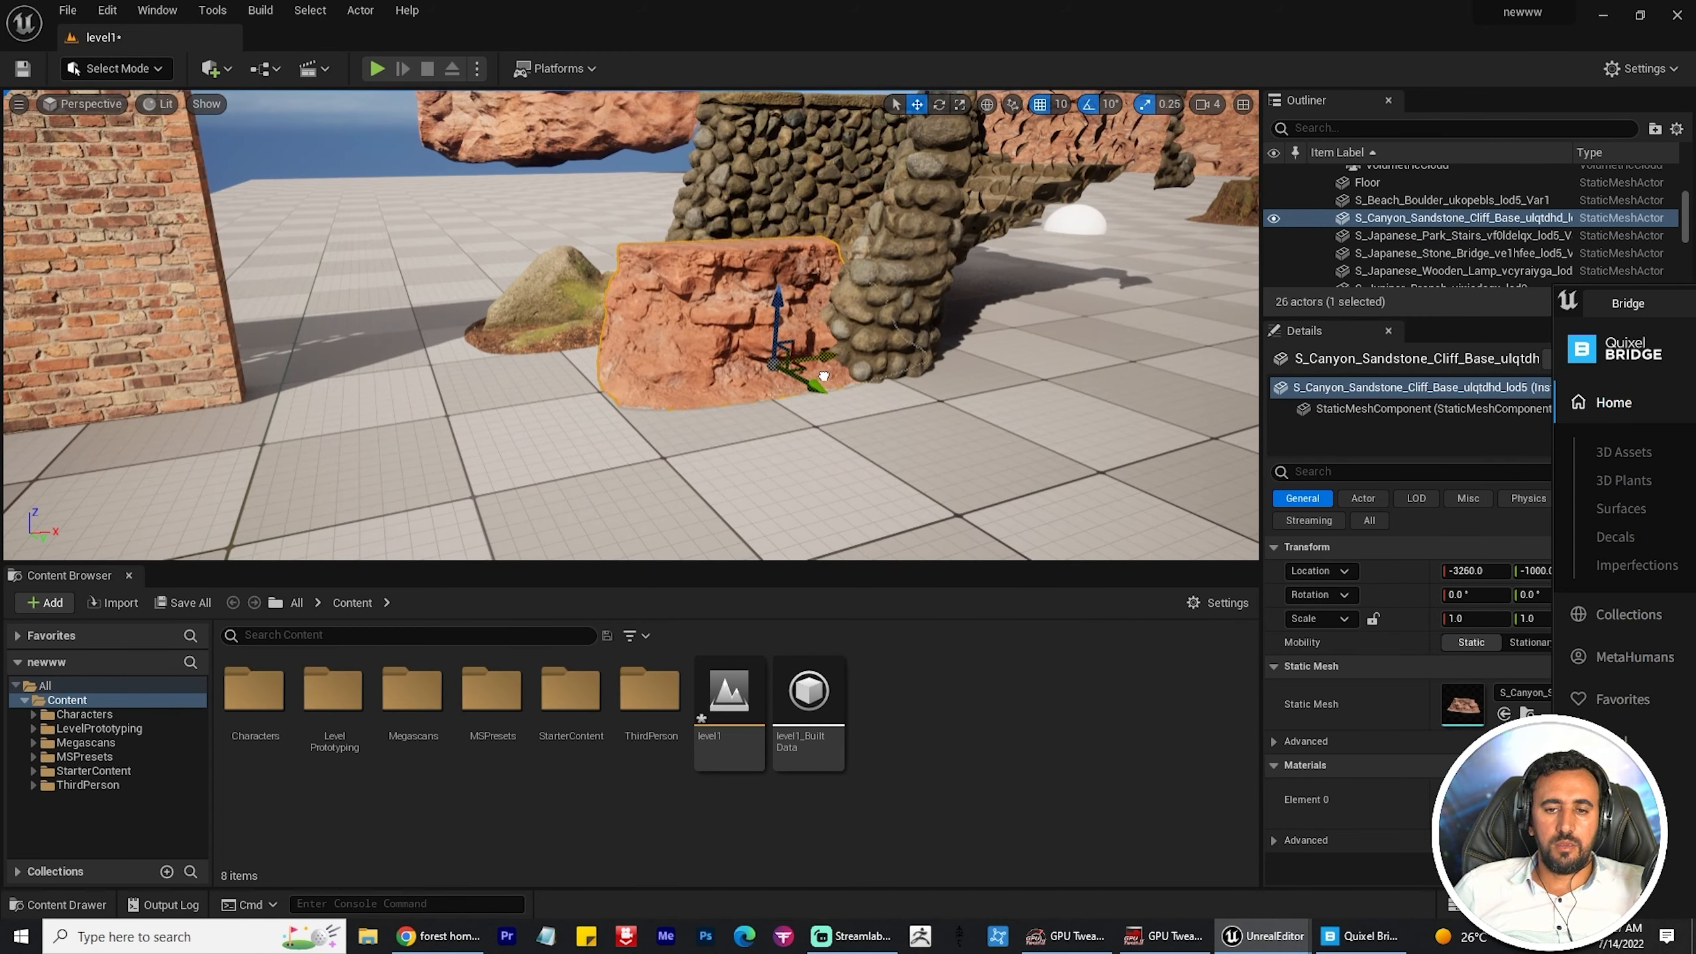
left_click_drag(823, 376, 713, 609, "alt")
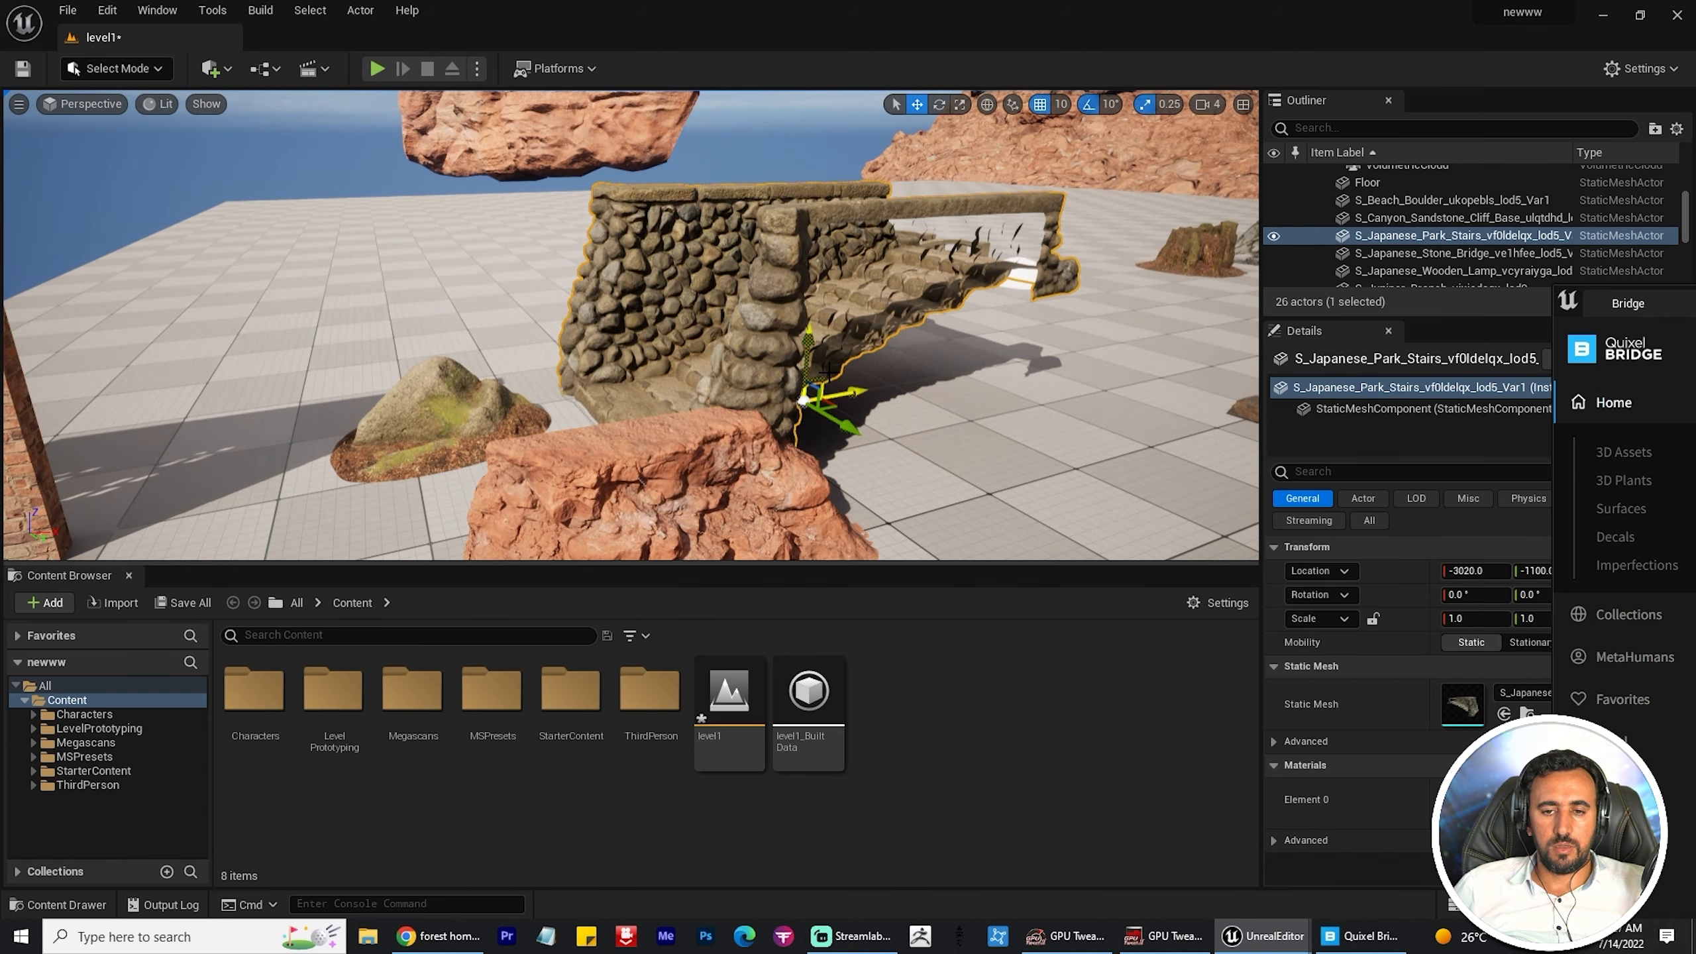
Step: Shift the Japanese Park Stairs to X -3070 so the front pillar meets the sandstone cliff base
left_click_drag(815, 257, 815, 263)
left_click_drag(815, 267, 681, 250)
mouse_move(1042, 413)
left_mouse_down()
mouse_move(982, 414)
mouse_move(1011, 405)
left_mouse_up()
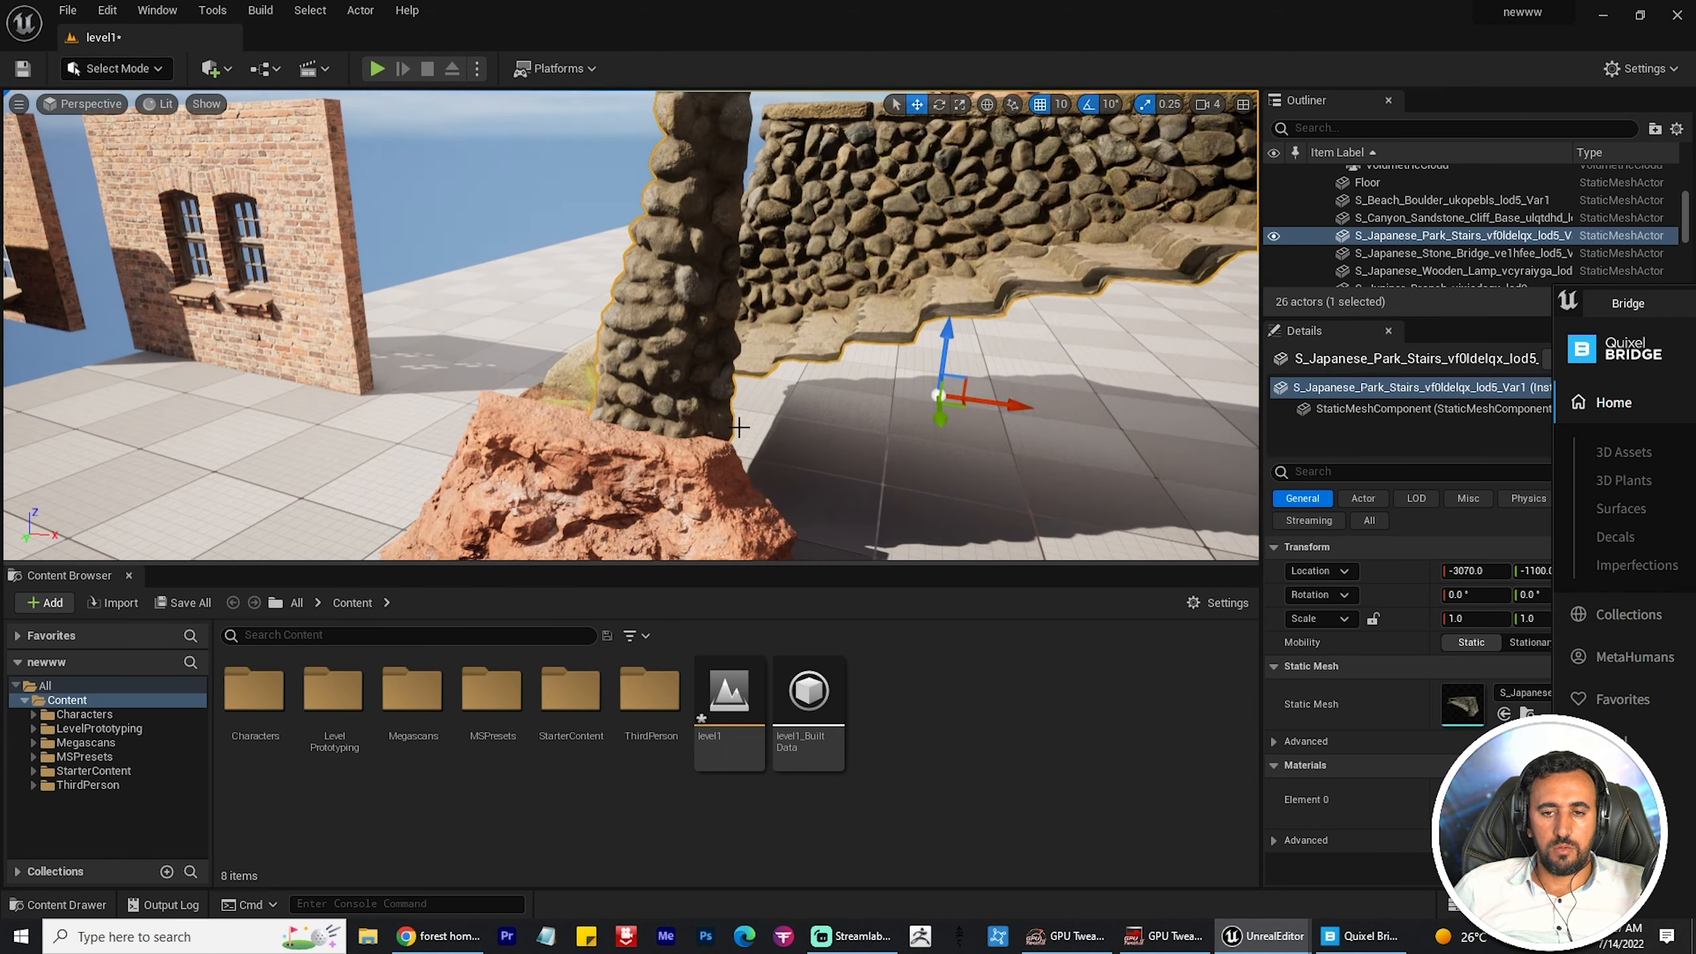
Step: Duplicate the Canyon Sandstone Cliff Base to the stairs' other front pillar at X -3210, Y -1280
left_click_drag(758, 431, 961, 438, "alt")
left_click_drag(649, 334, 741, 461, "alt")
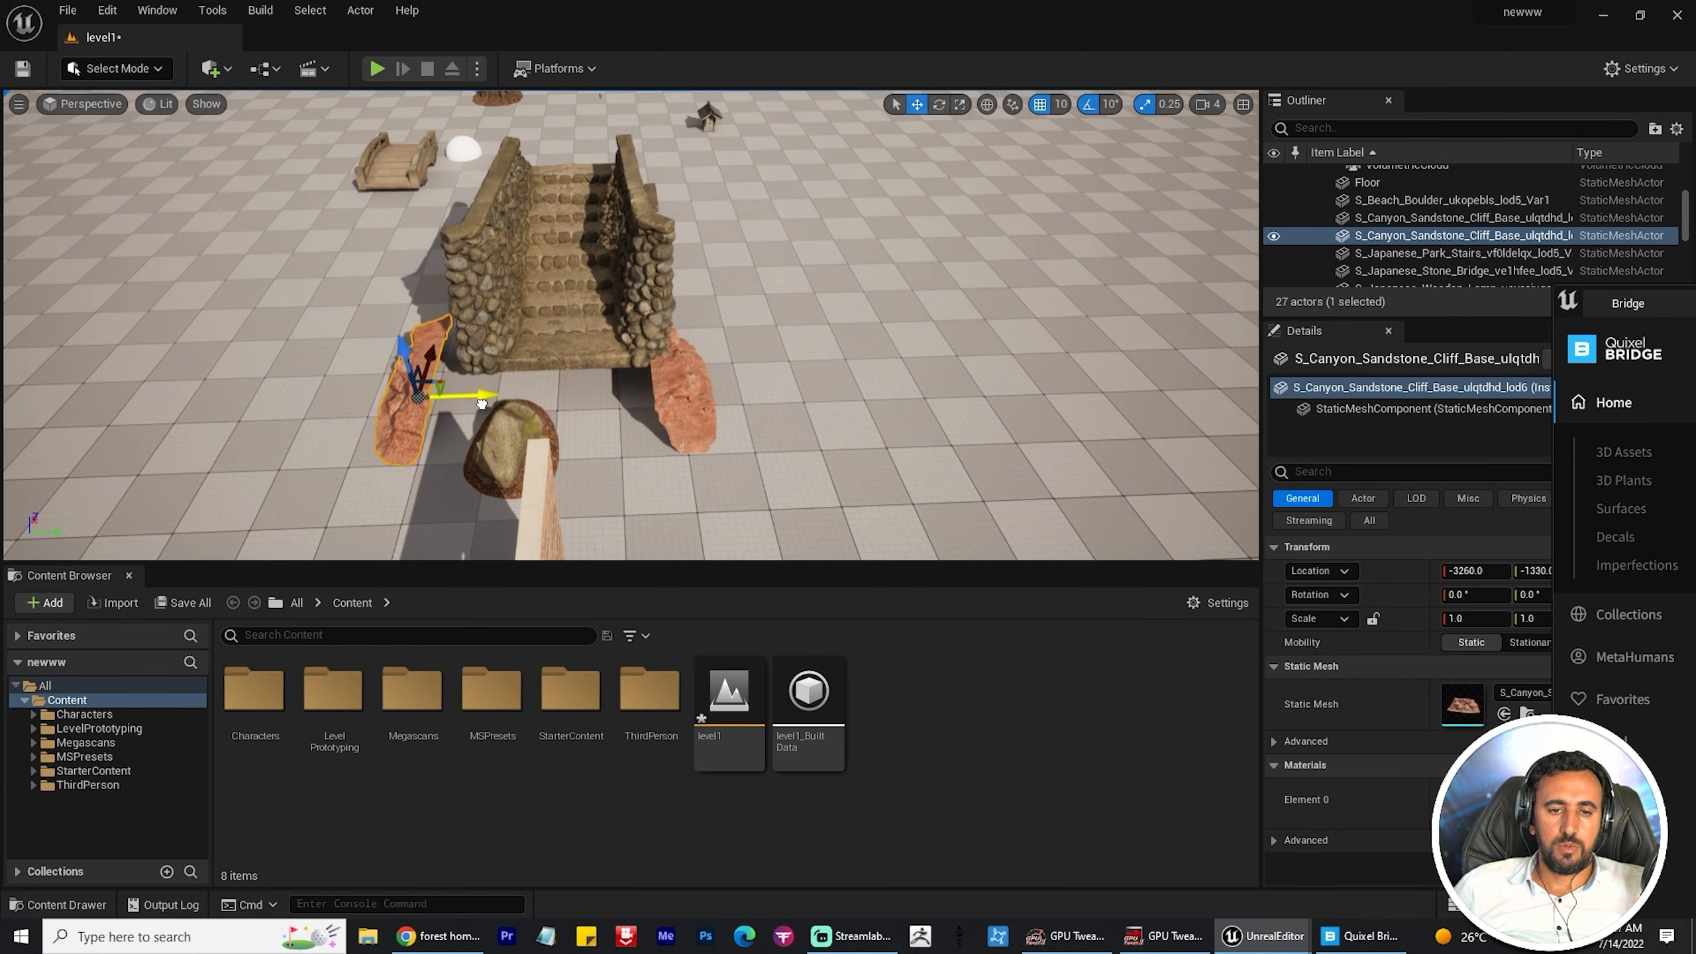
left_click_drag(482, 403, 520, 403)
left_click_drag(521, 404, 688, 341, "alt")
left_click_drag(540, 460, 511, 454)
left_click_drag(510, 455, 267, 441, "alt")
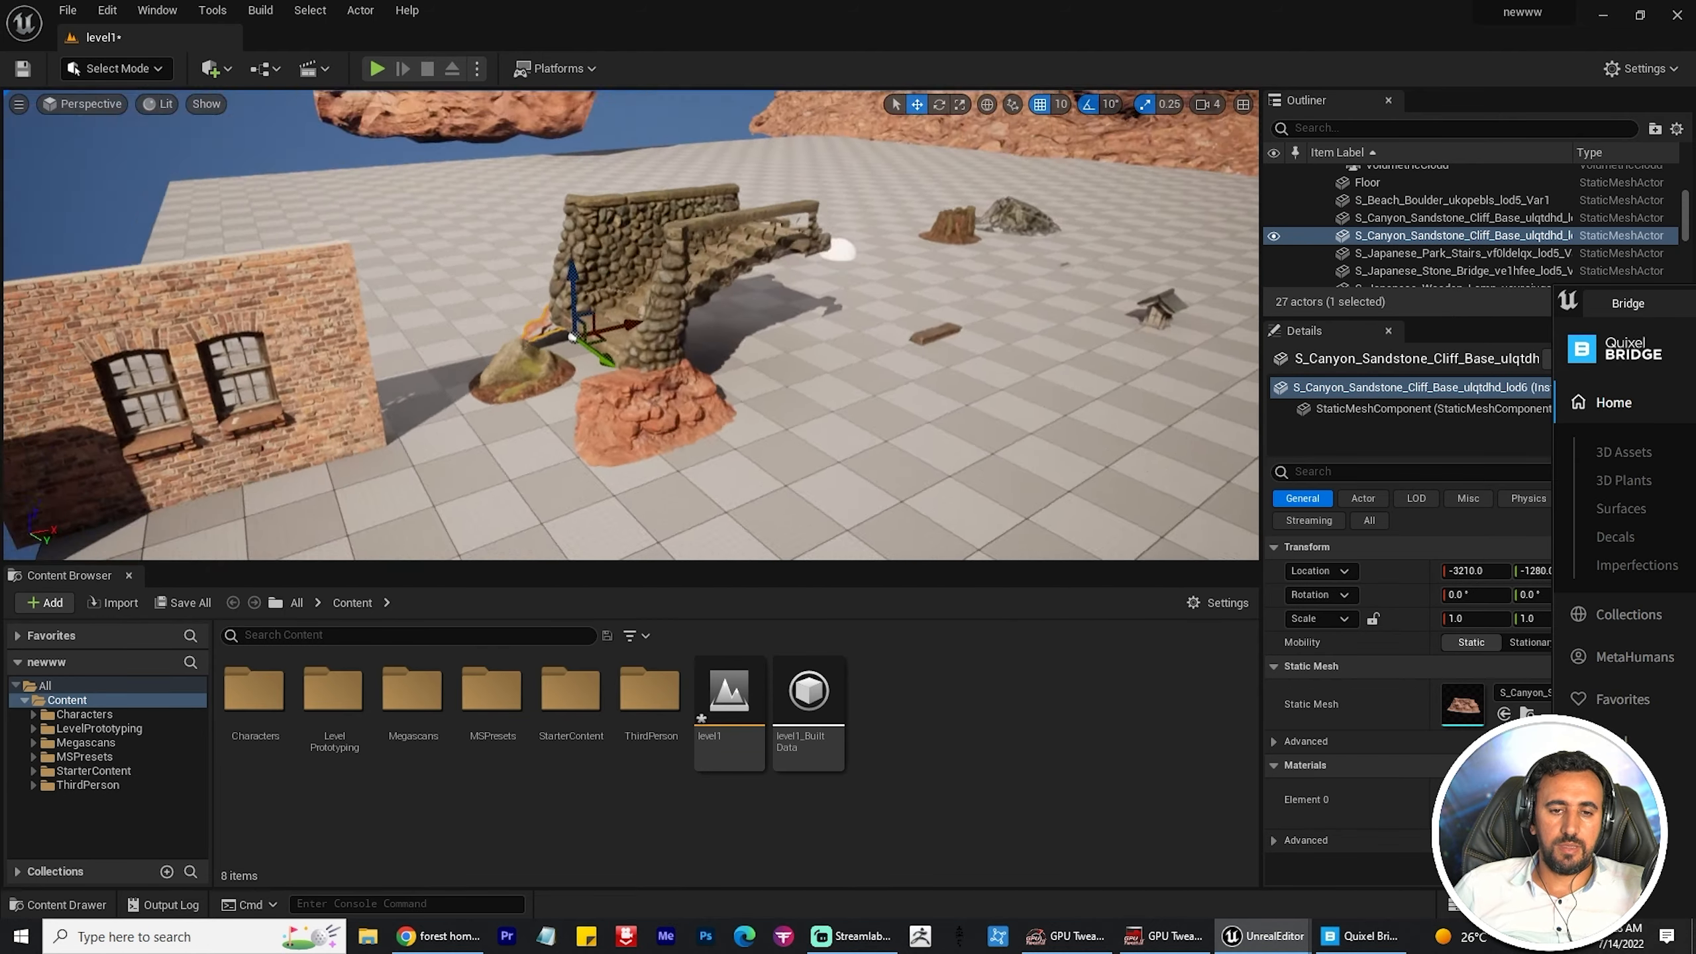
Step: Duplicate the sandstone cliff base, scale it to 2.5 and place it along the stairs' side at X -2940, Y -830
left_click_drag(641, 361, 724, 422, "alt")
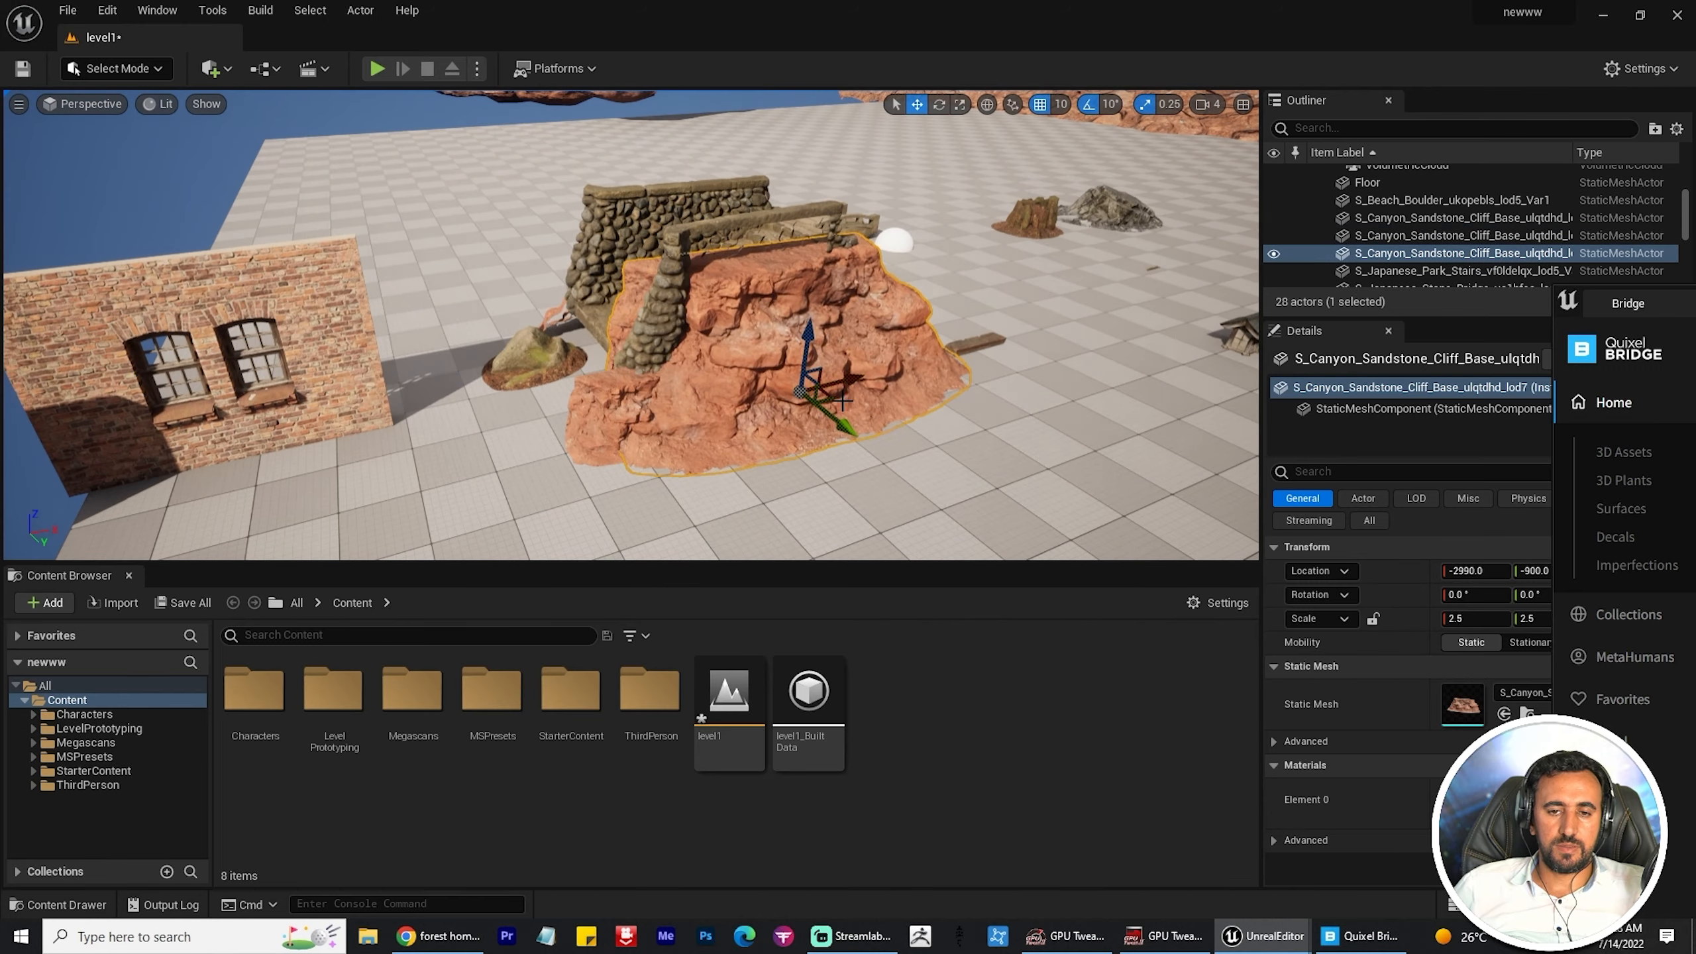
mouse_move(843, 400)
right_mouse_down()
mouse_move(795, 441)
mouse_move(861, 421)
right_mouse_up()
left_click_drag(961, 396, 992, 434)
left_click_drag(994, 397, 1030, 388)
left_click_drag(885, 339, 1002, 401, "alt")
Step: Duplicate the enlarged cliff base to the stairs' opposite side, rotate it 180° and position it around X -2960, Y -1320
key("e")
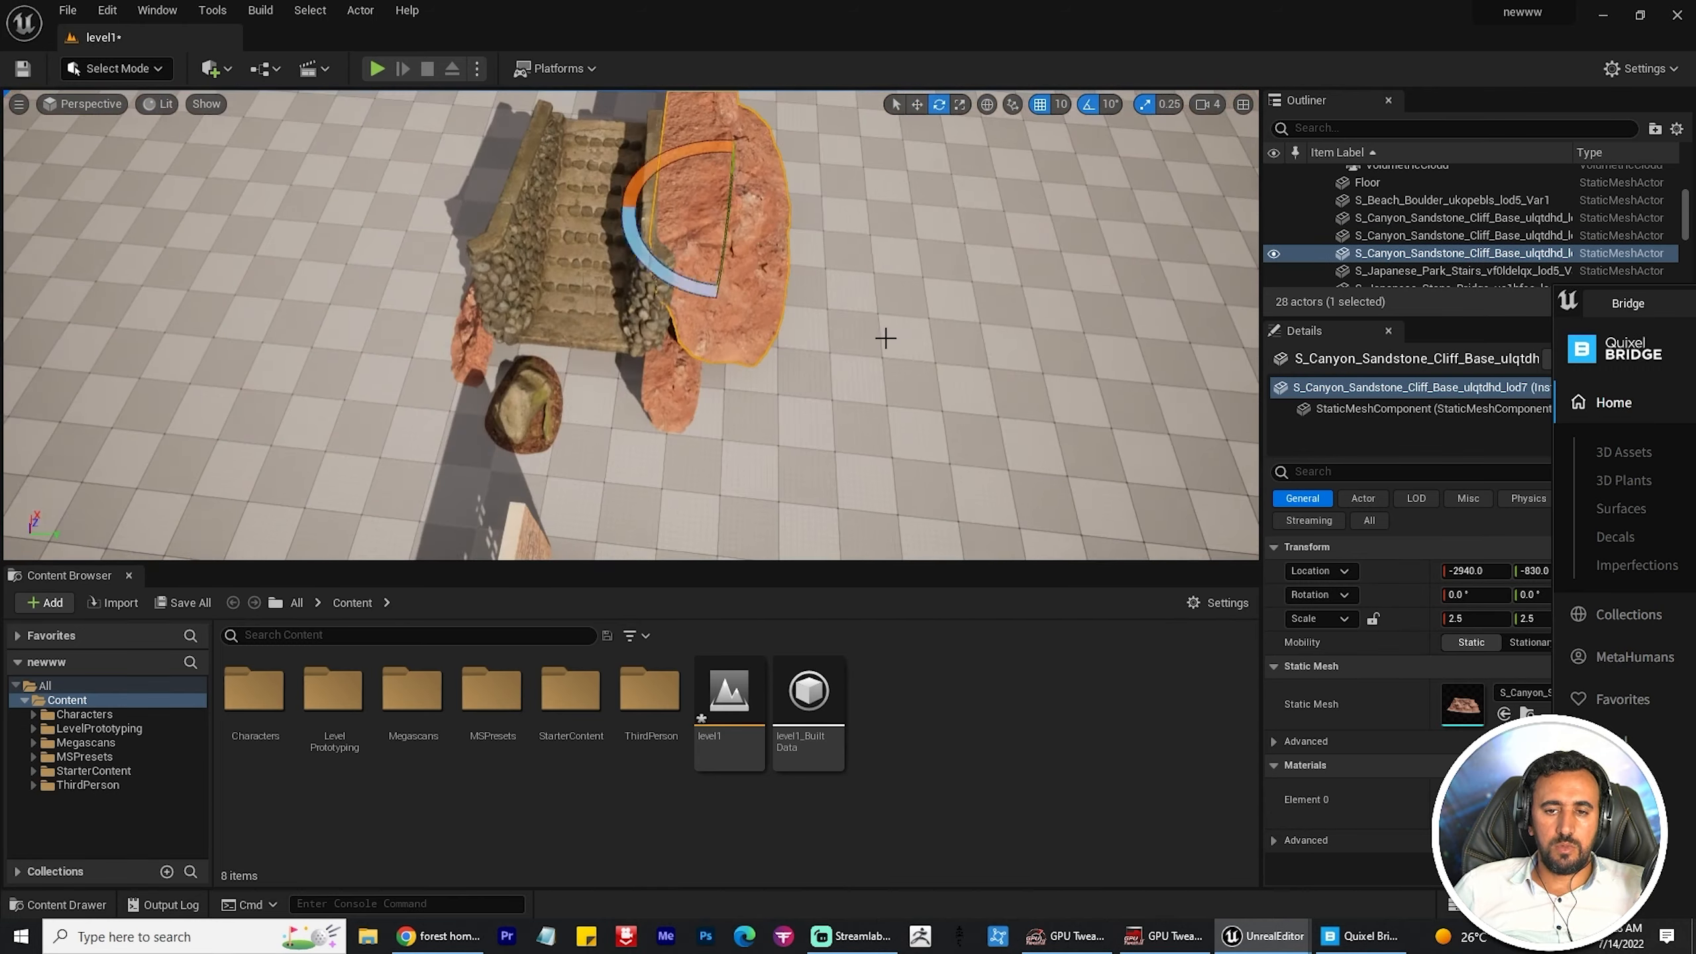
left_click_drag(807, 413, 788, 361, "alt")
key("w")
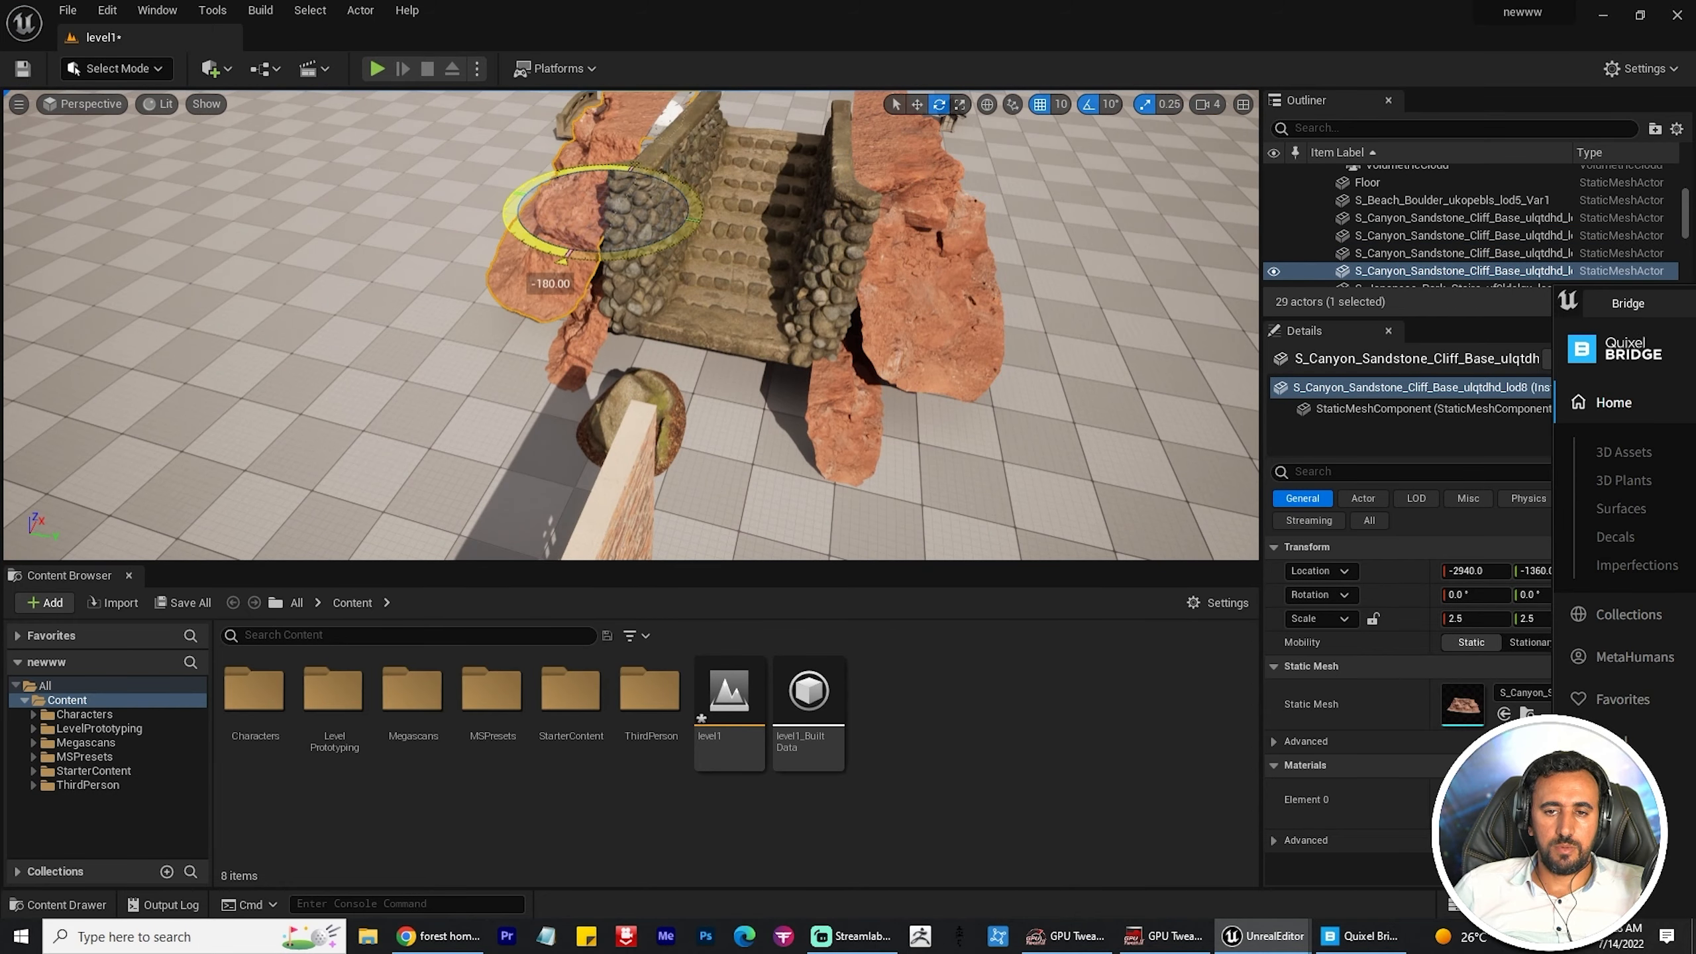
right_click_drag(634, 375, 618, 314)
key("w")
left_click_drag(623, 382, 748, 401, "alt")
key("e")
left_click_drag(464, 438, 287, 474, "alt")
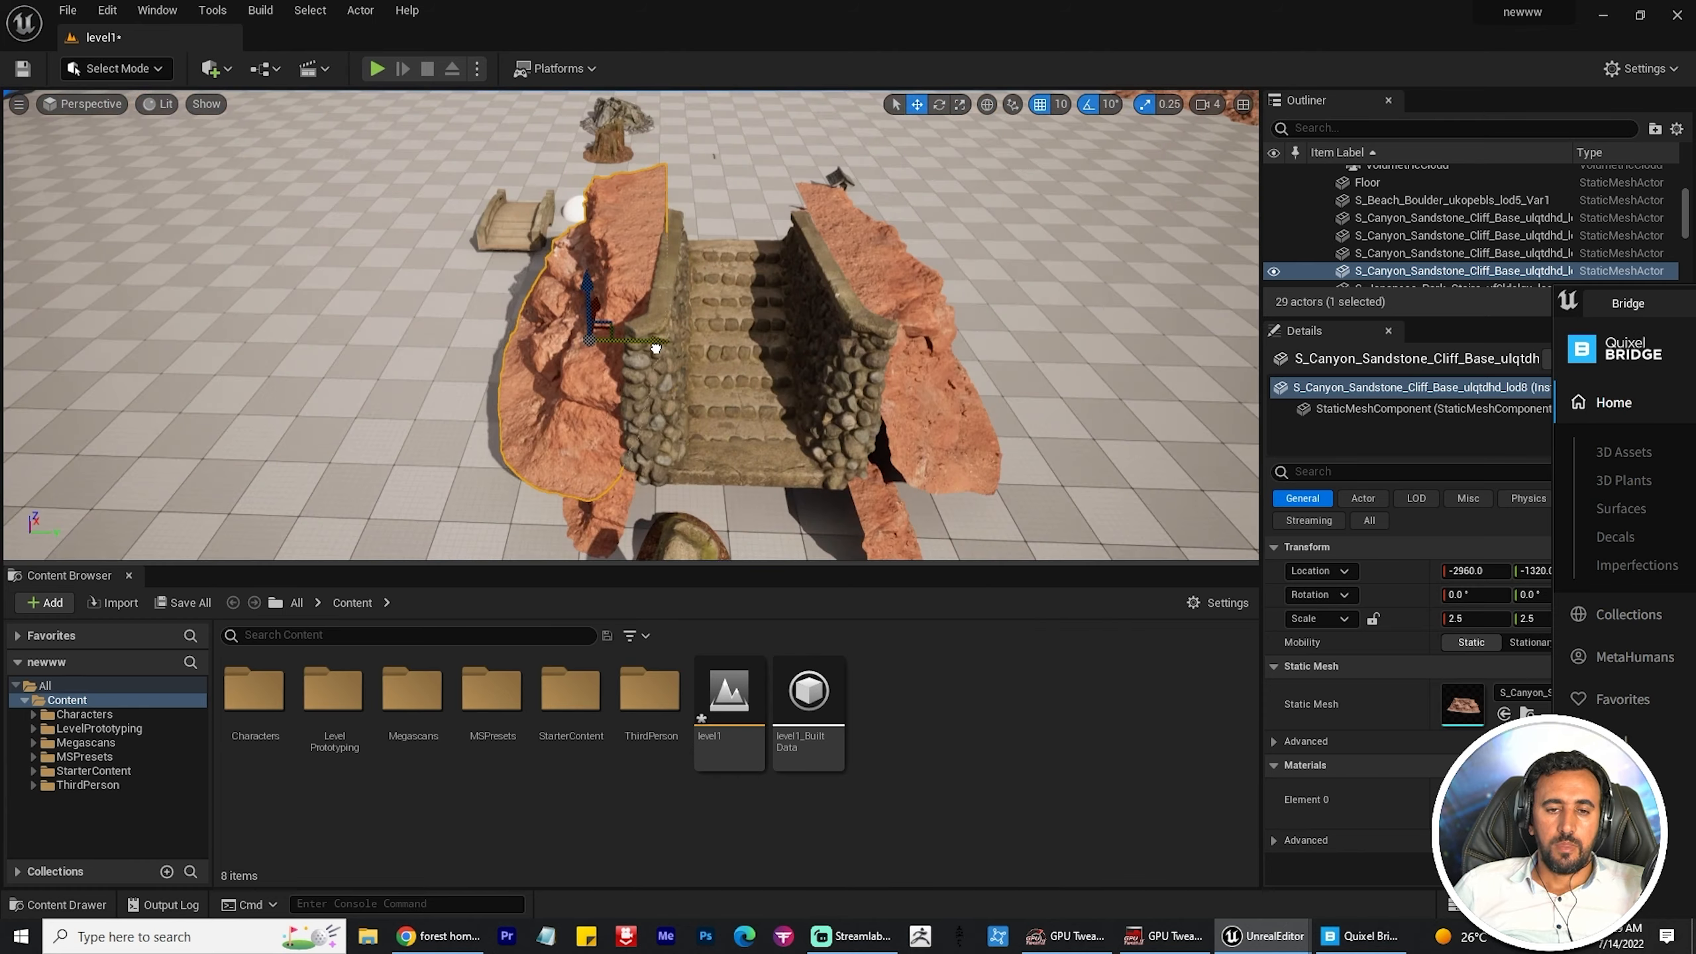
left_click(658, 344)
left_click_drag(658, 344, 835, 314, "alt")
Step: Add the mossy Tundra Rocky Ground at the foot of the stairs and centre it at X -3420, Y -1110
right_click_drag(601, 340, 508, 374)
left_click(147, 256)
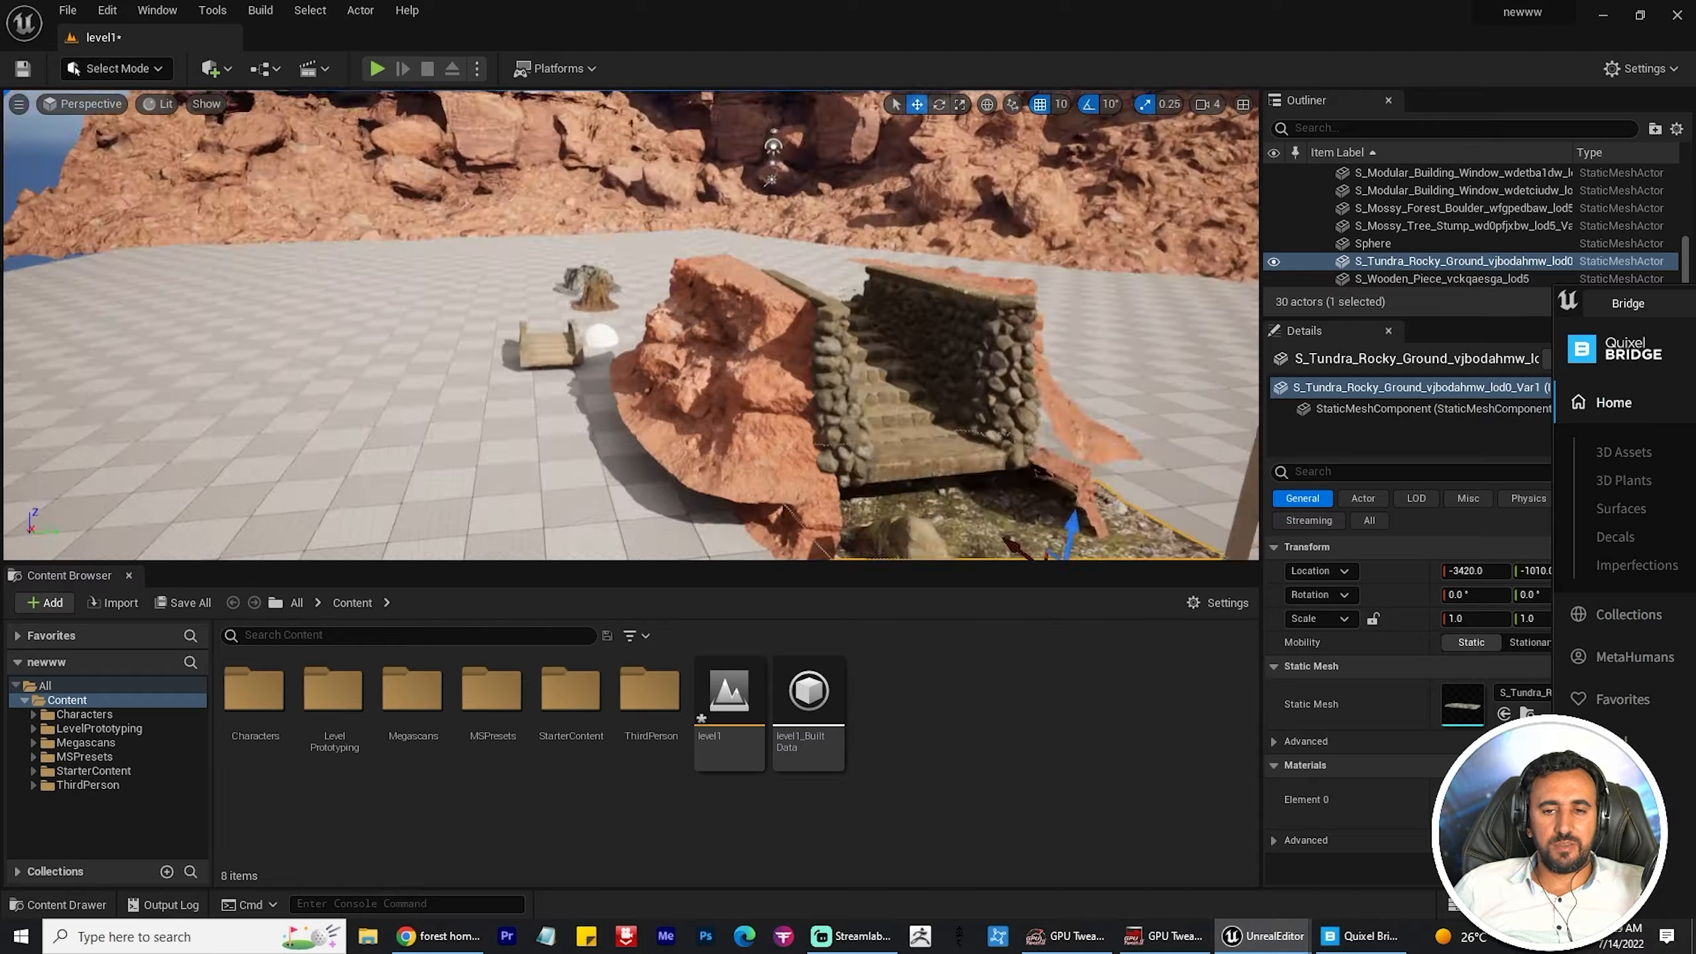
left_click_drag(601, 320, 754, 334, "alt")
left_click_drag(778, 257, 779, 234)
left_click_drag(735, 334, 534, 354, "alt")
left_click_drag(681, 323, 888, 323)
left_click_drag(668, 347, 561, 414, "alt")
left_click(561, 367)
left_click(955, 375)
left_click_drag(942, 294, 668, 267)
right_click_drag(634, 334, 568, 347)
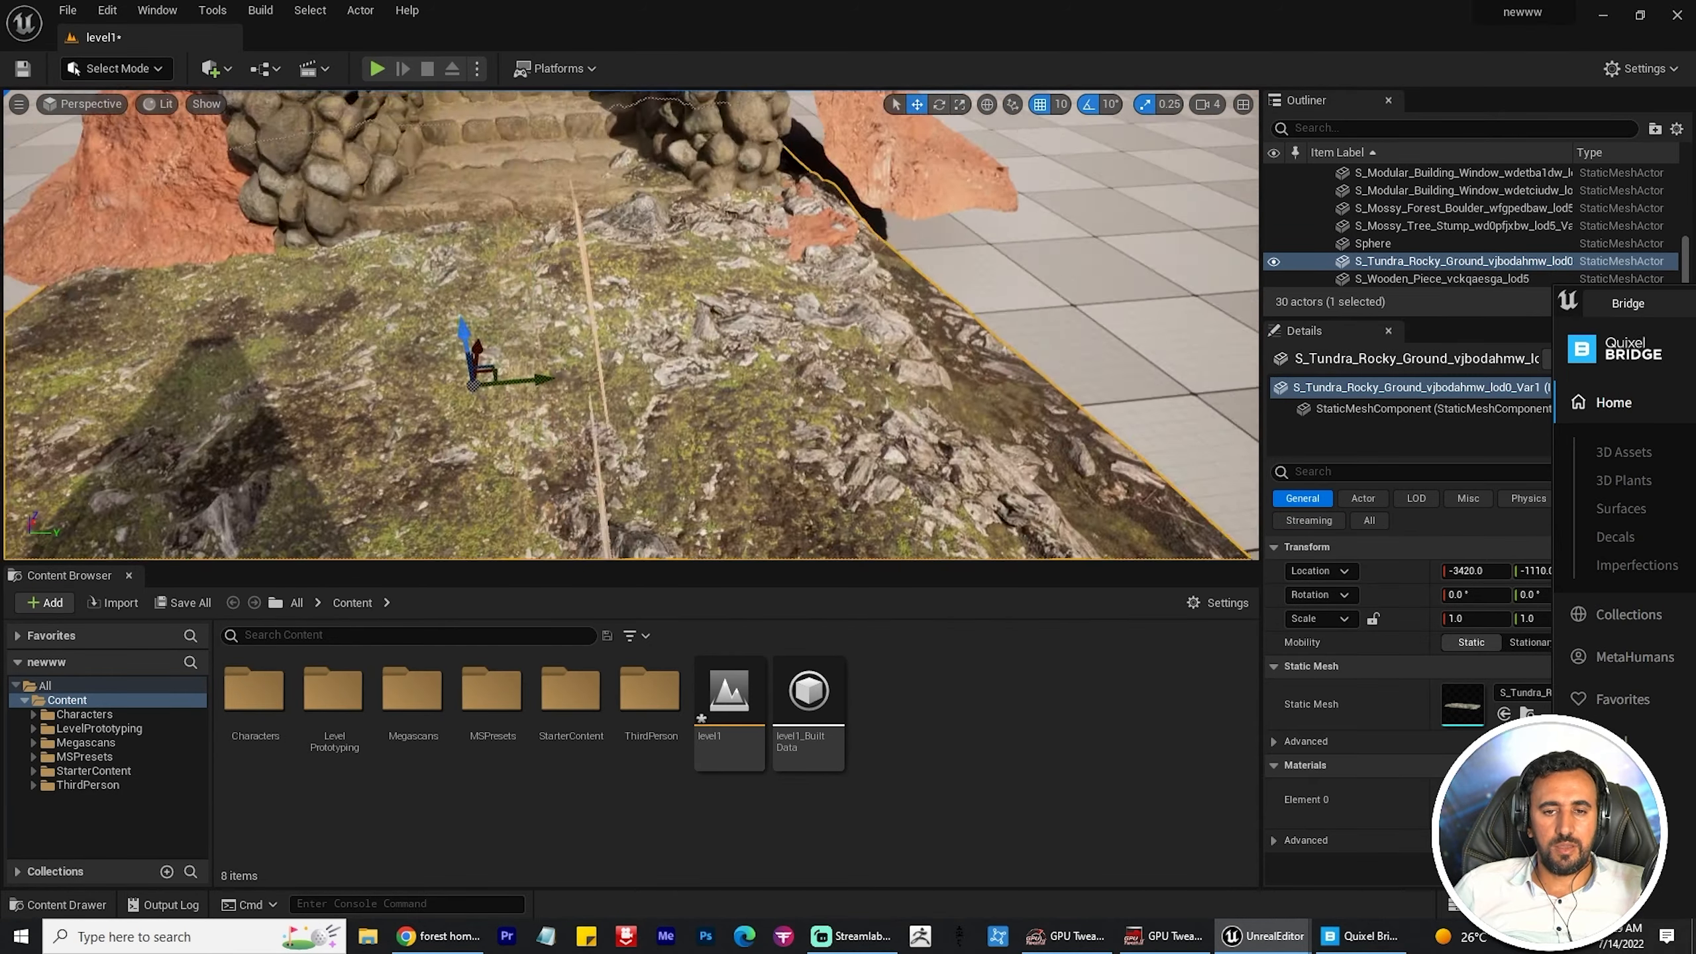
Step: Place the Mossy Forest Boulder beside one front pillar and duplicate it to the other side at X -3370, Y -990
left_click_drag(567, 347, 642, 334, "alt")
scroll(628, 334, "down", 10)
left_click(775, 427)
left_click_drag(788, 400, 989, 408)
right_click_drag(628, 347, 601, 321)
left_click(200, 385)
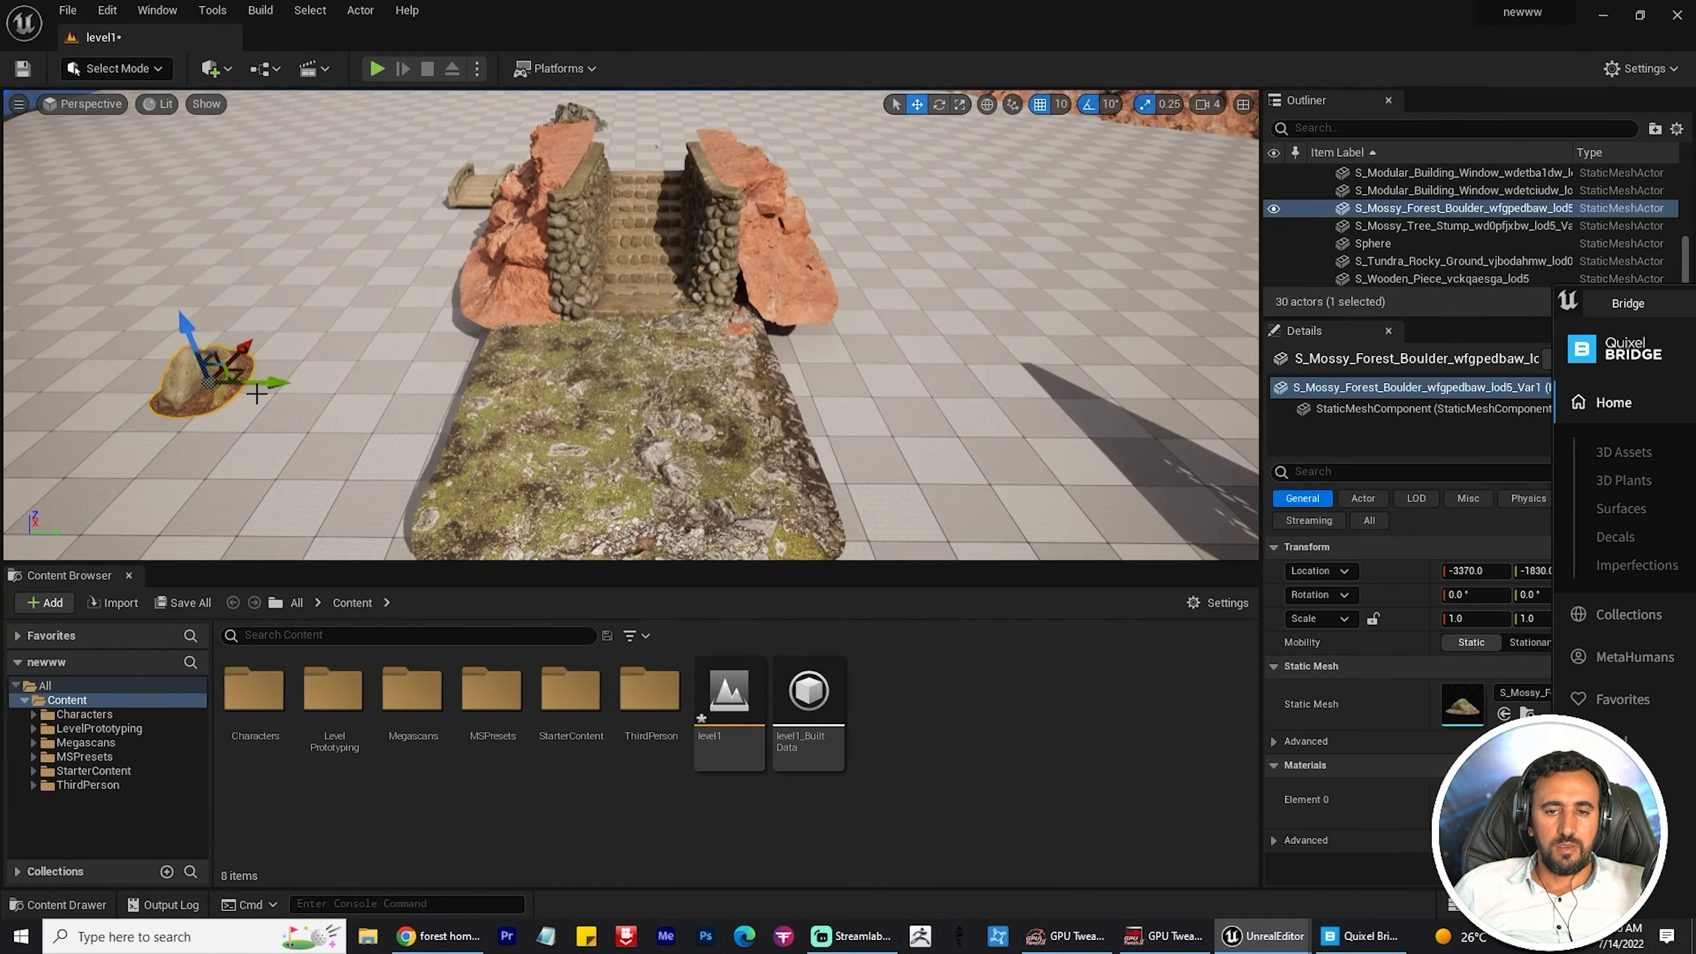
left_click_drag(539, 293, 539, 310)
right_click_drag(634, 347, 667, 301)
left_click_drag(334, 296, 748, 296, "alt")
right_click_drag(748, 296, 725, 307)
Step: Rotate the duplicated Mossy Forest Boulder and scale it to 0.75
key("e")
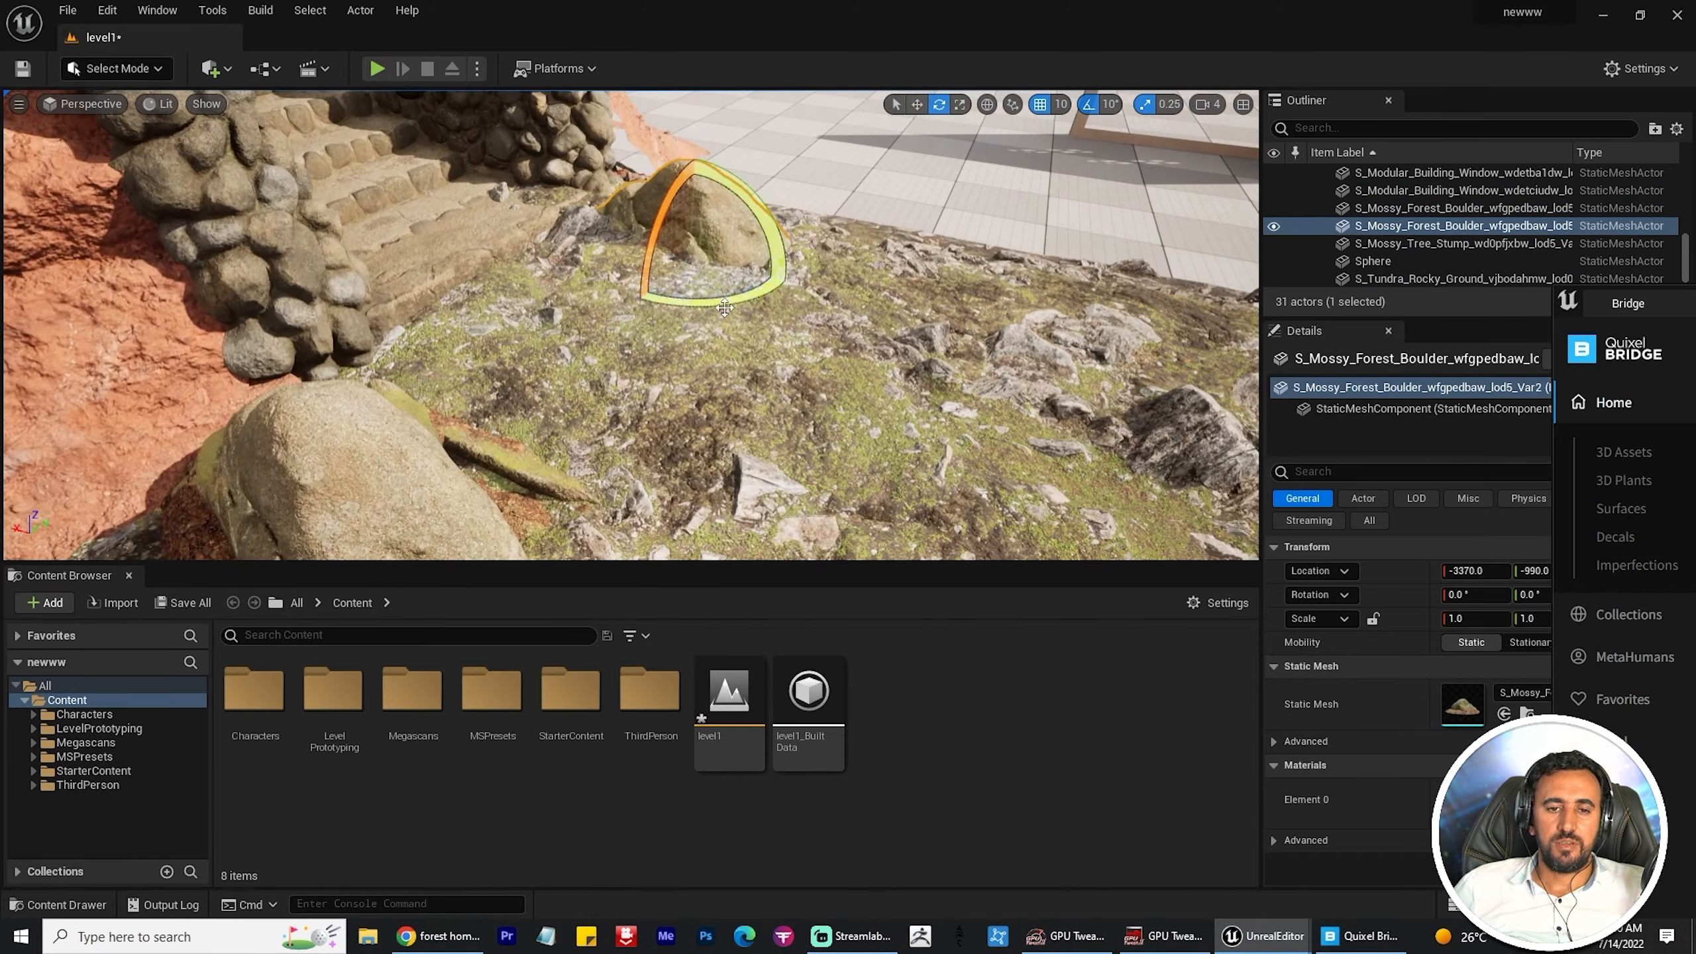
left_click_drag(693, 172, 693, 187)
key("r")
left_click_drag(690, 244, 675, 257)
key("w")
right_click_drag(668, 301, 601, 334)
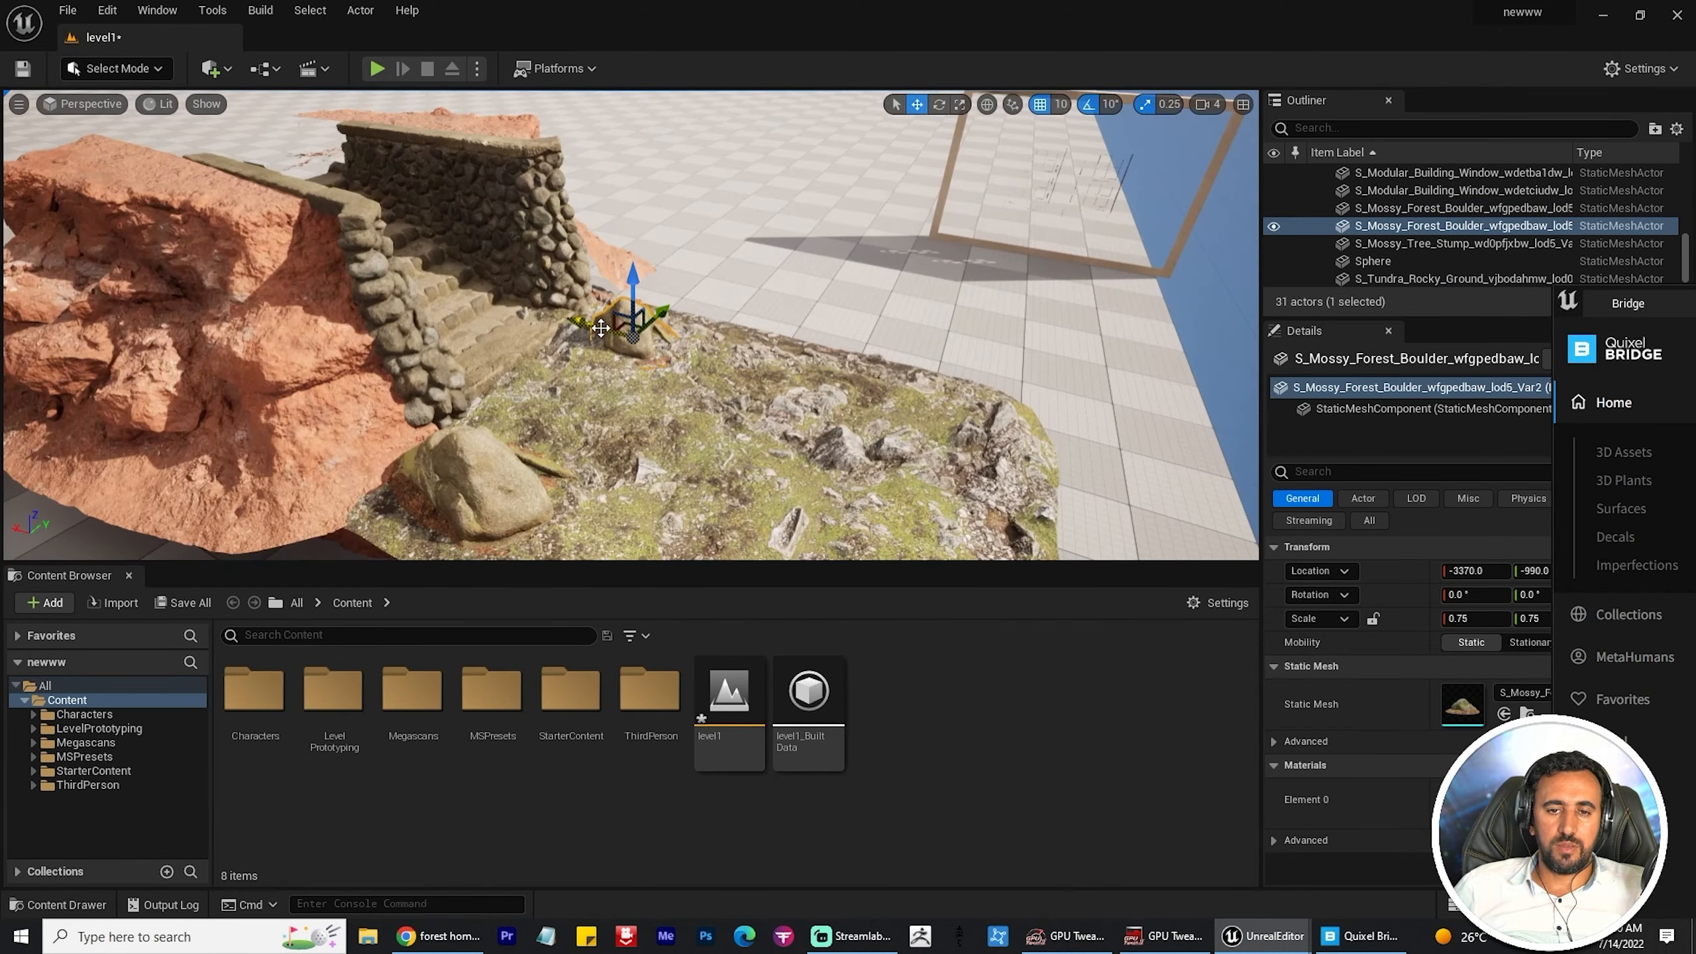
Step: Add another Tundra Rocky Ground behind the stairs, rotated and scaled to 0.75, at X -2660, Y -1060
left_click_drag(578, 317, 641, 349, "alt")
left_click_drag(948, 475, 995, 454)
key("w")
key("f")
left_click_drag(668, 333, 508, 367, "alt")
left_click_drag(629, 370, 547, 334, "alt")
right_click_drag(547, 334, 468, 341)
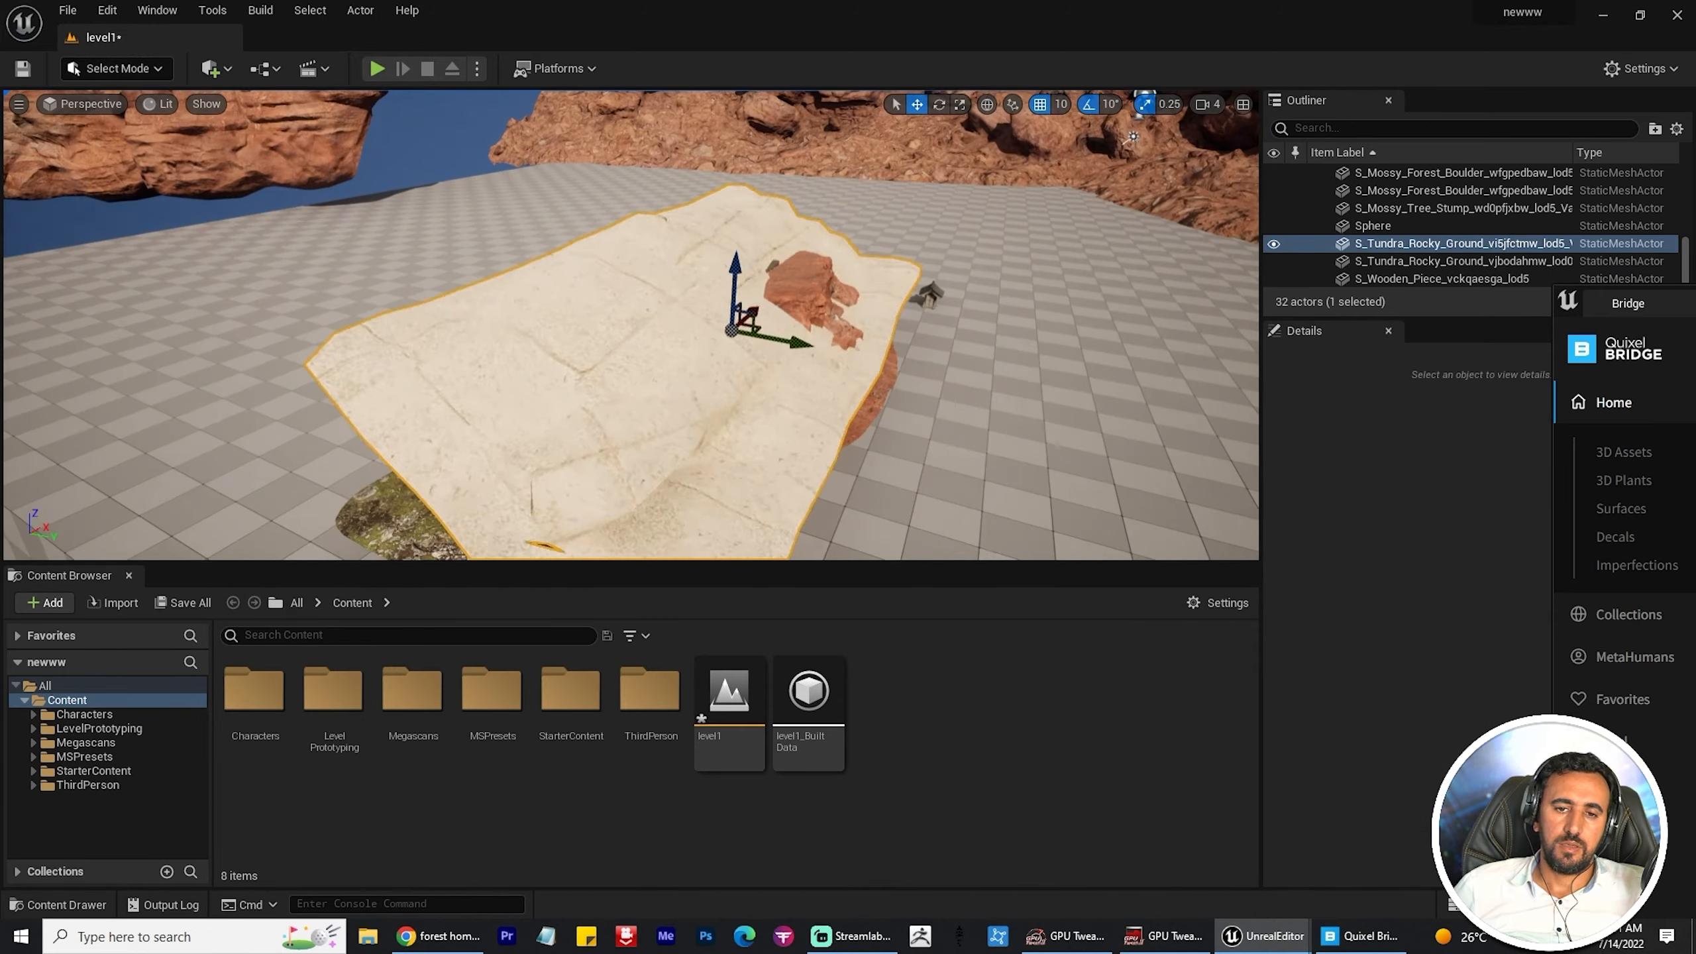
key("e")
left_click_drag(775, 334, 842, 336)
key("w")
right_click_drag(843, 337, 809, 428)
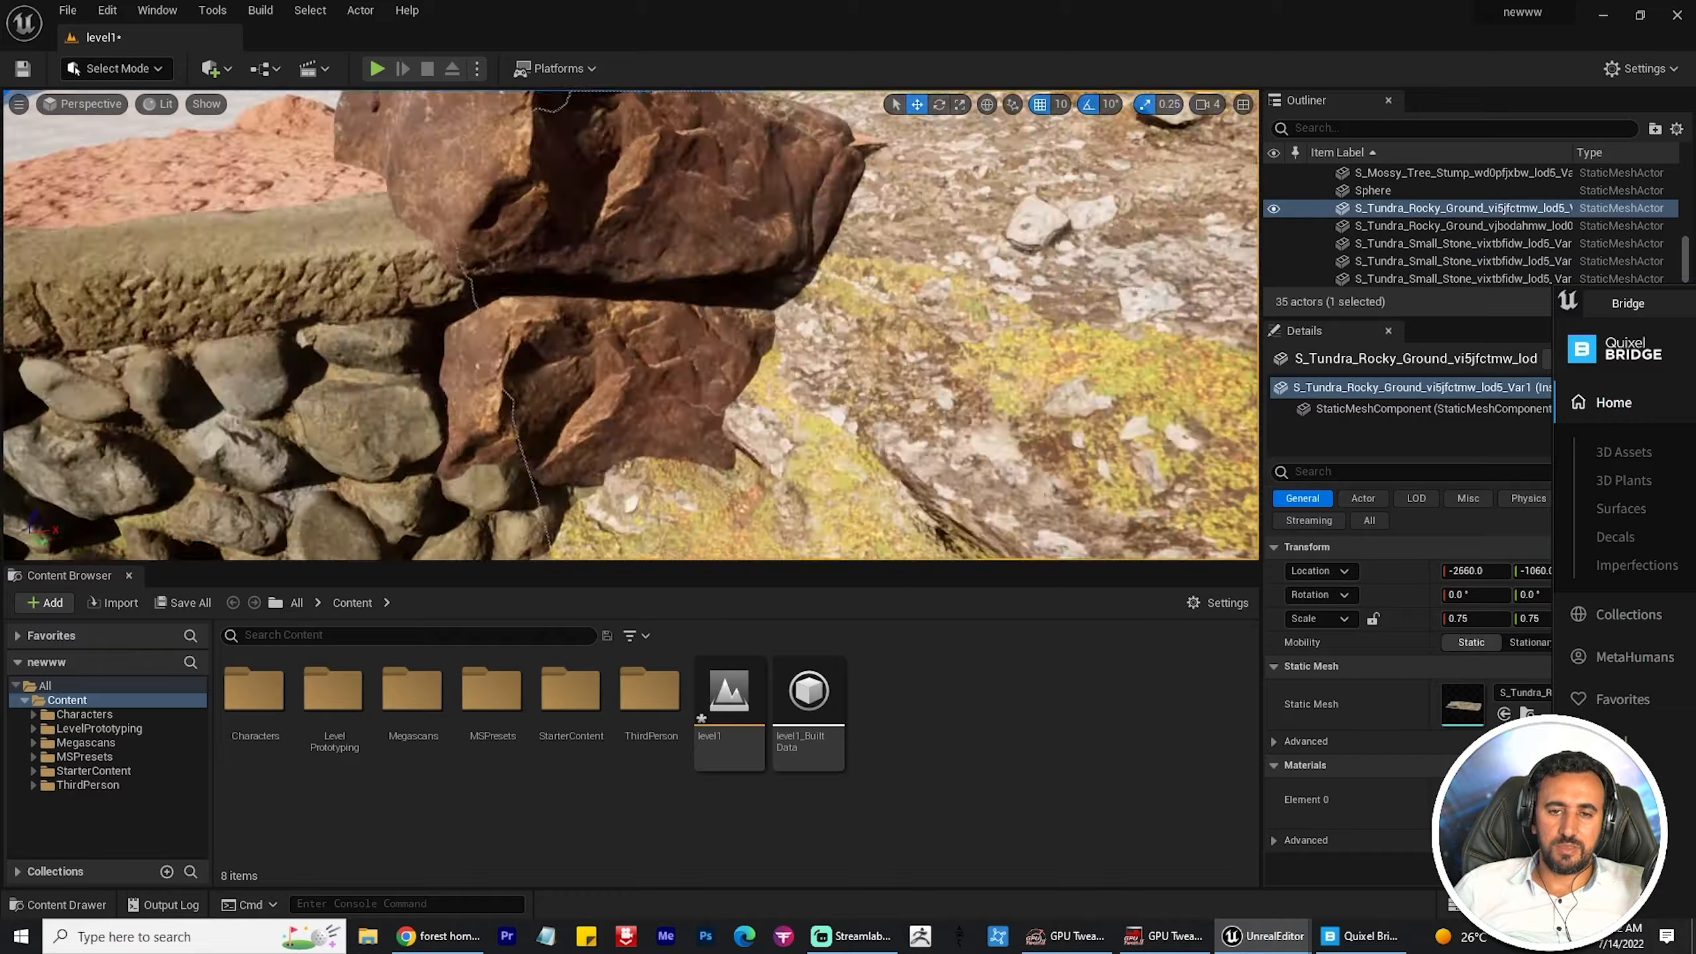
Step: Scale the upper Tundra Small Stone at the top of the stair wall down to 5.75
left_click(621, 287)
key("e")
key("w")
right_click_drag(621, 288, 681, 173)
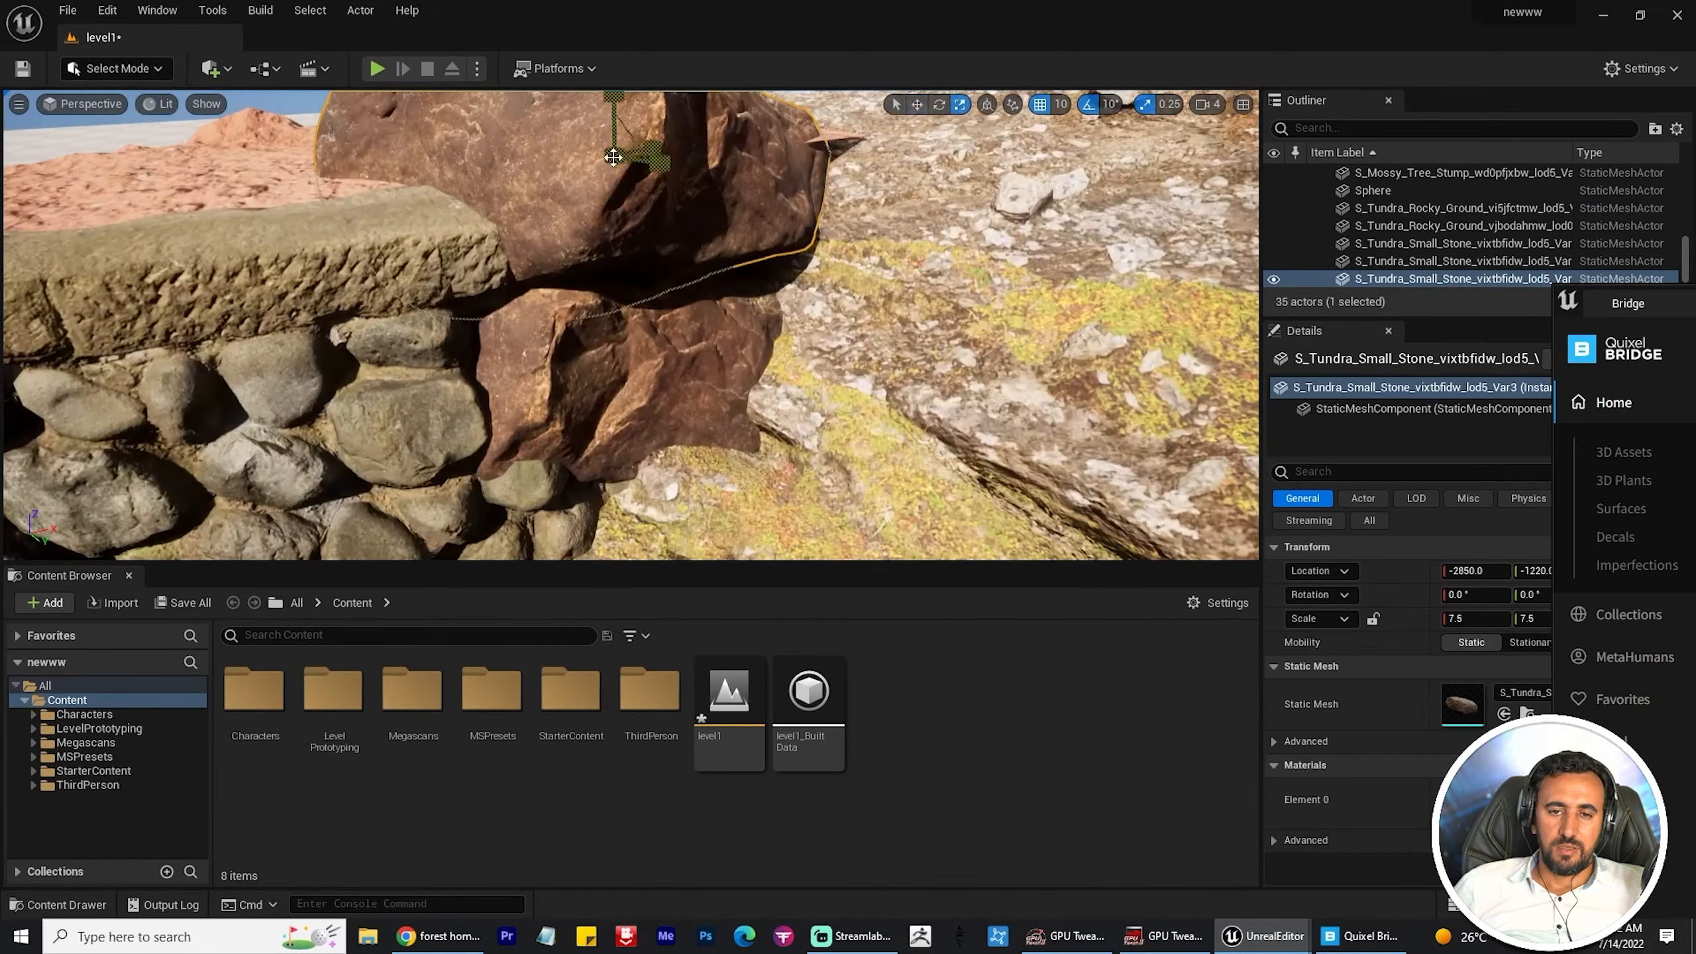
left_click_drag(681, 144, 635, 167)
right_click_drag(637, 168, 658, 228)
Step: Duplicate the Tundra Small Stone to X -2790, Y -1210 and tilt it against the upper rocky ground
left_click_drag(658, 227, 695, 230, "alt")
right_click_drag(694, 231, 673, 278)
key("e")
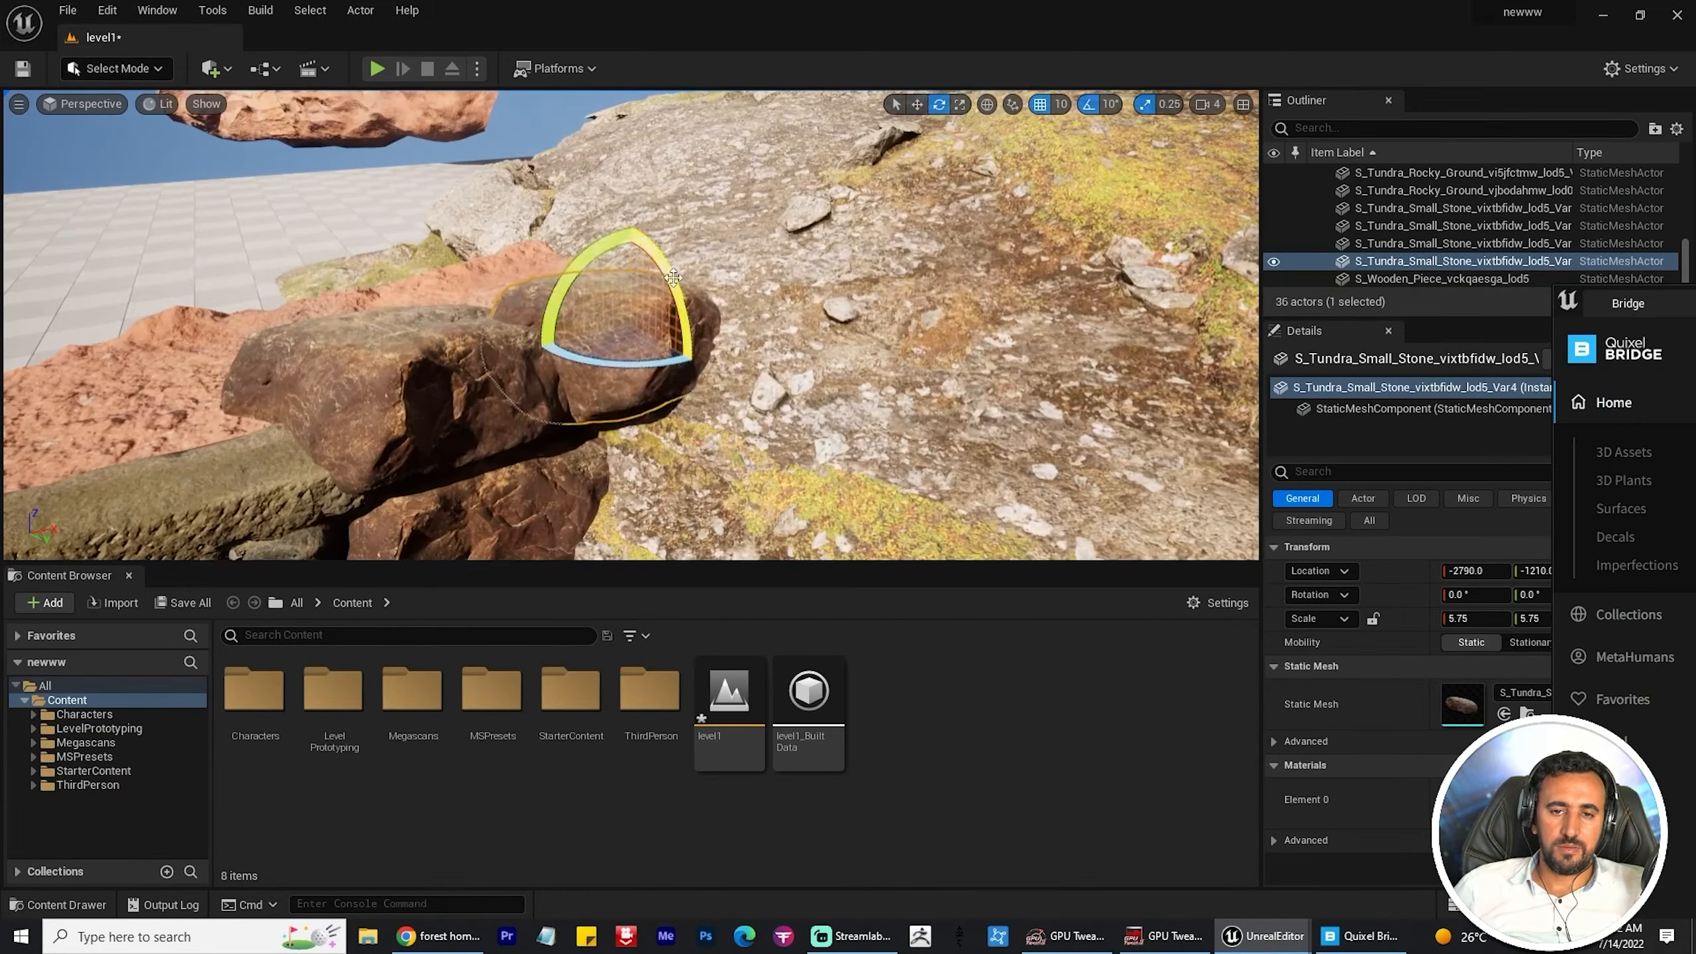
left_click_drag(631, 246, 631, 257)
right_click_drag(630, 257, 621, 220)
key("e")
left_click_drag(621, 220, 674, 288)
right_click_drag(674, 288, 642, 267)
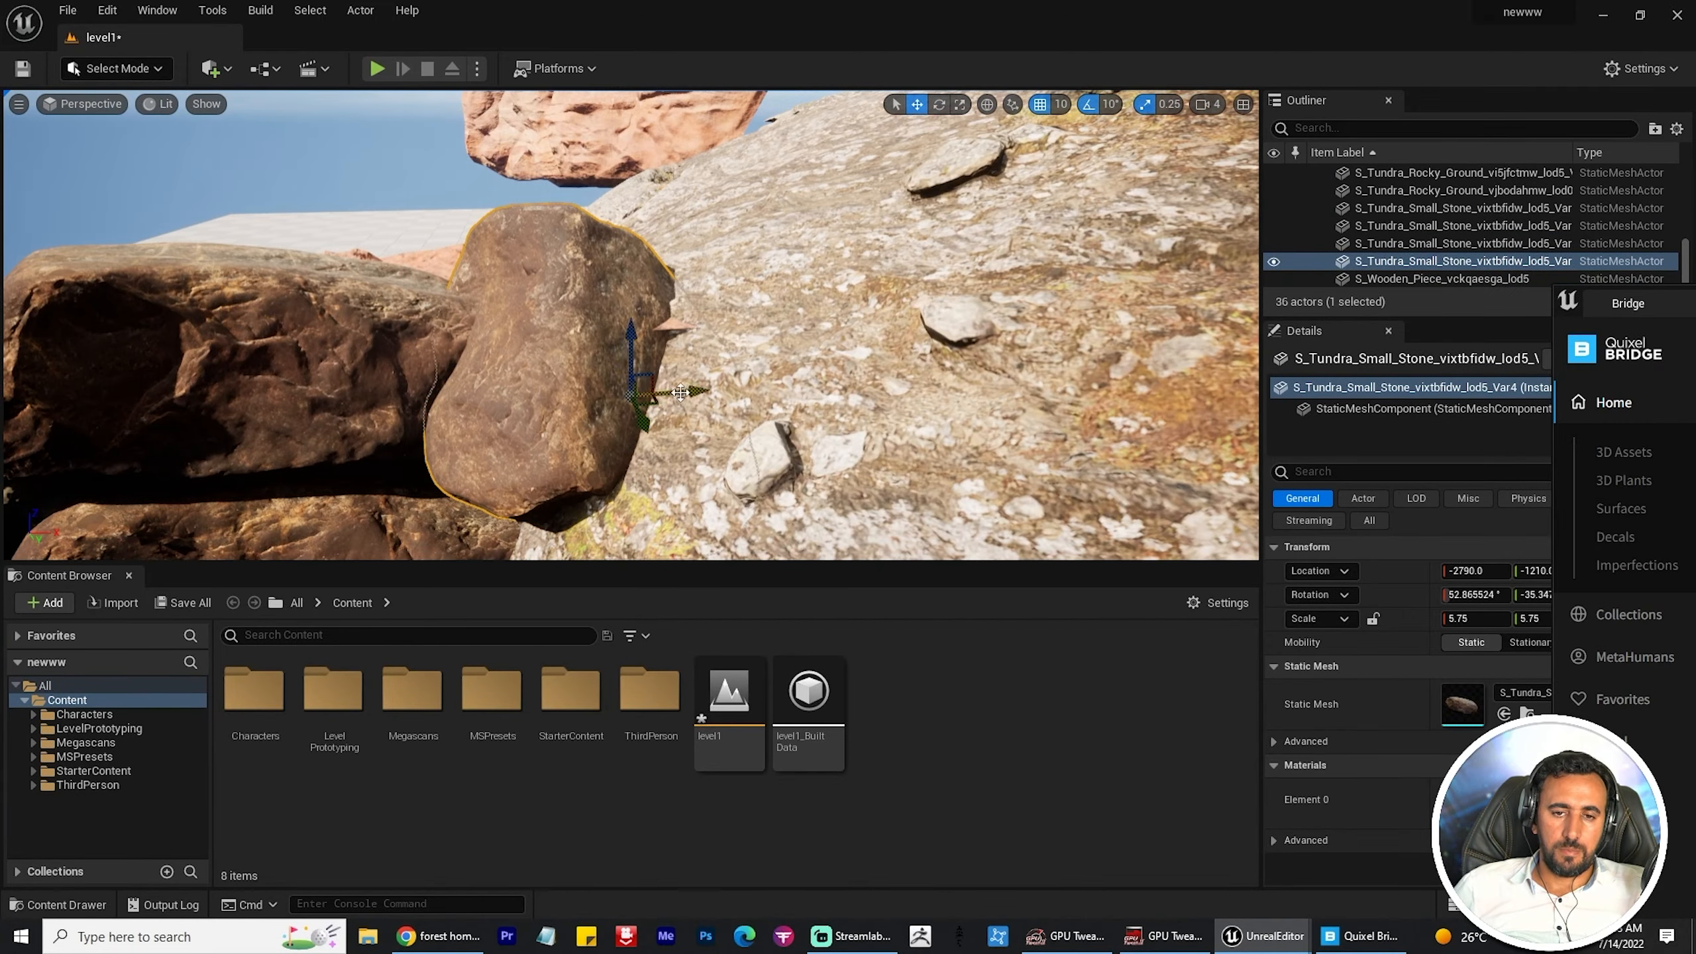
Step: Duplicate the mossy Tundra Rocky Ground to X -2090, Y -1110 behind the upper rocky ground
right_click_drag(683, 538, 801, 401)
left_click(958, 189)
right_click_drag(958, 189, 812, 321)
left_click(812, 334)
key("w")
left_click_drag(868, 351, 741, 361, "alt")
left_click_drag(682, 334, 682, 379)
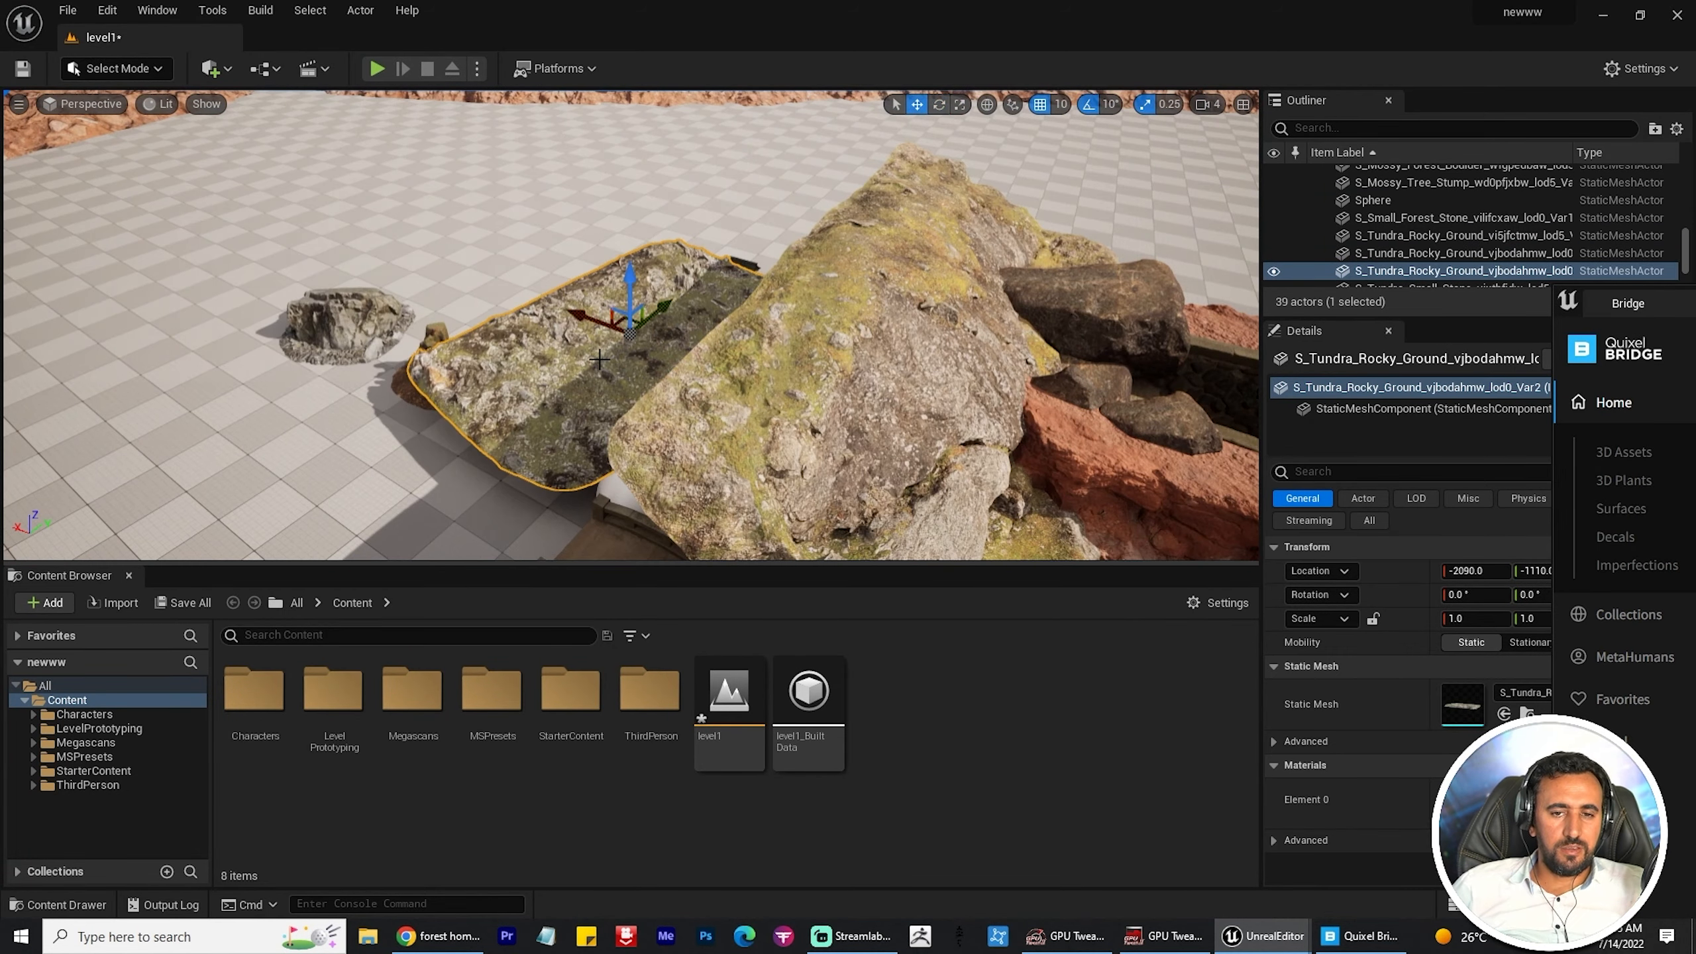
Step: Scale the duplicated Tundra Rocky Ground to 1.75 and adjust its height to join the upper rocky ground
left_click_drag(651, 229, 708, 221)
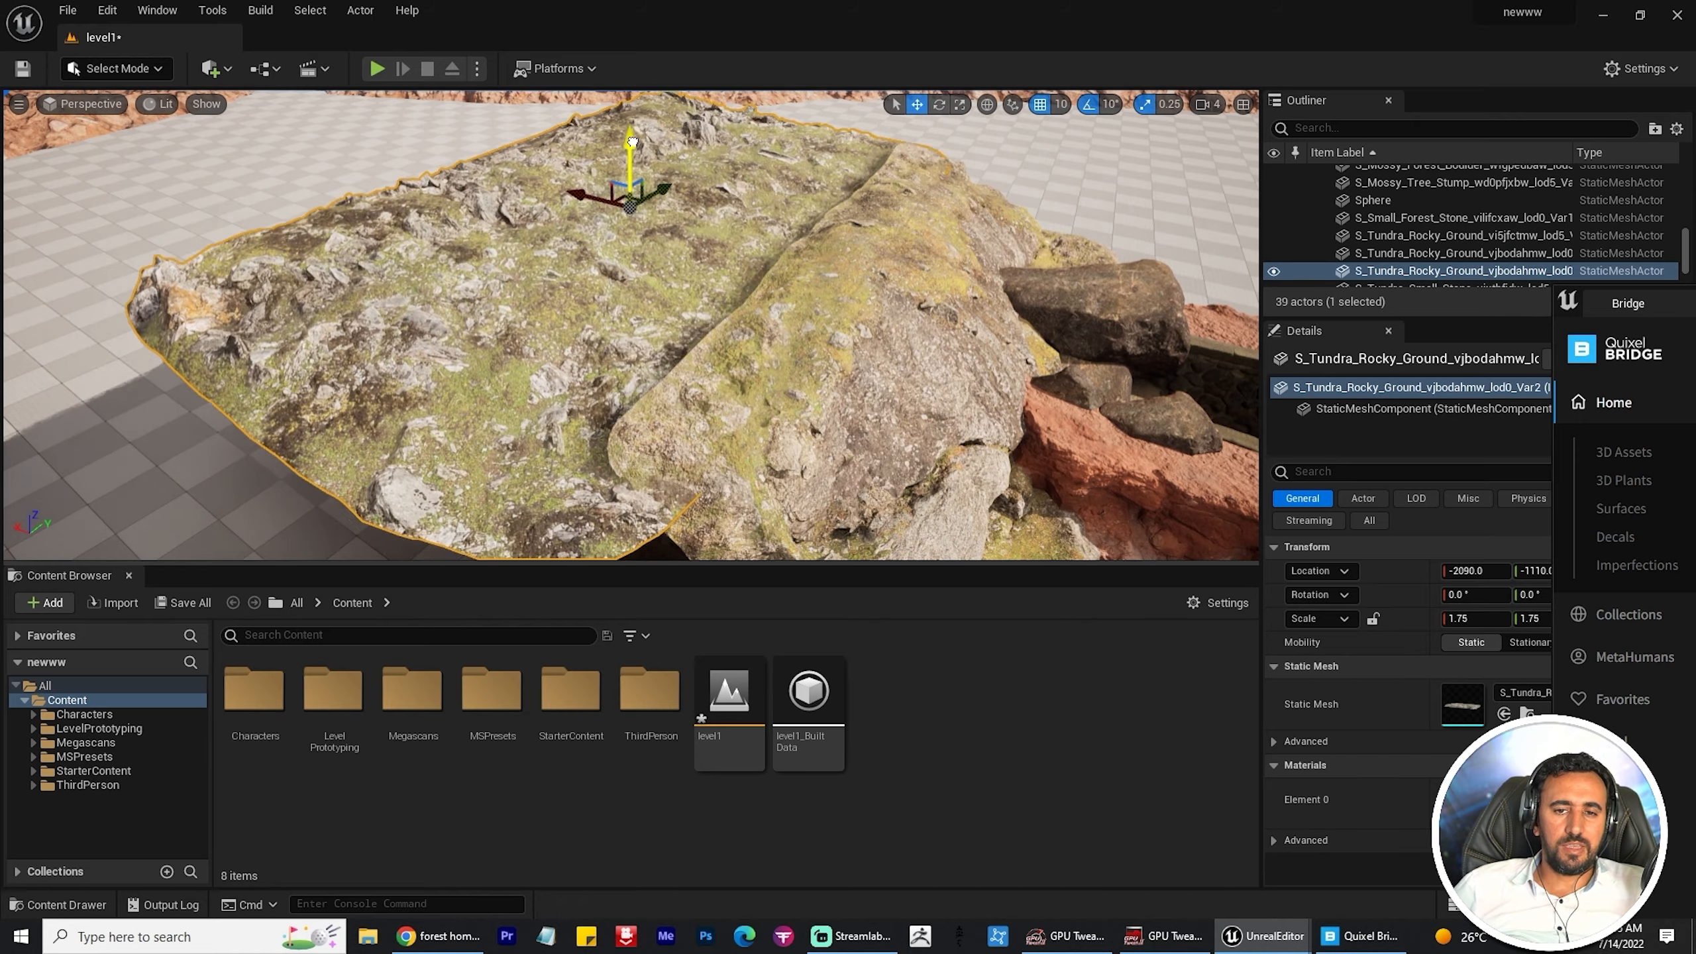
left_click_drag(635, 126, 634, 134)
right_click_drag(634, 134, 601, 167)
key("e")
key("w")
left_click_drag(596, 167, 596, 177)
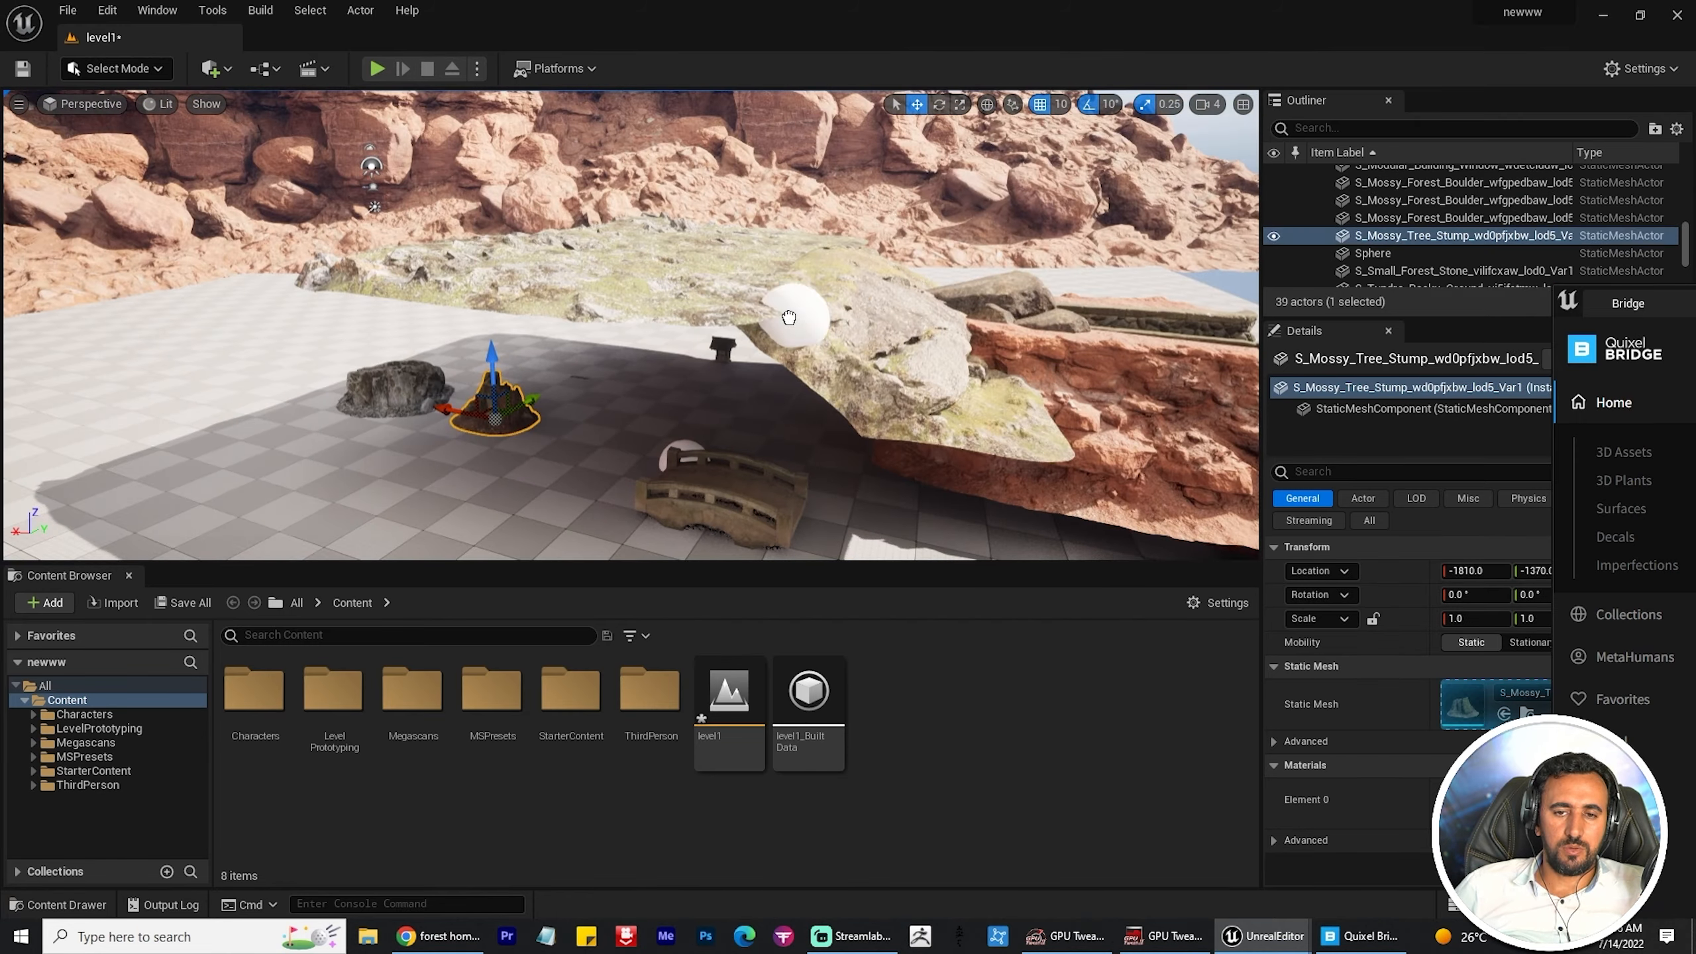
Step: Add the Tundra Boulder at the edge between the two upper grounds, around X -2500, Y -1590, and lower it slightly
left_click_drag(788, 318, 785, 321)
right_click_drag(786, 320, 668, 375)
left_click(414, 401)
key("e")
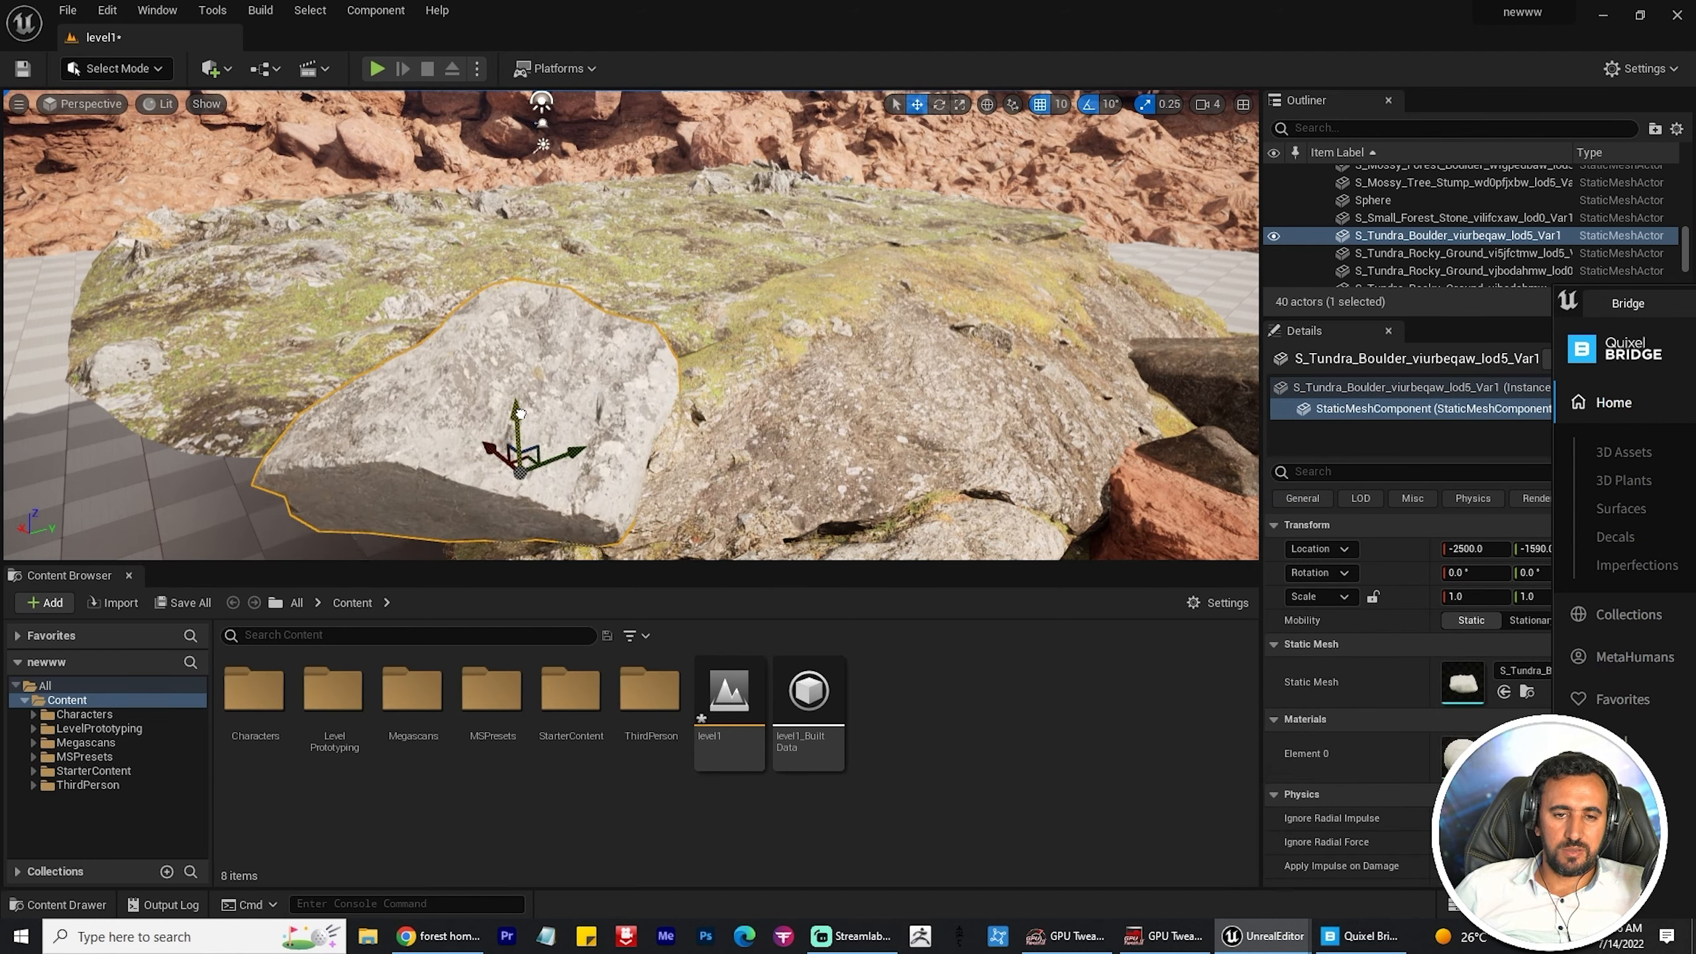
left_click_drag(520, 414, 520, 428)
right_click_drag(520, 428, 428, 455)
Step: Duplicate the Tundra Boulder to X -2500, Y -1470 and adjust its height on the upper ground
left_click(712, 401)
left_click(668, 320)
right_click_drag(668, 320, 712, 391)
left_click_drag(871, 503, 928, 491)
key("r")
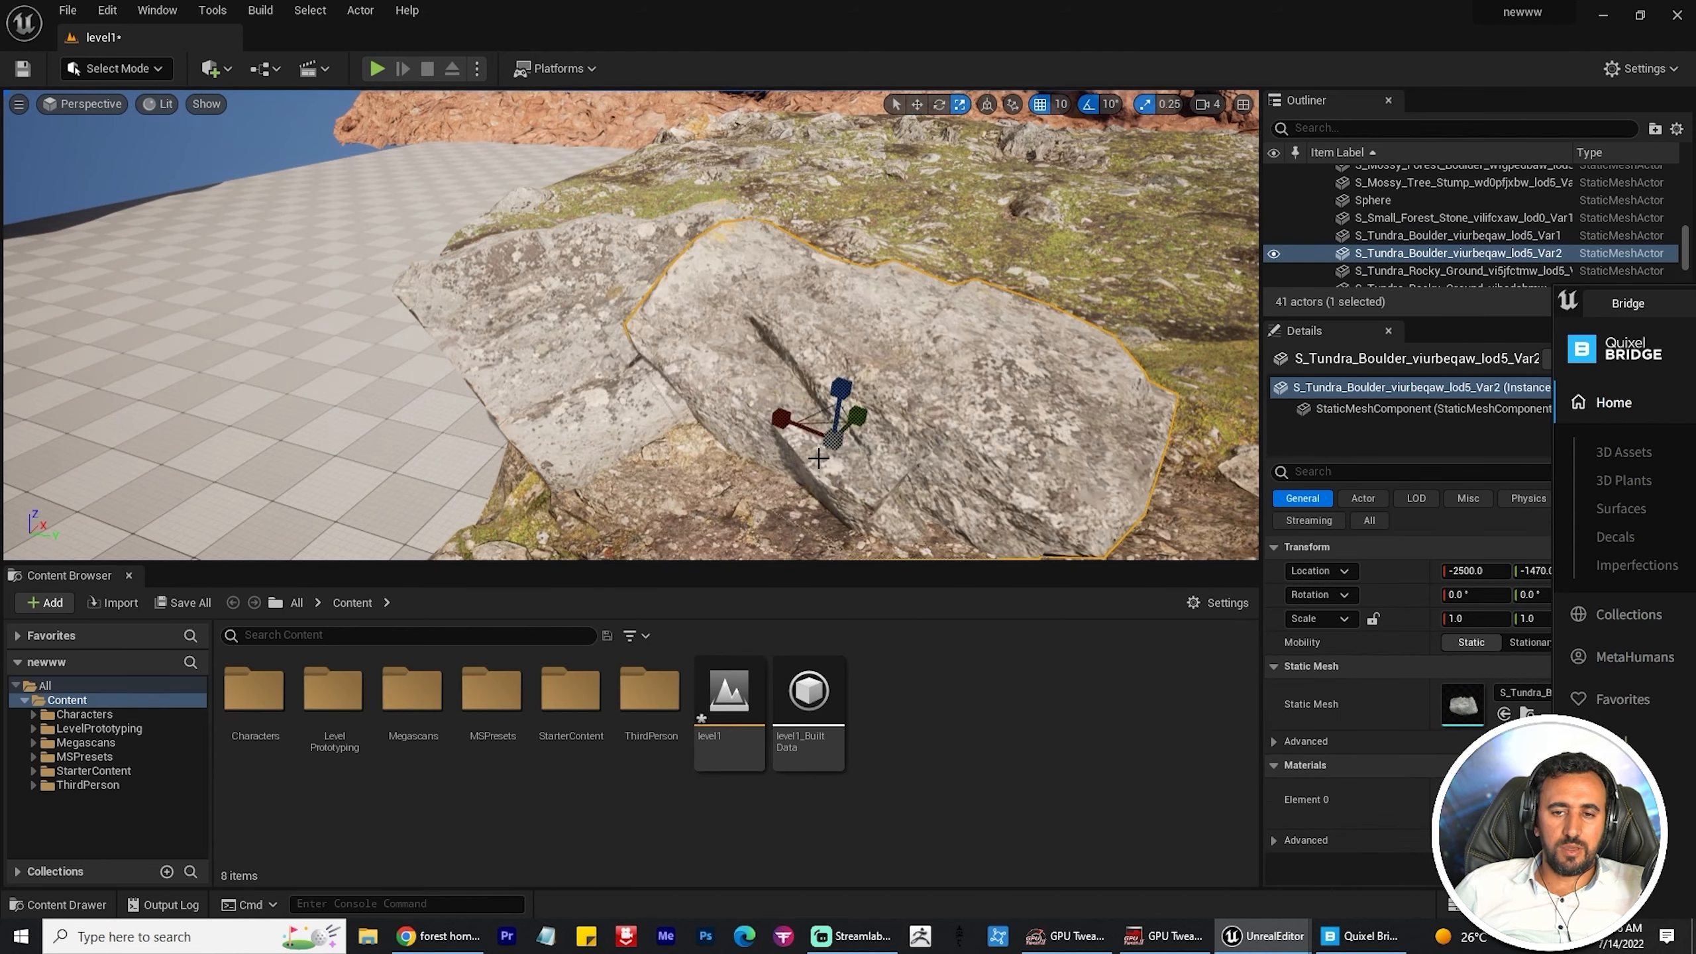
key("w")
mouse_move(841, 418)
left_mouse_down()
mouse_move(805, 434)
mouse_move(840, 394)
left_mouse_up()
Step: Duplicate the Tundra Boulder to the opposite side of the upper ground at X -2500, Y -710
left_click(948, 321)
right_click_drag(949, 320, 722, 267)
key("f")
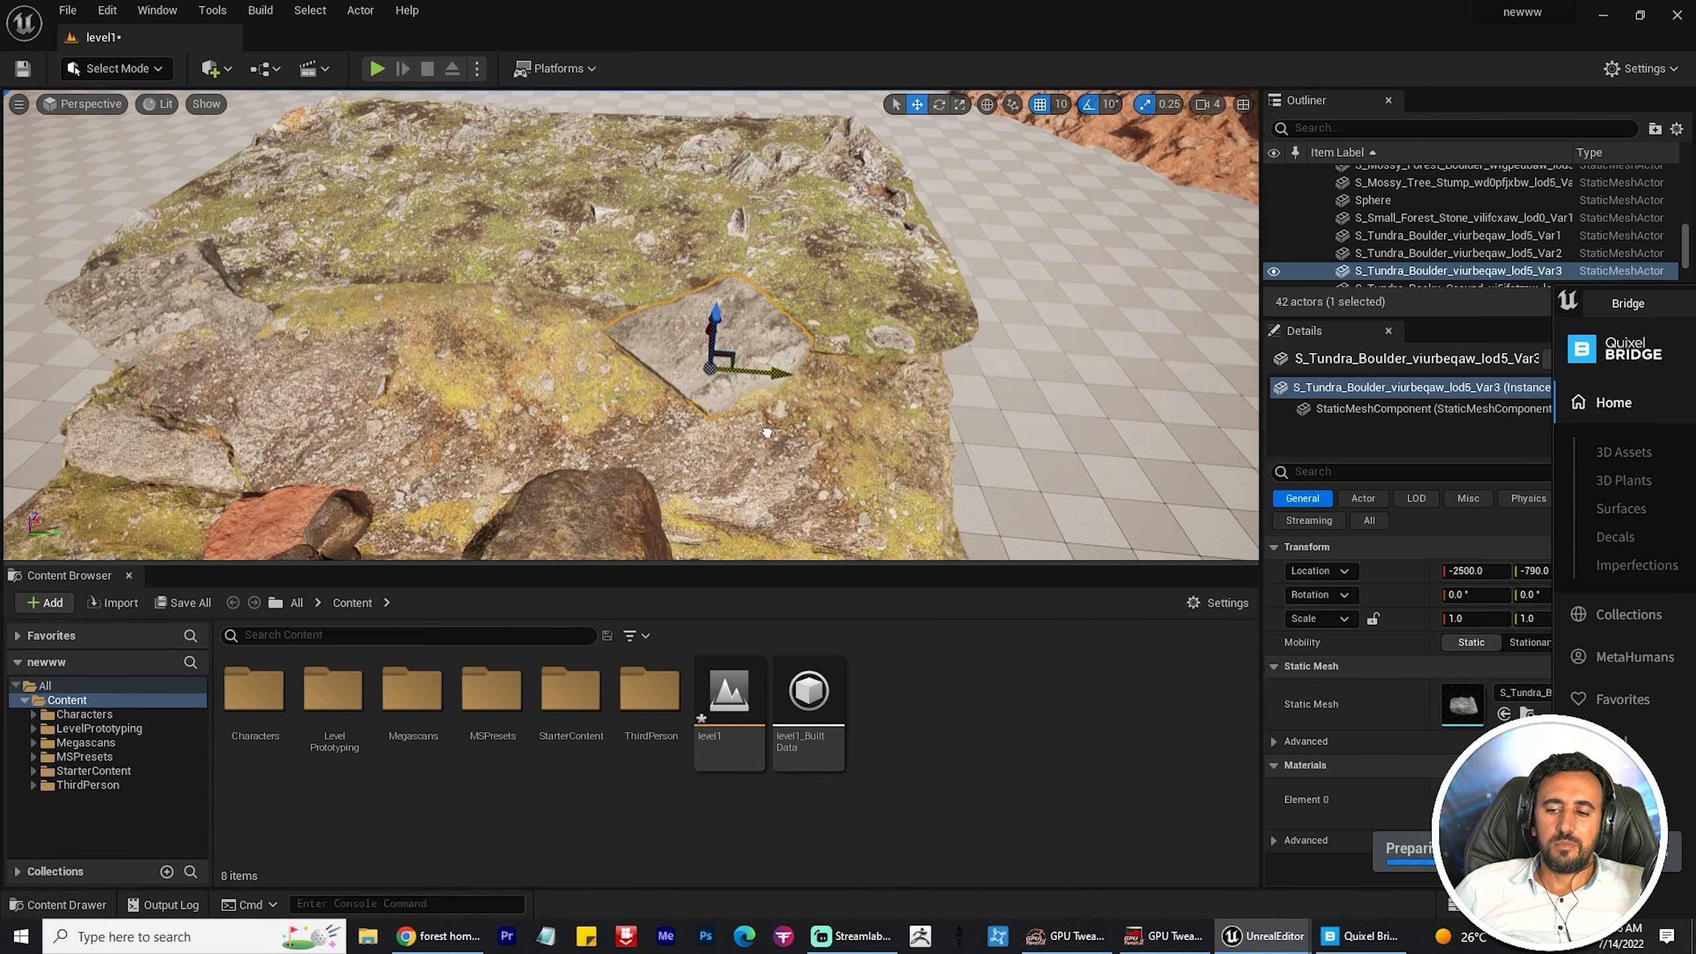
key("w")
mouse_move(802, 389)
right_mouse_down()
mouse_move(748, 348)
mouse_move(801, 362)
right_mouse_up()
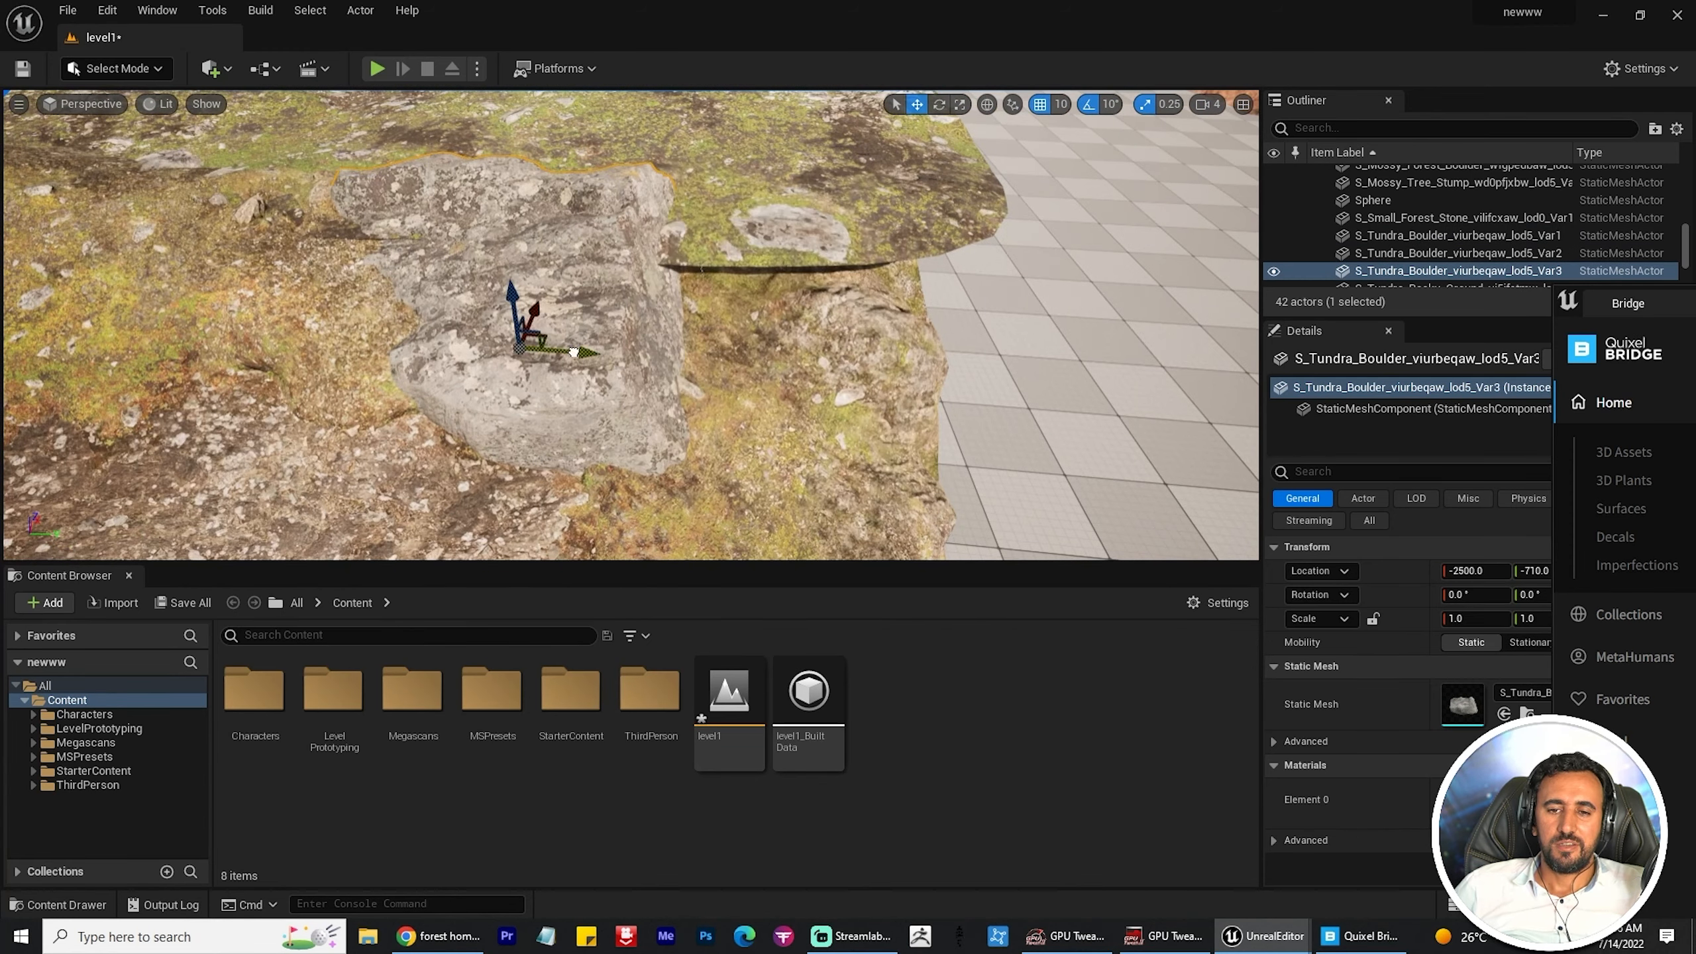
Step: Duplicate the third Tundra Boulder farther along Y toward the ground's outer edge and rotate the copy
left_click_drag(558, 352, 718, 348, "alt")
key("e")
left_click_drag(648, 400, 722, 404)
key("w")
key("e")
key("w")
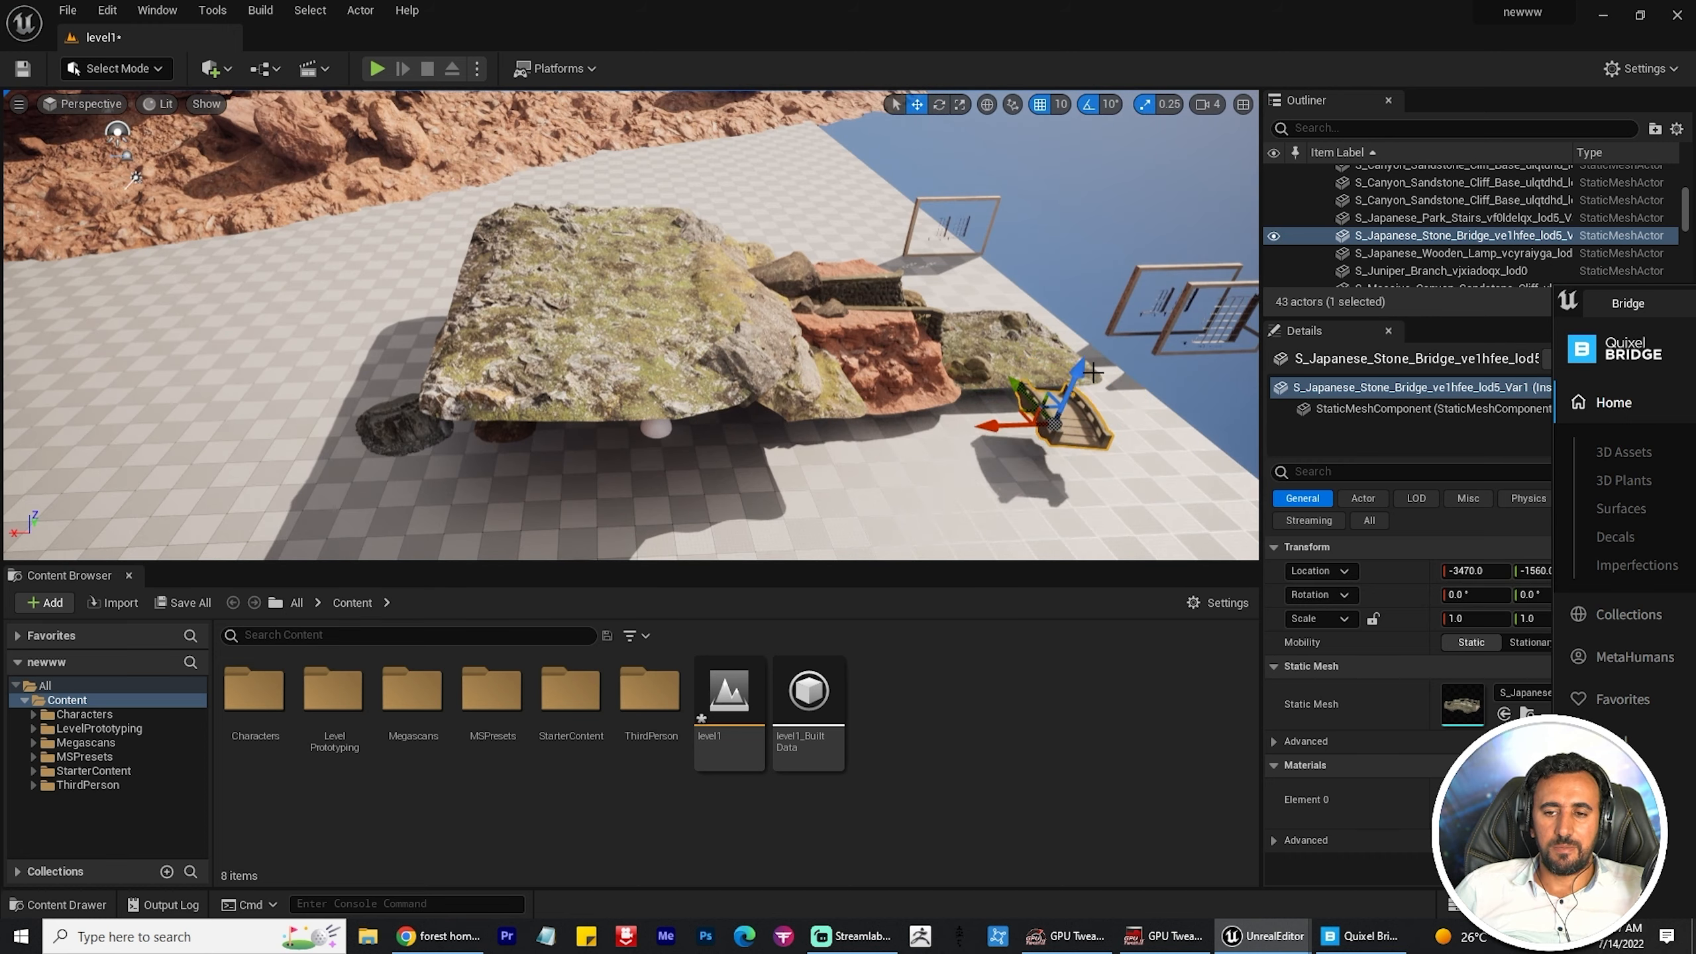
Step: Rotate the Japanese Stone Bridge and move it to the front edge of the lower rocky ground, facing the stairs
key("f")
key("e")
left_click_drag(622, 375, 671, 357)
right_click_drag(671, 357, 675, 401)
key("w")
key("e")
mouse_move(480, 410)
left_mouse_down()
mouse_move(408, 414)
mouse_move(480, 409)
left_mouse_up()
key("w")
left_click_drag(404, 355, 314, 344)
right_click_drag(480, 409, 668, 414)
left_click_drag(725, 404, 701, 388)
mouse_move(701, 388)
right_mouse_down()
mouse_move(768, 374)
mouse_move(668, 388)
mouse_move(701, 395)
right_mouse_up()
Step: Move the Modular Building 2nd Floor Kit wall away from the end of the stone bridge
left_click(953, 404)
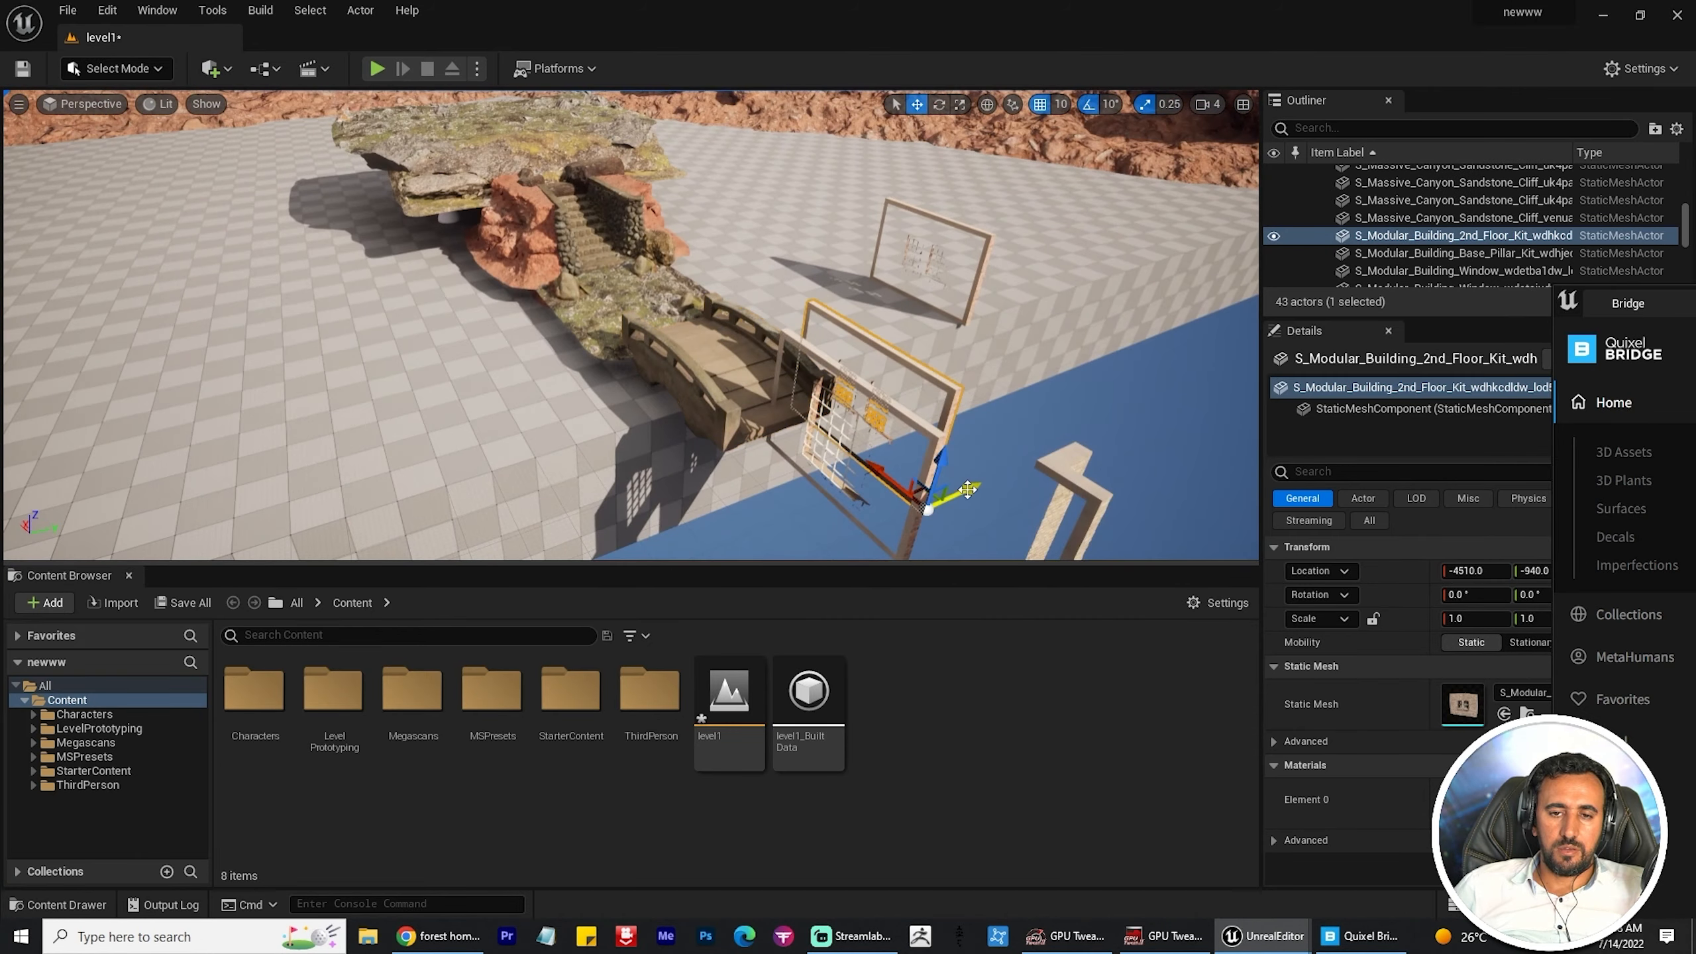
left_click_drag(931, 544, 1202, 441)
right_click_drag(1202, 441, 1048, 421)
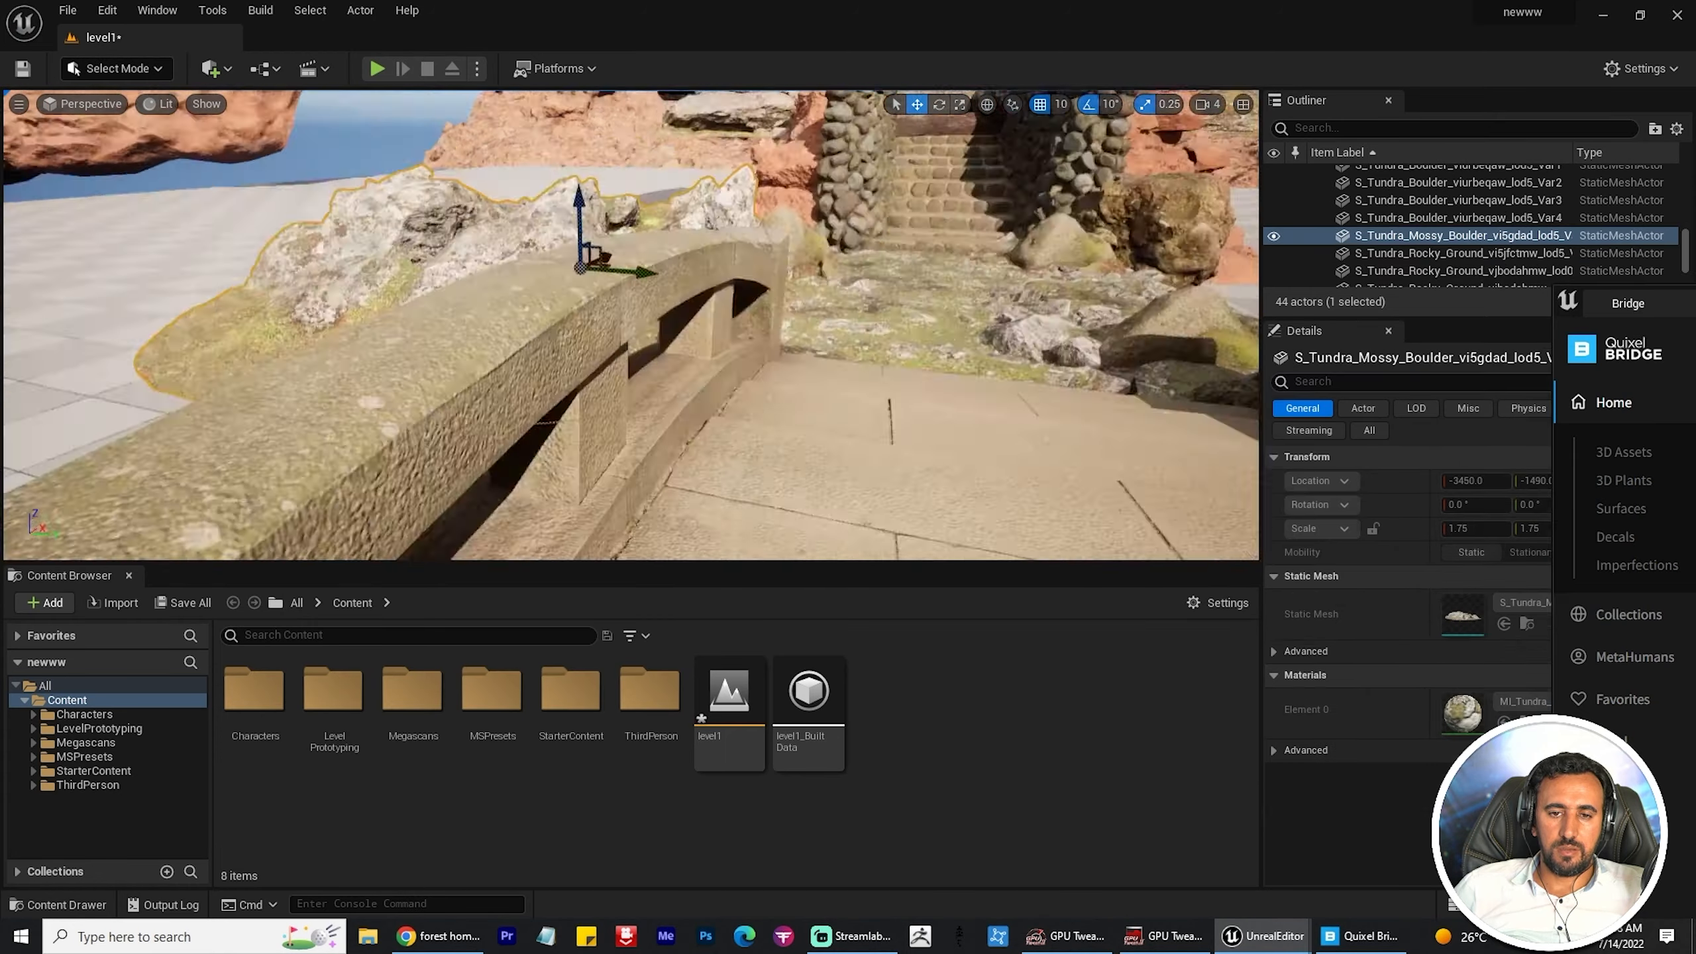
Step: Duplicate the Tundra Mossy Boulder to the other side of the bridge and stairs path at X -3450, Y -760
right_click_drag(748, 334, 811, 376)
left_click_drag(628, 257, 1047, 297, "alt")
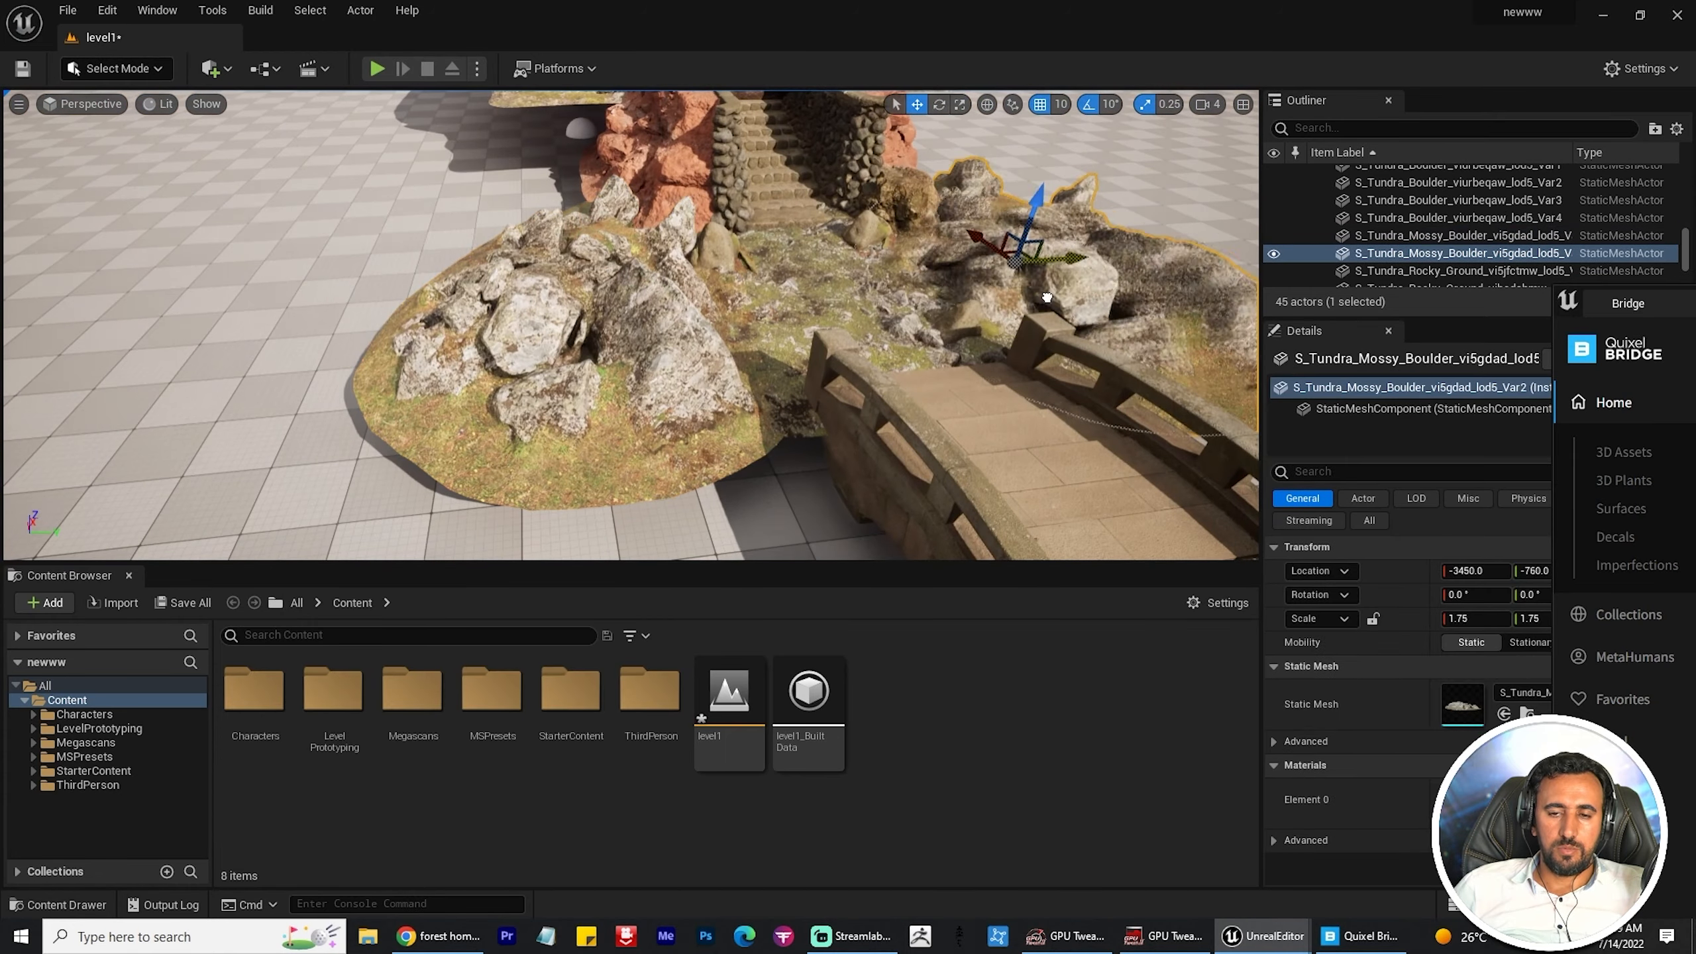
mouse_move(1076, 326)
right_mouse_down()
mouse_move(1135, 334)
mouse_move(1095, 361)
mouse_move(1082, 354)
mouse_move(1166, 341)
mouse_move(1076, 340)
right_mouse_up()
right_click_drag(818, 315, 804, 344)
Step: Add a third Tundra Mossy Boulder around the lower ground and shift the second one to Y -680
left_click_drag(788, 210, 796, 237)
mouse_move(795, 237)
right_mouse_down()
mouse_move(774, 244)
mouse_move(828, 244)
right_mouse_up()
left_click_drag(651, 144, 671, 127)
key("w")
mouse_move(671, 127)
right_mouse_down()
mouse_move(668, 87)
mouse_move(675, 100)
right_mouse_up()
mouse_move(696, 397)
left_mouse_down()
mouse_move(739, 404)
mouse_move(695, 397)
left_mouse_up()
right_click_drag(695, 397, 648, 401)
left_click(815, 401)
right_click_drag(815, 401, 805, 388)
right_click_drag(1185, 341, 1185, 341)
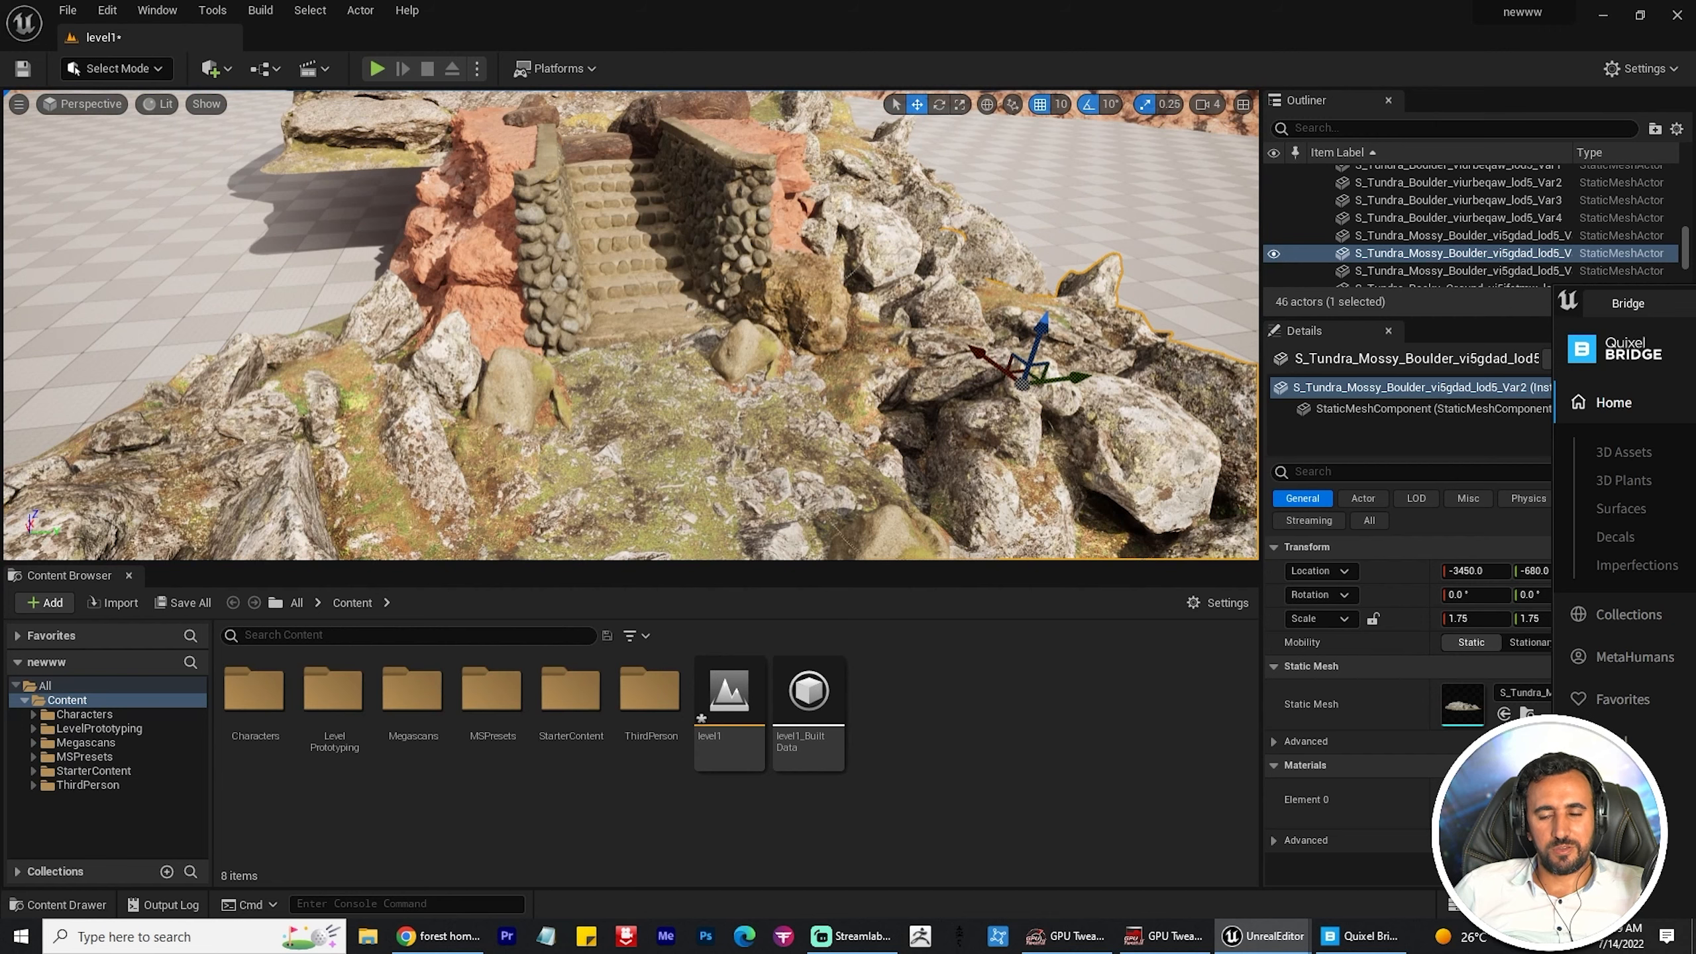
Step: Add the Nordic Boulder beside the red sandstone cliff pieces flanking the stairs
left_click_drag(315, 269, 315, 274)
right_click_drag(315, 273, 348, 287)
left_click_drag(454, 285, 374, 312)
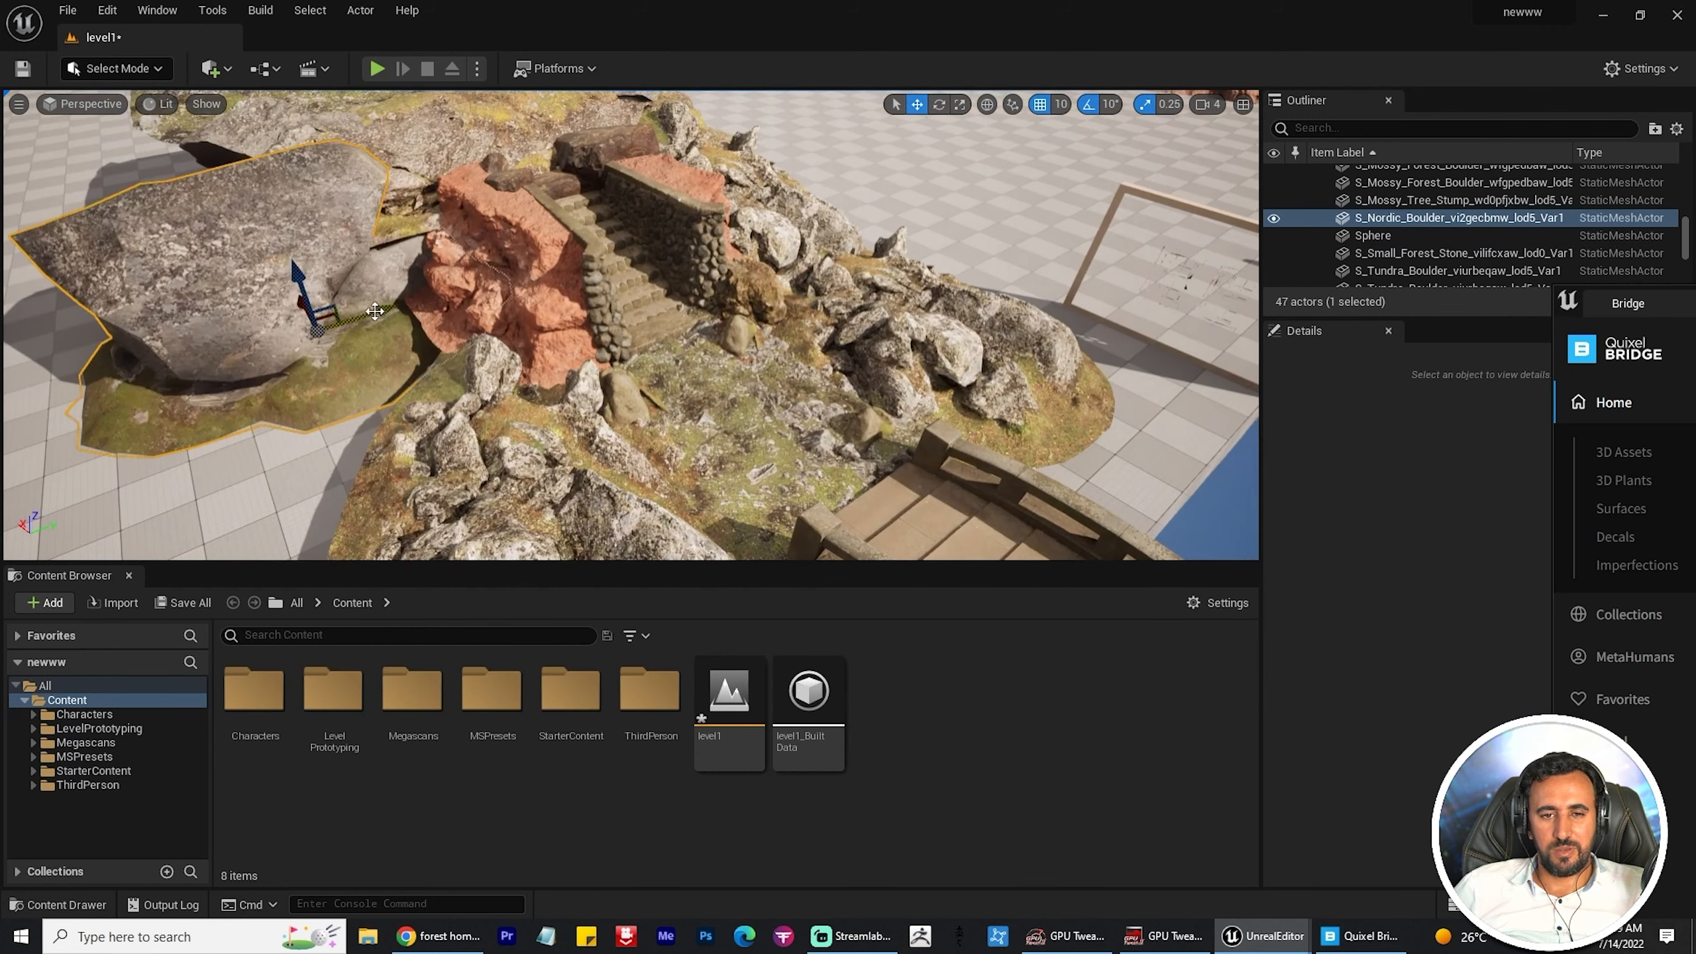
Step: Reposition and rotate the Nordic Boulder against the red sandstone cliff beside the stone stairs
right_click_drag(340, 376, 427, 347)
key("w")
right_click_drag(554, 348, 525, 309)
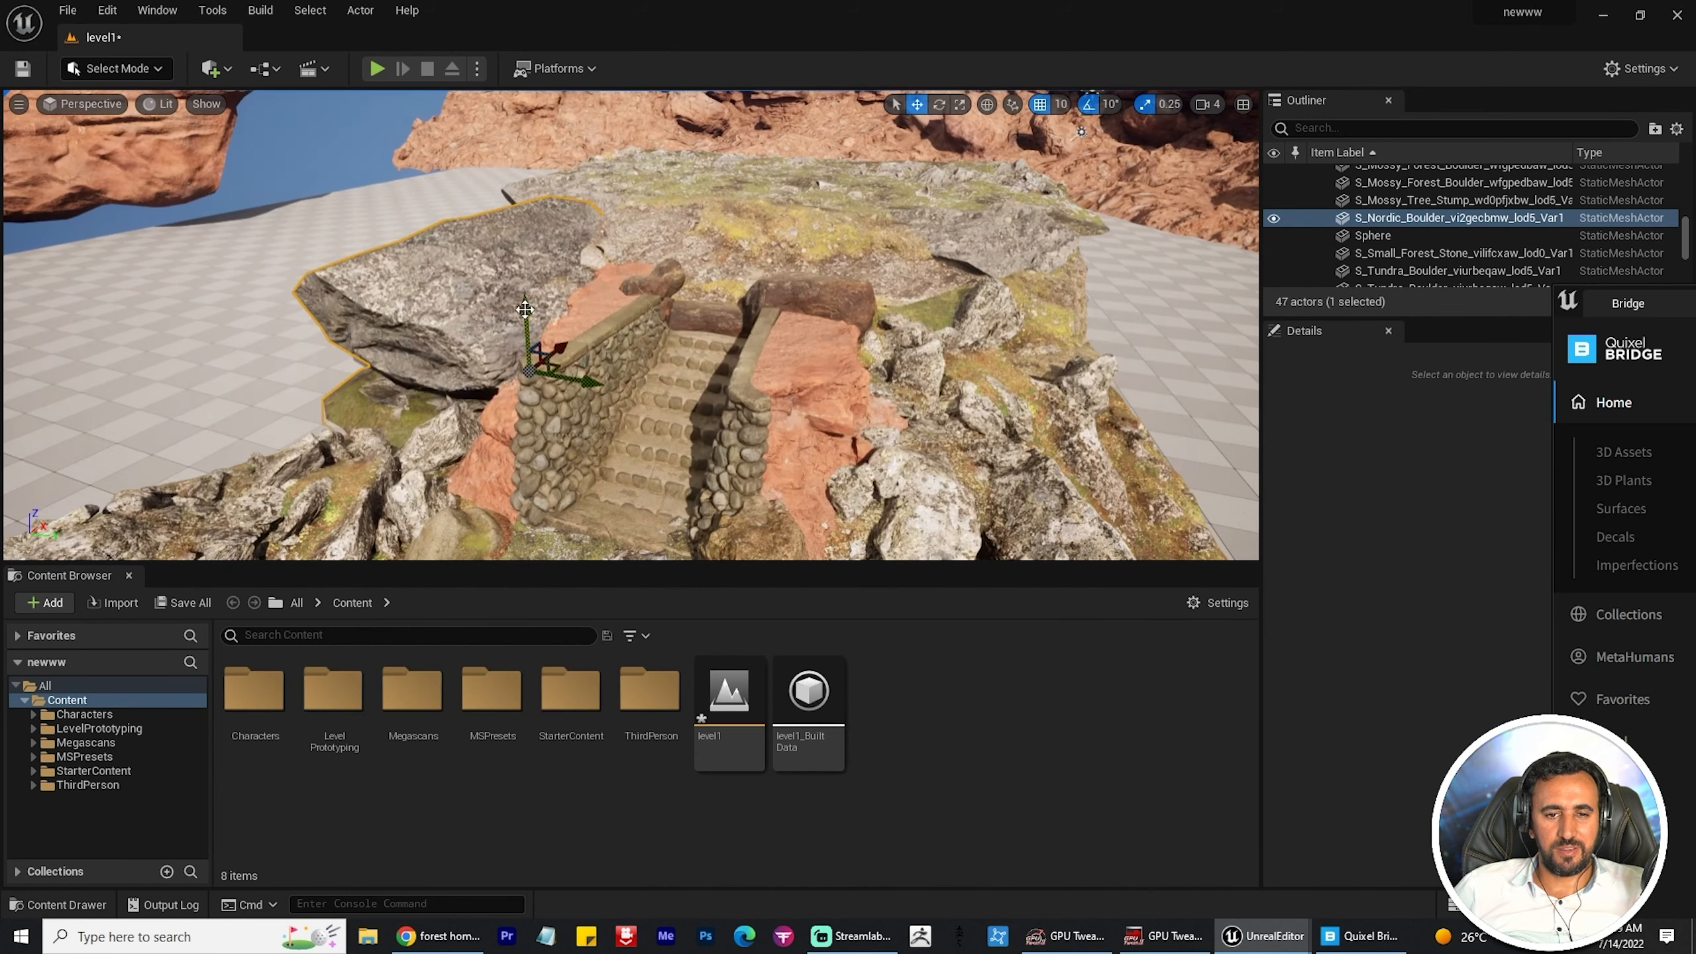
left_click_drag(573, 268, 574, 270)
right_click_drag(816, 440, 755, 440)
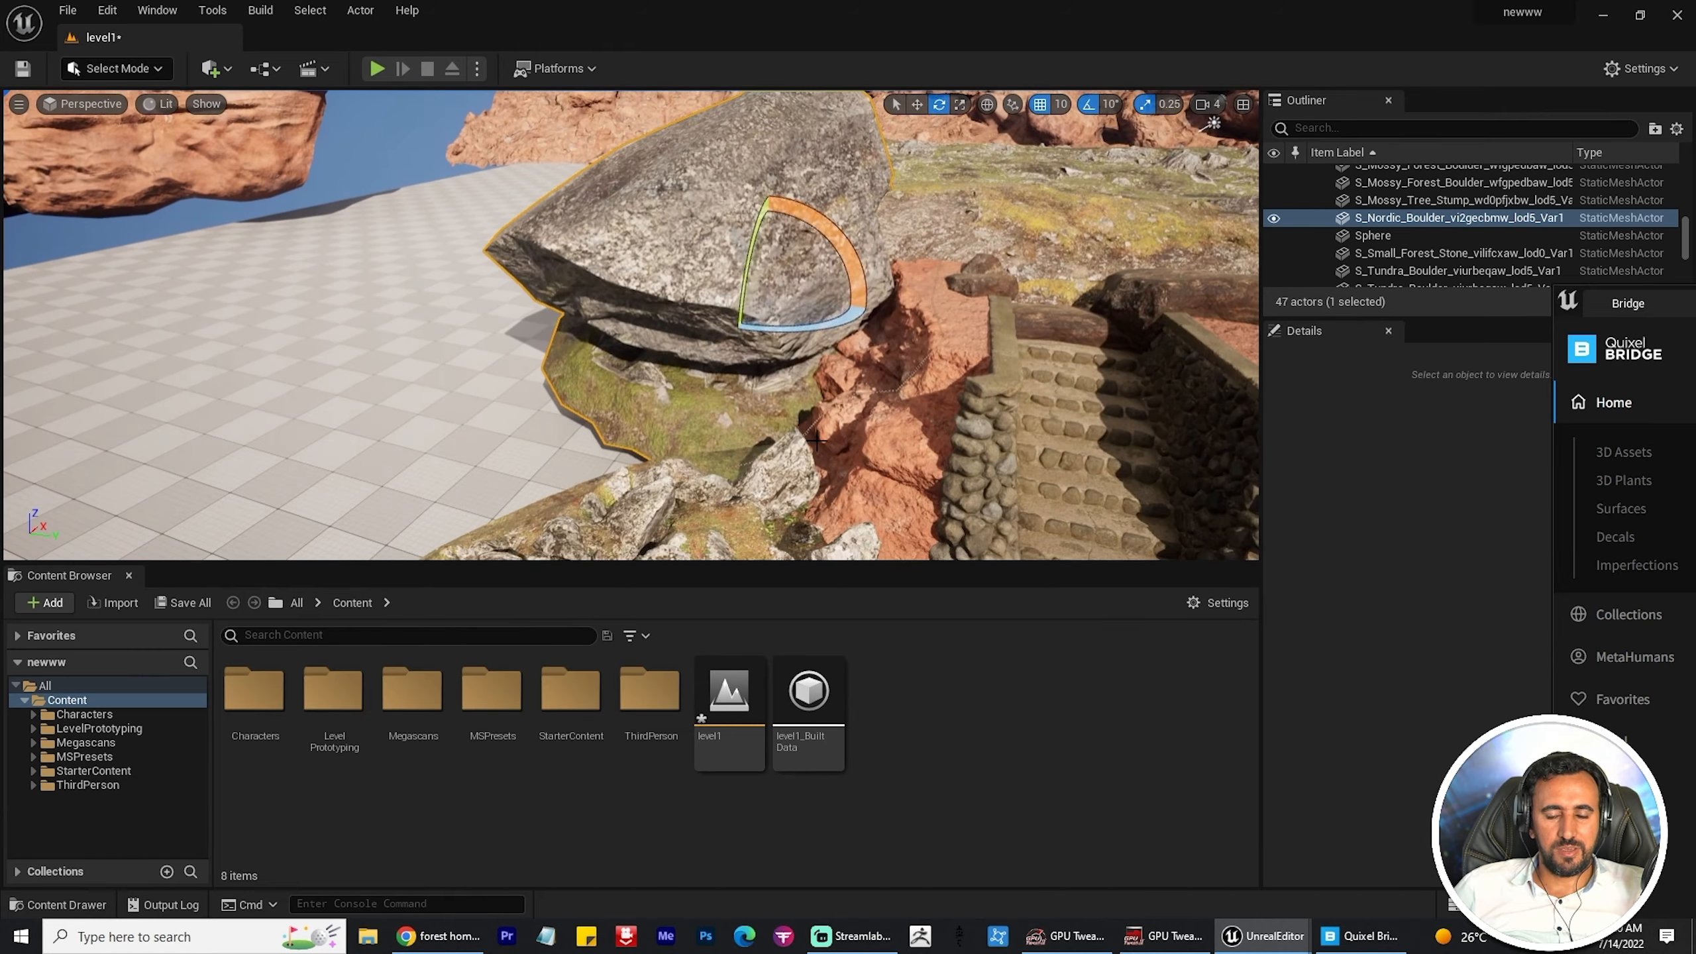
right_click_drag(840, 307, 940, 383)
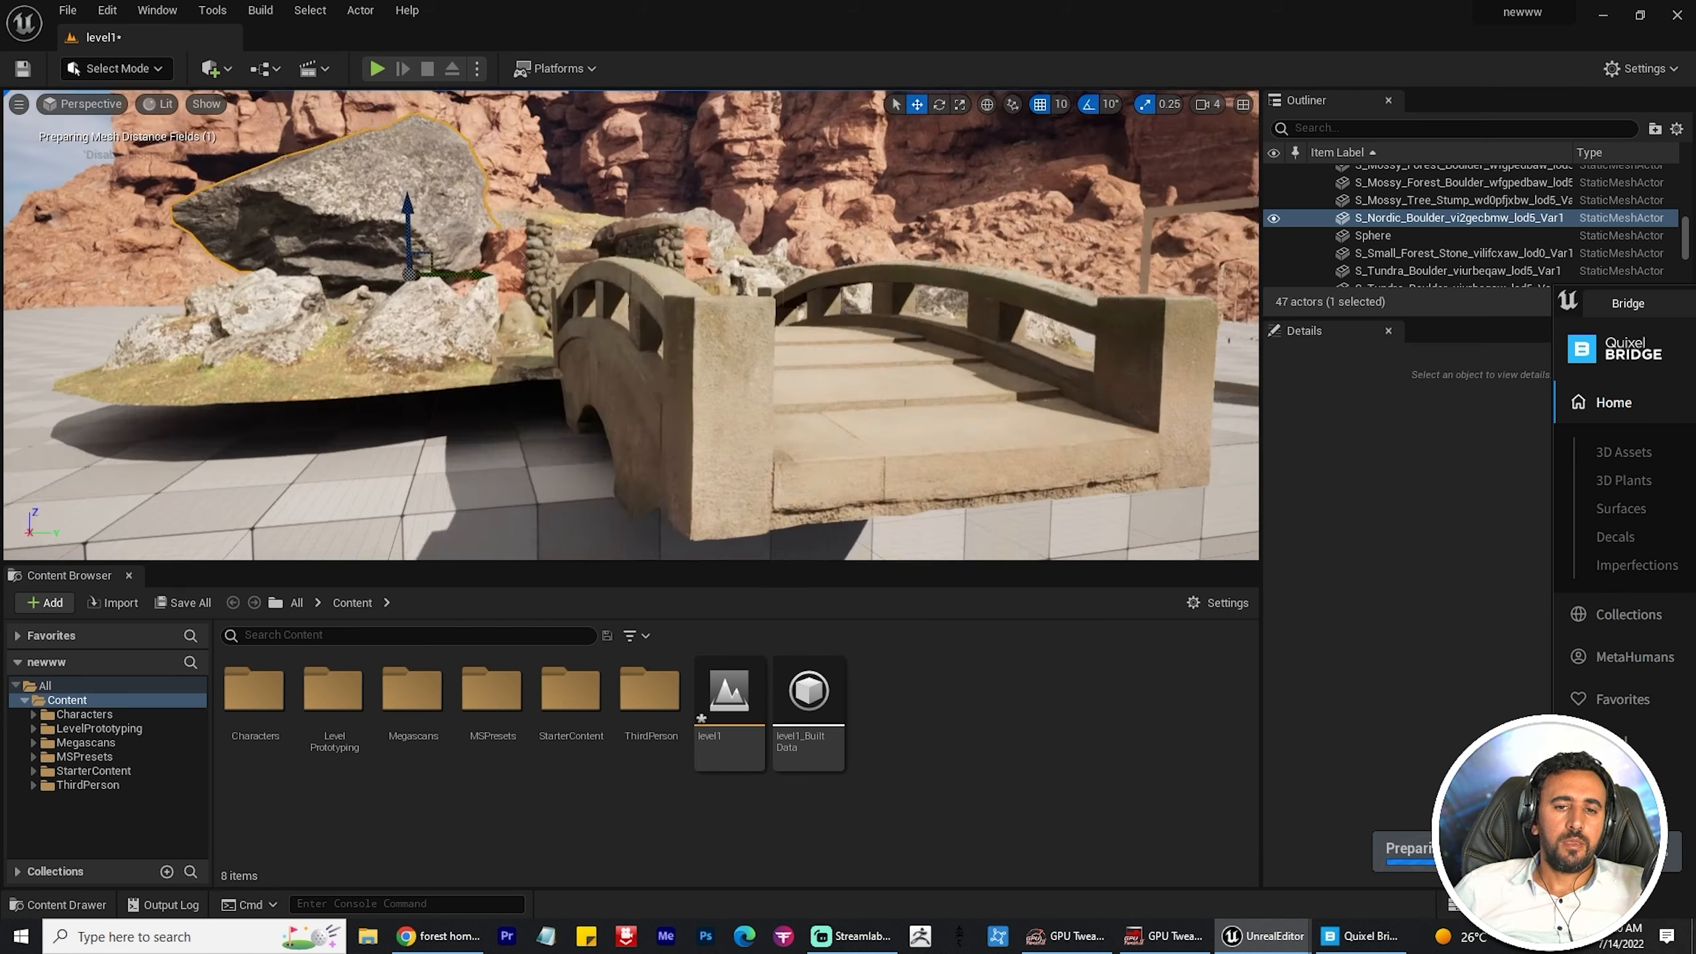
Step: Place a Mossy Forest Boulder at scale 0.5 beside the bridge abutment and duplicate it toward the bridge's other side
left_click(743, 462)
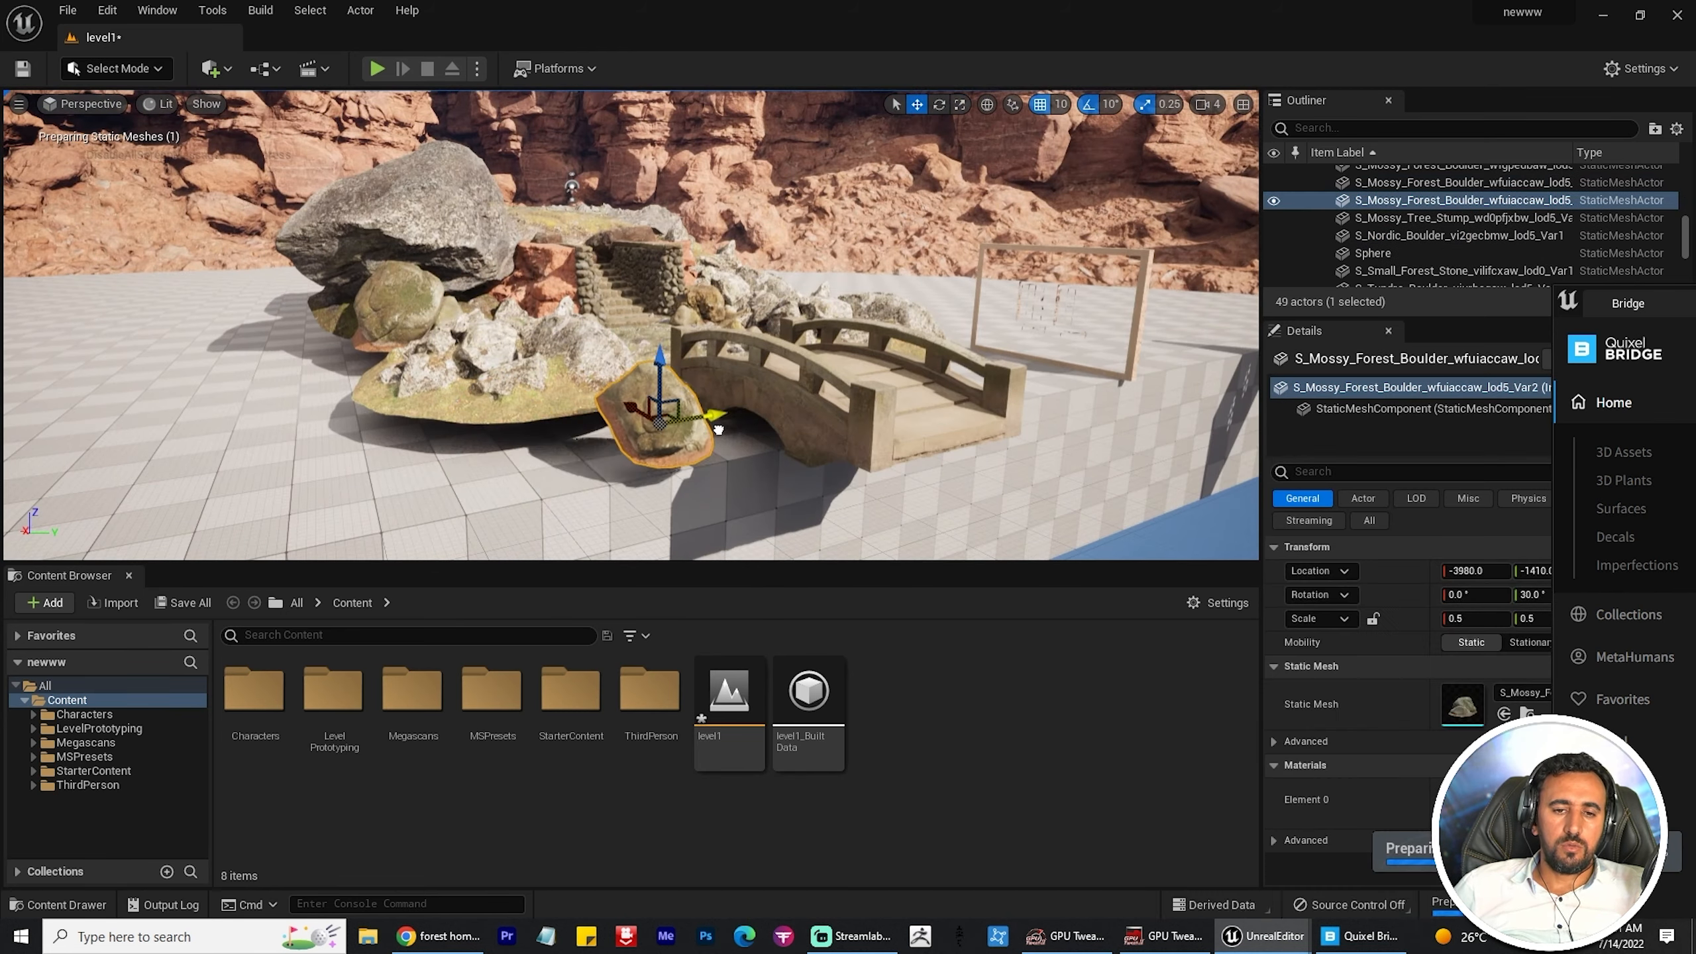
right_click_drag(718, 429, 568, 379)
left_click_drag(568, 379, 461, 285)
right_click_drag(461, 284, 460, 384)
left_click_drag(460, 384, 742, 317, "alt")
Step: Set Mossy Forest Boulder copies along the bridge's other side, moving one to X -3800, Y -720 and rotating it 20°
right_click_drag(859, 351, 801, 394)
left_click_drag(801, 395, 788, 460)
right_click_drag(788, 460, 861, 434)
key("w")
left_click_drag(668, 405, 749, 368)
key("e")
left_click_drag(735, 419, 768, 414)
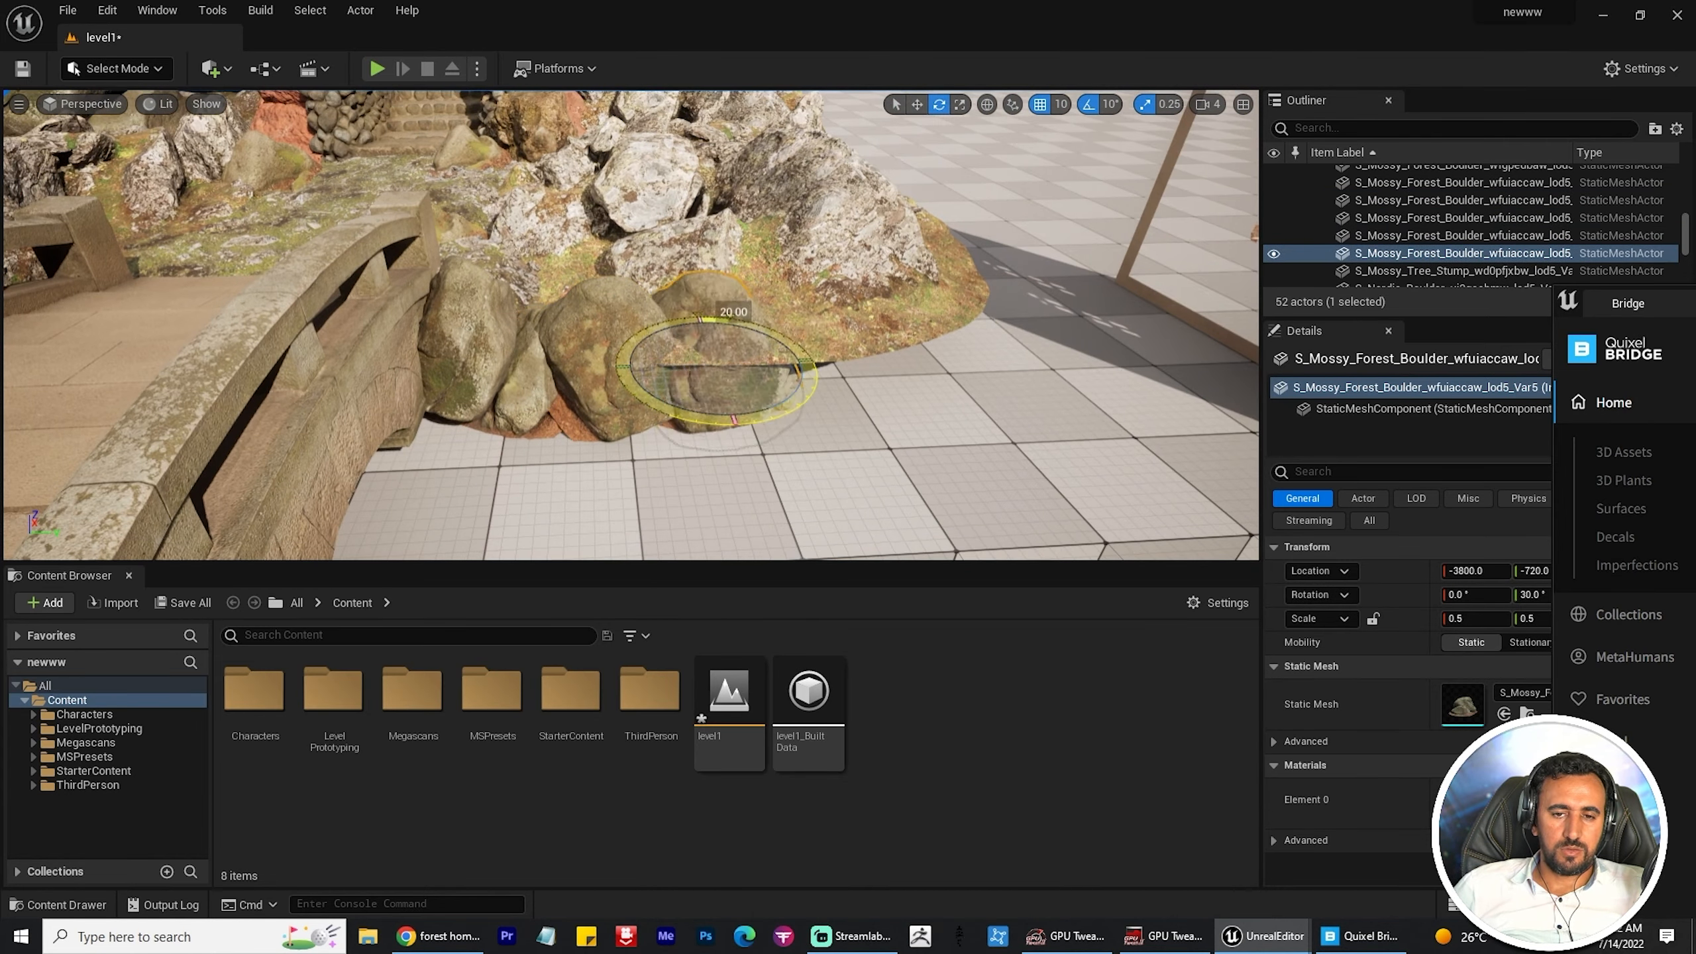
Step: Add another Mossy Forest Boulder copy at X -3830, Y -630, rotate it and enlarge it to scale 0.75
left_click_drag(720, 332, 720, 347)
right_click_drag(720, 347, 695, 334)
left_click_drag(781, 420, 888, 448, "alt")
key("e")
left_click_drag(857, 500, 801, 487)
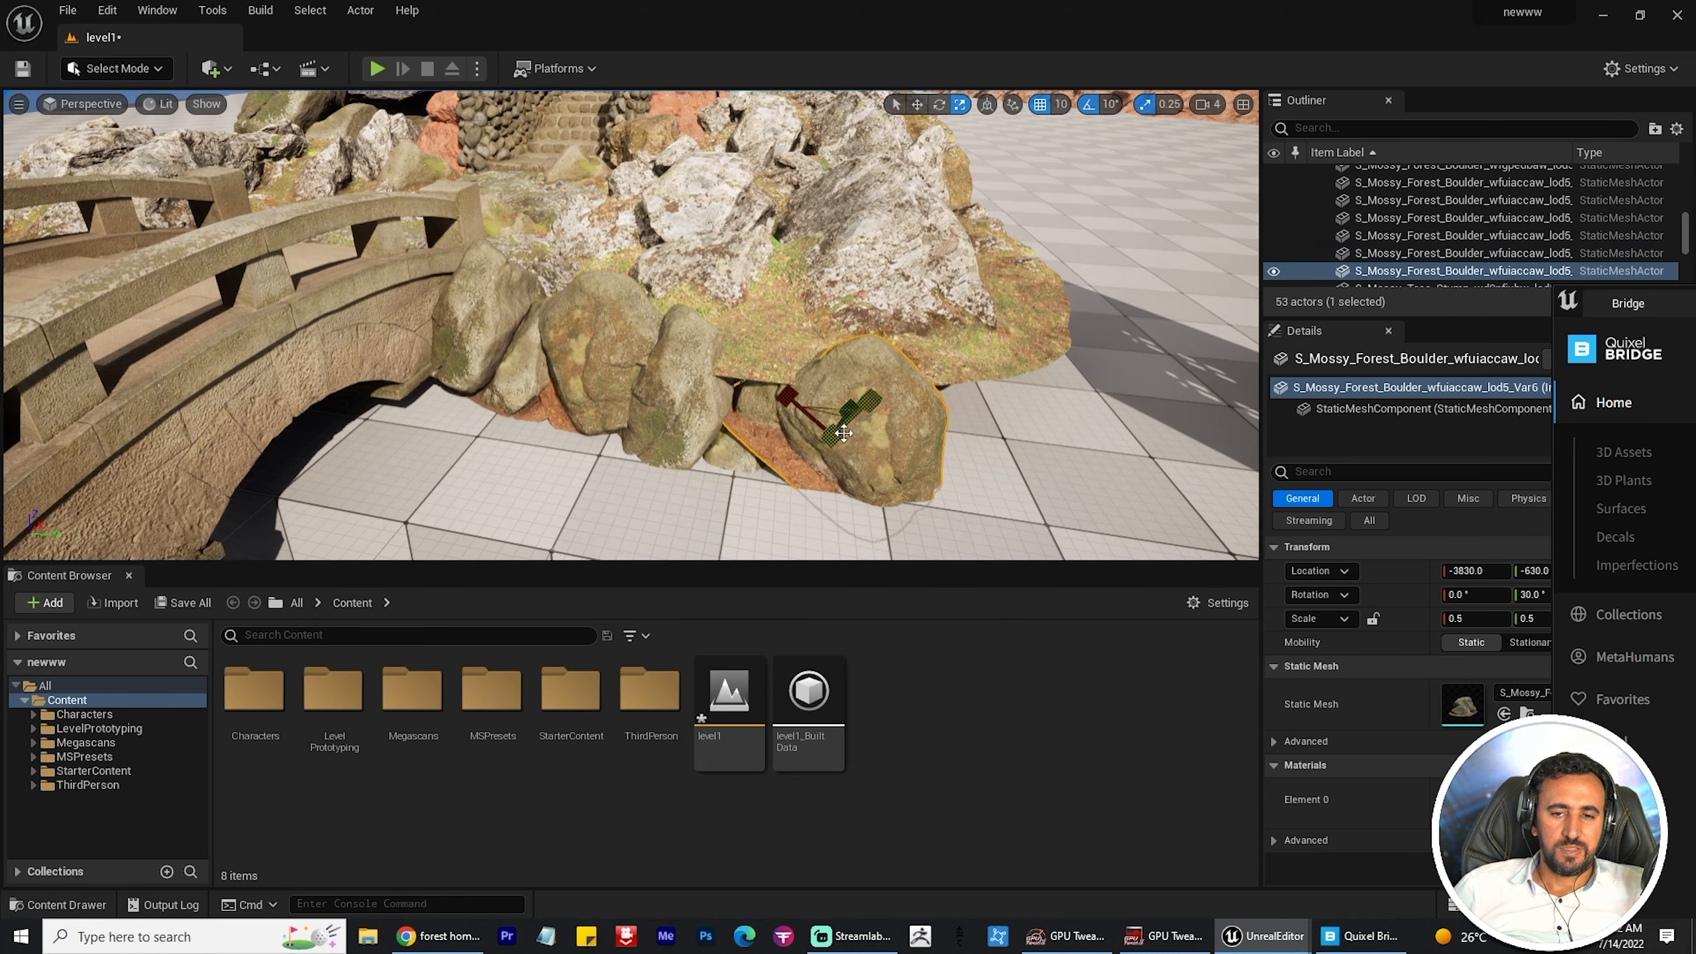
left_click_drag(828, 425, 798, 409)
Step: Duplicate the enlarged Mossy Forest Boulder to X -3820, Y -600 and adjust its rotation and position along the ground's edge
mouse_move(798, 409)
right_mouse_down()
mouse_move(767, 468)
mouse_move(768, 401)
mouse_move(794, 414)
right_mouse_up()
left_click_drag(594, 431, 668, 462, "alt")
key("e")
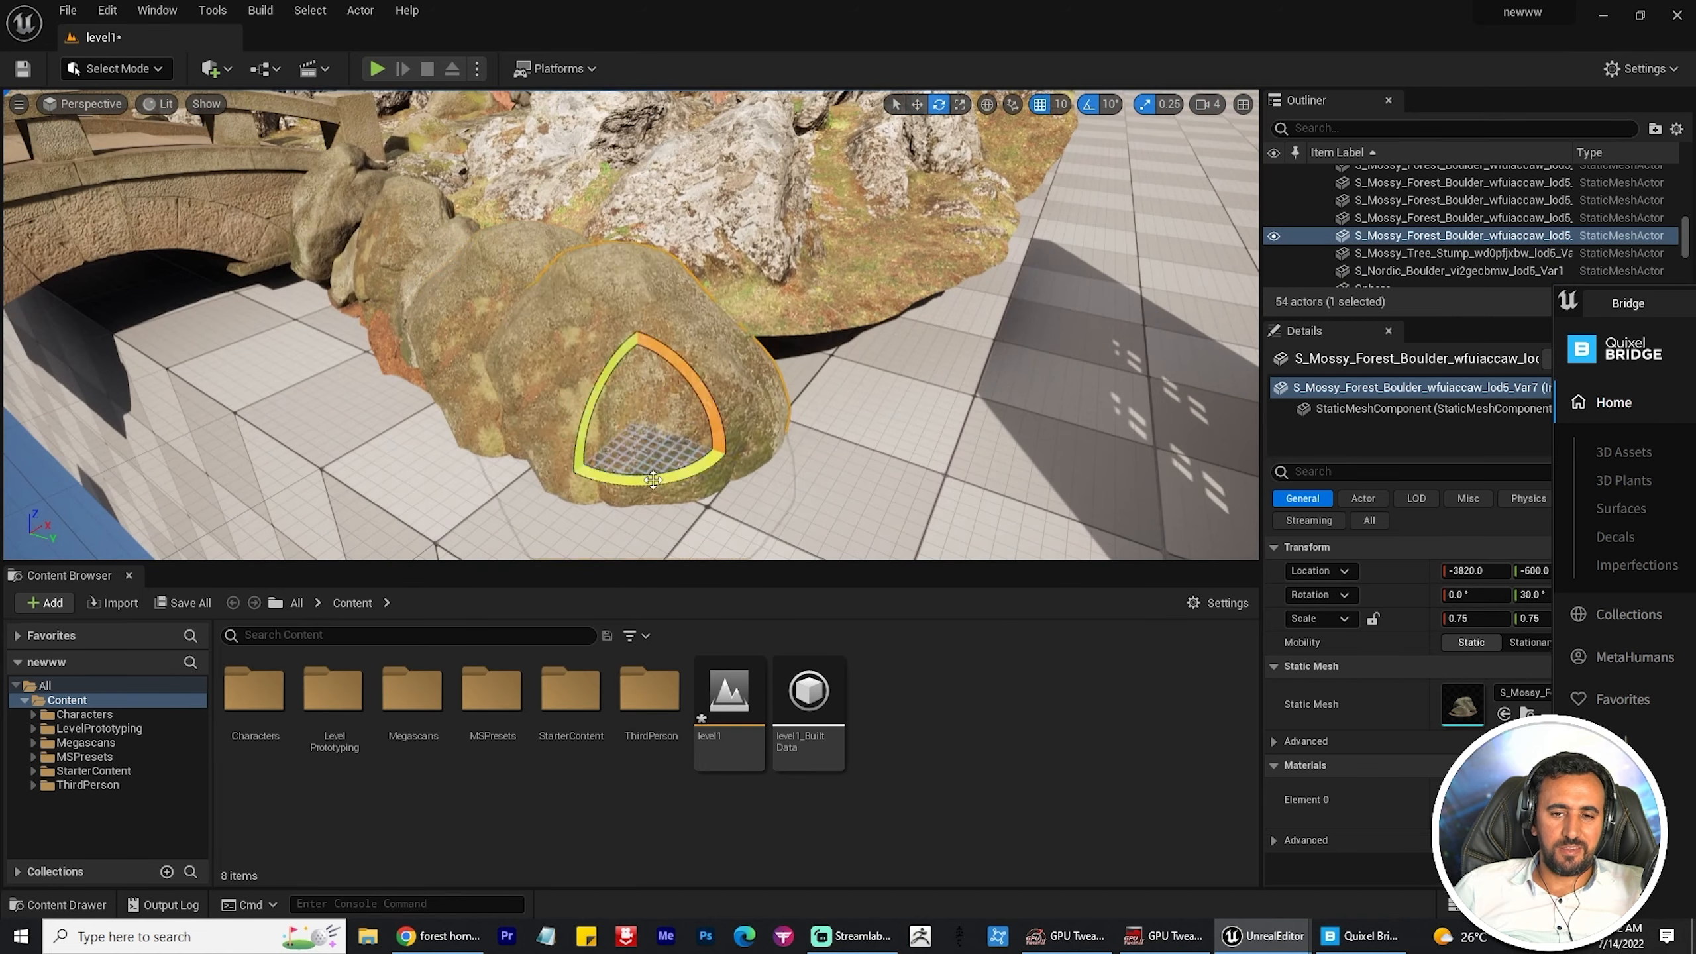
left_click_drag(697, 379, 706, 372)
right_click_drag(706, 372, 721, 415)
left_click_drag(717, 347, 728, 337)
right_click_drag(728, 337, 668, 361)
Step: Duplicate the 0.75-scale Mossy Forest Boulder to the opposite side of the bridge at X -3790, Y -1470 and rotate it
left_click_drag(938, 417, 417, 420, "alt")
key("e")
right_click_drag(417, 421, 547, 309)
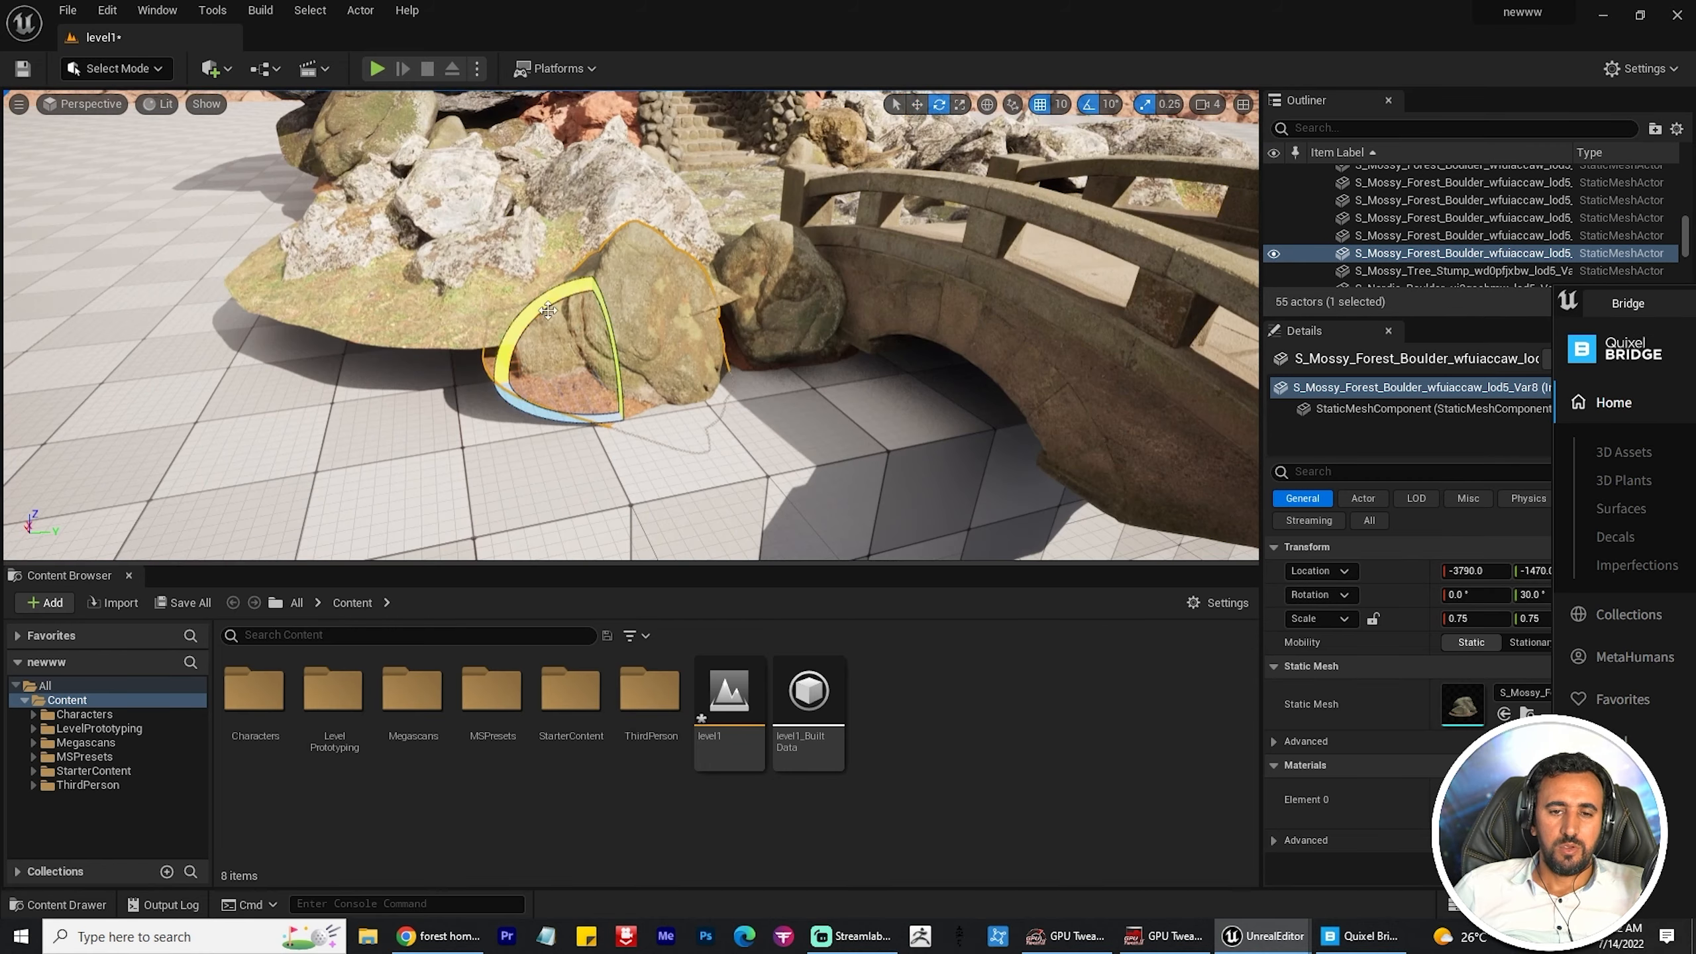
left_click_drag(703, 366, 719, 337)
right_click_drag(719, 338, 627, 401)
Step: Position another Mossy Forest Boulder along the rocky ground's edge at X -3800, Y -1530
key("Delete")
left_click(534, 368)
key("w")
left_click_drag(517, 388, 558, 372)
right_click_drag(558, 372, 627, 361)
left_click_drag(618, 371, 611, 376)
Step: Delete the large checkered floor beneath the rock terrain
right_click_drag(668, 348, 868, 301)
right_click_drag(567, 251, 601, 301)
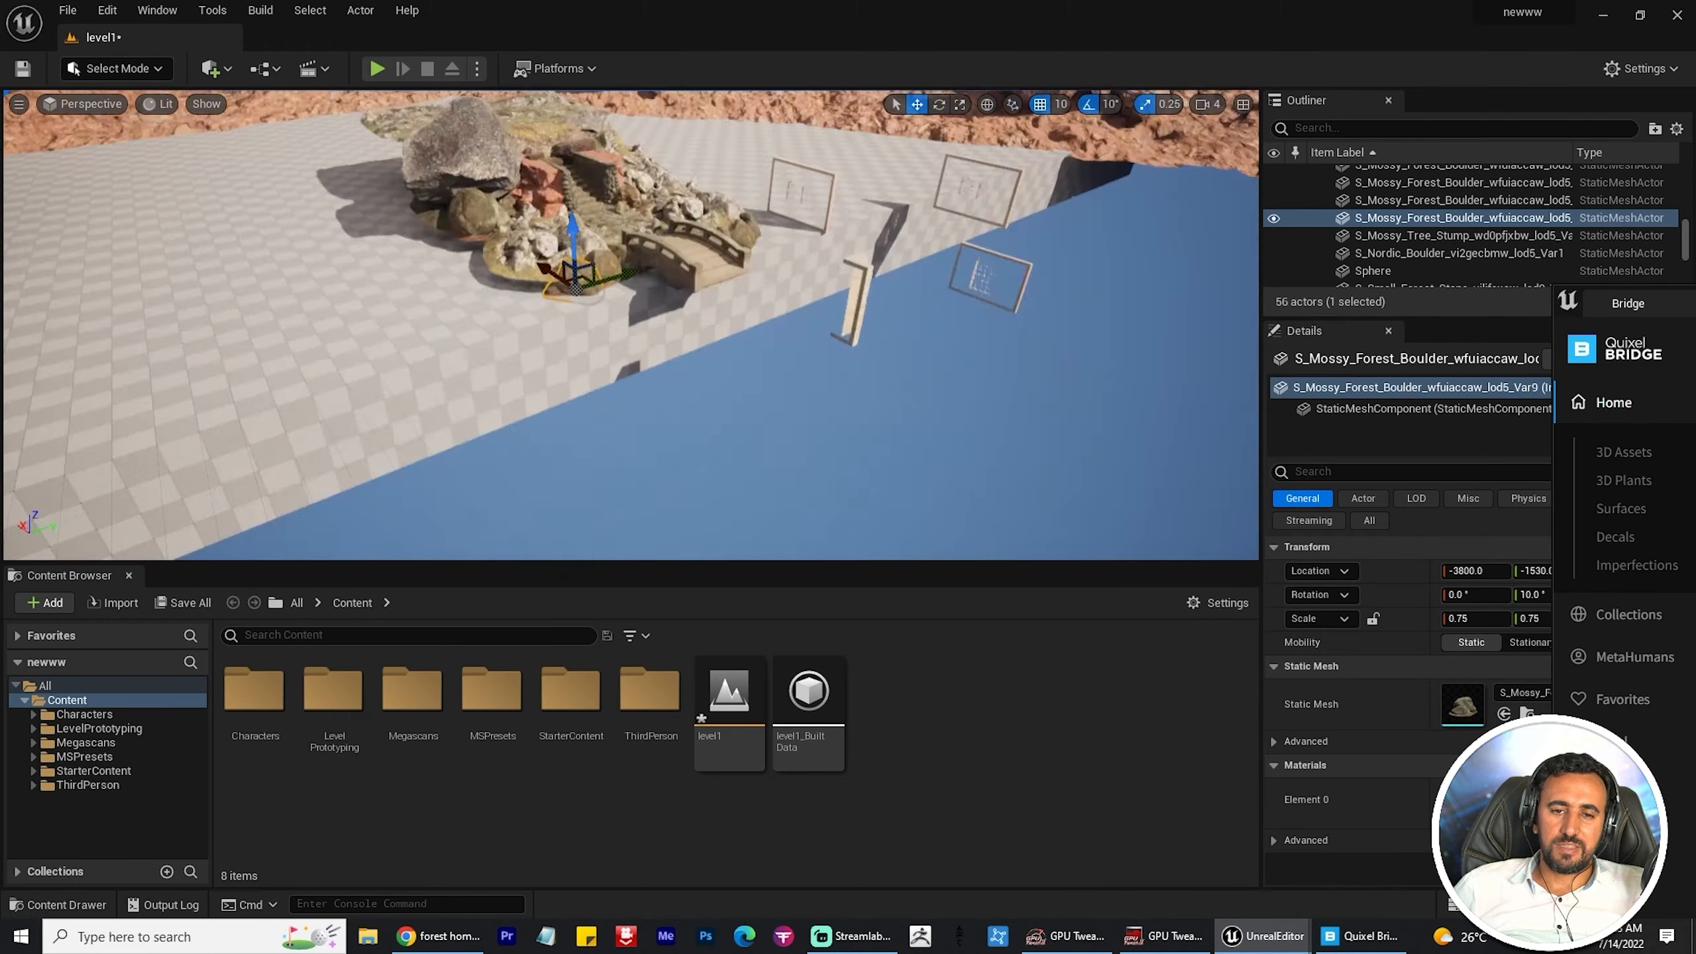
right_click_drag(790, 401, 861, 404)
left_click(790, 435)
key("Delete")
Step: Raise the Japanese Wooden Lamp and scale it up to 7 so it serves as a hut
left_click(334, 367)
key("r")
left_click_drag(336, 376, 314, 385)
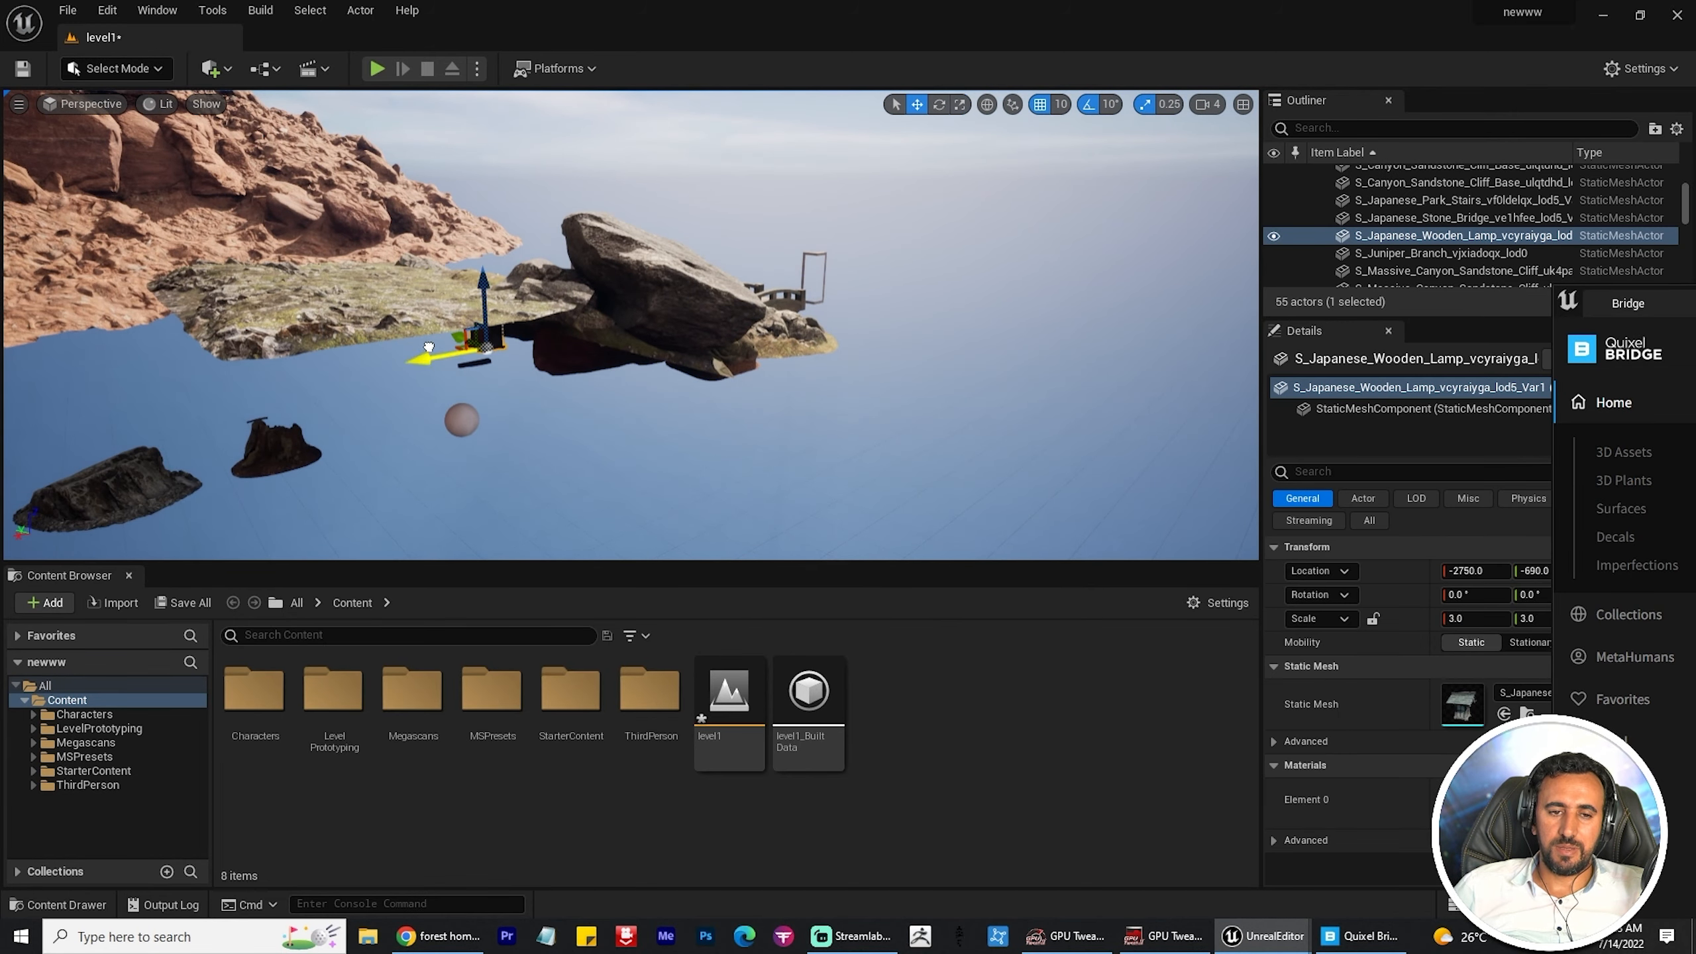
left_click_drag(483, 288, 482, 235)
right_click_drag(575, 320, 668, 374)
key("r")
left_click_drag(668, 395, 728, 361)
right_click_drag(729, 361, 694, 368)
Step: Move the enlarged Japanese Wooden Lamp onto the mossy plateau beyond the stairs
key("w")
left_click_drag(721, 374, 505, 371)
right_click_drag(504, 371, 415, 314)
left_click_drag(681, 287, 867, 284)
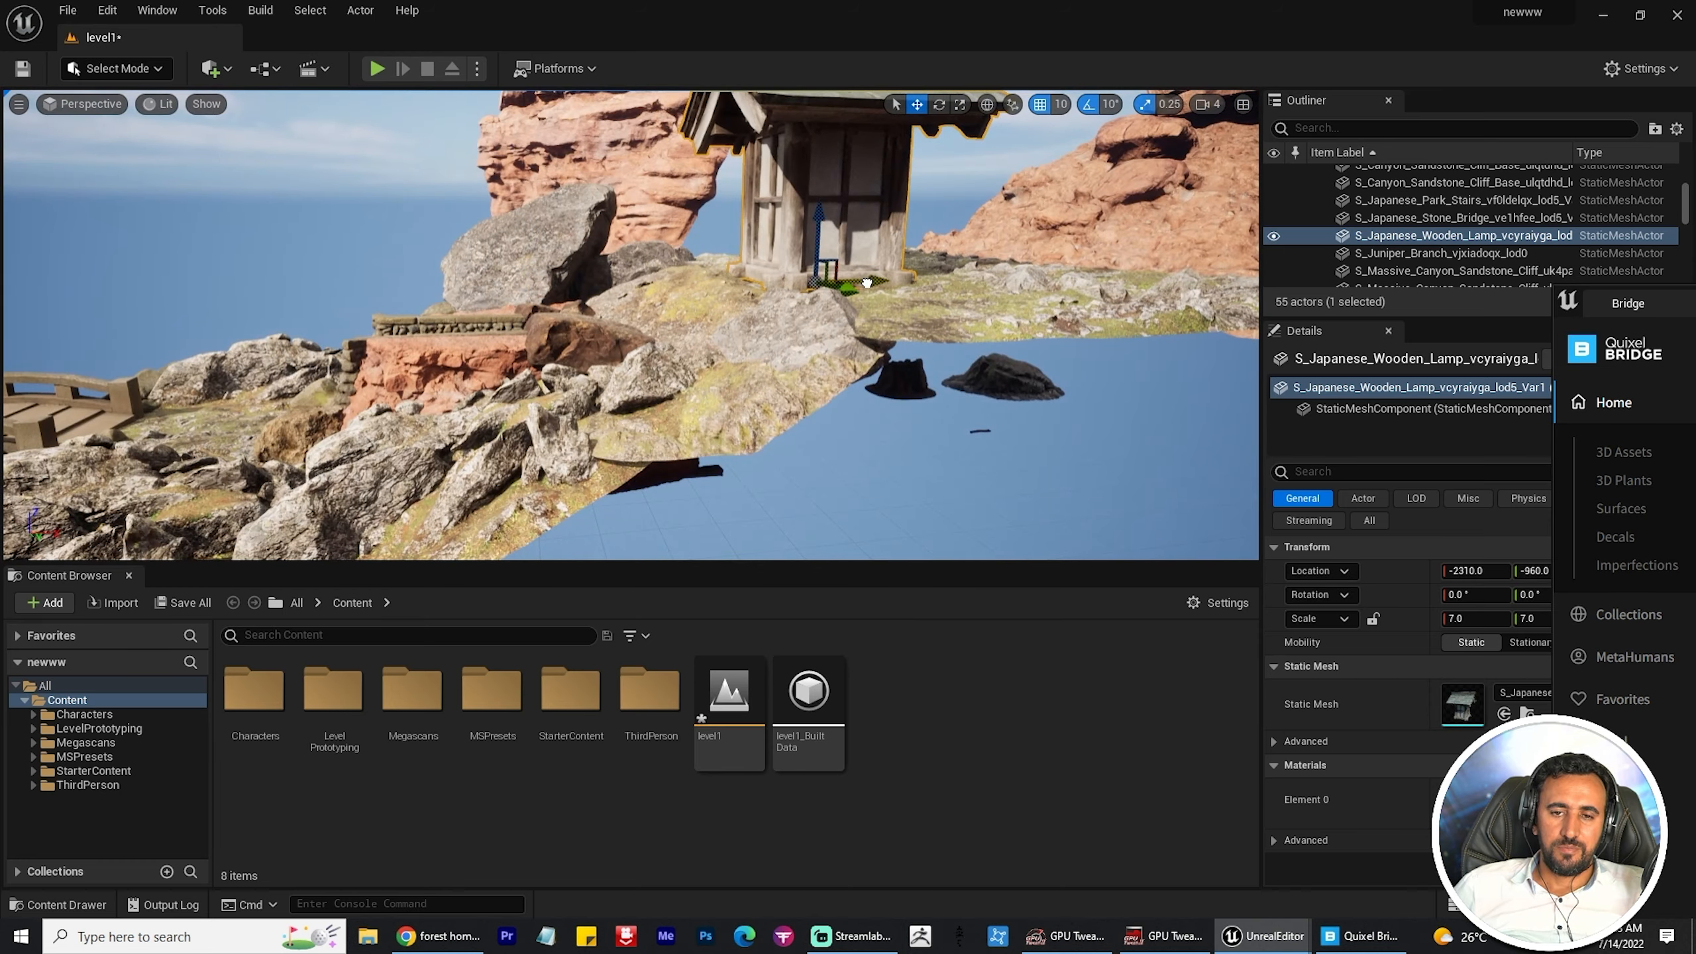
right_click_drag(866, 284, 735, 319)
left_click_drag(721, 318, 615, 318)
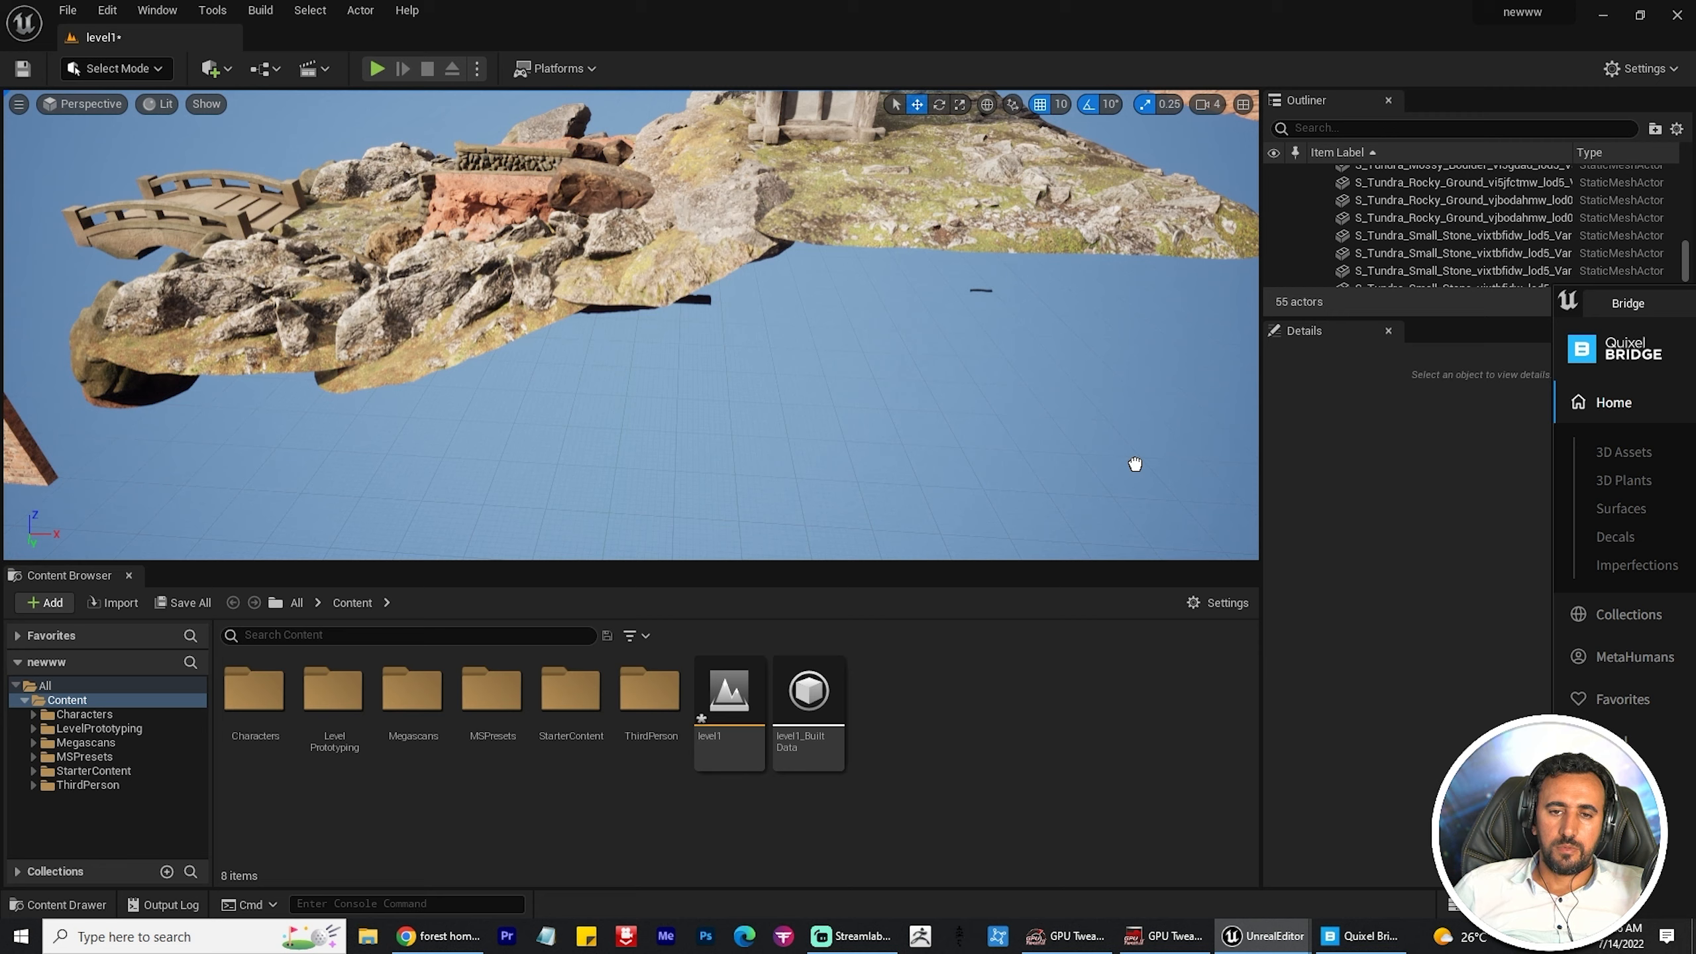
Step: Add Sandstone Boulders at scale 7 under the plateau's edge, placing the second at X -2730, Y -560
key("r")
left_click_drag(1136, 464, 868, 167)
right_click_drag(868, 201, 835, 288)
key("w")
left_click_drag(748, 281, 741, 448)
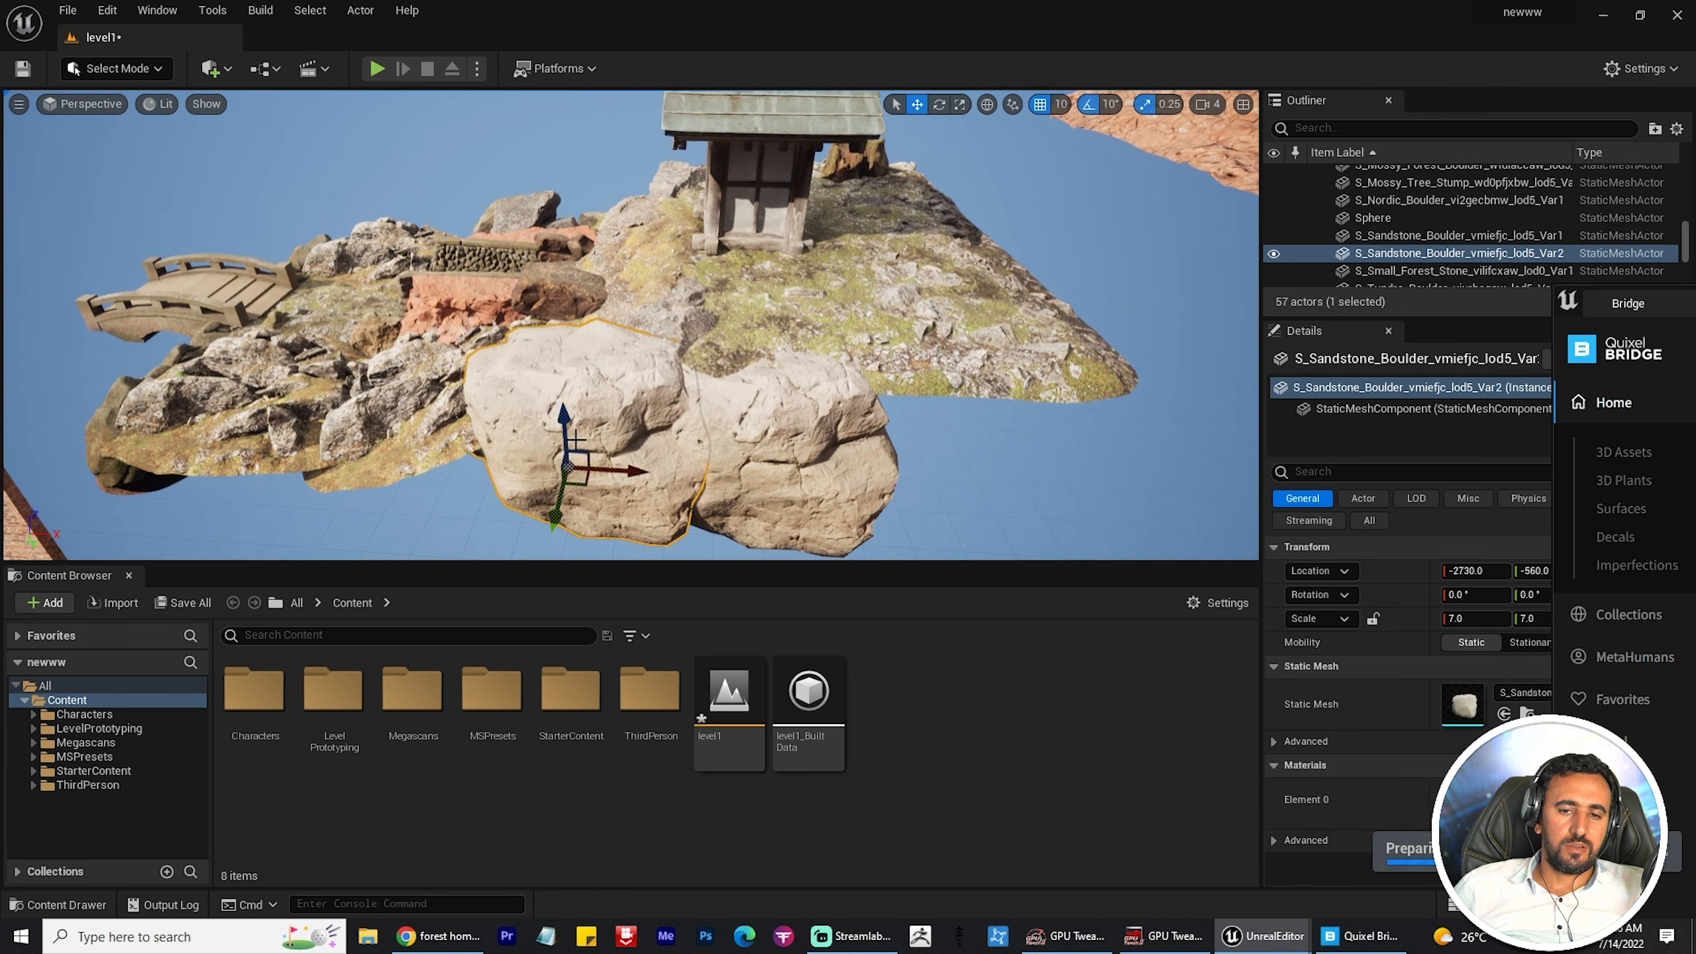
Step: Duplicate the Sandstone Boulder to X -2120, Y -560 and add a further copy along the same plateau edge
left_click_drag(641, 508, 973, 505, "alt")
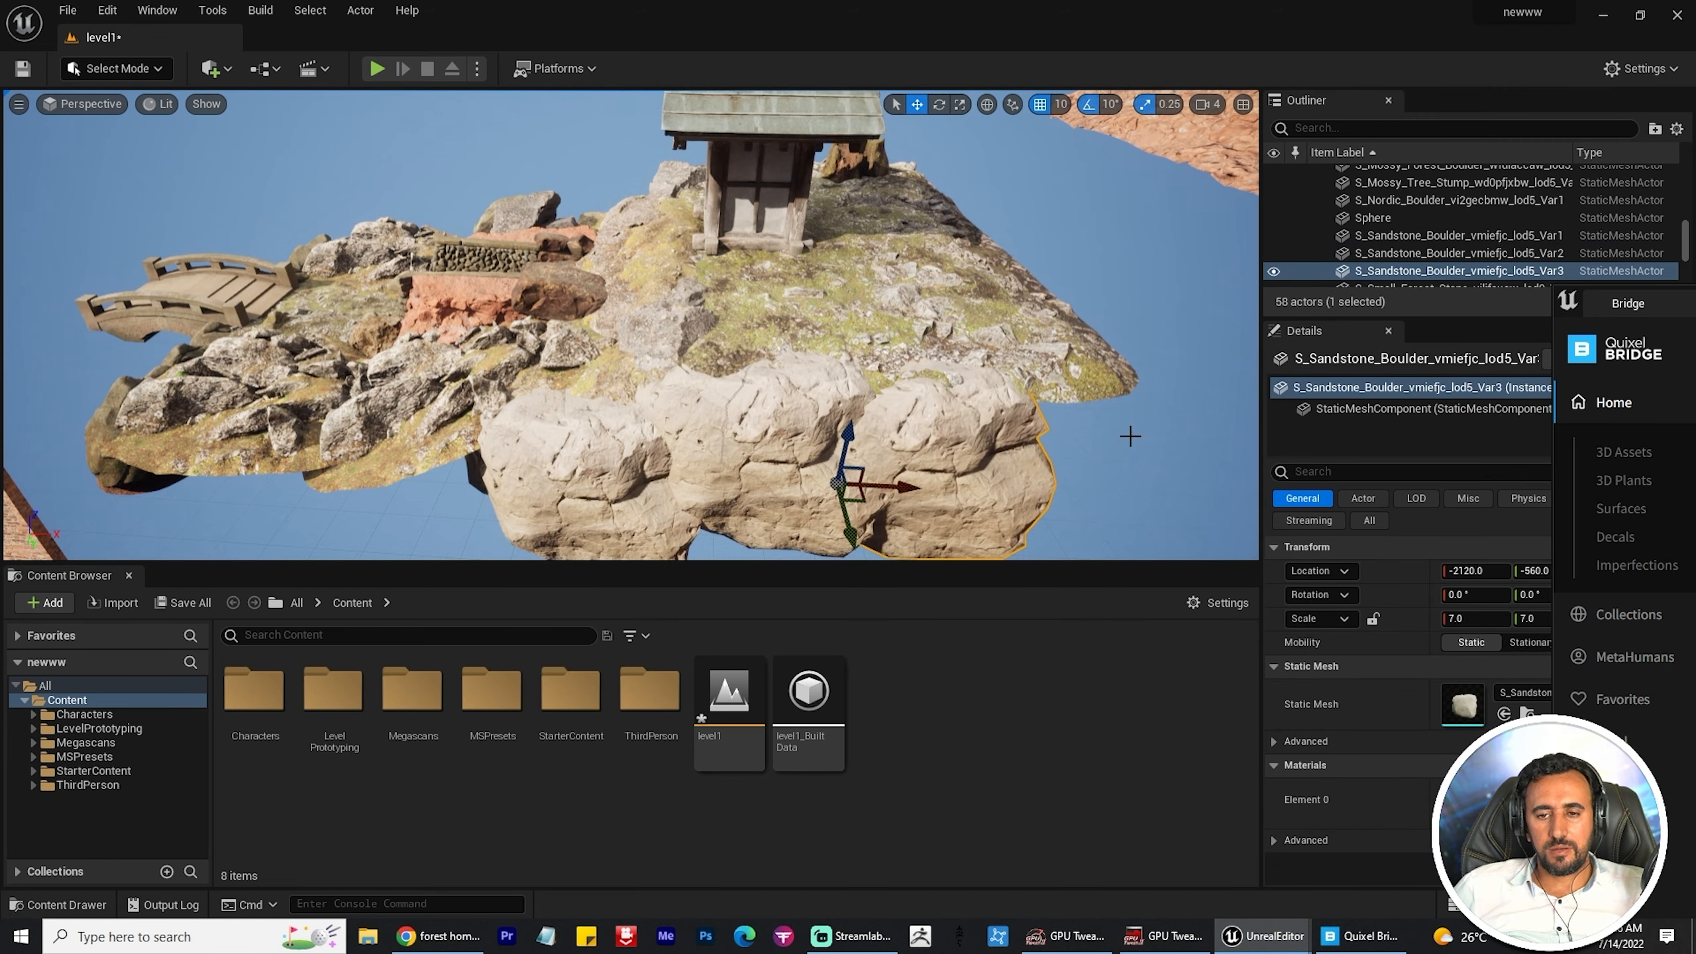
right_click_drag(1130, 436, 1002, 401)
left_click_drag(661, 498, 706, 514, "alt")
left_click_drag(670, 439, 670, 427)
mouse_move(719, 443)
right_mouse_down()
mouse_move(641, 434)
mouse_move(719, 443)
right_mouse_up()
Step: Duplicate the Sandstone Boulder around the plateau's corner to X -1650, Y -680
left_click_drag(574, 478, 699, 445, "alt")
key("e")
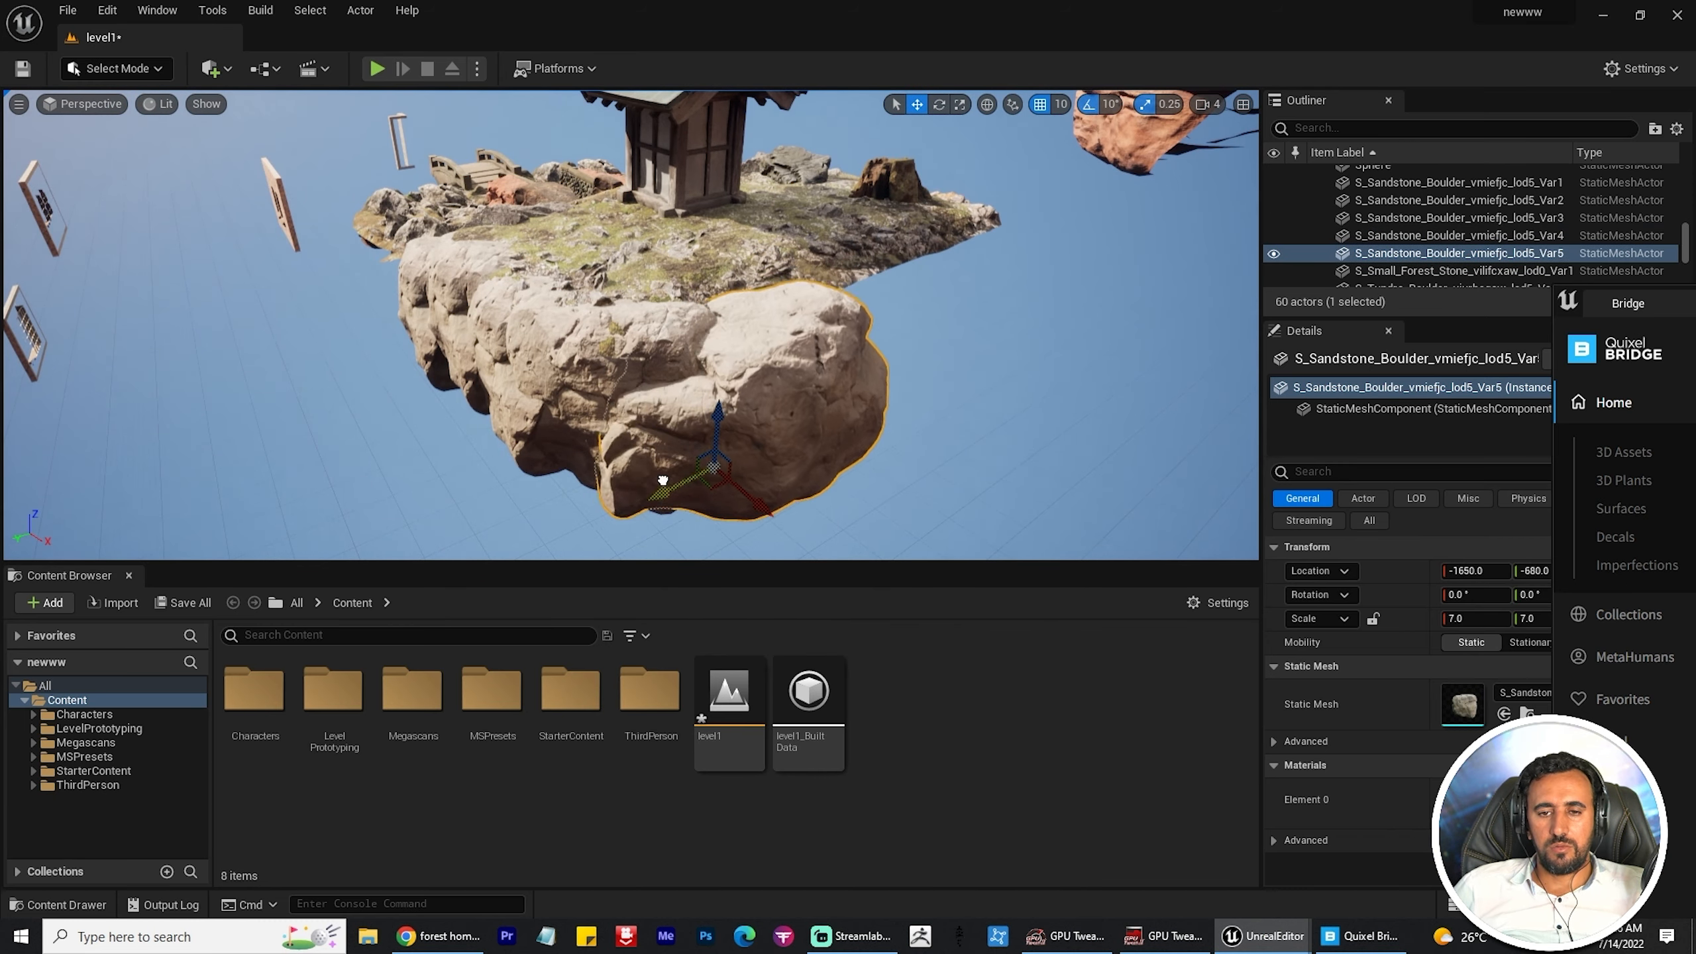
right_click_drag(664, 480, 621, 467)
Step: Add two more Sandstone Boulder copies along the plateau's back edge, the second at X -1690, Y -1430
left_click_drag(568, 468, 810, 527, "alt")
key("e")
key("w")
left_click_drag(658, 484, 816, 436, "alt")
key("e")
right_click_drag(816, 436, 721, 431)
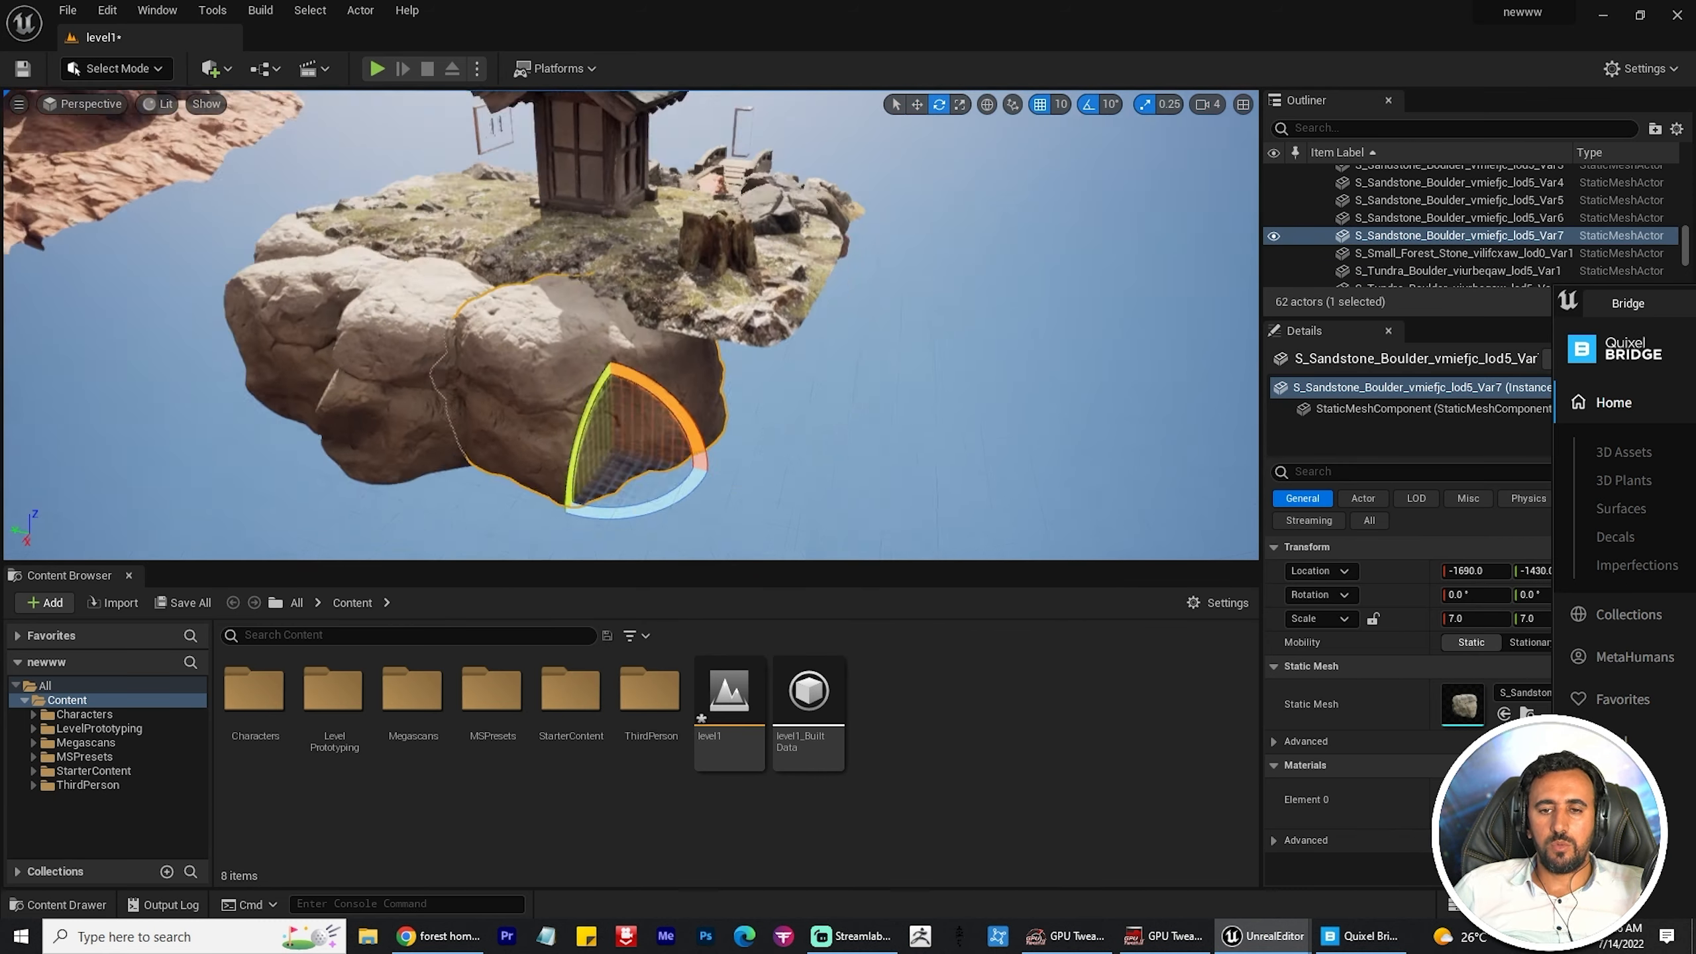
Step: Duplicate two Sandstone Boulders around the corner by the tree stump, bringing the second to X -1980, Y -1690
key("w")
left_click_drag(594, 501, 568, 538, "alt")
right_click_drag(569, 538, 670, 531)
key("ctrl+z")
left_click_drag(670, 531, 652, 485)
right_click_drag(651, 484, 578, 491)
left_click_drag(539, 493, 645, 447, "alt")
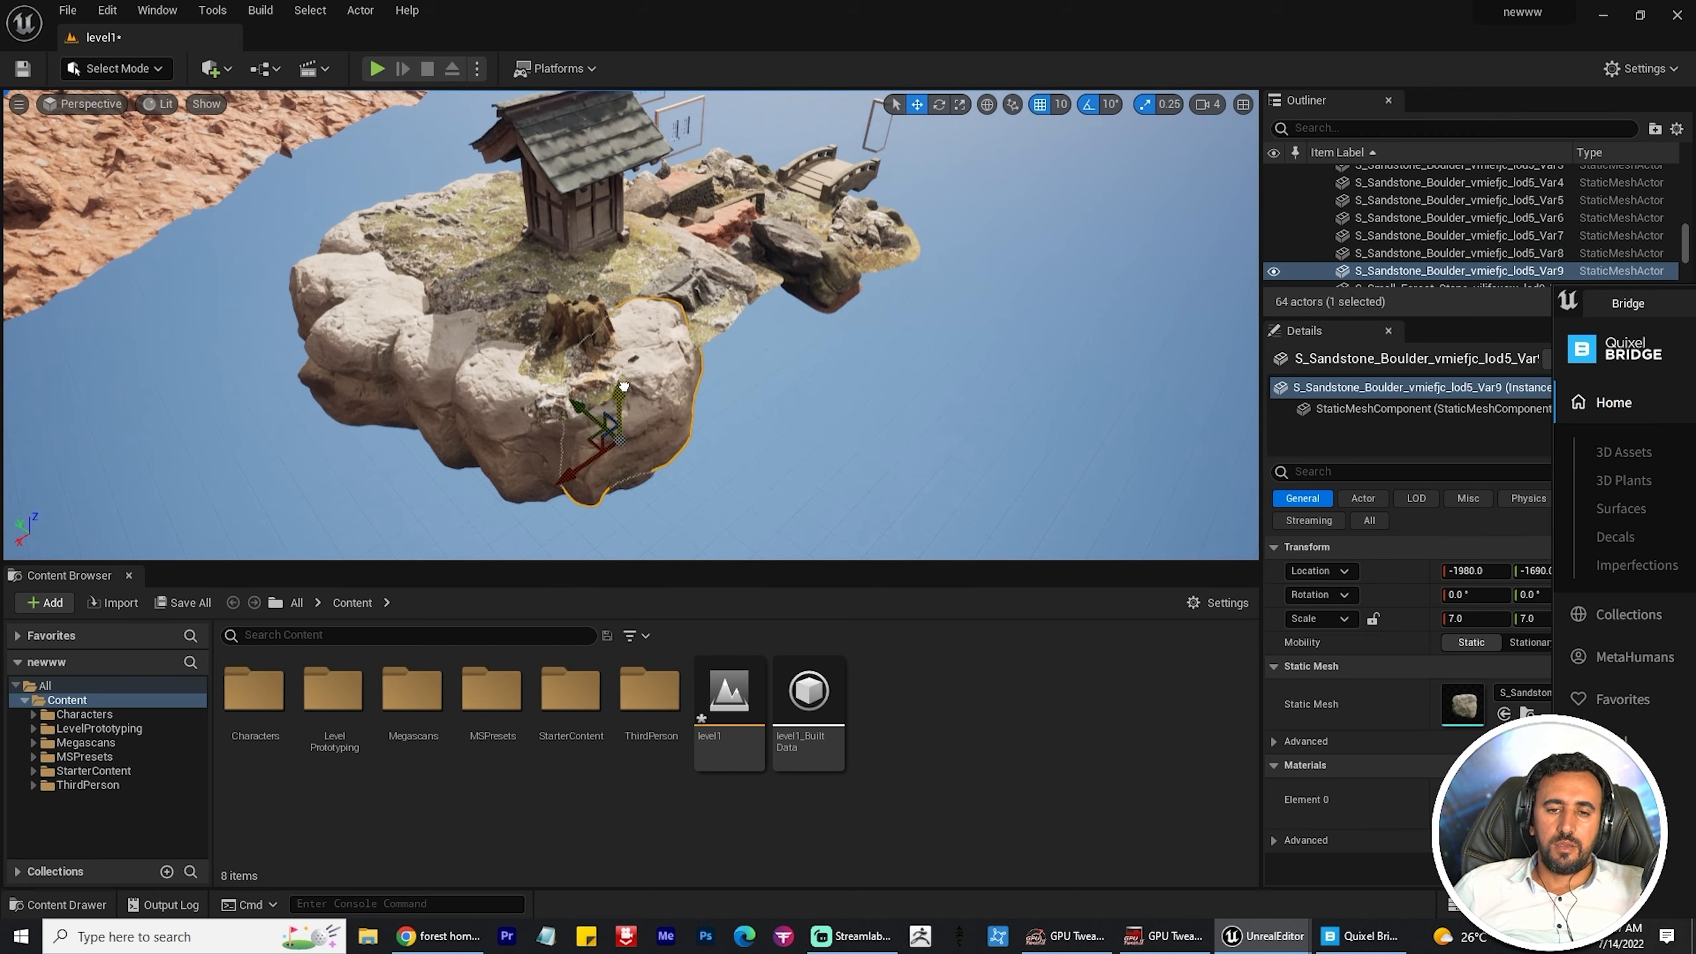
Step: Fine-tune the placement of the Sandstone Boulders beneath the tree stump
left_click_drag(623, 386, 625, 400)
right_click_drag(624, 399, 544, 468)
left_click(528, 454)
left_click_drag(533, 540, 517, 532)
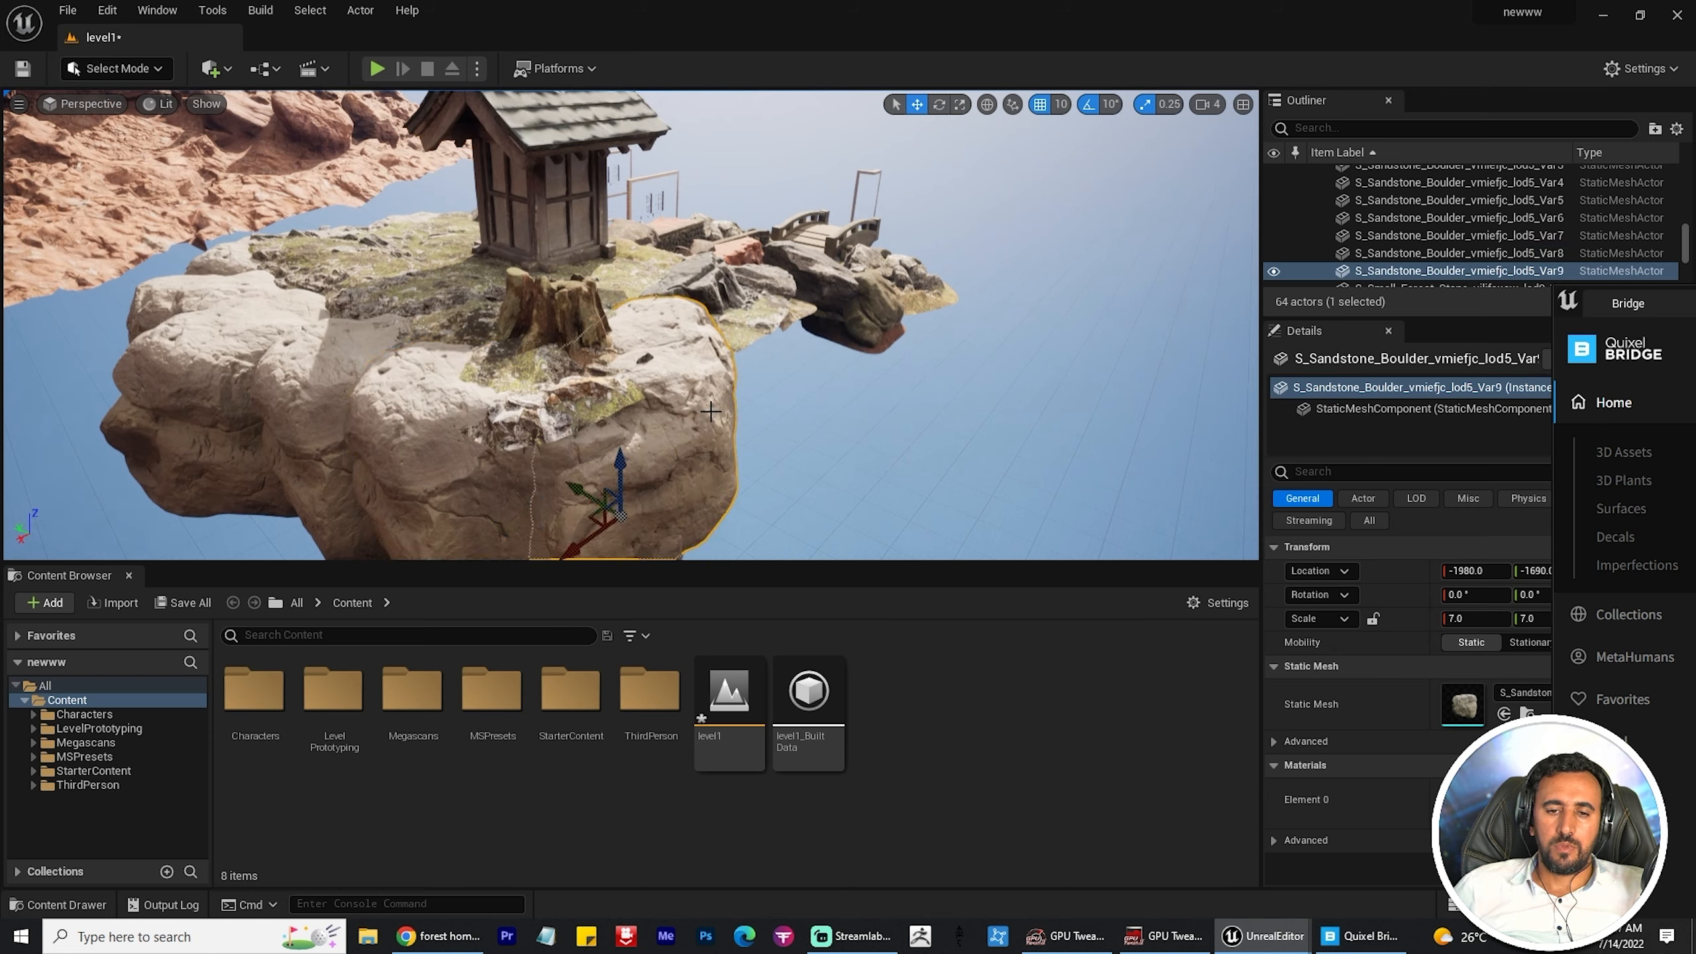
right_click_drag(710, 412, 688, 381)
left_click_drag(466, 537, 433, 552)
right_click_drag(433, 551, 460, 587)
left_click(491, 274)
right_click_drag(491, 274, 581, 341)
Step: Duplicate the Sandstone Boulder beneath the tree stump to X -2140, Y -1690 and rotate the copy
left_click(454, 387)
left_click_drag(401, 417, 575, 428, "alt")
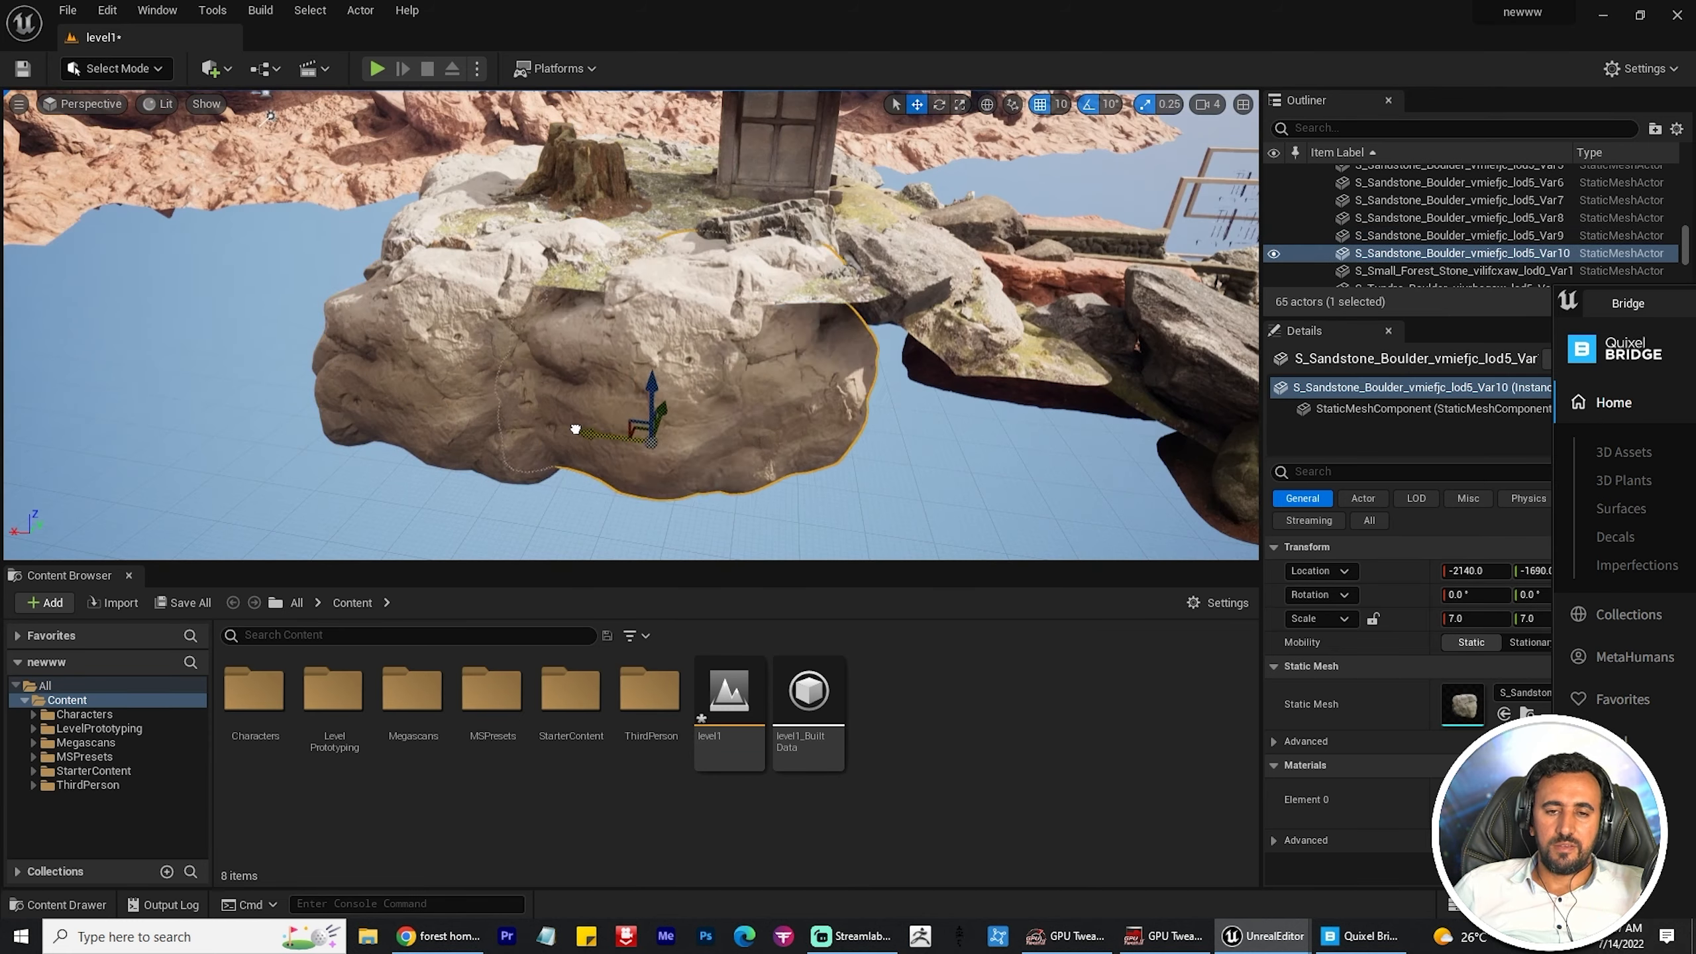
key("e")
left_click_drag(641, 478, 595, 417)
key("w")
Step: Add two more Sandstone Boulders toward the stairs, with the second at scale 9.25 and X -2740, Y -1580
right_click_drag(594, 417, 641, 441)
left_click_drag(642, 442, 594, 471, "alt")
right_click_drag(595, 471, 725, 461)
left_click_drag(725, 461, 791, 408, "alt")
right_click_drag(791, 408, 822, 428)
key("r")
key("w")
left_click_drag(761, 501, 723, 505)
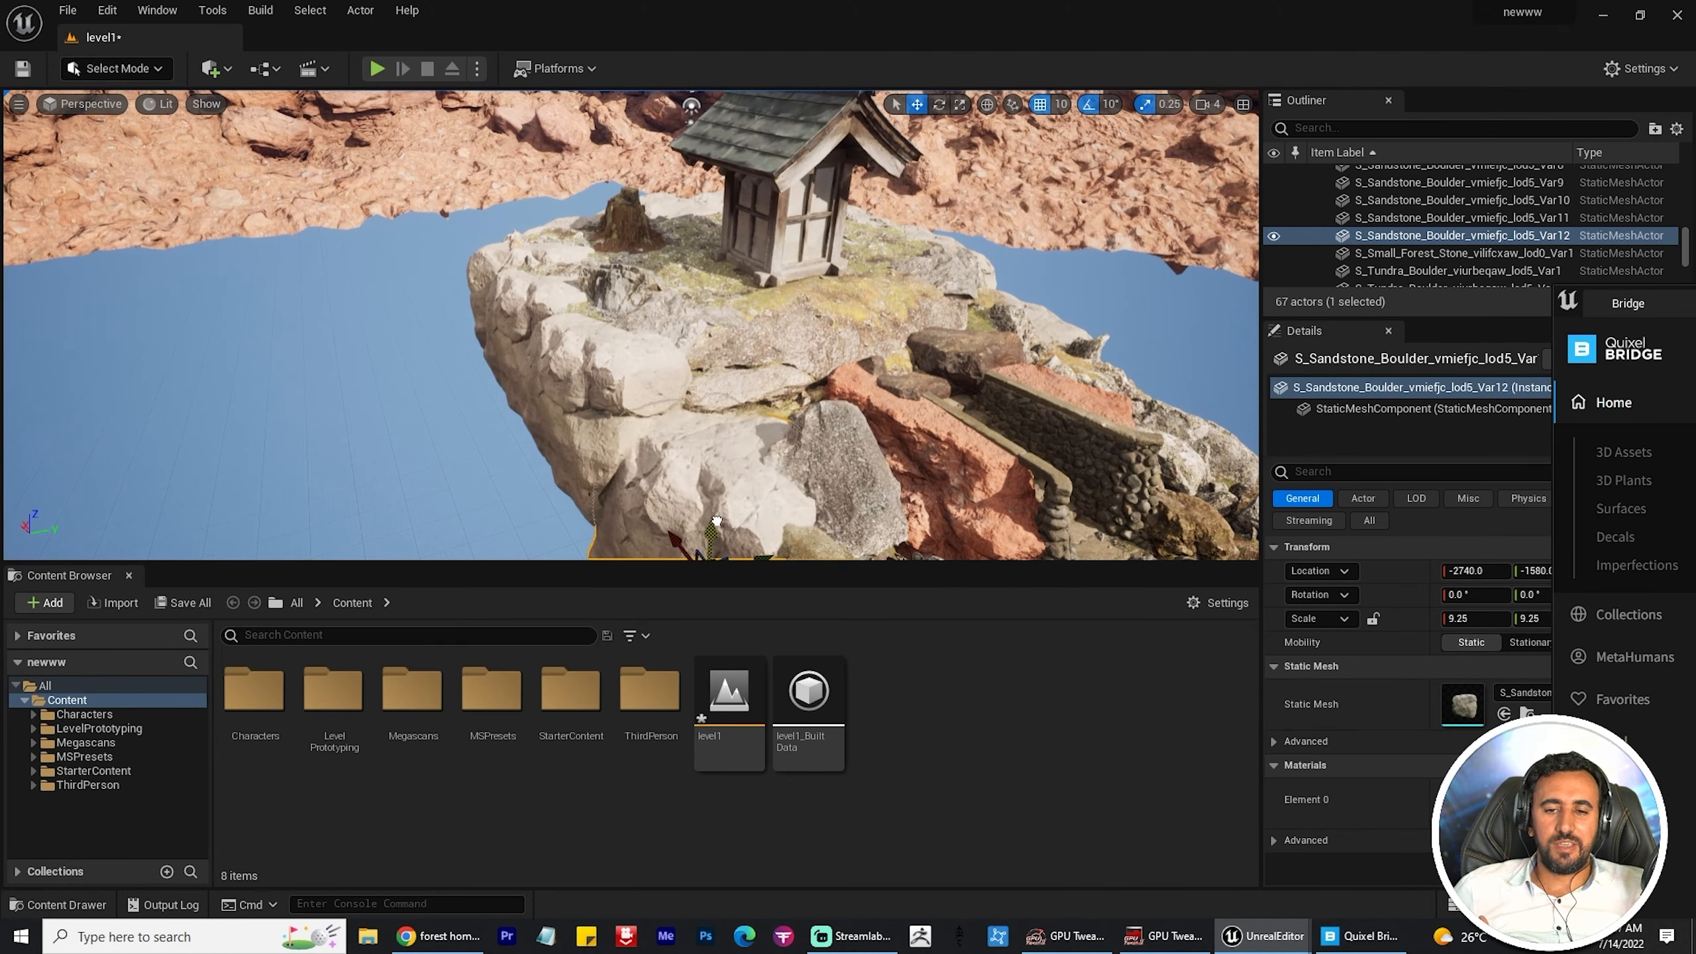
Step: Adjust the 9.25-scale Sandstone Boulder's height and duplicate it to X -3240, Y -1580 under the lower ground
left_click_drag(692, 441, 690, 414)
right_click_drag(690, 413, 748, 412)
left_click_drag(524, 365, 638, 407, "alt")
left_click_drag(712, 350, 718, 401)
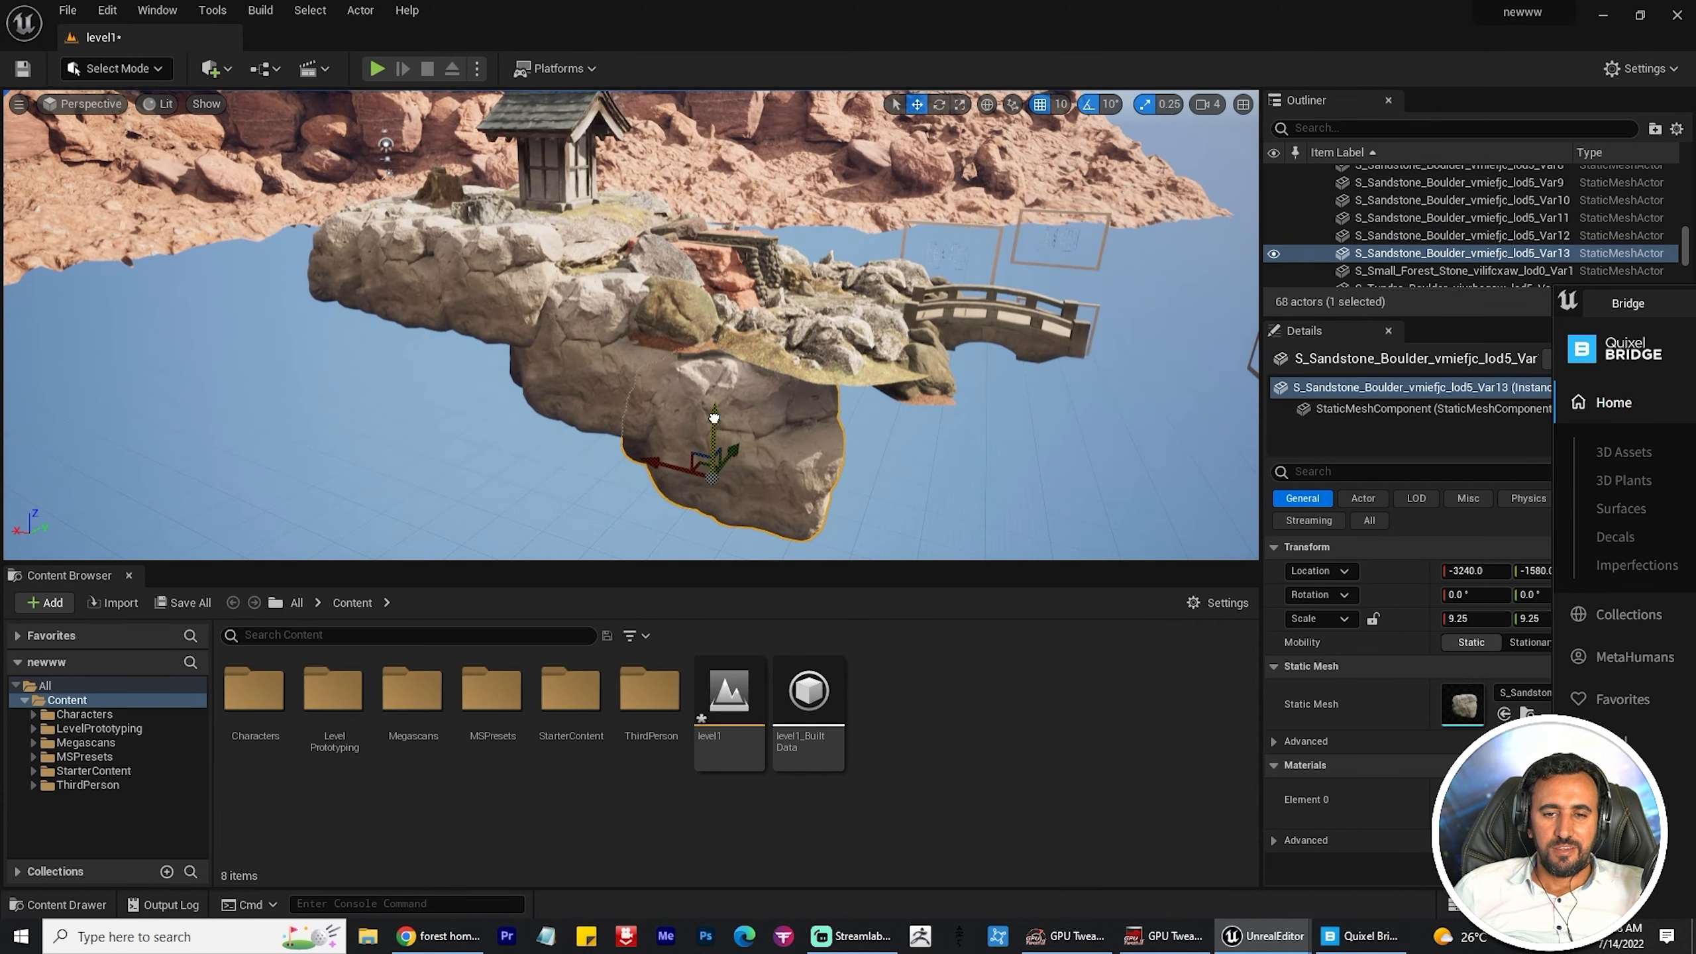
Step: Continue the row of Sandstone Boulder copies under the lower ground toward the bridge
left_click_drag(661, 450, 739, 474, "alt")
right_click_drag(740, 474, 810, 352)
left_click(810, 351)
left_click_drag(810, 351, 554, 275, "alt")
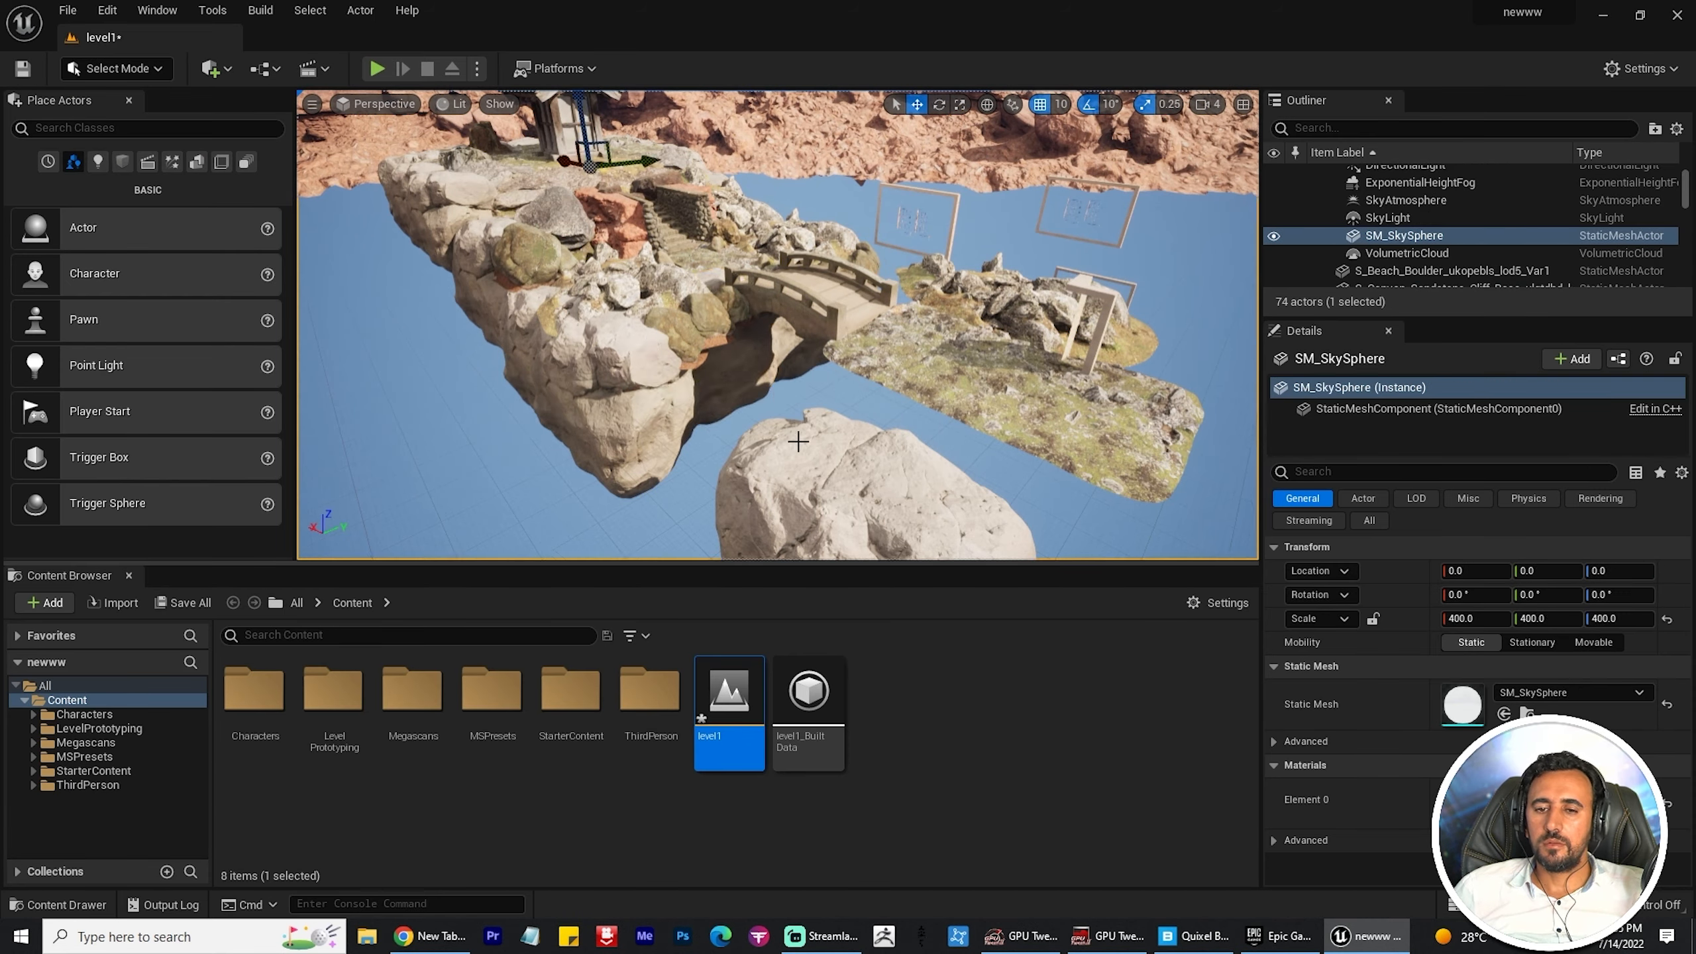
Step: Duplicate a Sandstone Boulder across the gap to X -4340, Y -1450 and raise the one under the bridge end to Z -340
right_click_drag(798, 441, 671, 364)
left_click(671, 364)
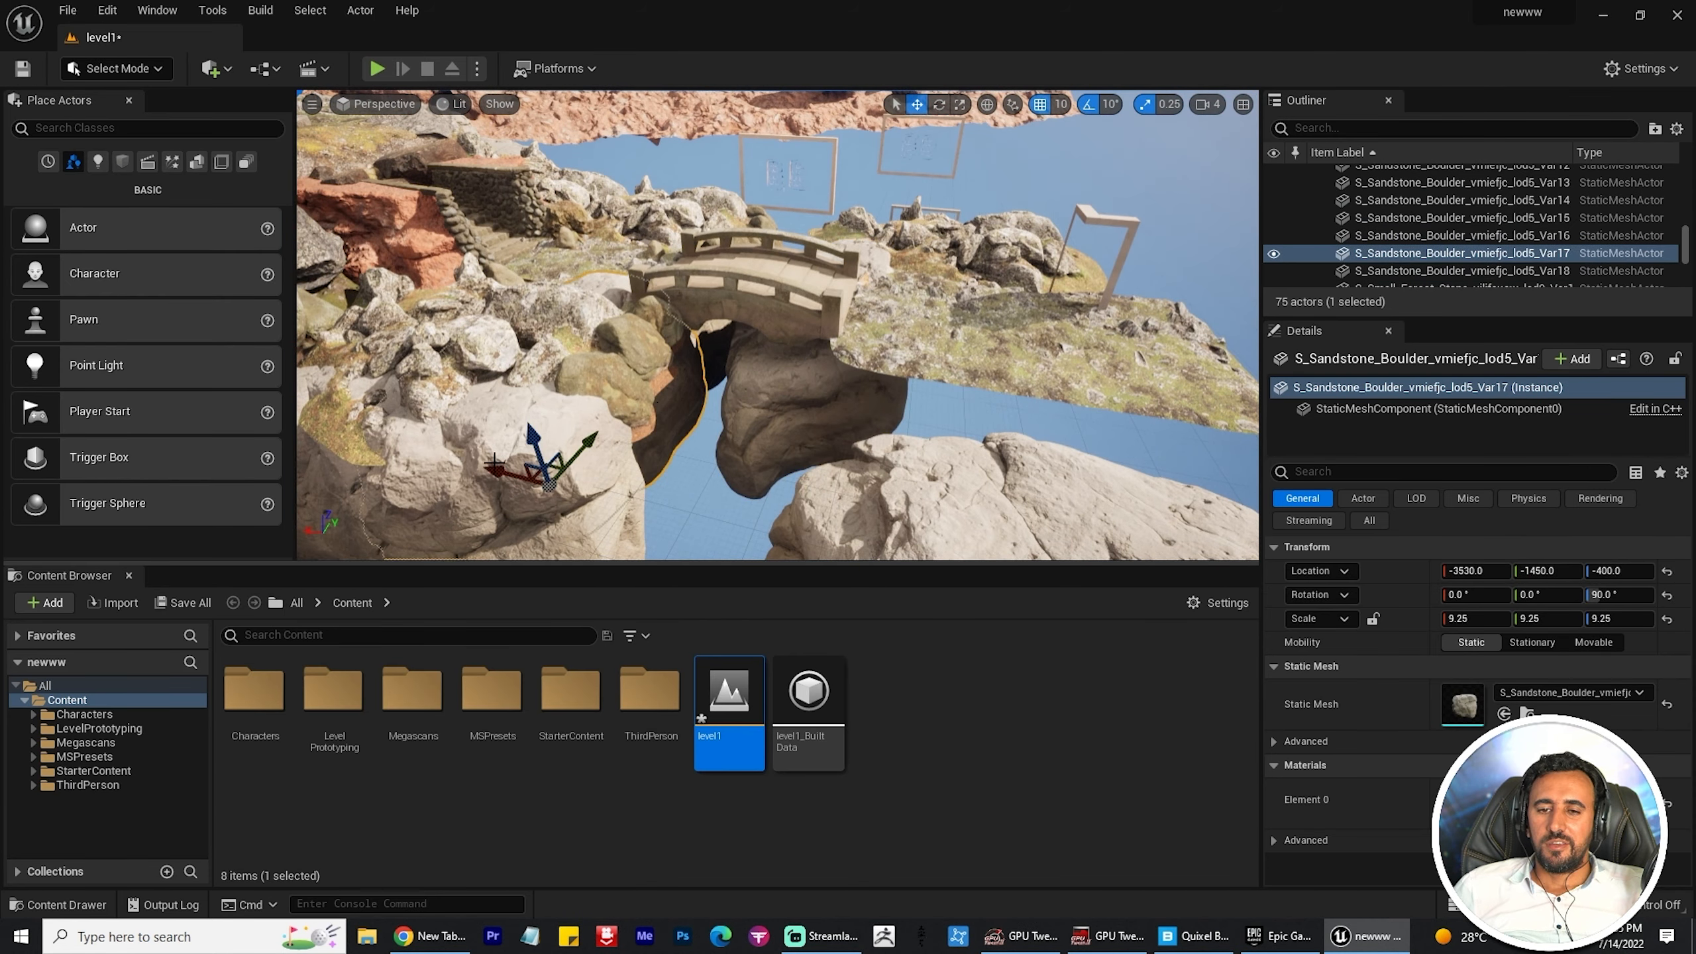
left_click_drag(494, 463, 816, 543, "alt")
left_click_drag(762, 416, 803, 423)
right_click_drag(803, 422, 841, 328)
left_click_drag(877, 367, 877, 345)
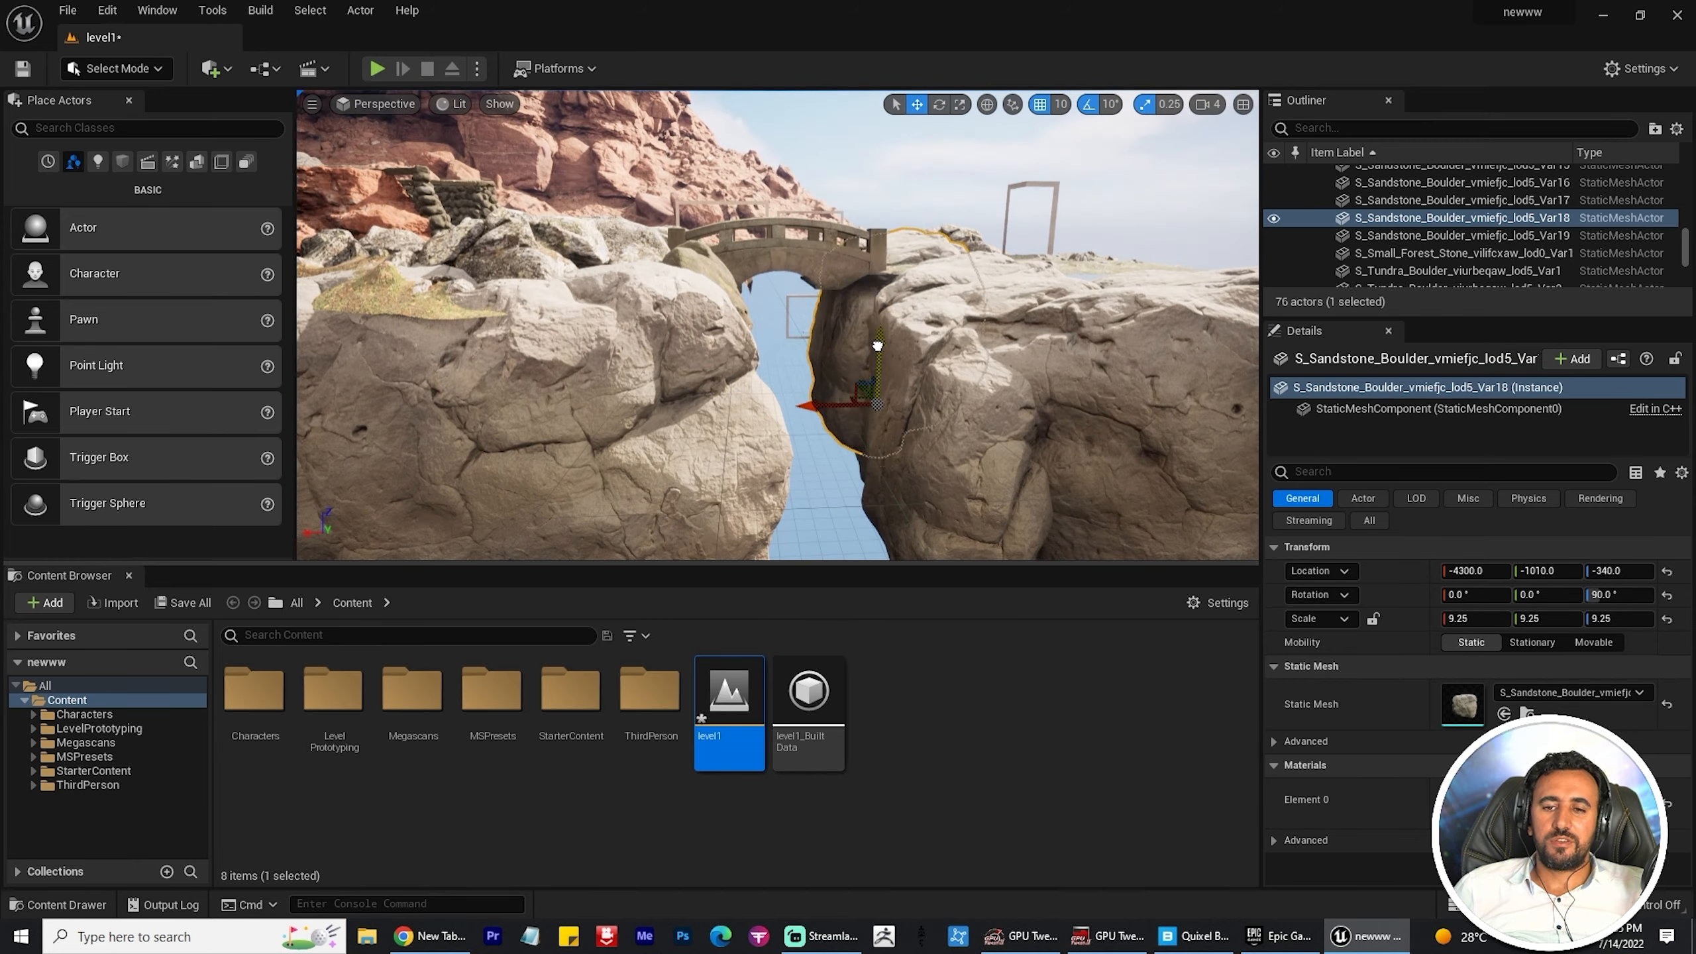
Step: Delete the rocky ground piece beyond the bridge and shift the Sandstone Boulder beside the flat mossy ground
right_click_drag(872, 387, 788, 468)
key("Delete")
left_click(620, 321)
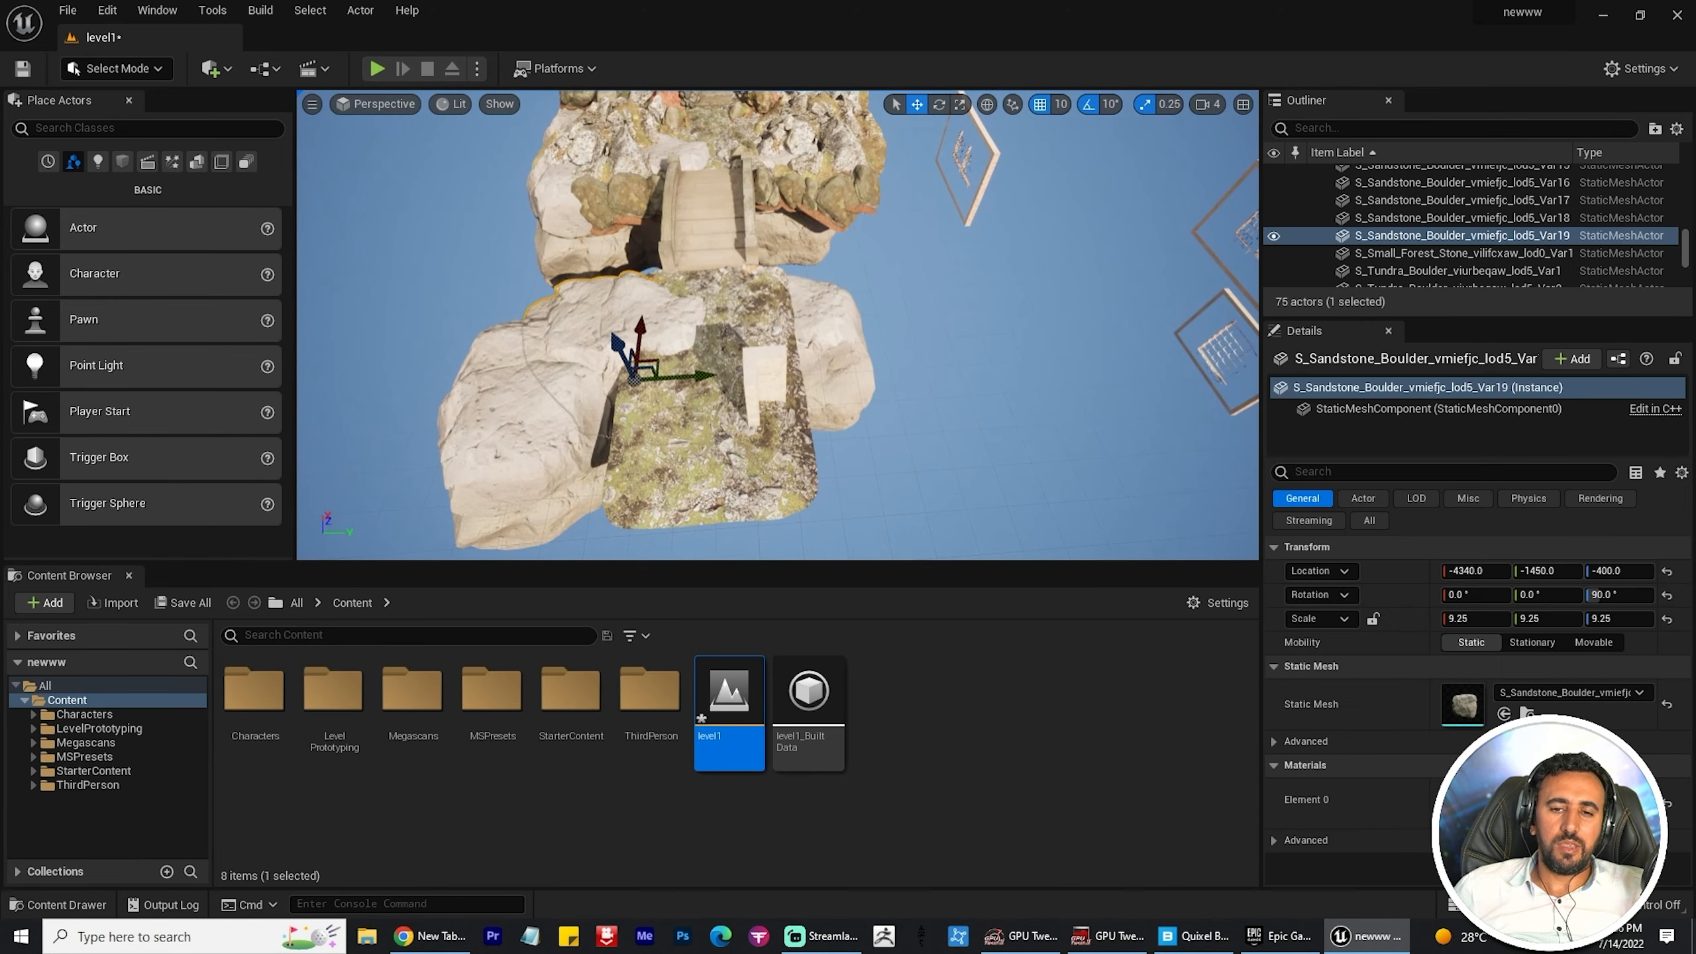
left_click_drag(658, 422, 687, 419)
right_click(681, 434)
left_click(507, 267)
Step: Surround the mossy ground beyond the bridge with two more Sandstone Boulders, the second rotated to 80° at X -4830, Y -1300
right_click_drag(681, 414, 758, 354)
left_click(758, 354)
left_click_drag(756, 341, 756, 321)
left_click_drag(808, 316, 659, 378, "alt")
left_click_drag(659, 378, 868, 462, "alt")
left_click_drag(868, 461, 872, 524, "alt")
key("e")
left_click_drag(823, 452, 792, 446)
left_click_drag(946, 363, 935, 508, "alt")
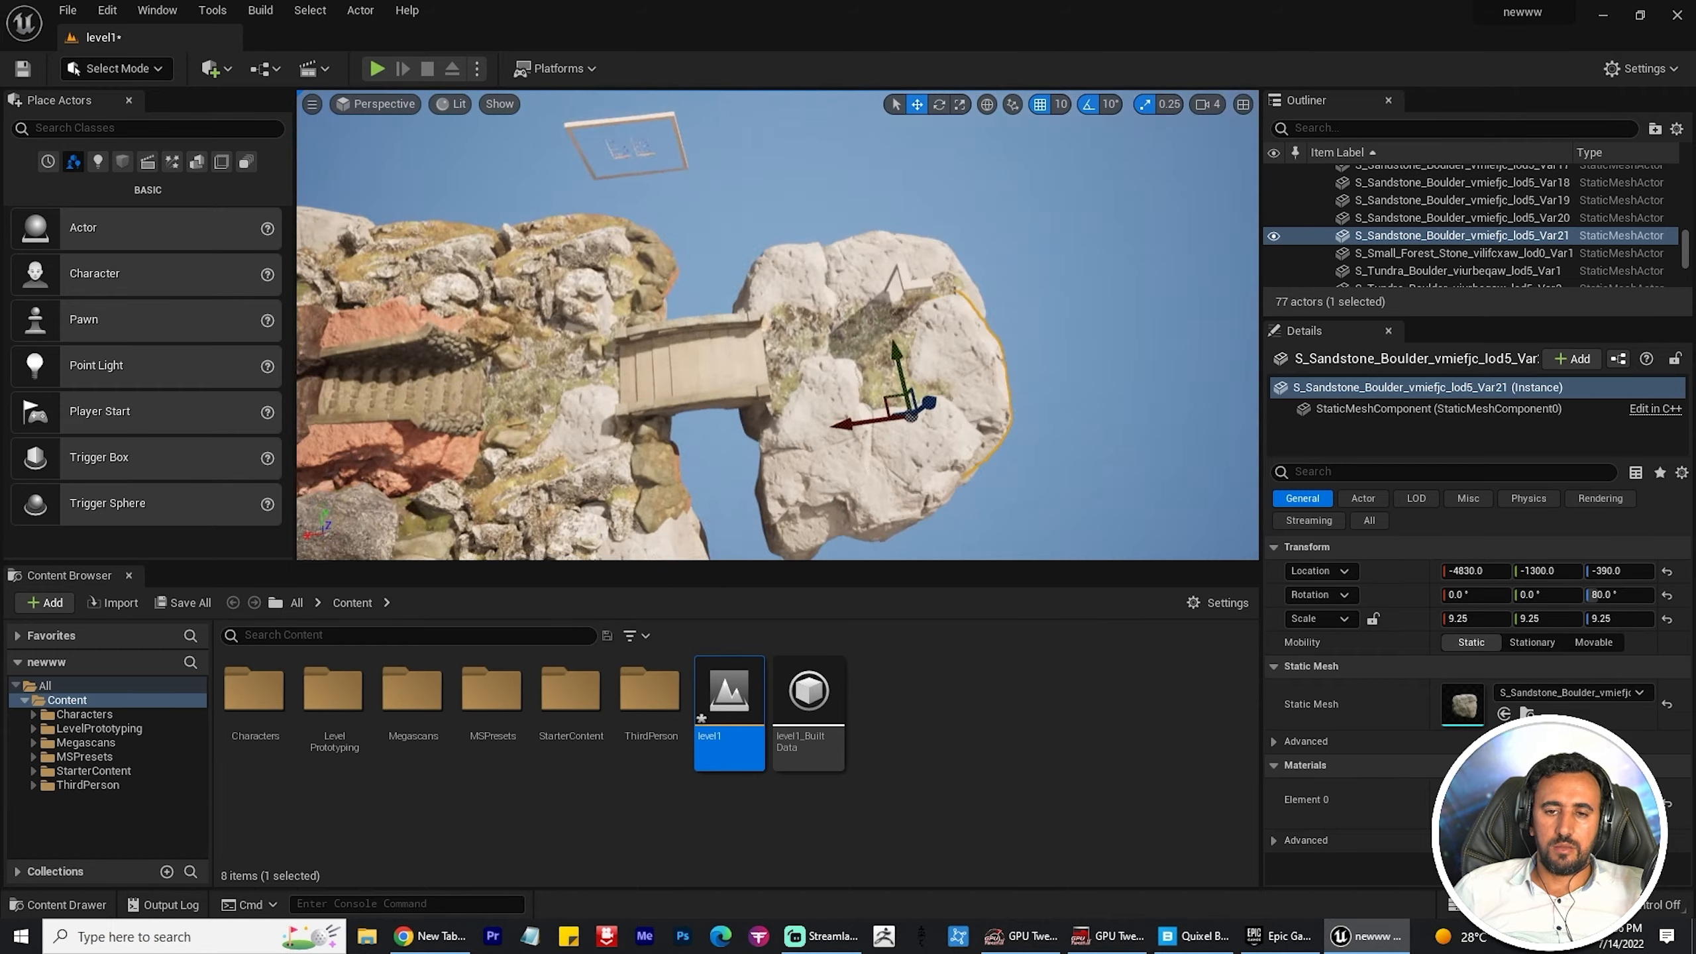
Step: Duplicate a Tundra Mossy Boulder at scale 0.5 to the far bridge end at about X -4282, Y -1049
right_click_drag(935, 507, 667, 320)
left_click(571, 215)
left_click_drag(955, 229, 995, 324)
left_click_drag(995, 324, 1105, 399, "alt")
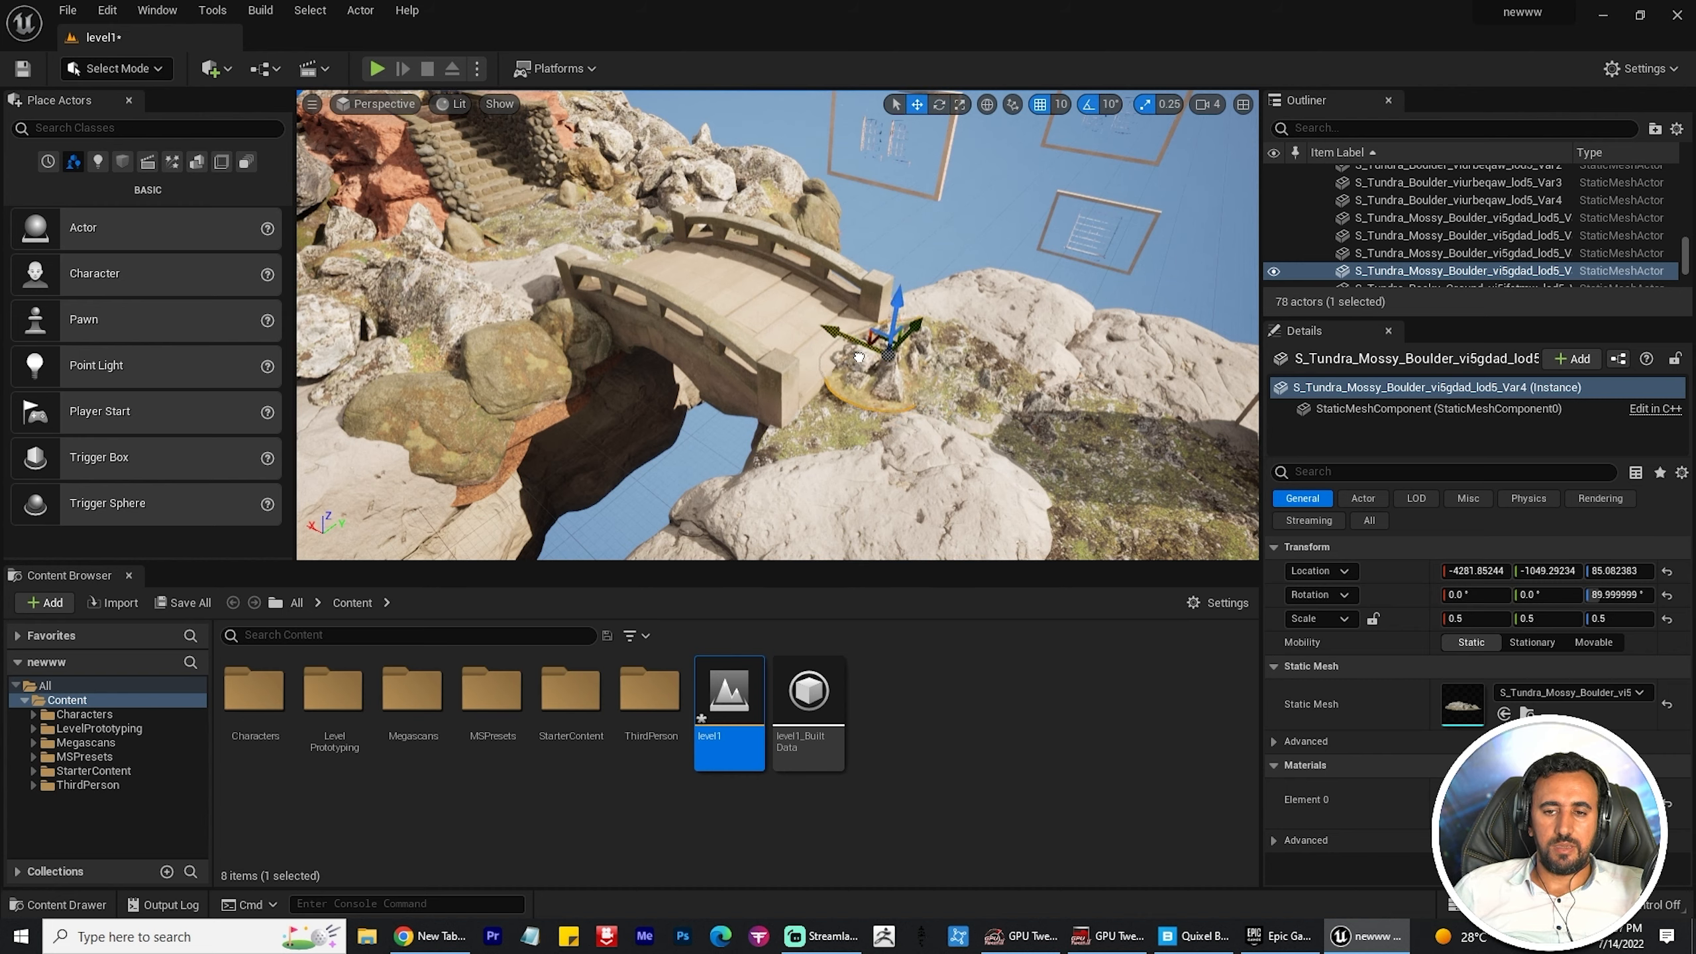
Step: Adjust the small Tundra Mossy Boulder at the far bridge end and add a second one nearby
right_click_drag(859, 358, 782, 327)
left_click_drag(777, 307, 707, 361)
left_click(935, 427)
right_click_drag(935, 427, 668, 395)
Step: Copy a Mossy Forest Boulder to the far bridge abutment at X -4190, Y -1420 and rotate it
left_click(665, 394)
right_click_drag(810, 422, 861, 468)
key("e")
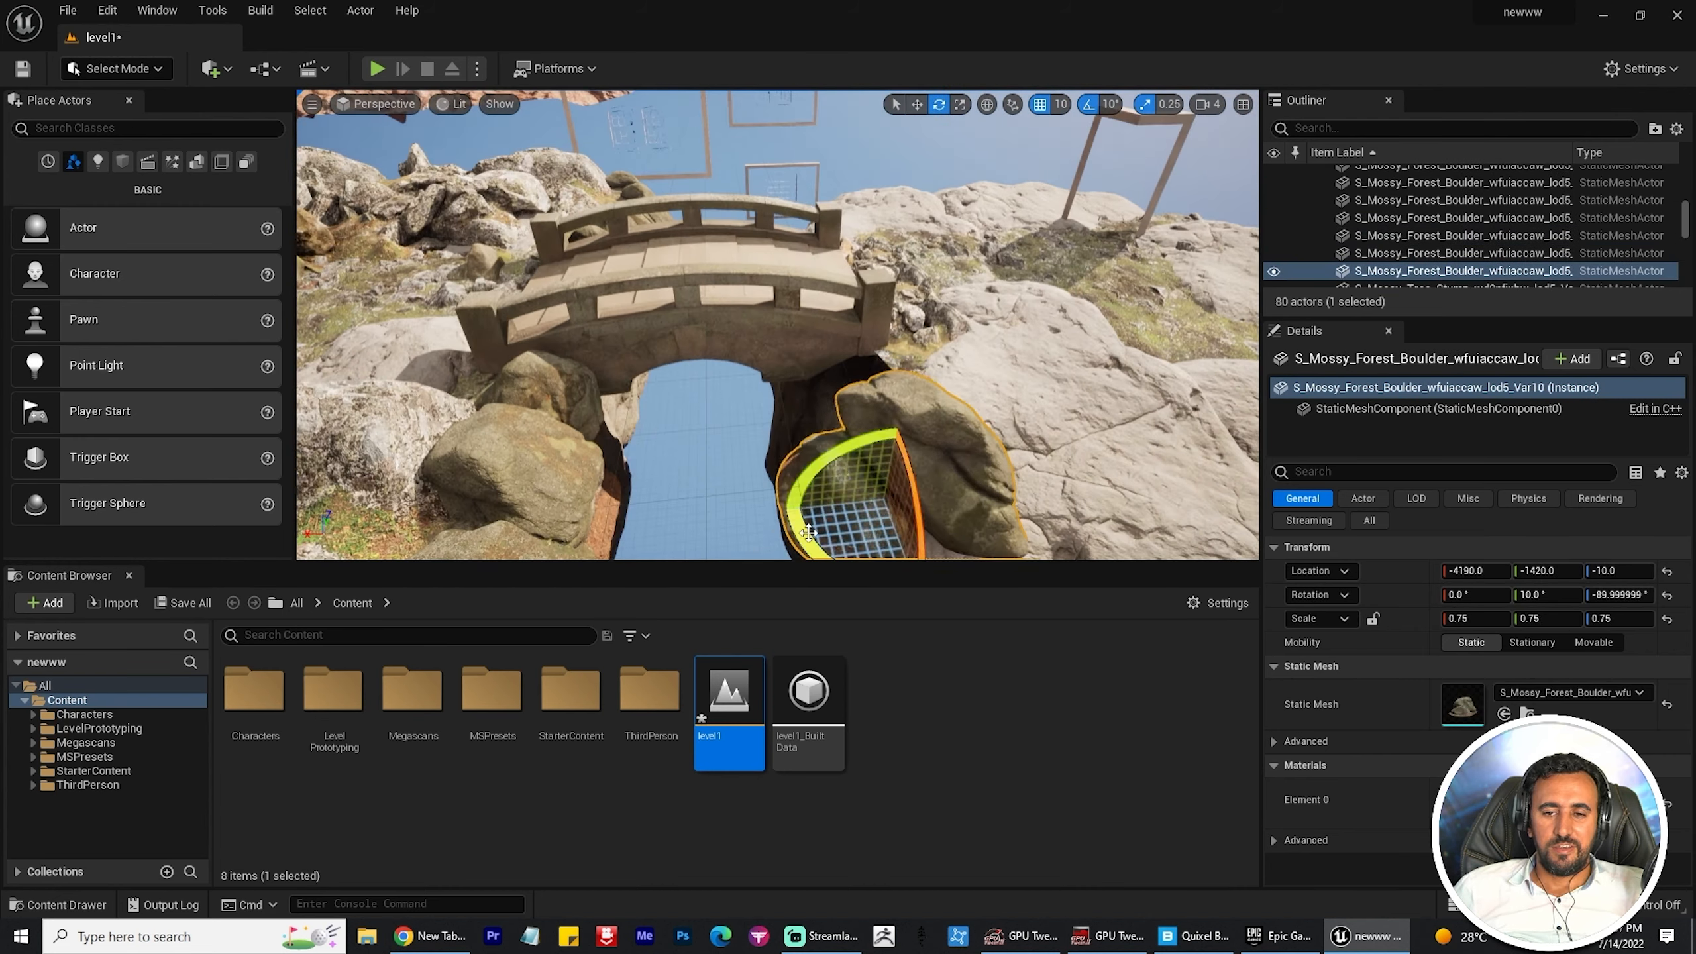
left_click_drag(895, 534, 815, 522)
Step: Tuck the rotated Mossy Forest Boulder under the far bridge end near X -4270, Y -1310, Z -70
key("w")
right_click_drag(868, 467, 972, 428)
left_click_drag(973, 393, 883, 343)
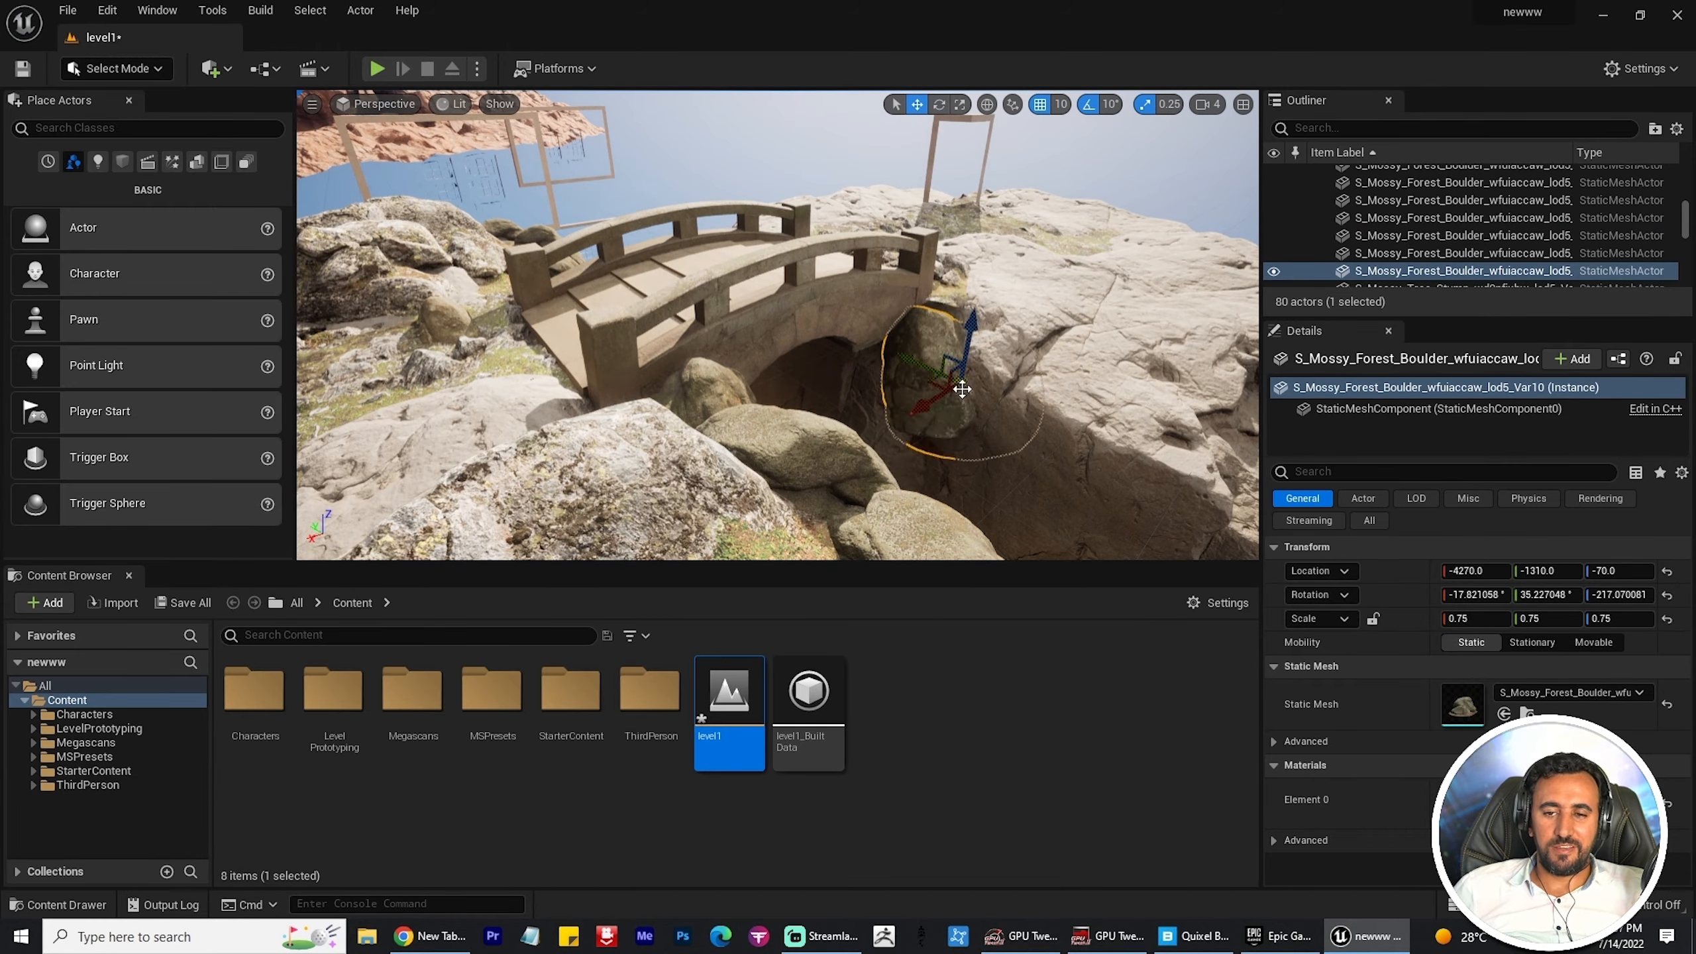
left_click_drag(961, 389, 936, 379)
mouse_move(937, 378)
right_mouse_down()
mouse_move(888, 442)
mouse_move(941, 401)
right_mouse_up()
Step: Duplicate the Mossy Forest Boulder under the far bridge end to X -4240, Y -1240, Z -50 and rotate the copy
left_click_drag(941, 401, 888, 400, "alt")
mouse_move(888, 401)
right_mouse_down()
mouse_move(861, 434)
mouse_move(919, 404)
mouse_move(868, 407)
mouse_move(895, 361)
mouse_move(888, 401)
right_mouse_up()
key("e")
left_click_drag(887, 401, 871, 468)
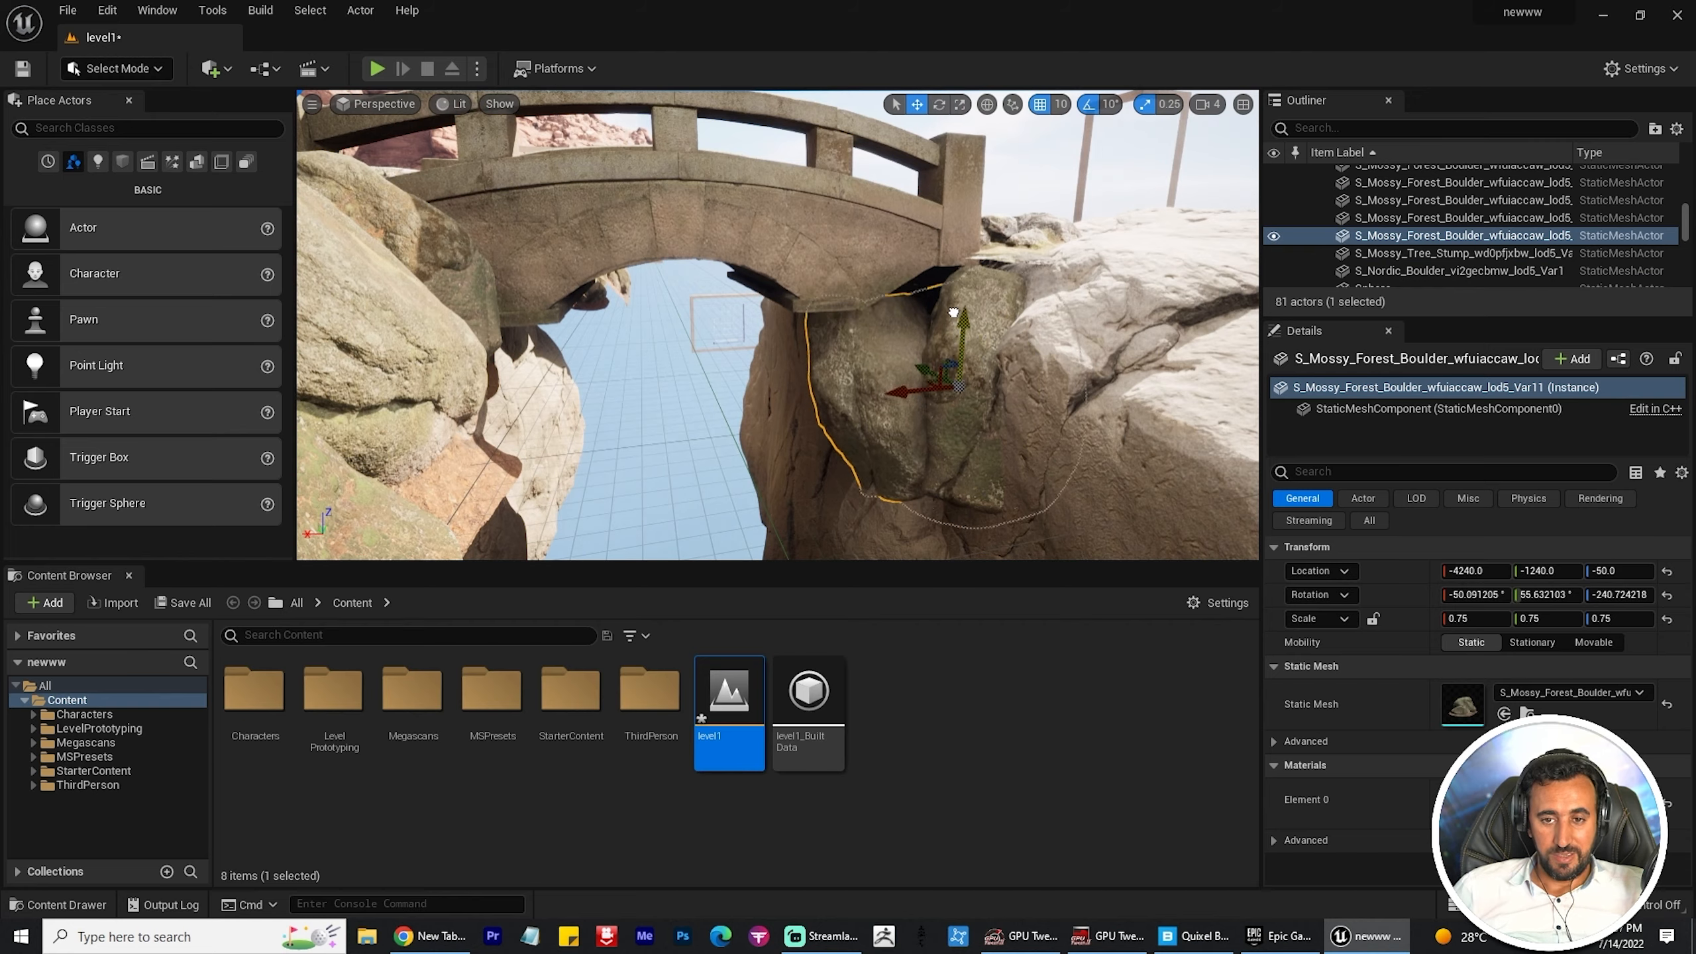
Step: Fine-tune the position of the copied Mossy Forest Boulder beneath the far end of the stone bridge
left_click_drag(954, 312, 955, 298)
right_click_drag(955, 298, 928, 388)
left_click_drag(885, 447, 847, 450)
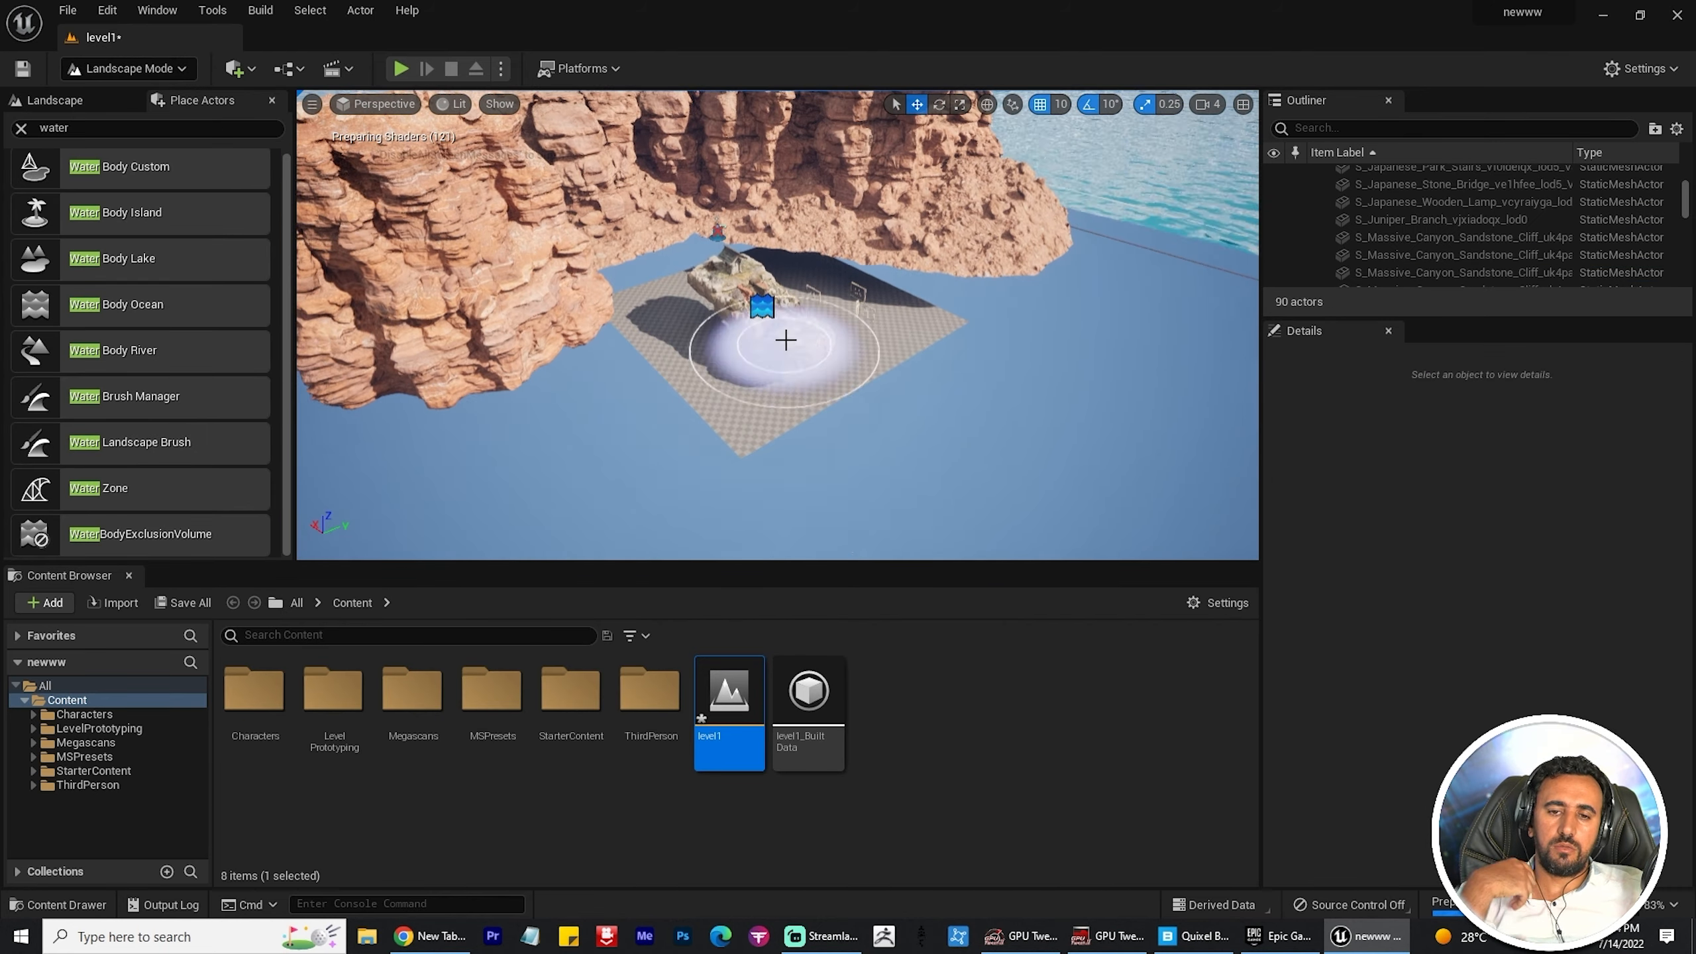
Step: Select the ocean water body around the islands and scale it to -0.25 on X and Y
right_click_drag(784, 340, 762, 324)
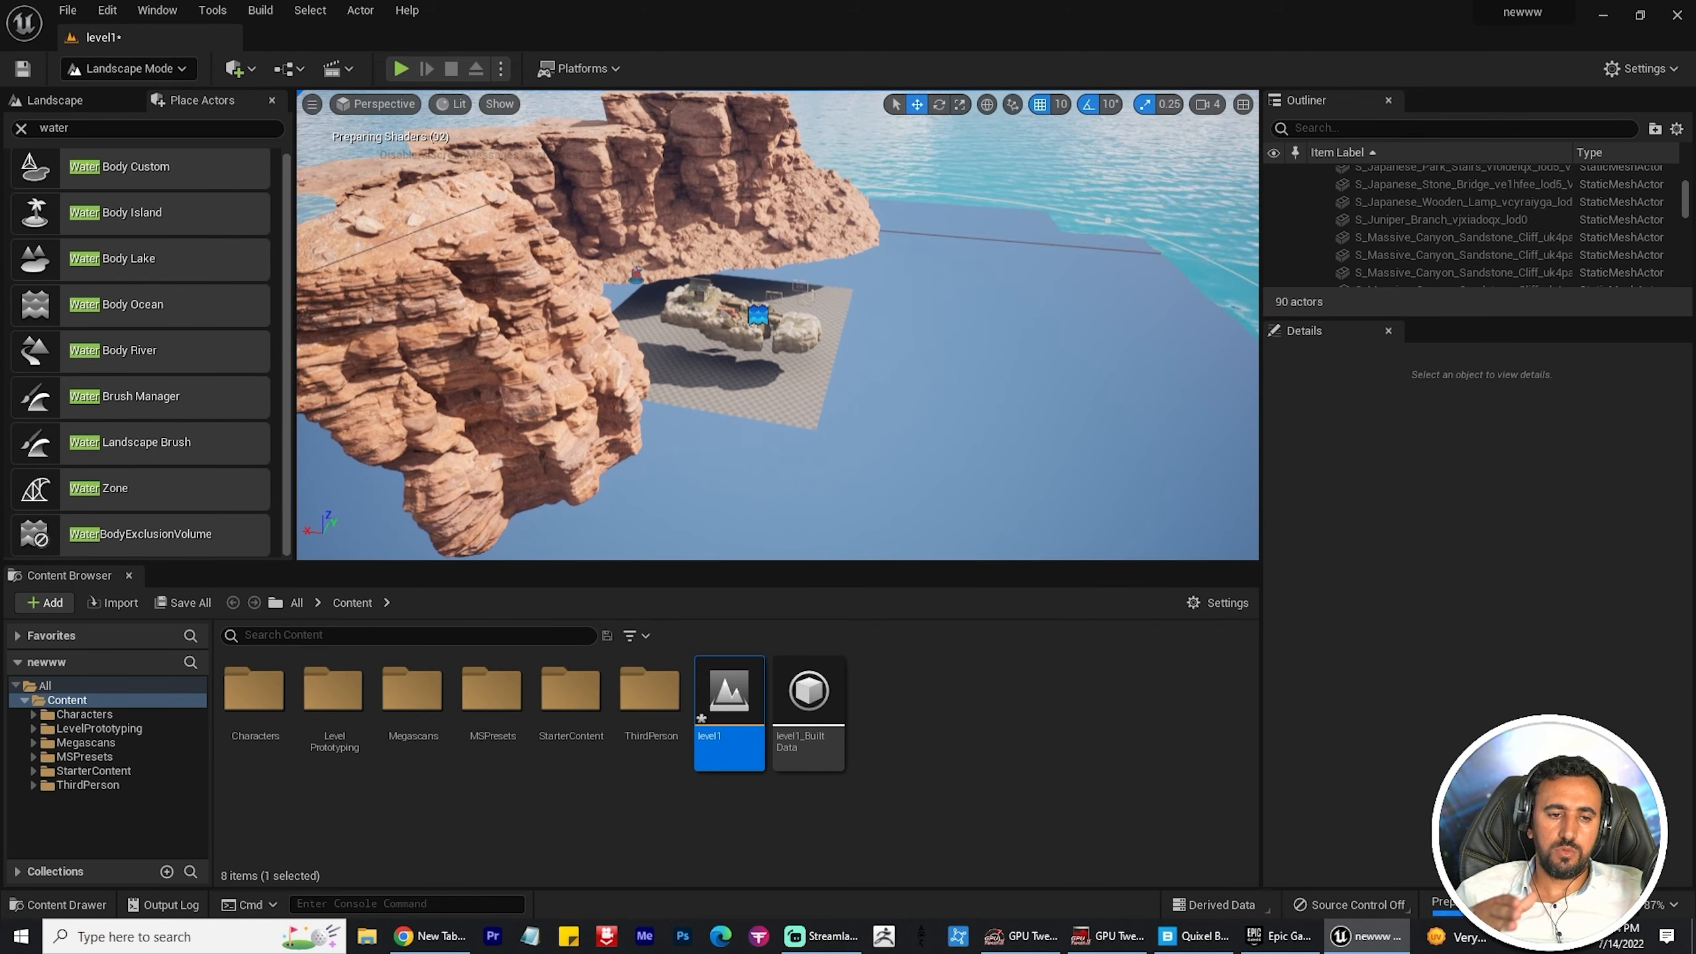
right_click_drag(1052, 407, 1053, 409)
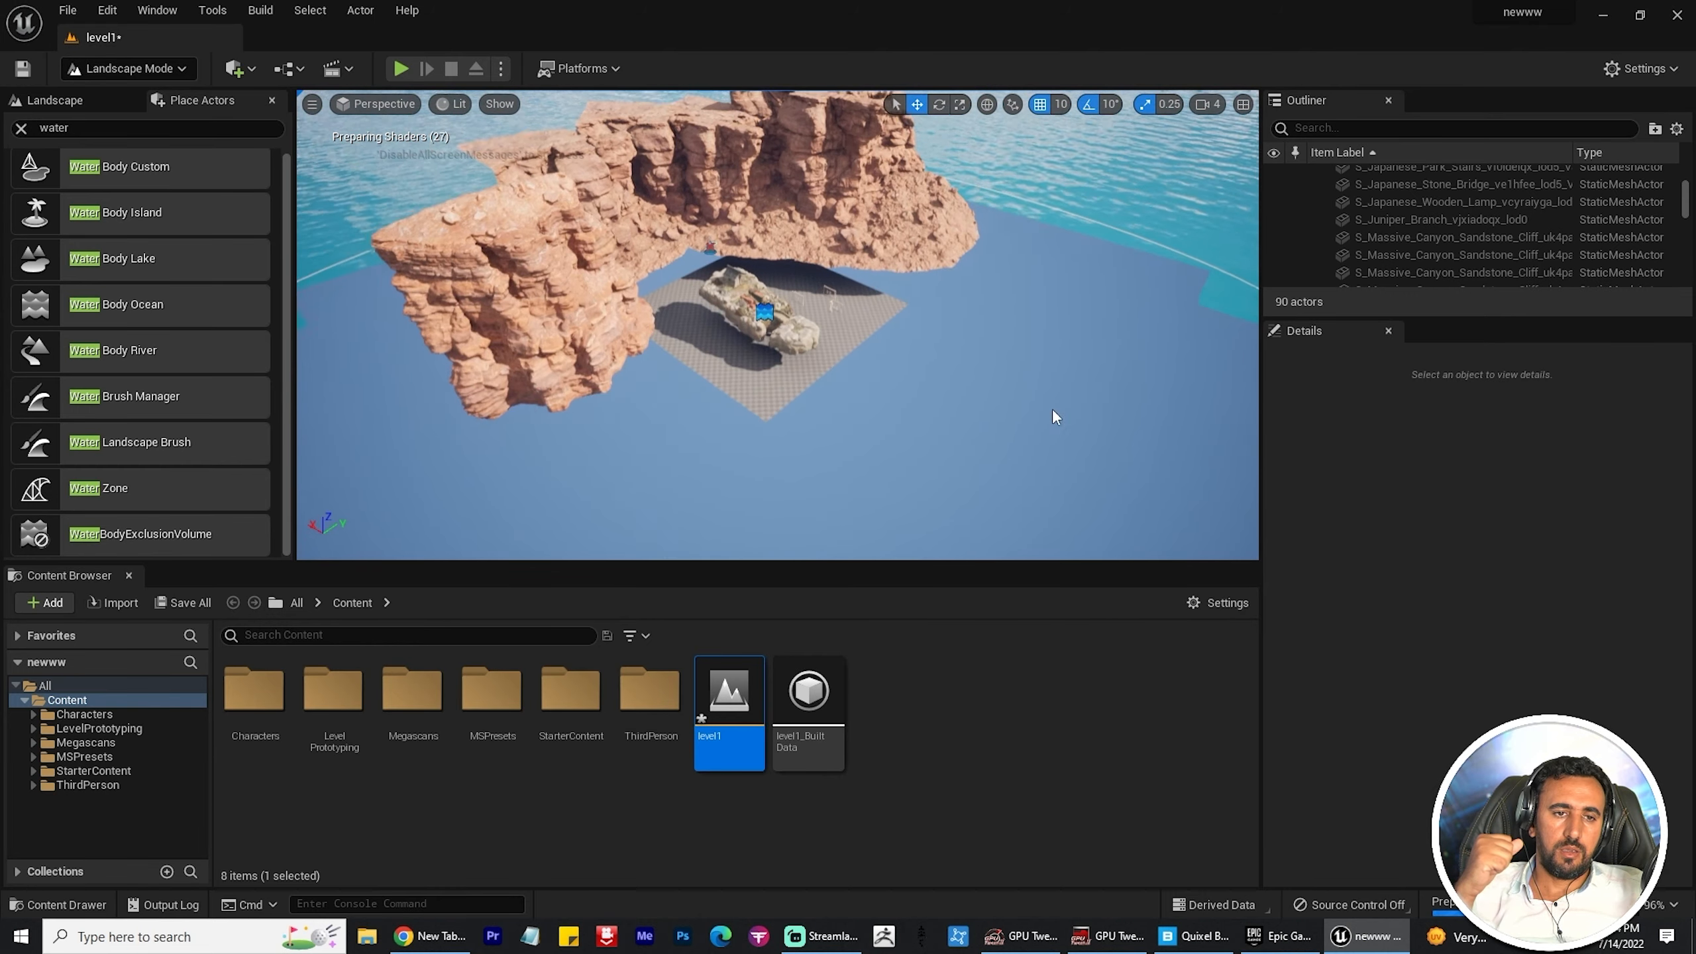
scroll(1051, 393, "down", 8)
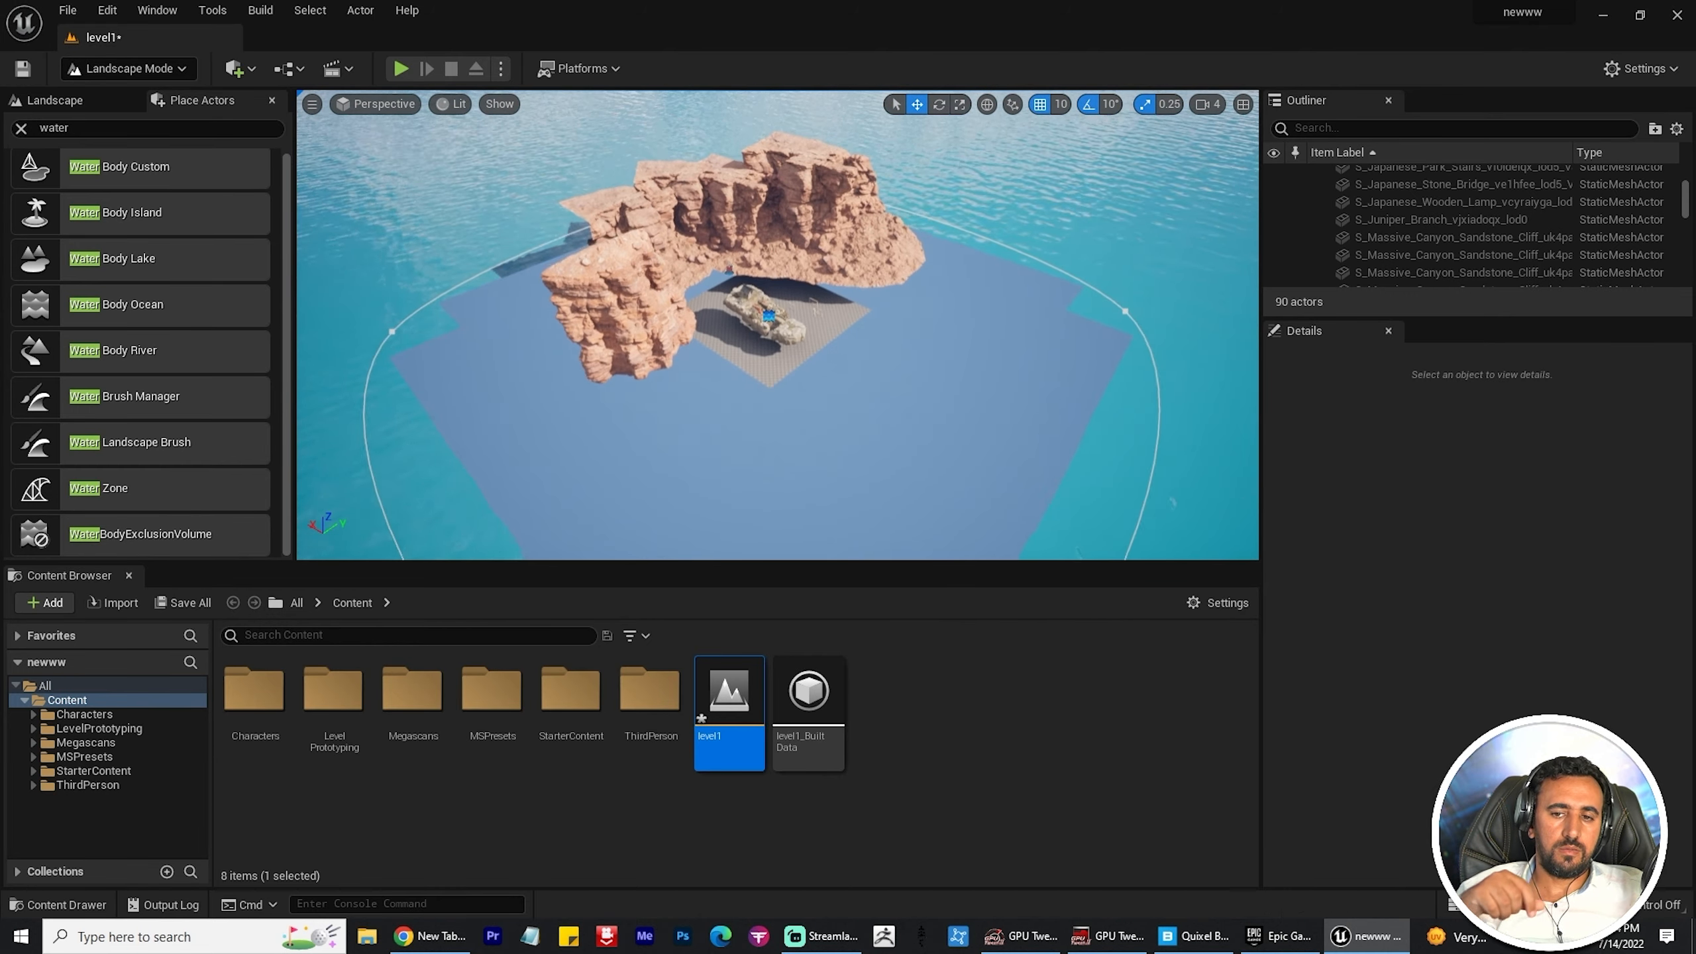
left_click_drag(1052, 390, 1069, 434, "alt")
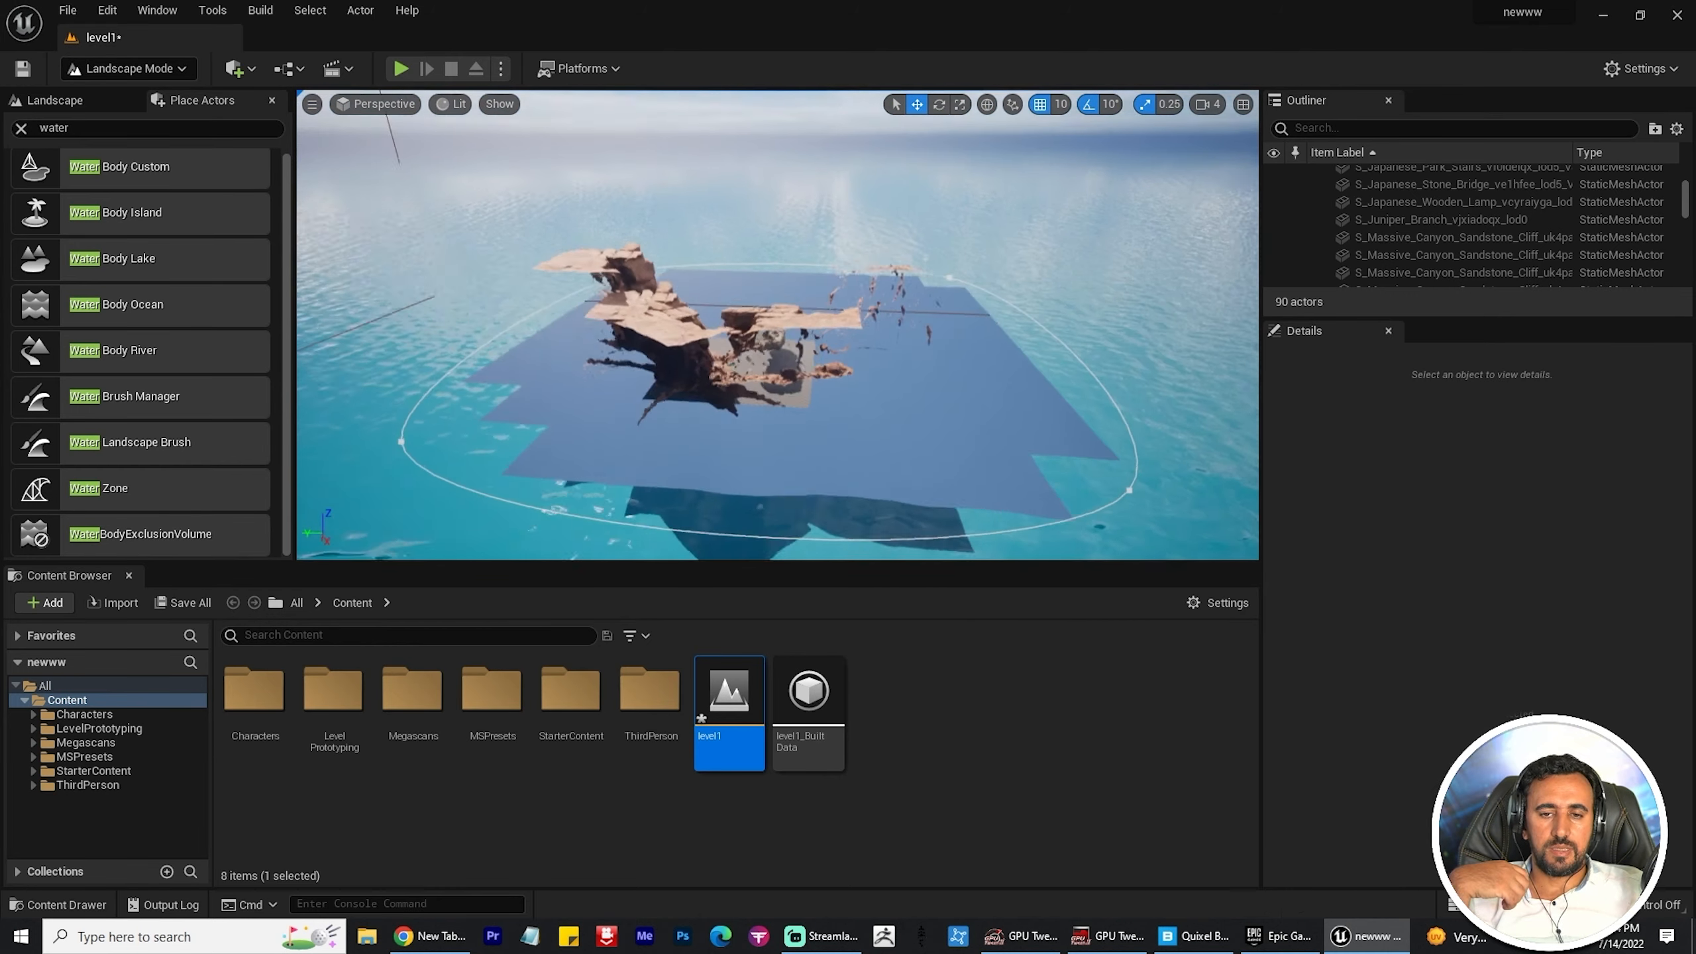
left_click_drag(1130, 493, 1107, 494, "alt")
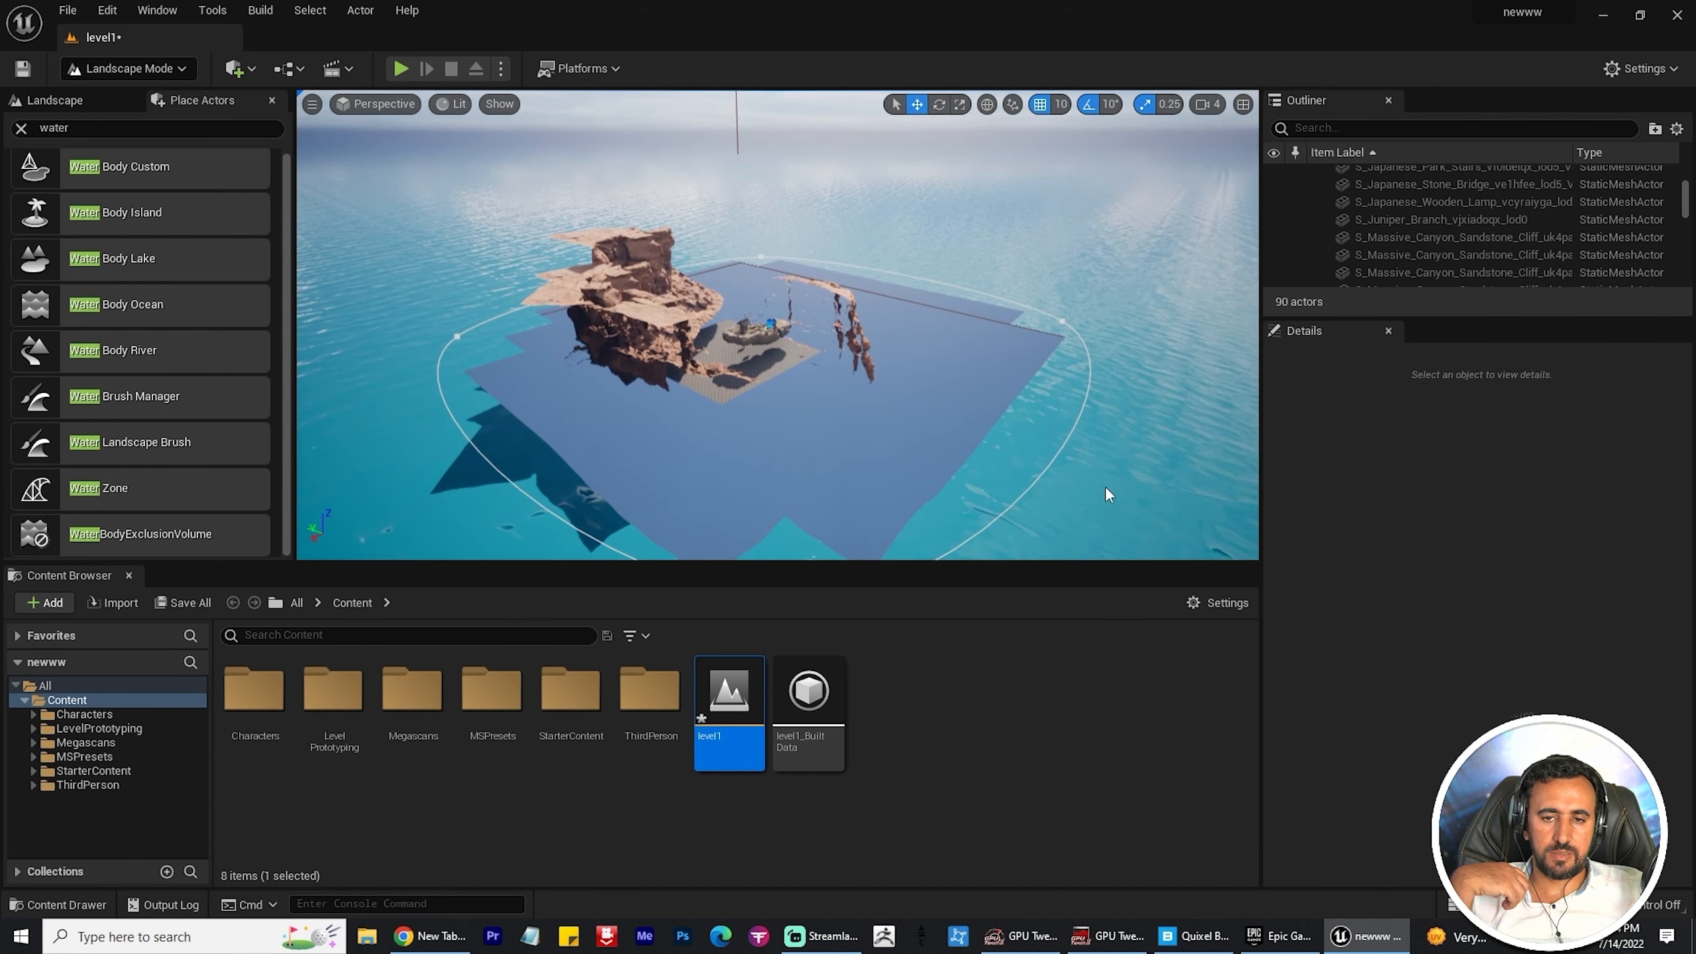
left_click(1049, 320)
left_click_drag(792, 337, 708, 357)
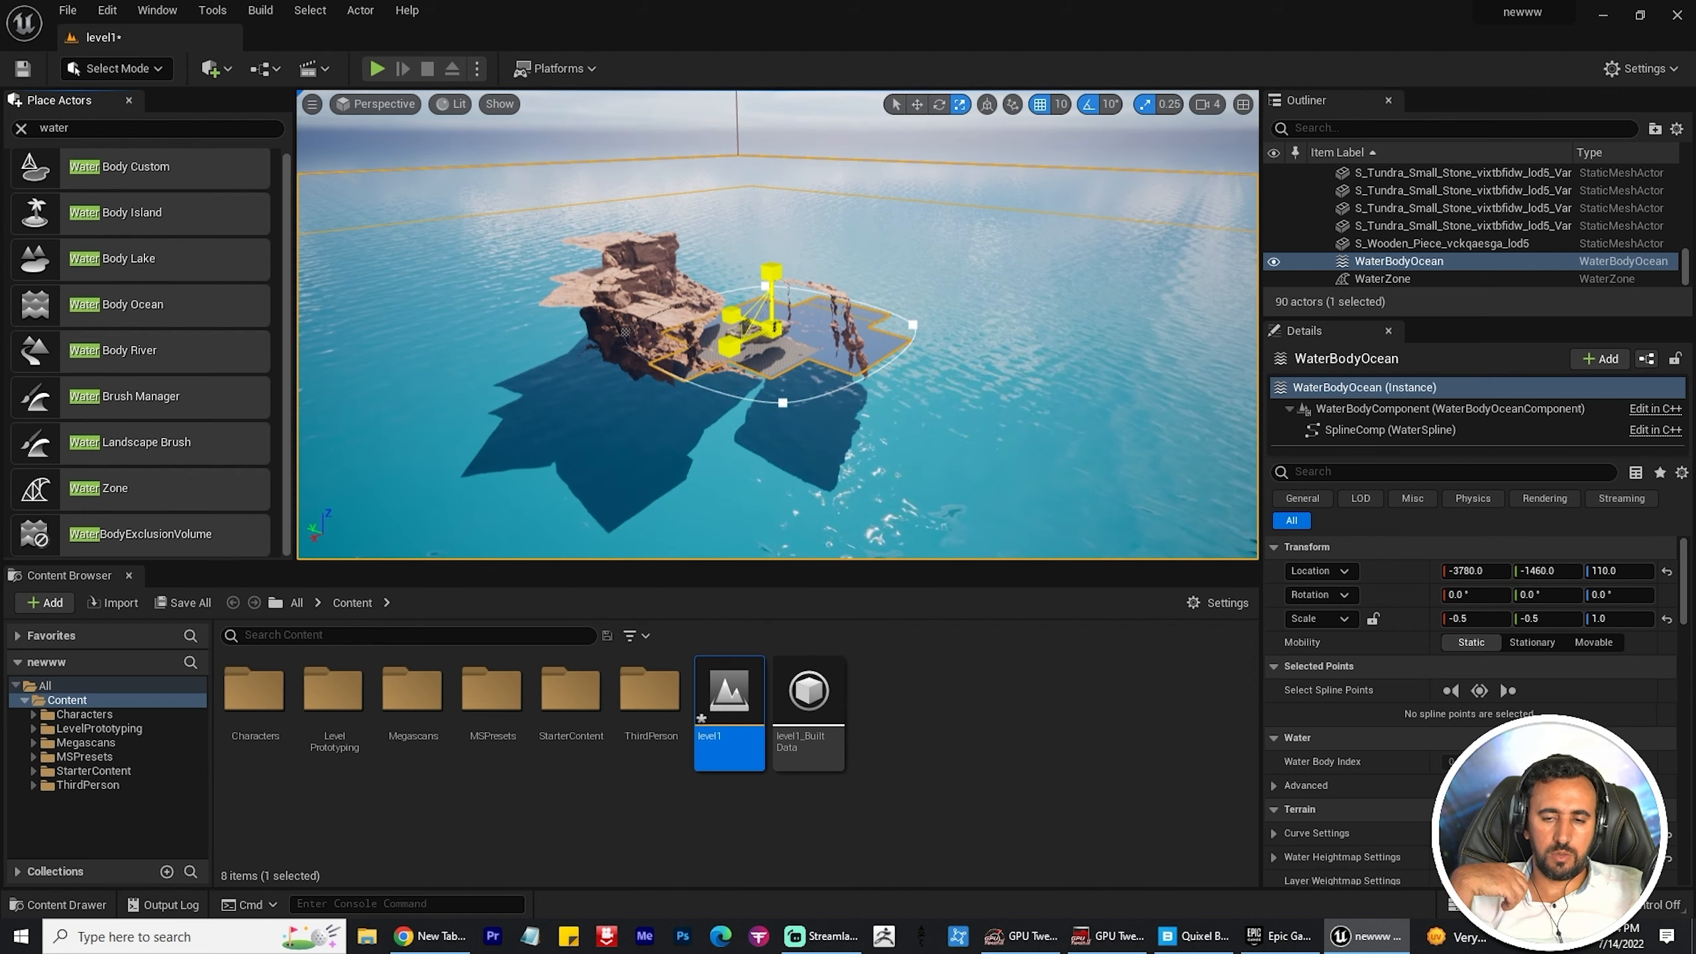
key("f")
left_click_drag(884, 390, 755, 381, "alt")
scroll(884, 390, "down", 4)
scroll(884, 390, "up", 4)
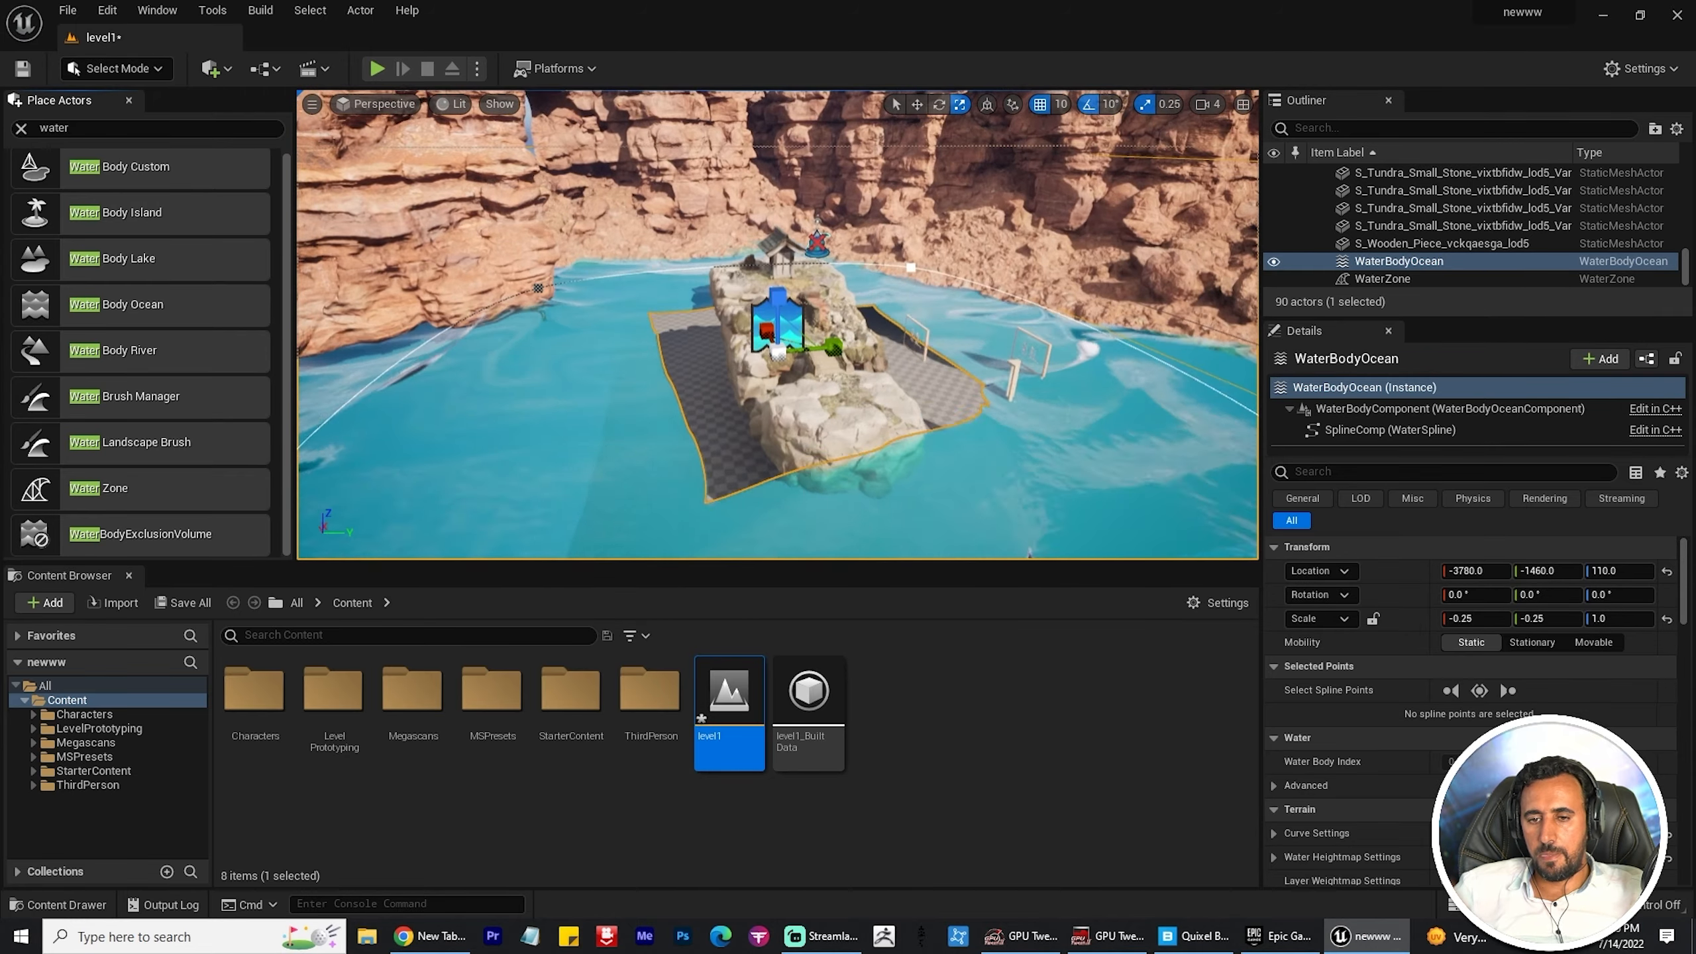
Step: Stretch the ocean along Y until the water covers the checkered ground around the islands
left_click_drag(884, 390, 855, 395, "alt")
left_click_drag(779, 353, 898, 350, "alt")
left_click_drag(829, 354, 868, 354, "alt")
Step: Switch the ocean's waves source to Gerstner Water Waves and back to Water Waves Asset Reference, leaving the waves asset at None
scroll(1271, 784, "down", 6)
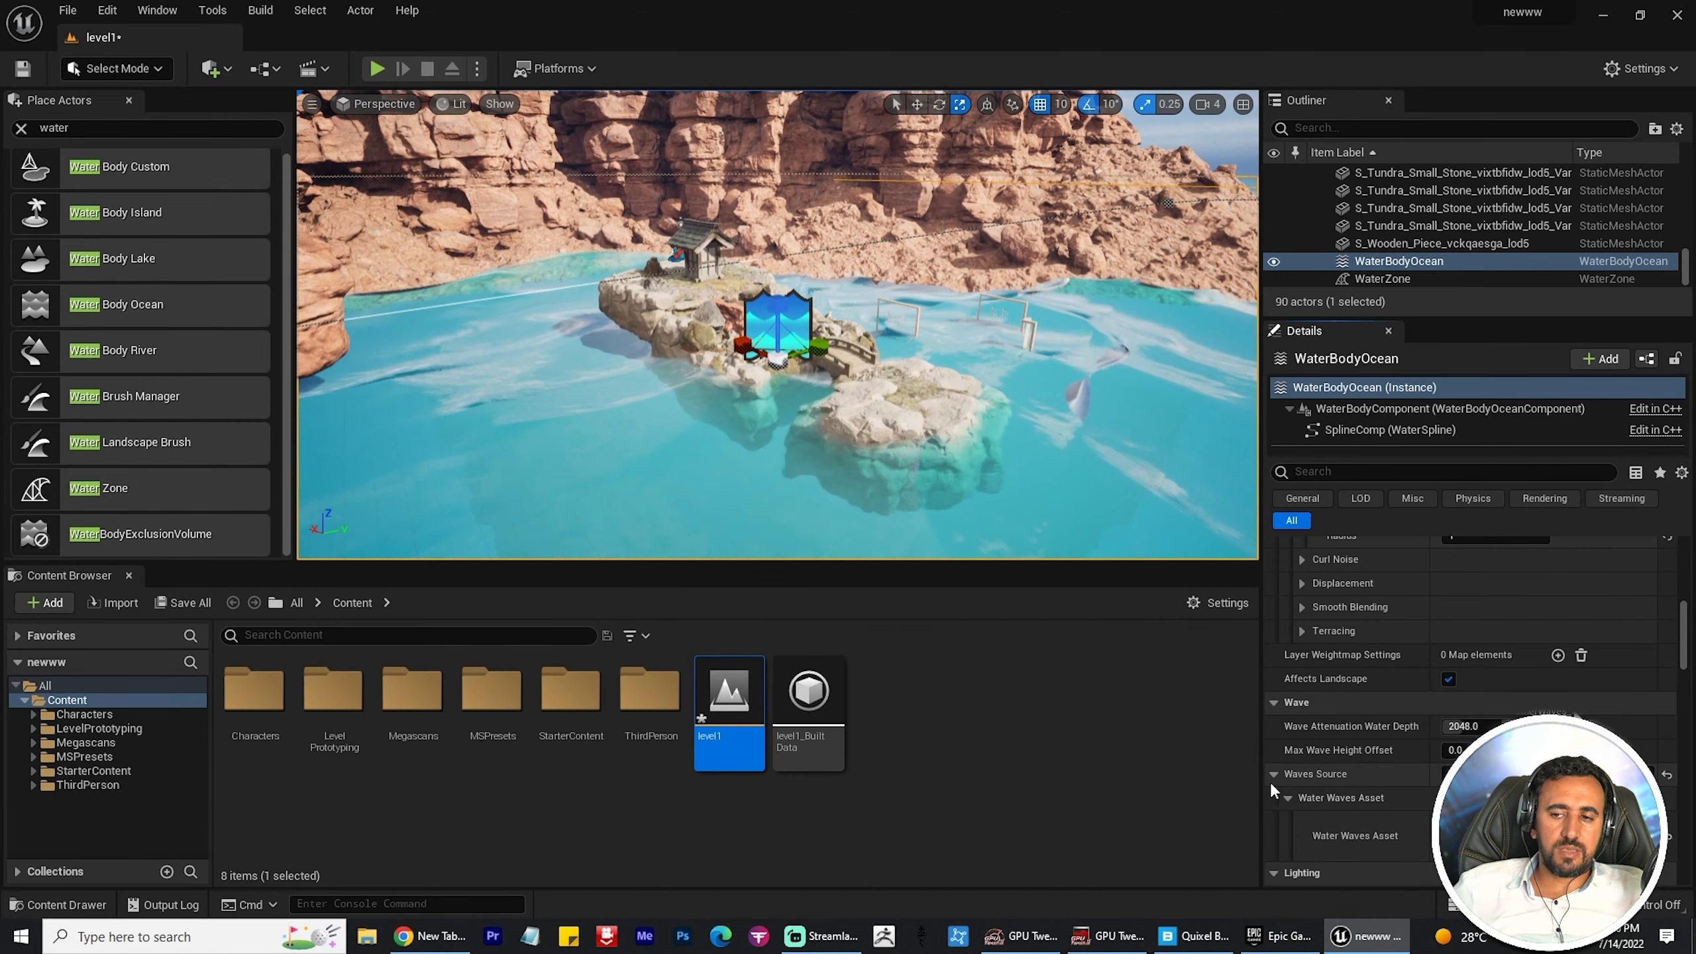
scroll(1269, 783, "down", 3)
left_click(1570, 710)
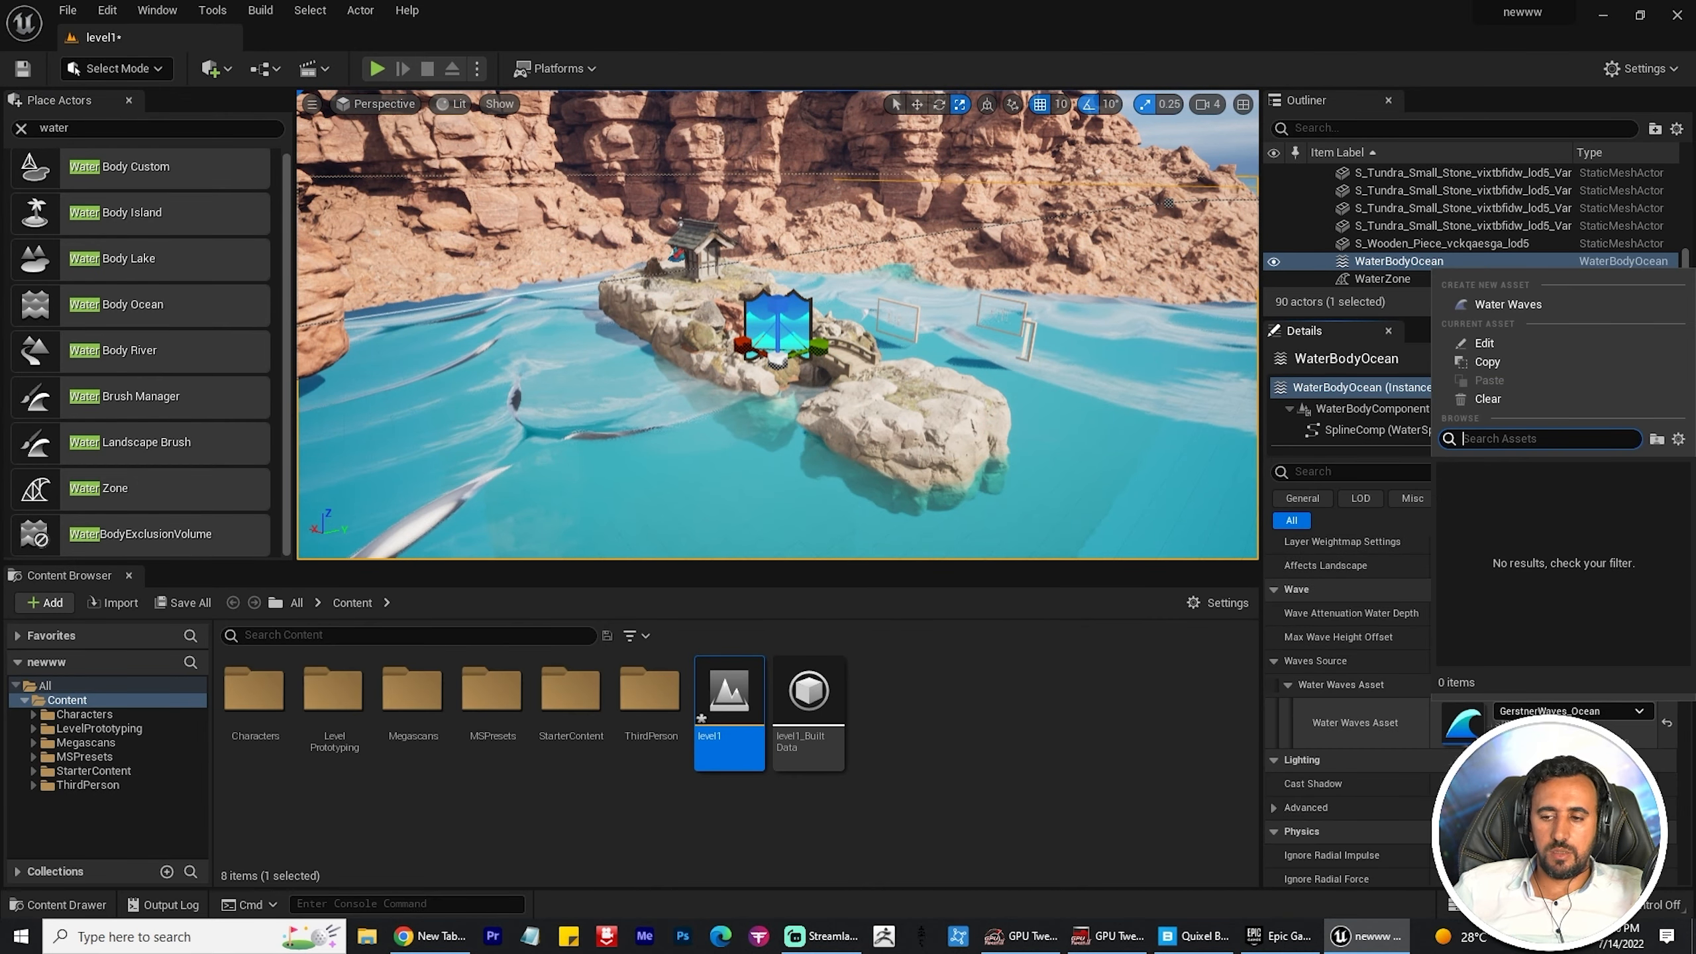
left_click(1574, 713)
left_click(1532, 660)
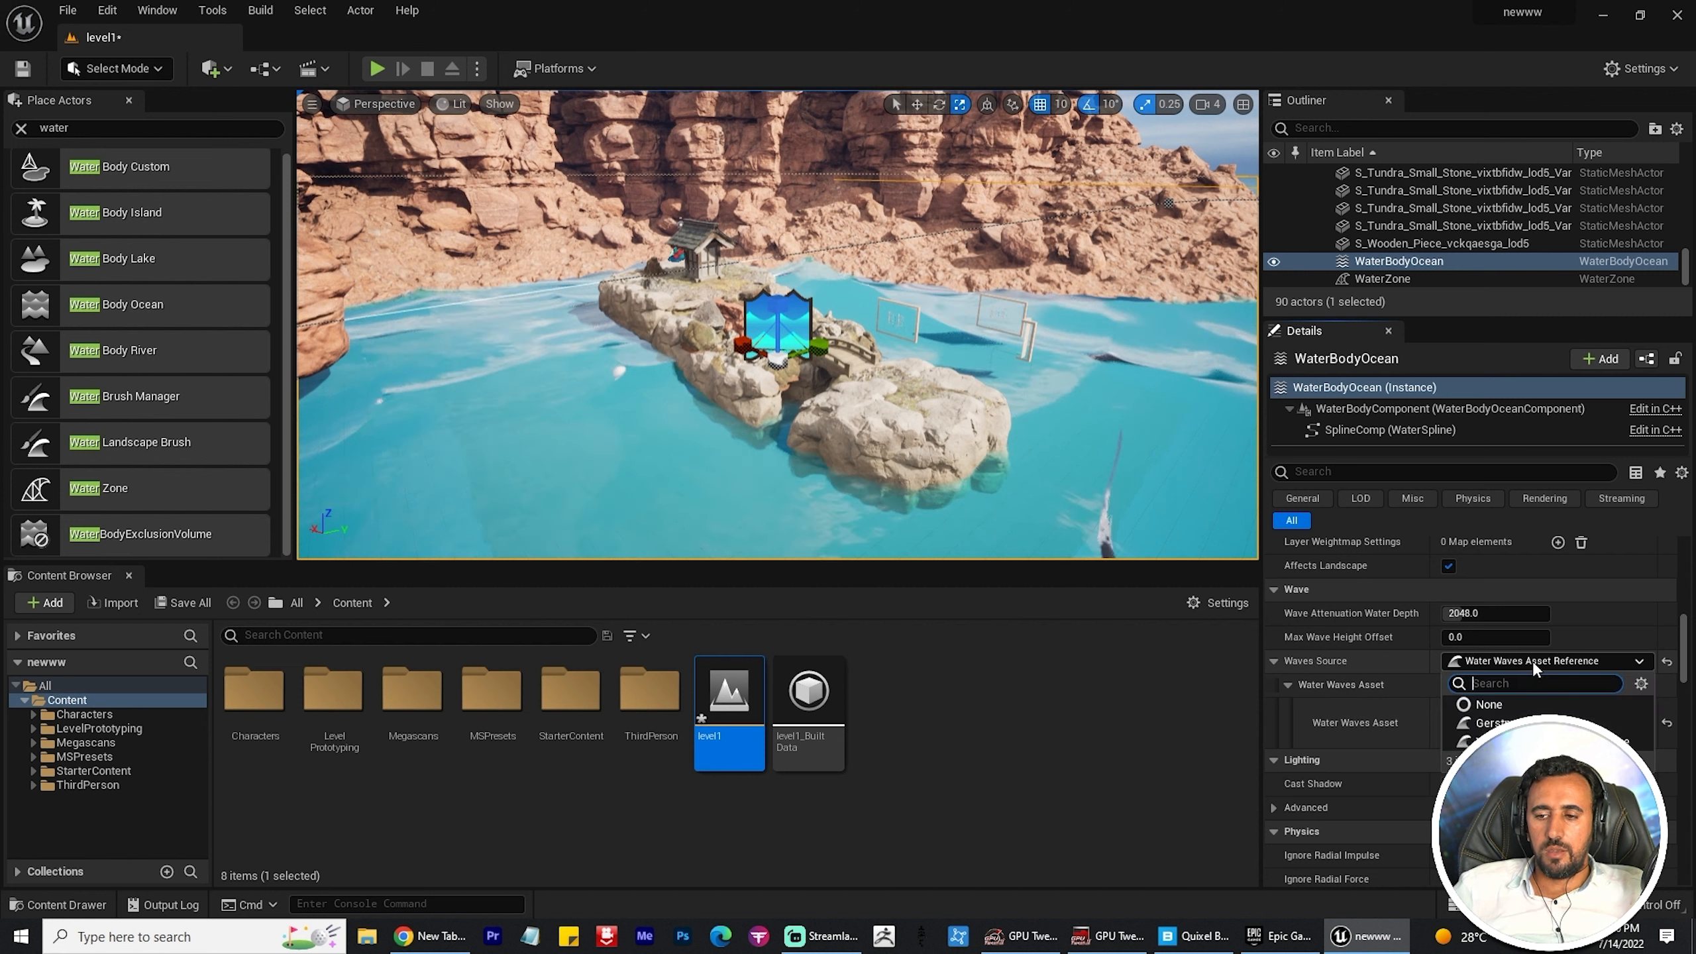
left_click(1536, 741)
left_click(1539, 663)
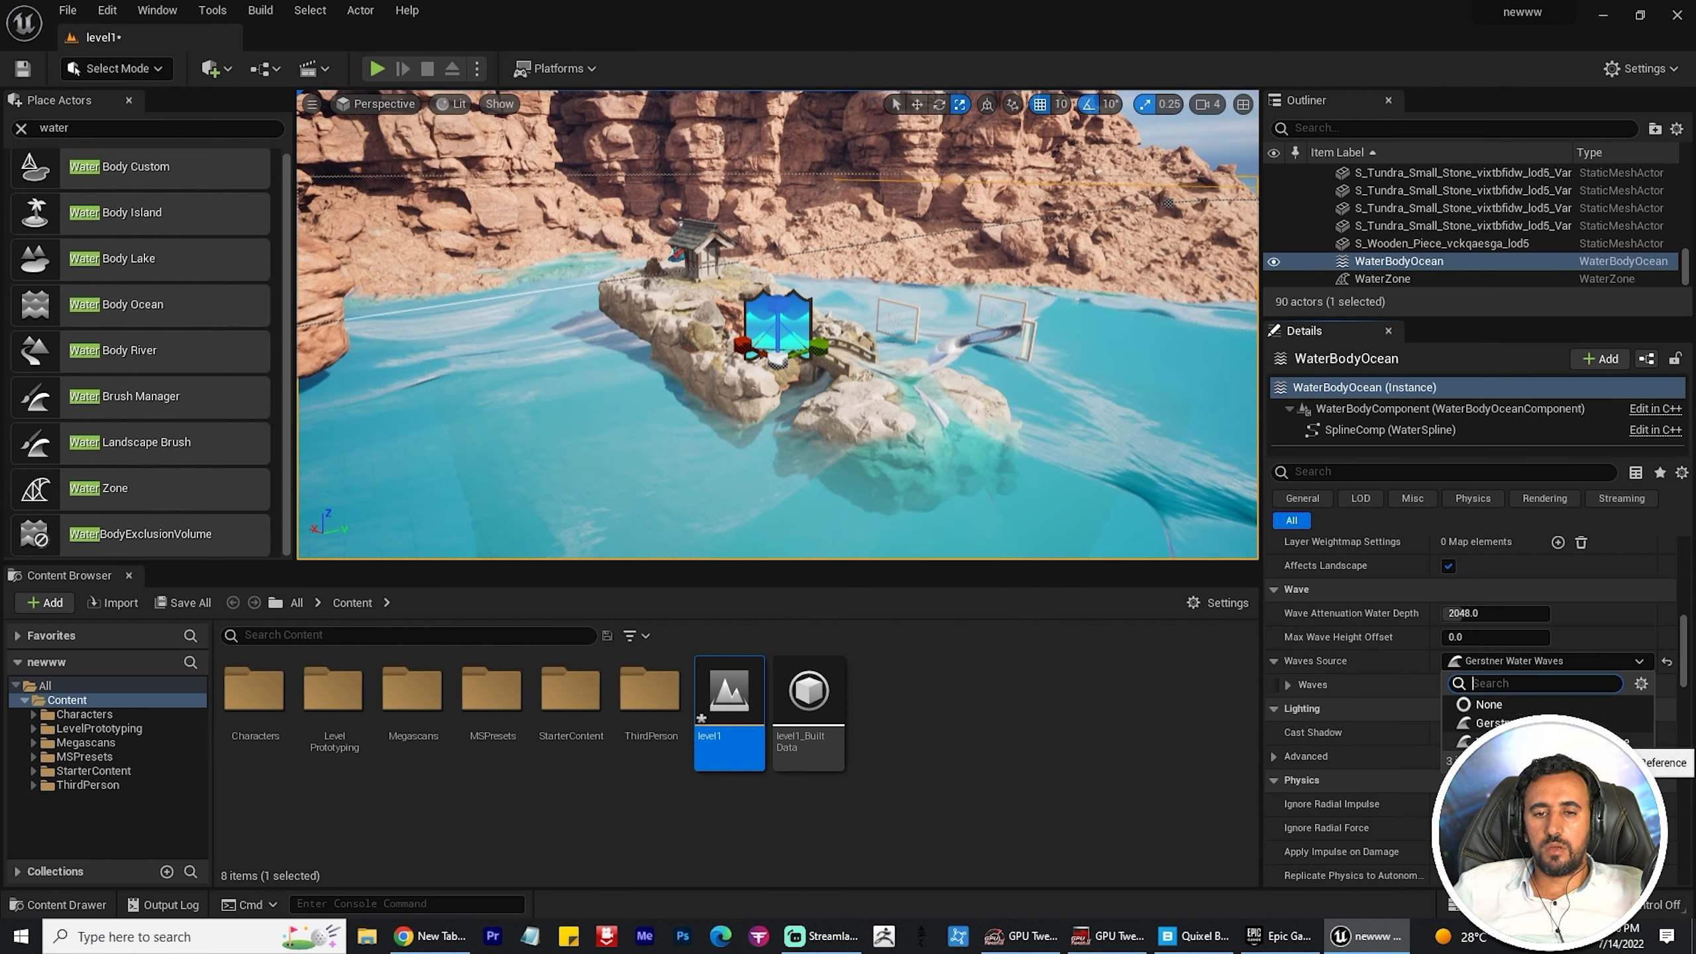
left_click(1603, 740)
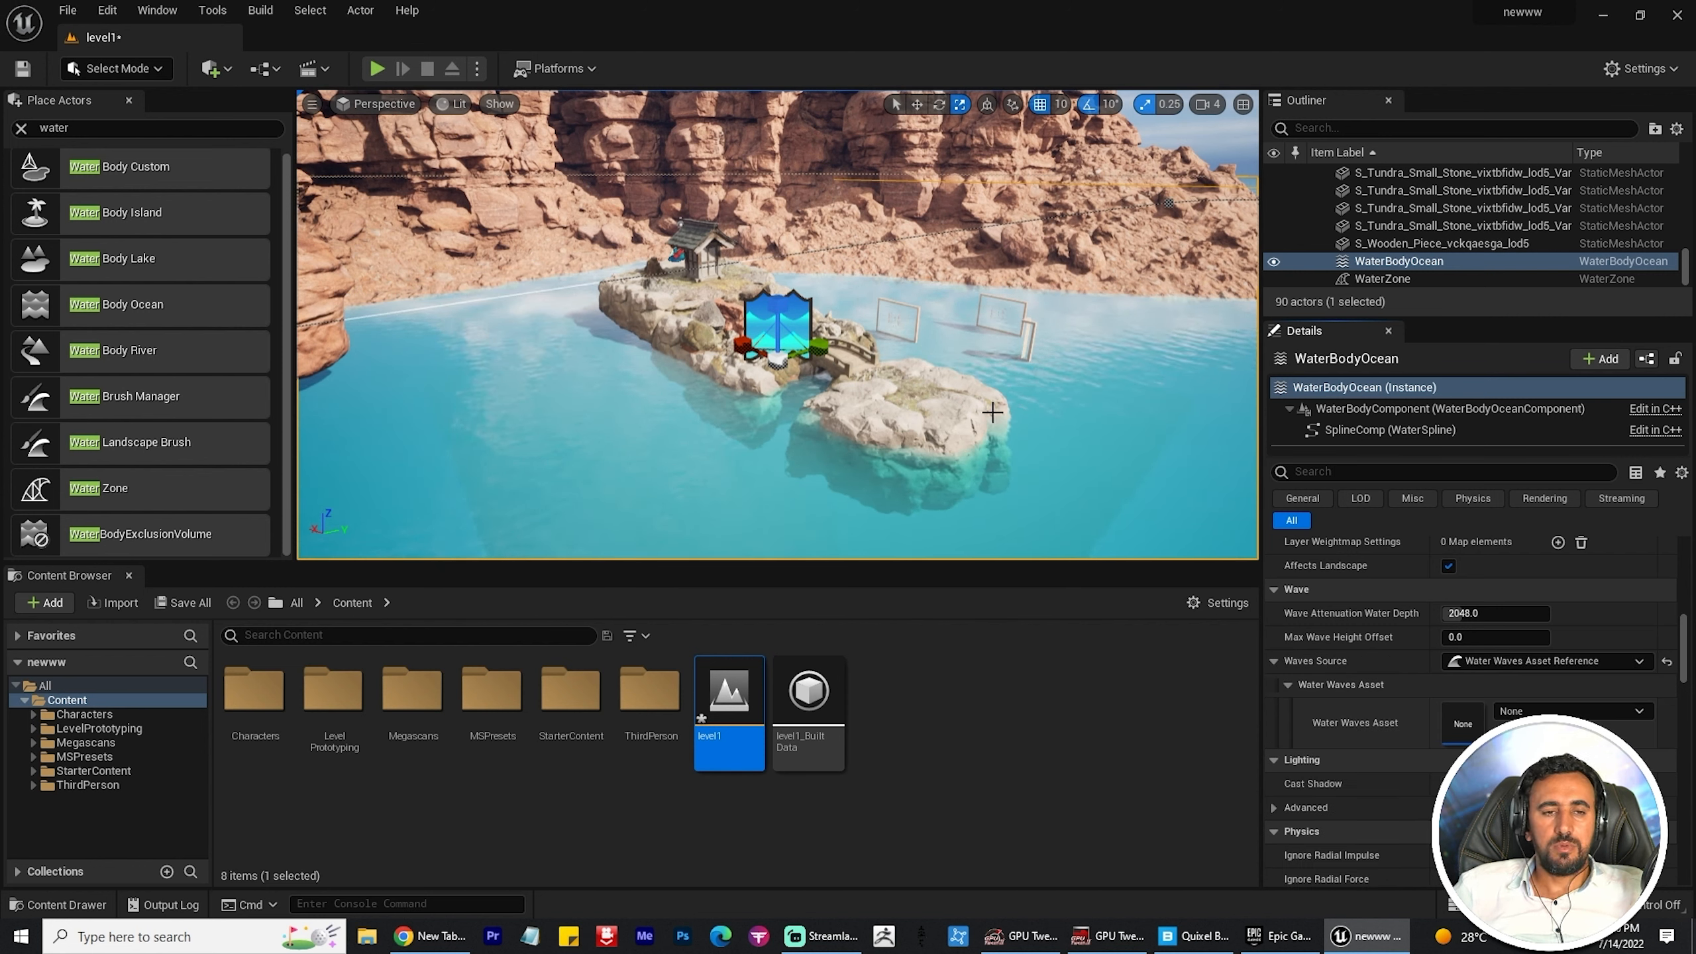
Step: Adjust the sun direction while checking the islands and boulders above and below the waterline
right_click_drag(778, 325, 935, 427)
right_click_drag(935, 334, 927, 341)
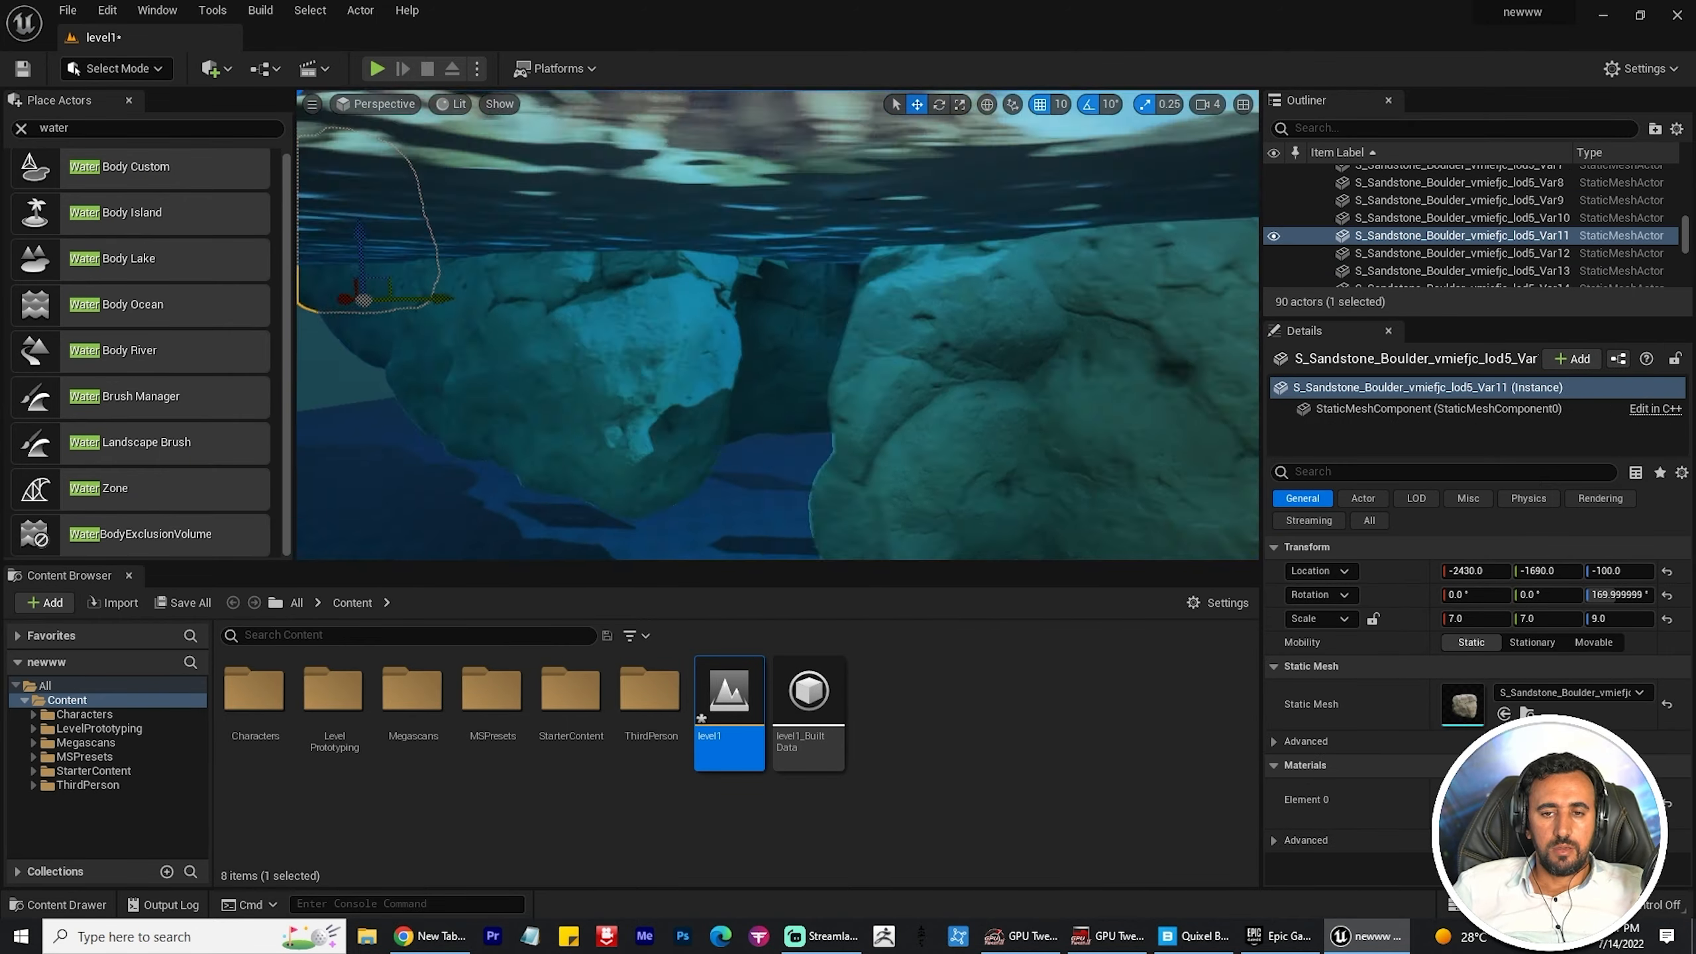
mouse_move(966, 295)
right_mouse_down()
mouse_move(966, 320)
mouse_move(966, 296)
right_mouse_up()
key("ctrl+l")
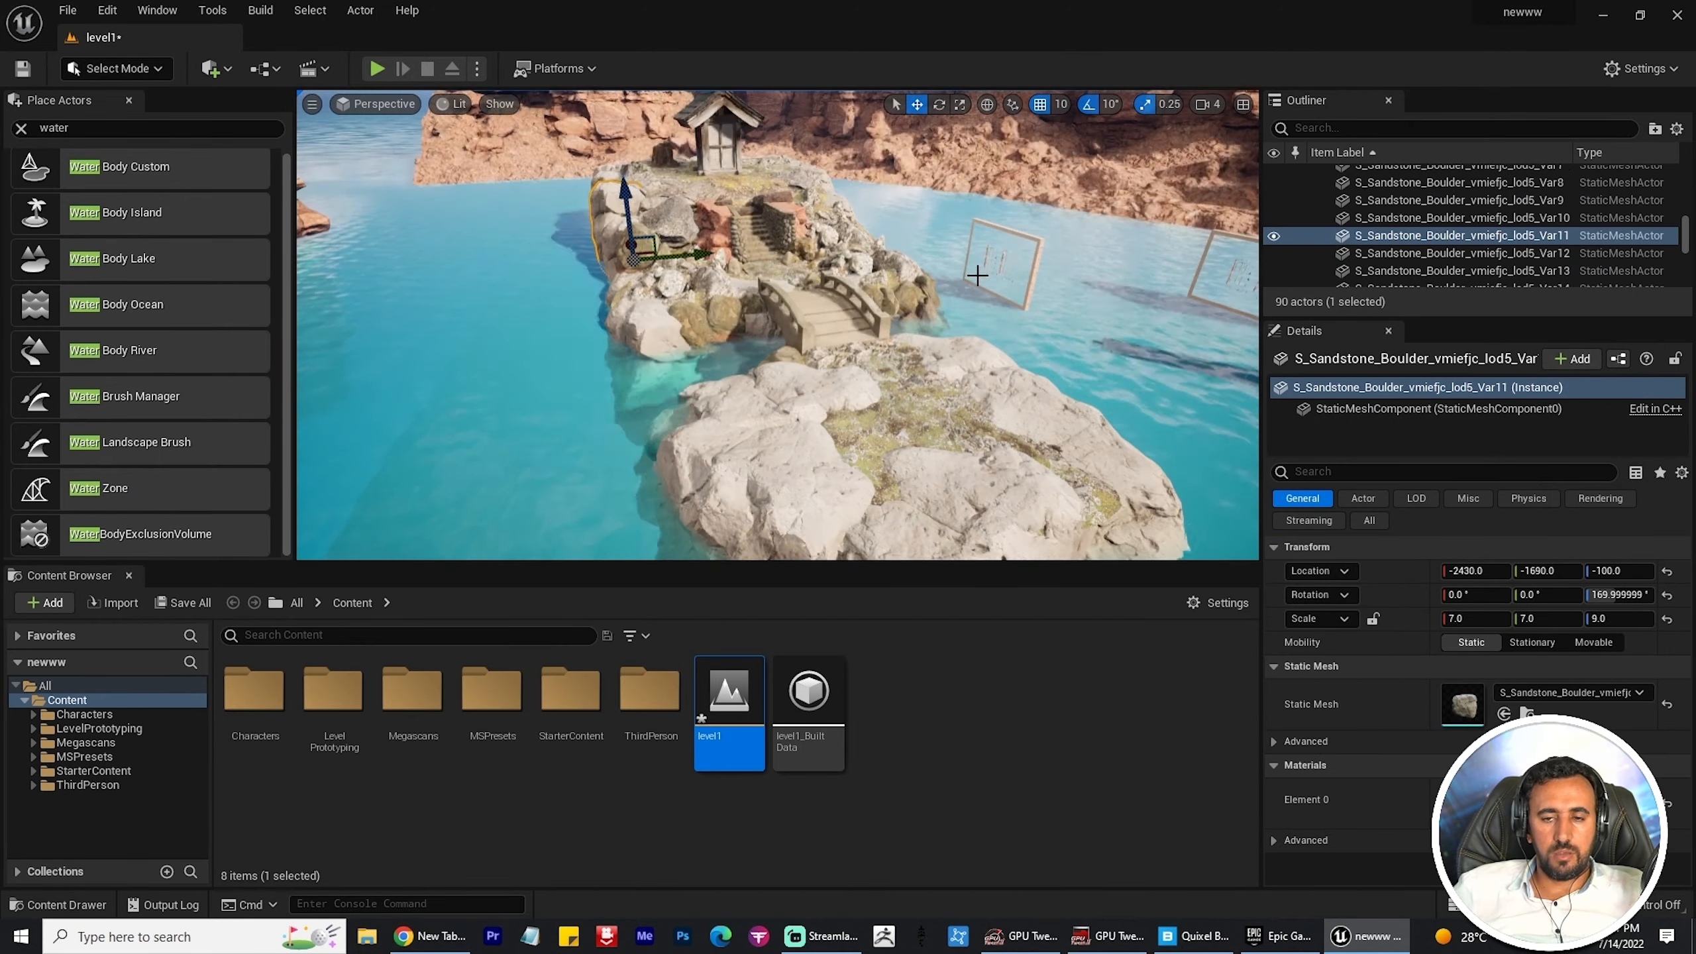
right_click_drag(644, 277, 661, 284)
left_click(795, 253, "ctrl")
mouse_move(795, 253)
right_mouse_down()
mouse_move(778, 234)
mouse_move(761, 252)
mouse_move(794, 253)
mouse_move(755, 258)
mouse_move(815, 267)
mouse_move(768, 253)
right_mouse_up()
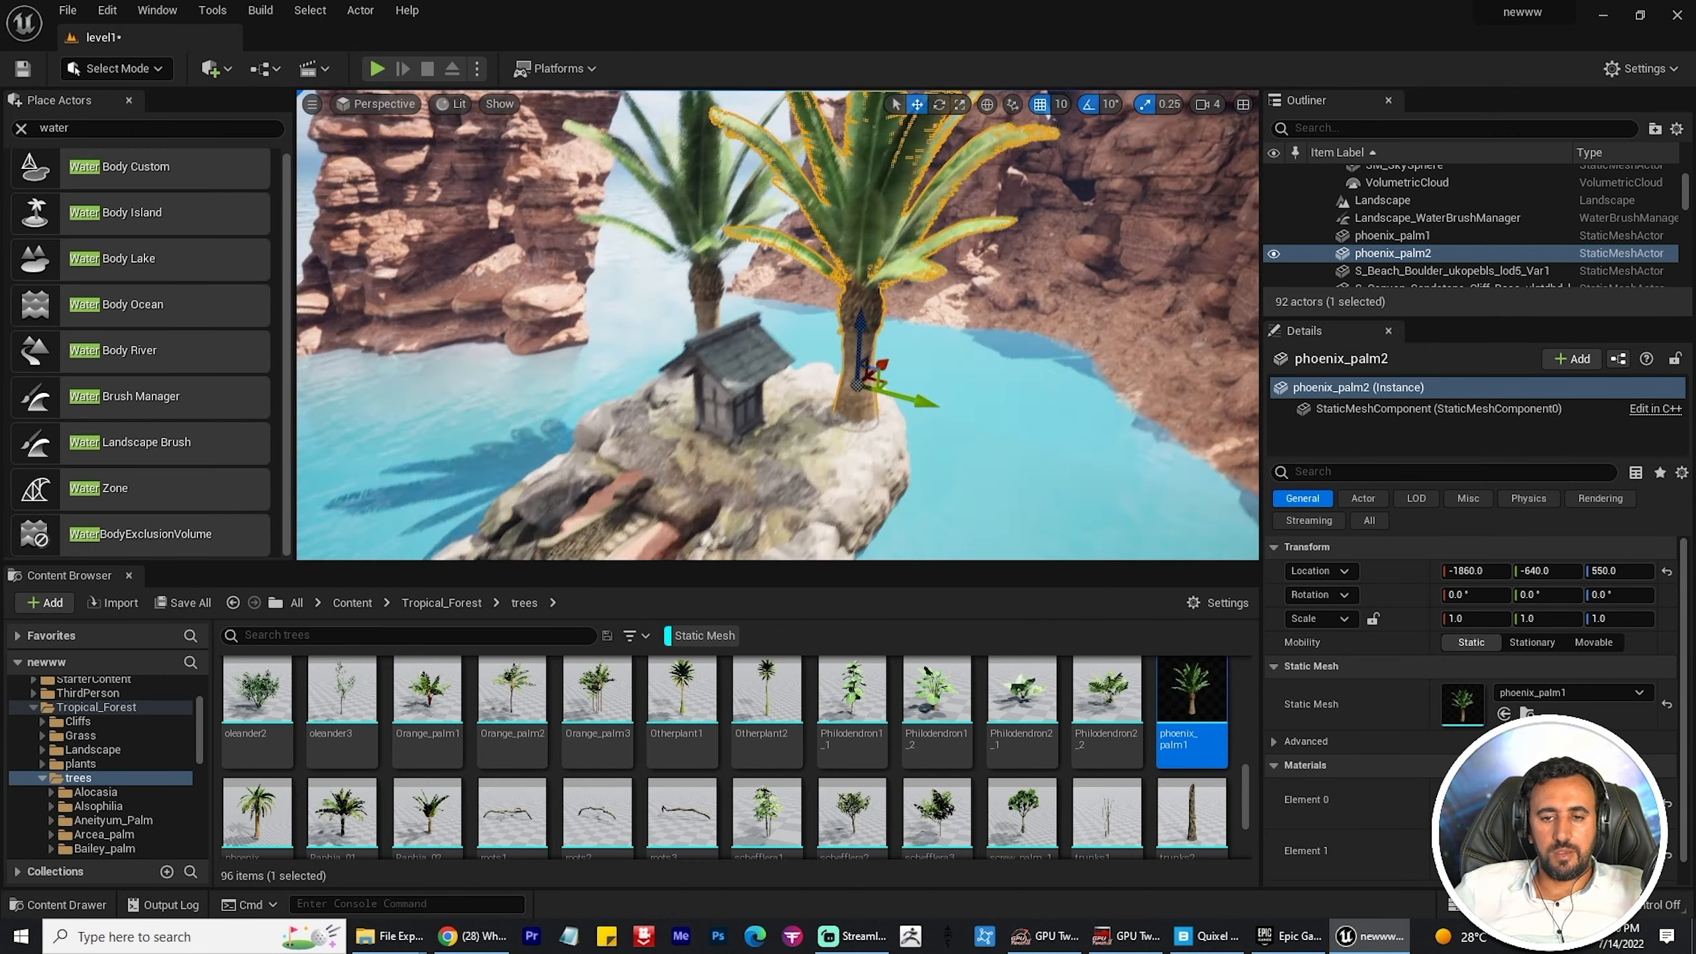
Step: Place the trunks7 dead trunk on the rocks beside the hut at X -2280, Y -1770, Z 290, tilted against the boulders
scroll(1004, 735, "down", 2)
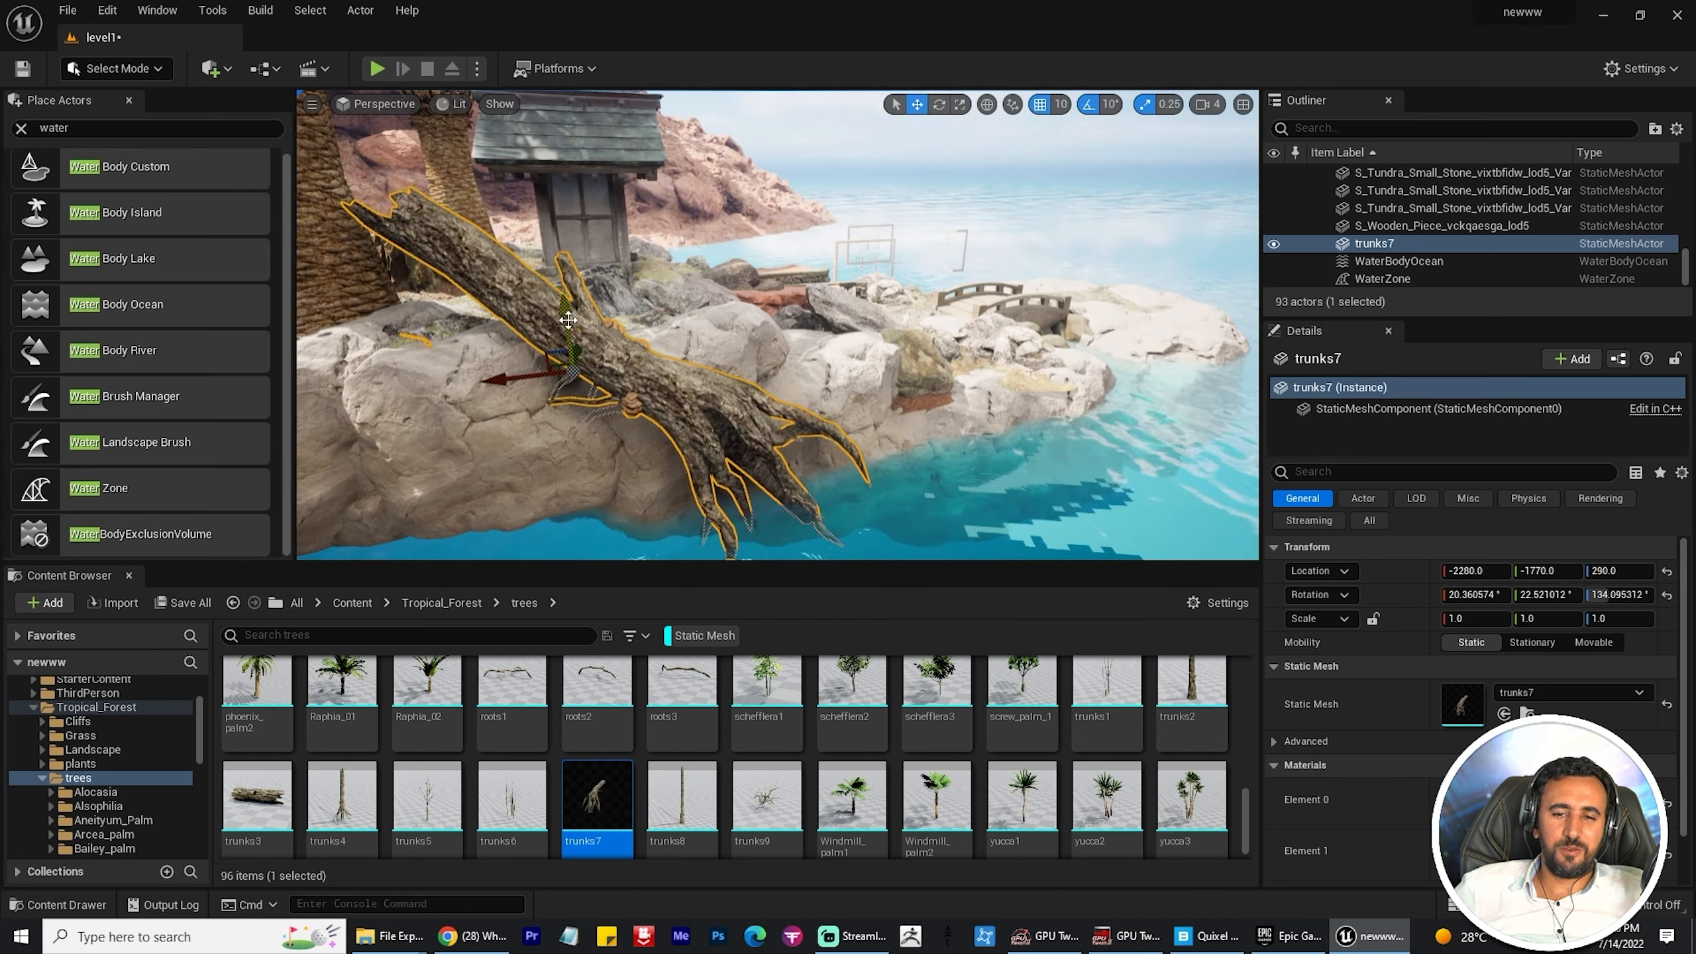
right_click_drag(568, 320, 734, 347)
left_click(935, 295)
right_click_drag(935, 295, 972, 477)
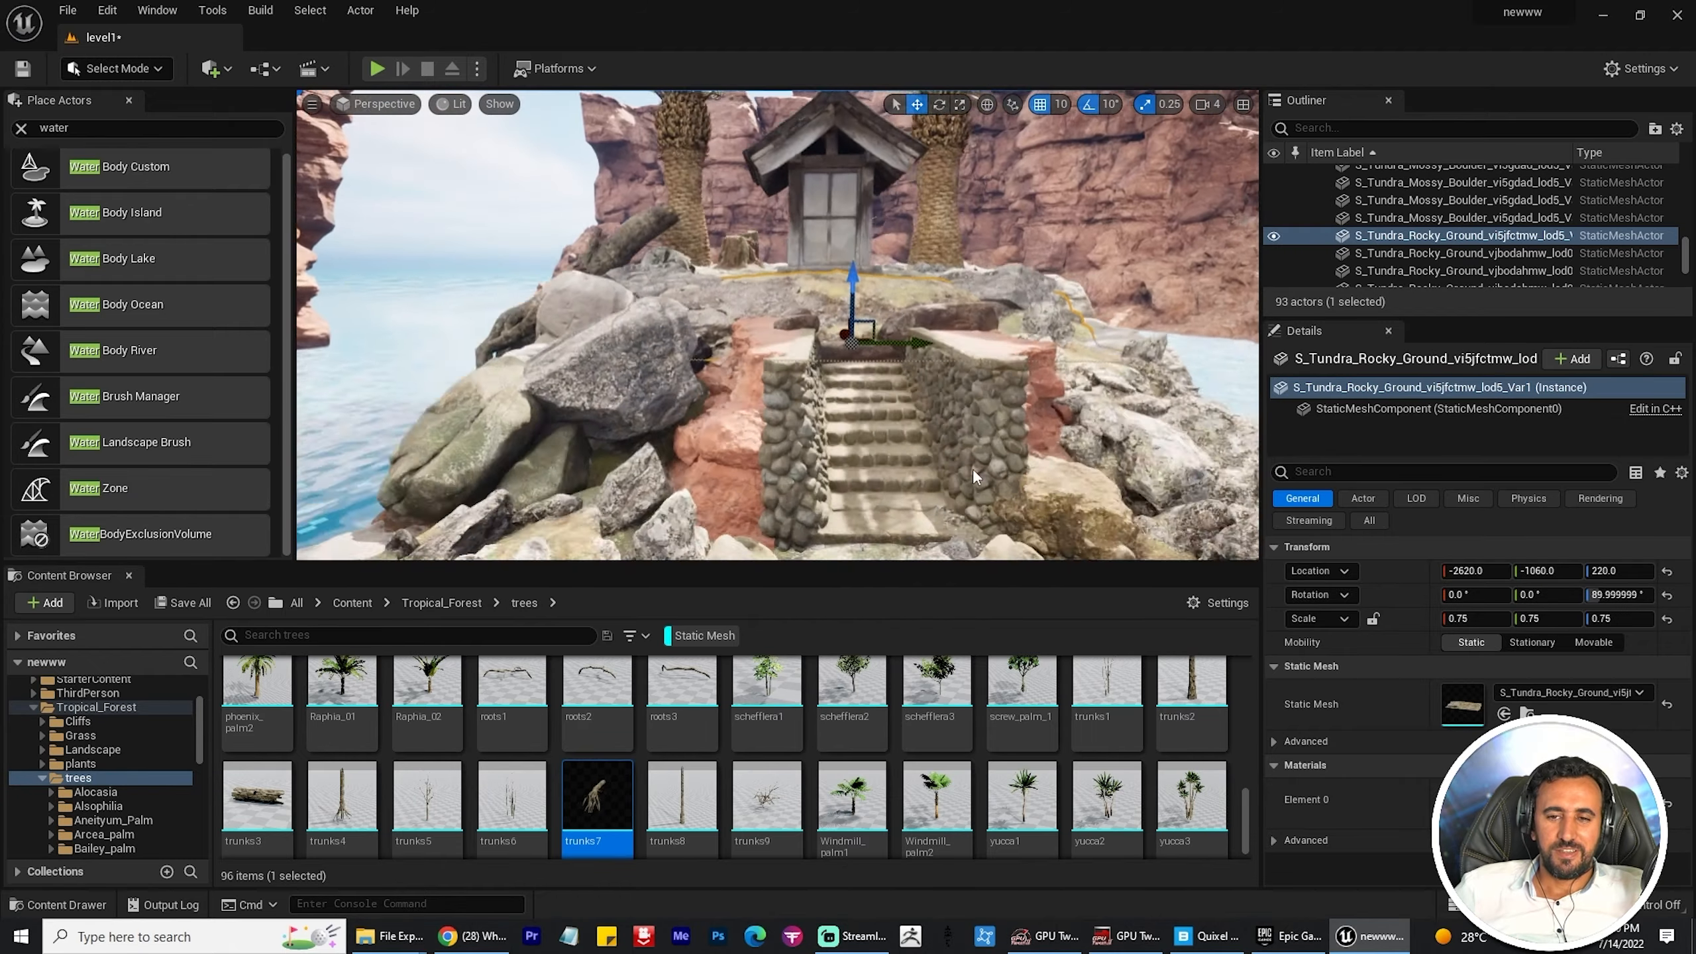
Step: Add a yucca2 plant on the rocks beside the stone stairs at X -3000, Y -620, Z 210
scroll(1069, 789, "down", 1)
left_click(1107, 790)
left_click_drag(1102, 377, 1102, 379)
right_click_drag(1102, 378, 758, 400)
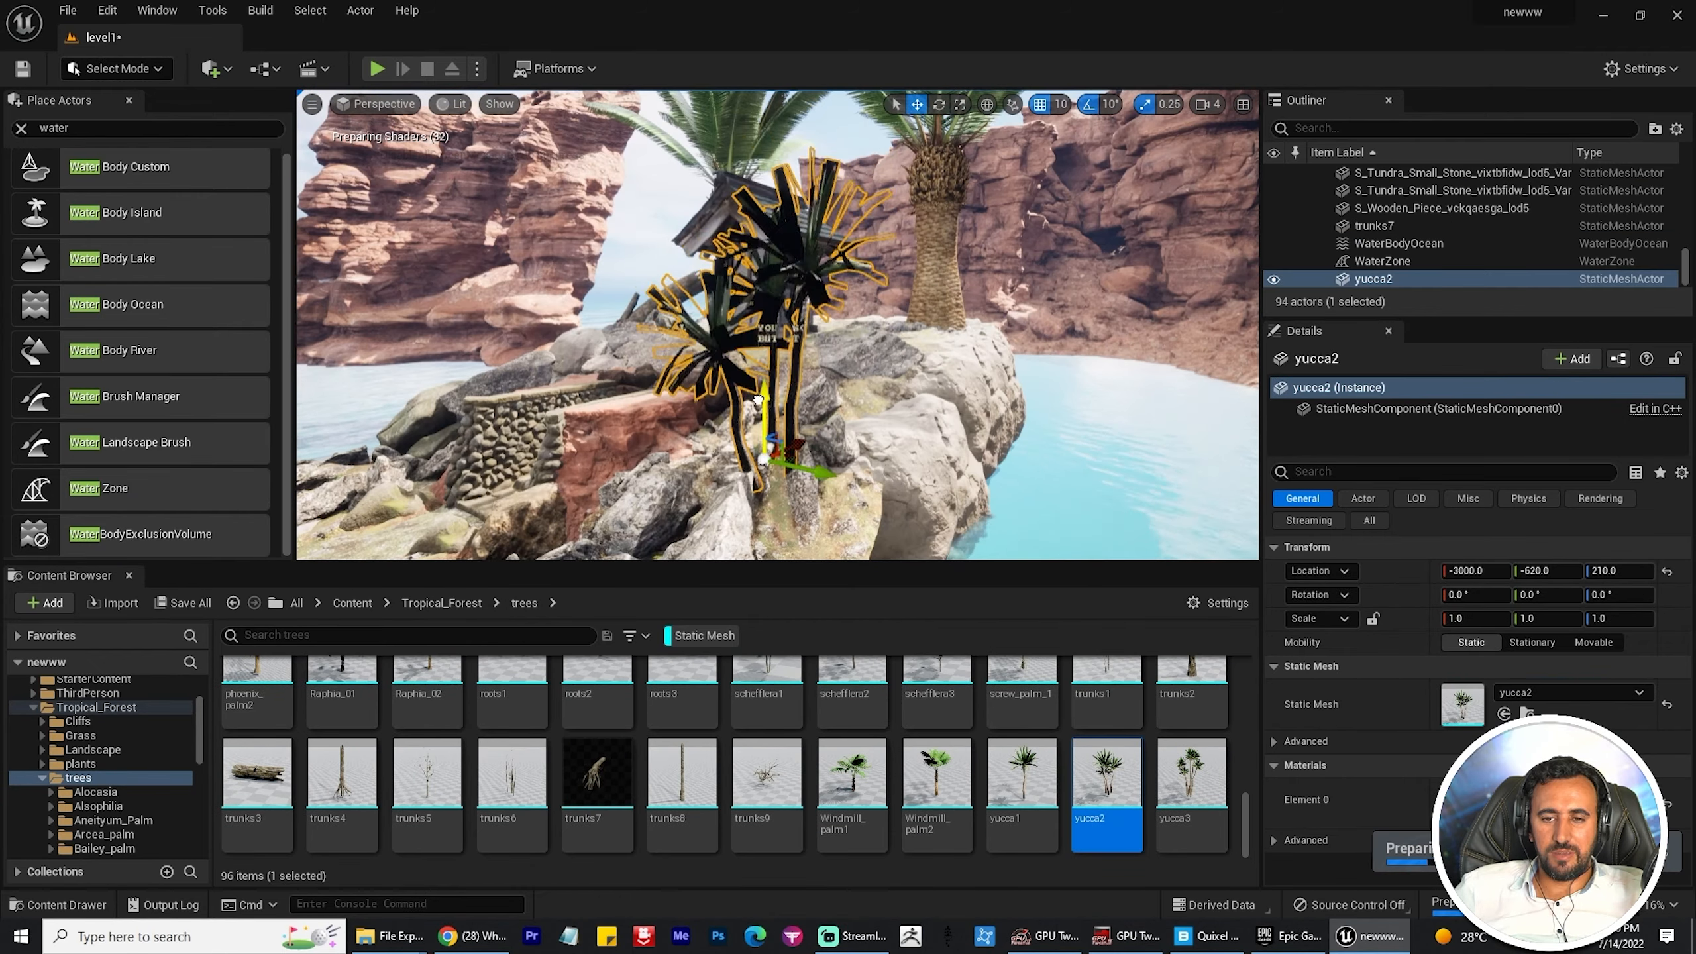
Step: Delete the tall sandstone boulder behind the yucca beside the stairs
left_click(847, 489)
right_click_drag(846, 488, 889, 443)
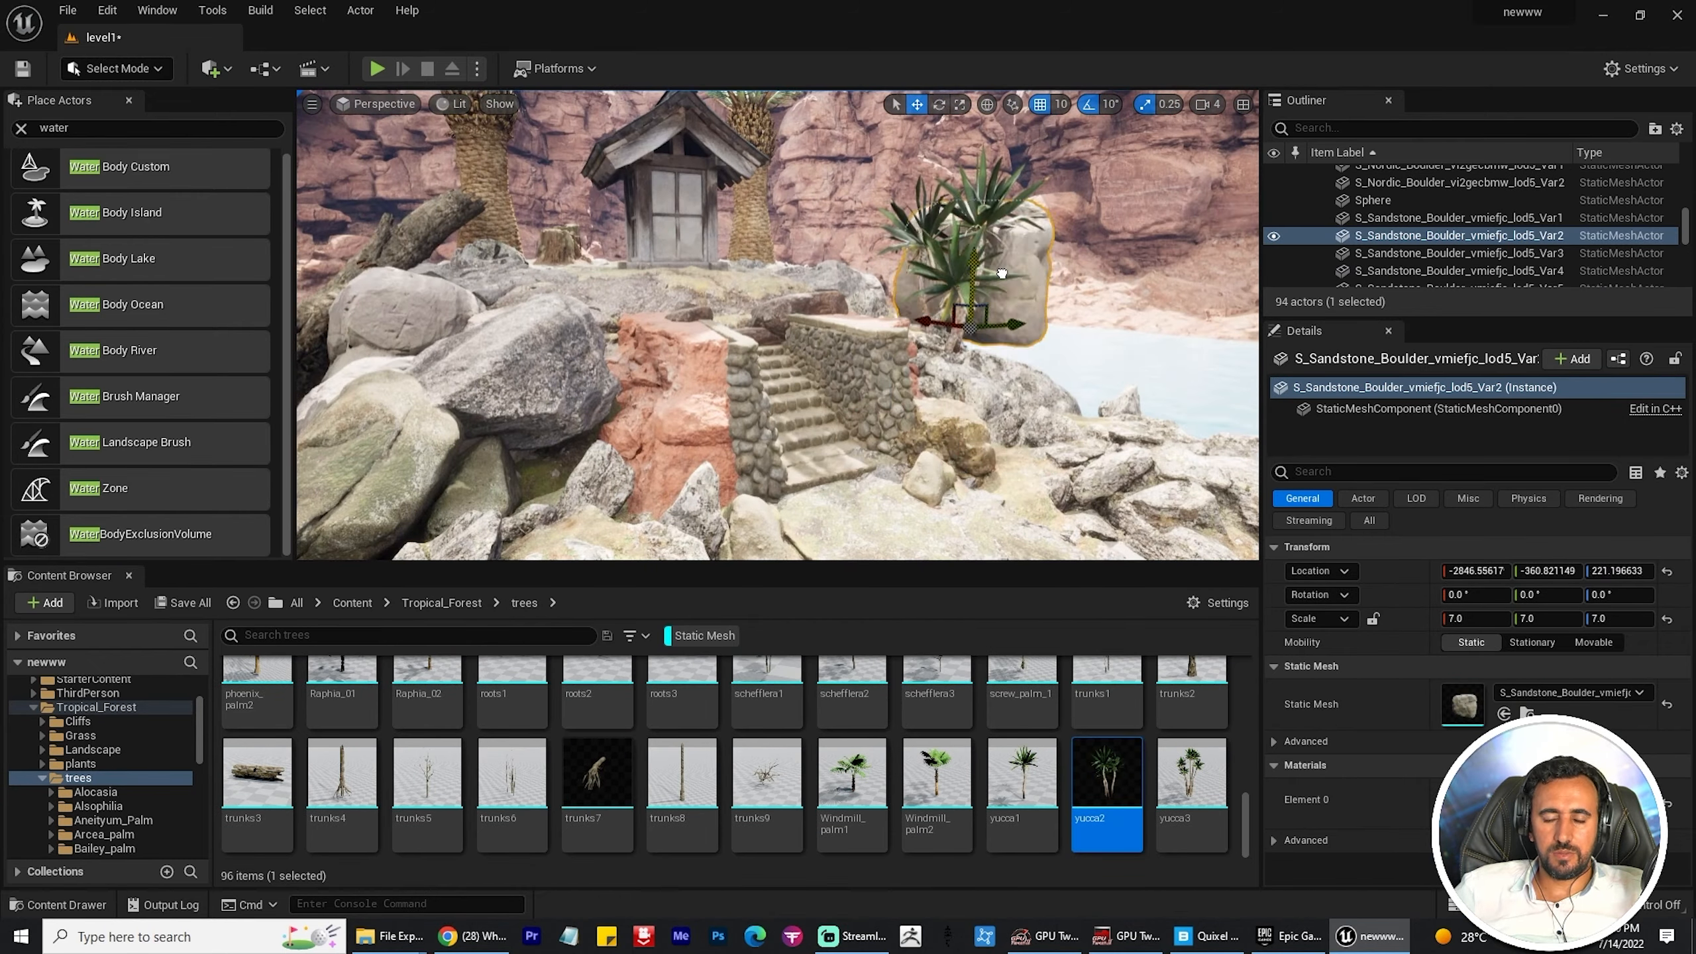
key("Delete")
Step: Place palm plants from the tropical trees on the rocks at both sides of the stone bridge
right_click_drag(1002, 273, 1096, 311)
scroll(1114, 787, "up", 5)
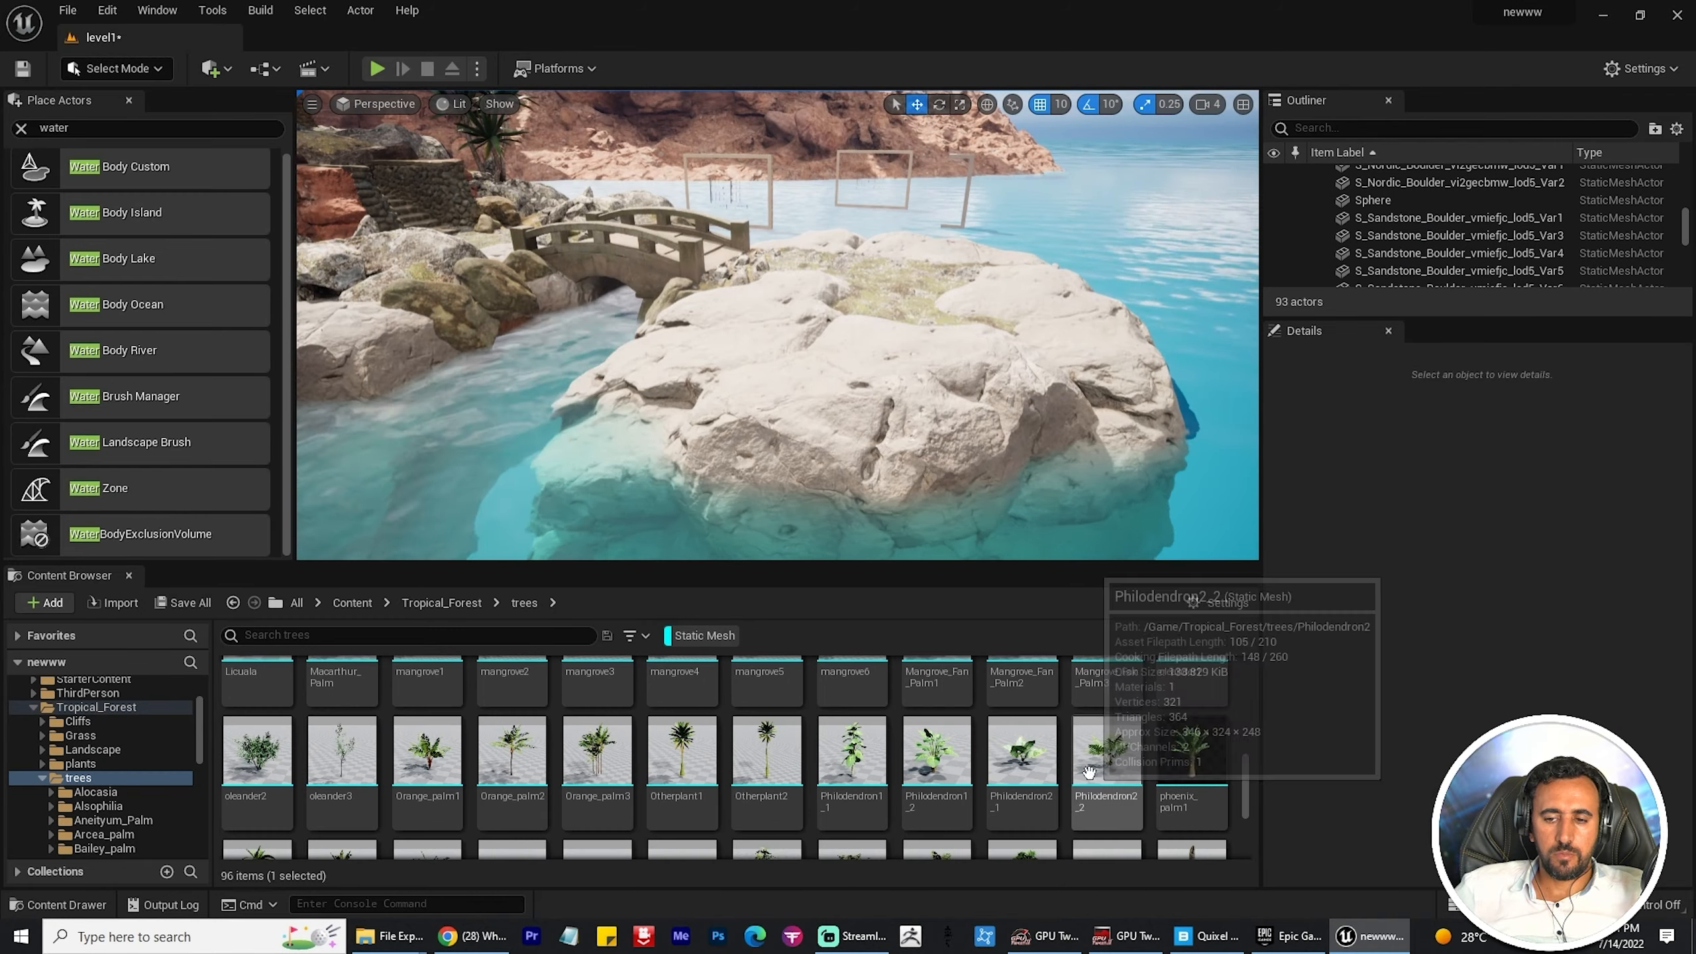
left_click(502, 302)
key("f")
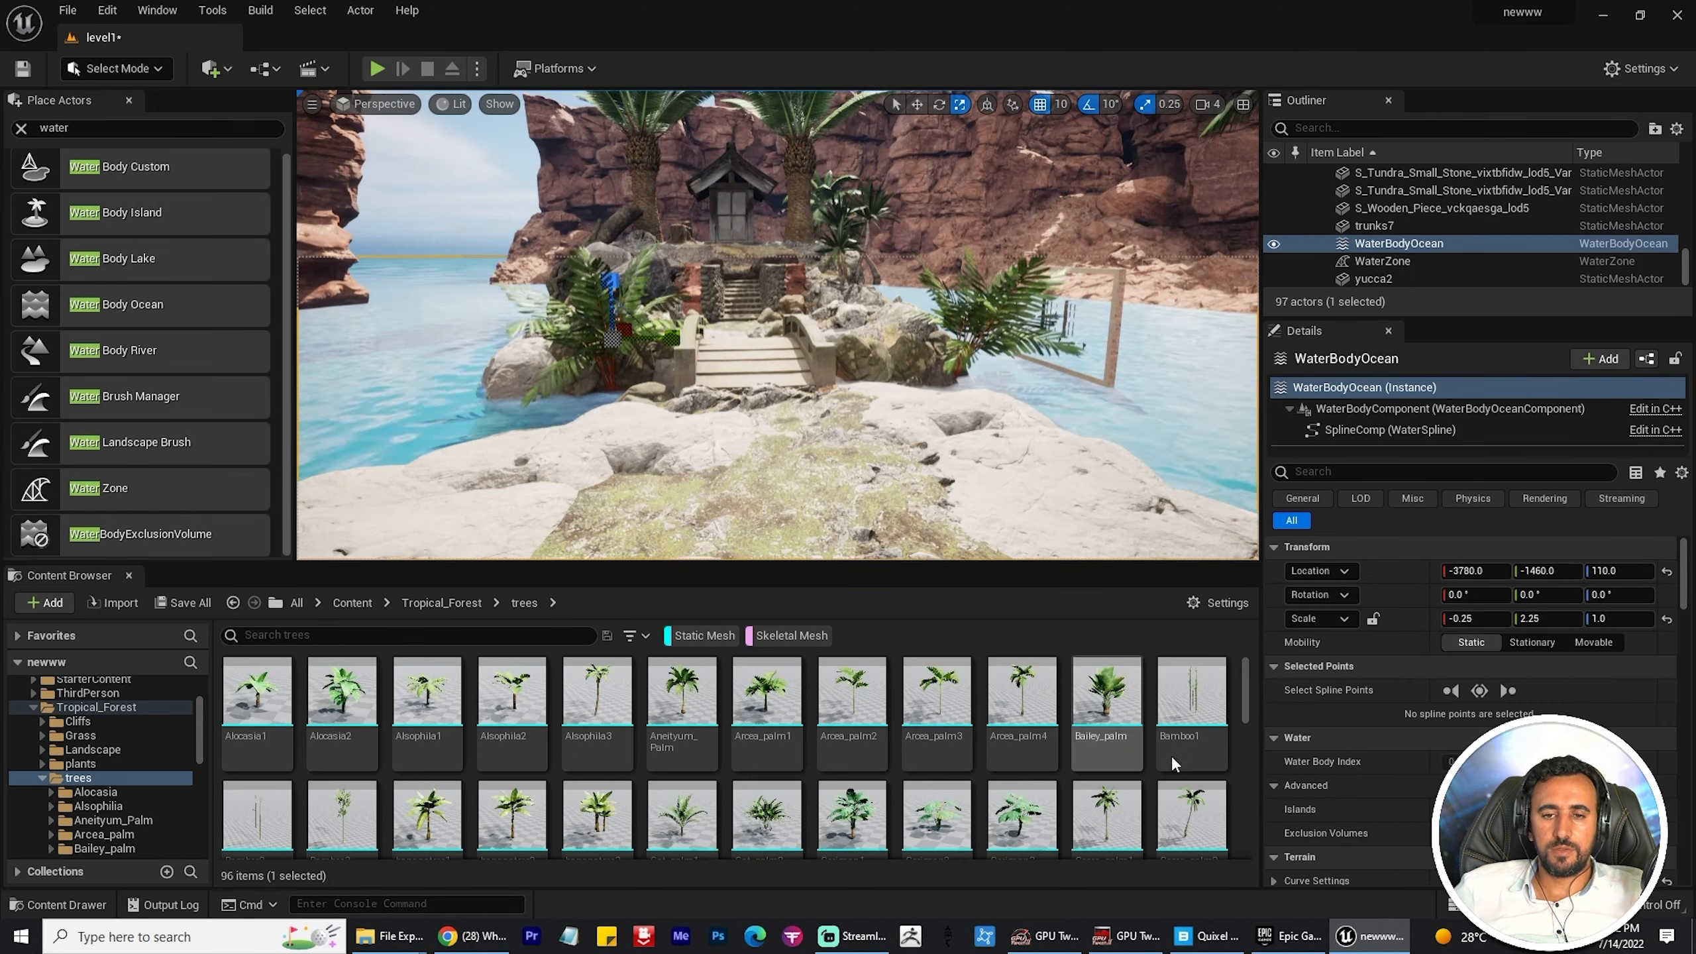
Step: Place bananatree1 on the near islet and move it to the rock's water edge at X -4480, Y -1720, Z -20
left_click_drag(446, 816, 697, 461)
right_click_drag(869, 464, 1077, 471)
key("f")
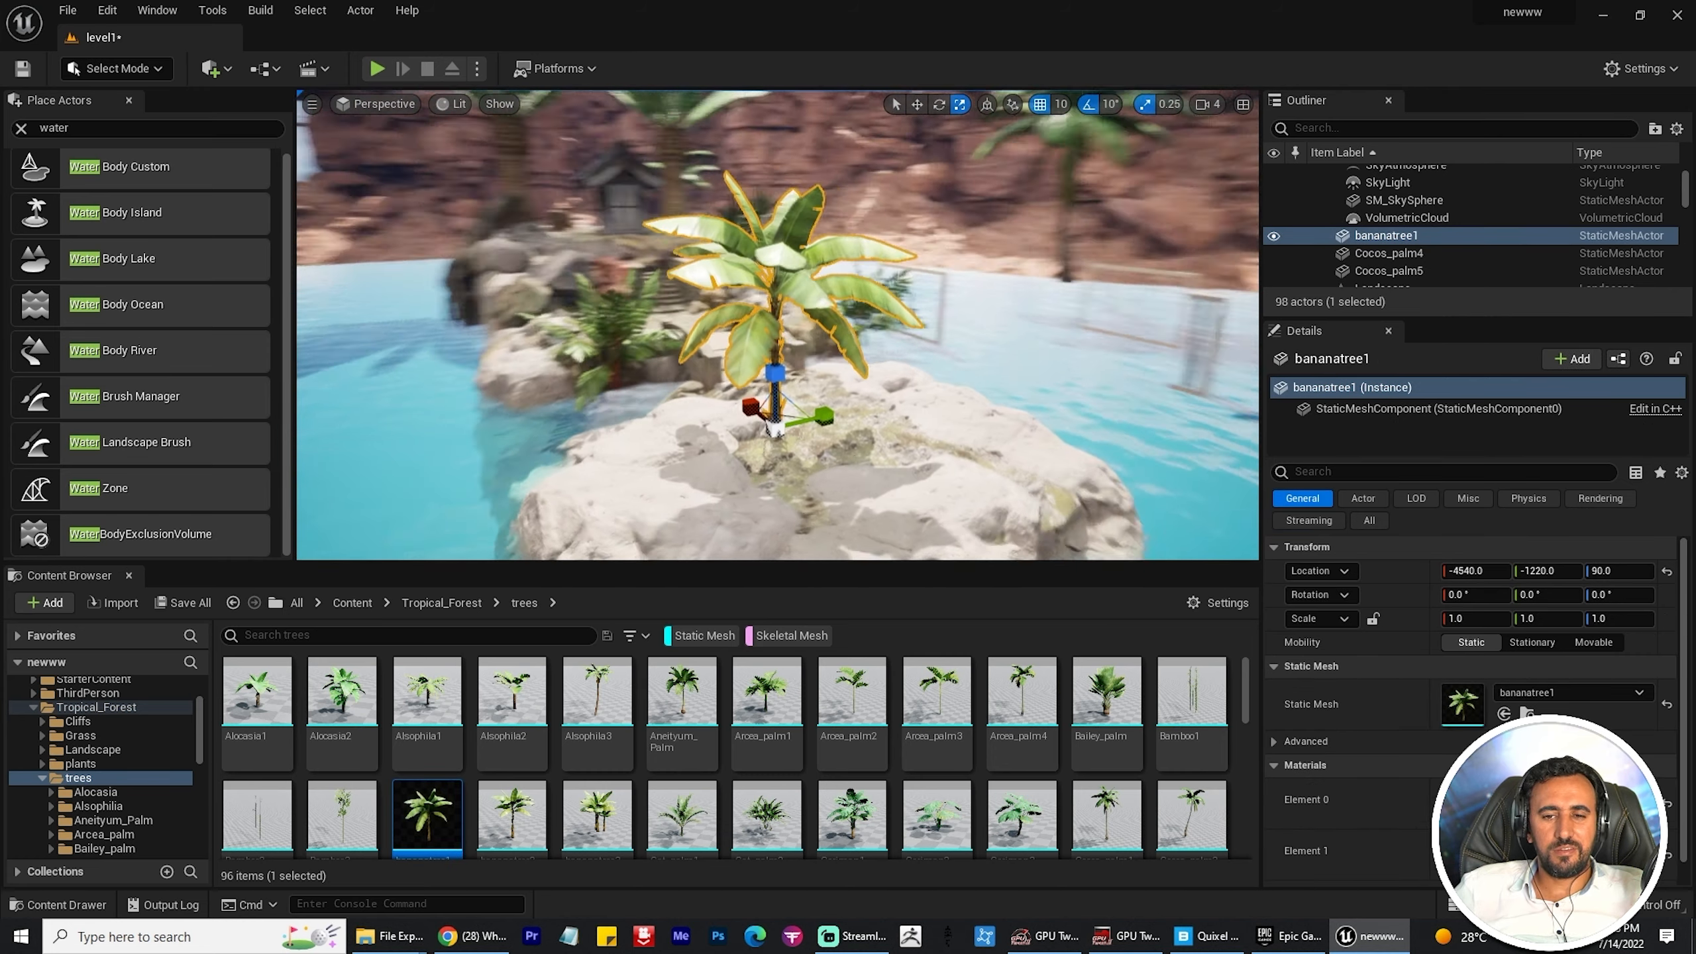
left_click_drag(823, 415, 709, 455)
right_click_drag(713, 429, 778, 429)
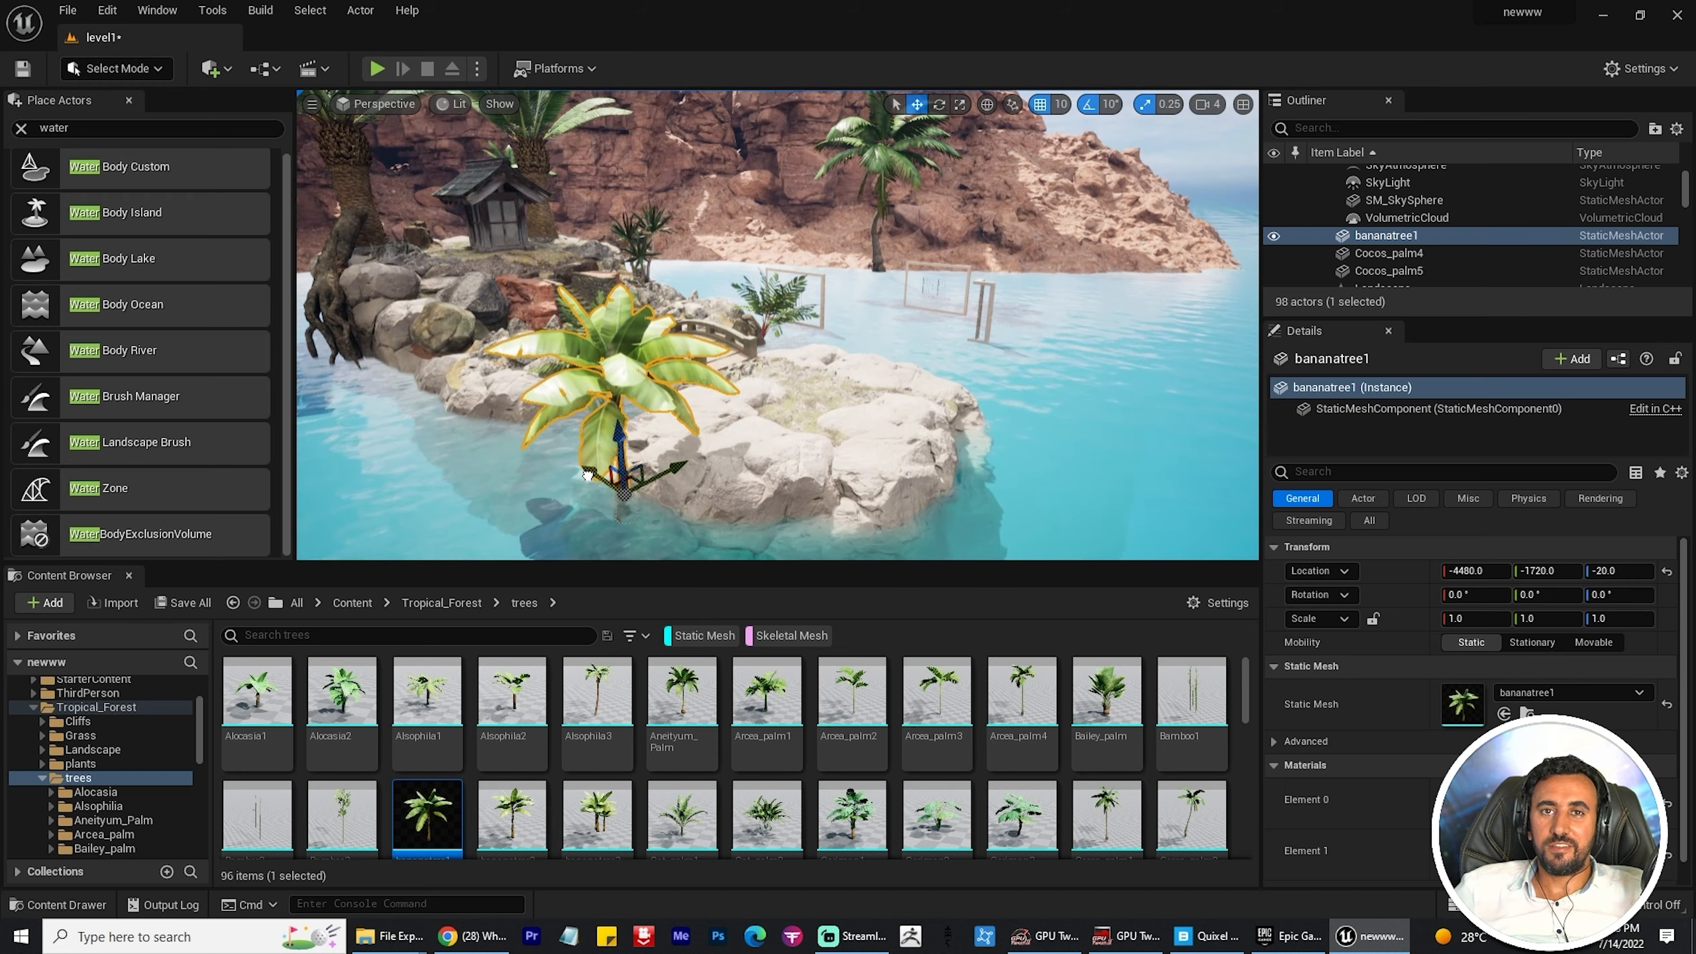
Step: Tilt the banana tree -20° on X and raise it to X -4460, Y -1720, Z 50 against the islet's rock
left_click(654, 447)
mouse_move(737, 335)
right_mouse_down()
mouse_move(708, 320)
mouse_move(735, 314)
mouse_move(675, 334)
mouse_move(738, 335)
right_mouse_up()
left_click_drag(687, 414, 706, 381)
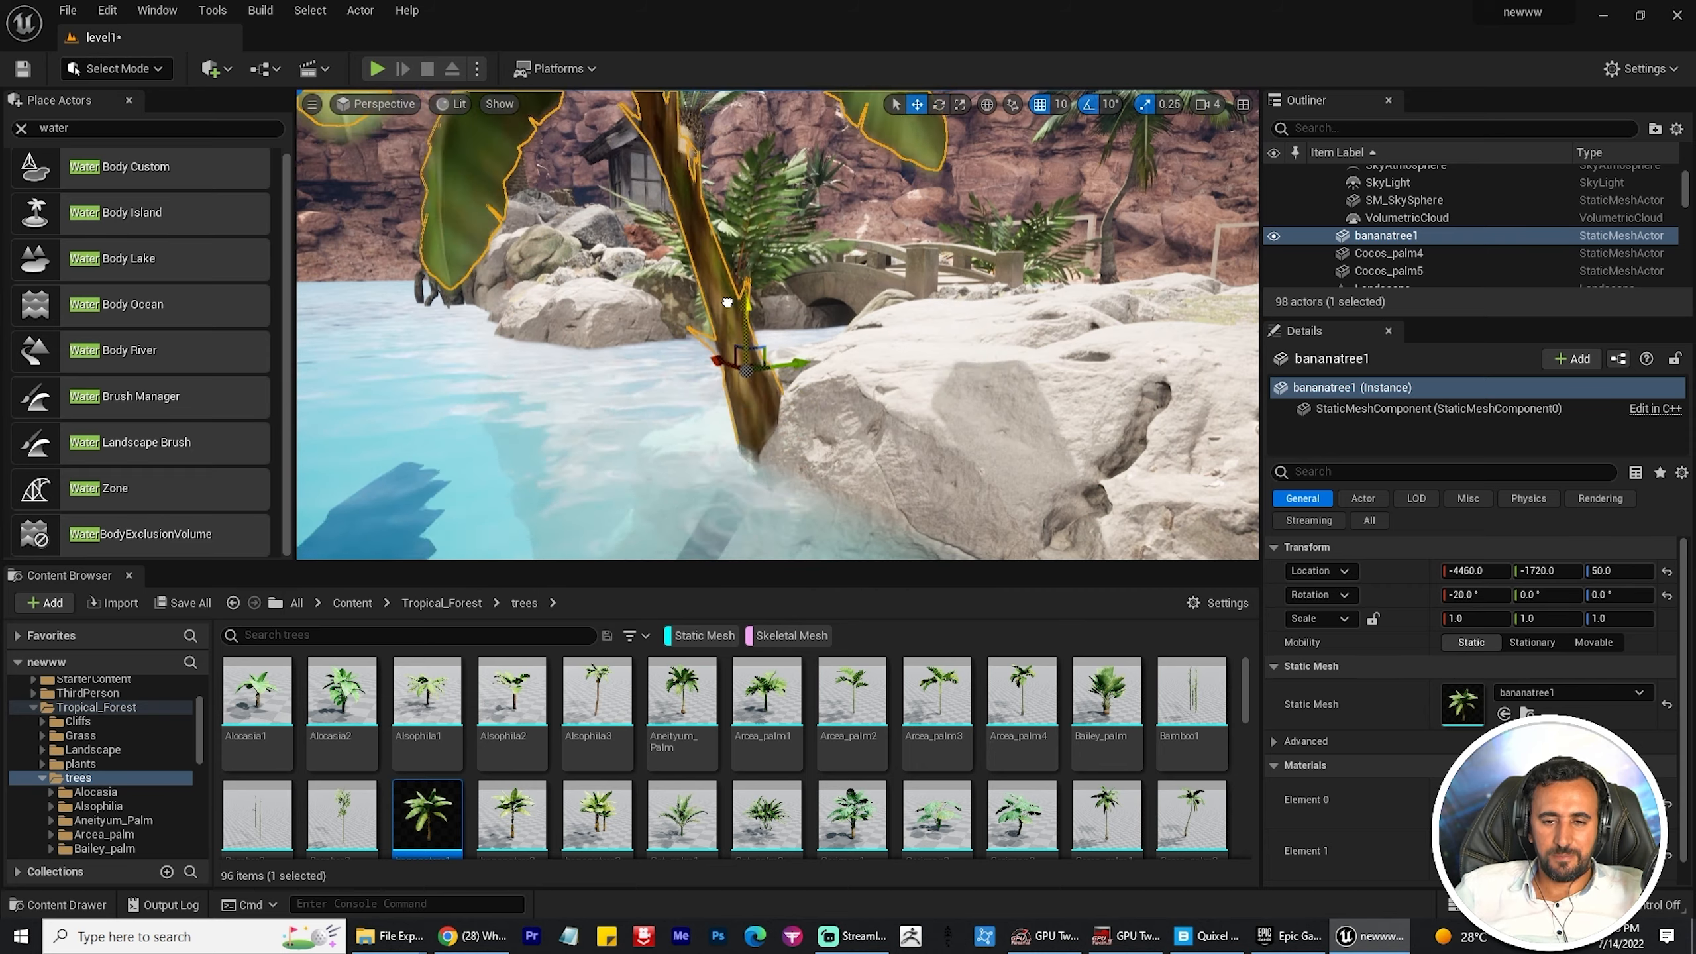
scroll(1022, 432, "down", 6)
Step: Rotate the sun through several directions and settle on a low, warm sunset light from behind the cliffs
left_click(1022, 432)
right_click_drag(1022, 432, 1085, 438)
right_click_drag(772, 359, 735, 318)
key("ctrl+l")
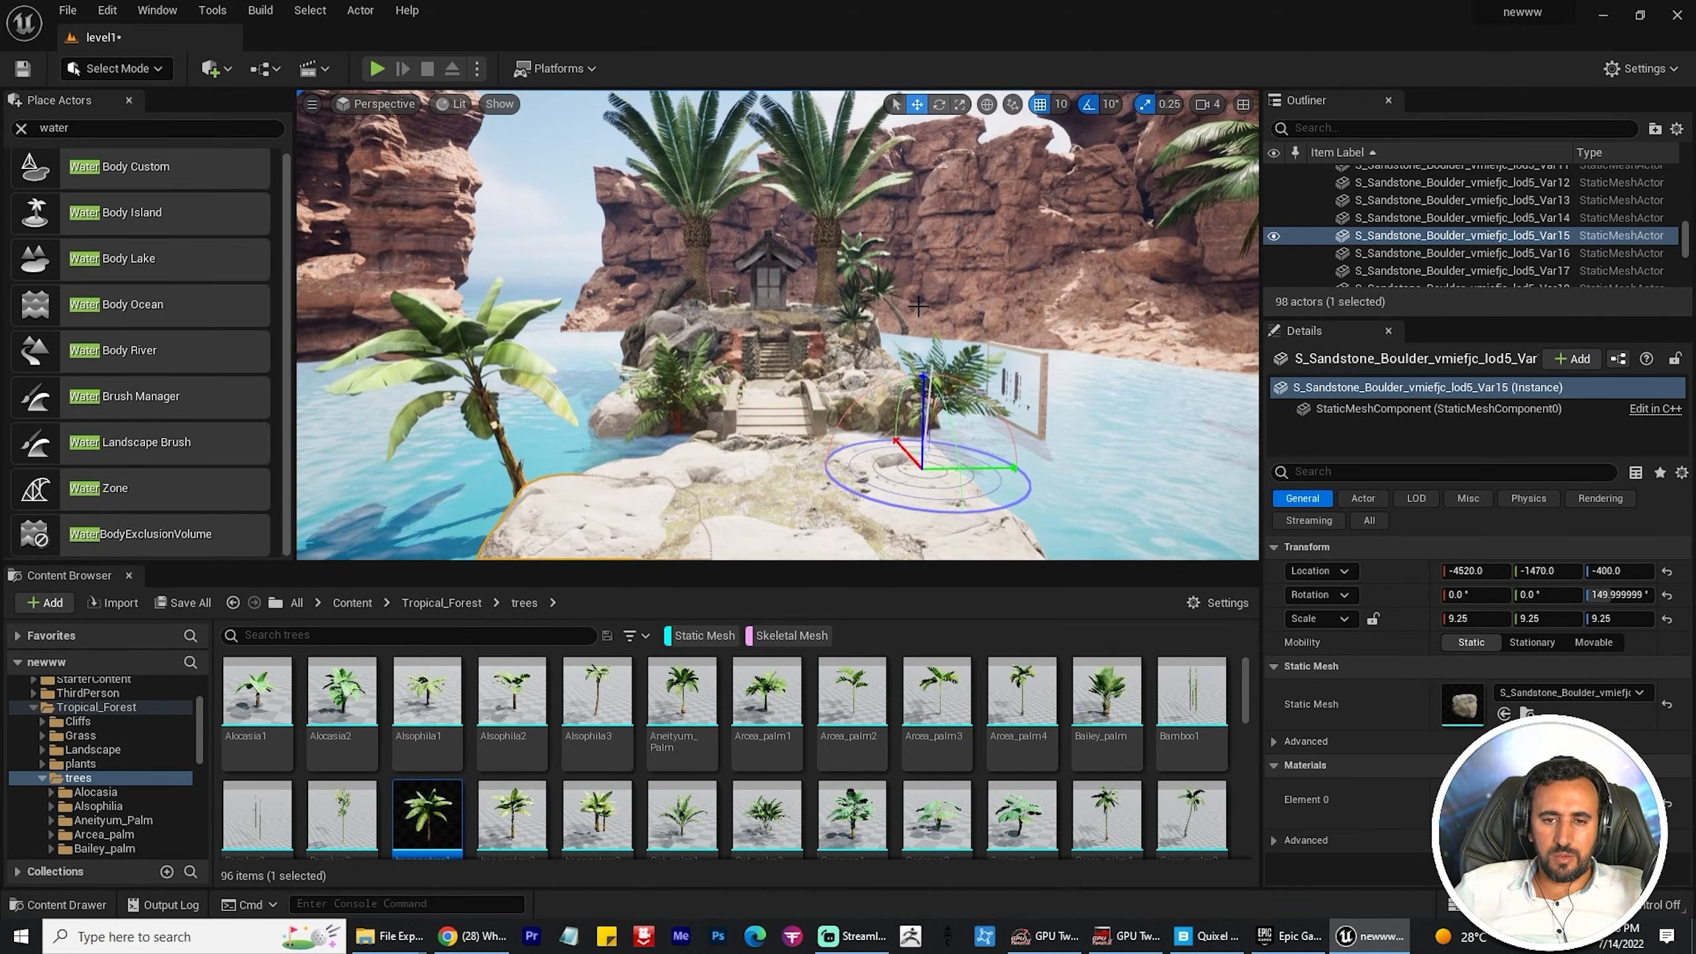
key("ctrl+l")
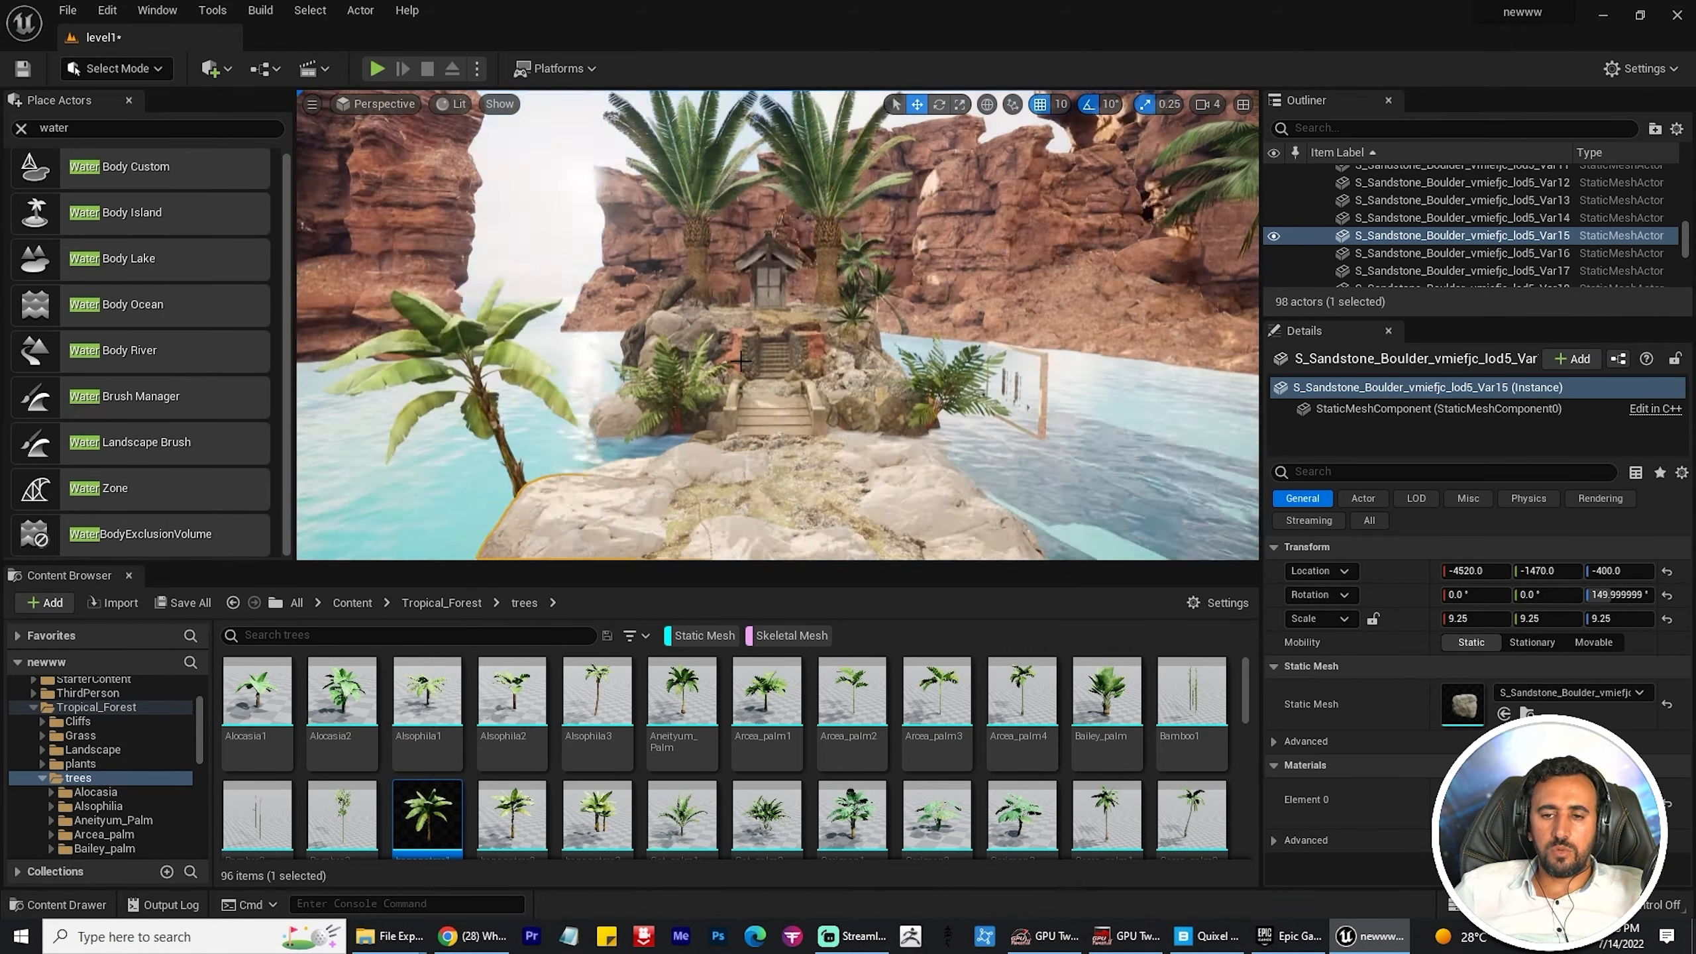
key("ctrl+l")
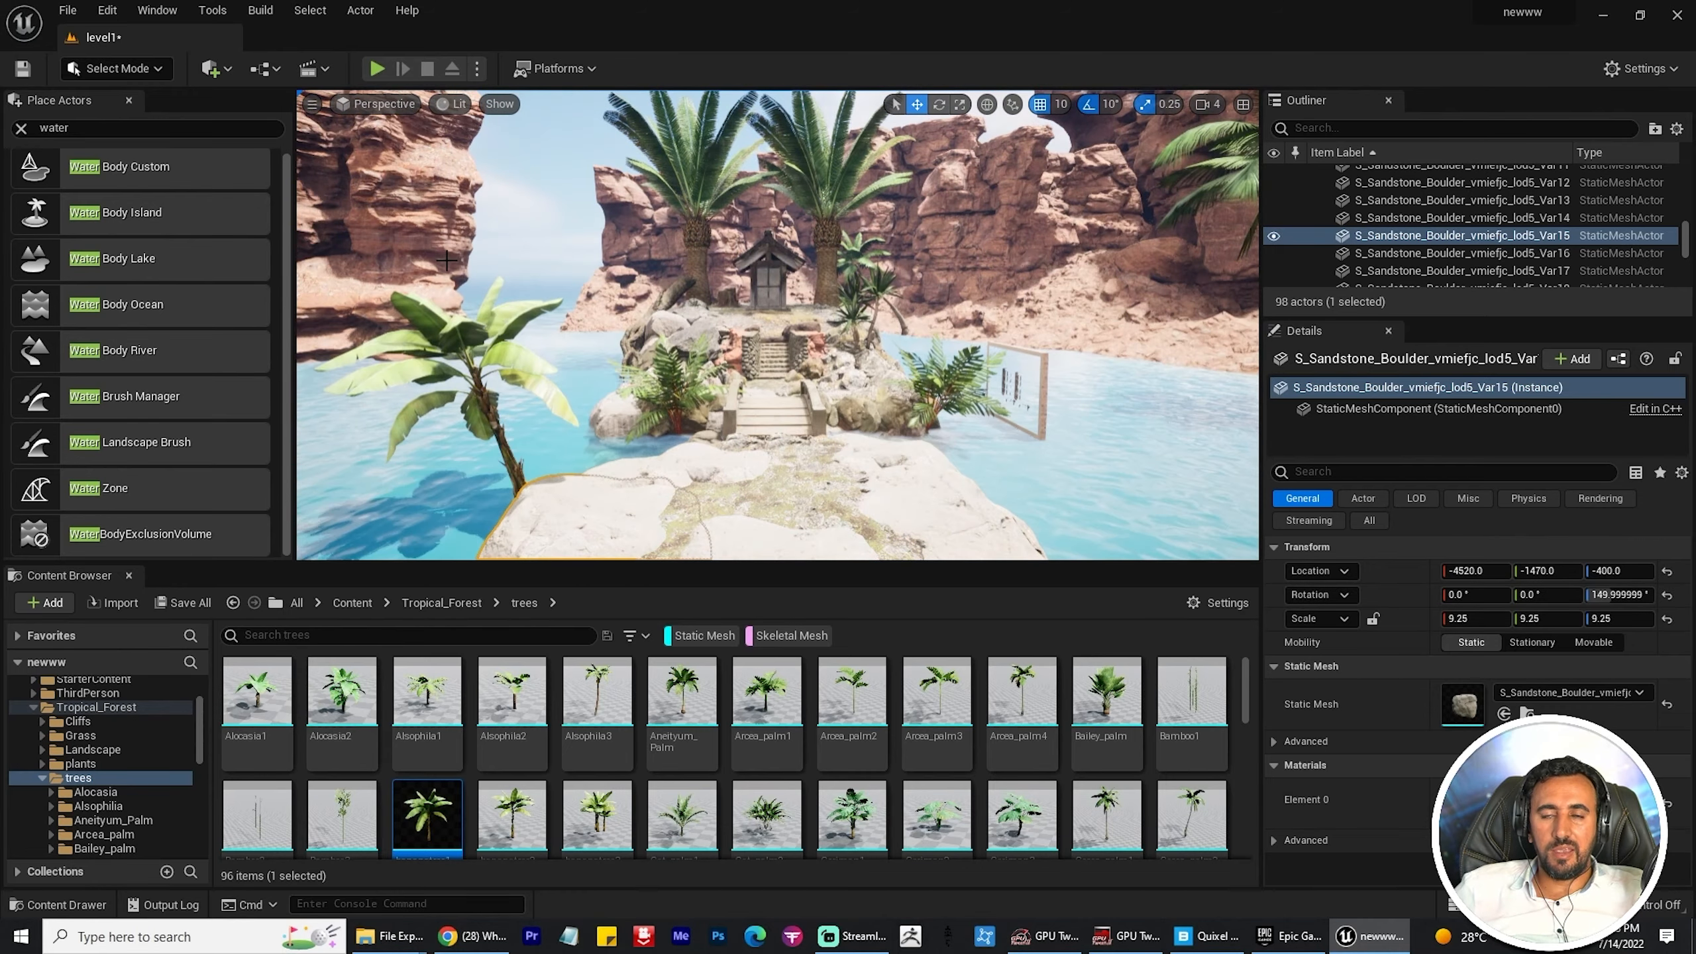
key("ctrl+l")
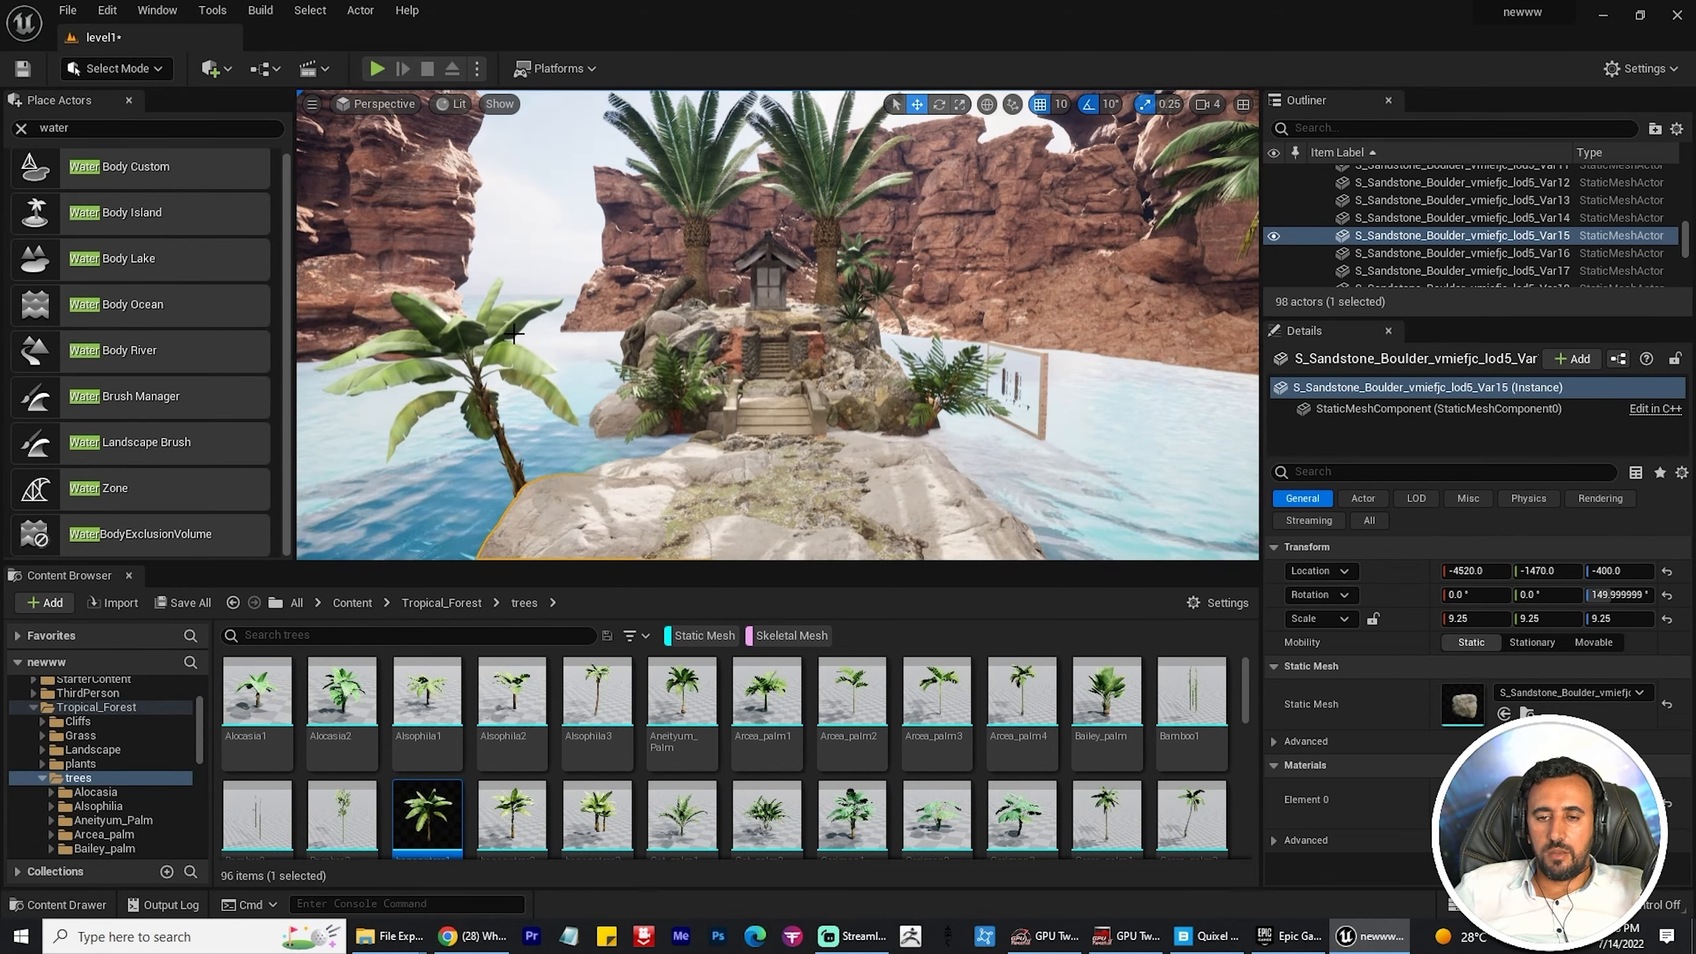
key("ctrl+l")
key("ctrl+l")
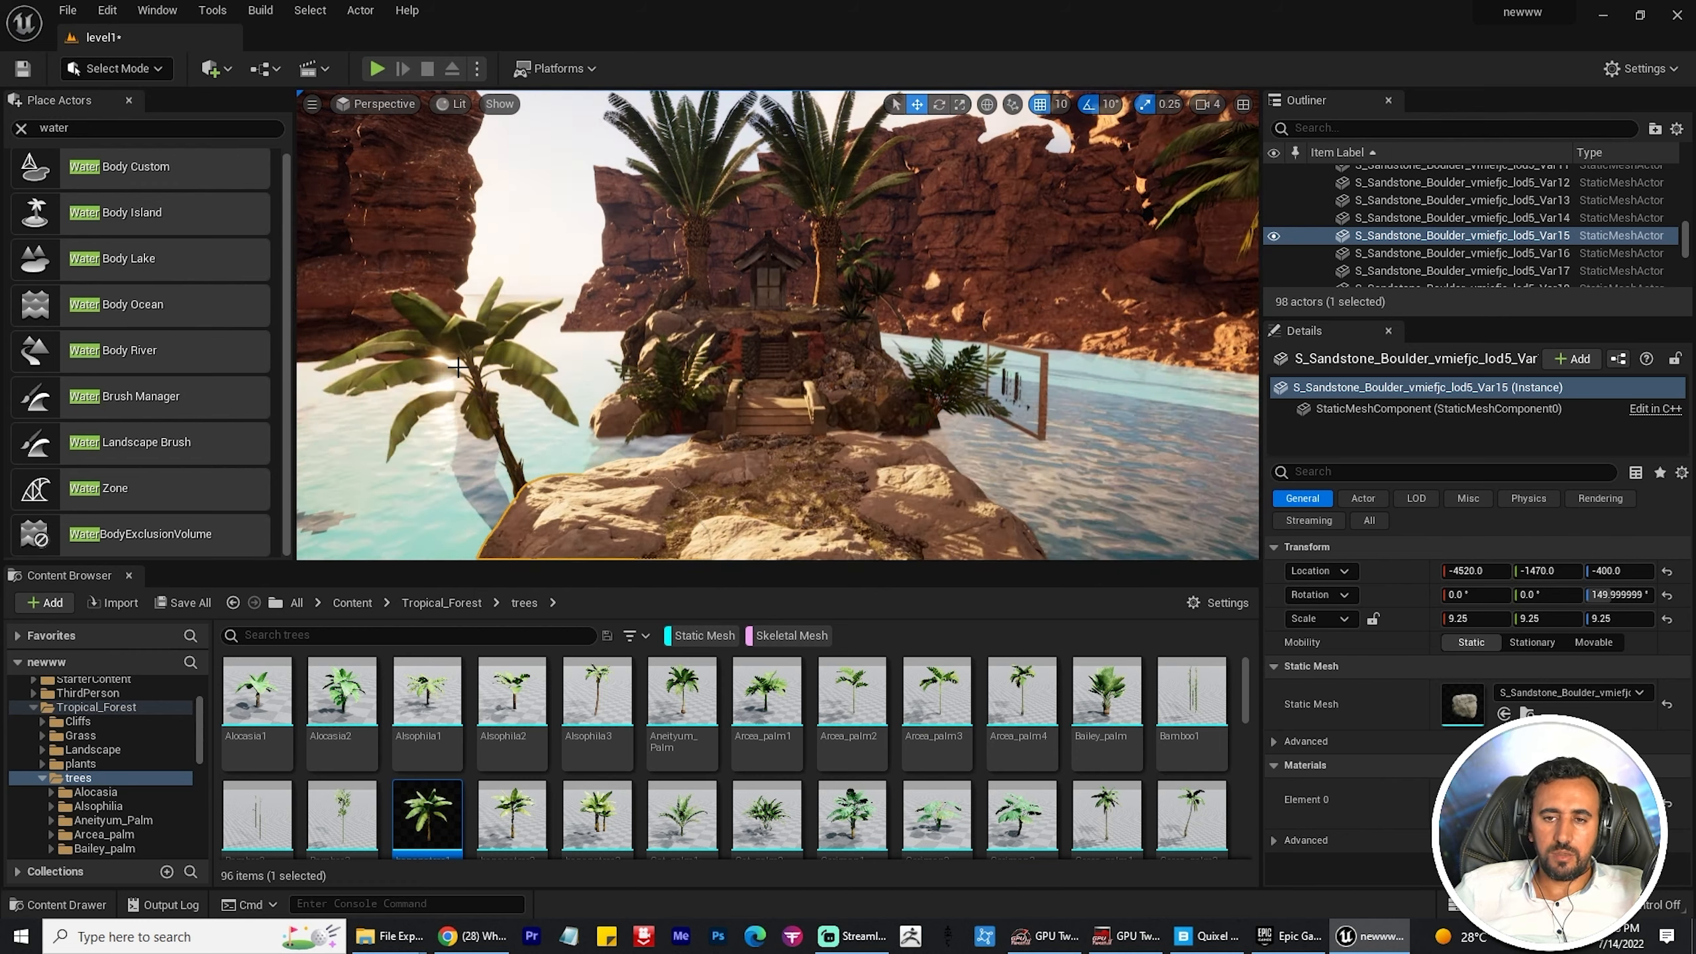
key("ctrl+l")
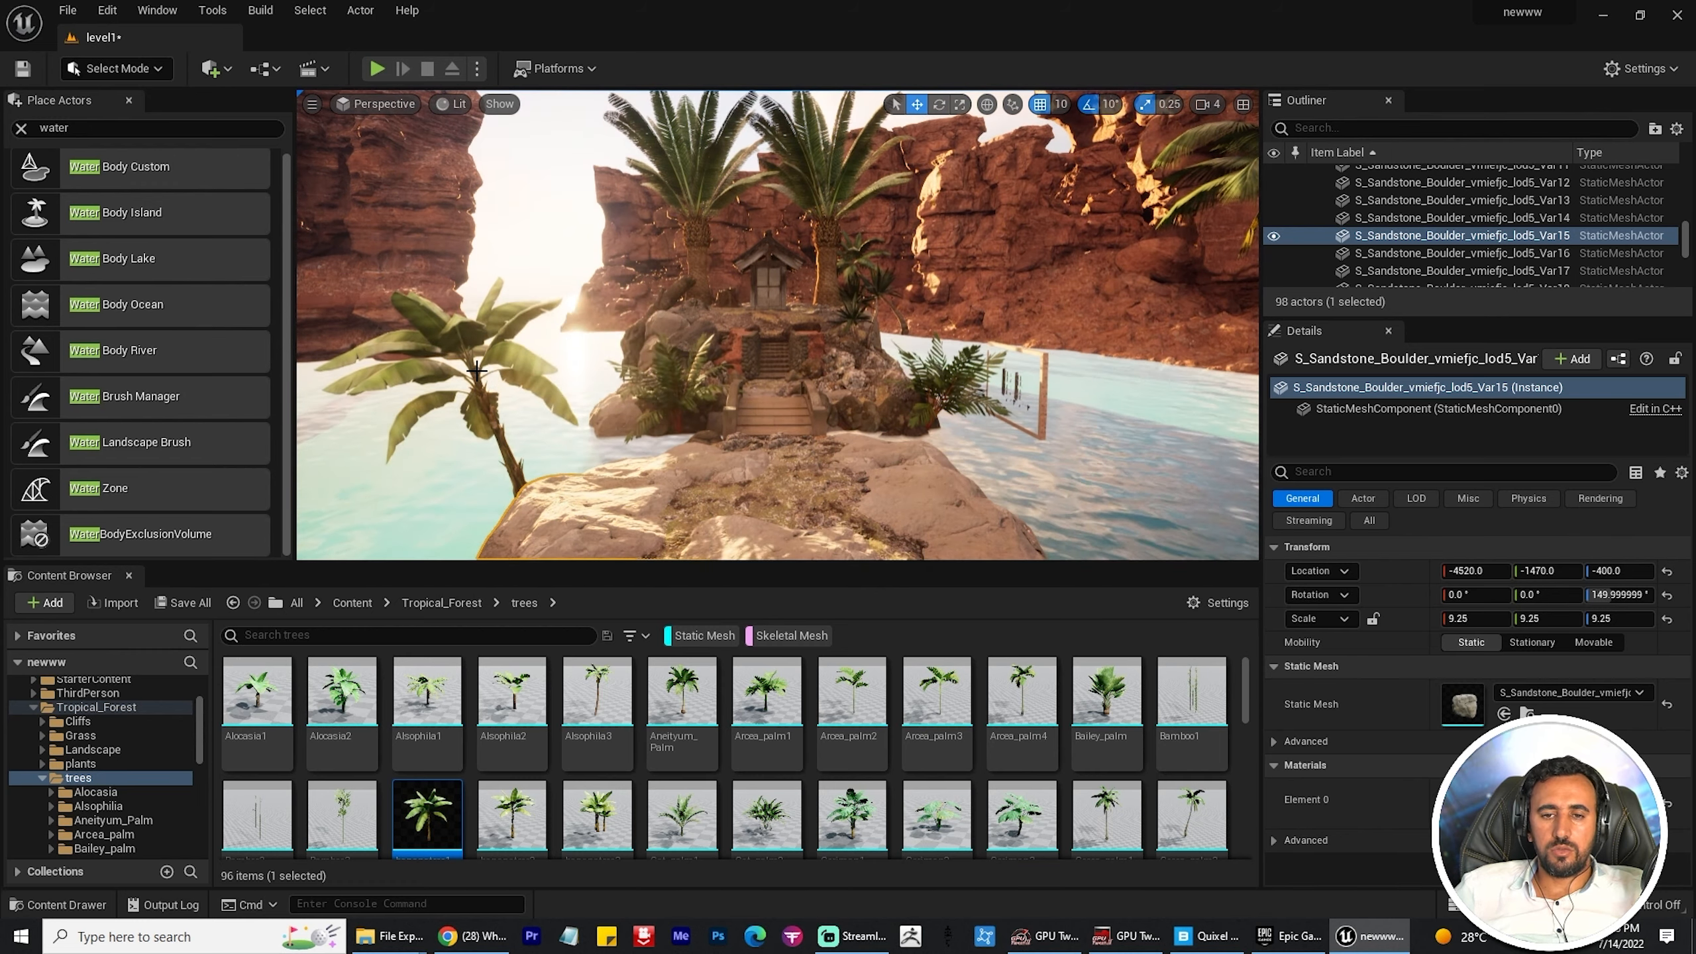
left_click(972, 372, "ctrl")
Step: Duplicate sandstone boulders along the hut island's waterline, one at X -3540, Y -560, Z -250, and delete the surplus object
right_click_drag(980, 411, 801, 400)
left_click(755, 375)
left_click_drag(788, 391, 688, 409, "alt")
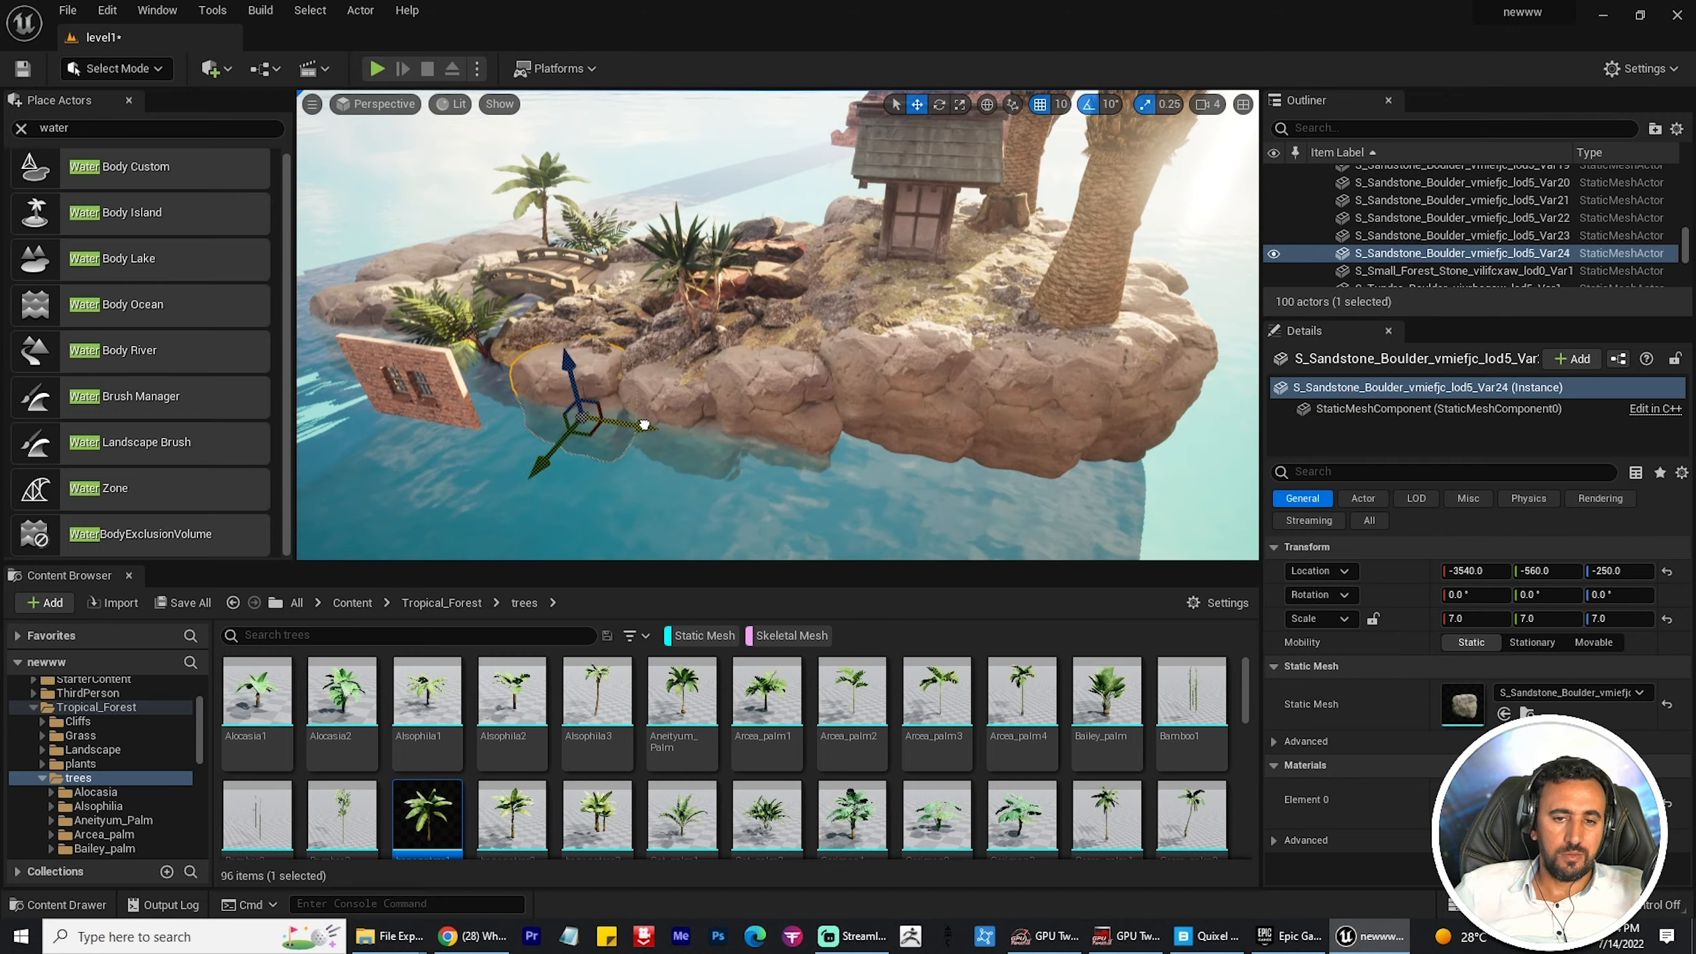
right_click_drag(629, 429, 655, 468)
left_click_drag(656, 496, 533, 508, "alt")
mouse_move(768, 341)
right_mouse_down()
mouse_move(852, 286)
mouse_move(845, 347)
mouse_move(935, 321)
mouse_move(1102, 314)
mouse_move(1238, 33)
mouse_move(618, 532)
mouse_move(775, 321)
right_mouse_up()
key("Delete")
Step: Move the brick wall with two windows from the water to the side of the hut, near X -2490, Y -540, Z 370
left_click(624, 514)
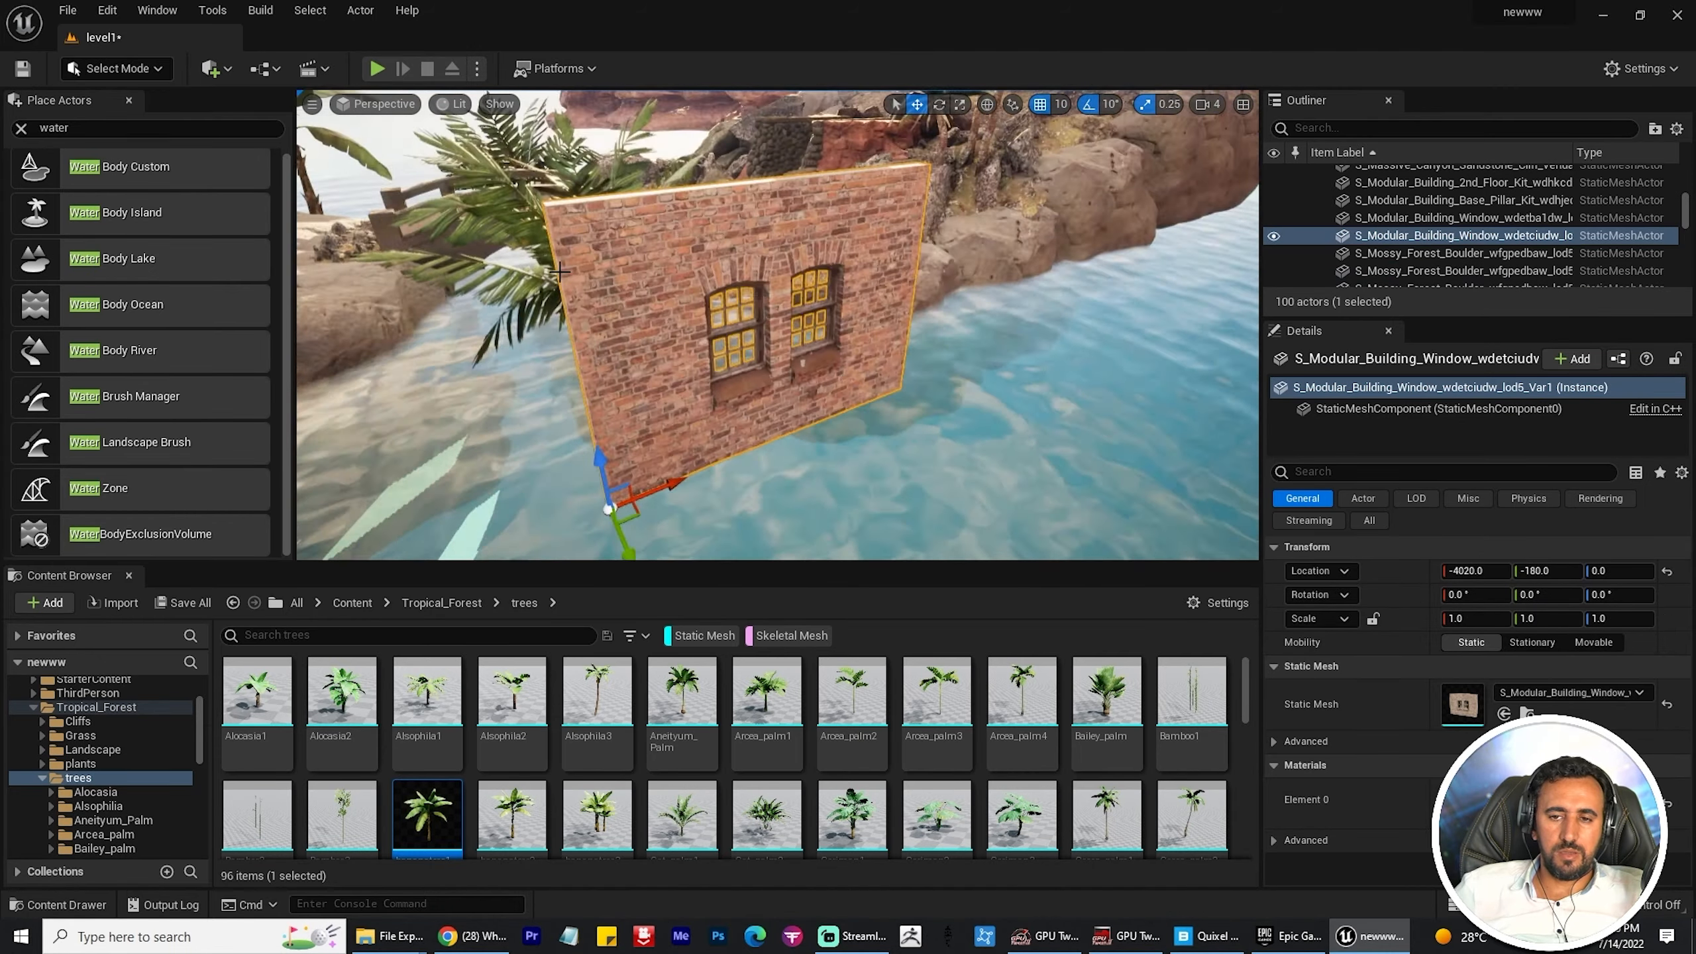
left_click_drag(617, 488, 1008, 402)
right_click_drag(1007, 401, 868, 375)
left_click_drag(868, 468, 788, 516)
left_click_drag(665, 350, 688, 336)
right_click_drag(688, 336, 576, 448)
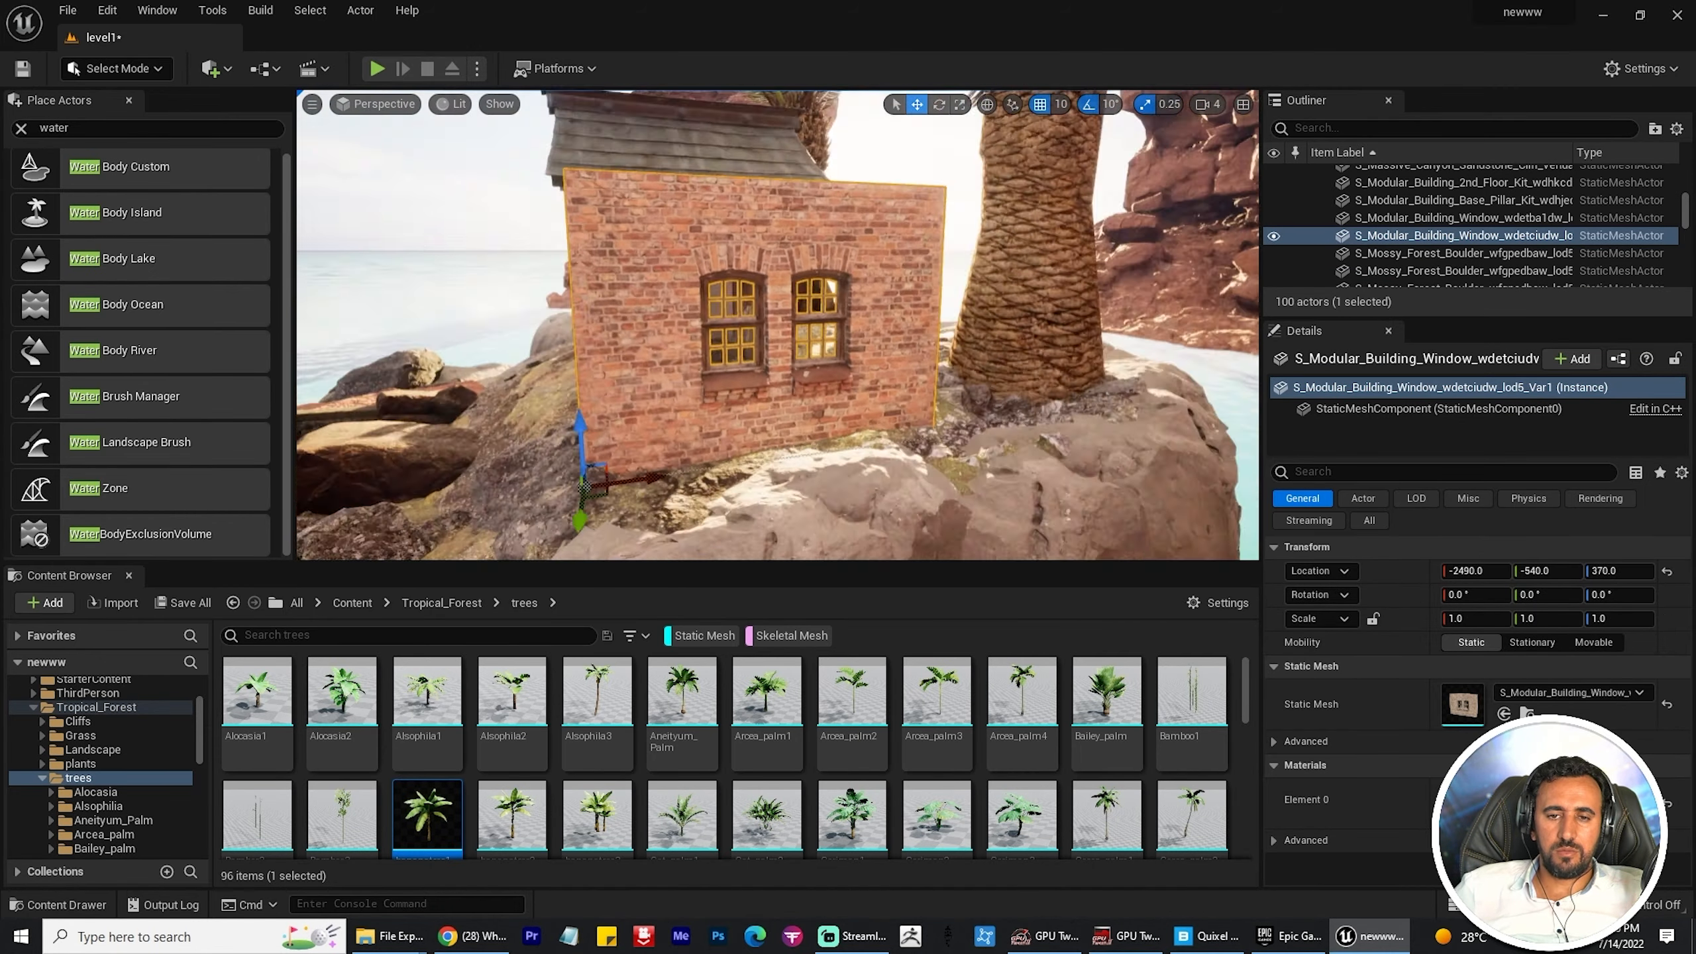
left_click_drag(576, 448, 577, 434)
Step: Move the second-floor brick wall from the water to the hut beside the windowed wall, and duplicate it for another side
right_click_drag(670, 414, 695, 507)
left_click(691, 304)
right_click_drag(691, 304, 748, 334)
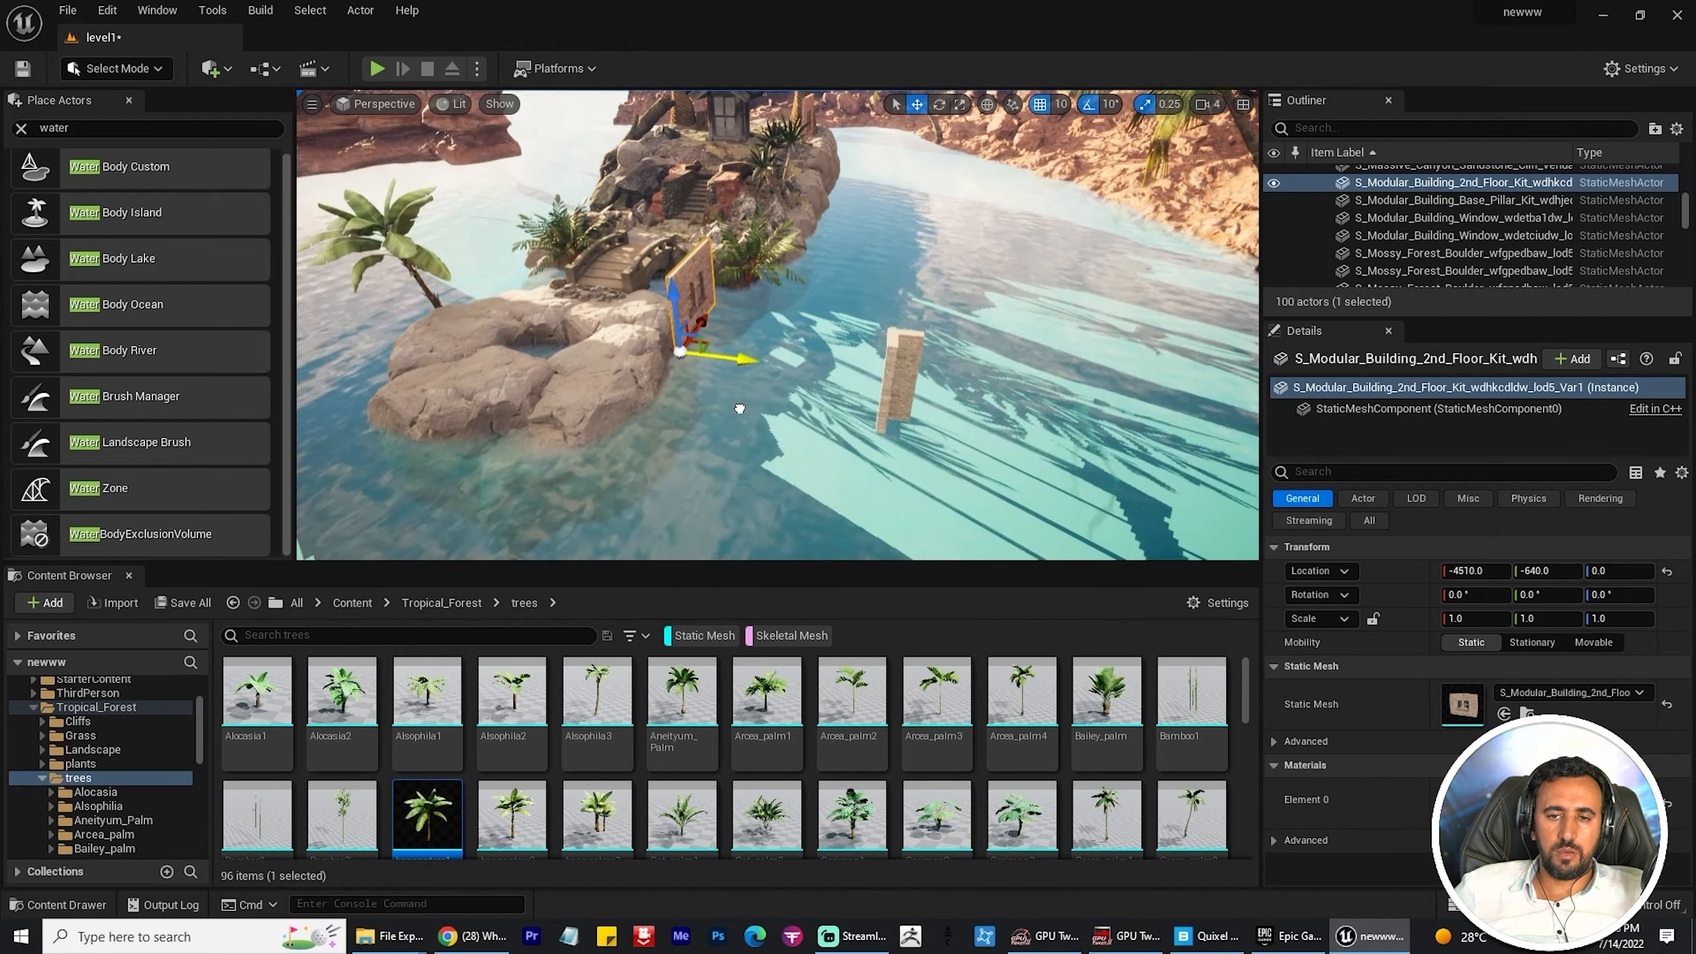
left_click_drag(725, 353, 754, 357)
right_click_drag(755, 357, 794, 394)
left_click_drag(801, 424, 735, 375, "alt")
mouse_move(735, 374)
right_mouse_down()
mouse_move(668, 320)
mouse_move(774, 347)
mouse_move(773, 394)
mouse_move(721, 361)
right_mouse_up()
Step: Duplicate a windowed brick wall and rotate the copy to close off the remaining side of the hut's annex
left_click(722, 362)
left_click_drag(695, 475, 725, 487, "alt")
key("e")
left_click_drag(725, 514, 765, 438)
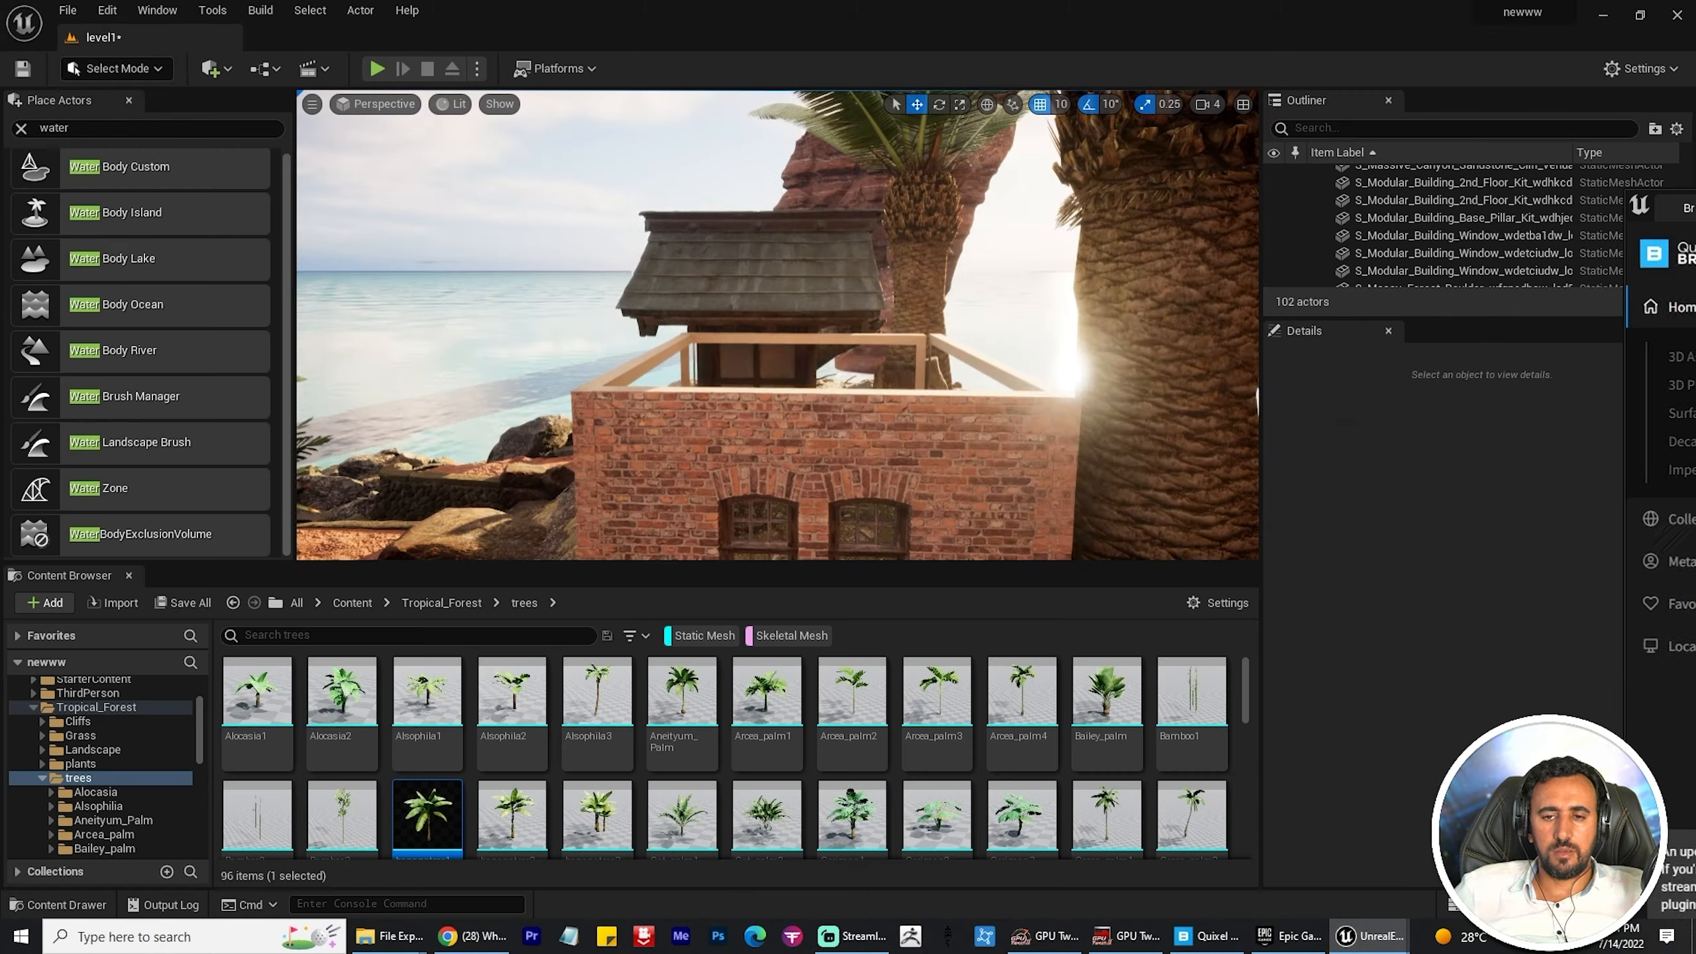
Step: Lay a wooden beam across the top of the brick annex, rotating it, scaling it to 1.5 and aligning it with the walls
right_click_drag(778, 334, 785, 374)
left_click(785, 371)
key("e")
left_click_drag(832, 307, 843, 348)
key("w")
left_click_drag(812, 354, 867, 289)
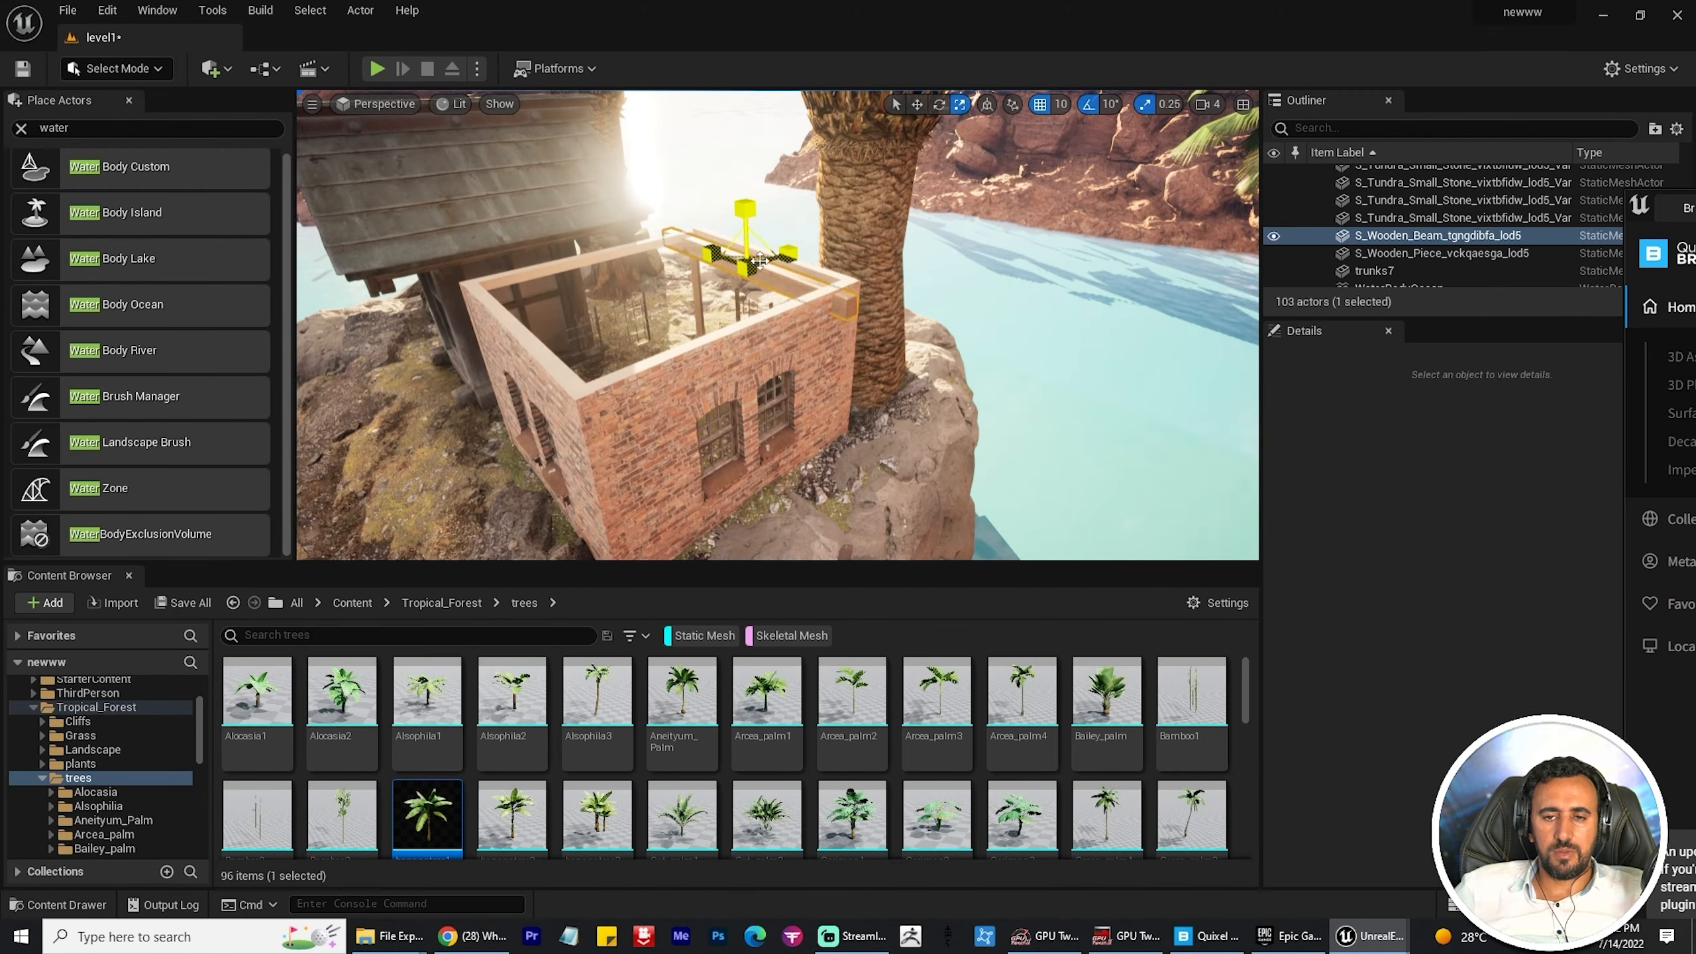
left_click_drag(760, 261, 771, 251)
right_click_drag(772, 250, 815, 287)
key("w")
left_click_drag(918, 292, 918, 304)
right_click_drag(918, 305, 888, 334)
Step: Duplicate the wooden beam repeatedly side by side to start the annex's slatted roof
left_click_drag(922, 294, 868, 314, "alt")
left_click_drag(892, 315, 868, 319, "alt")
left_click_drag(892, 319, 869, 322, "alt")
left_click_drag(891, 322, 858, 326, "alt")
right_click_drag(858, 325, 801, 374)
Step: Duplicate a roof beam, turn the copy crosswise and align it on the front part of the brick annex
left_click_drag(825, 301, 805, 294, "alt")
key("e")
left_click_drag(849, 334, 778, 375)
key("w")
right_click_drag(778, 334, 935, 288)
left_click_drag(958, 274, 925, 288)
right_click_drag(925, 287, 895, 267)
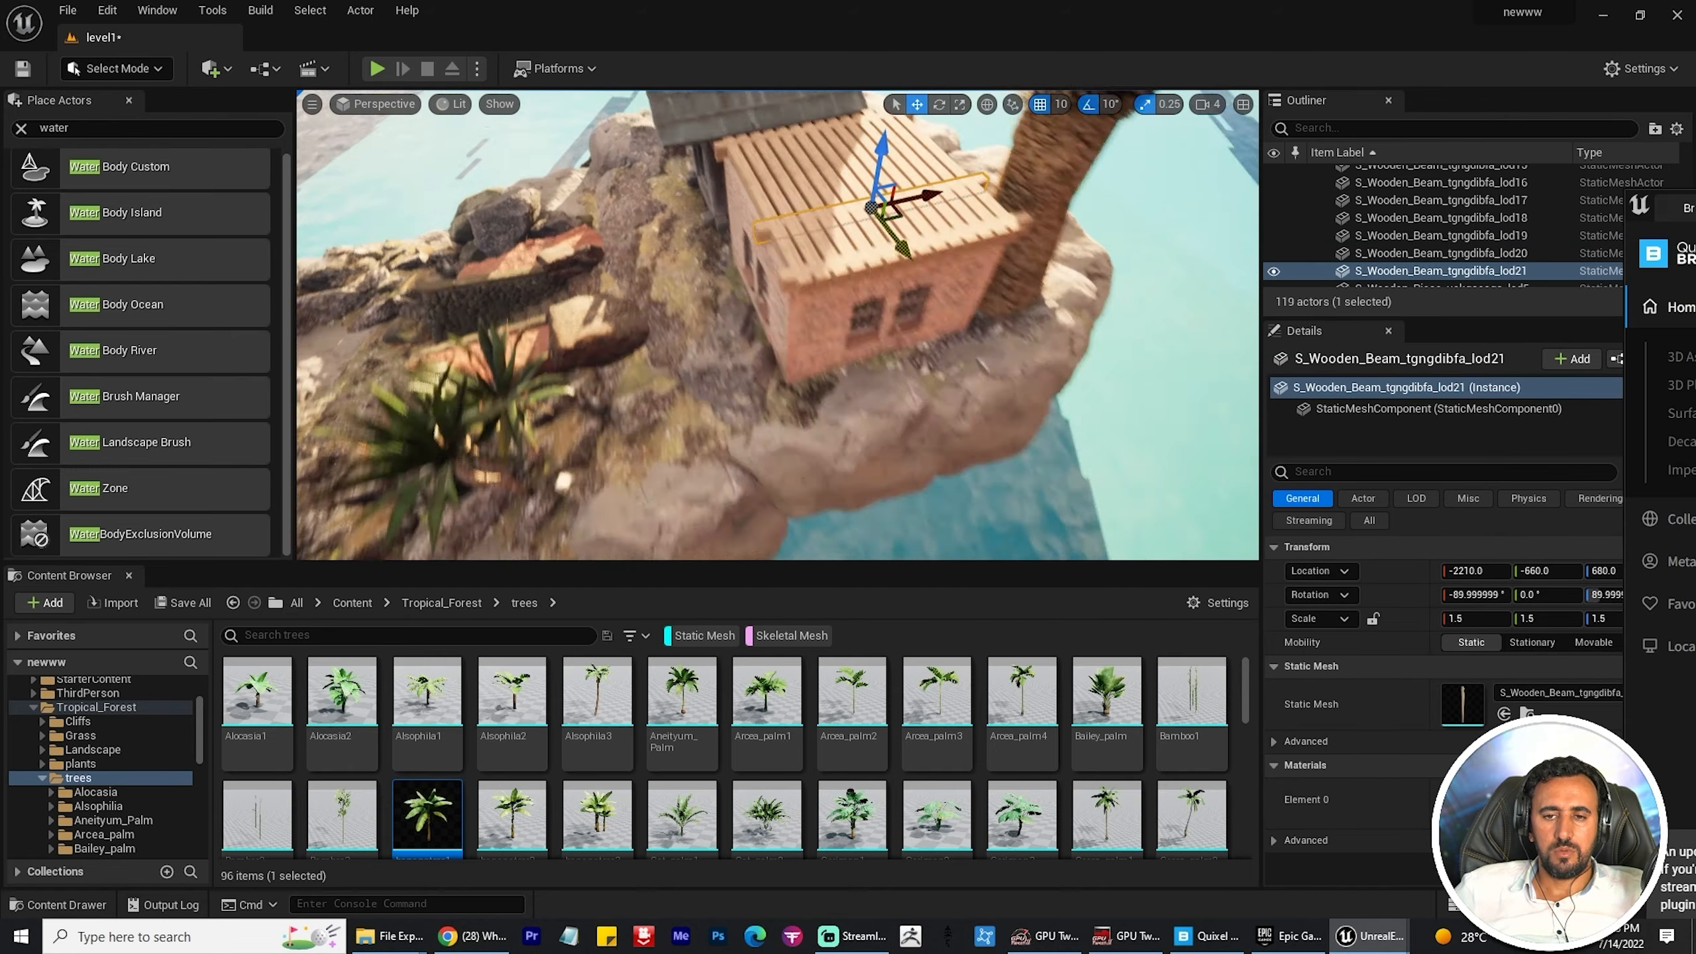
Step: Duplicate the crosswise roof beam toward the annex's front edge, ending at X -2210, Y -590, Z 680
left_click_drag(892, 214, 901, 234, "alt")
left_click_drag(892, 214, 908, 240, "alt")
right_click_drag(909, 240, 748, 267)
left_click(746, 281)
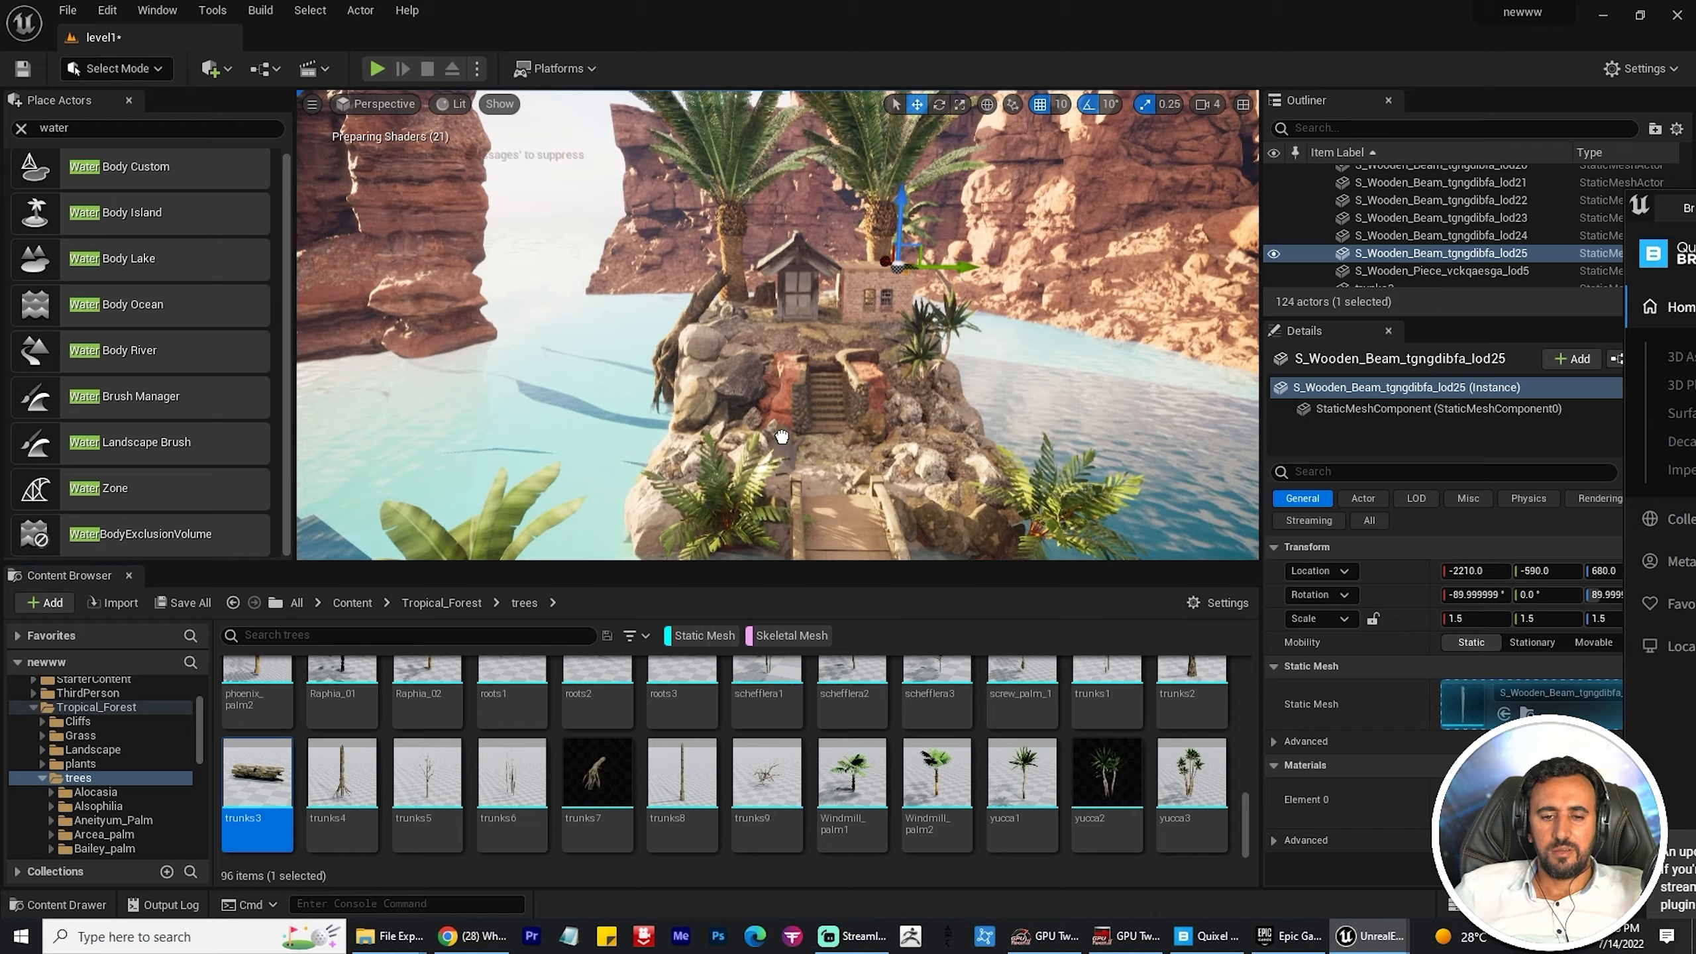
Step: Place the trunks3 log beside the stone stairs near X -3380, Y -1290, Z 220, duplicate it, and filter the Outliner by "post"
left_click(781, 437)
key("f")
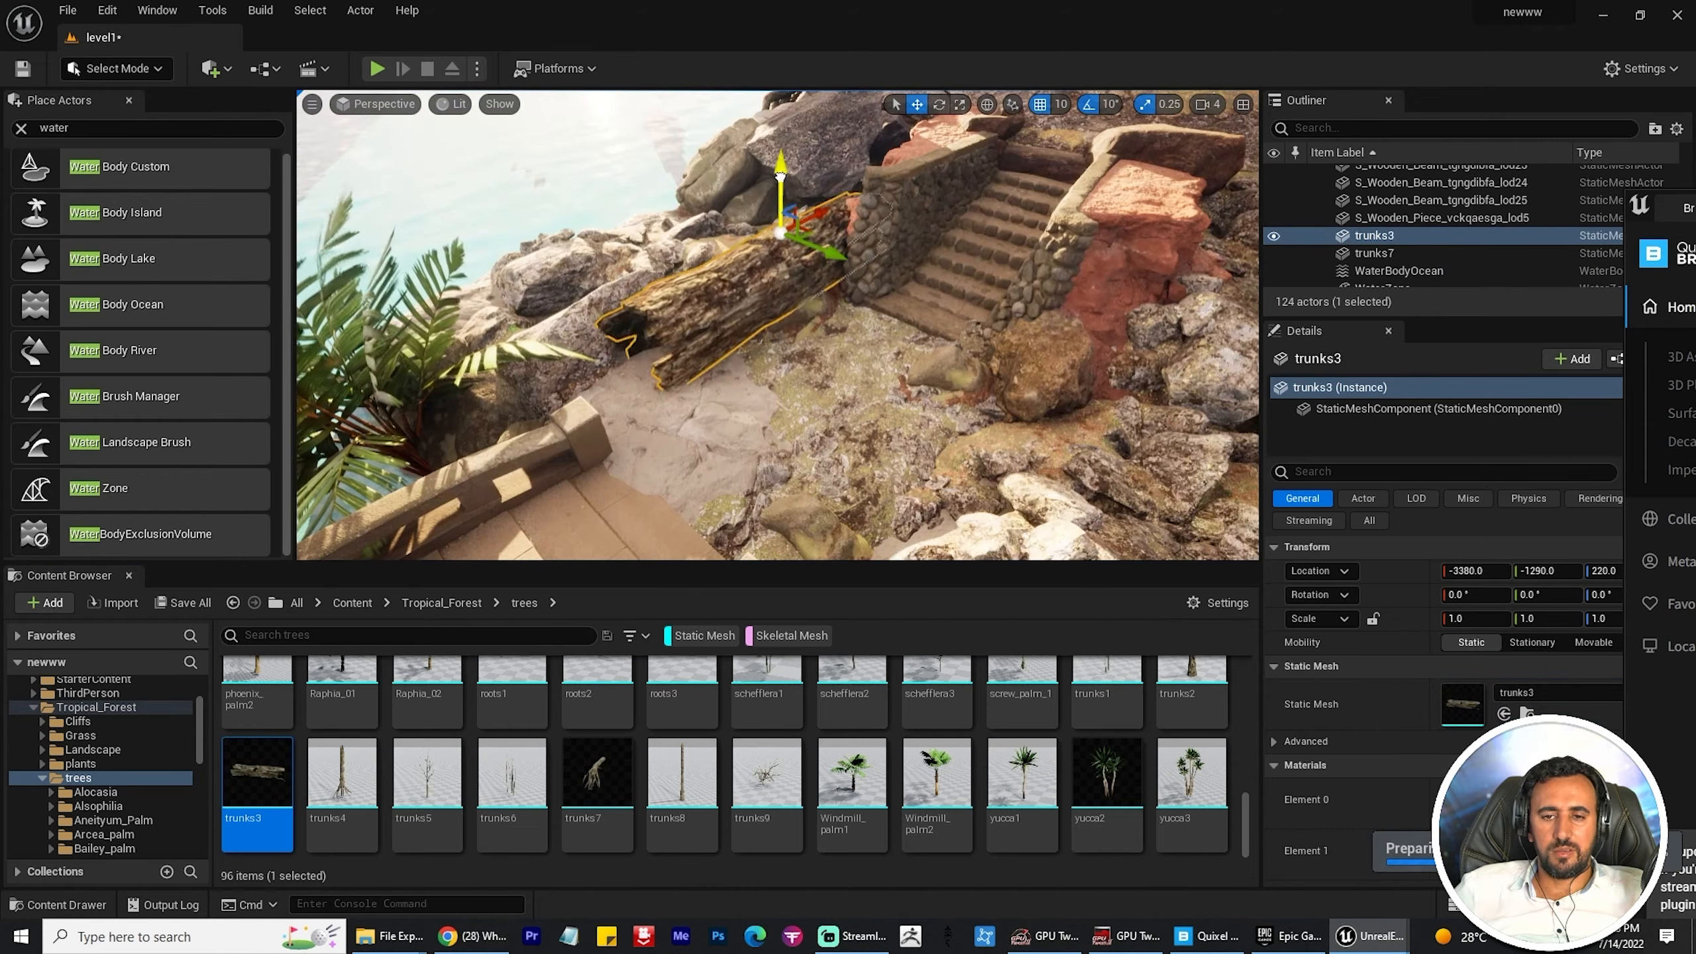
key("w")
left_click_drag(782, 254, 867, 232, "alt")
key("w")
key("e")
key("w")
left_click(848, 401)
right_click_drag(848, 401, 895, 434)
left_click(1433, 124)
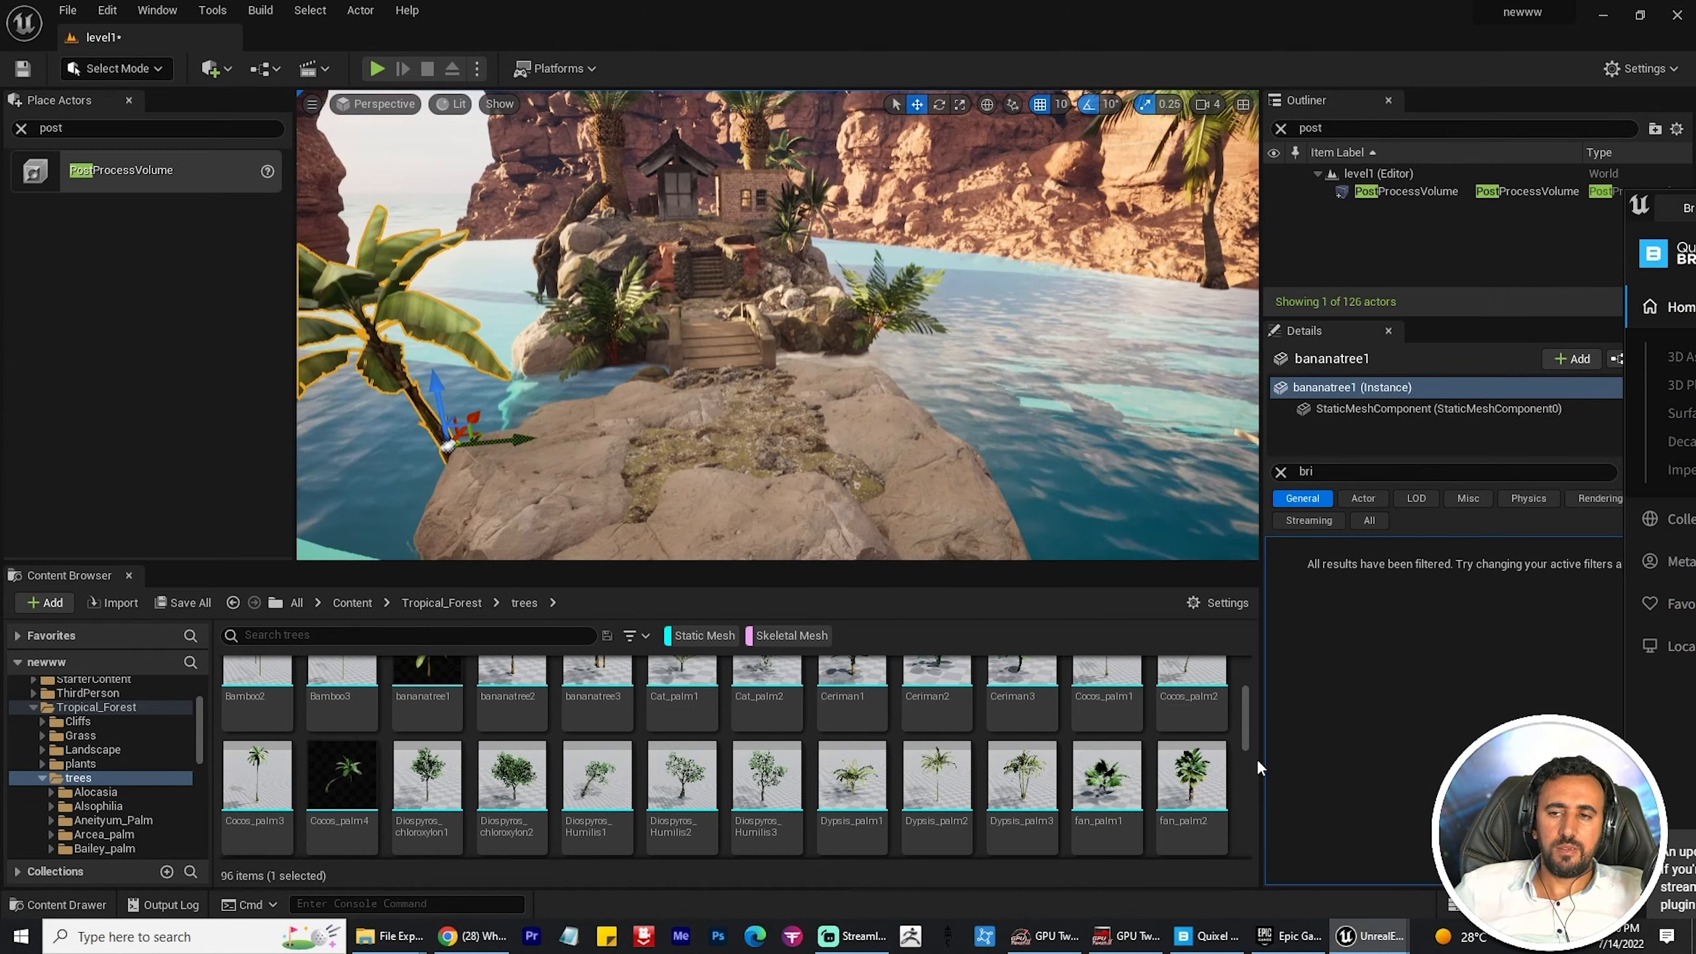
Step: Position a fan_palm1 plant on the rocky islet in front of the bridge
left_click_drag(793, 424, 793, 424)
mouse_move(793, 425)
right_mouse_down()
mouse_move(795, 381)
mouse_move(795, 427)
right_mouse_up()
left_click_drag(832, 410, 905, 428)
mouse_move(906, 427)
right_mouse_down()
mouse_move(843, 417)
mouse_move(902, 461)
right_mouse_up()
left_click_drag(902, 462, 919, 464)
right_click_drag(919, 464, 888, 441)
left_click_drag(888, 441, 870, 449)
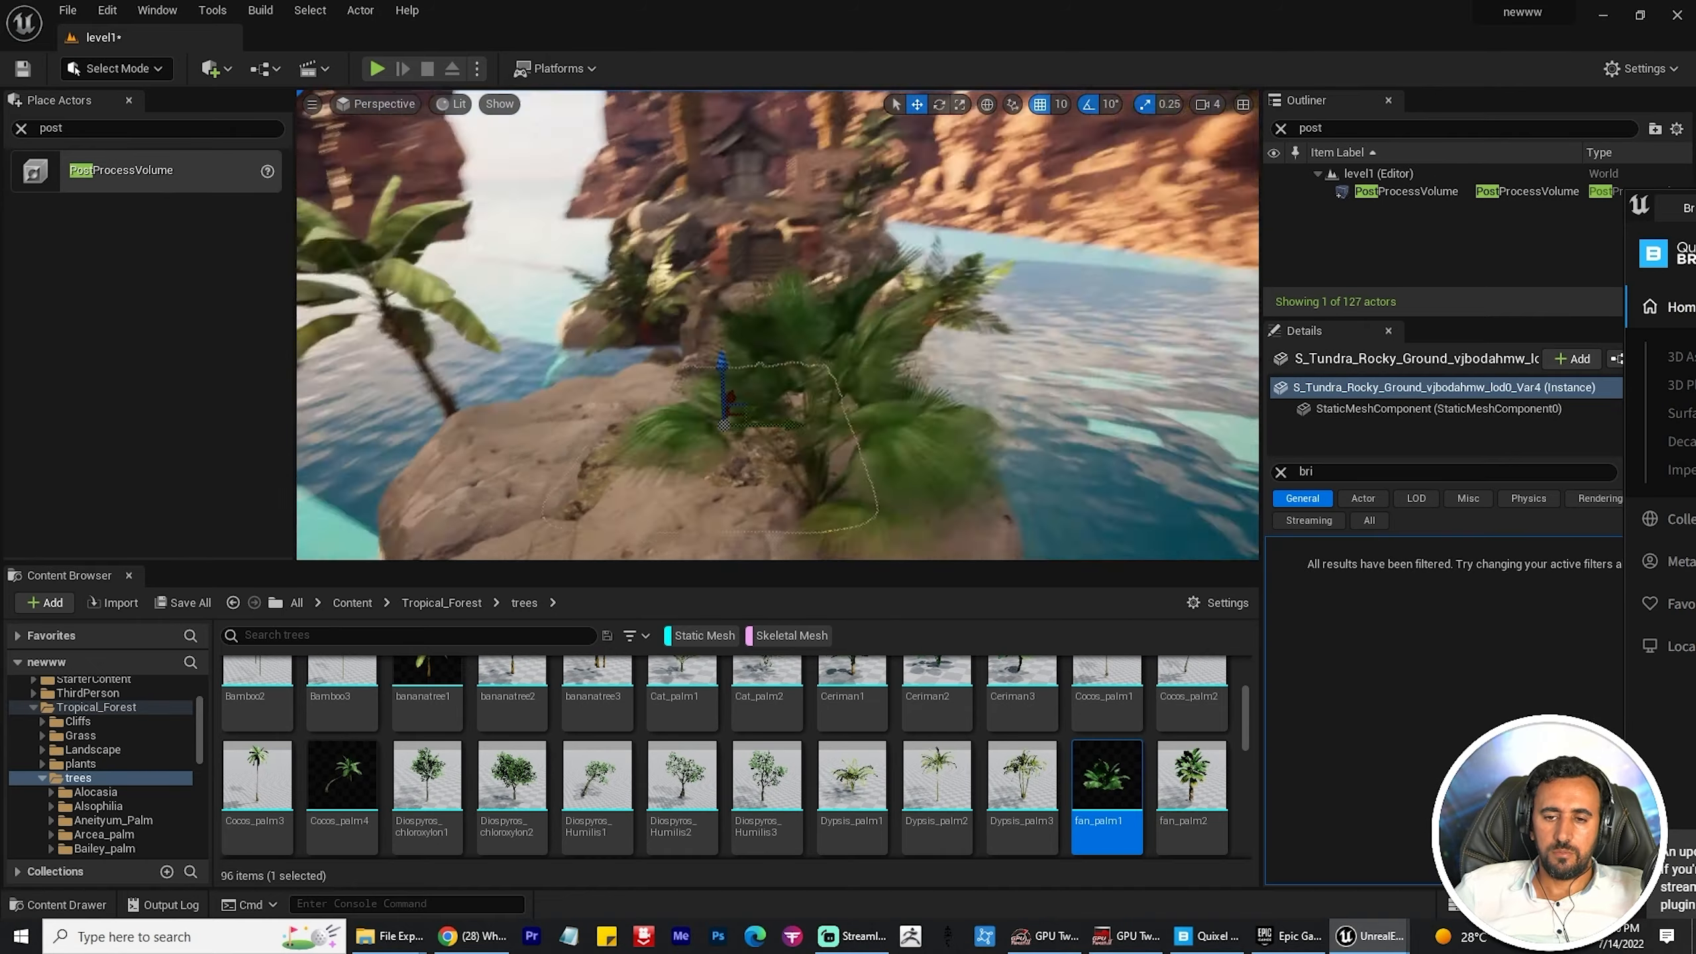
right_click_drag(895, 401, 927, 418)
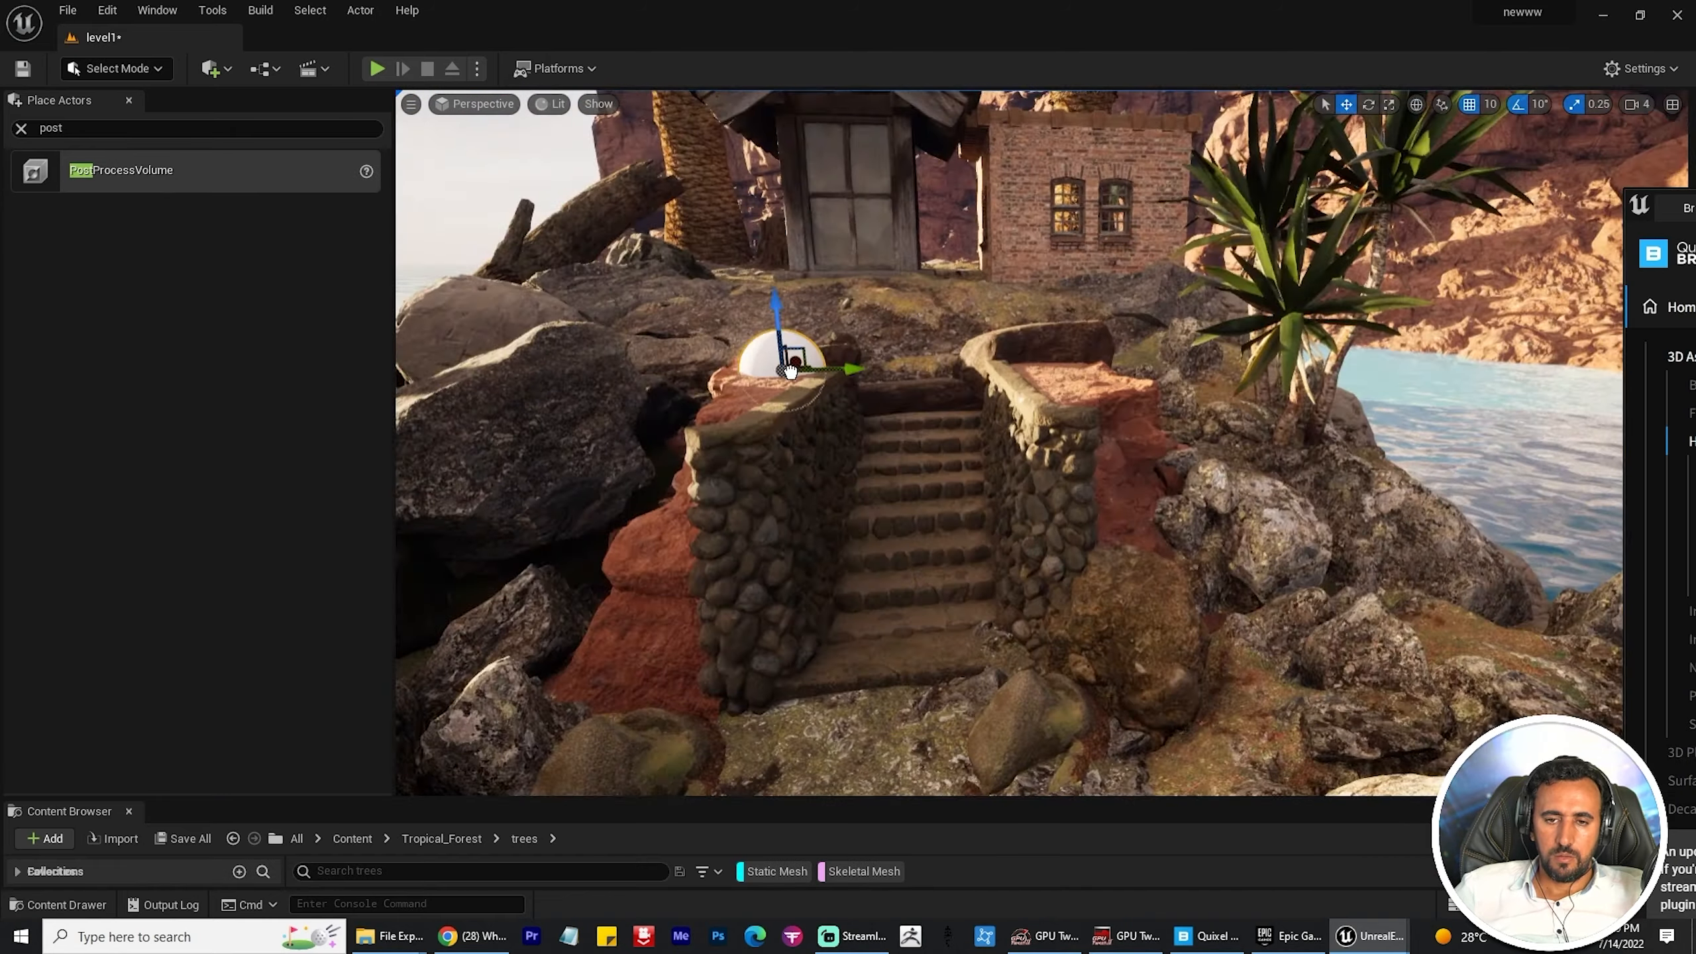
Step: Set a carved stone pagoda ornament on the lower end of the stair's side wall nearest the big dark boulder and scale it
right_click_drag(792, 366, 722, 375)
right_click_drag(1063, 438, 1063, 447)
left_click_drag(1064, 439, 680, 514)
key("f")
key("r")
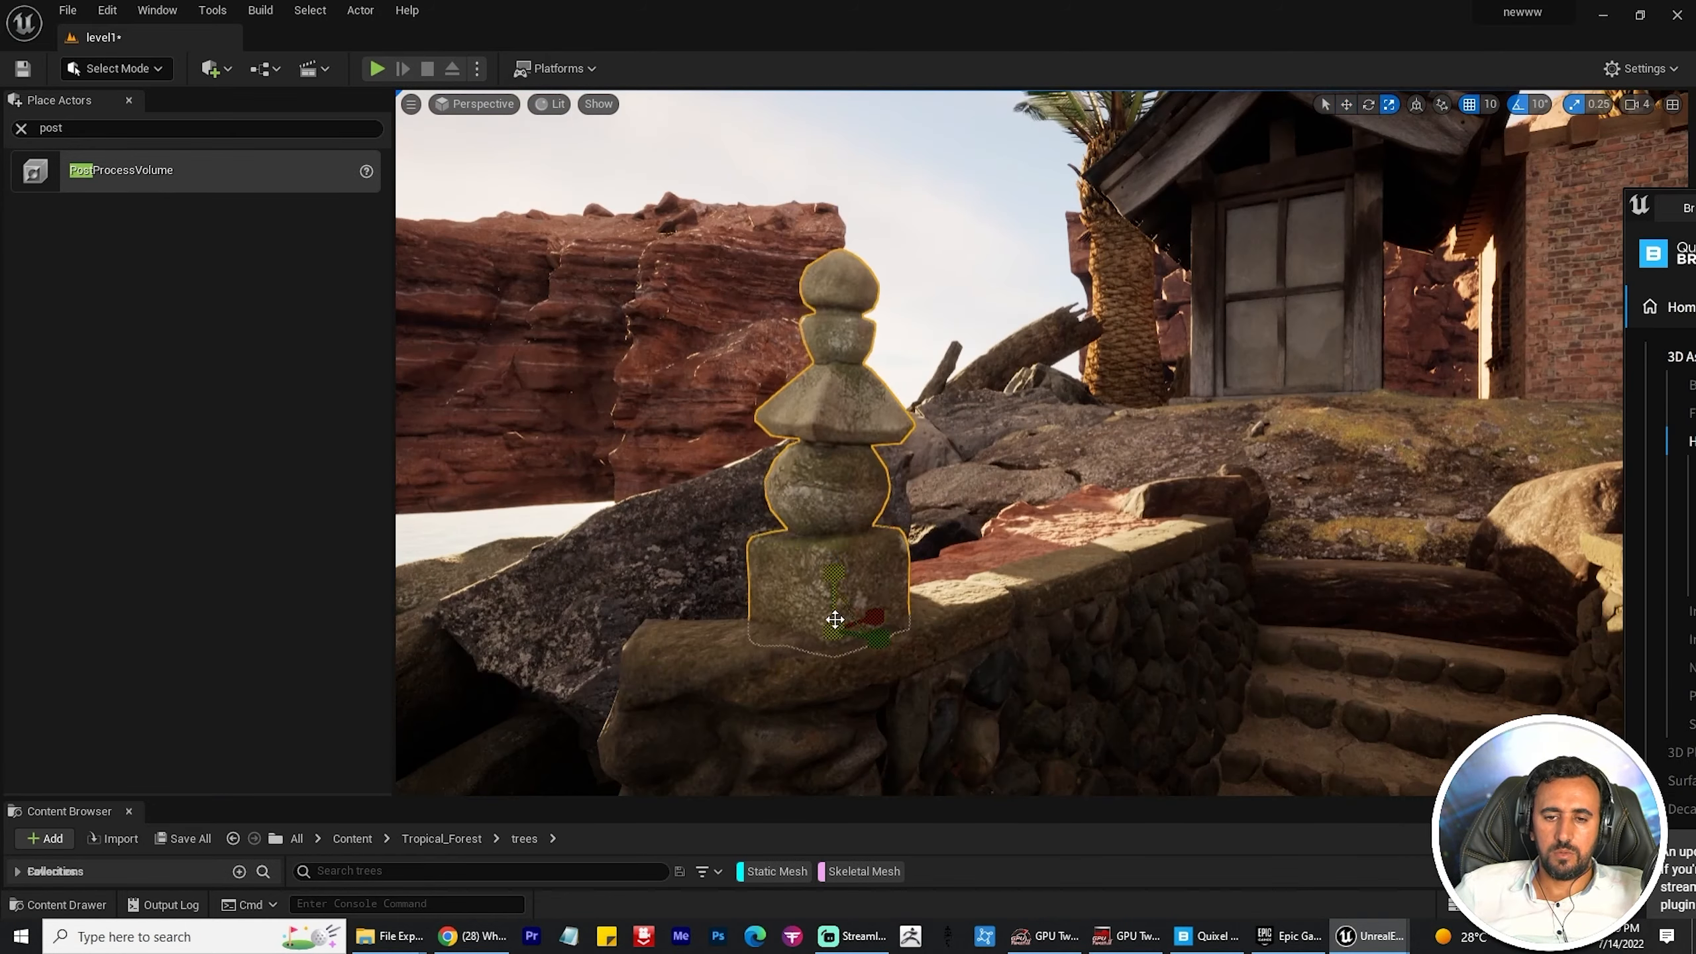
right_click_drag(827, 592, 817, 588)
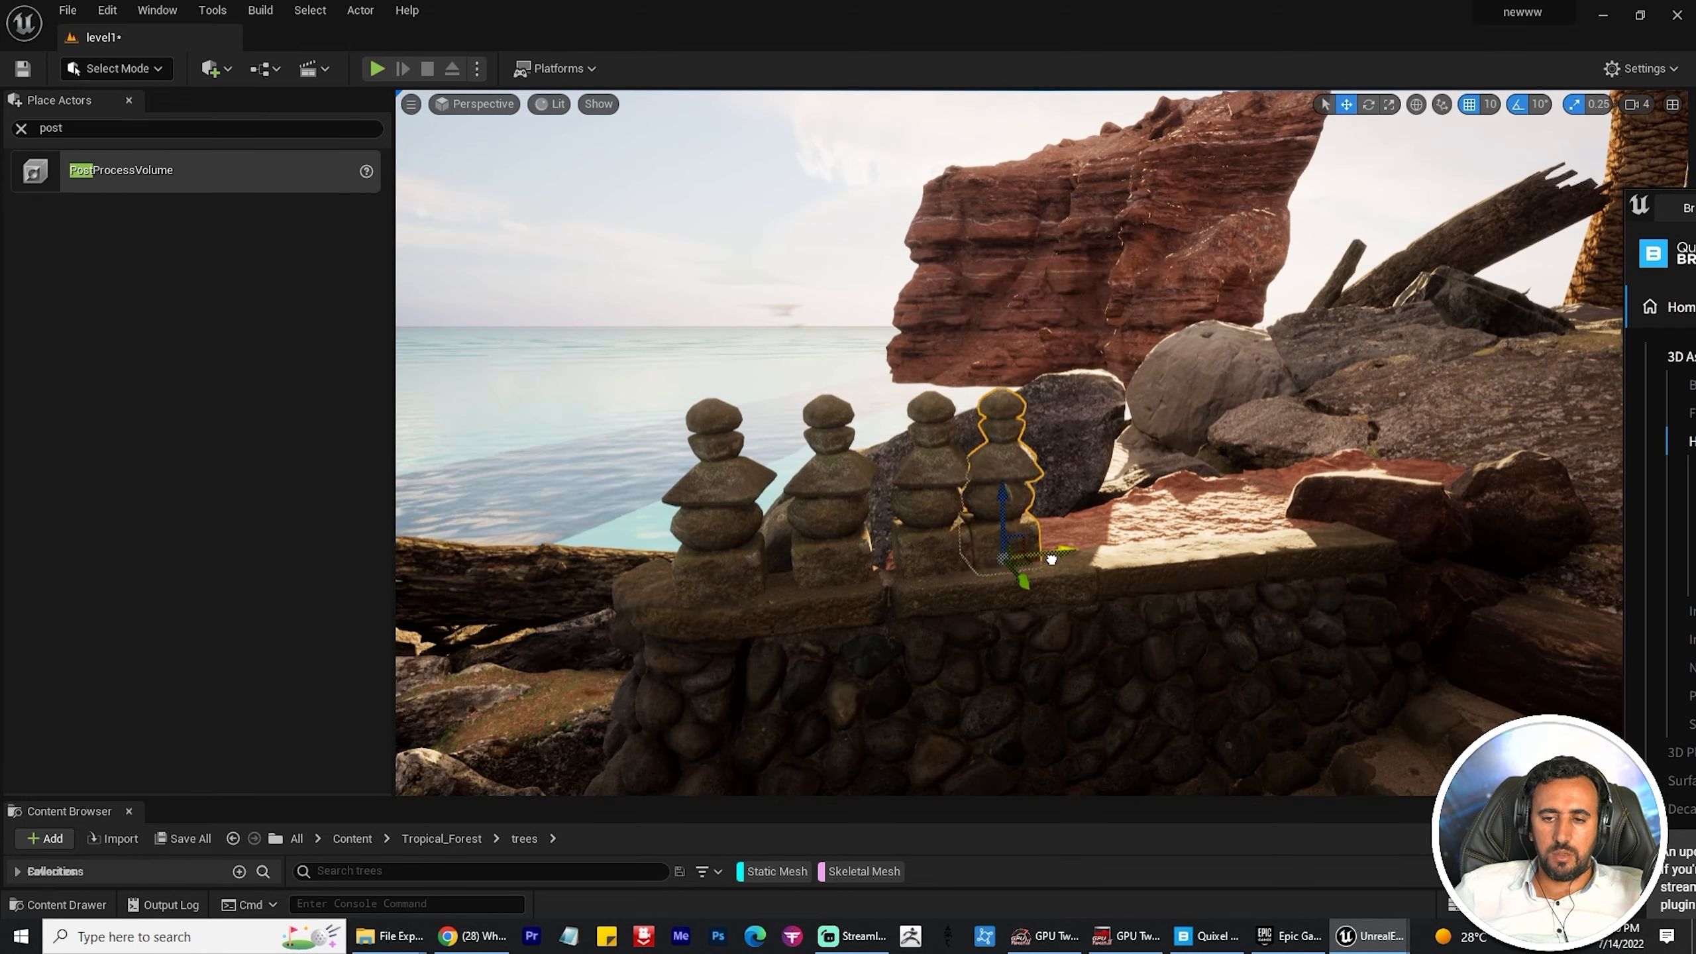
Step: Duplicate the stone pagoda ornament along the top of the stair wall into a row of eight
left_click(1273, 582)
left_click_drag(1273, 582, 1273, 507, "alt")
left_click(1301, 477)
right_click_drag(1135, 522, 1002, 507)
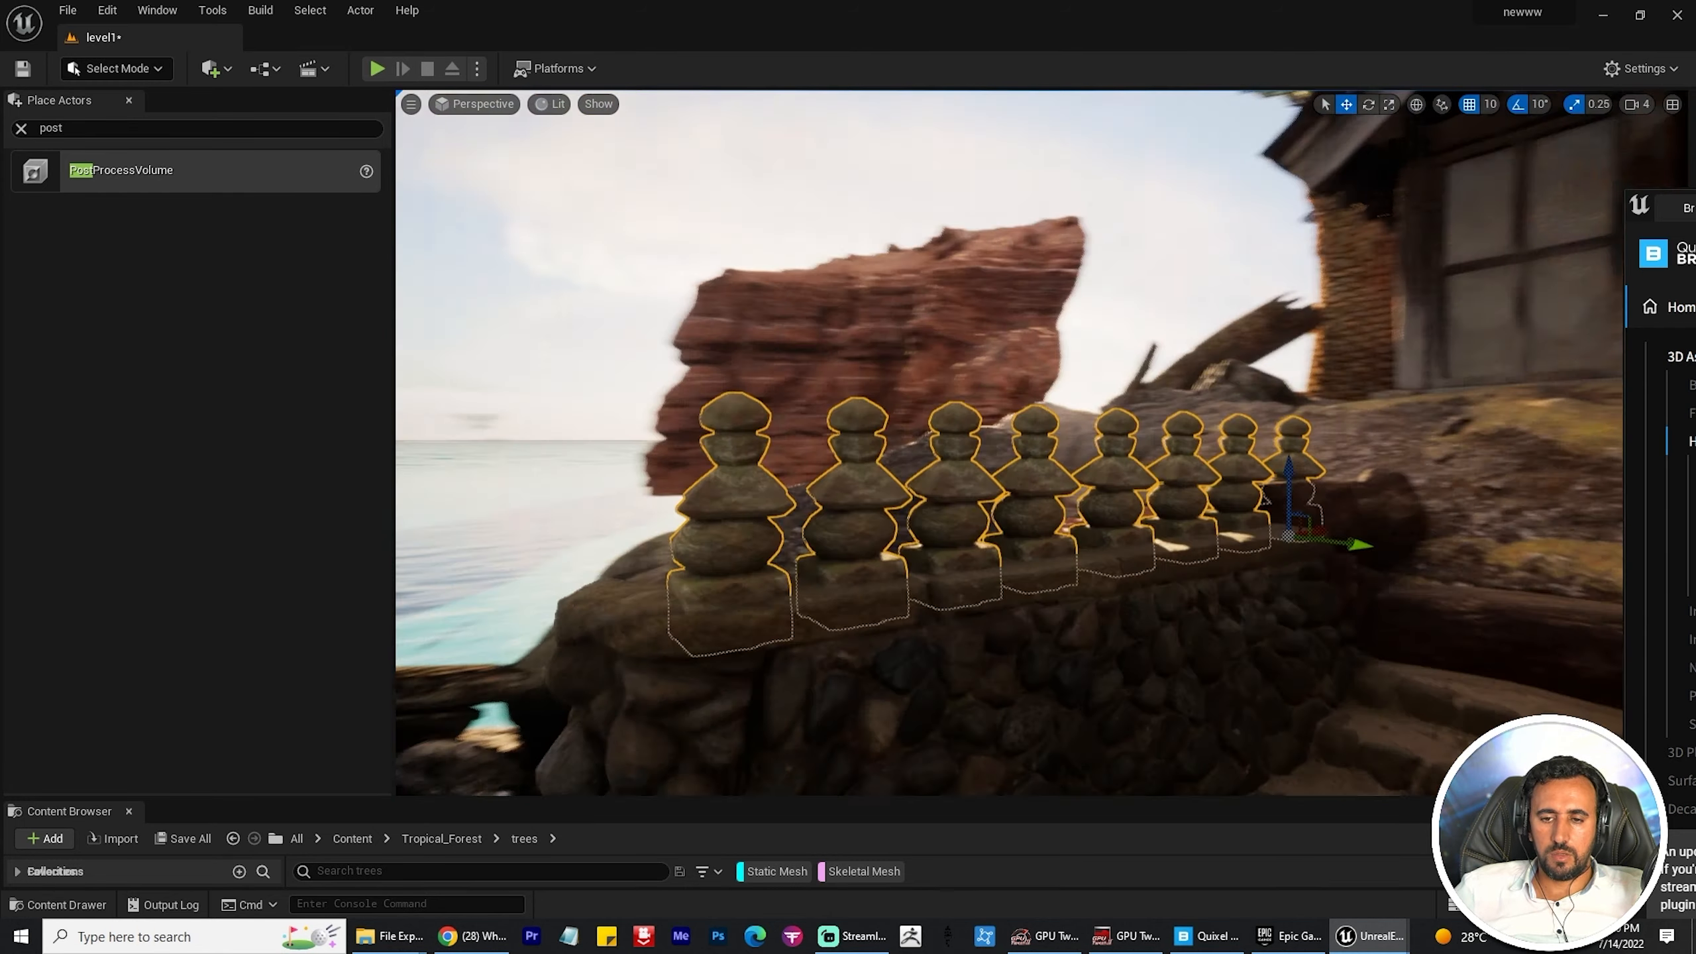
left_click(1222, 559)
right_click_drag(1221, 560, 1139, 458)
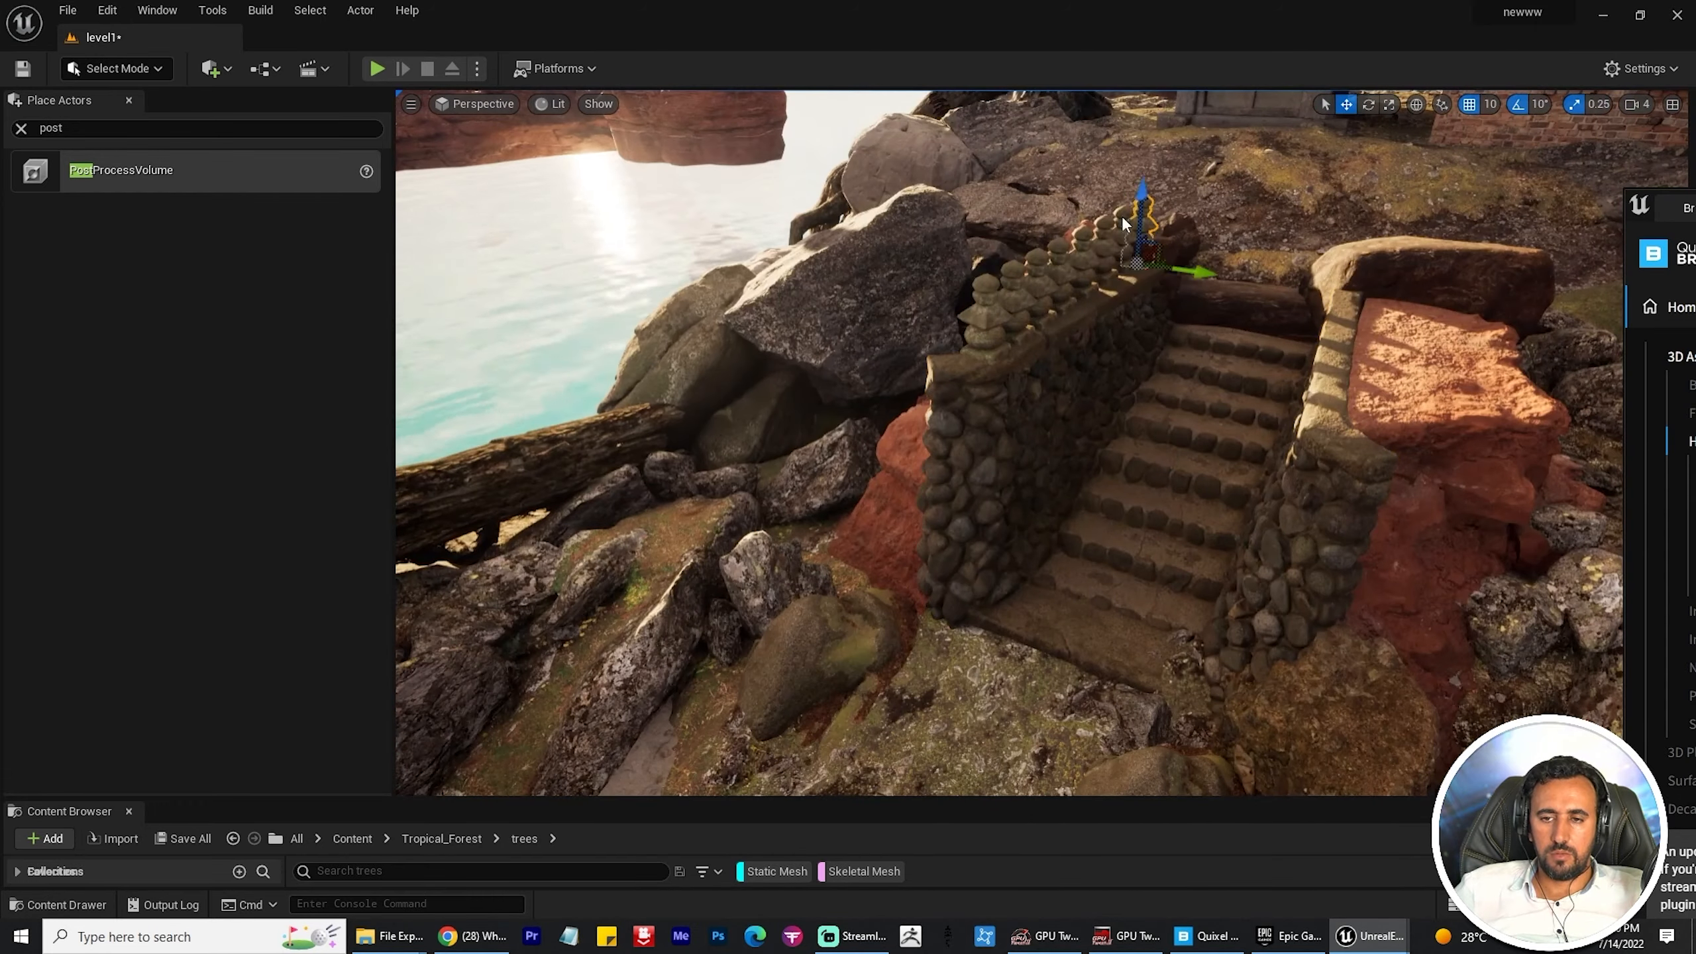
Step: Align the copied row of pagoda ornaments on the opposite stair wall, rotating it slightly, and undo the last adjustment
right_click_drag(1358, 466, 984, 587)
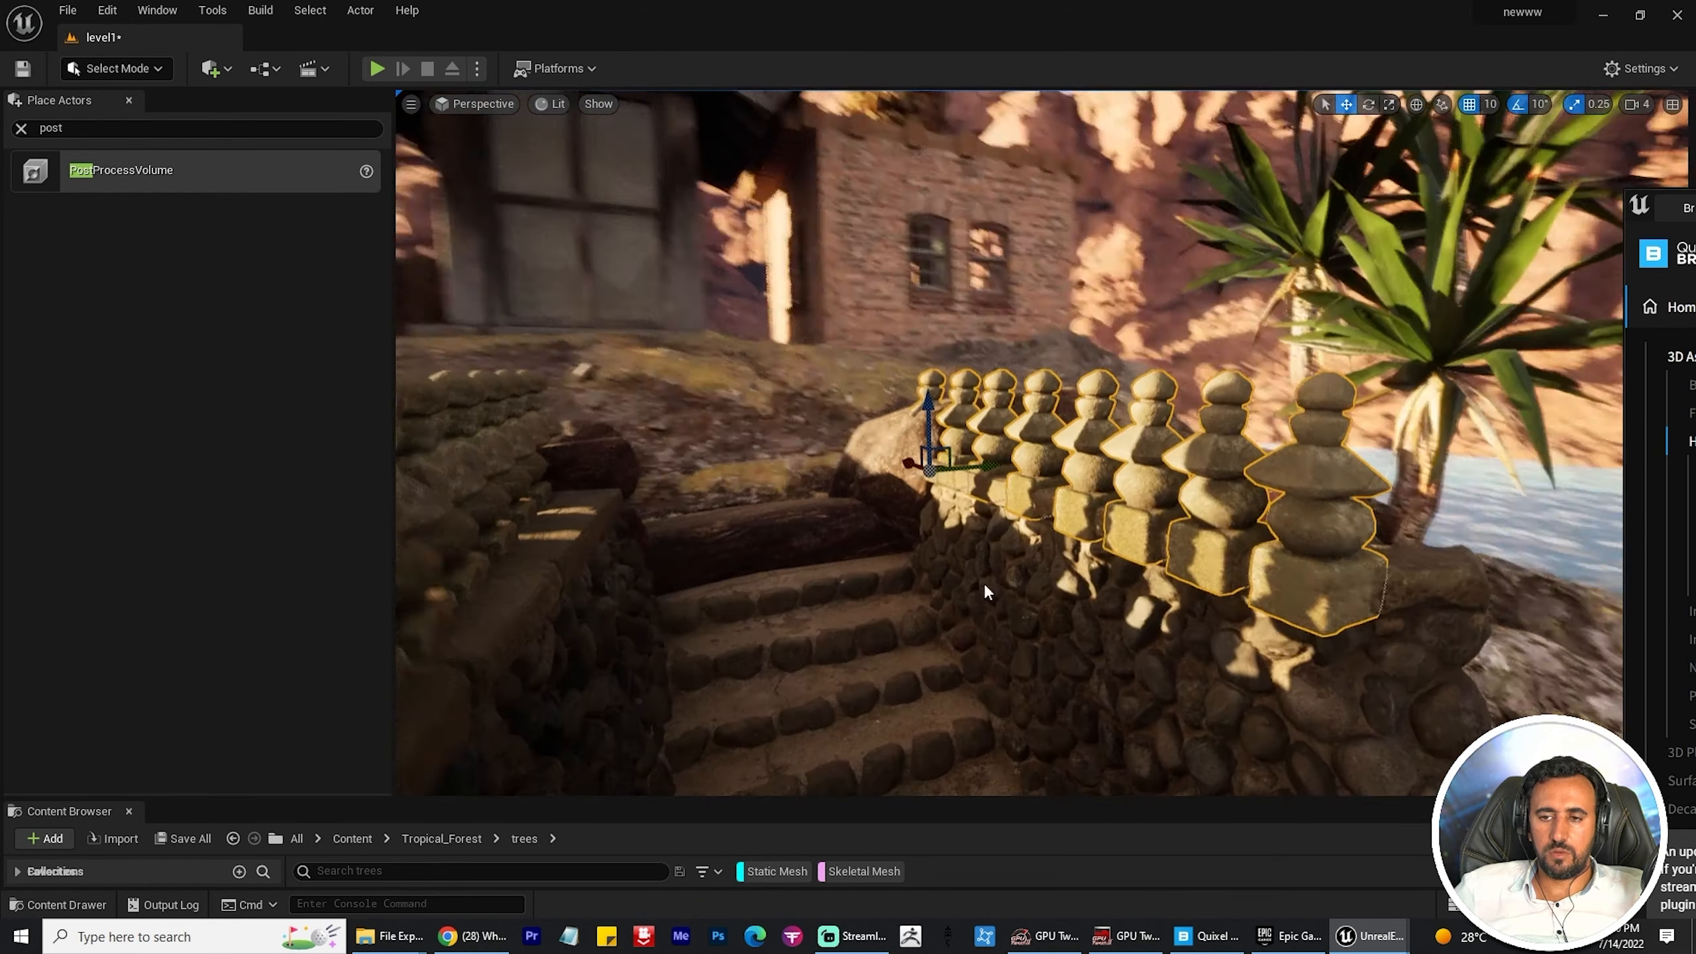
left_click_drag(931, 461, 947, 457)
right_click_drag(1135, 535, 1231, 592)
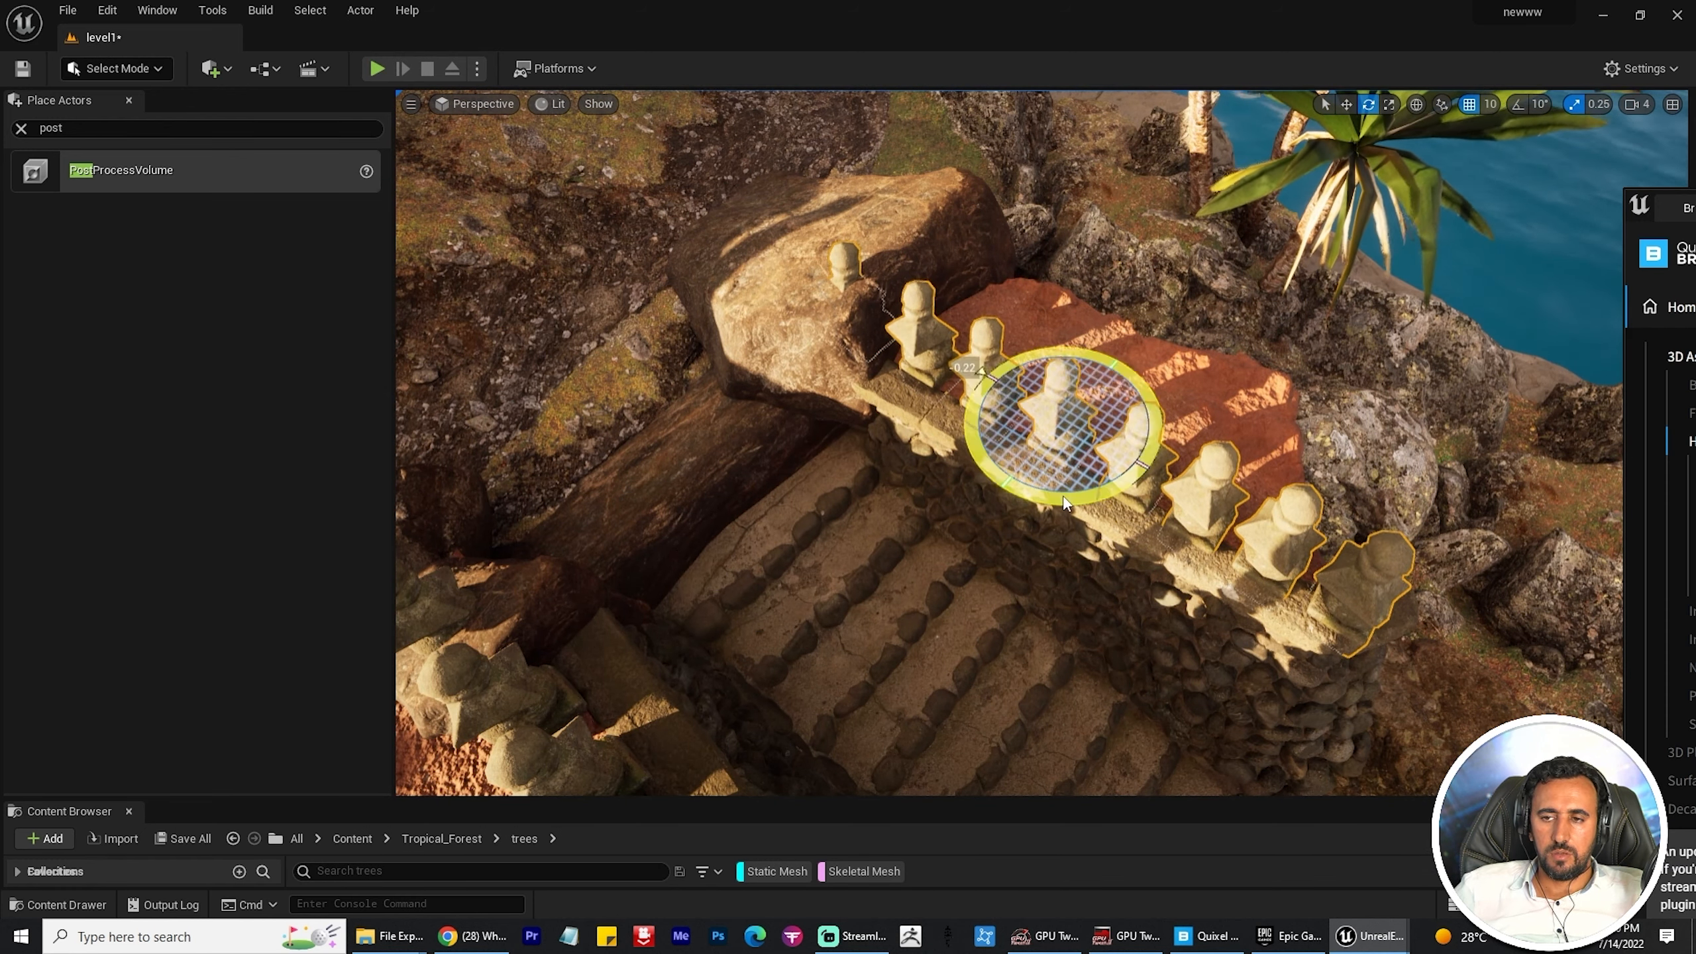
right_click_drag(1066, 504, 1080, 502)
key("ctrl+z")
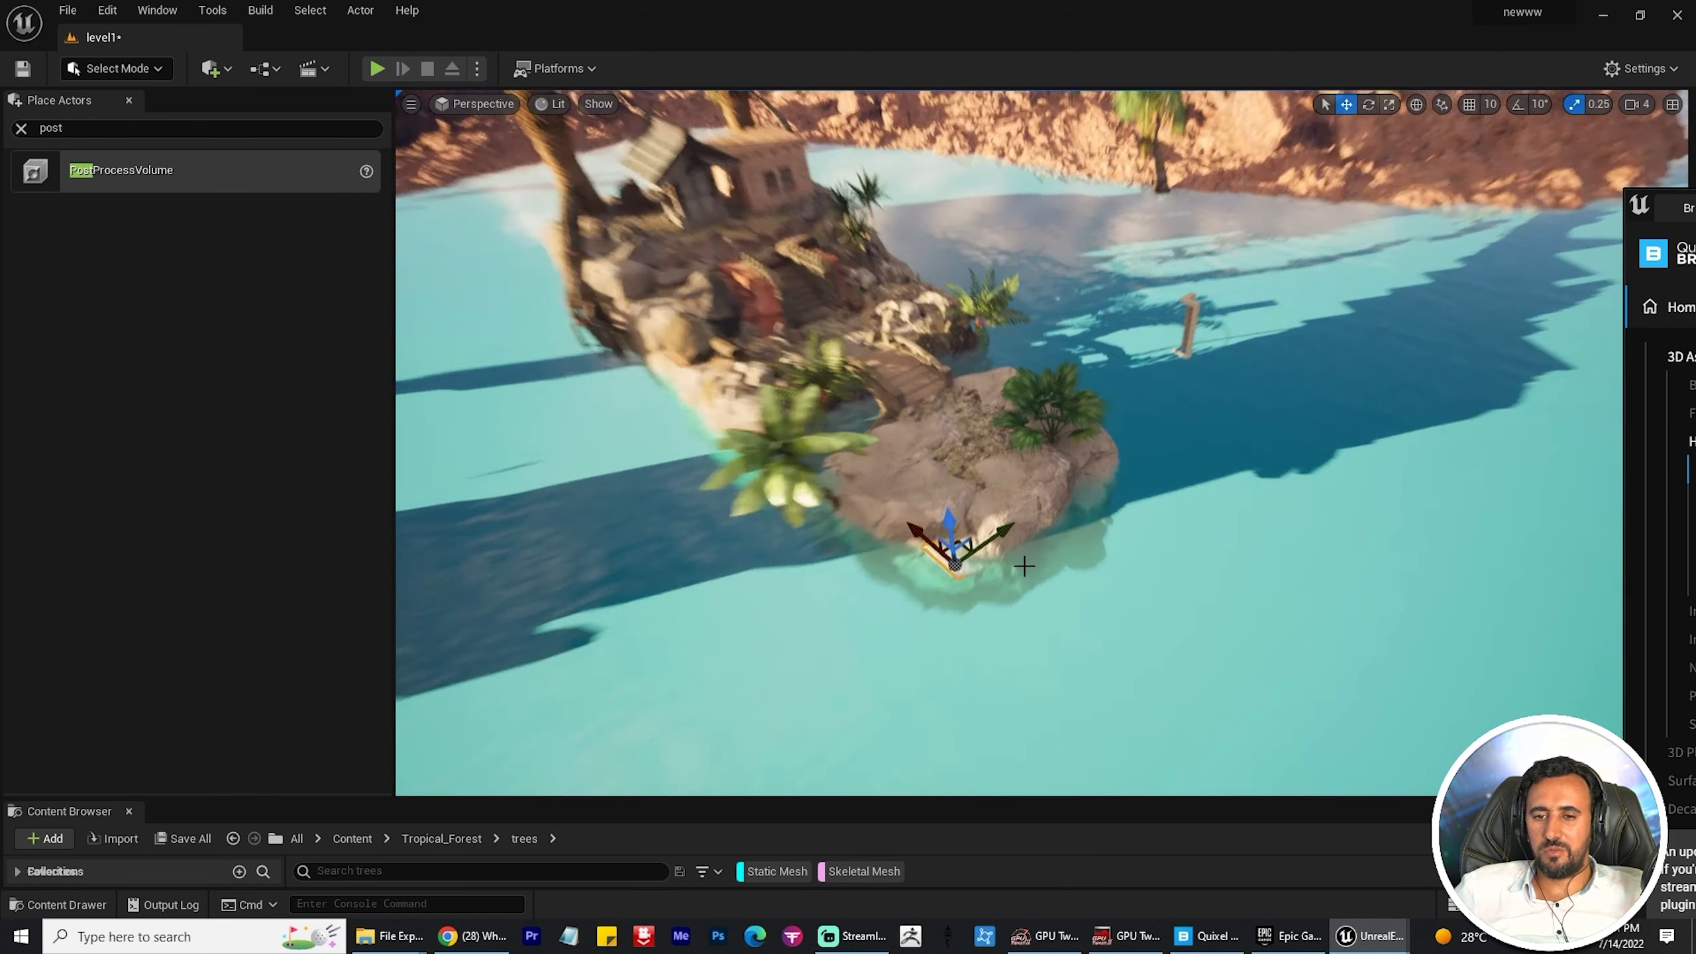
Step: Scale up the mossy stone steps and sink them into the water against the islet's front edge
left_click_drag(1015, 561, 1038, 509)
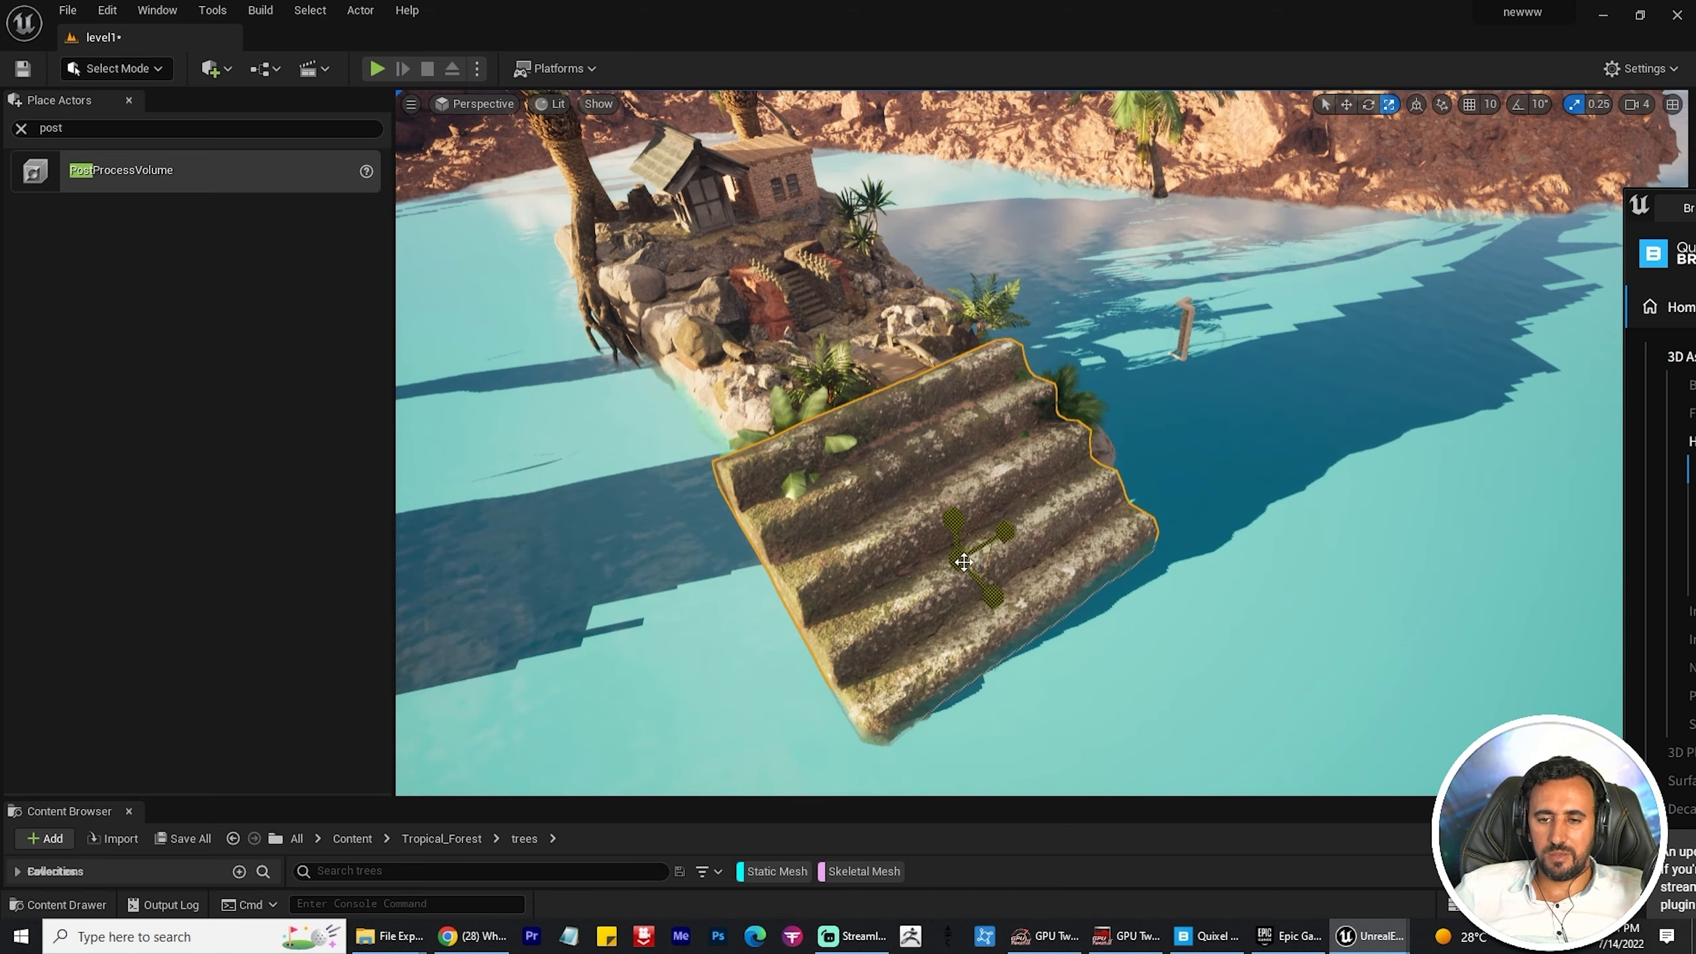
left_click_drag(963, 562, 938, 576)
key("w")
left_click_drag(960, 538, 1003, 581)
key("w")
right_click_drag(1003, 581, 1010, 611)
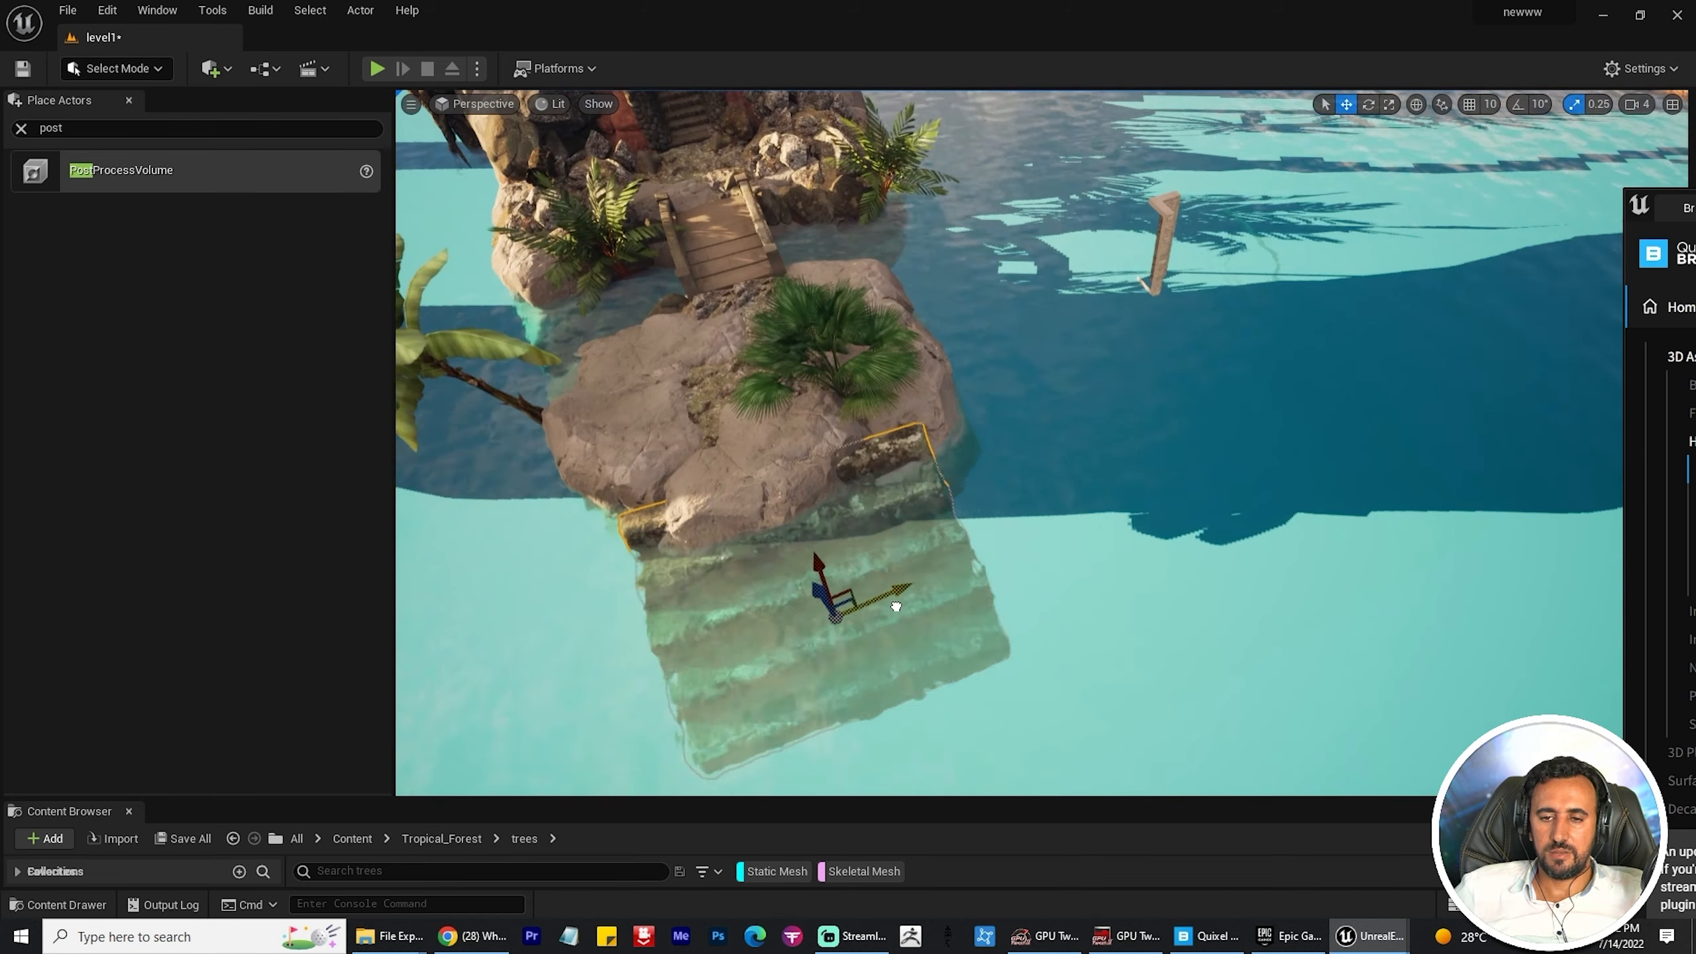
right_click_drag(897, 607, 945, 326)
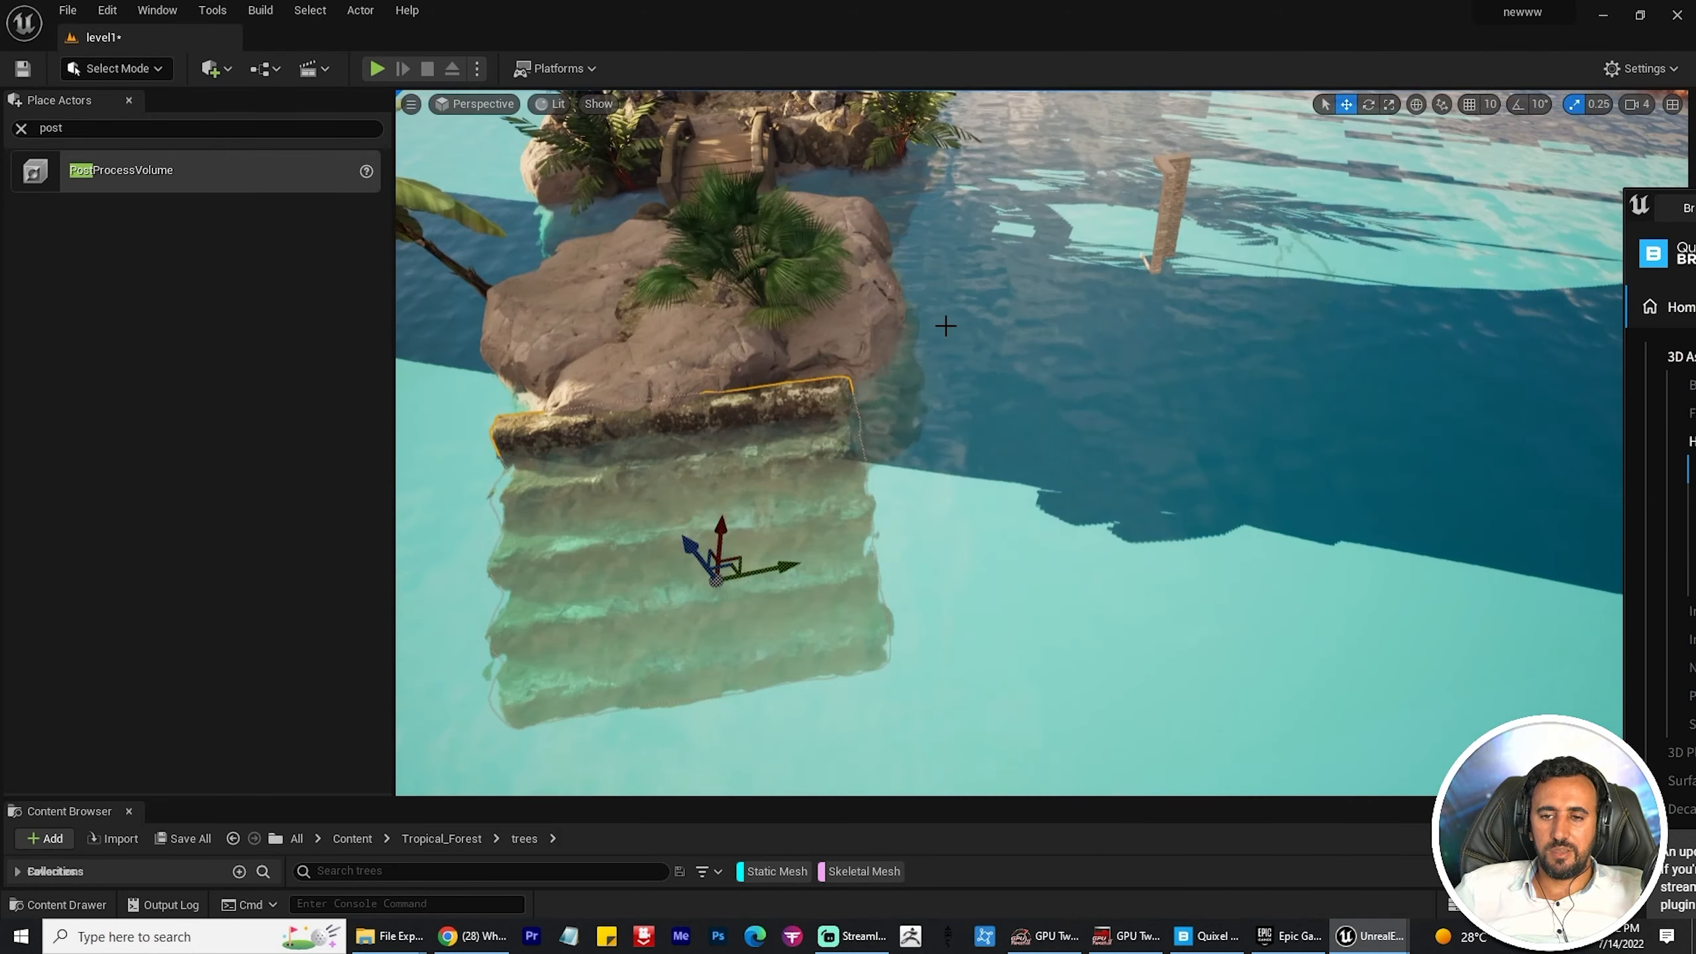
right_click_drag(833, 468, 888, 427)
Step: Reposition the boulder at the islet's front so that it meets the stone steps
left_click(908, 387)
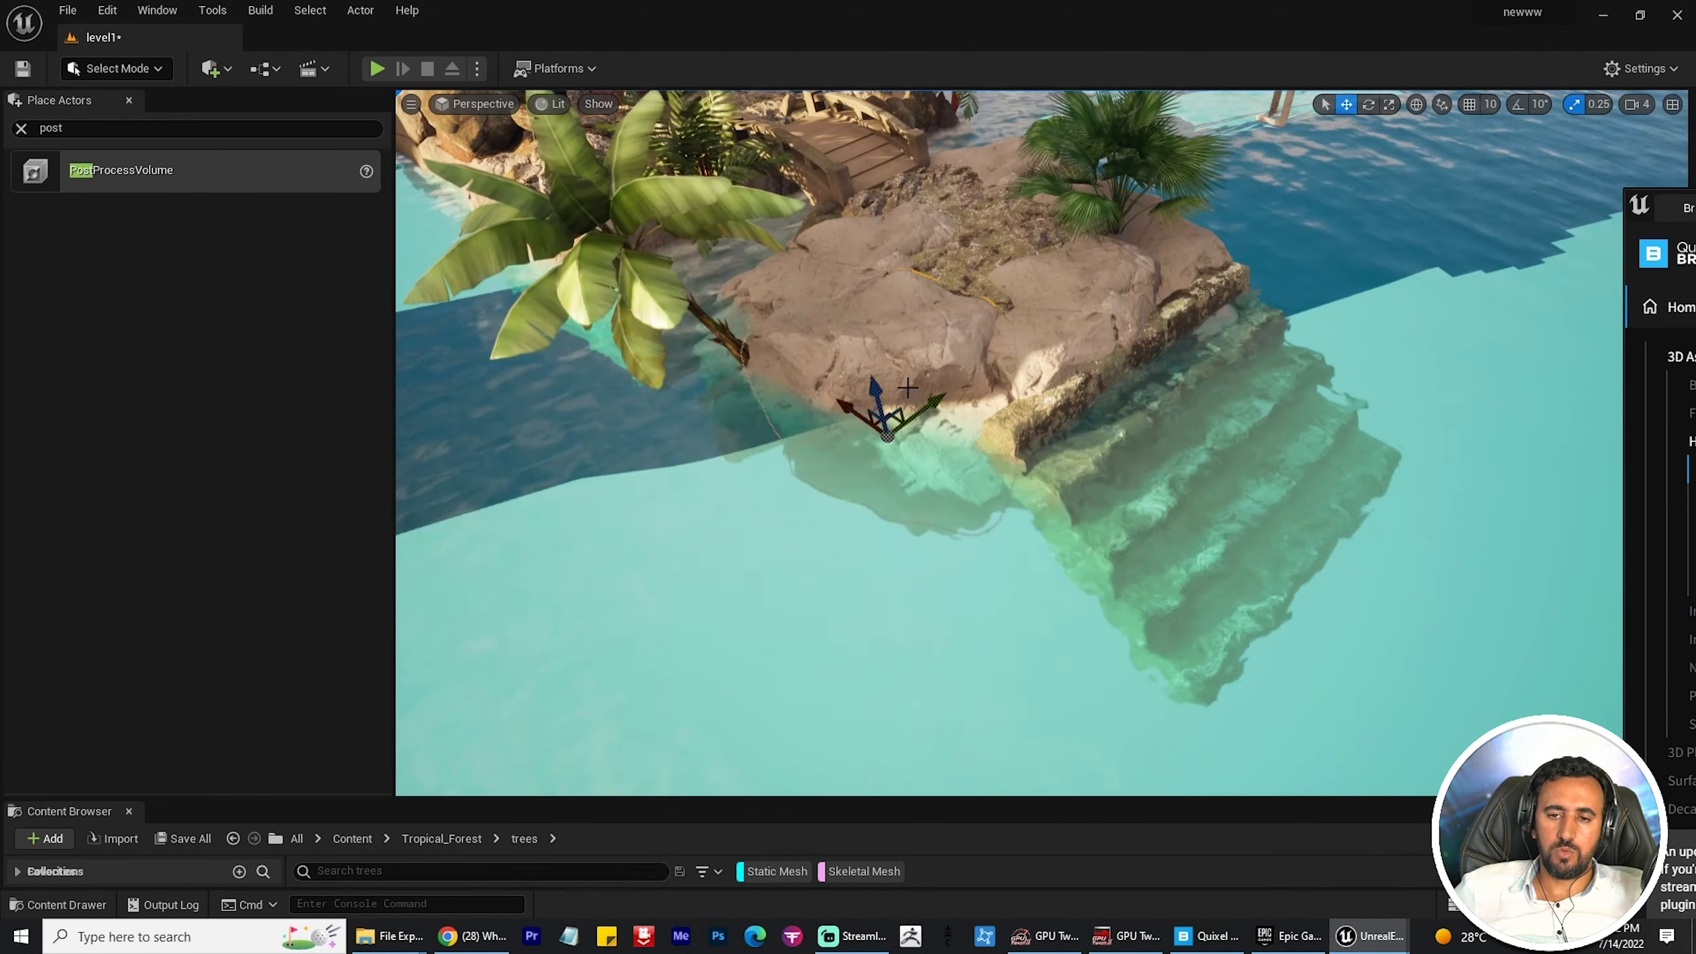
right_click_drag(935, 321, 1010, 228)
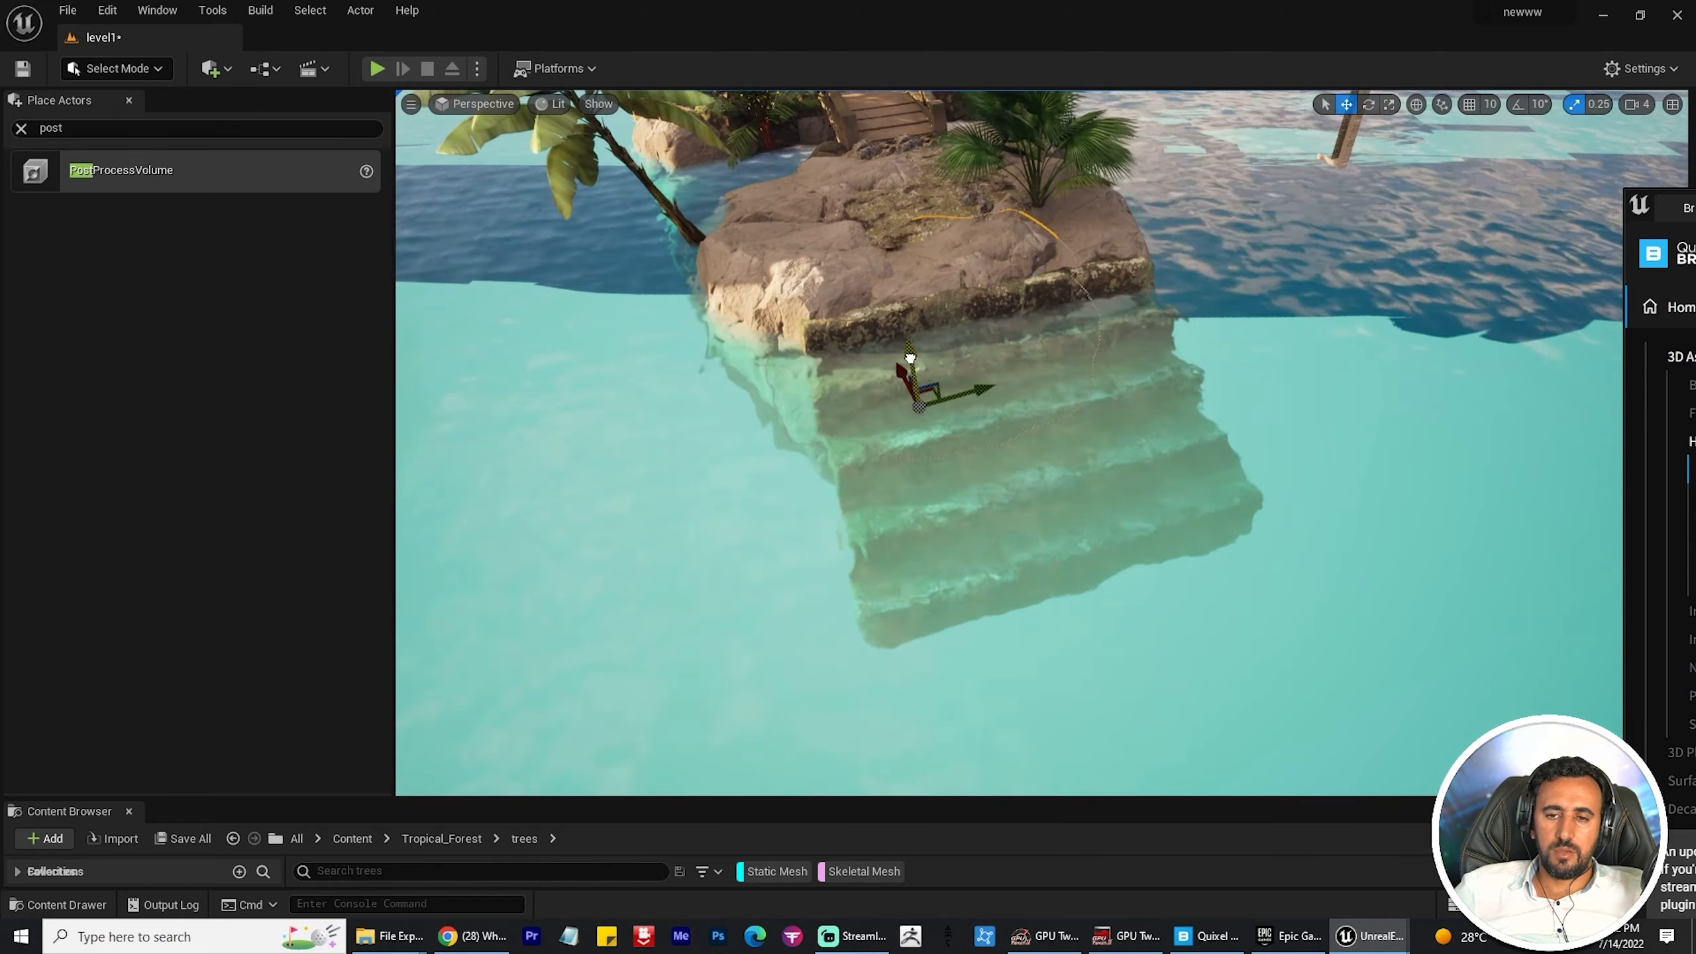
right_click_drag(956, 348, 1164, 399)
Step: Raise the stone steps above the waterline and shift them into the islet's edge, adjusting the adjoining rock
left_click(1382, 575)
left_click_drag(1409, 599, 1413, 562)
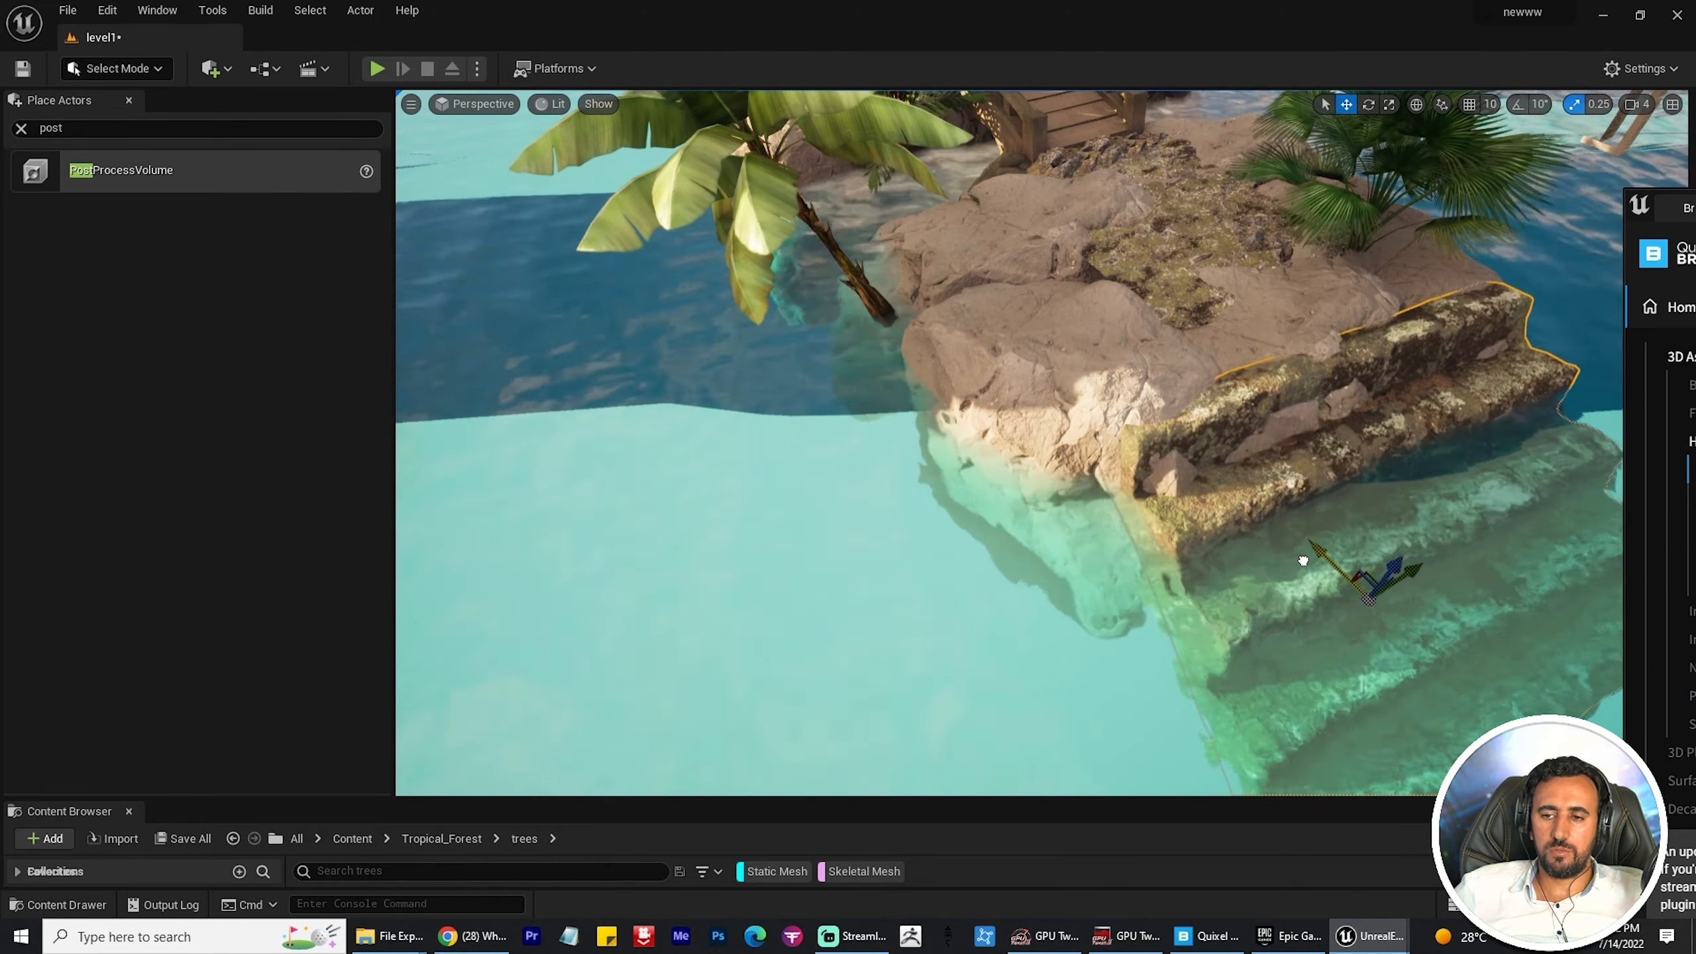
left_click_drag(1304, 561, 1320, 556)
right_click_drag(1320, 556, 1403, 591)
left_click(1129, 318)
left_click_drag(978, 490, 979, 474)
right_click_drag(979, 474, 1188, 521)
Step: Fit a long sandstone boulder along the side of the submerged steps nearest the banana tree, half under water
left_click(1294, 508)
right_click_drag(964, 528, 799, 670)
left_click(963, 529)
key("w")
left_click_drag(1109, 428, 1105, 461)
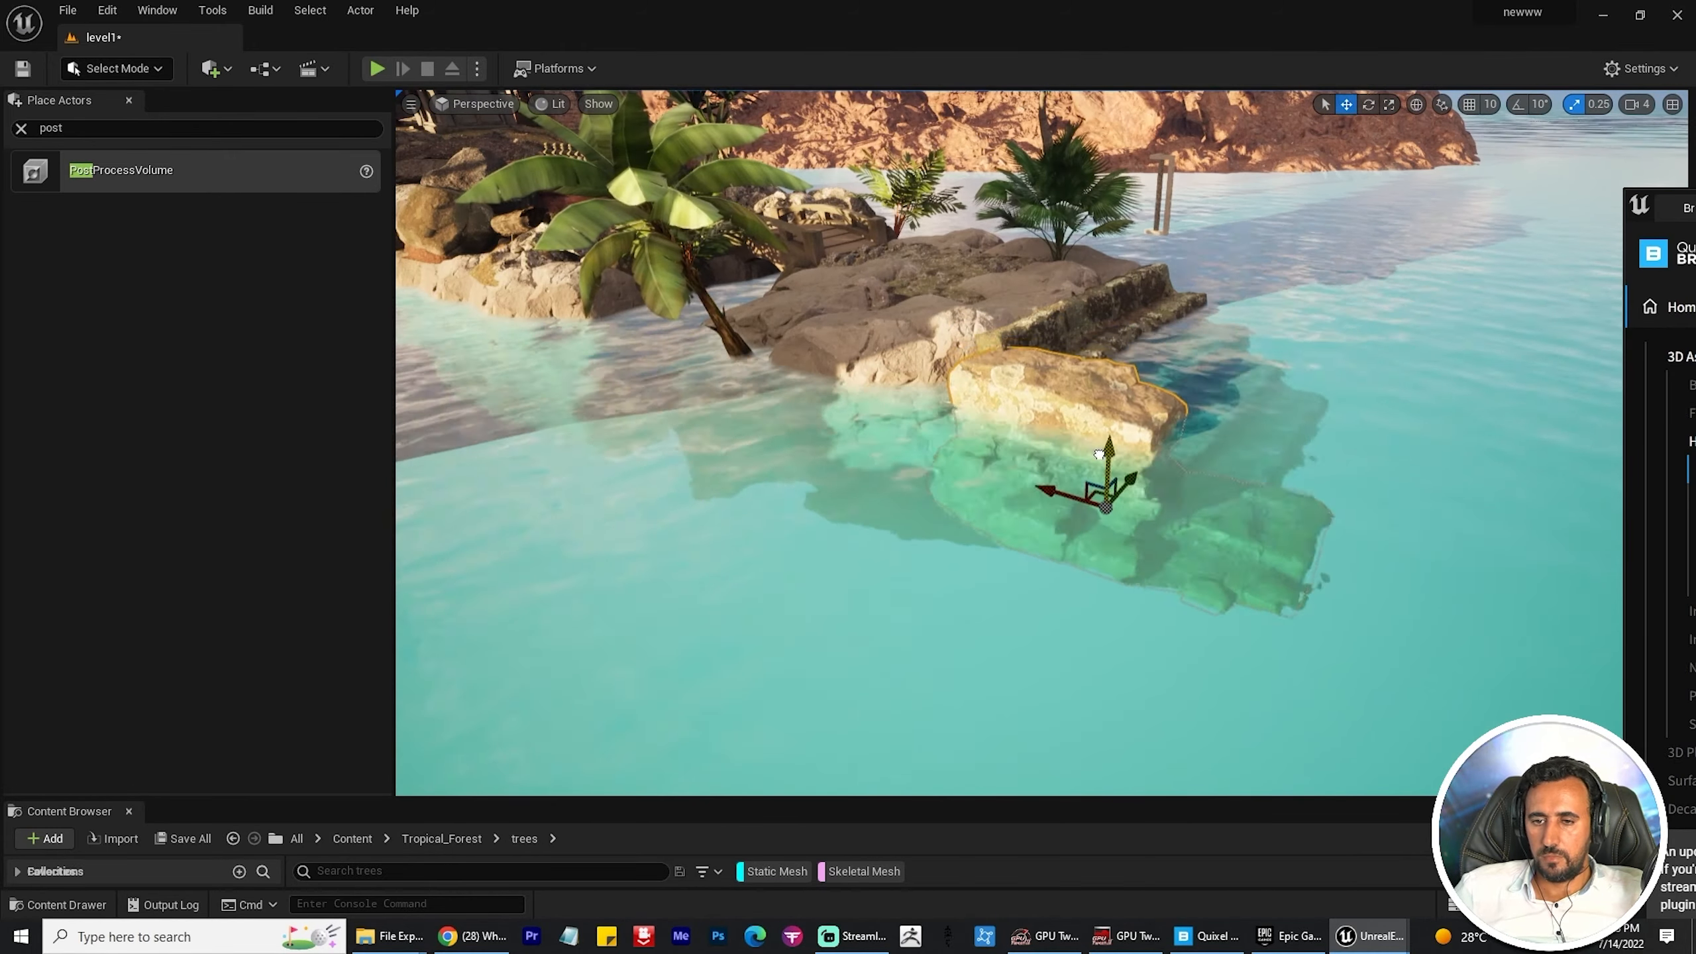
right_click_drag(1106, 462, 1069, 521)
left_click_drag(1069, 521, 1071, 540)
right_click_drag(1072, 540, 797, 454)
left_click_drag(838, 440, 814, 451)
left_click_drag(755, 398, 751, 416)
right_click_drag(751, 415, 768, 468)
Step: Undo the last change and duplicate the sandstone boulder to the opposite side of the stone steps
left_click(812, 491)
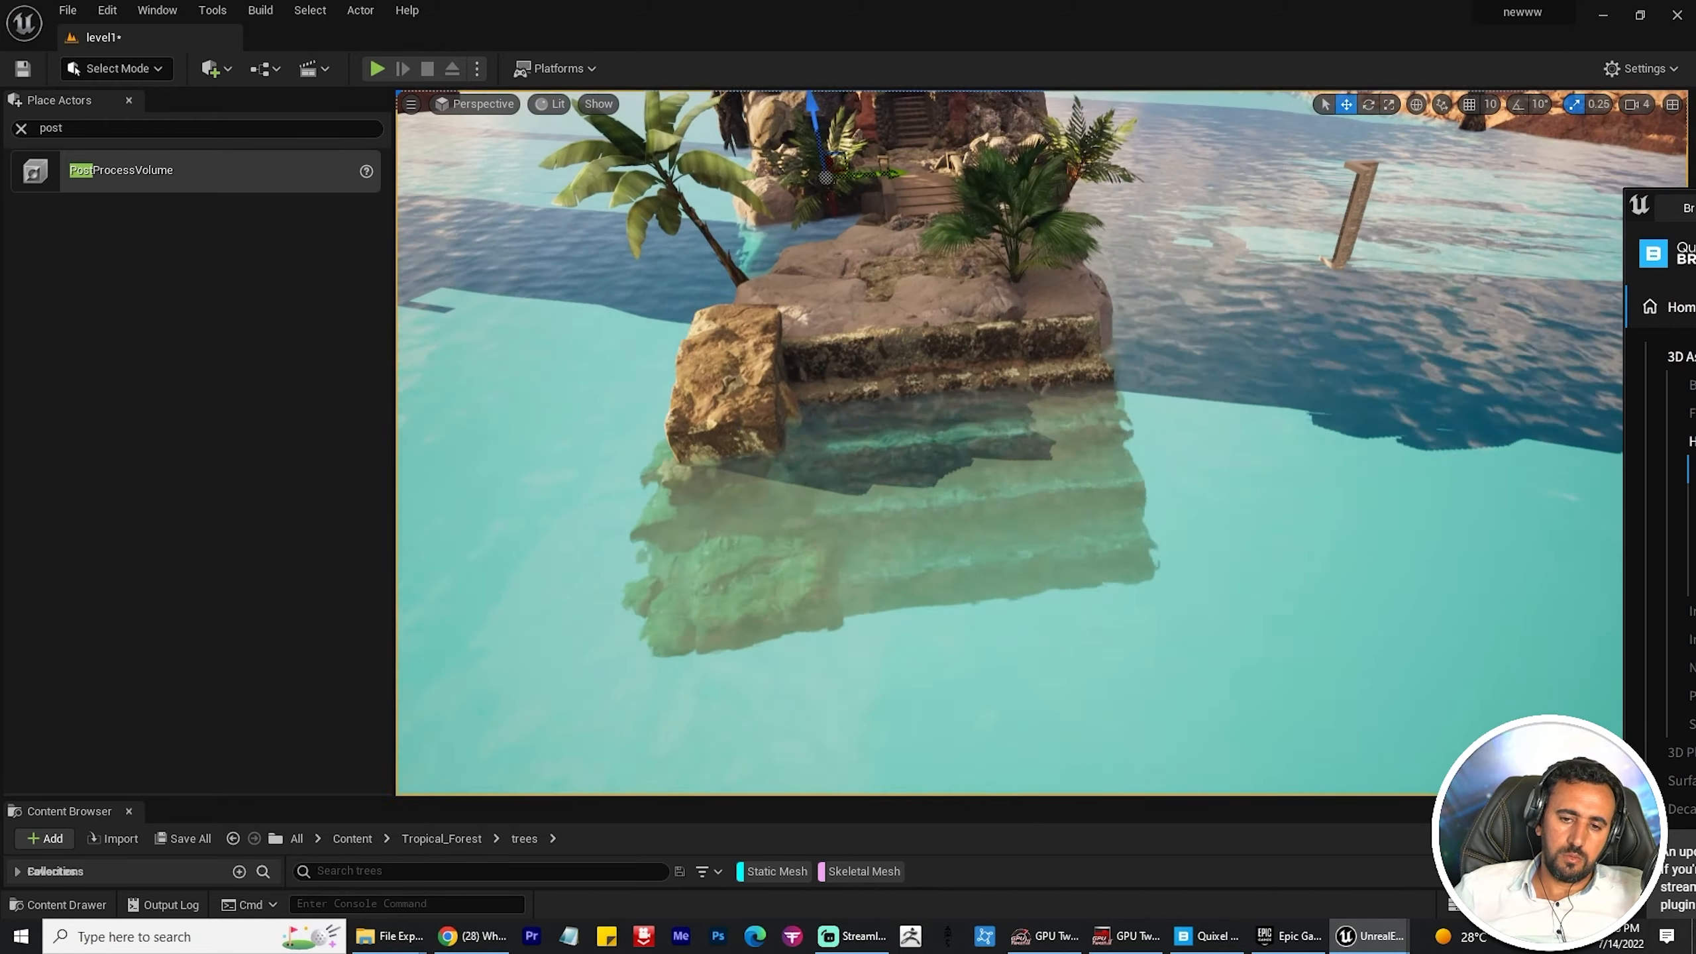
key("ctrl+z")
left_click_drag(818, 486, 1176, 484, "alt")
right_click_drag(1176, 484, 1073, 458)
Step: Stretch the stone-paved ground patch vertically and shift it so that its stones surface on top of the islet
left_click(1163, 487)
left_click_drag(1034, 364, 1033, 340)
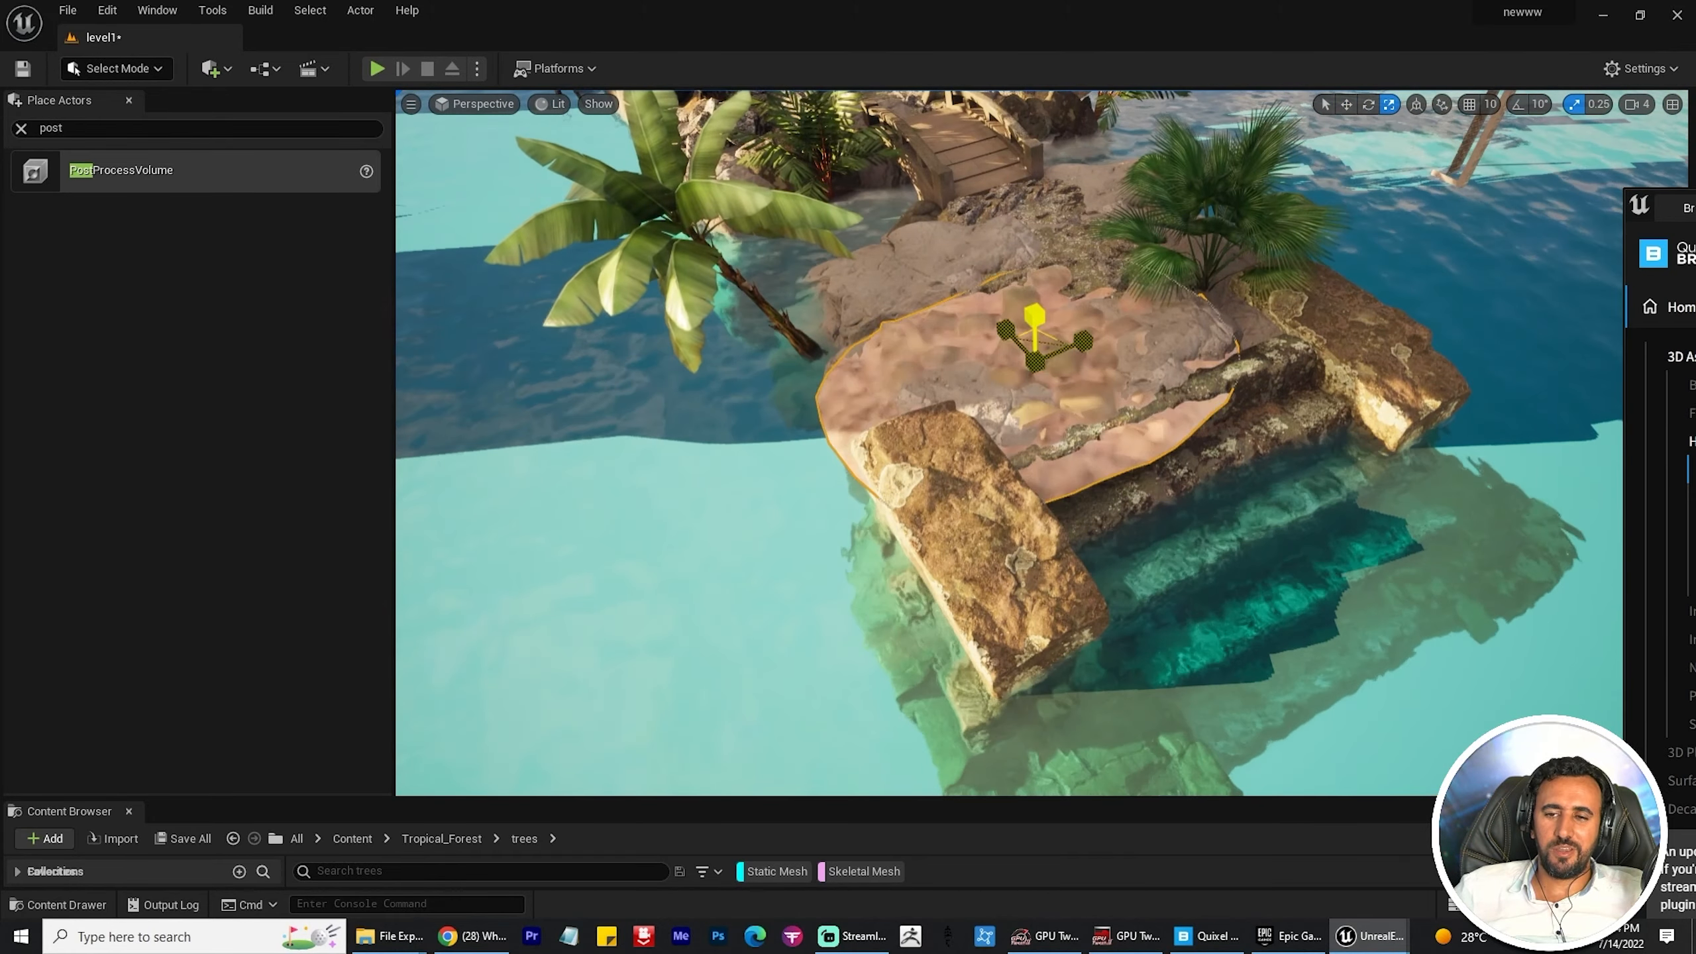
right_click_drag(1034, 340, 1069, 334)
key("w")
left_click_drag(1088, 328, 1165, 318)
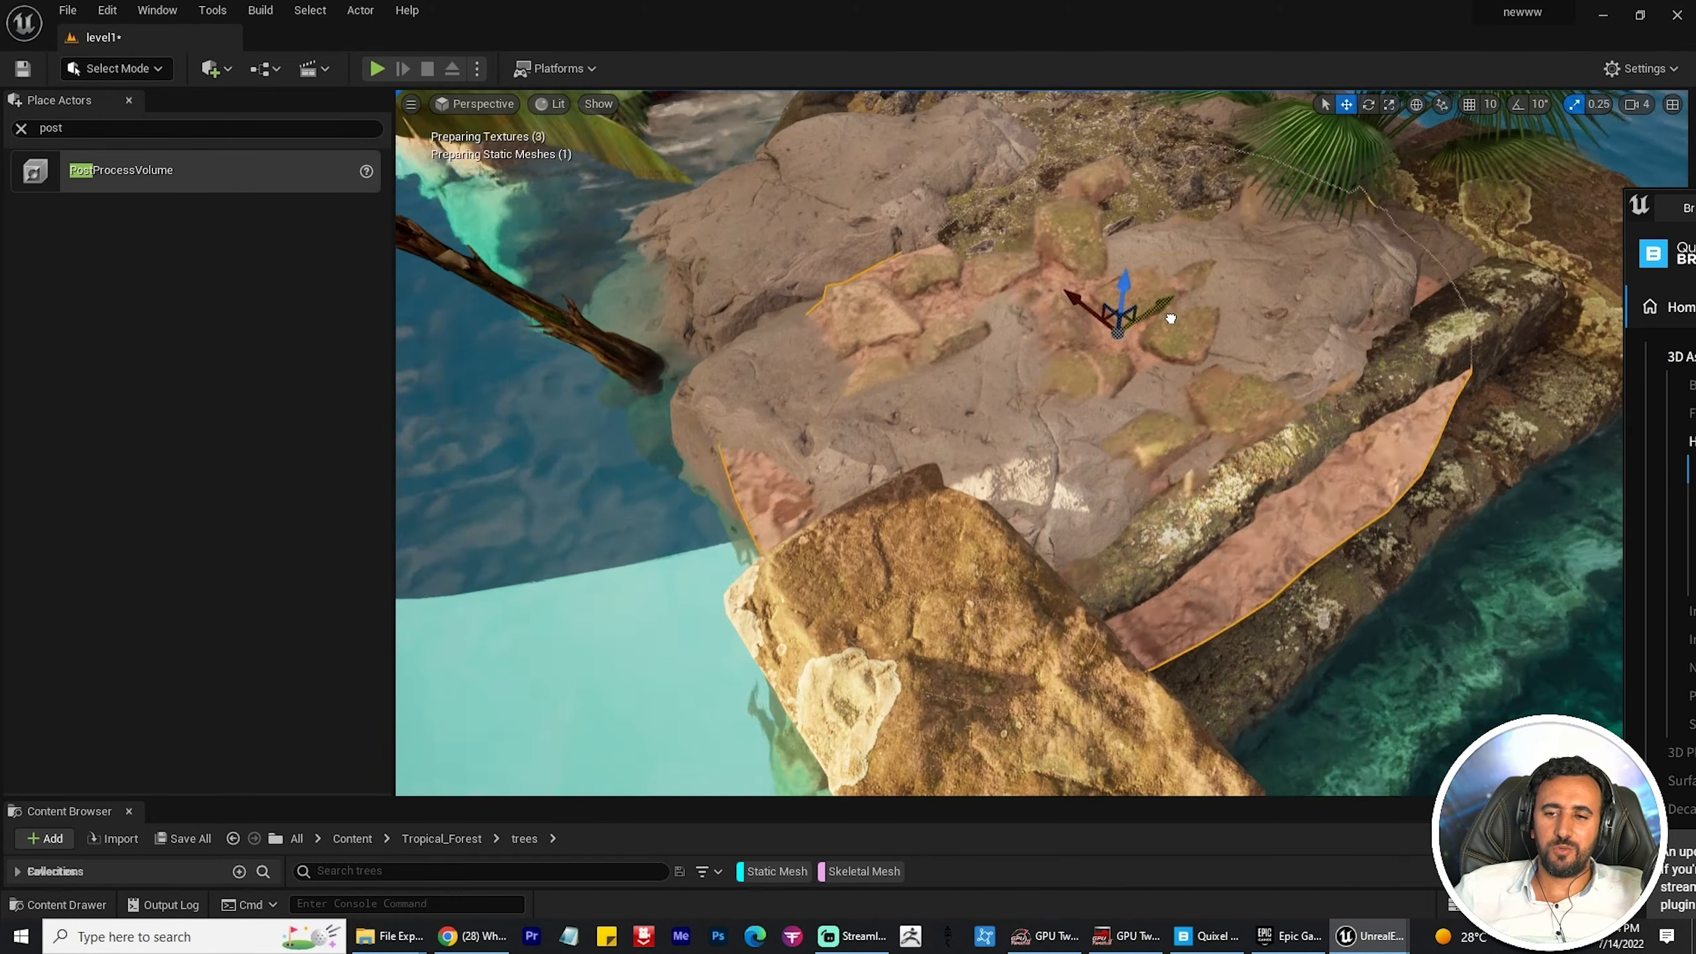
left_click_drag(1077, 286, 1056, 253)
right_click_drag(1056, 254, 1028, 234)
Step: Shift the islet's front rock beside the sandstone boulder and adjust its height around the paved ground
right_click_drag(1082, 434, 1110, 446)
left_click(1110, 446)
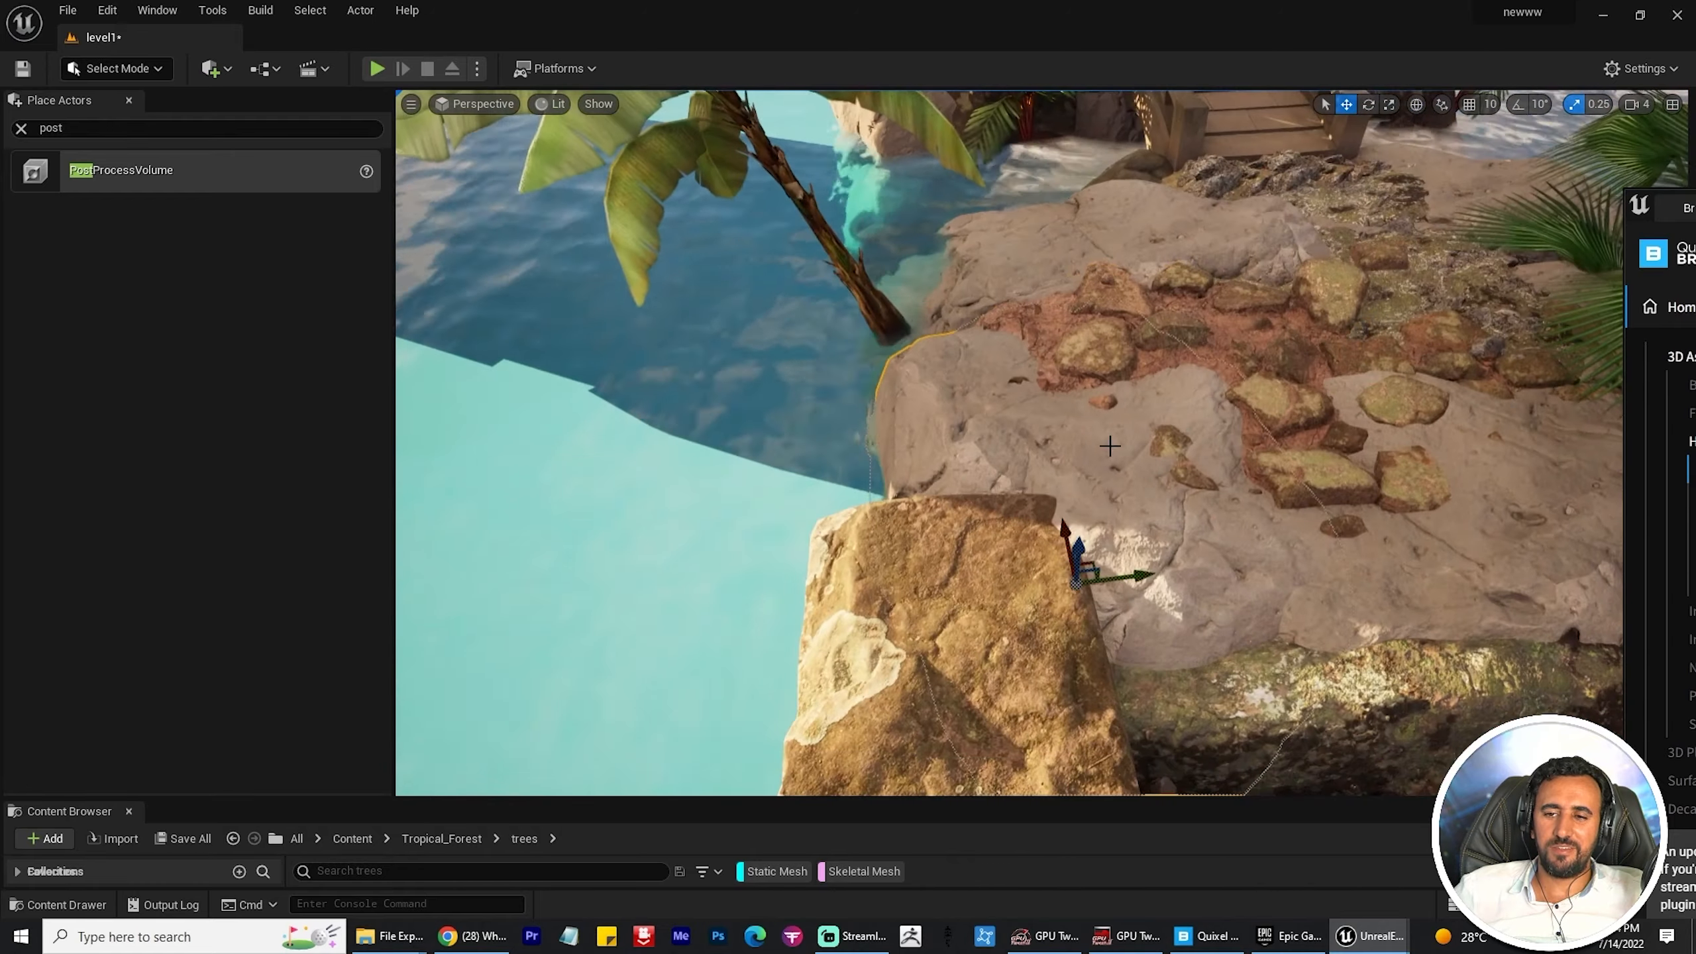
right_click_drag(1162, 624, 1145, 592)
left_click_drag(1065, 523, 1076, 527)
right_click_drag(1098, 520, 1130, 518)
left_click_drag(1109, 575, 1109, 578)
right_click_drag(1109, 578, 1096, 534)
mouse_move(1090, 409)
left_mouse_down()
mouse_move(1089, 424)
mouse_move(1100, 386)
left_mouse_up()
Step: Move the islet's front rock toward the banana tree, lower it slightly and rotate it to frame the paving
key("e")
key("w")
left_click_drag(1018, 470, 994, 465)
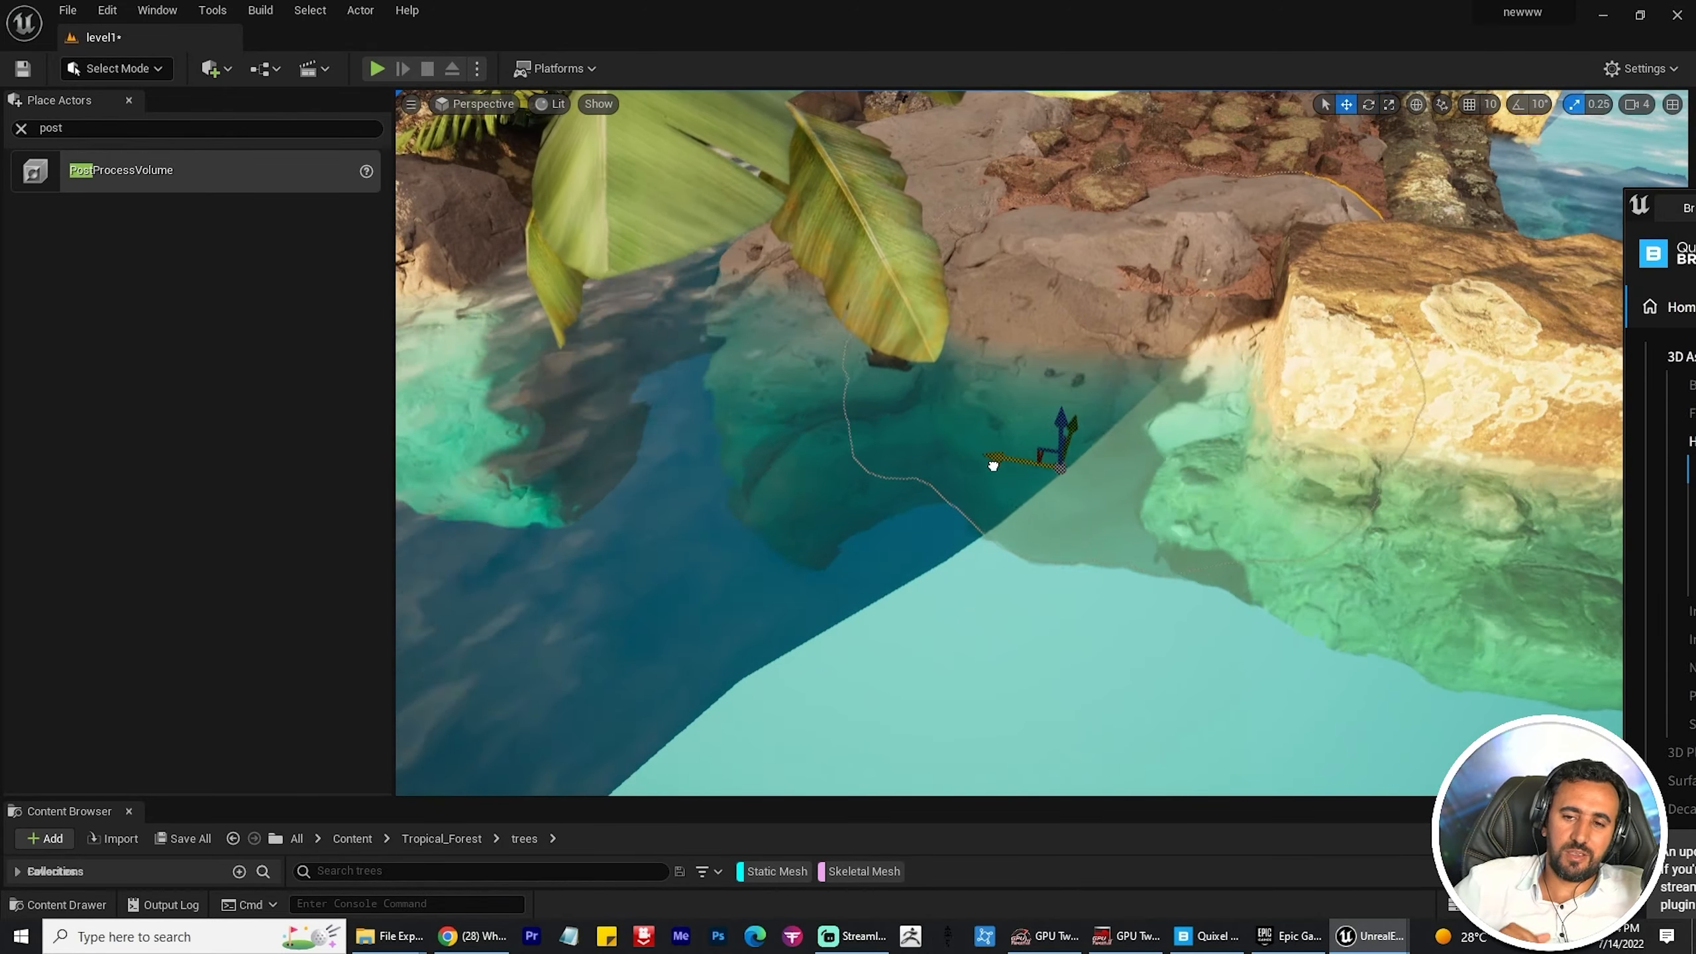
left_click_drag(1059, 414, 1059, 422)
right_click_drag(1059, 422, 1089, 428)
key("e")
left_click_drag(1105, 427, 1083, 413)
key("w")
right_click_drag(1083, 413, 1135, 427)
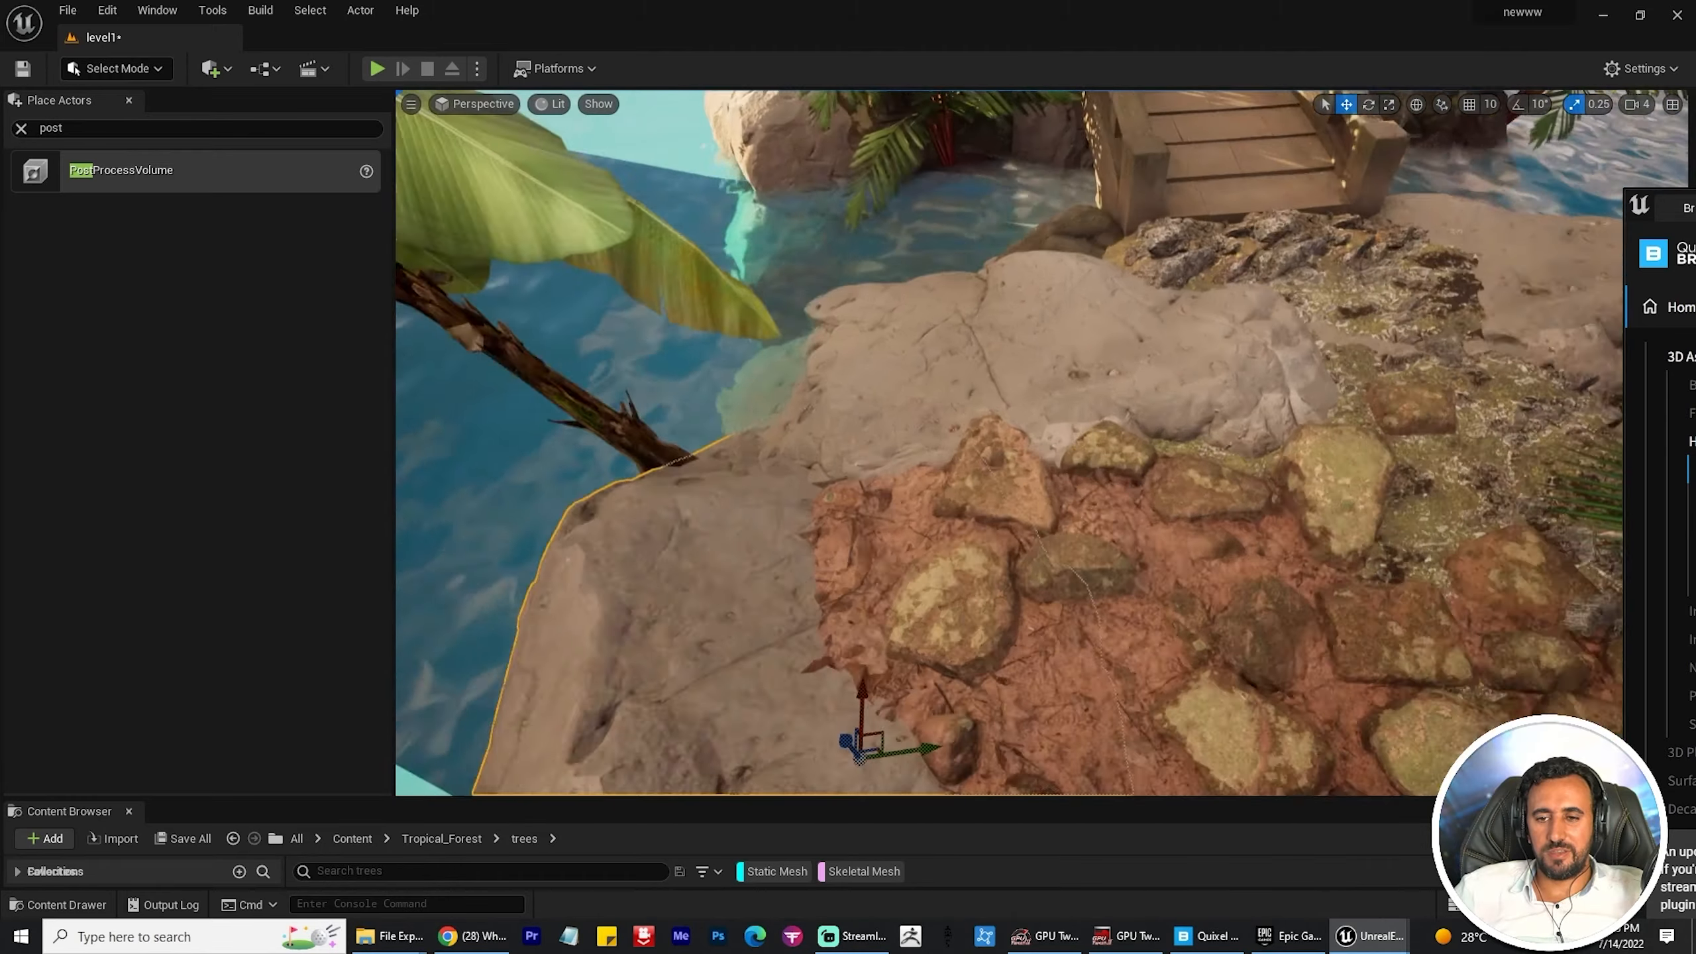
Step: Rotate the islet rock between the banana tree and the bridge to fit beside the stone paving
left_click(1002, 375)
key("e")
left_click_drag(995, 588, 1009, 590)
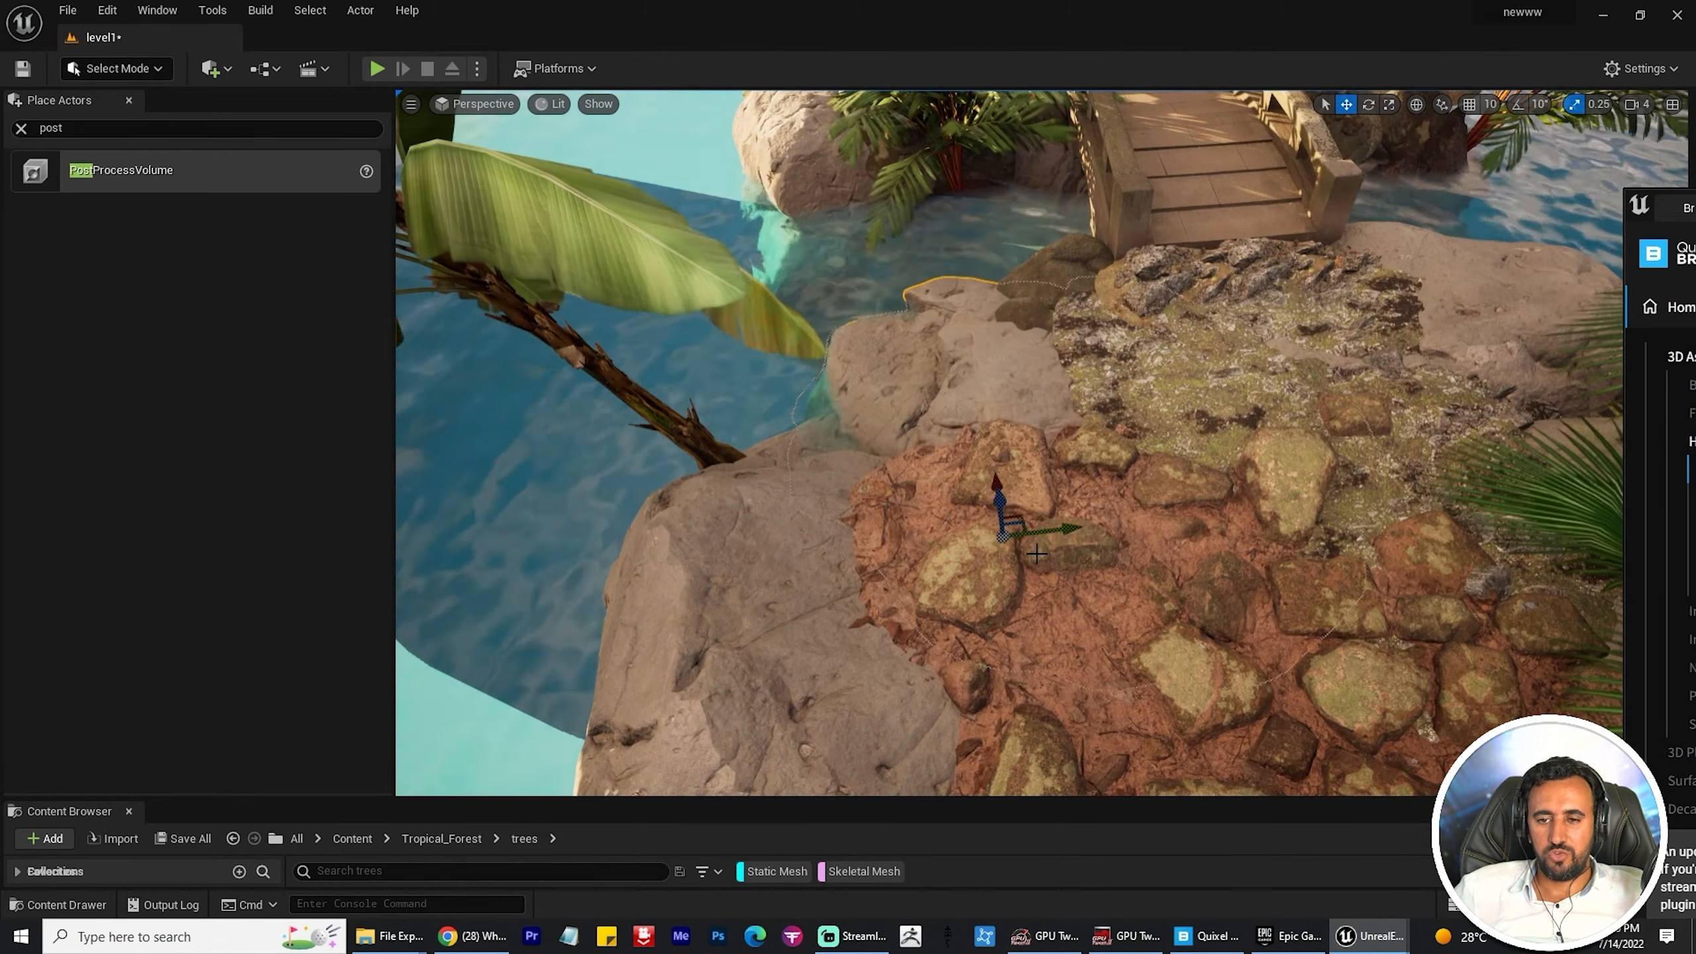
right_click_drag(1036, 553, 970, 511)
Step: Scale the large boulder standing in the open water in front of the islands
key("r")
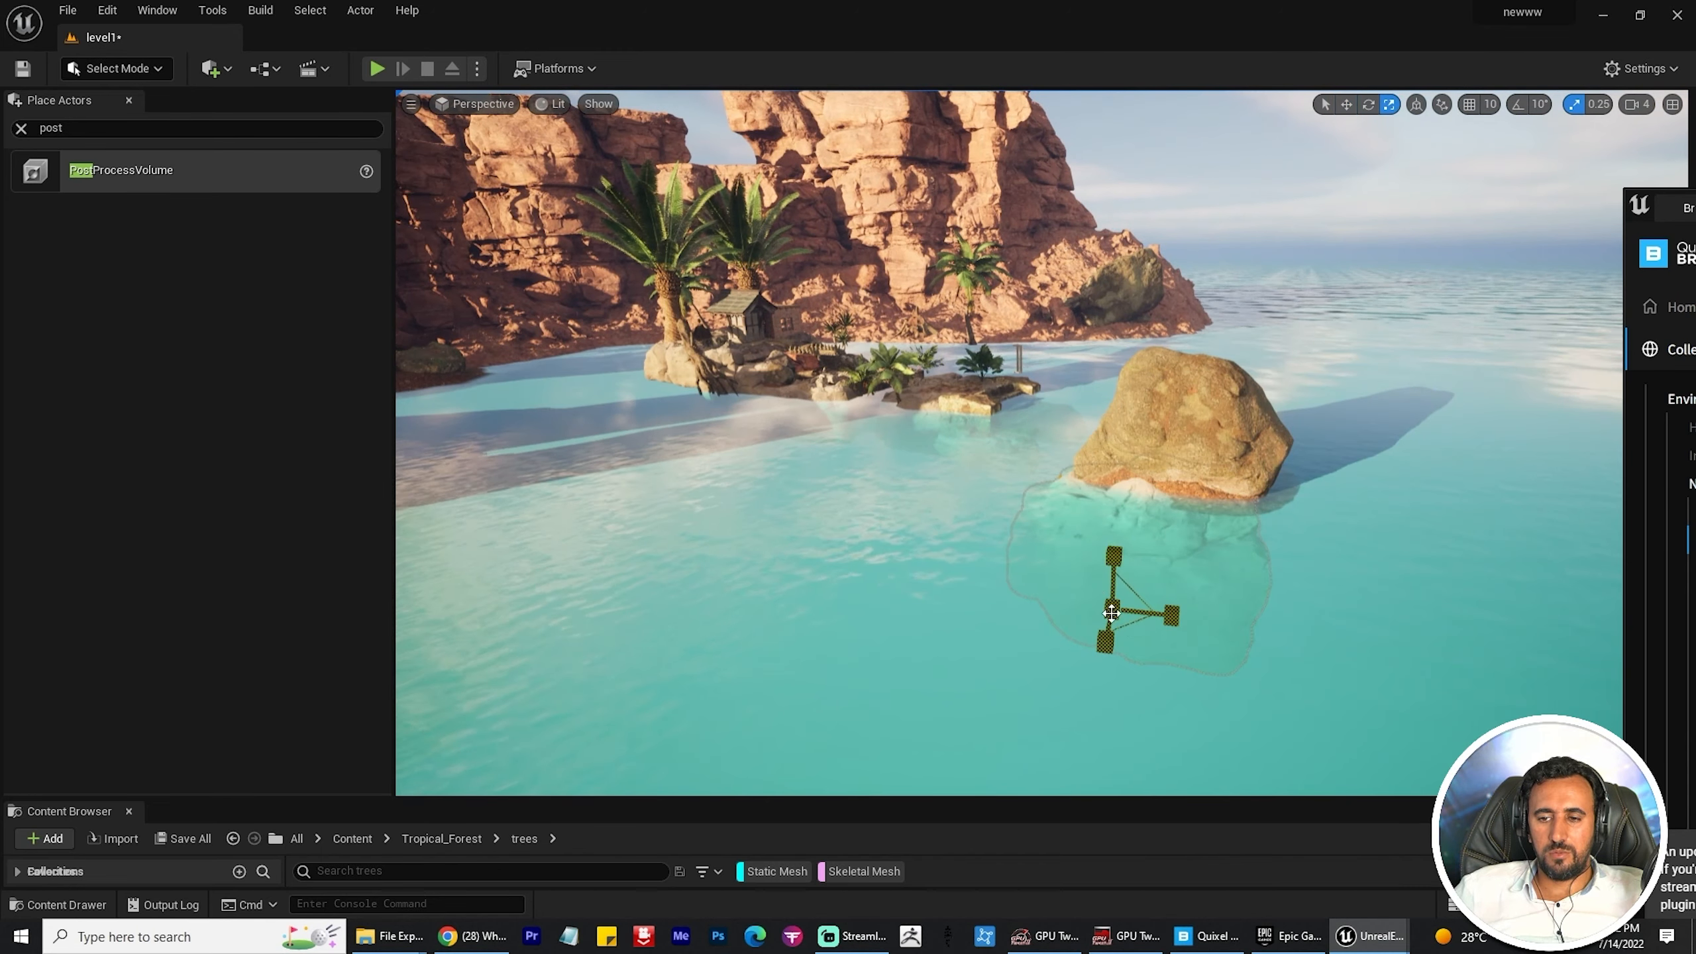
mouse_move(1111, 613)
left_mouse_down()
mouse_move(1114, 564)
mouse_move(1111, 612)
left_mouse_up()
key("w")
right_click_drag(1111, 611, 1000, 530)
key("r")
left_click_drag(1000, 530, 961, 535)
Step: Move the large open-water boulder sideways and adjust its height relative to the water surface
key("w")
left_click_drag(1112, 524, 1208, 500)
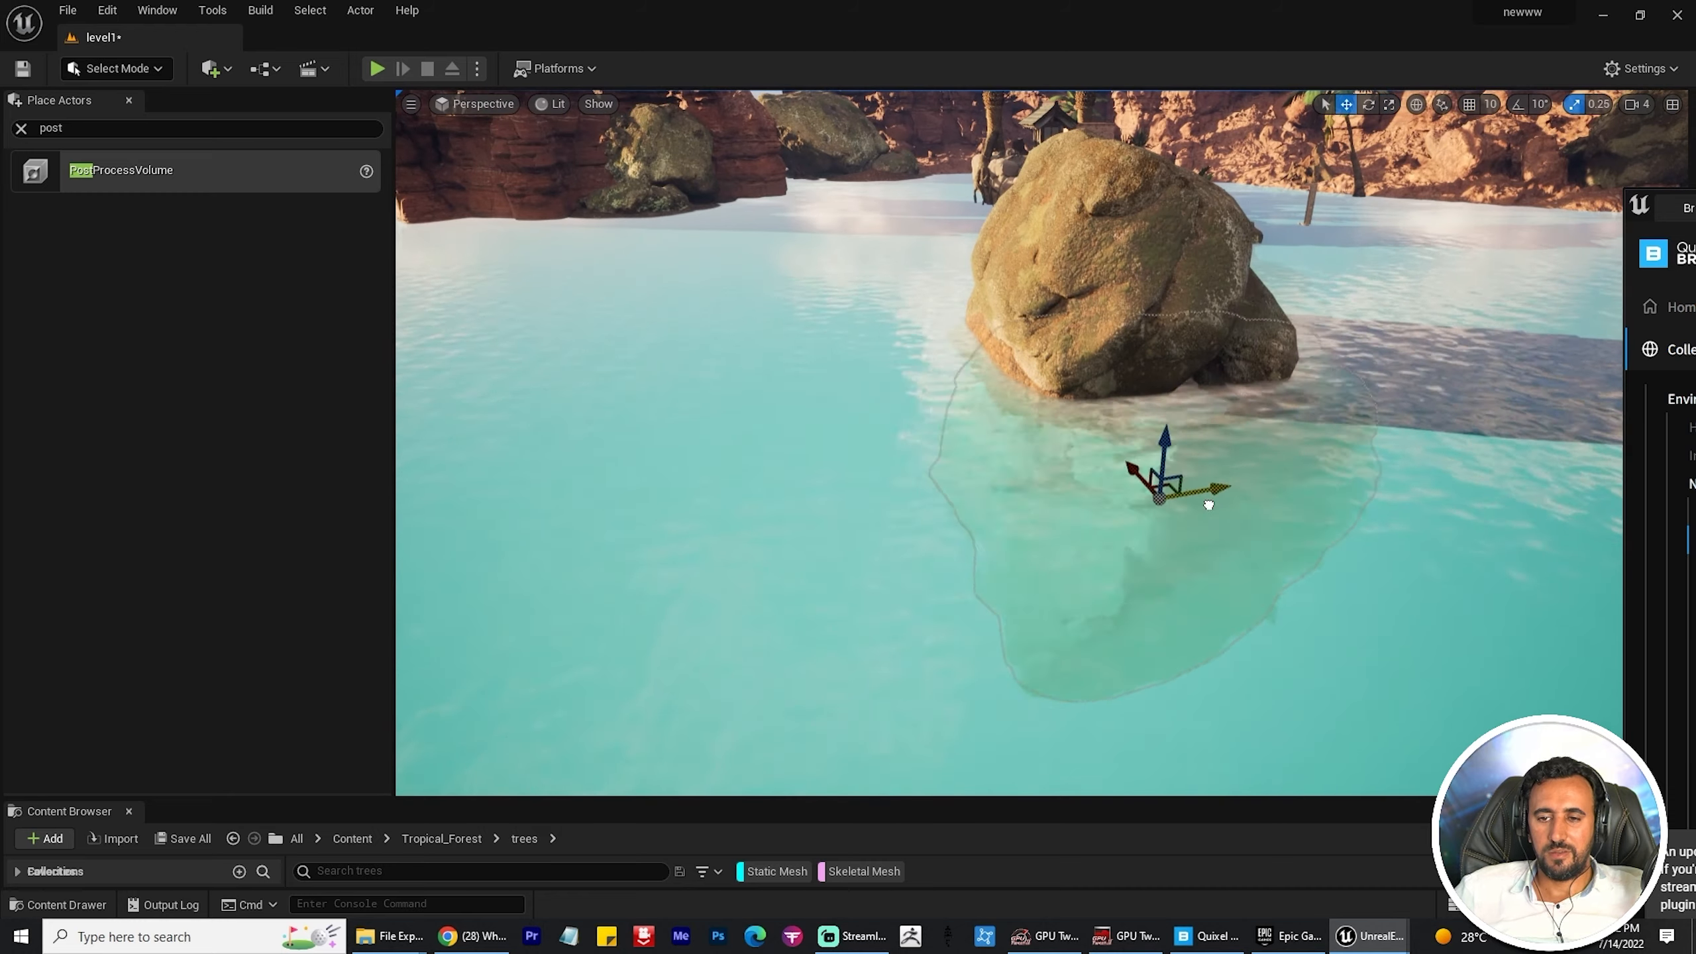
left_click_drag(1129, 441, 1131, 431)
right_click_drag(1132, 431, 1249, 416)
left_click_drag(946, 428, 945, 436)
right_click_drag(946, 437, 1022, 598)
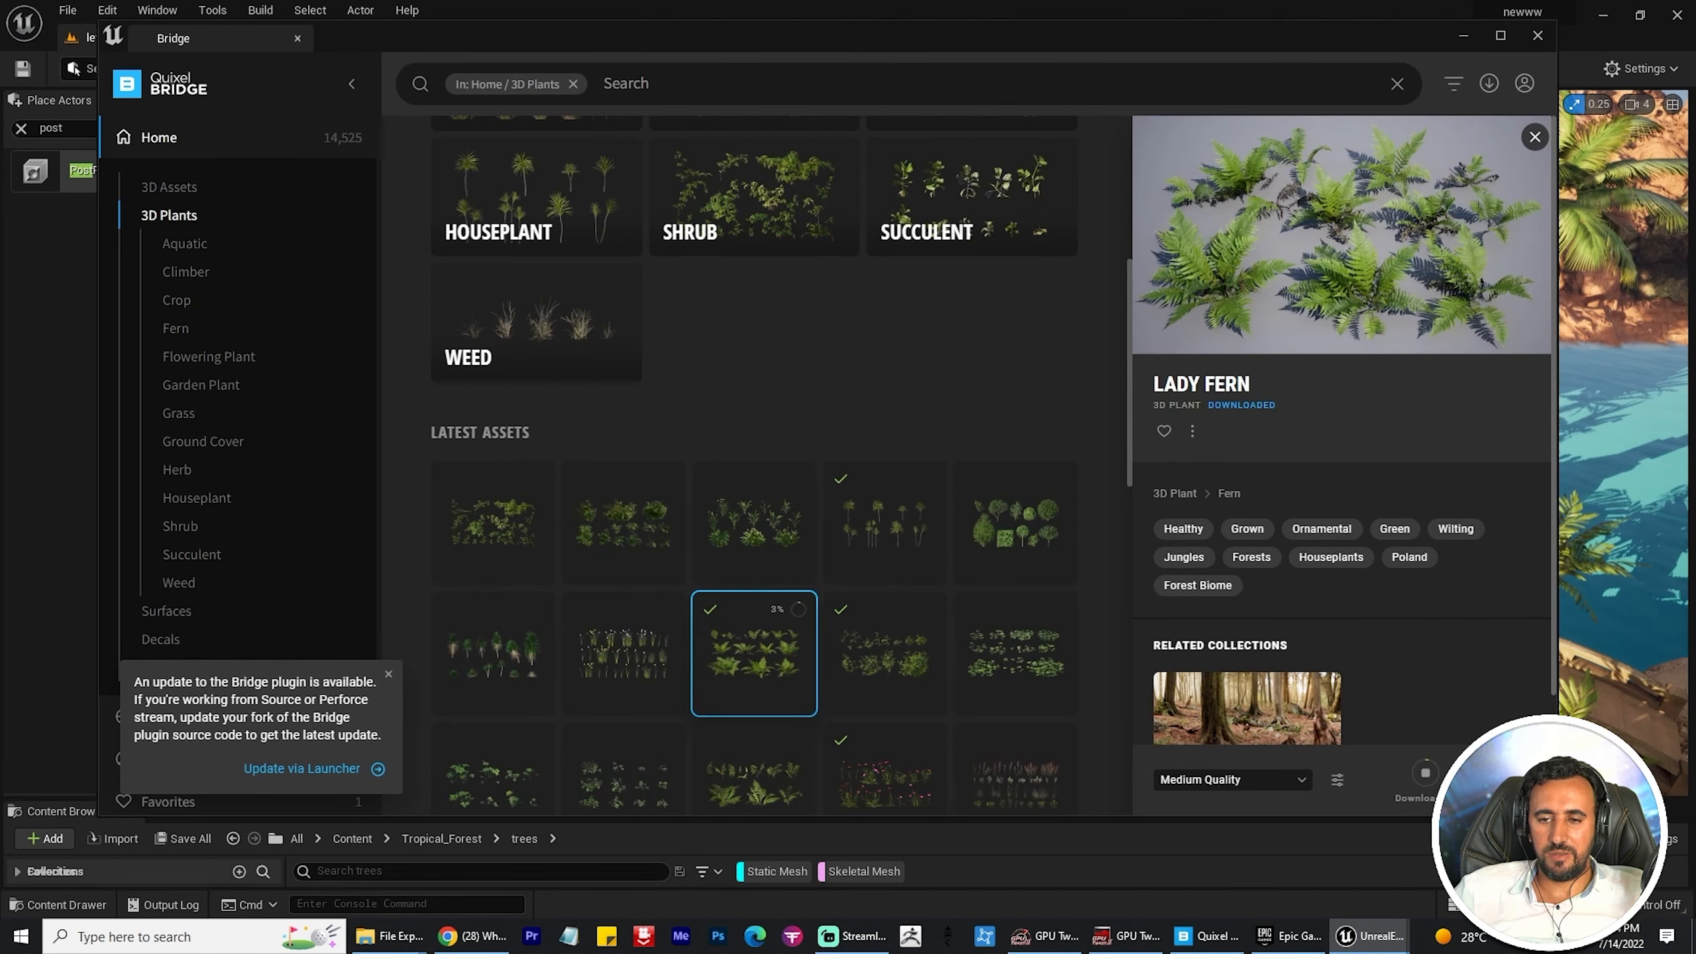
Step: Browse the 3D Plants in Quixel Bridge and switch the editor to Foliage mode with the foliage list in view
scroll(798, 433, "down", 5)
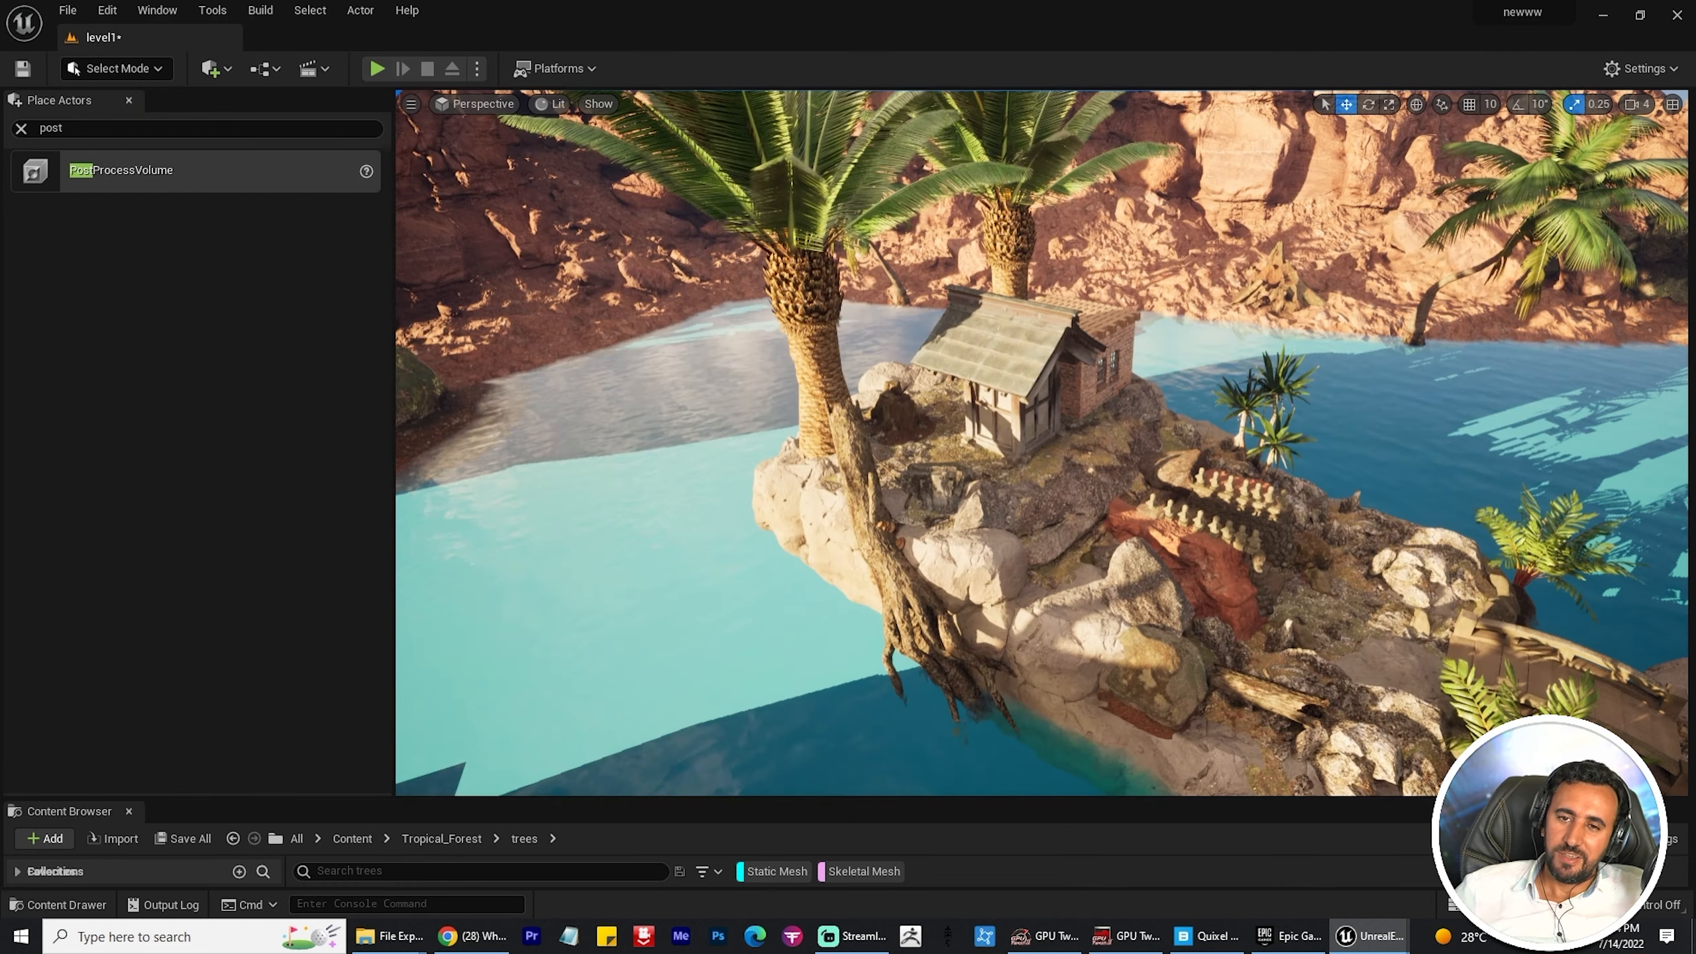
left_click(115, 69)
left_click(125, 134)
scroll(229, 568, "down", 2)
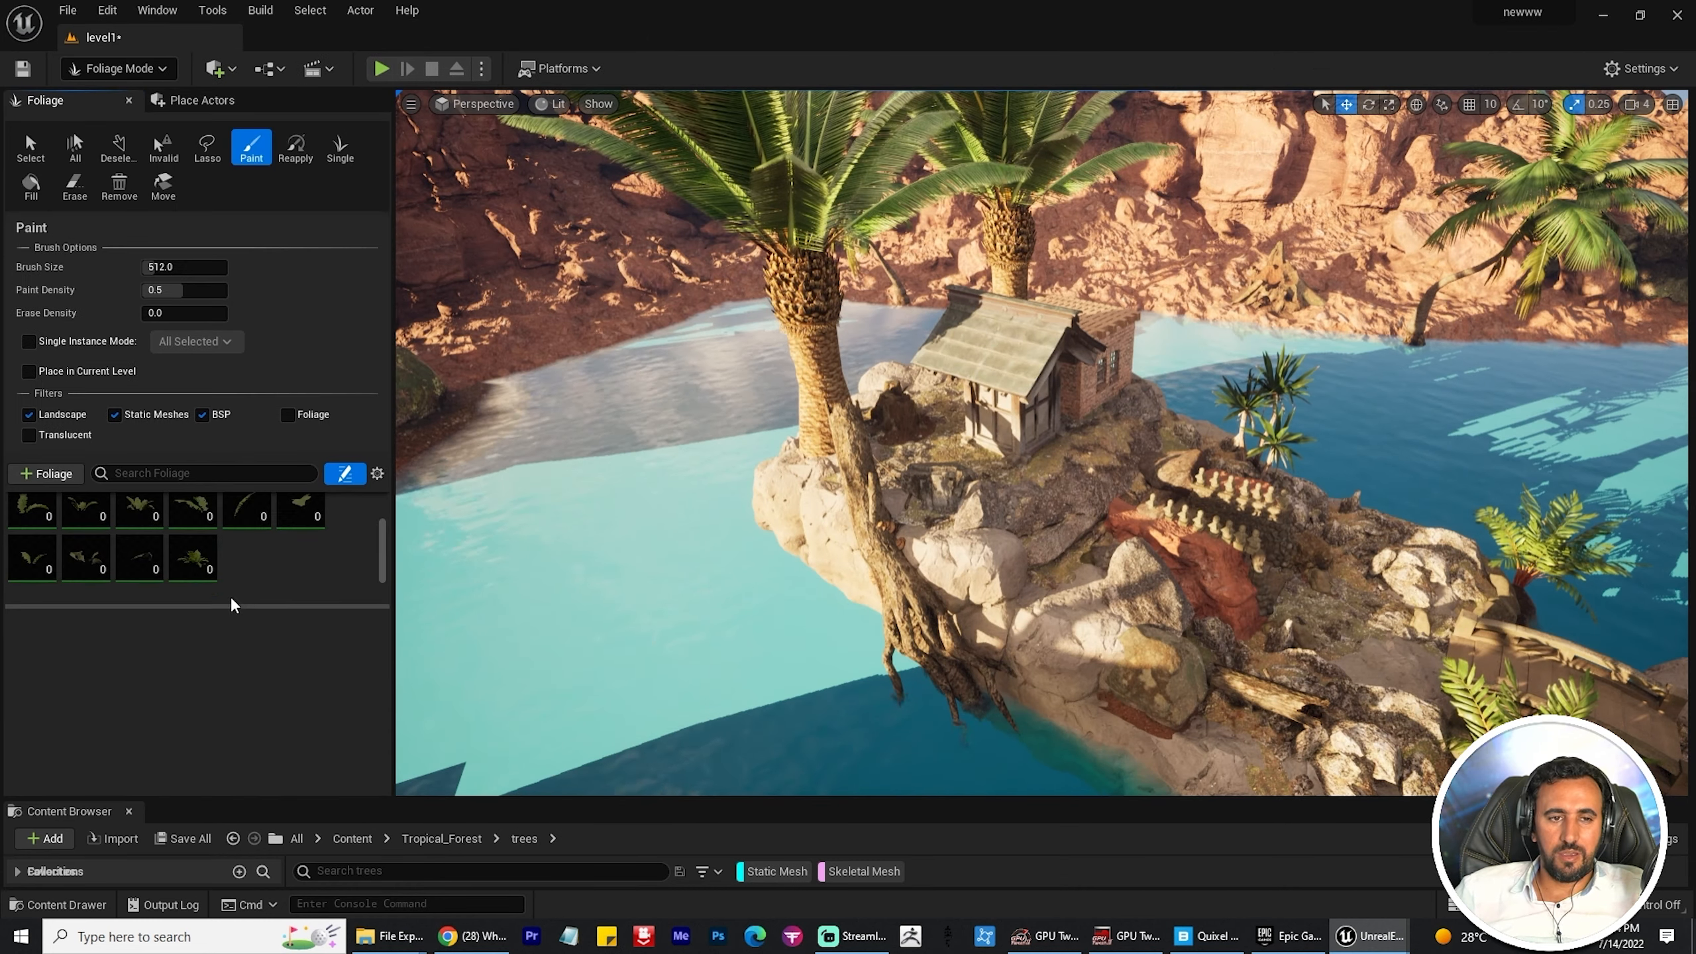
Step: Select the seven lady fern foliage types and activate them for painting
left_click_drag(231, 605, 224, 761)
left_click(21, 508)
left_click(75, 507)
left_click(128, 507)
left_click(181, 509)
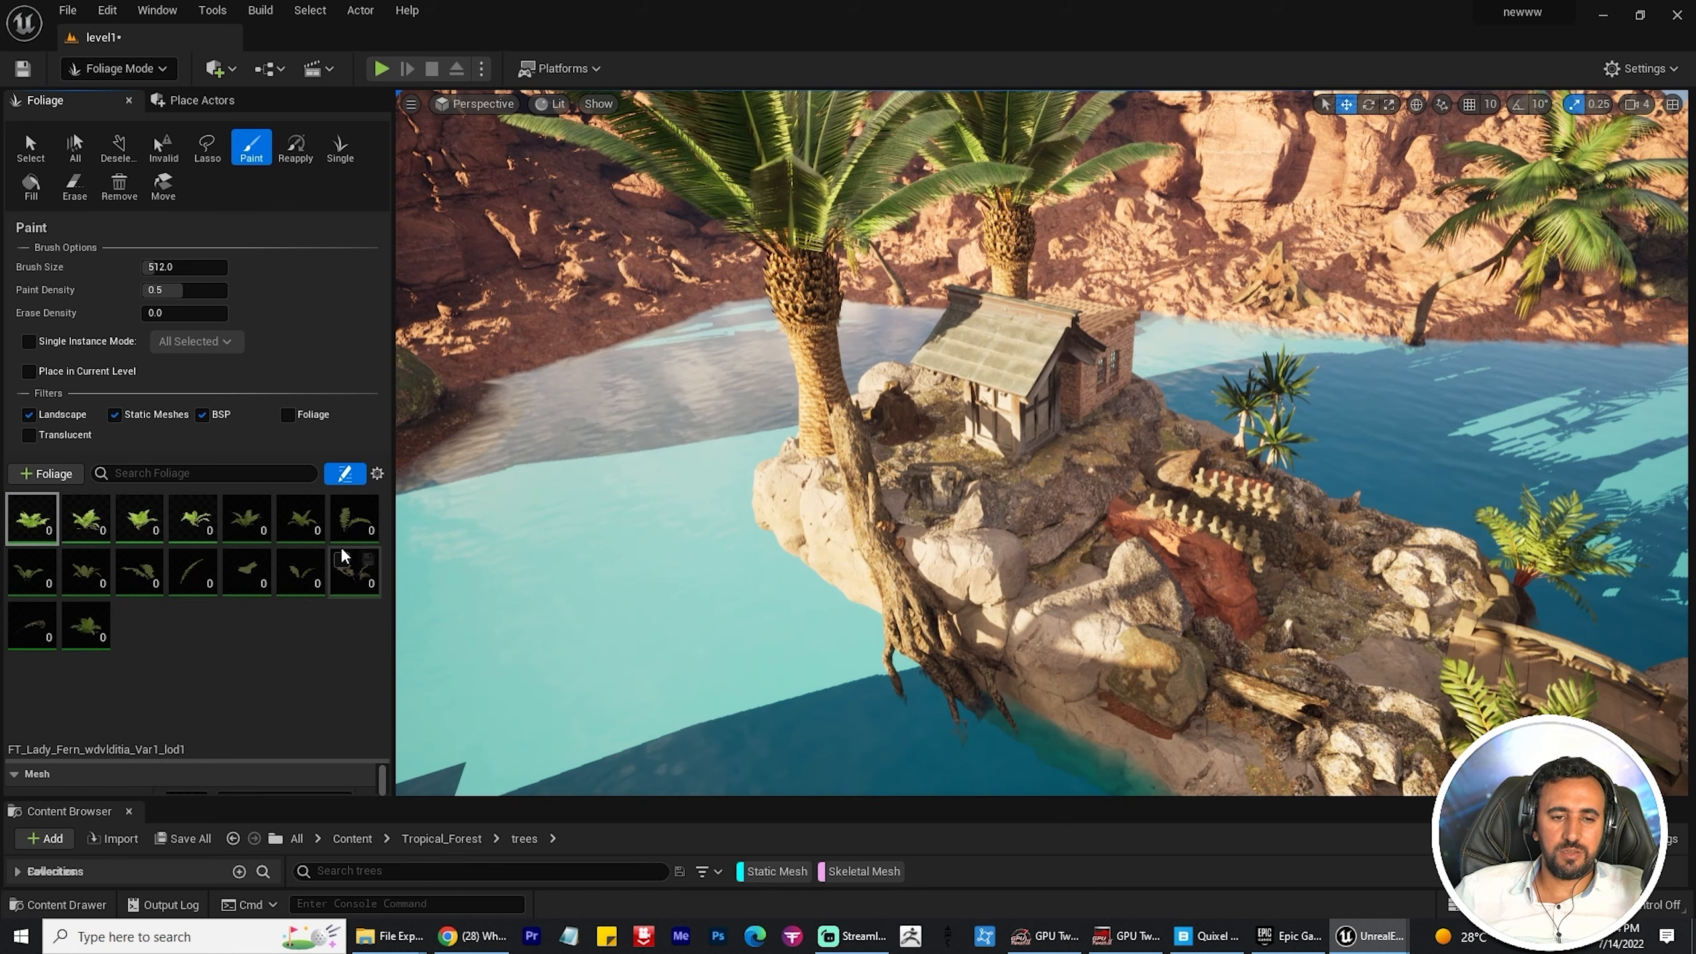
left_click(351, 525)
left_click(30, 522, "shift")
left_click(22, 509)
Step: Set the selected ferns' painting density to 20 and their Scale X range to 0.5 minimum and 3.0 maximum
mouse_move(191, 763)
left_mouse_down()
mouse_move(190, 494)
mouse_move(190, 568)
left_mouse_up()
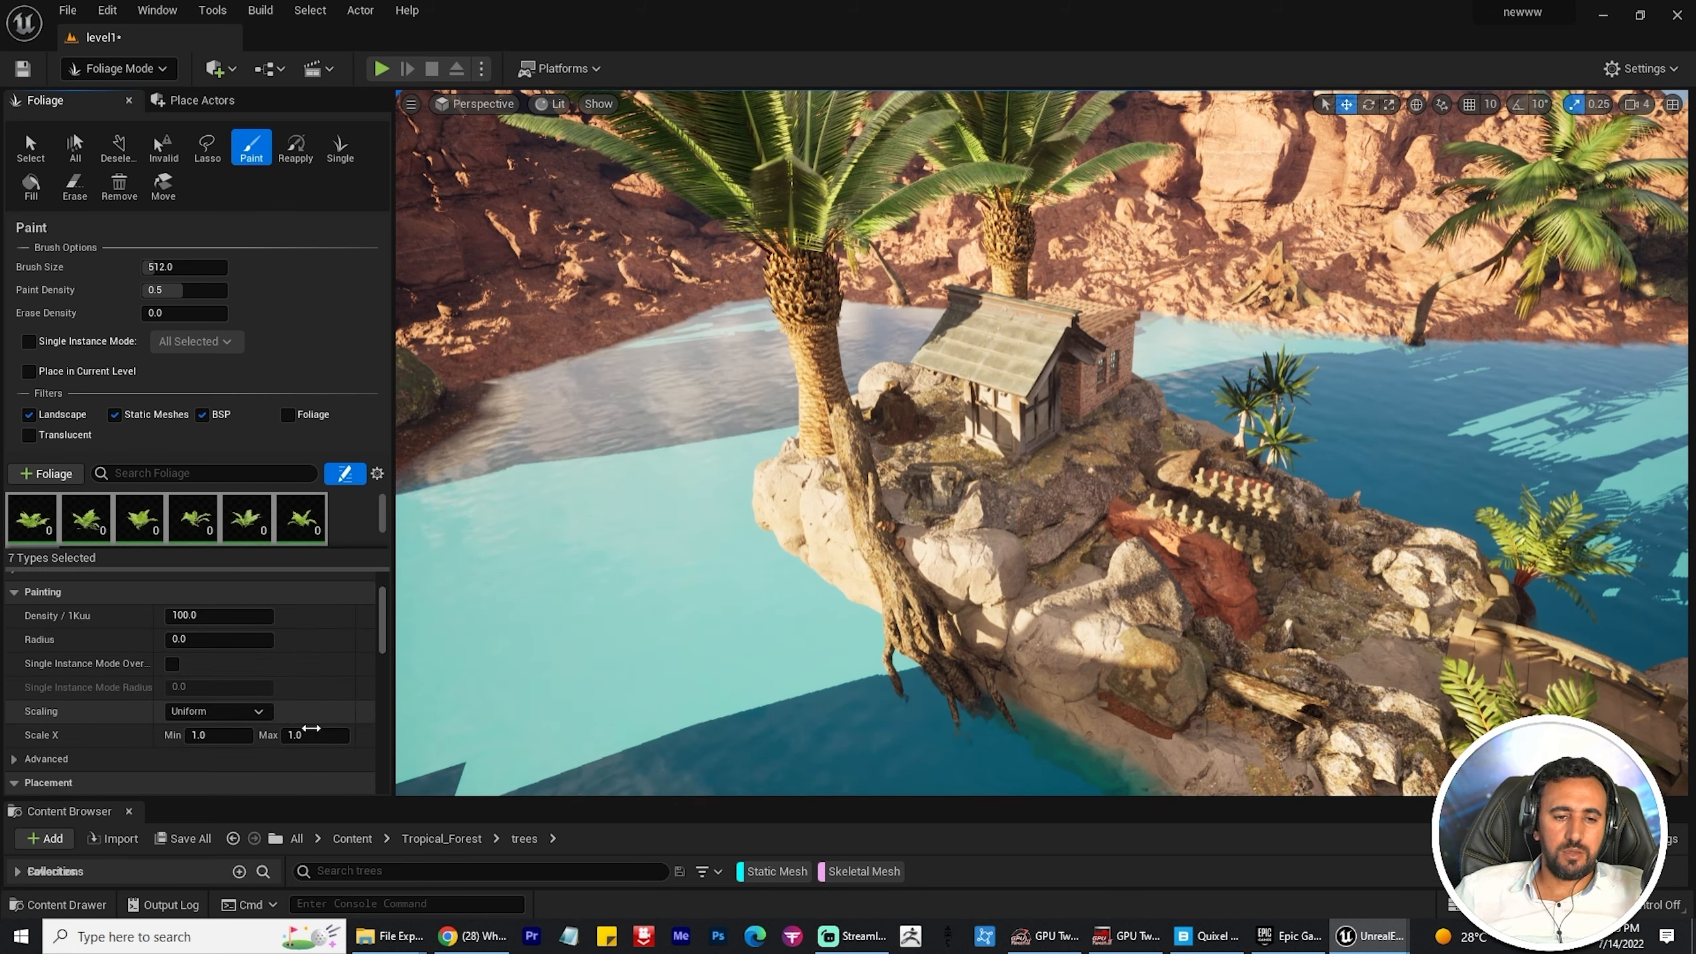
left_click(314, 734)
type("30.5")
left_click(220, 616)
type("20")
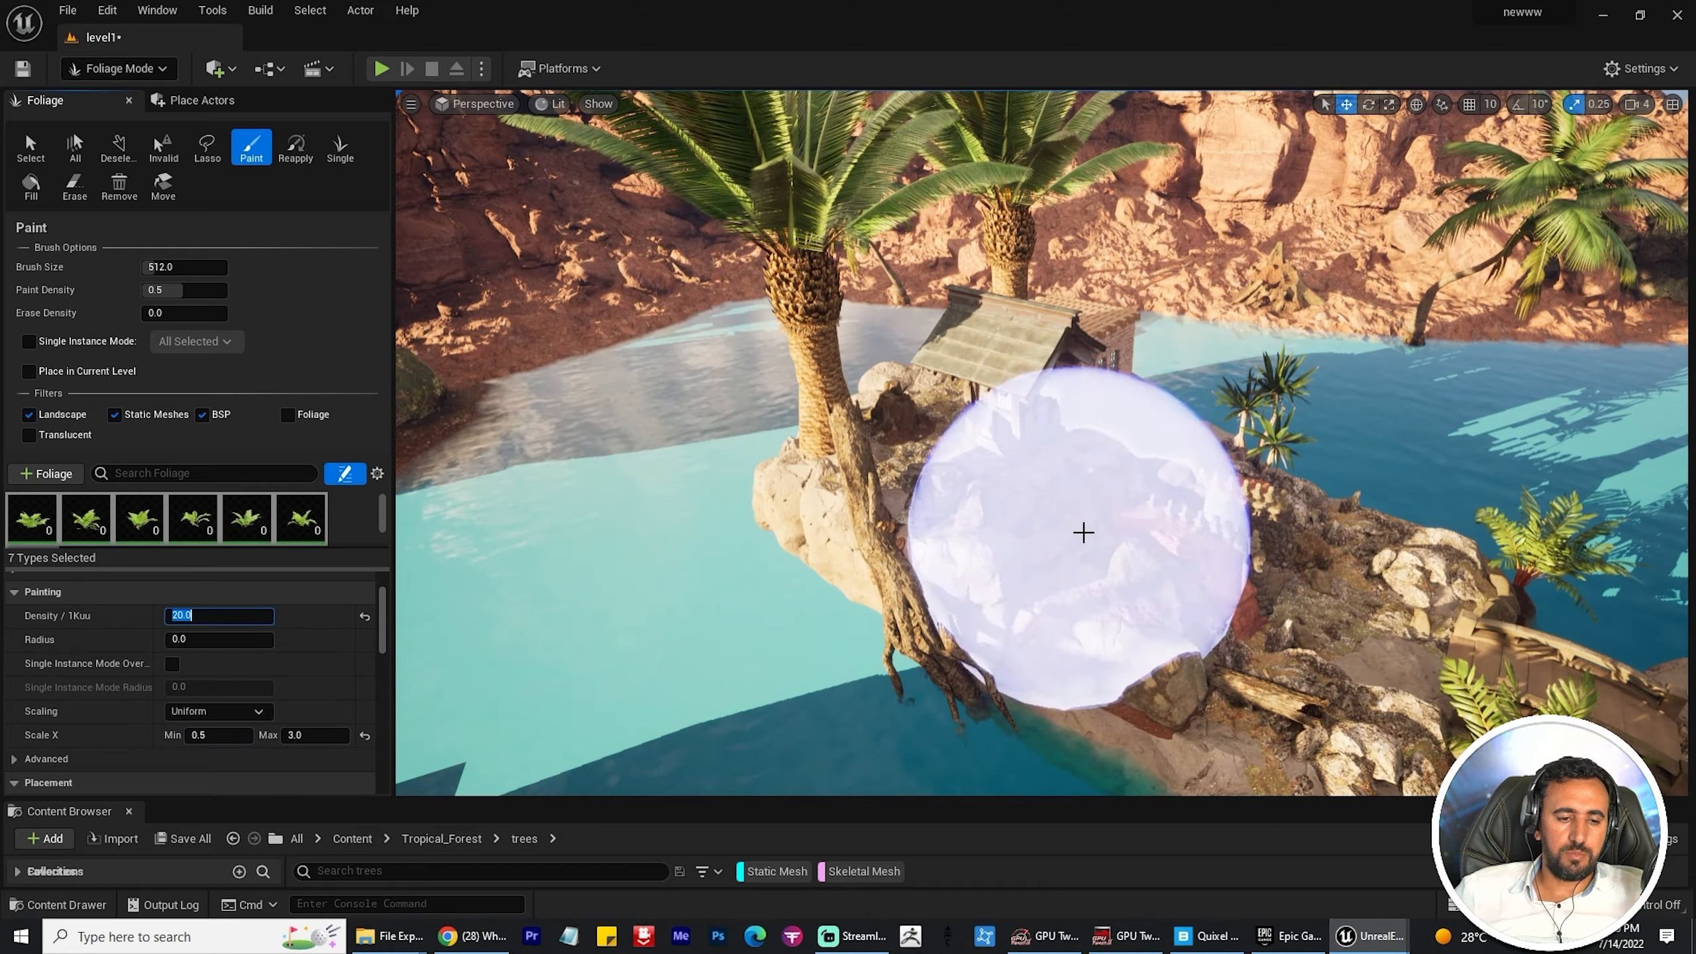
Step: Reduce the foliage brush size to about 99 and undo the trial fern stroke on the hut island
left_click(1190, 514)
mouse_move(1190, 514)
right_mouse_down()
mouse_move(1135, 528)
mouse_move(1189, 500)
mouse_move(1269, 507)
mouse_move(1176, 519)
right_mouse_up()
key("bracketleft")
key("bracketleft")
key("bracketleft")
key("bracketleft")
key("bracketleft")
key("bracketleft")
key("bracketleft")
key("bracketleft")
key("bracketleft")
key("bracketleft")
key("bracketleft")
key("bracketleft")
key("bracketleft")
key("bracketleft")
key("bracketleft")
key("bracketleft")
key("bracketleft")
key("bracketleft")
key("bracketleft")
key("bracketleft")
key("ctrl+z")
Step: Set the ferns' maximum Scale X to 1.0 and paint them over the rocky ground around the hut
left_click_drag(306, 735, 152, 746)
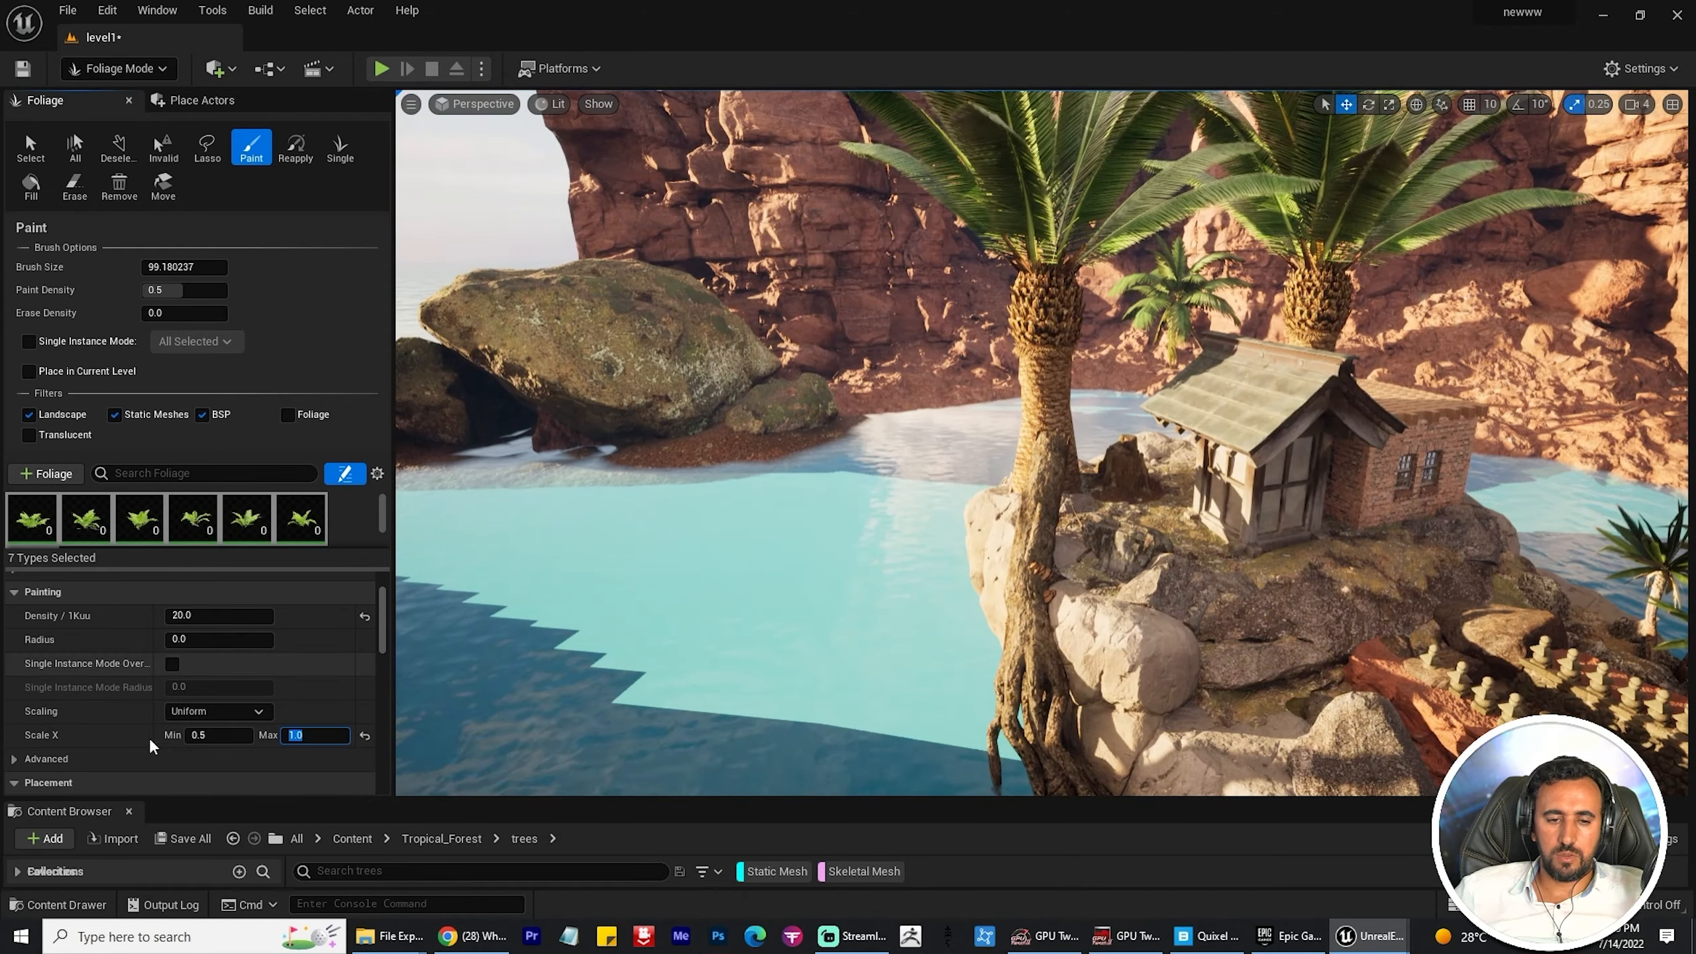
type("1")
left_click_drag(1280, 610, 1417, 588)
right_click_drag(1417, 588, 1419, 587)
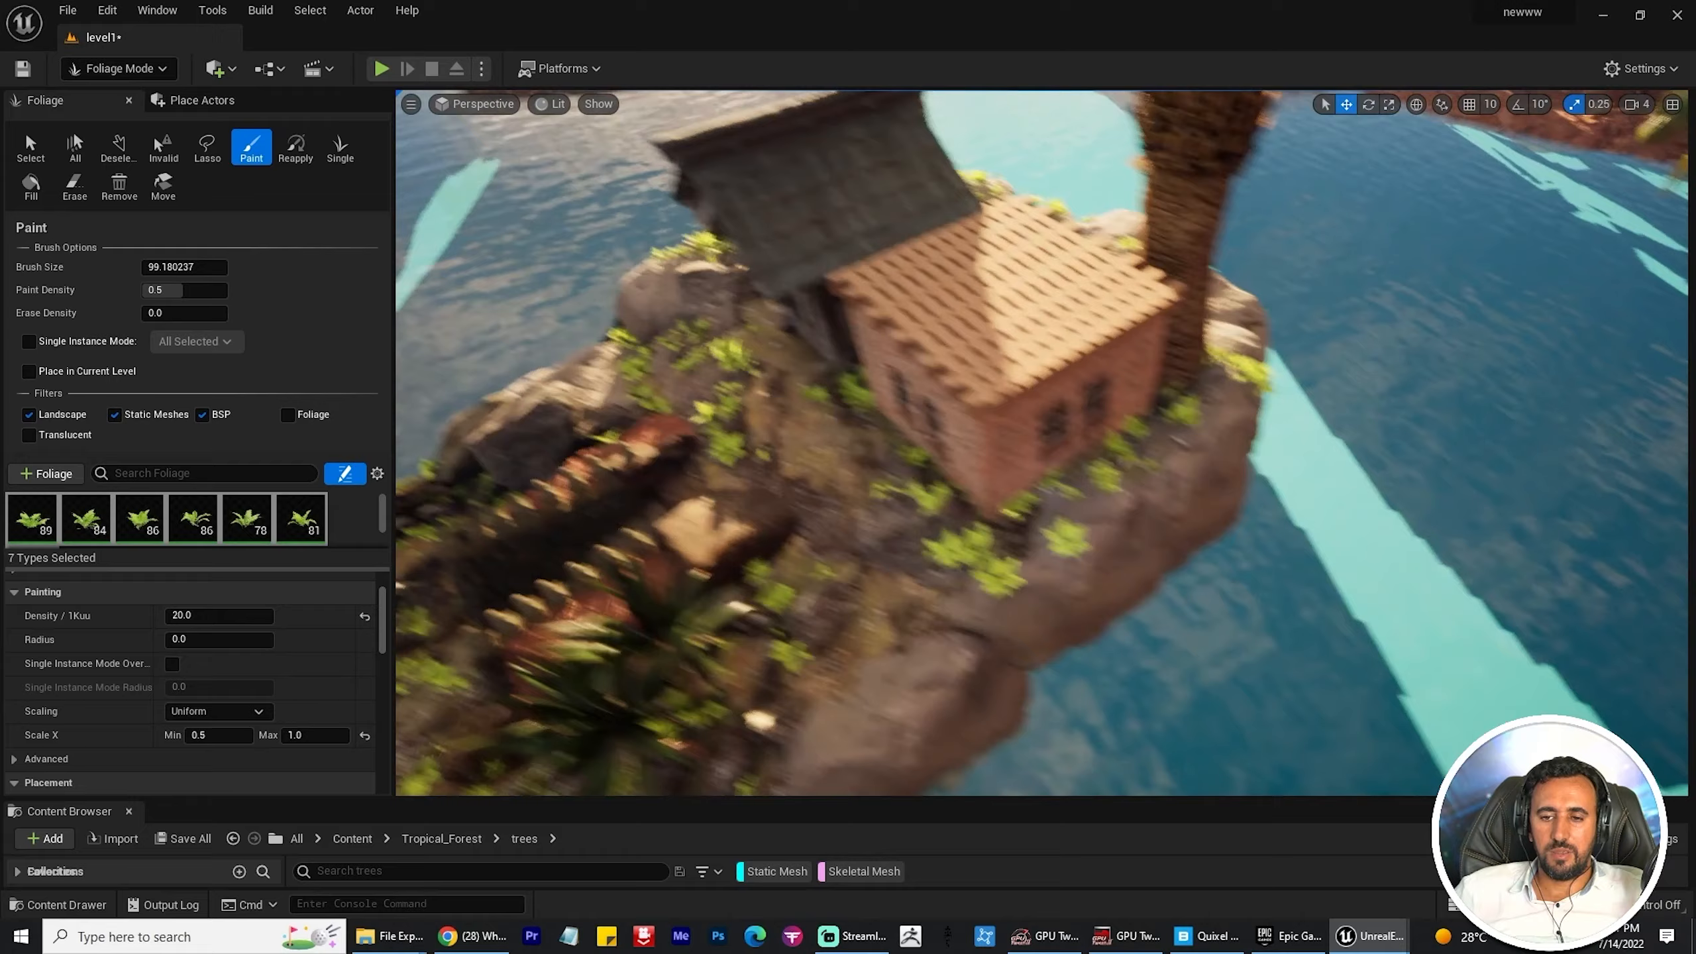
Step: Undo the last fern stroke and paint ferns again on the ground beside the brick annex
right_click_drag(1002, 467, 1095, 521)
key("ctrl+z")
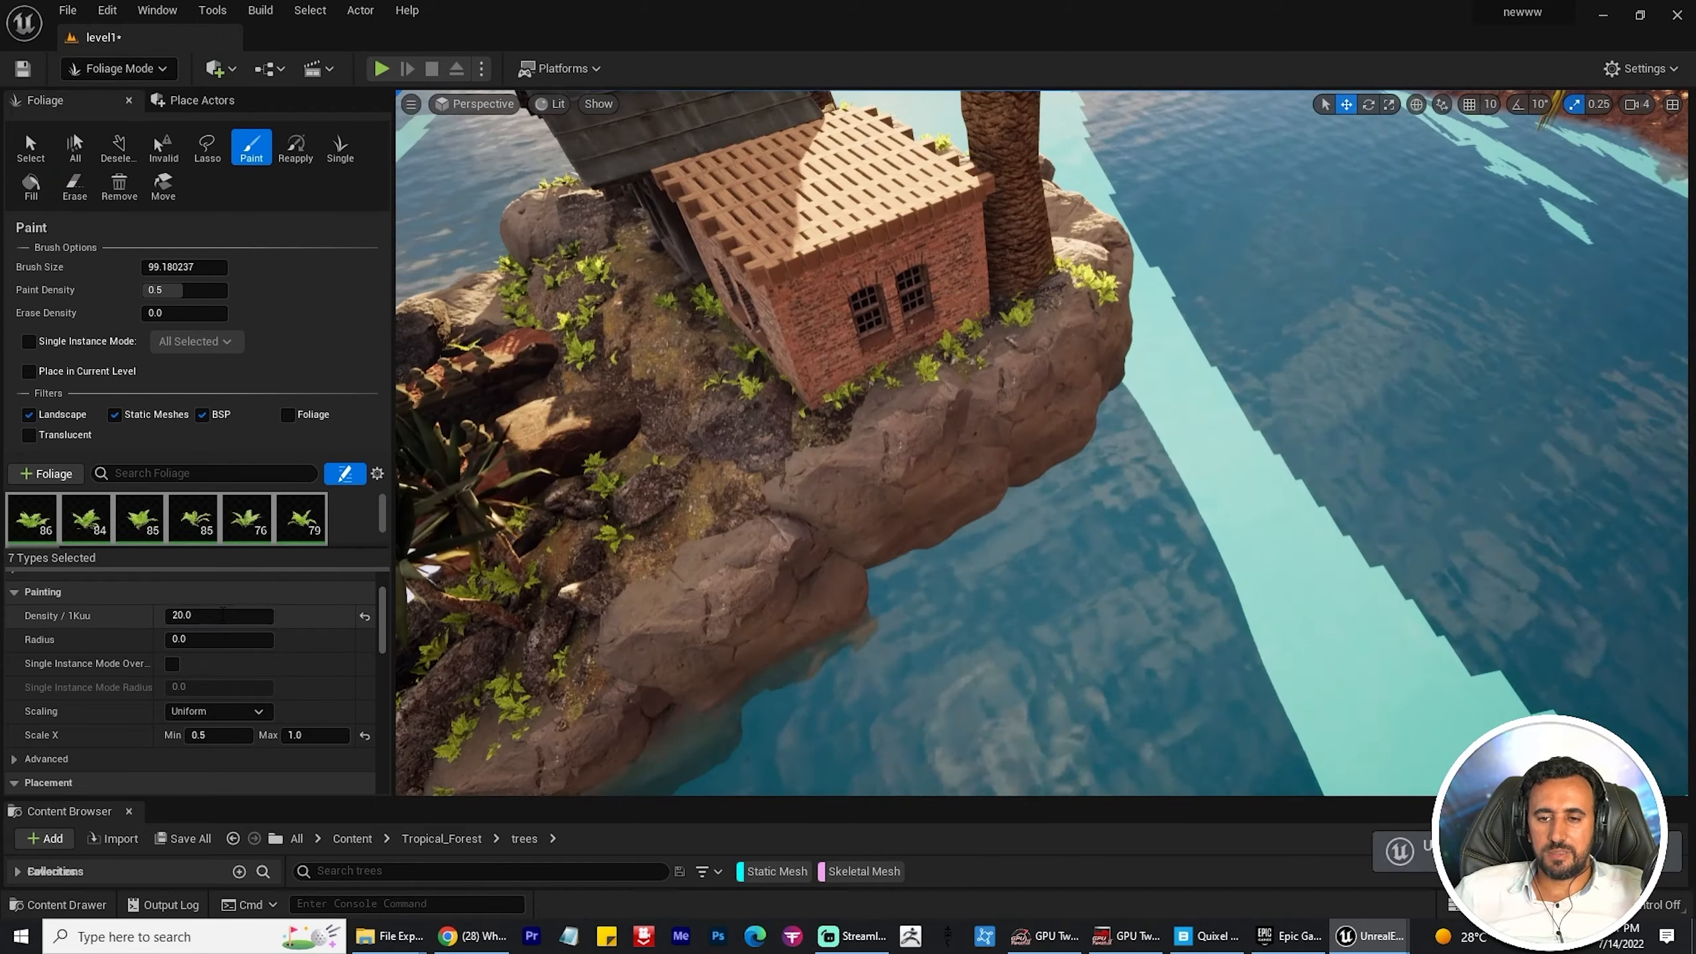
left_click_drag(778, 427, 933, 414)
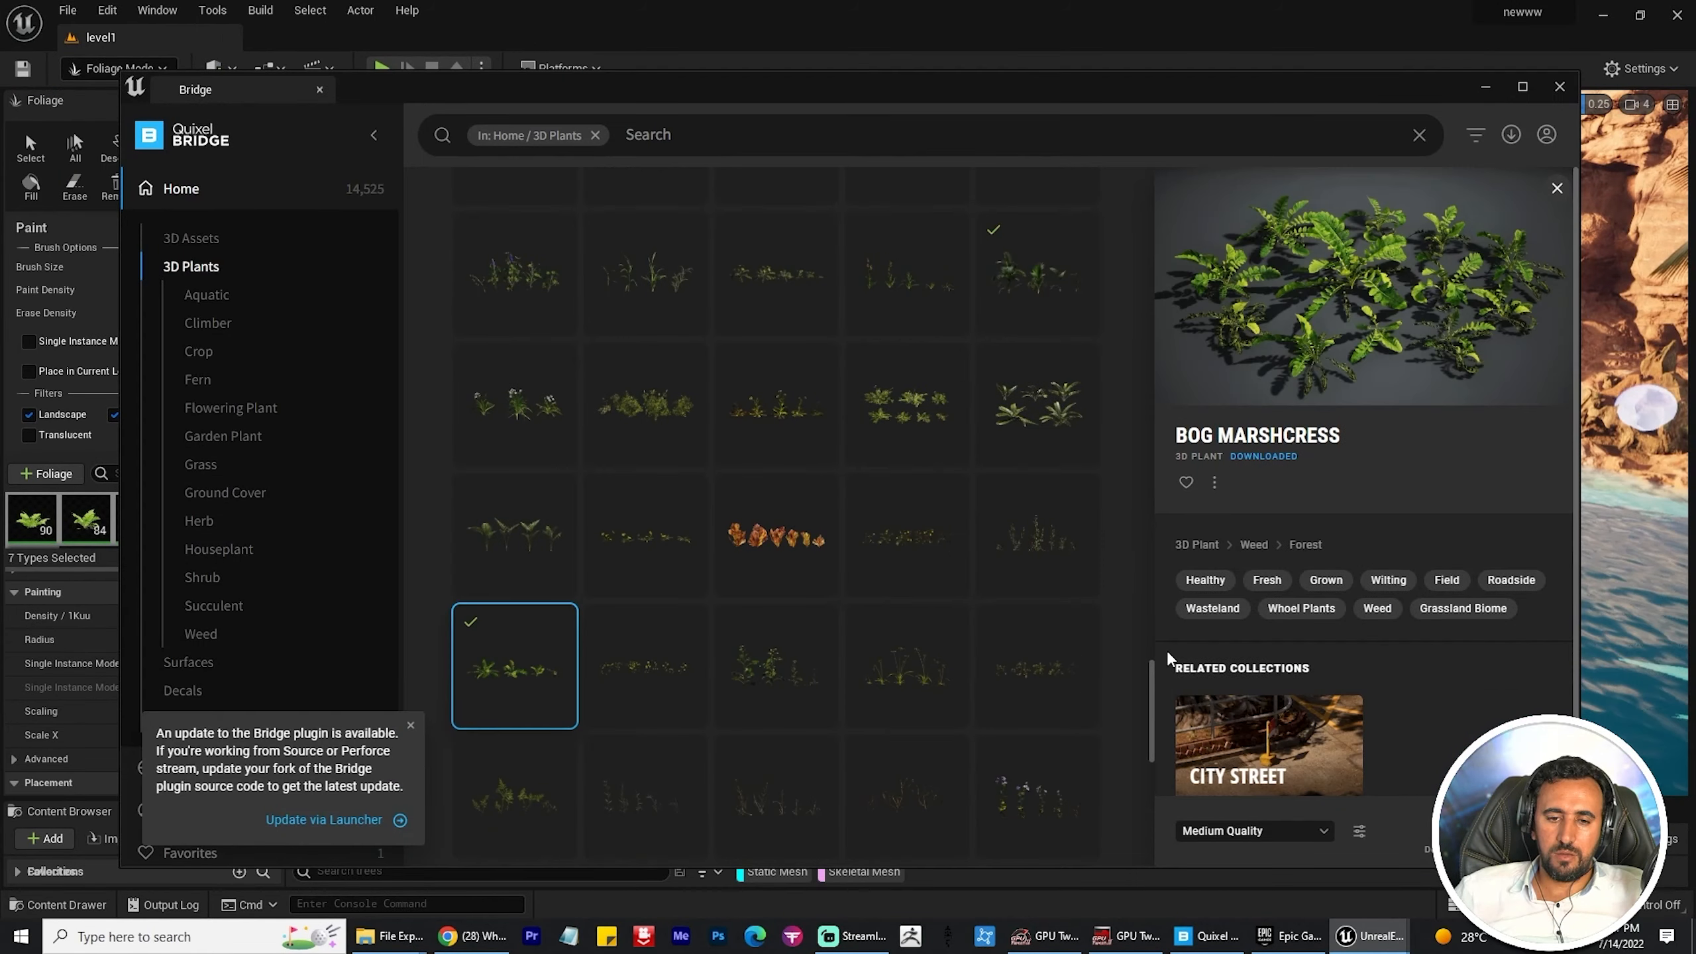
Step: Search Quixel Bridge for grass and open the Lawn category under the 3D Plants grasses
left_click(663, 143)
key("BackSpace")
type("grass")
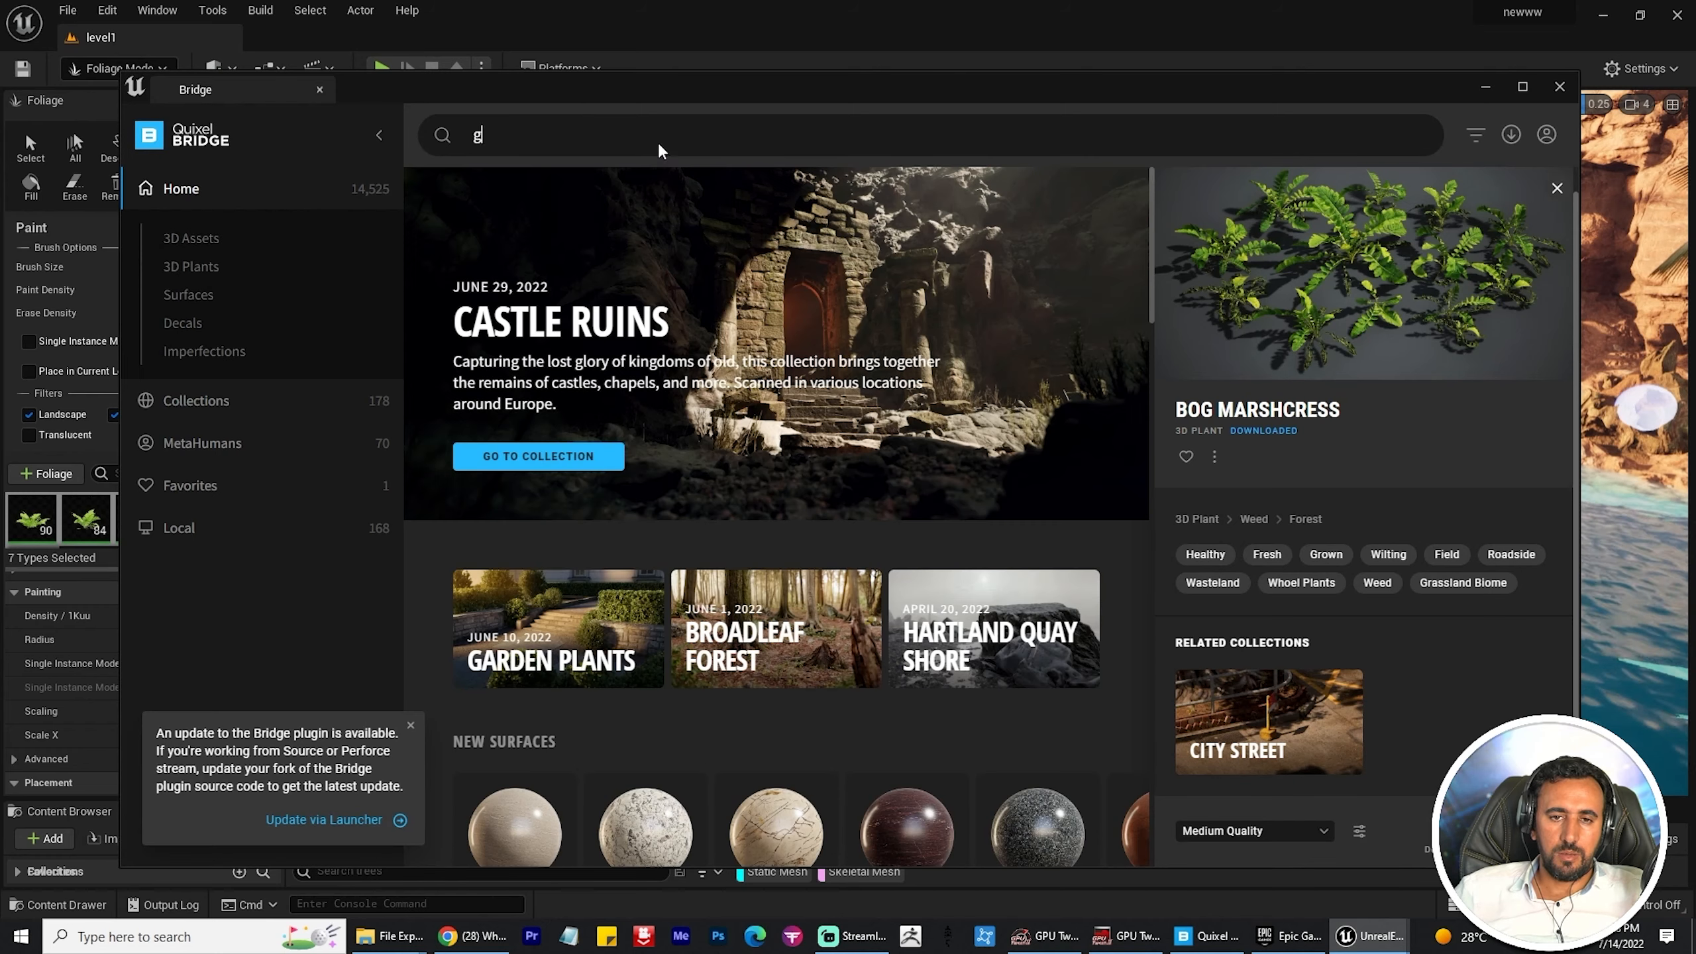
key("Return")
scroll(813, 560, "down", 5)
scroll(813, 561, "up", 5)
left_click(213, 265)
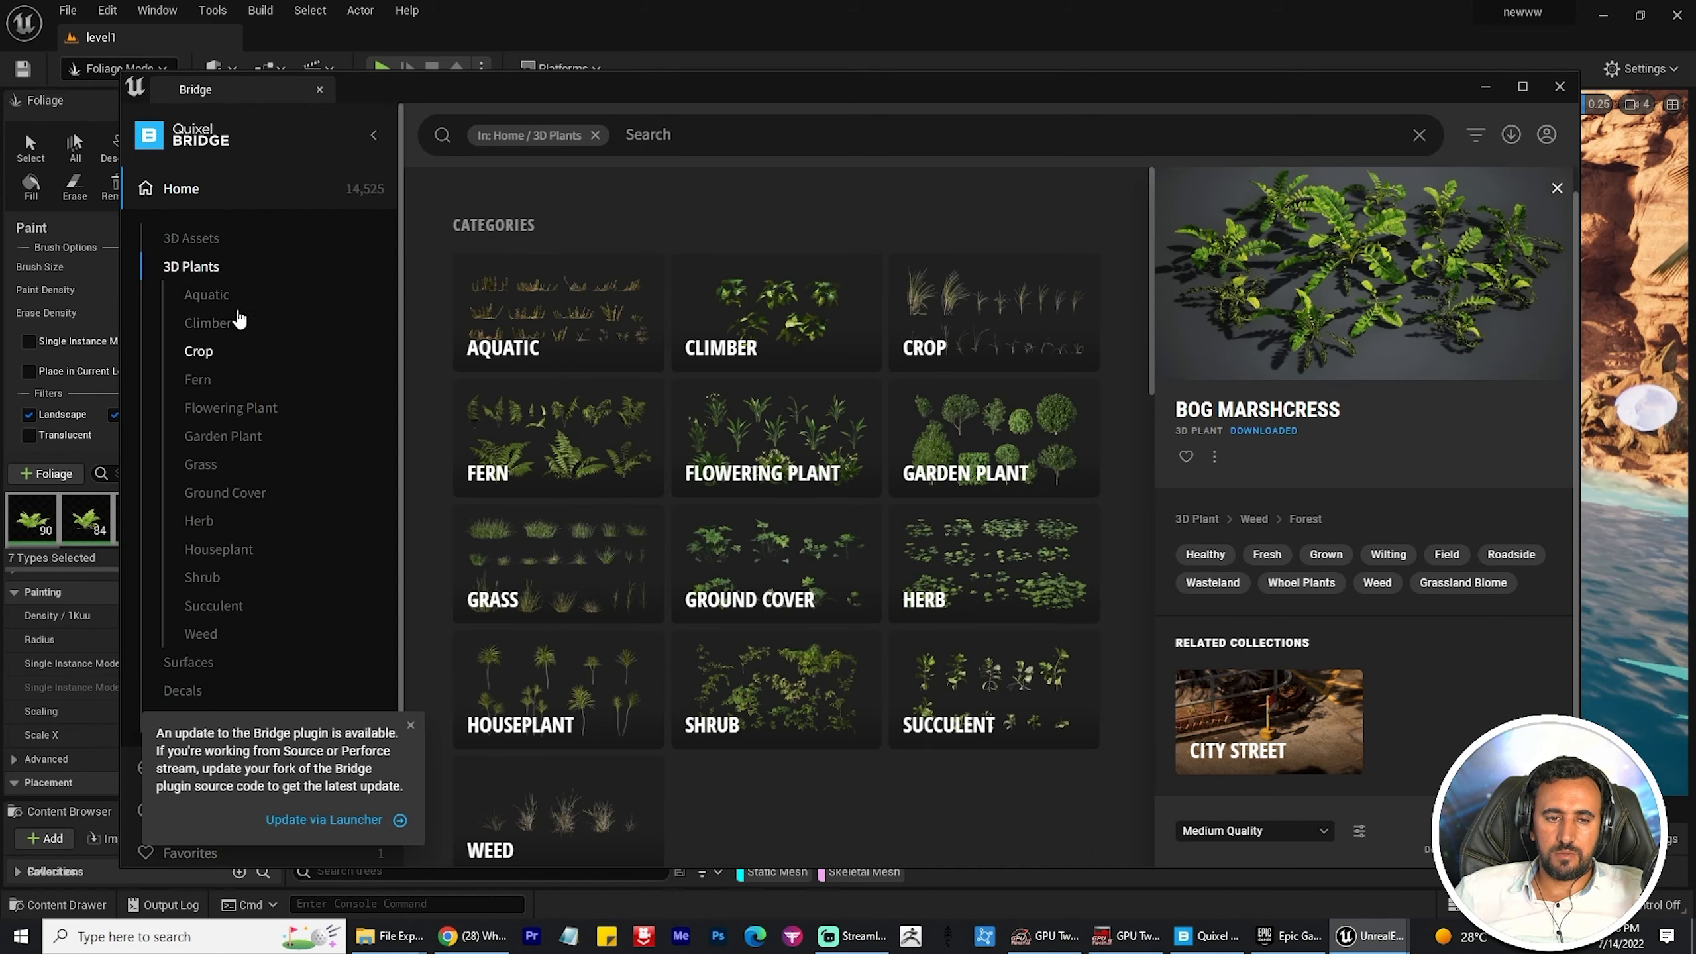
left_click(200, 465)
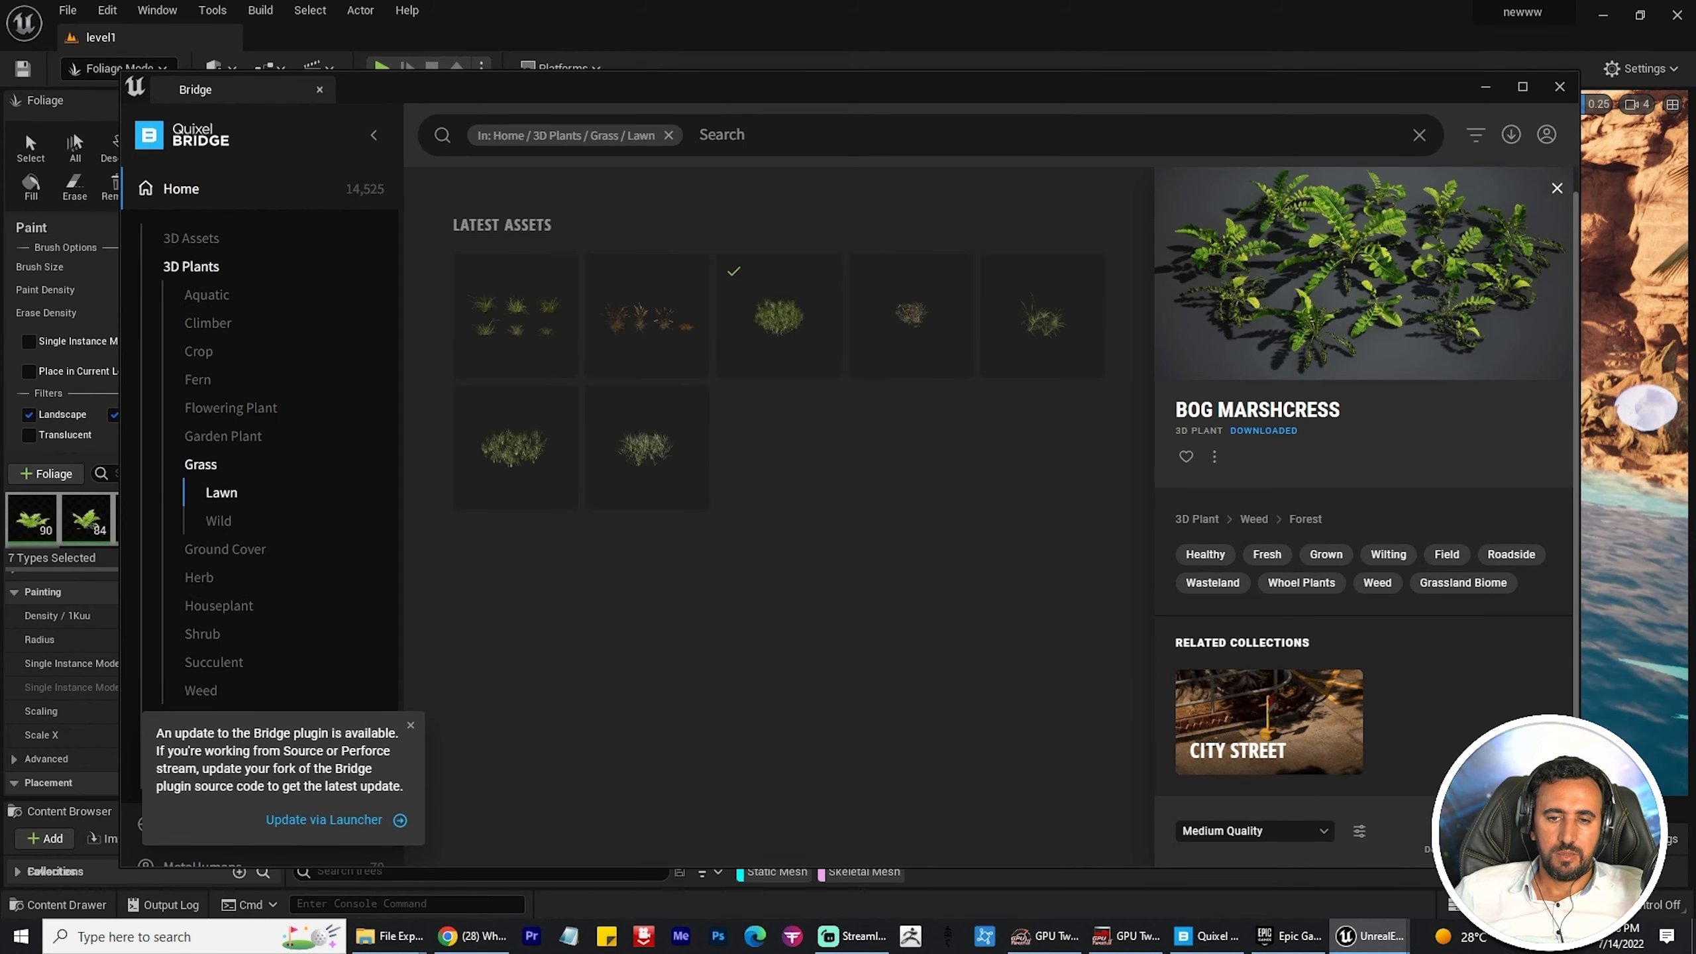
Step: Choose the Ribbon Grass plant and set its download quality to High Quality
left_click(775, 321)
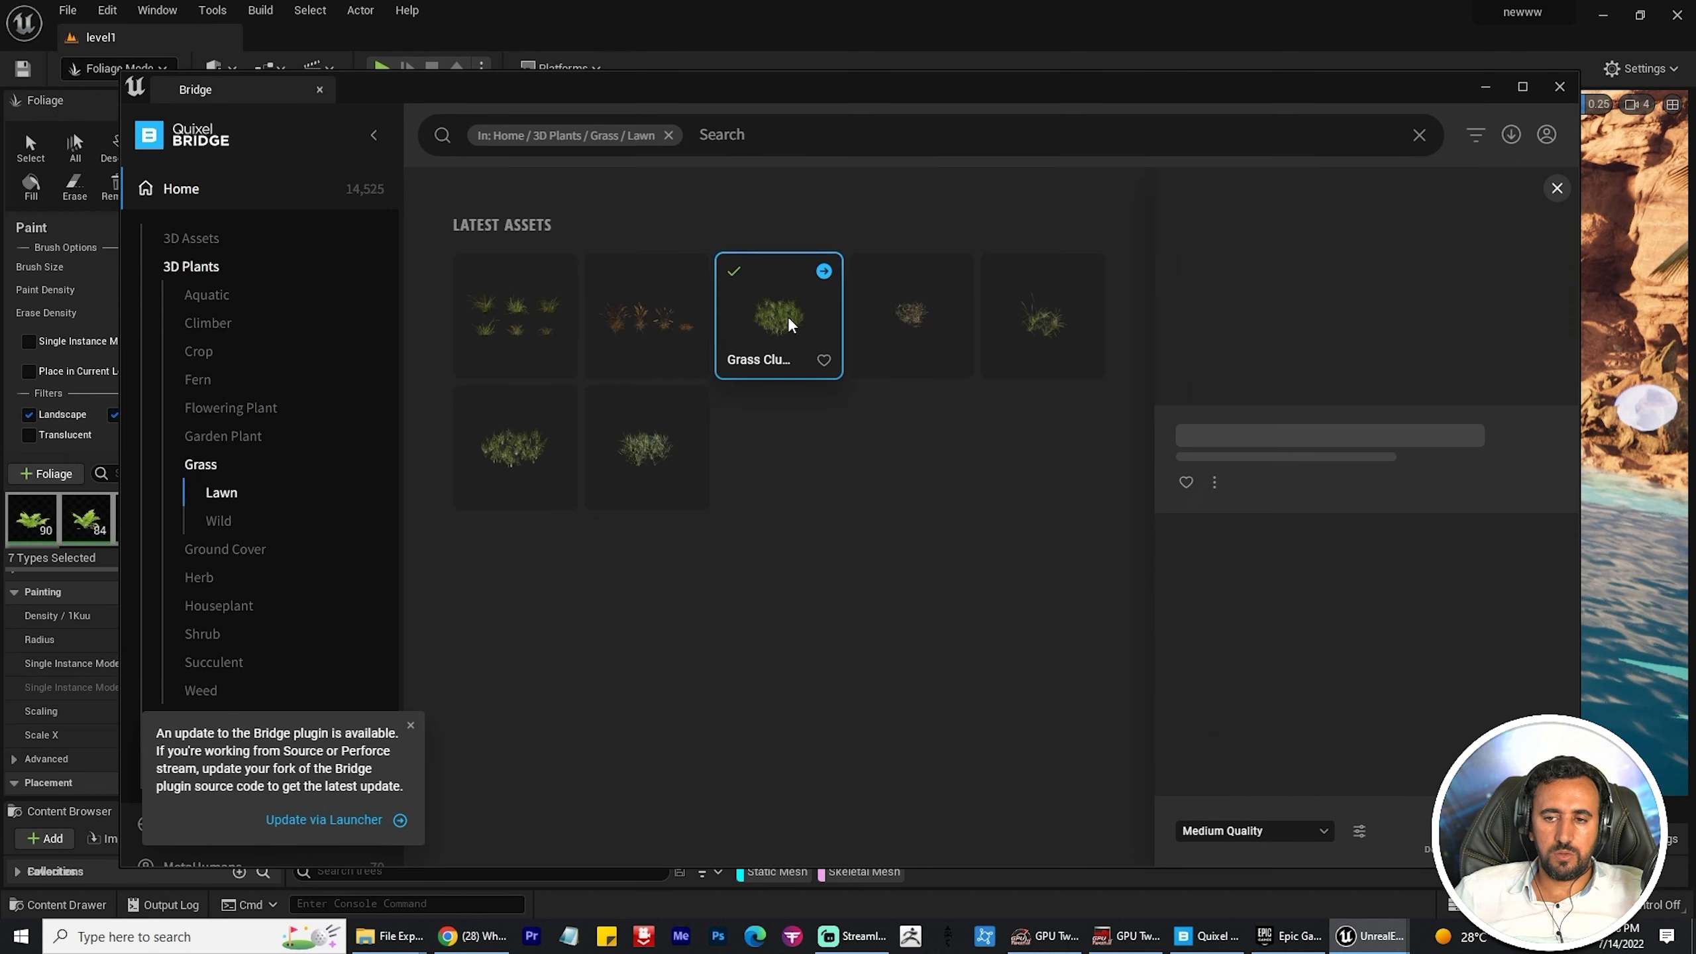
left_click(647, 321)
left_click(538, 342)
left_click(1226, 834)
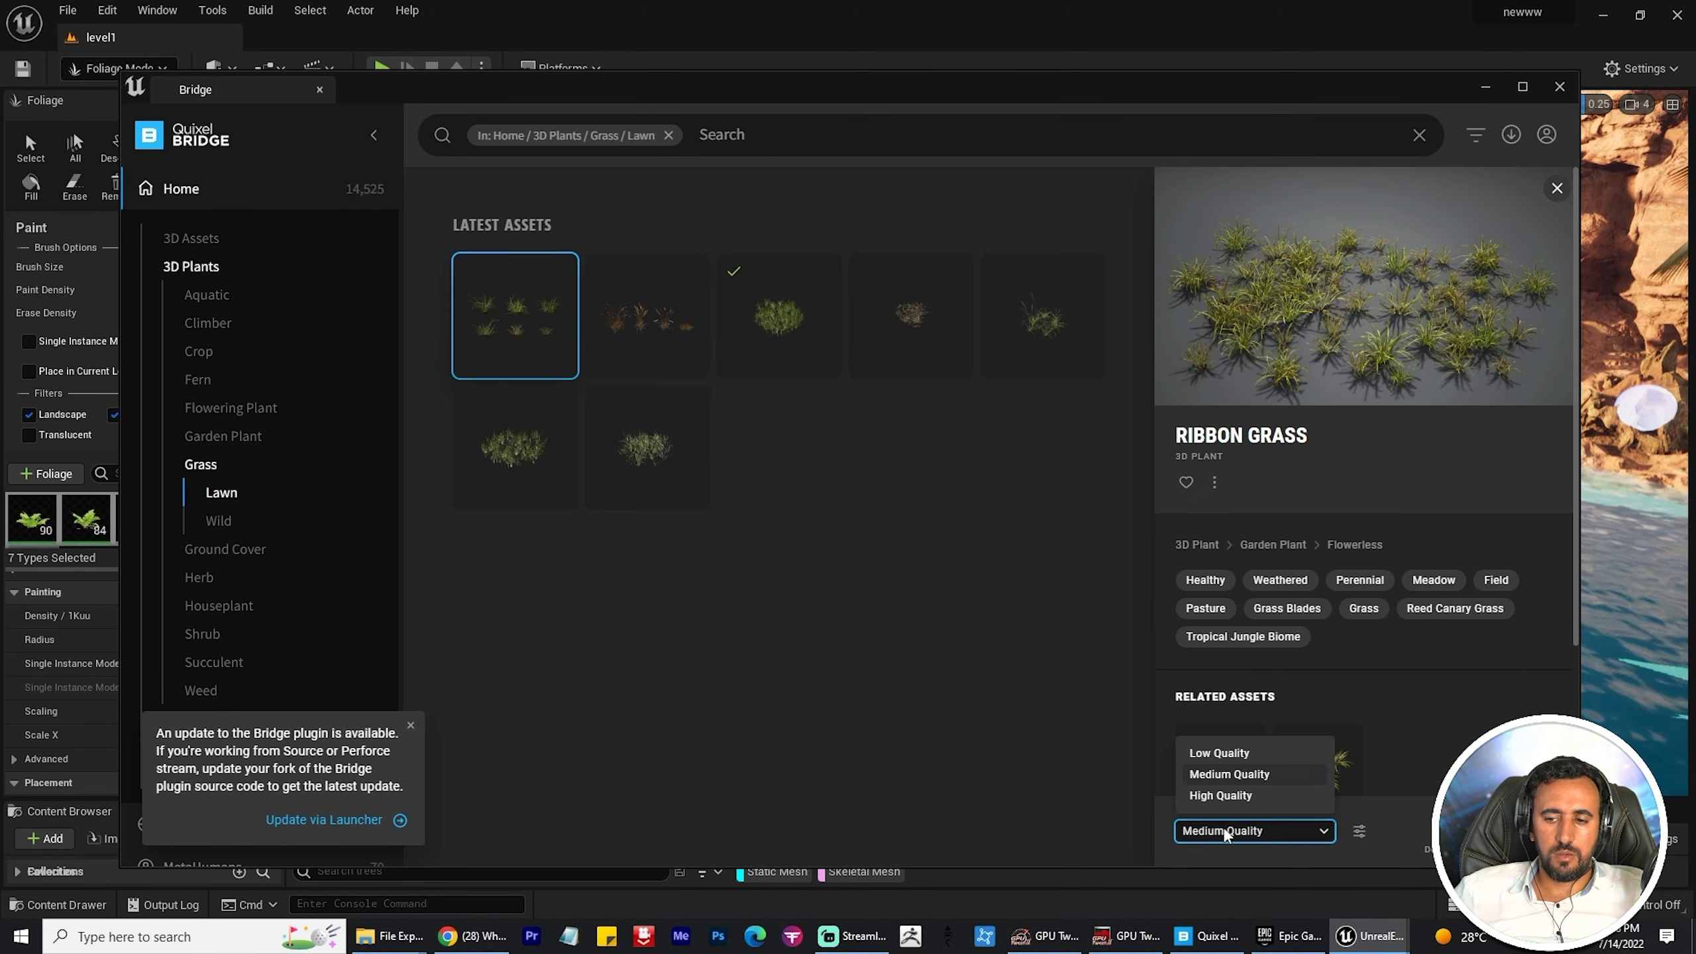
left_click(1228, 796)
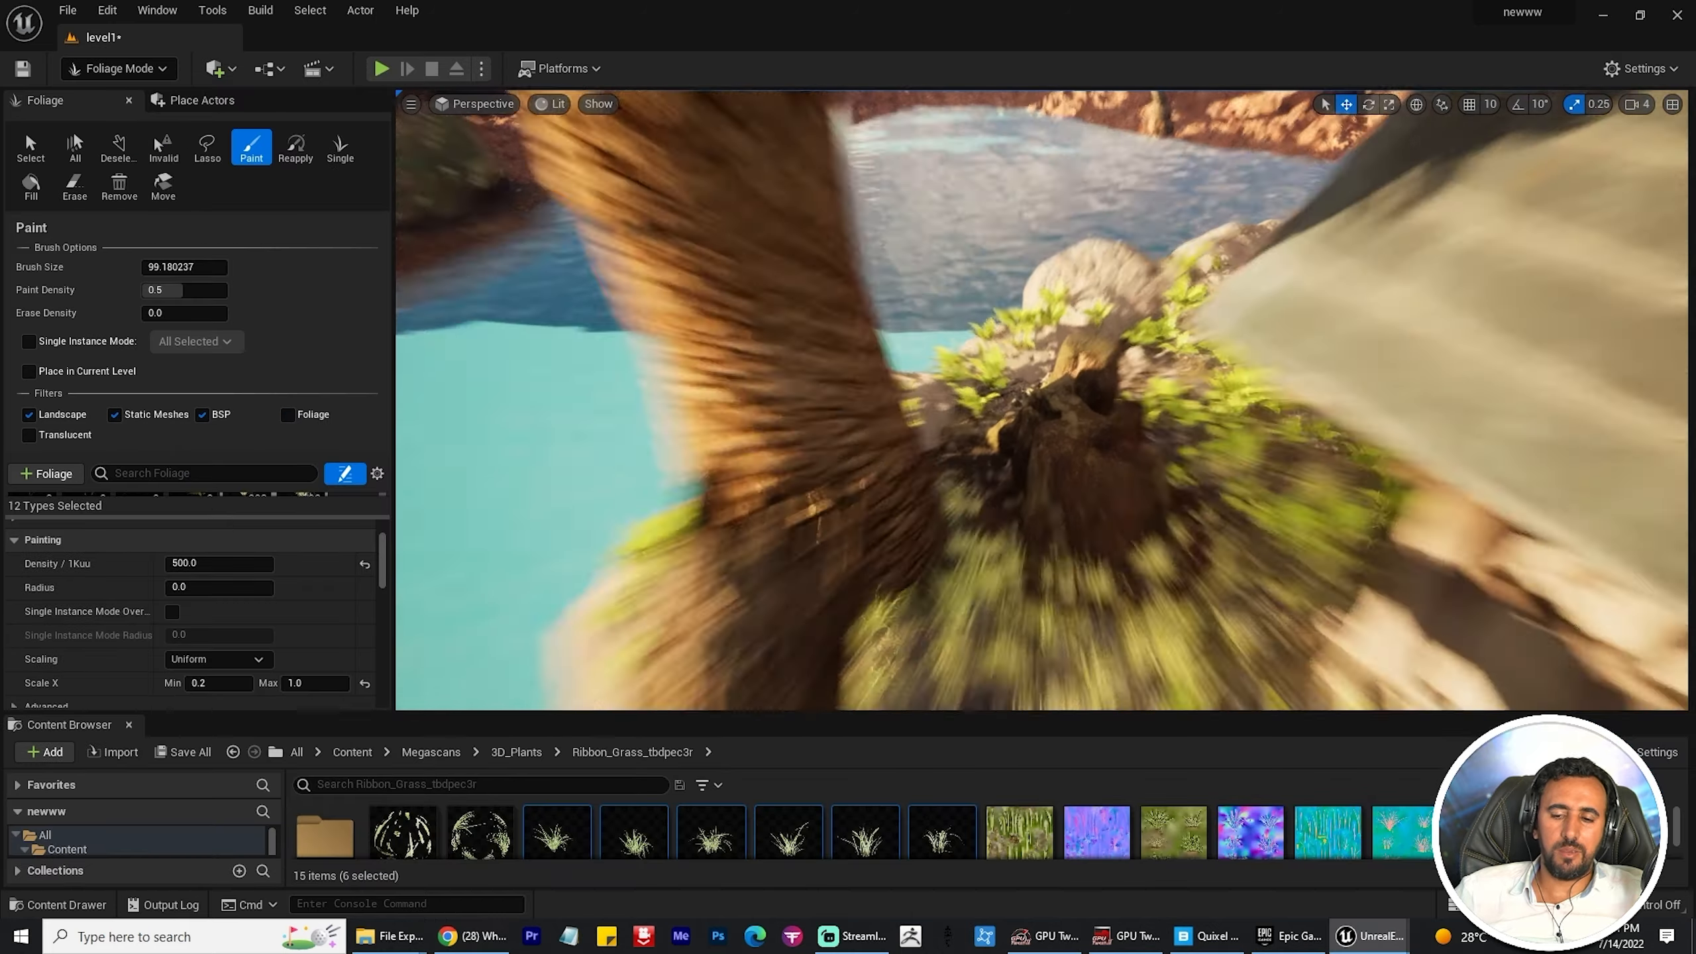
Step: Paint the ribbon grass foliage over the rocks around the hut and across the neighbouring ground
right_click_drag(1174, 587, 1106, 614)
left_click(1318, 409)
right_click_drag(1318, 408, 1317, 409)
left_click(1007, 258)
right_click_drag(1008, 258, 1007, 258)
left_click(1031, 500)
right_click_drag(1031, 499, 768, 505)
left_click_drag(1405, 470, 1322, 417)
right_click_drag(929, 421, 929, 420)
Step: Select all 28 foliage types and erase part of the foliage on the islet's stony red ground
scroll(311, 666, "down", 4)
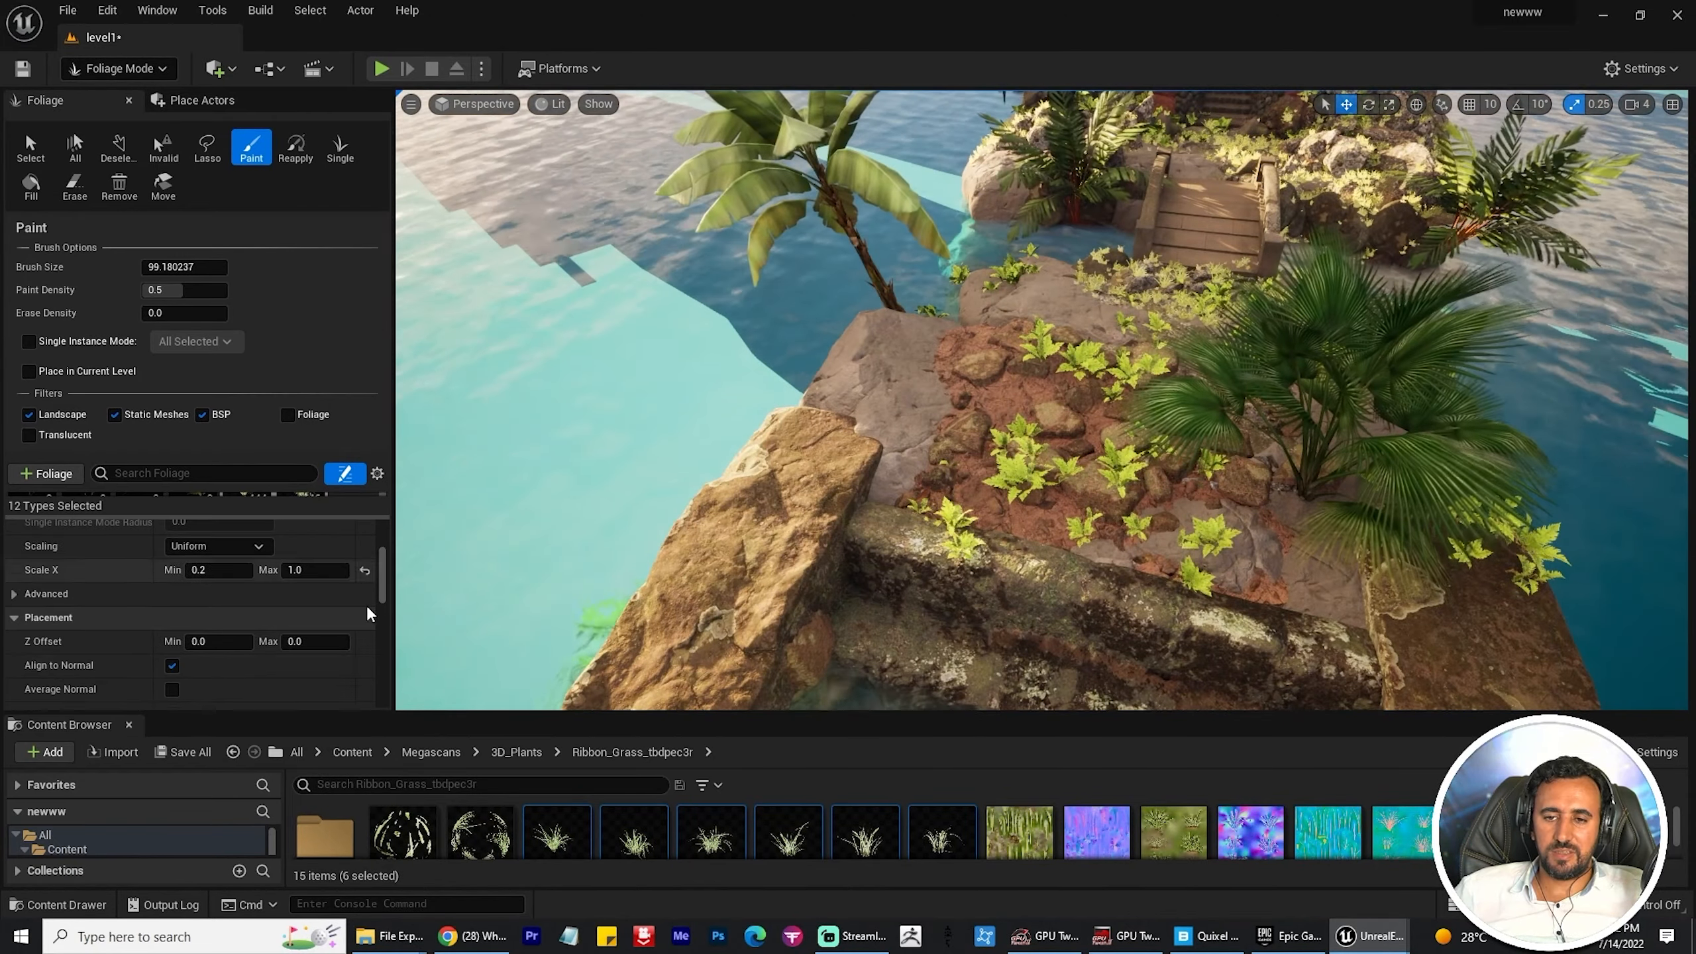
scroll(354, 651, "up", 7)
left_click(15, 604)
scroll(280, 668, "down", 3)
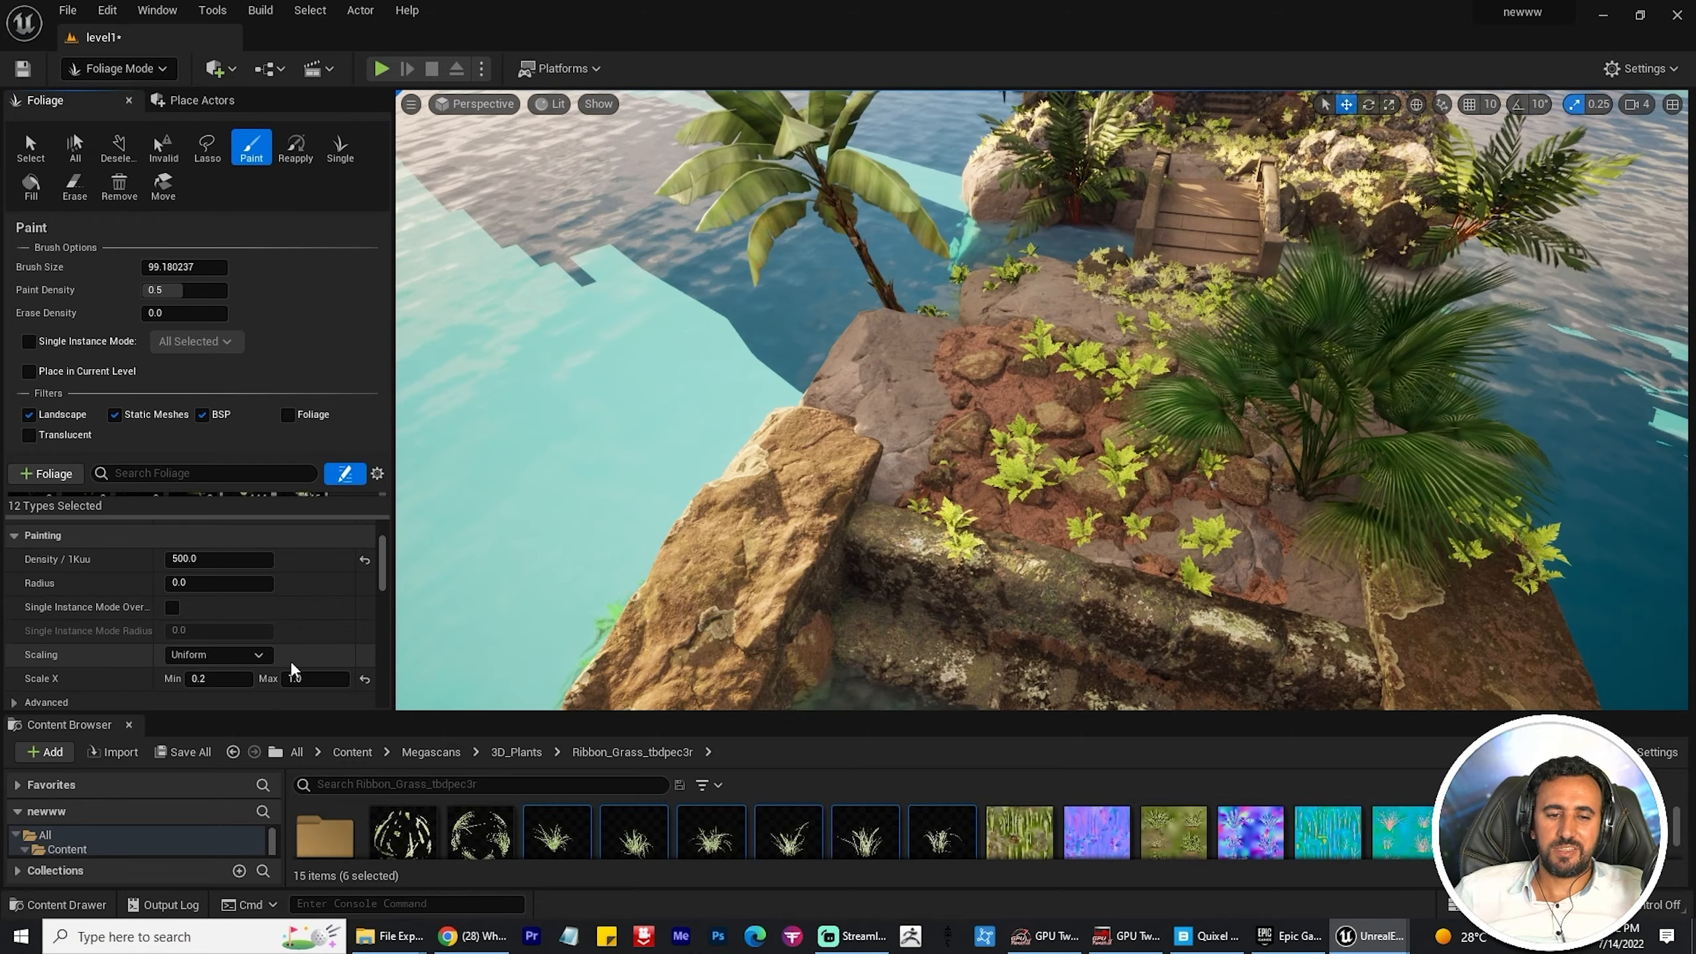
left_click(257, 635)
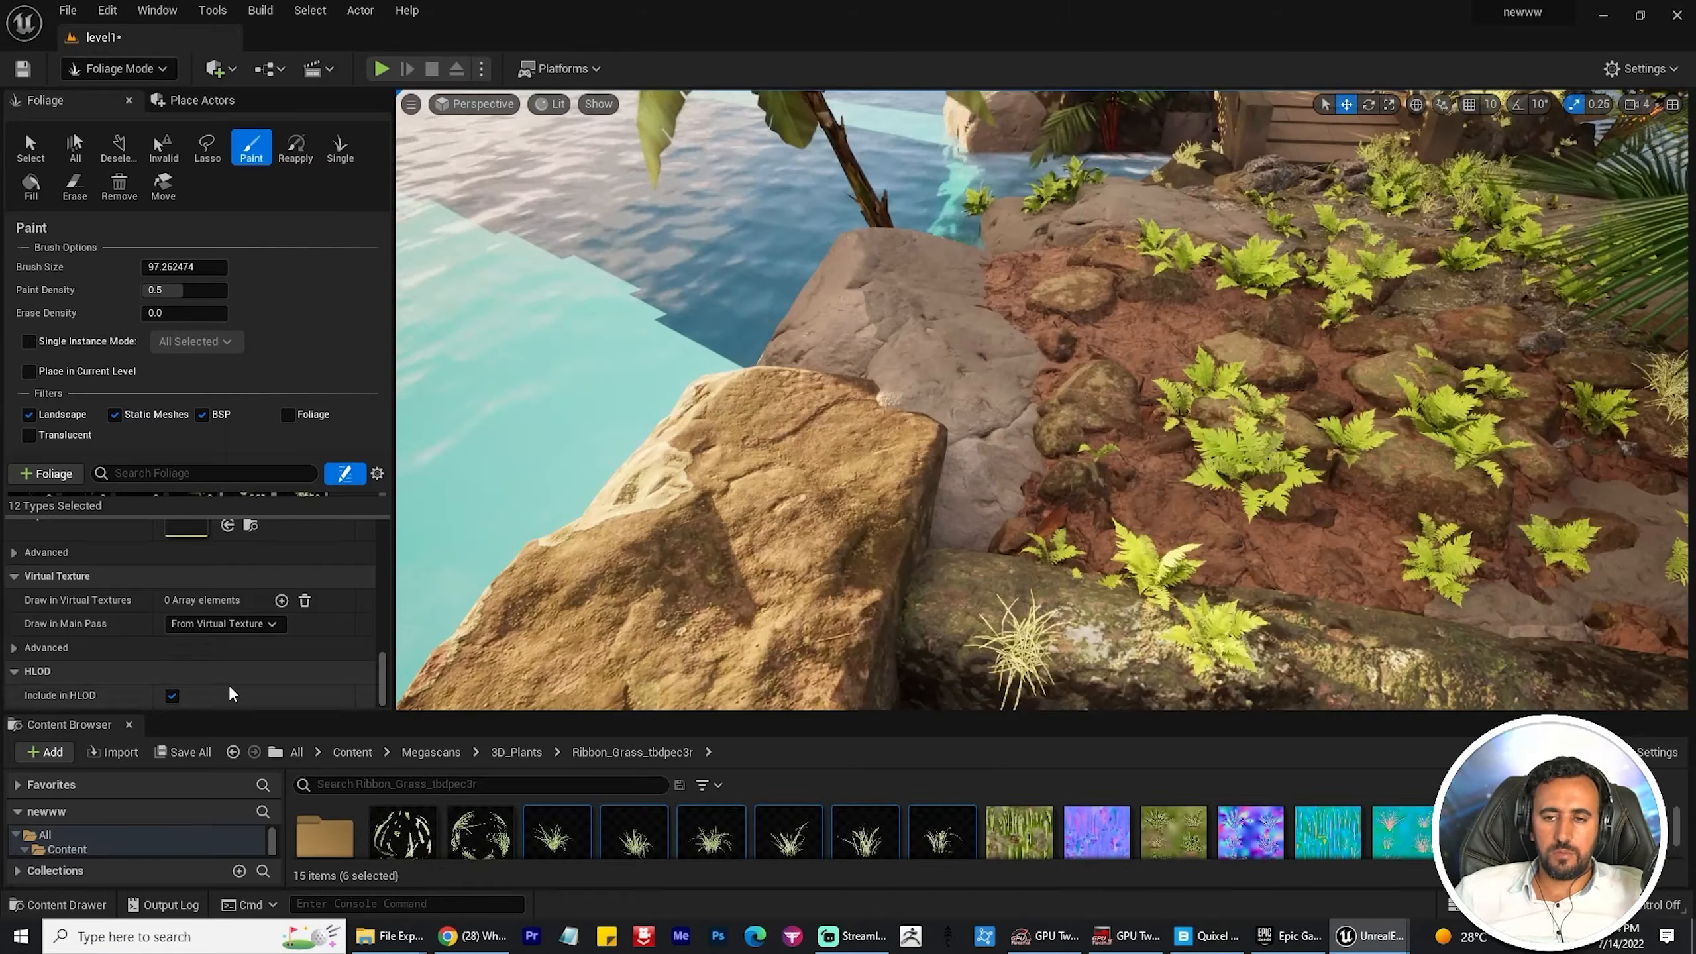
scroll(232, 695, "up", 10)
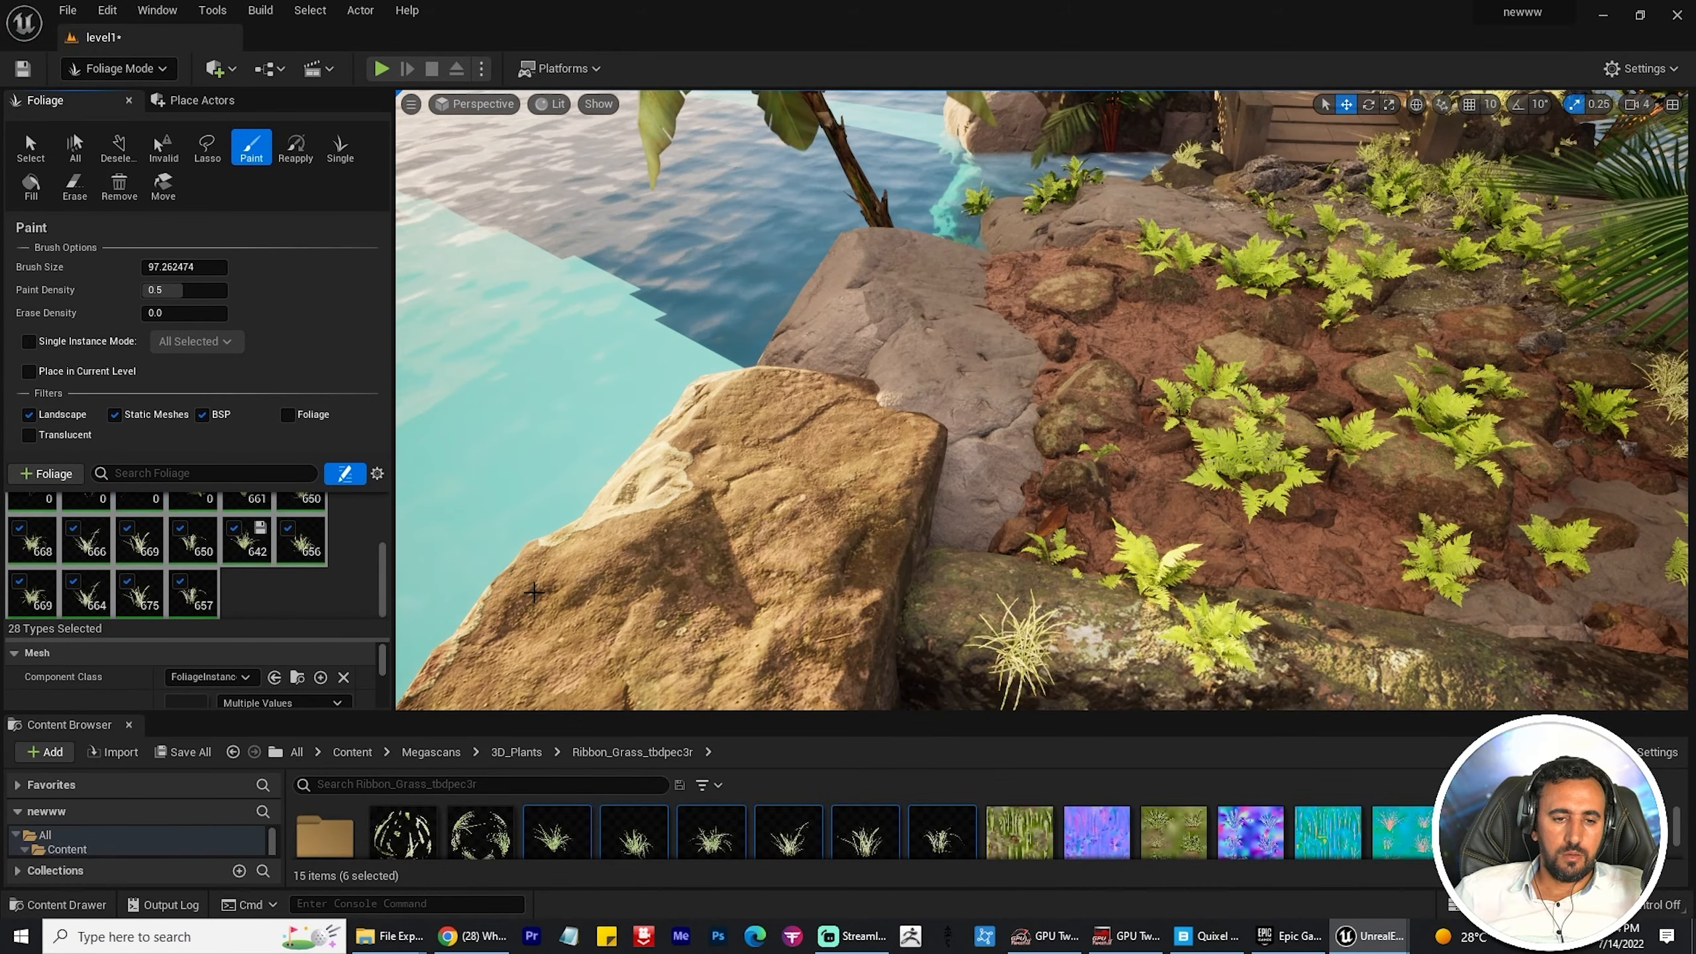
left_click_drag(1269, 455, 1395, 319, "shift")
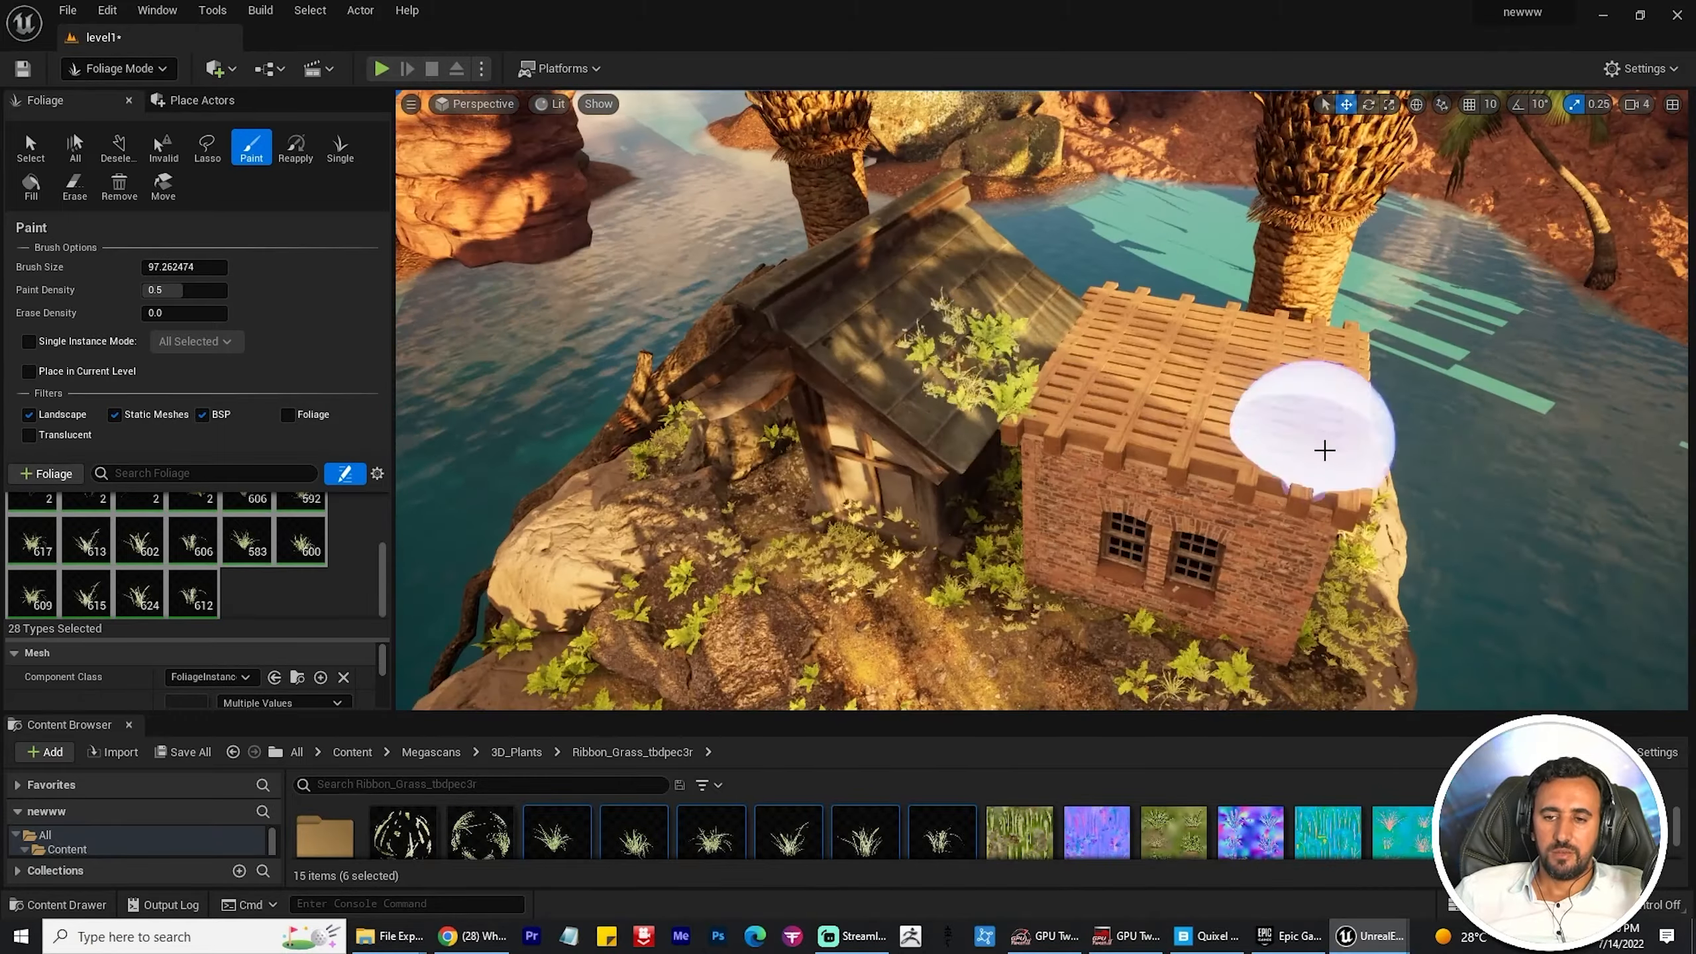
Step: Switch the editor to Select mode and prepare the roof over the brick annex for scaling
left_click(116, 67)
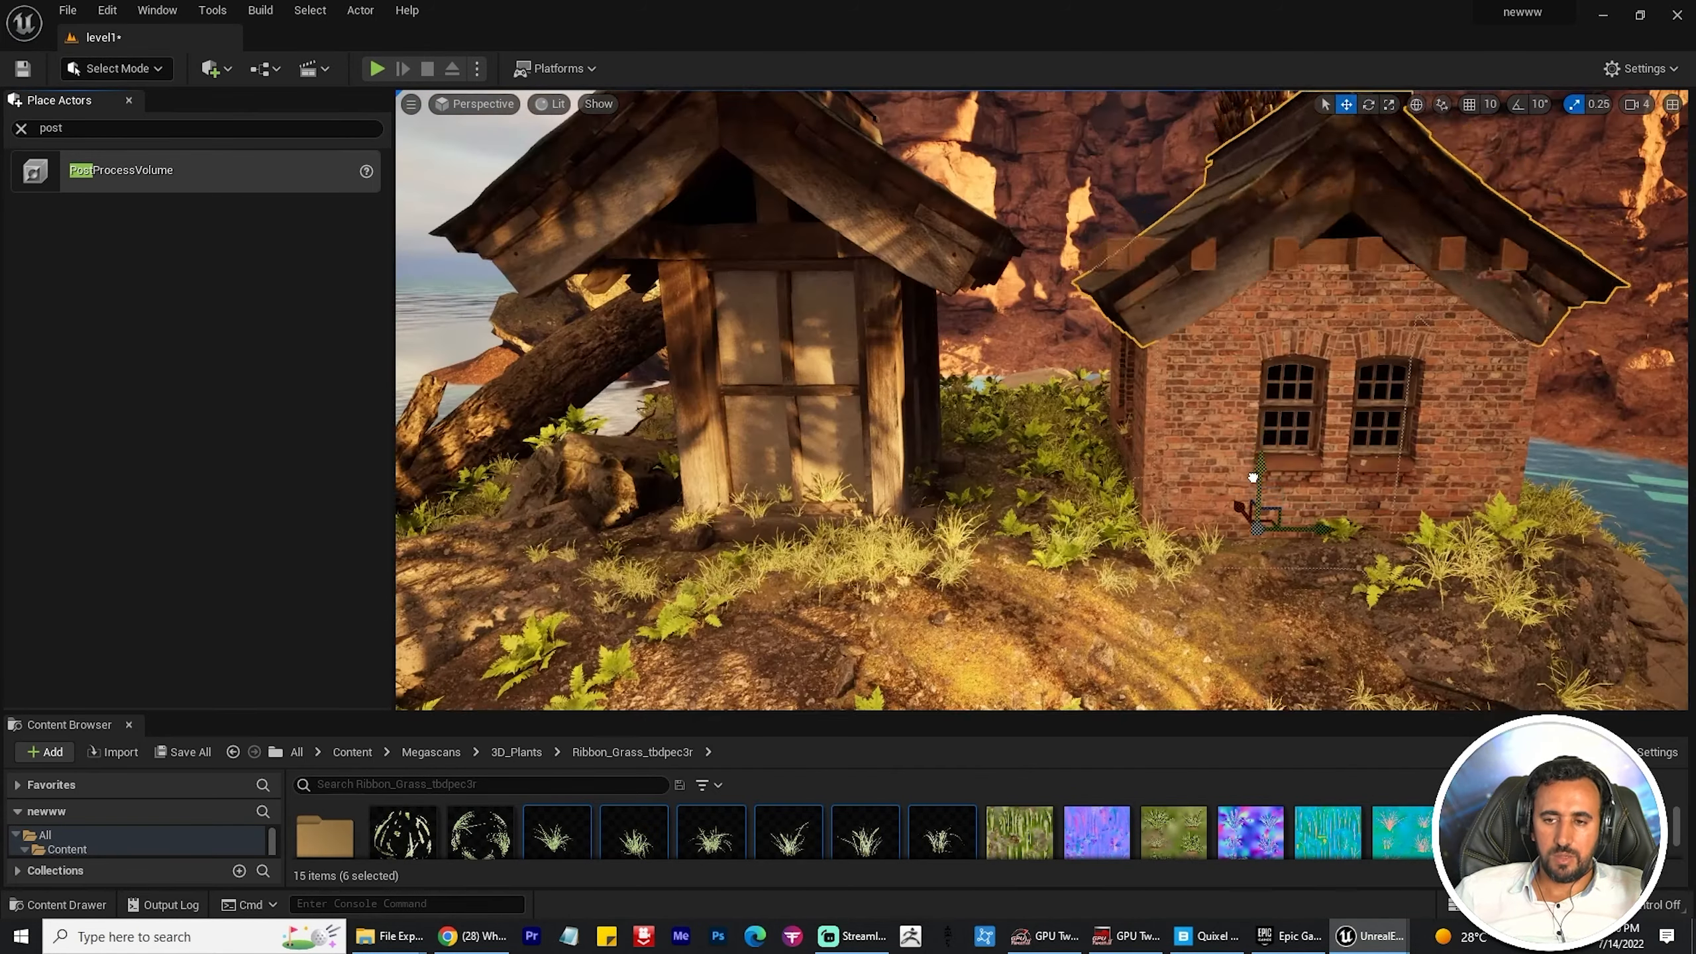
key("r")
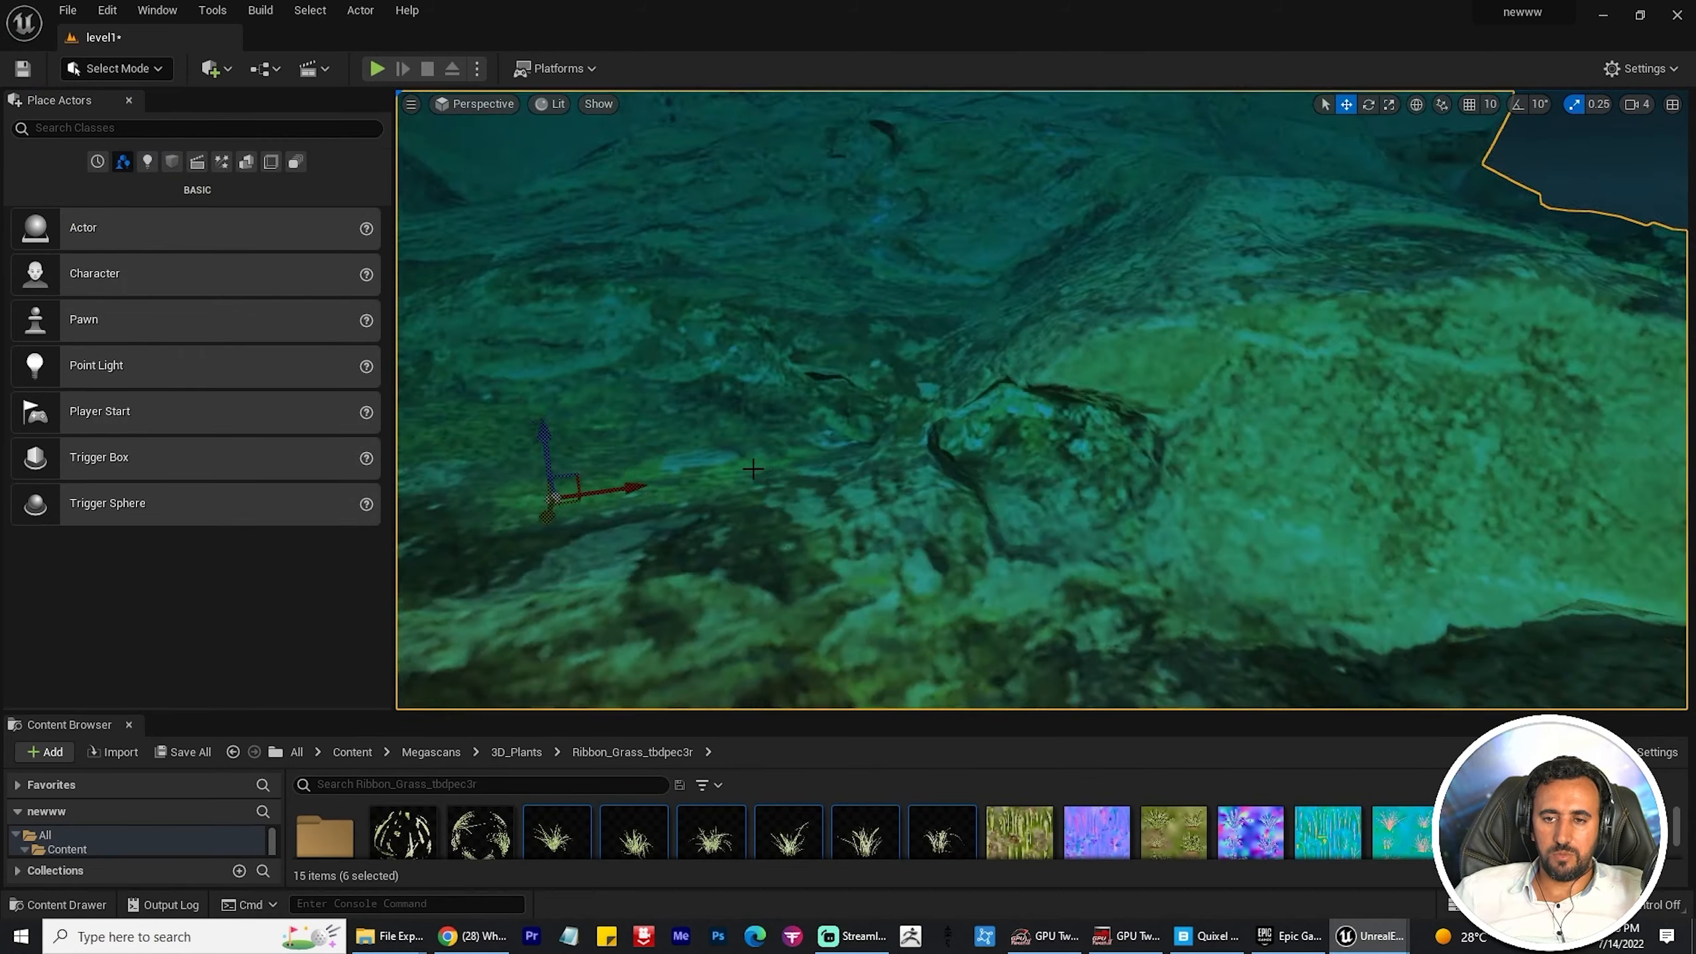
Step: Rotate the large submerged rock formation to adjust how it lies beneath the water
key("e")
left_click_drag(581, 528, 548, 491)
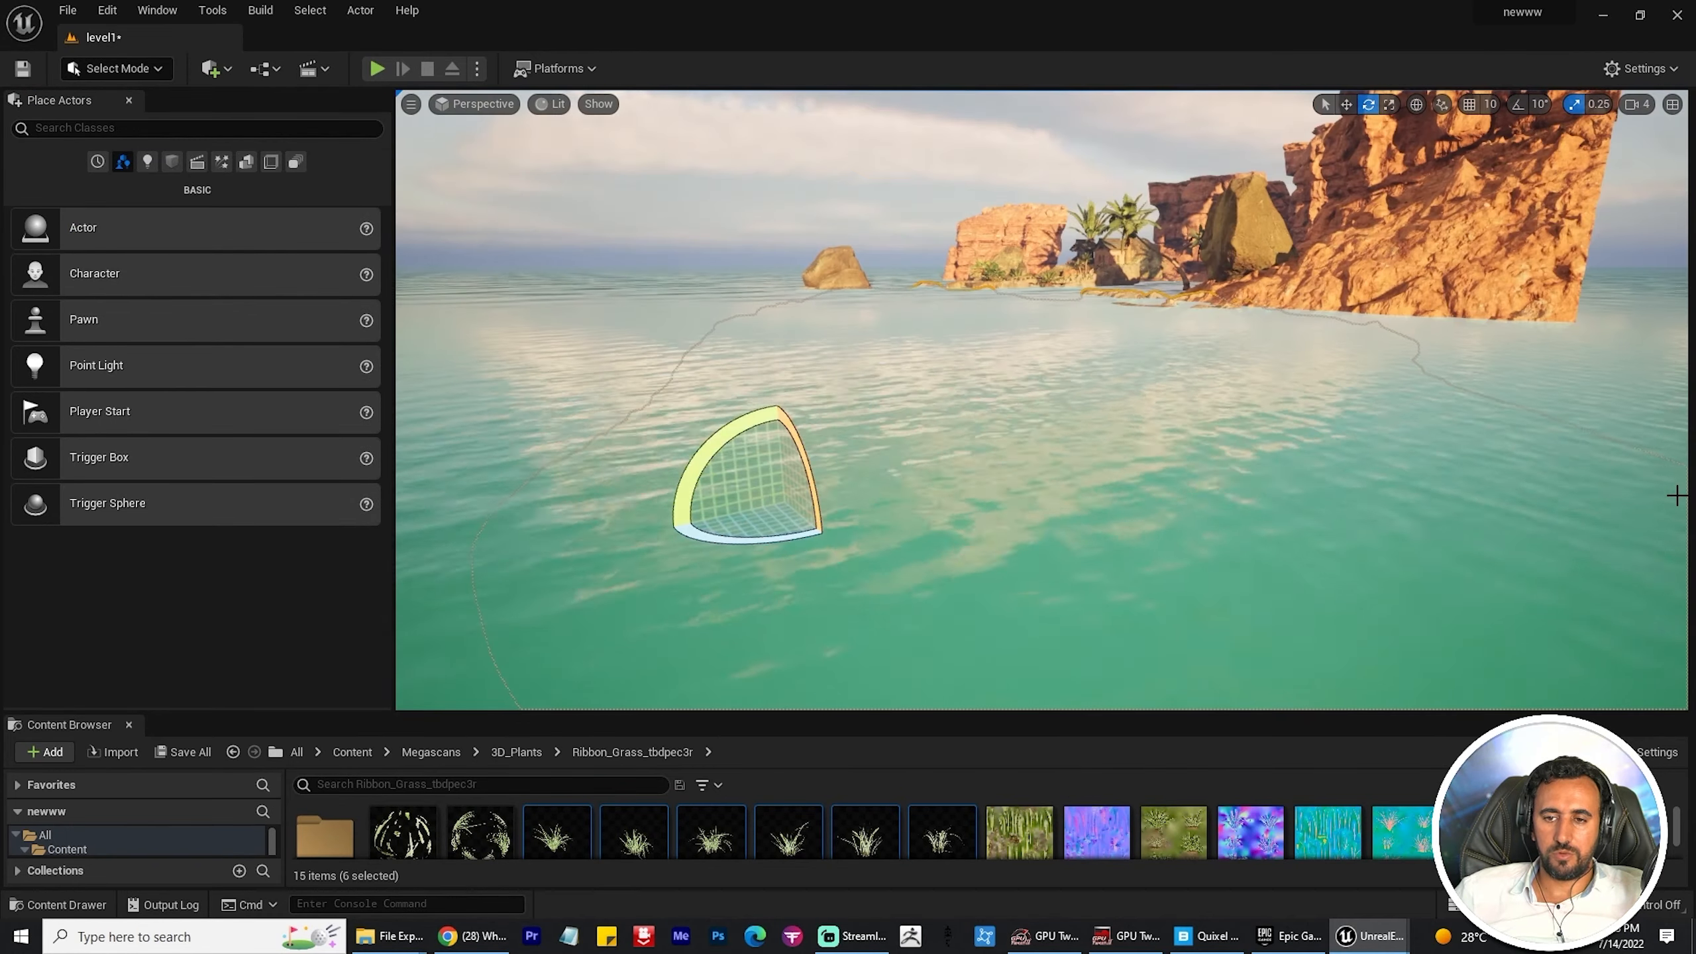
right_click_drag(1042, 401, 922, 401)
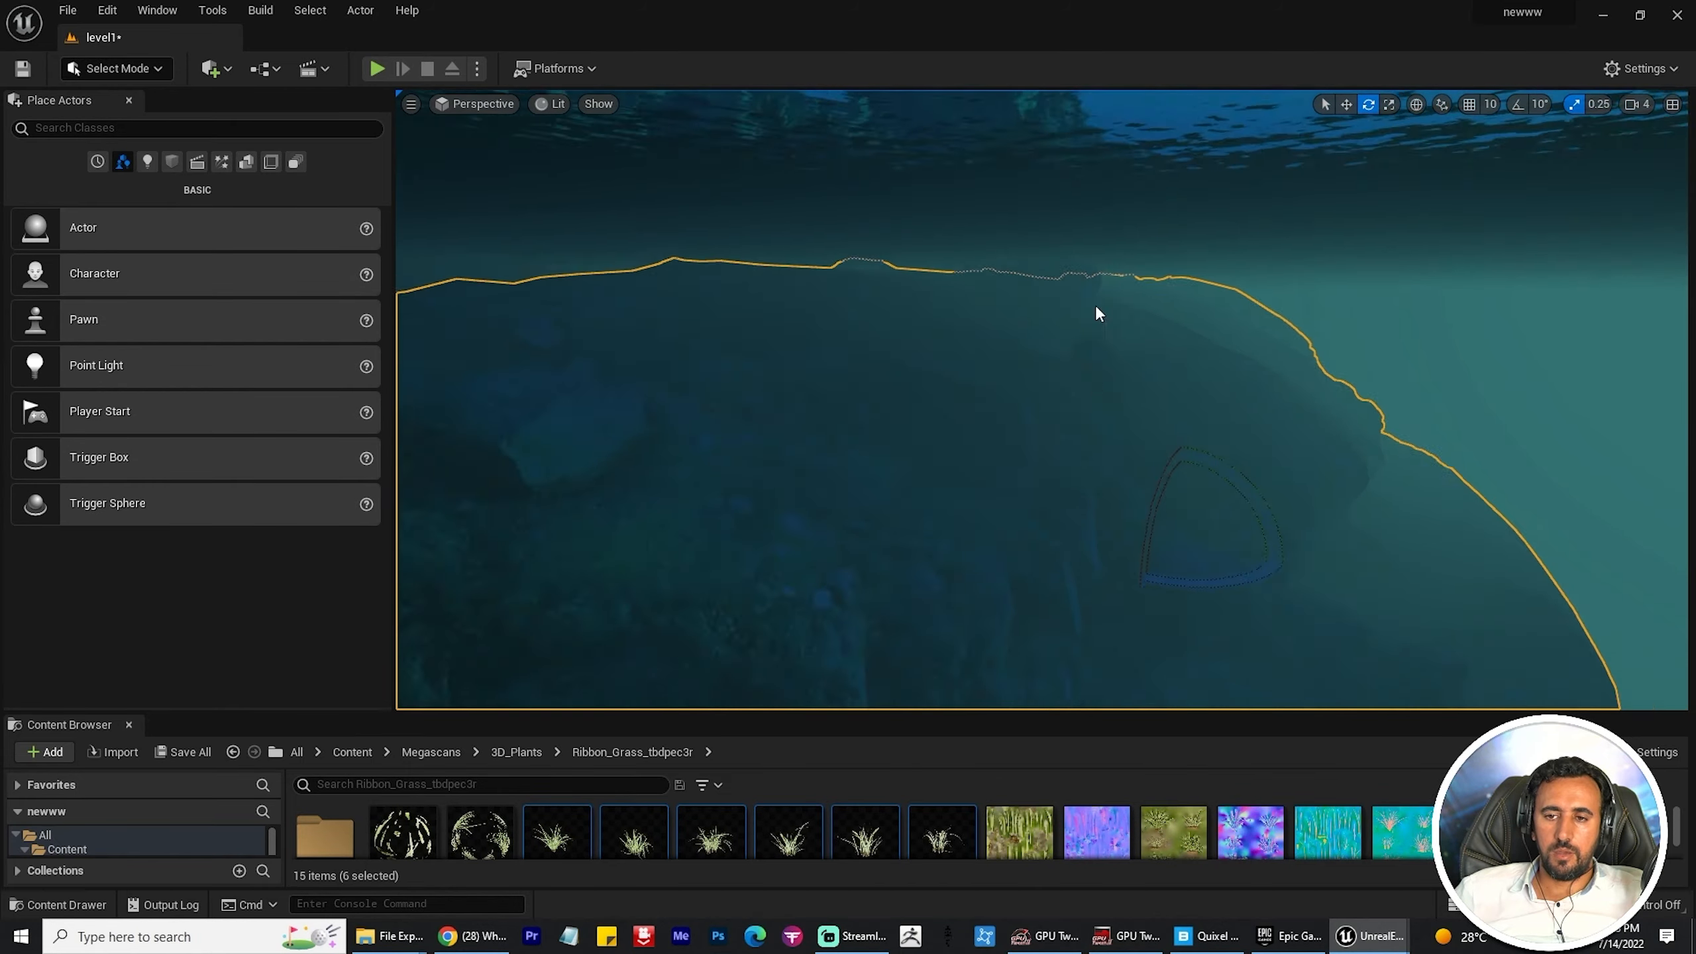
right_click_drag(1100, 314, 935, 401)
key("w")
key("e")
left_click_drag(1222, 513, 1161, 500)
key("w")
right_click_drag(1160, 500, 1042, 427)
Step: Focus on the neighbouring submerged rock and adjust its position on the seabed
left_click(1040, 260)
key("f")
right_click_drag(1040, 260, 1276, 200)
left_click(1113, 474)
left_click_drag(1299, 602, 1264, 541)
mouse_move(1071, 484)
right_mouse_down()
mouse_move(1055, 555)
mouse_move(1071, 468)
right_mouse_up()
key("e")
key("w")
left_click_drag(1333, 585, 1332, 512)
mouse_move(1162, 379)
right_mouse_down()
mouse_move(1041, 441)
mouse_move(1162, 321)
mouse_move(1156, 401)
right_mouse_up()
right_click_drag(1286, 318, 1028, 337)
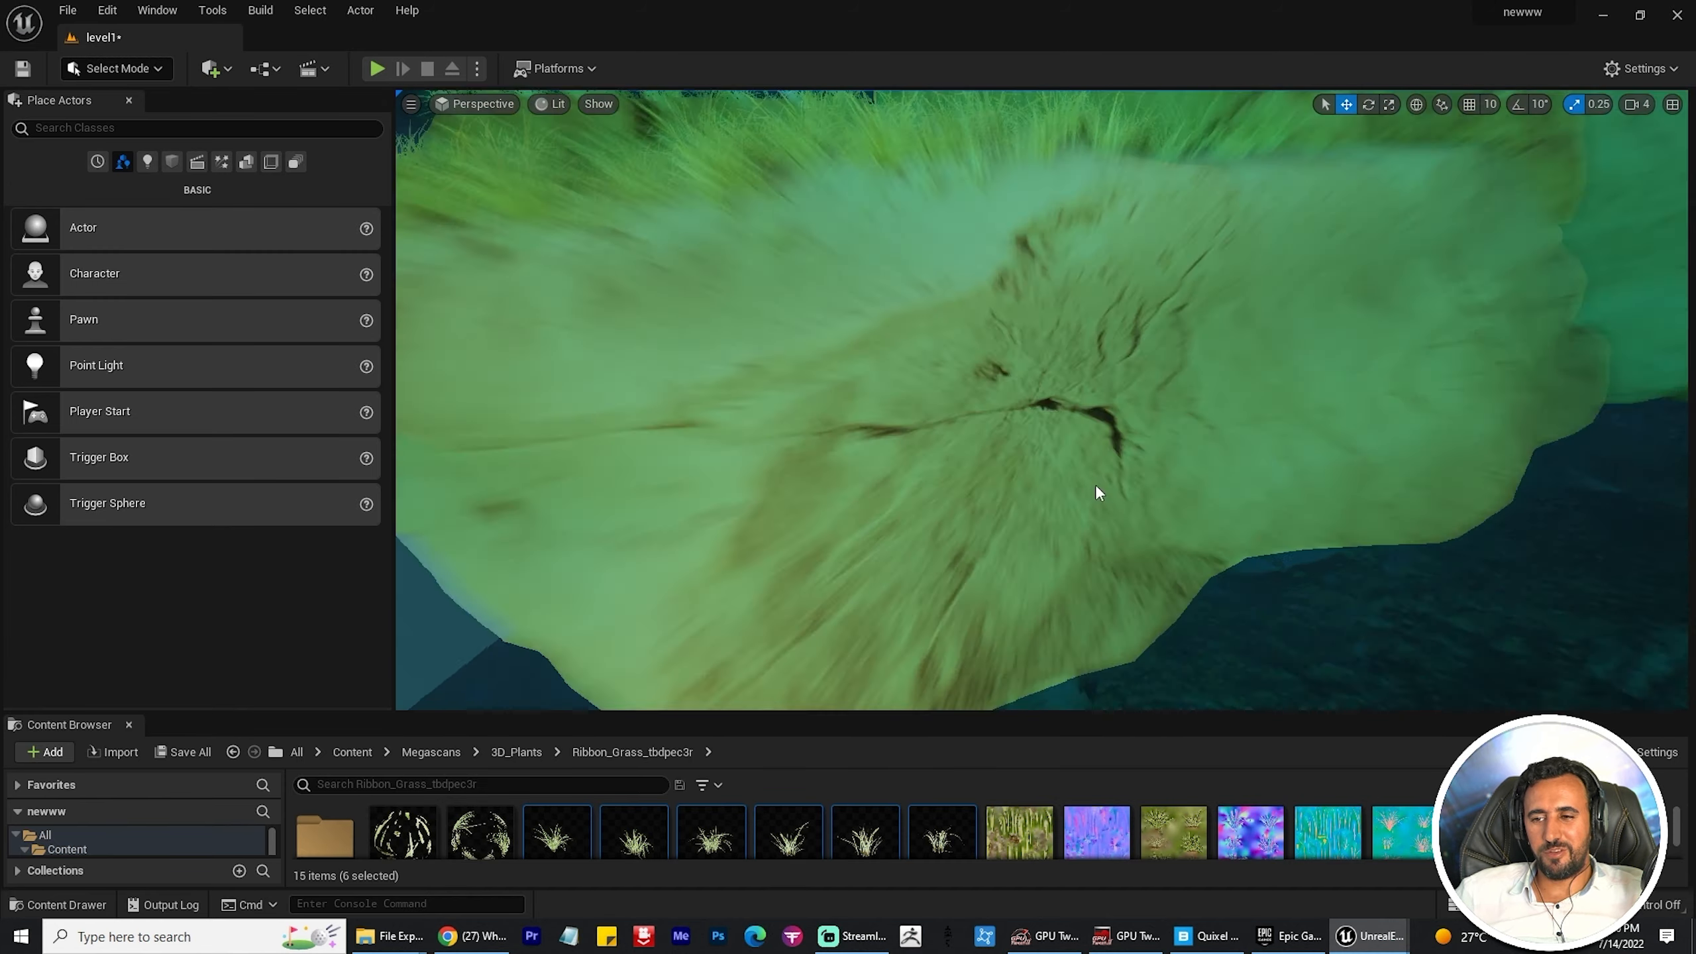
right_click_drag(1098, 493, 1132, 543)
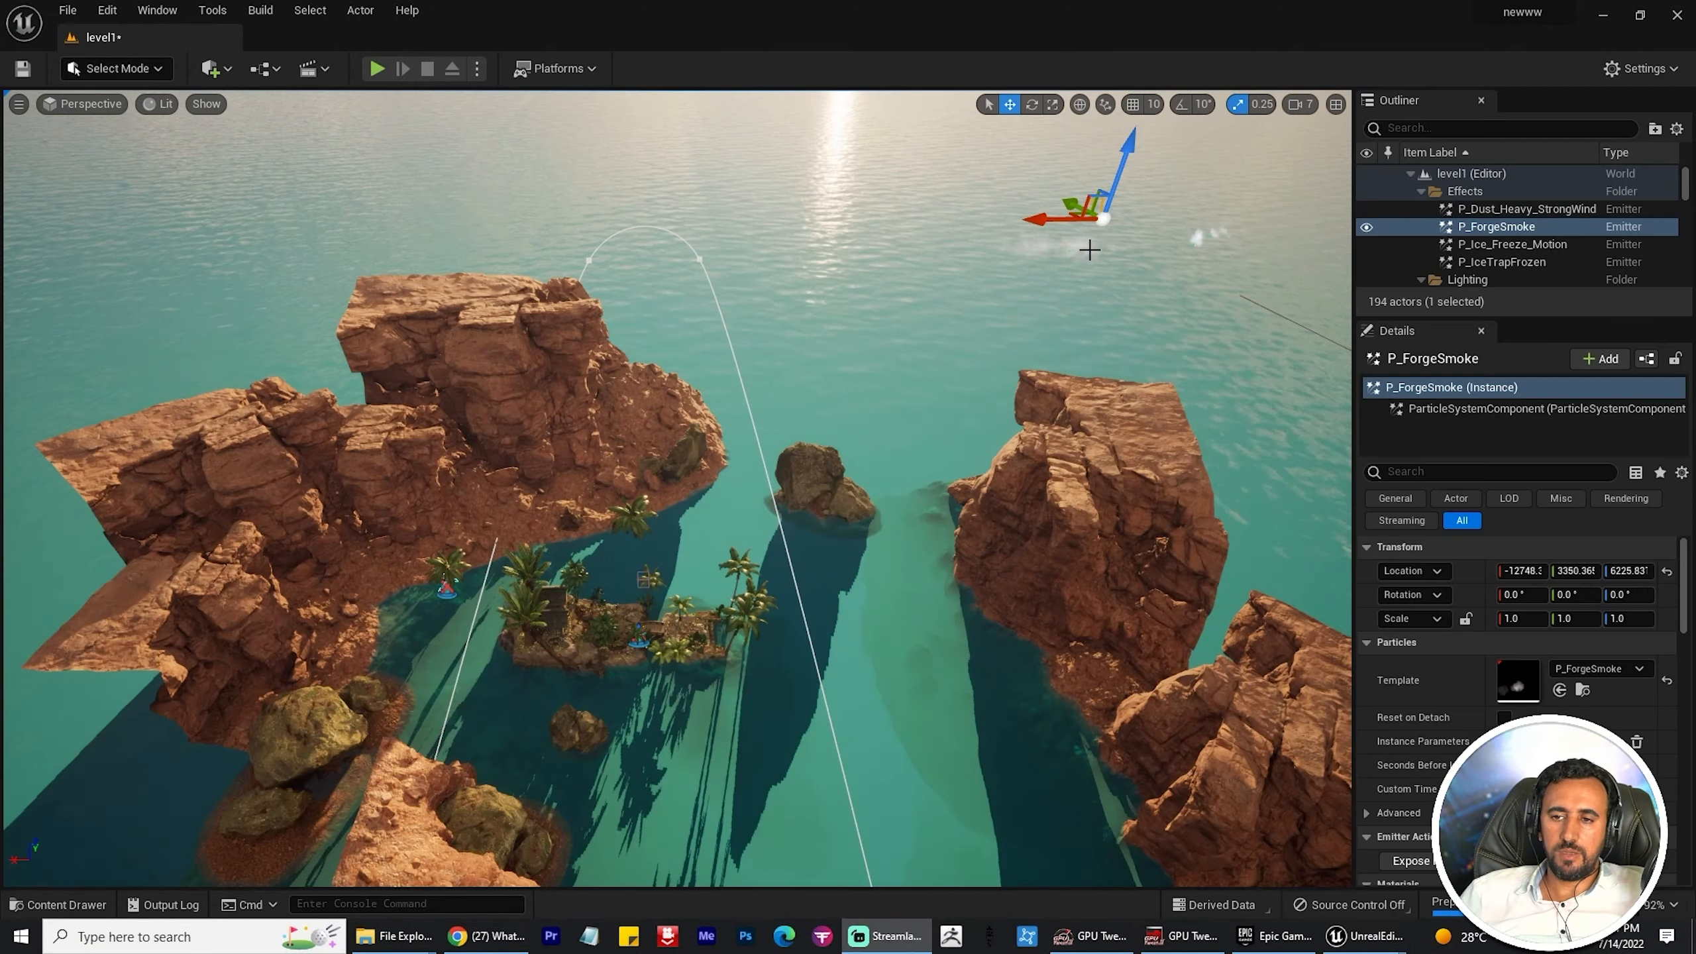
Step: Move the P_Dust_Heavy_StrongWind emitter from the open water down beside the hut island and scale it to 3.5
left_click(1090, 250)
left_click_drag(1049, 257, 534, 234)
key("r")
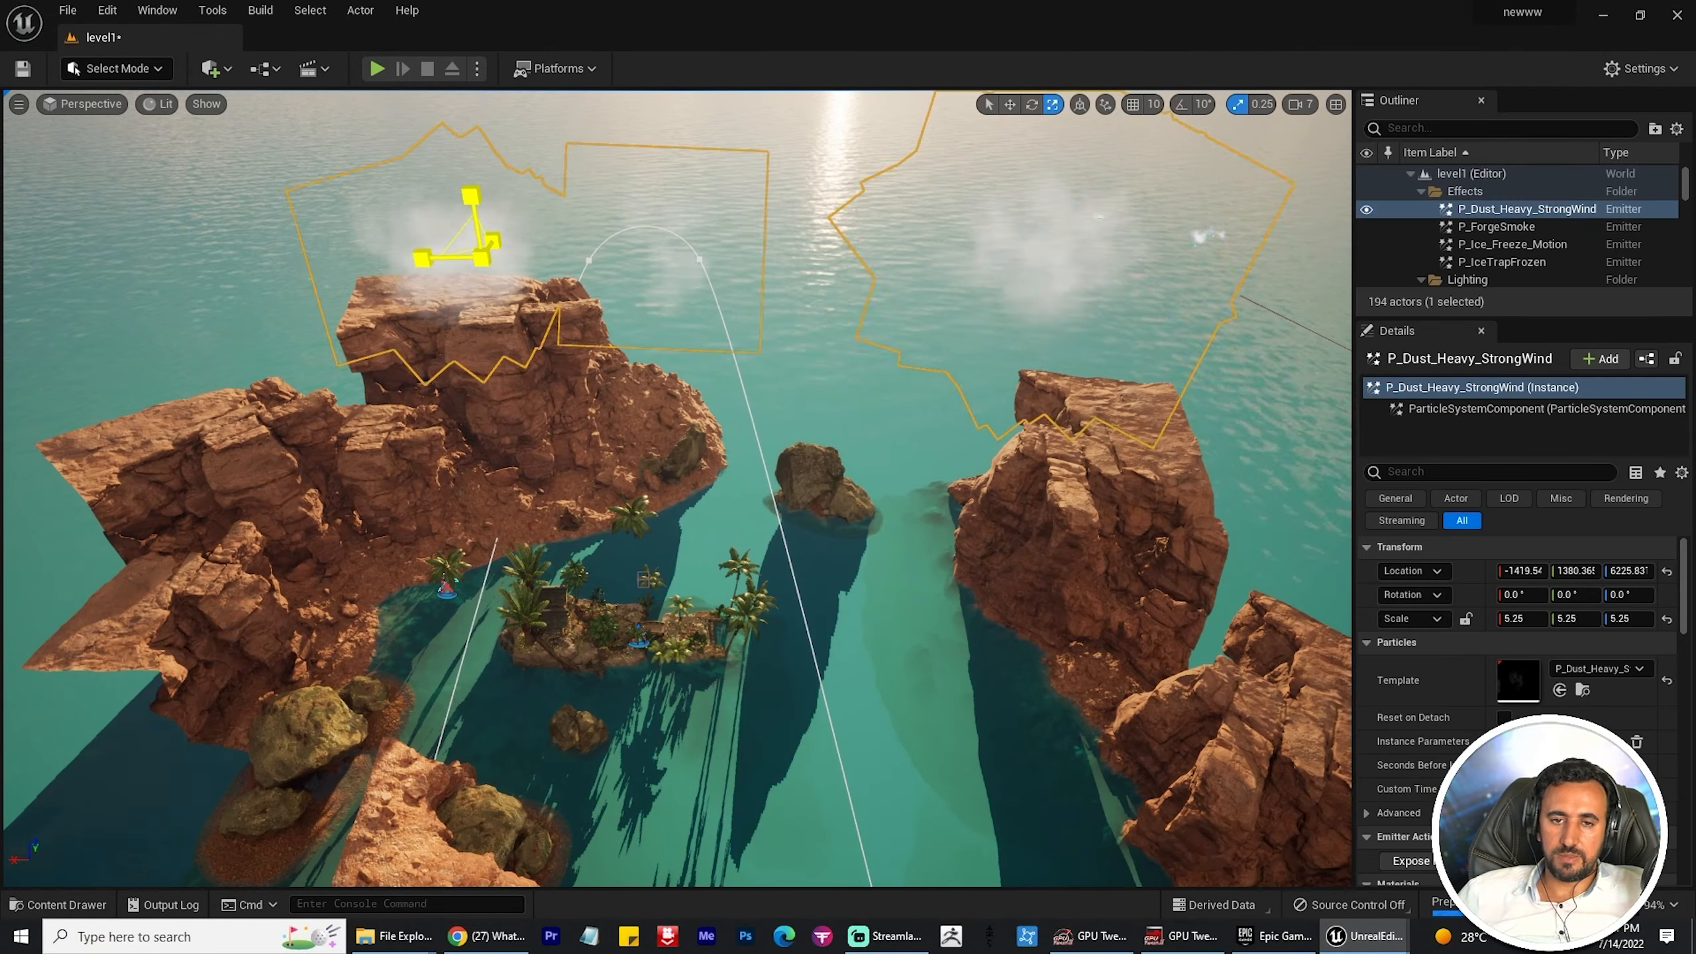
right_click_drag(735, 468, 748, 401)
key("w")
left_click_drag(477, 208, 504, 525)
left_click_drag(444, 582, 500, 590)
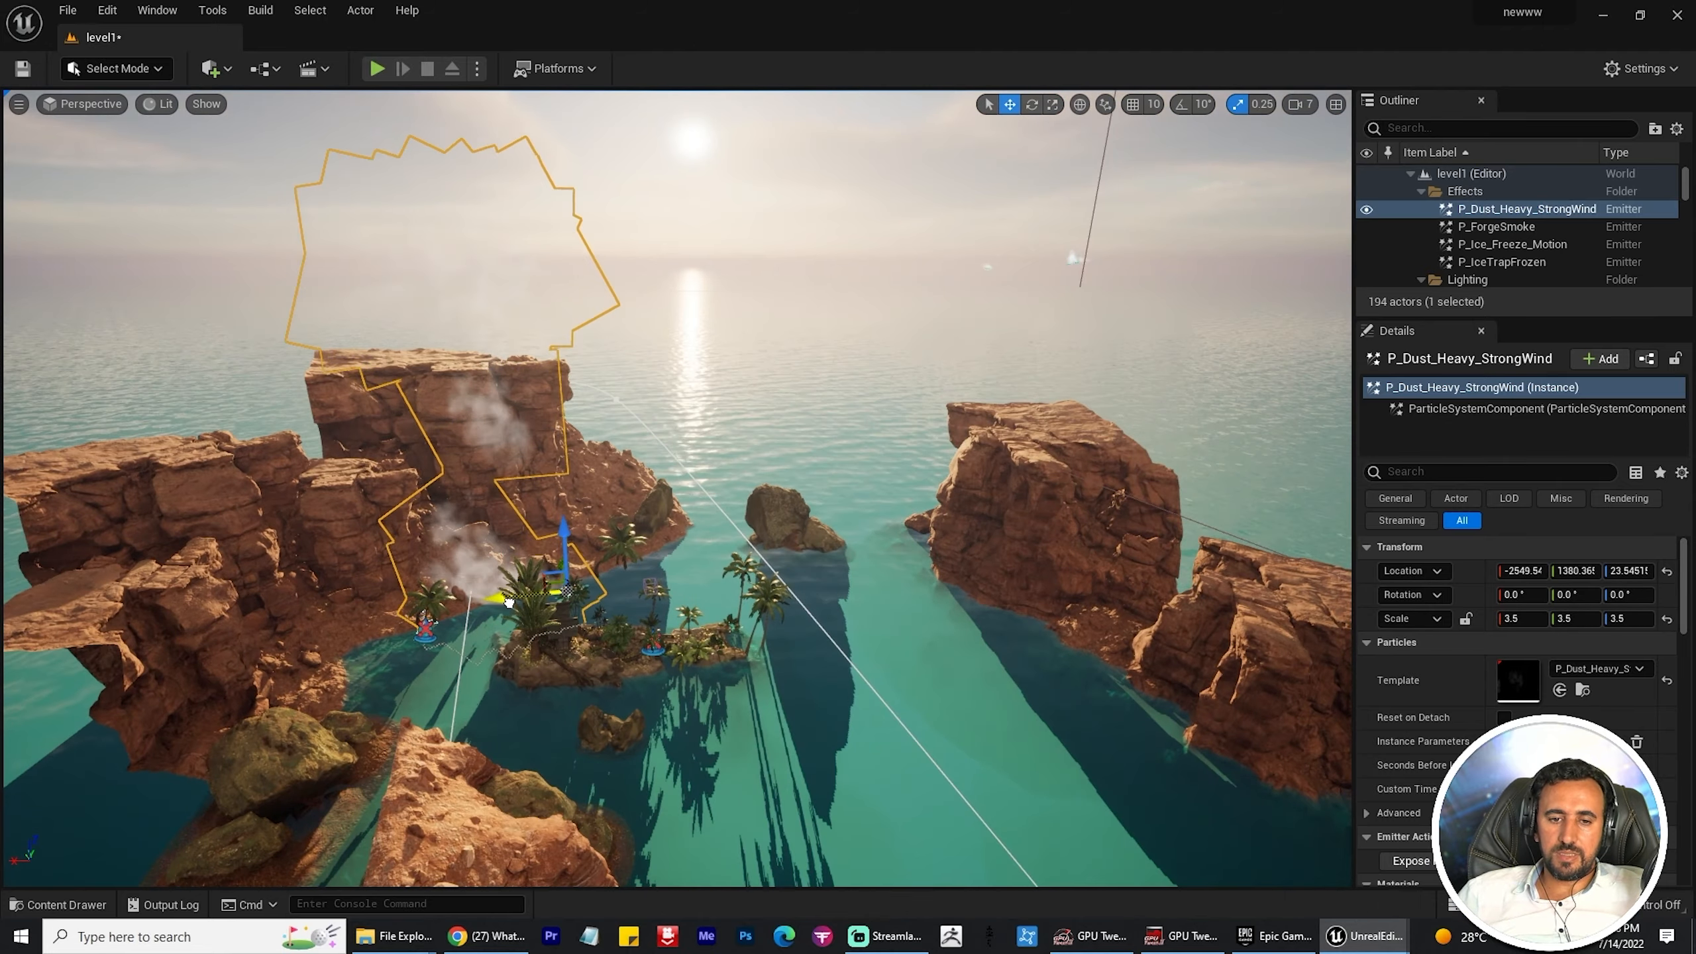
Step: Focus on the dust emitter and position it above the hut and brick annex
key("f")
left_click_drag(686, 674, 835, 722, "alt")
scroll(677, 488, "down", 8)
left_click_drag(728, 471, 475, 417)
scroll(677, 488, "up", 8)
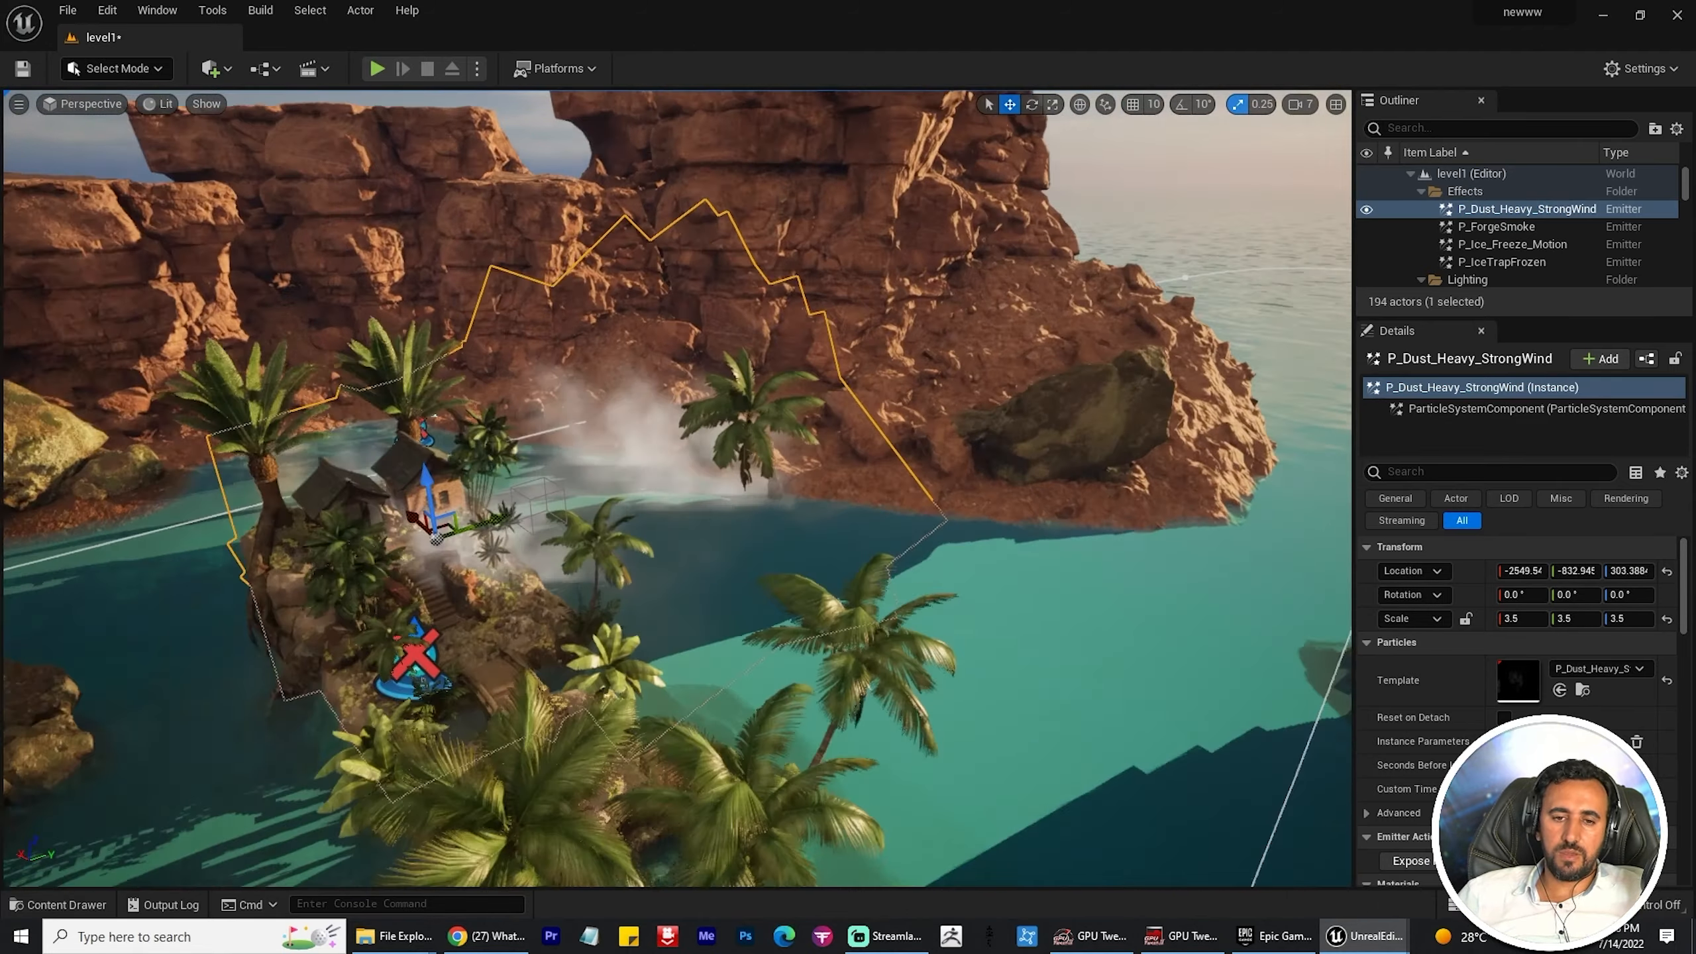
right_click_drag(677, 488, 828, 561)
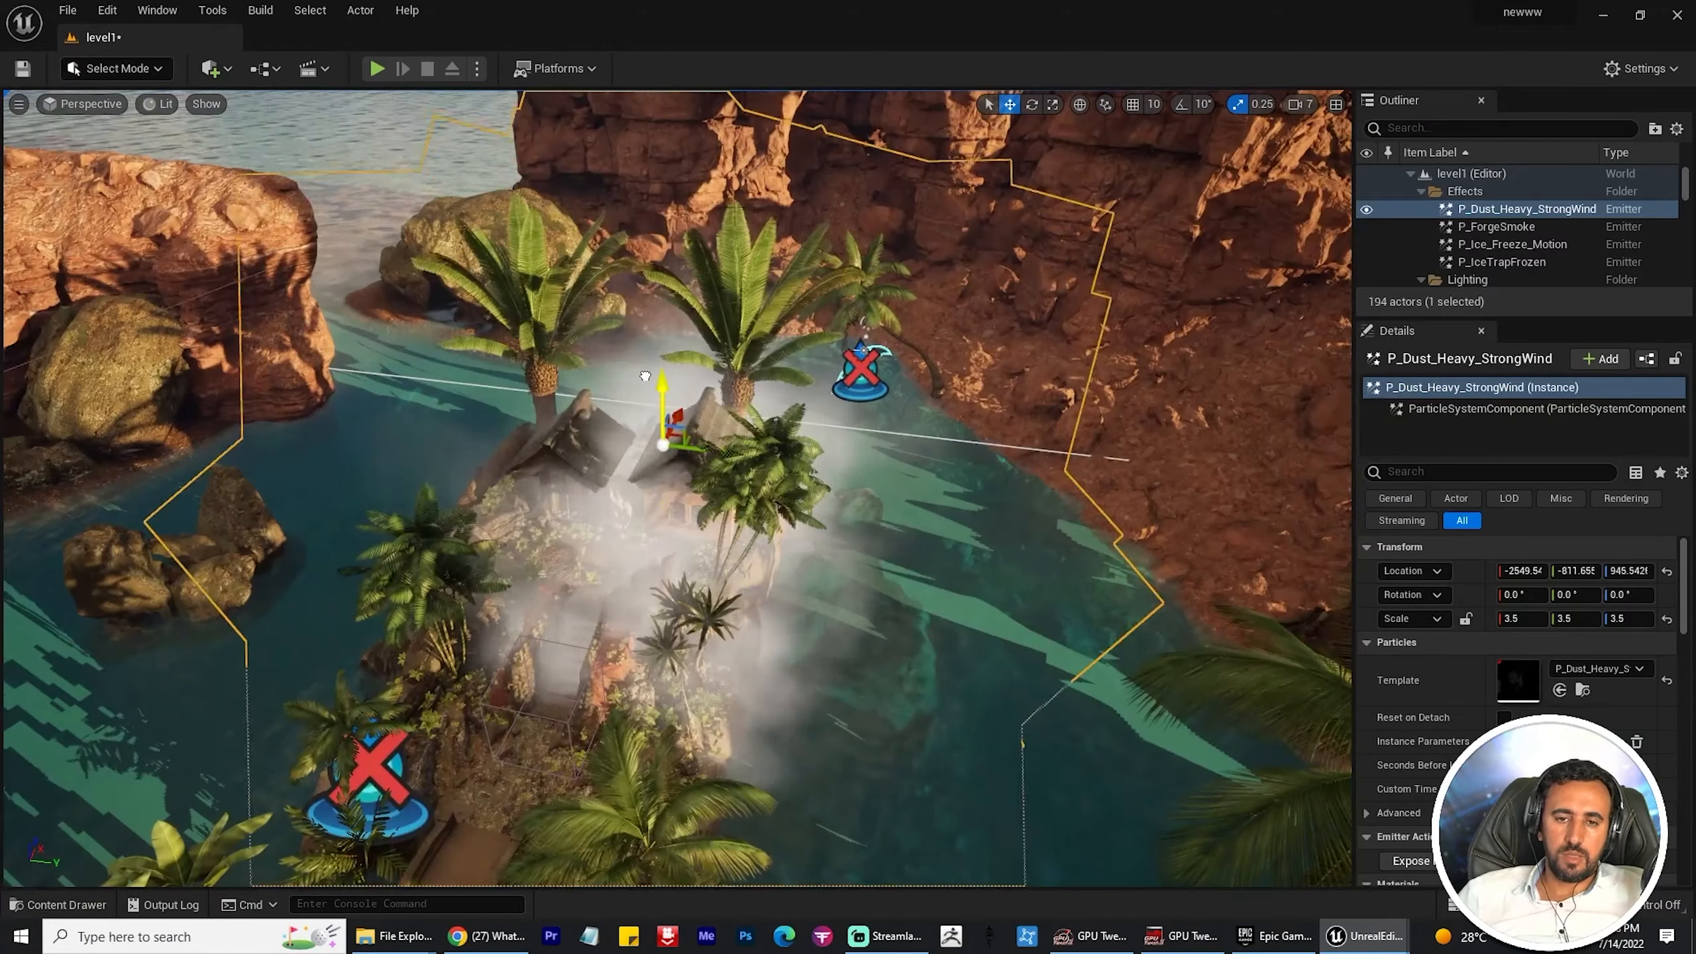
Step: Duplicate the dust emitter and move the copy over the water behind the hut, adjusting its height
left_click_drag(661, 385, 662, 300, "alt")
right_click_drag(677, 488, 748, 468)
left_click_drag(534, 394, 828, 368)
right_click_drag(677, 489, 868, 508)
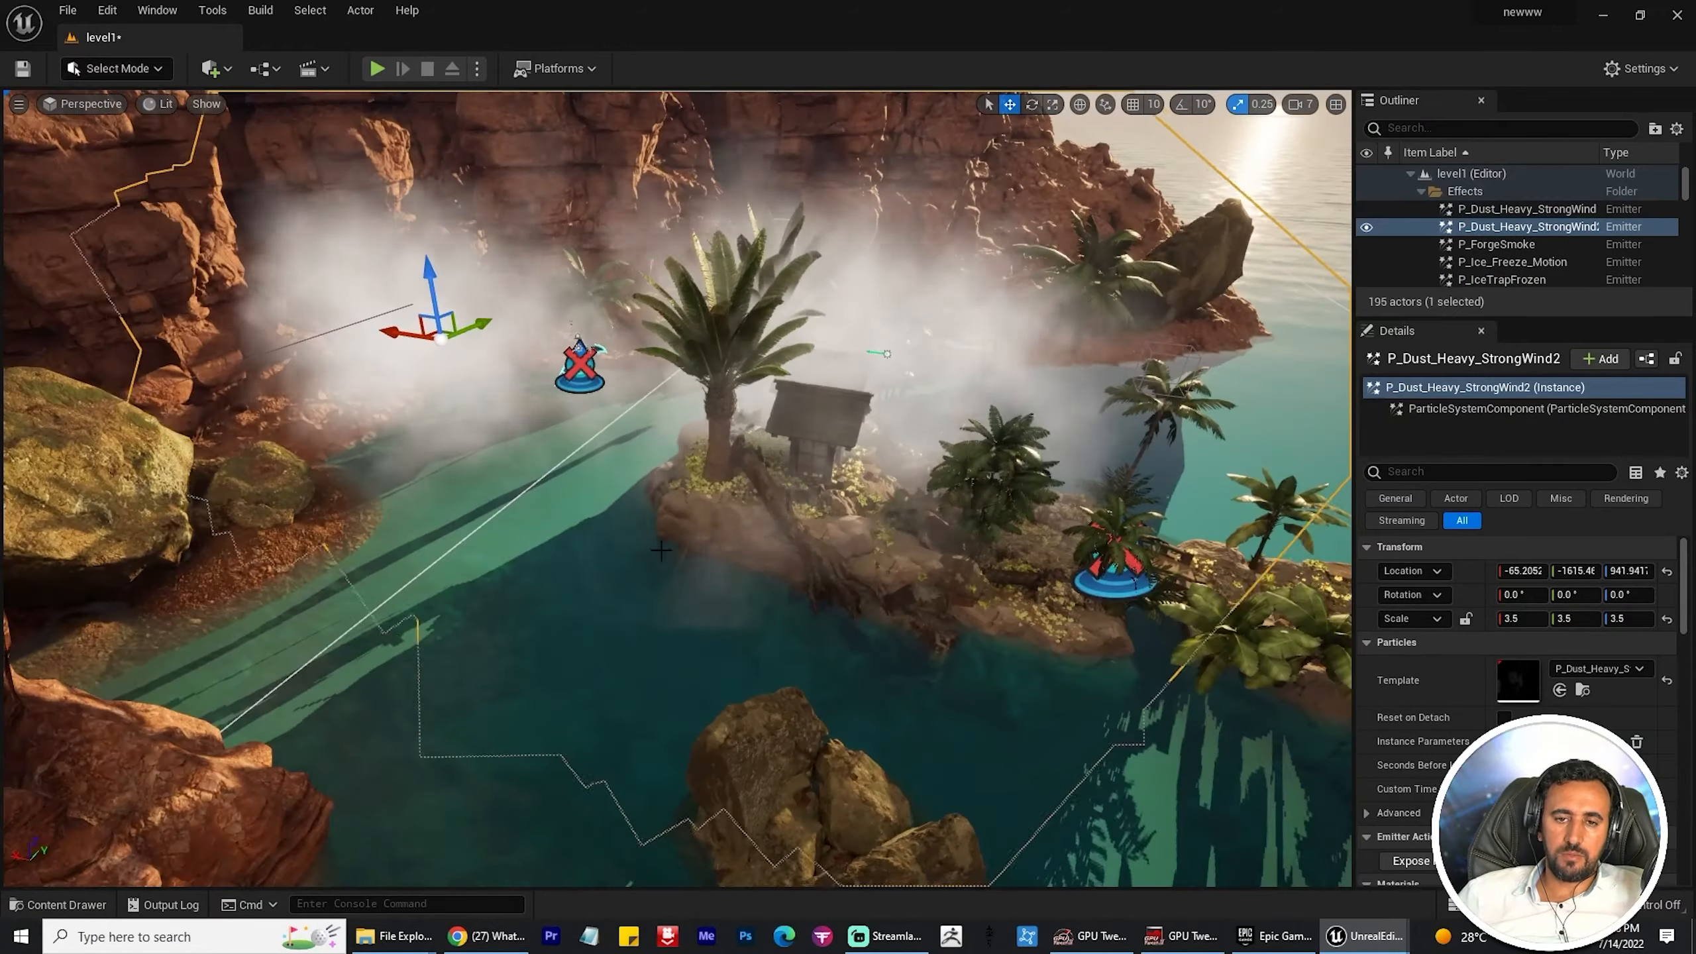
left_click_drag(428, 281, 434, 327)
Step: Select the original P_Dust_Heavy_StrongWind emitter over the hut island and delete it
right_click_drag(677, 488, 521, 481)
left_click(862, 732)
right_click_drag(861, 731, 989, 722)
left_click(898, 421)
right_click_drag(898, 421, 1002, 400)
key("Delete")
Step: Scale the remaining dust emitter to 12.5 and move it back against the cliffs behind the hut
right_click_drag(677, 488, 735, 488)
left_click(578, 501)
key("r")
left_click_drag(462, 428, 574, 374)
right_click_drag(677, 488, 801, 521)
key("w")
left_click_drag(794, 323, 948, 314)
right_click_drag(677, 488, 575, 495)
mouse_move(784, 680)
right_mouse_down()
mouse_move(849, 535)
mouse_move(784, 681)
mouse_move(794, 708)
right_mouse_up()
Step: Open the smoke material of the dust emitter's particle component, examine its parameters and close it
double_click(1537, 408)
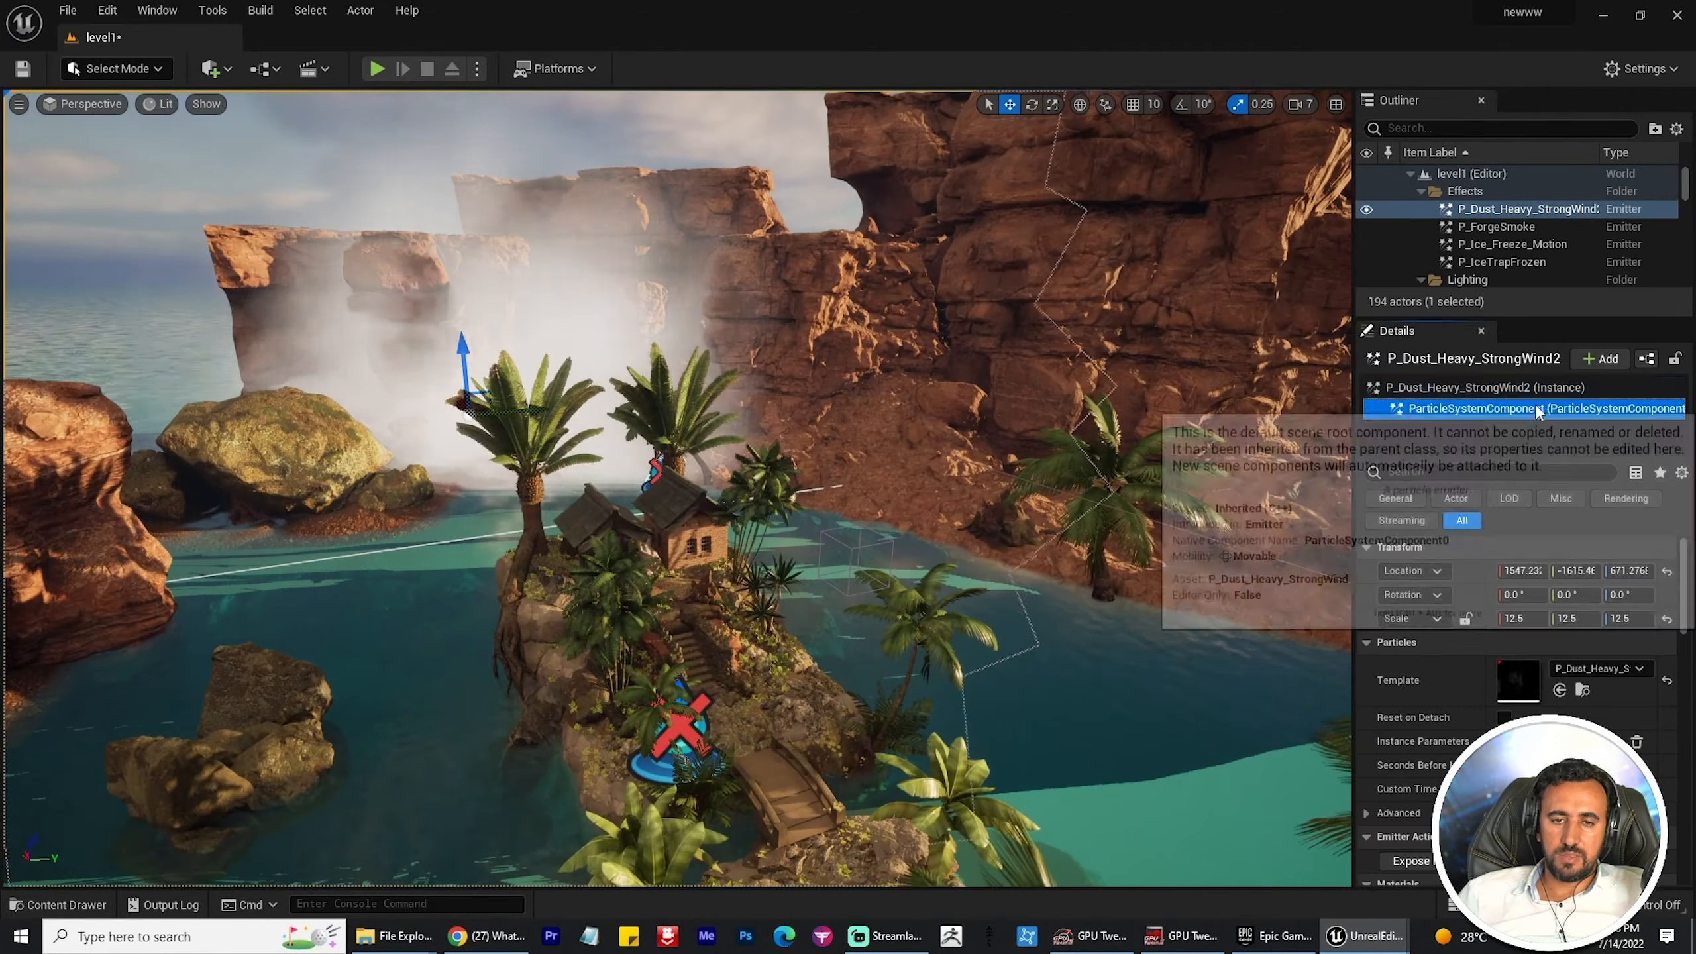
right_click_drag(853, 582, 919, 598)
scroll(1642, 739, "down", 5)
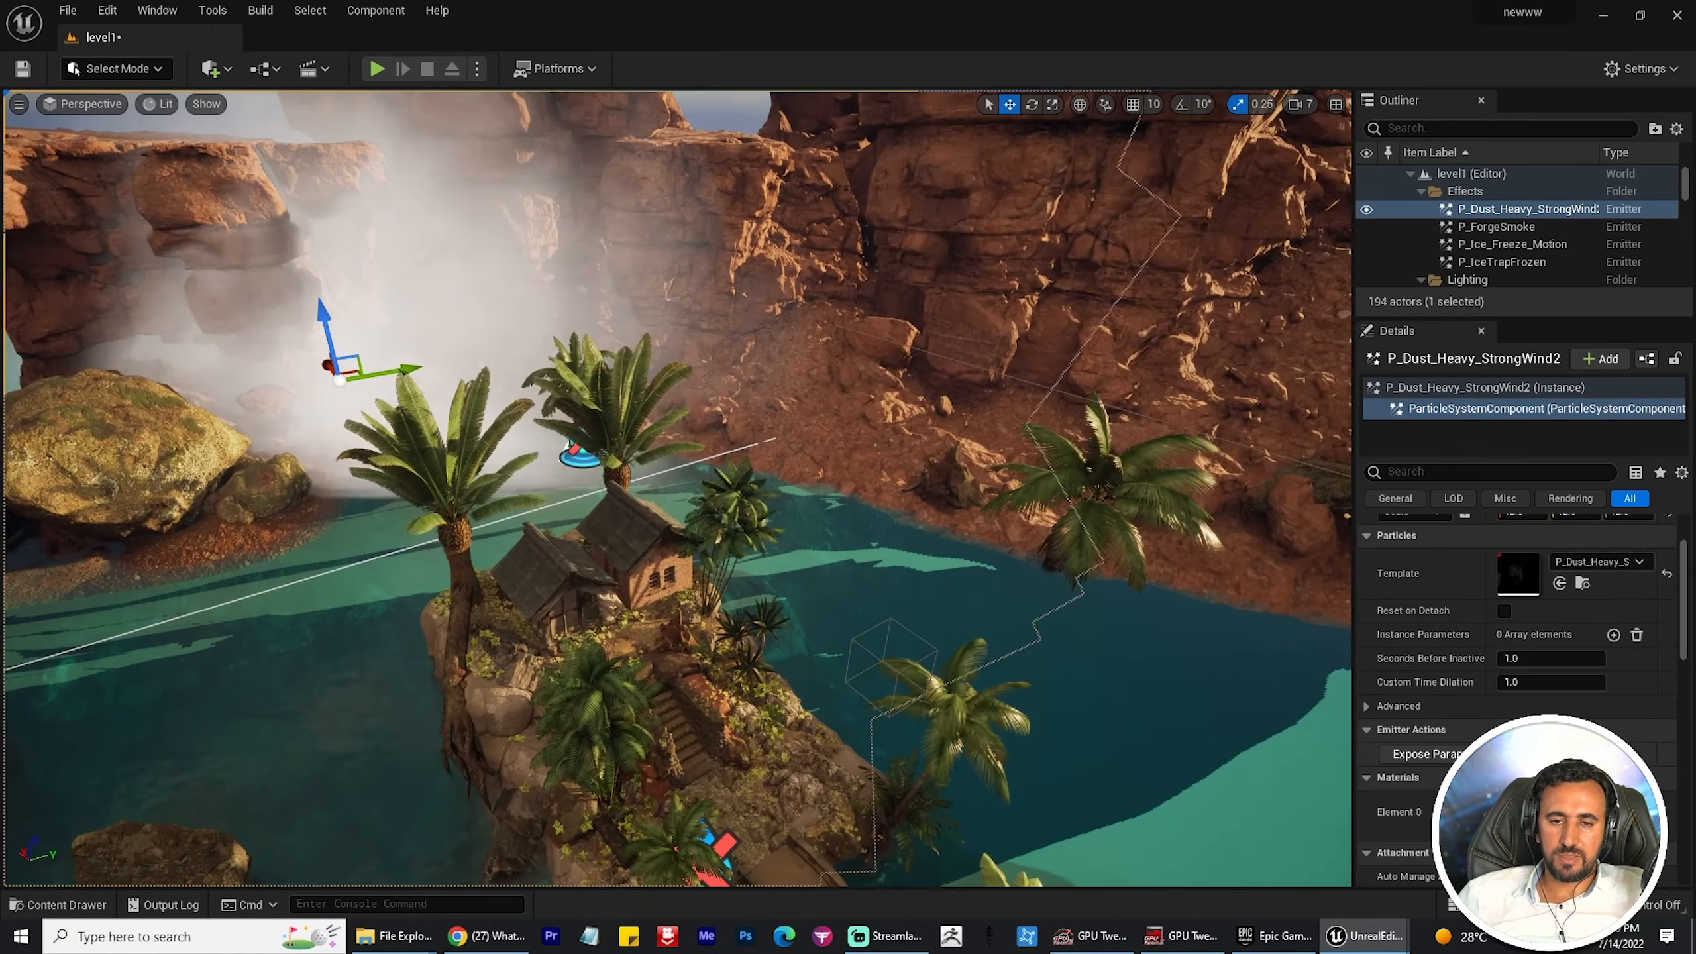
double_click(1519, 619)
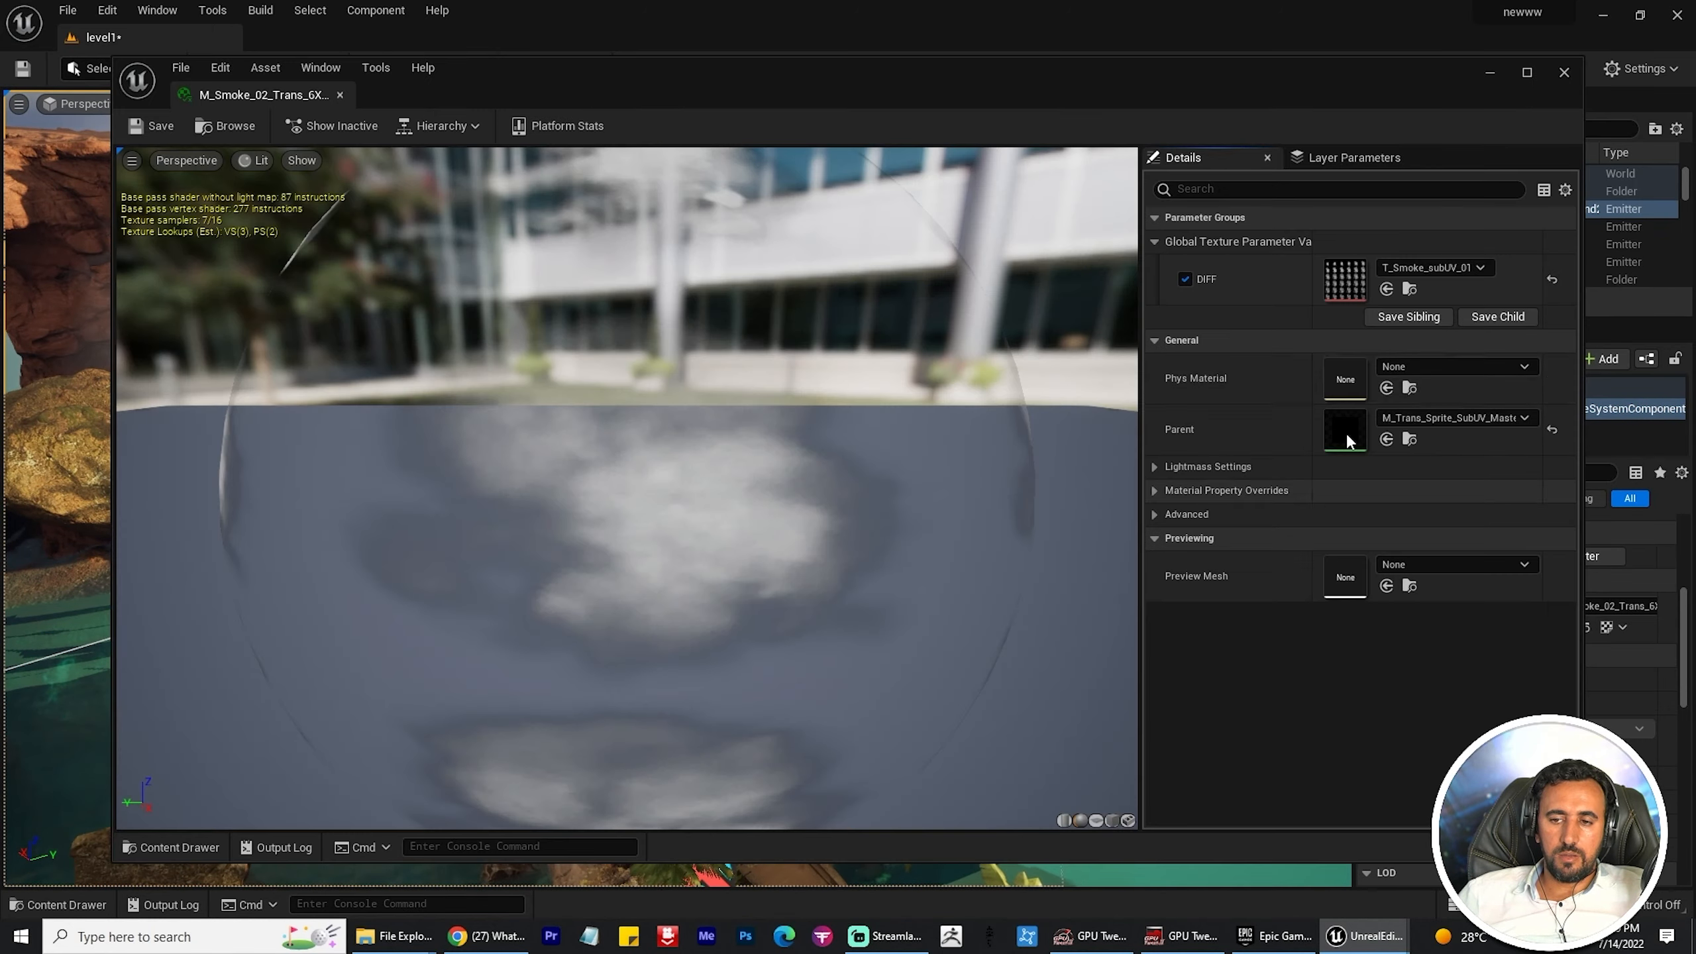
left_click(1570, 75)
scroll(1634, 682, "up", 5)
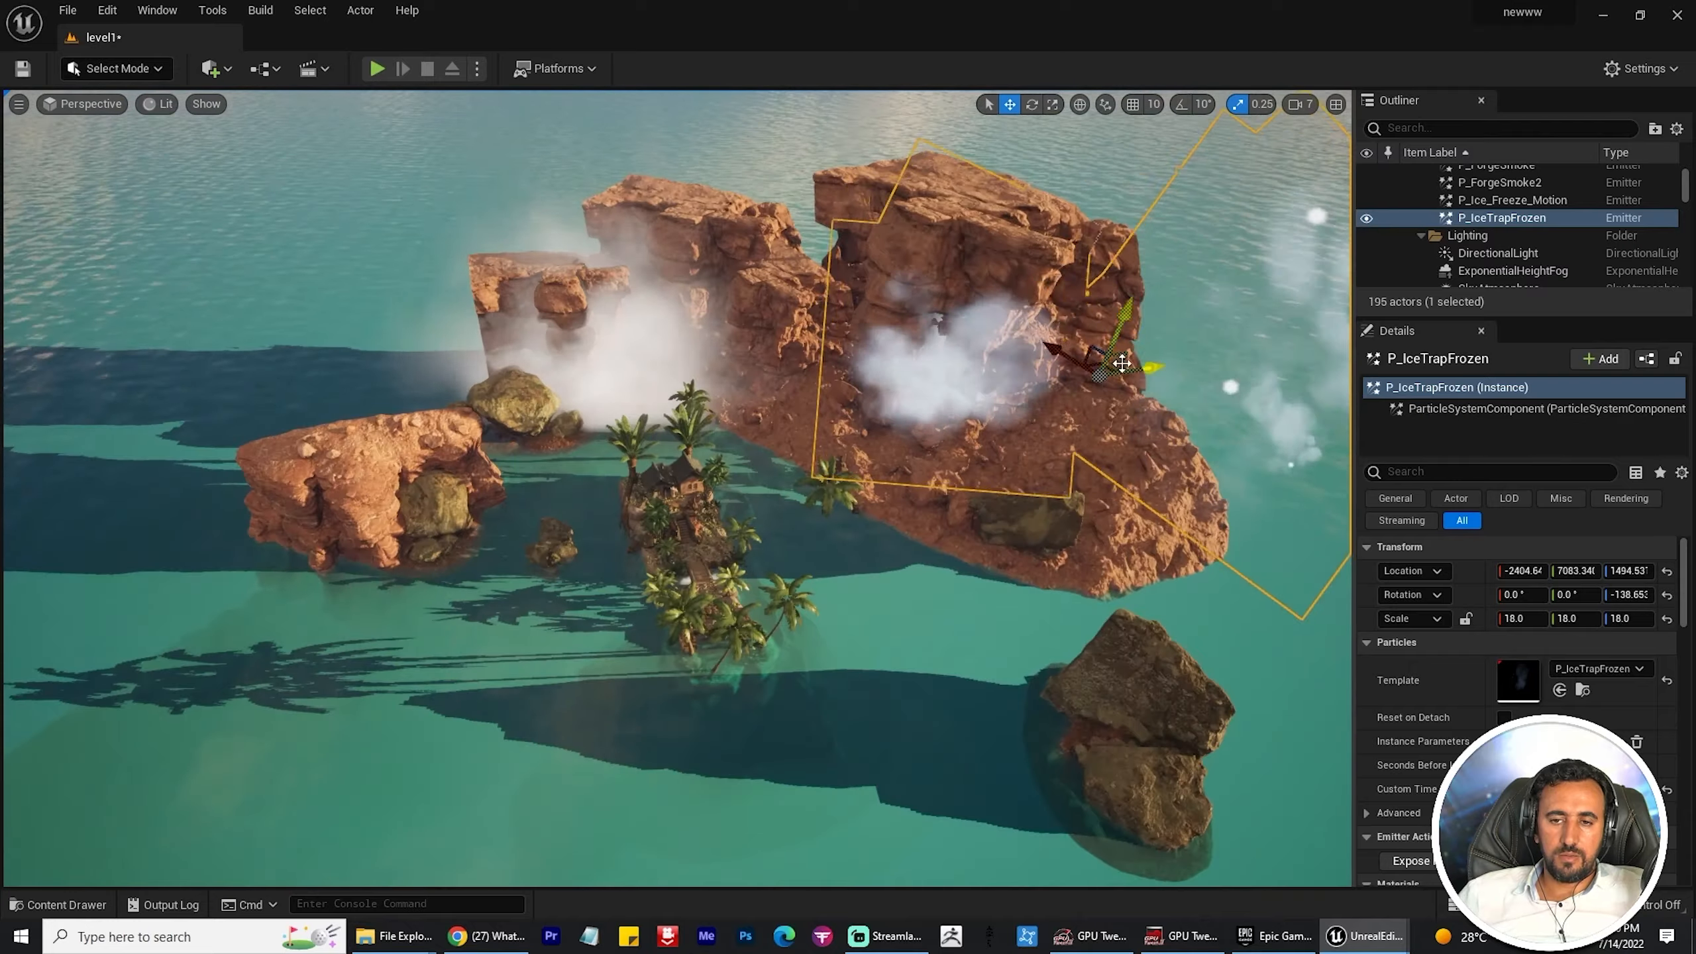
Step: Move the P_IceTrapFrozen emitter out beyond the tall cliff and place a duplicate on the opposite side of the rocks
left_click_drag(1239, 287, 1166, 294)
left_click_drag(1079, 270, 1202, 314)
right_click_drag(1162, 414, 1128, 361)
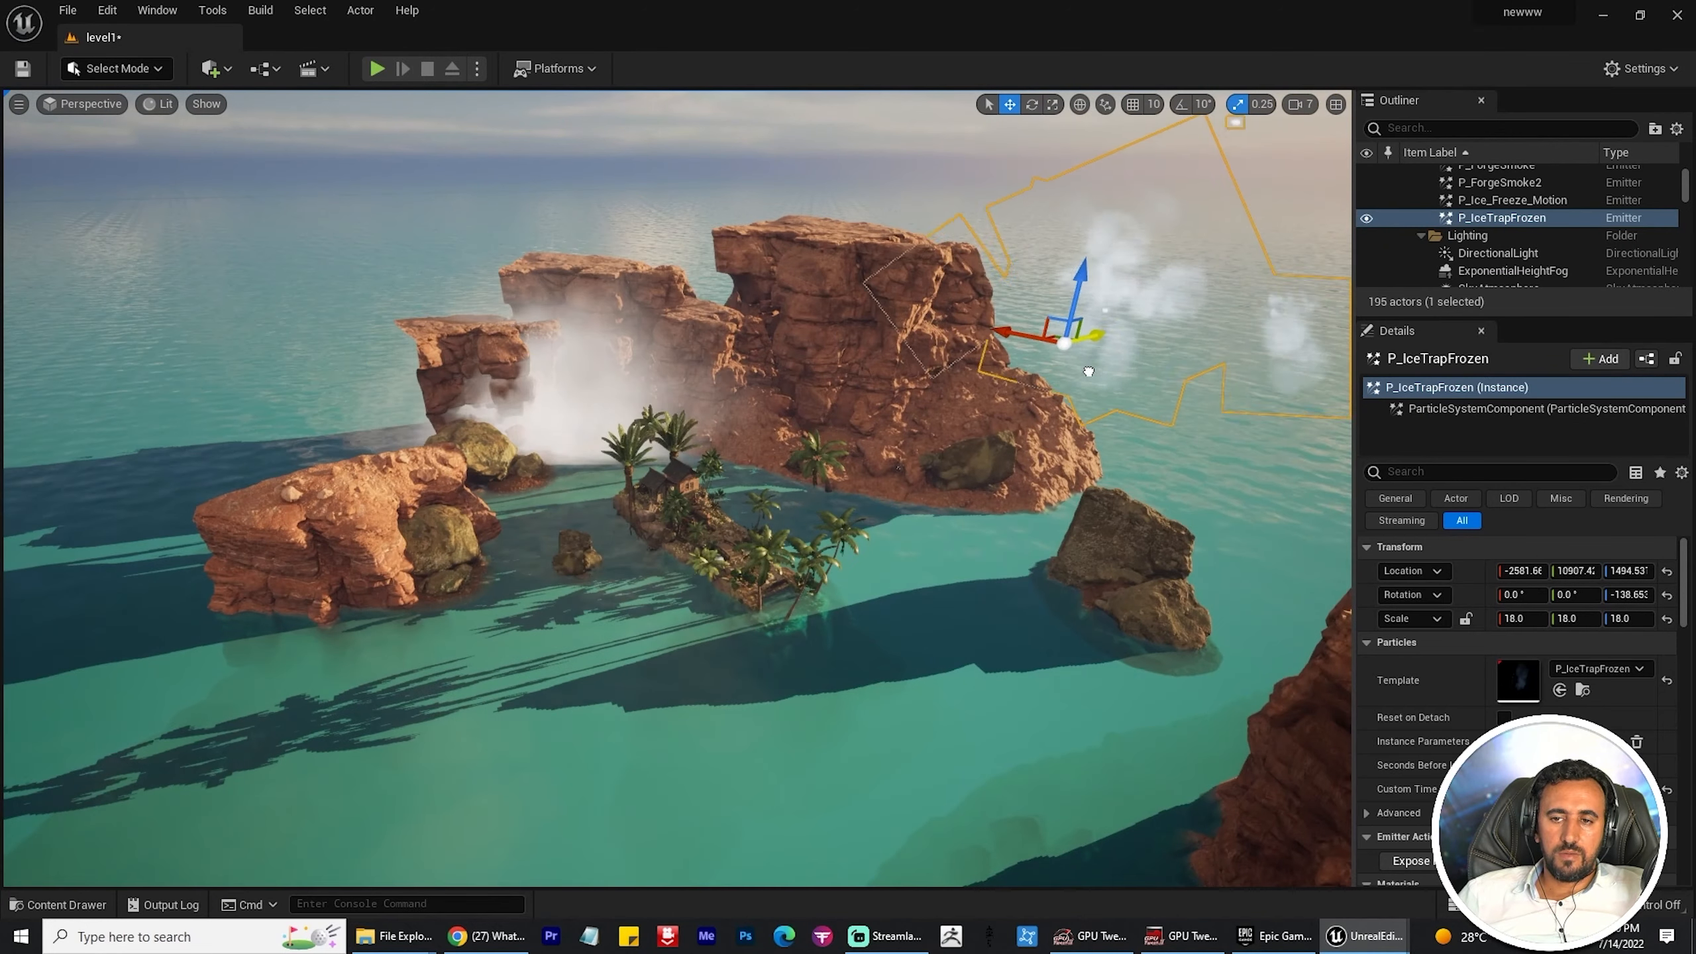
left_click_drag(1095, 361, 611, 479, "alt")
right_click_drag(340, 551, 547, 645)
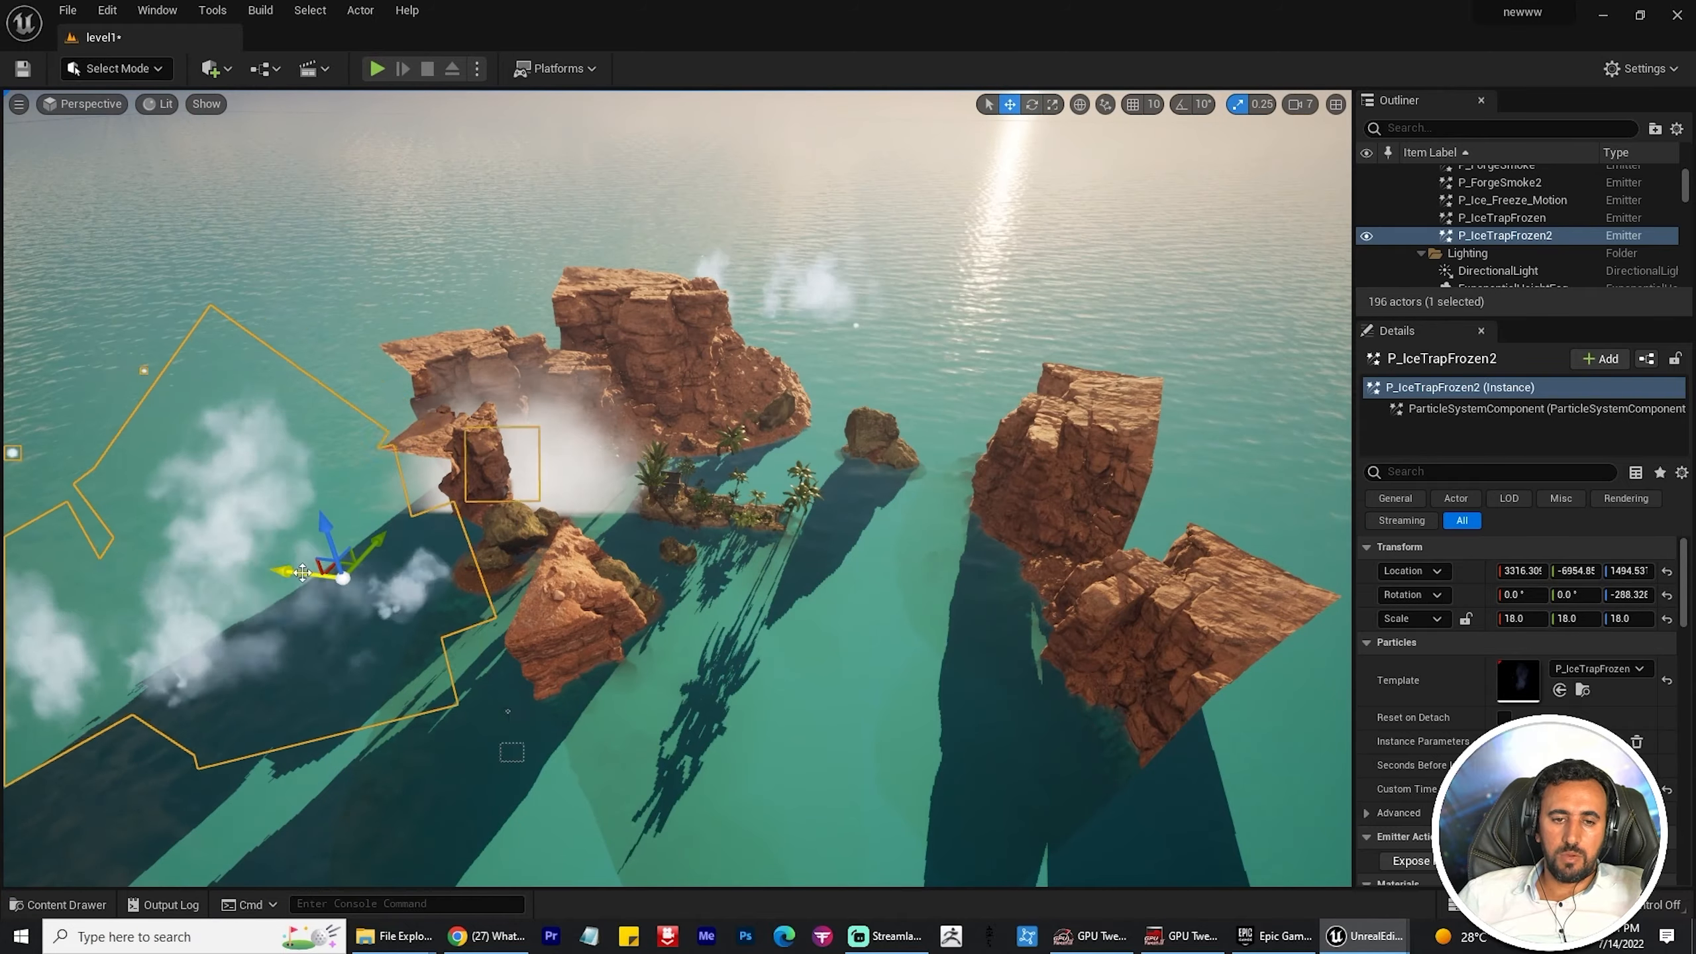
Step: Lower the duplicated P_IceTrapFrozen2 emitter to the water and move it in close behind the rocks
left_click_drag(408, 542, 415, 576)
right_click_drag(634, 568, 732, 562)
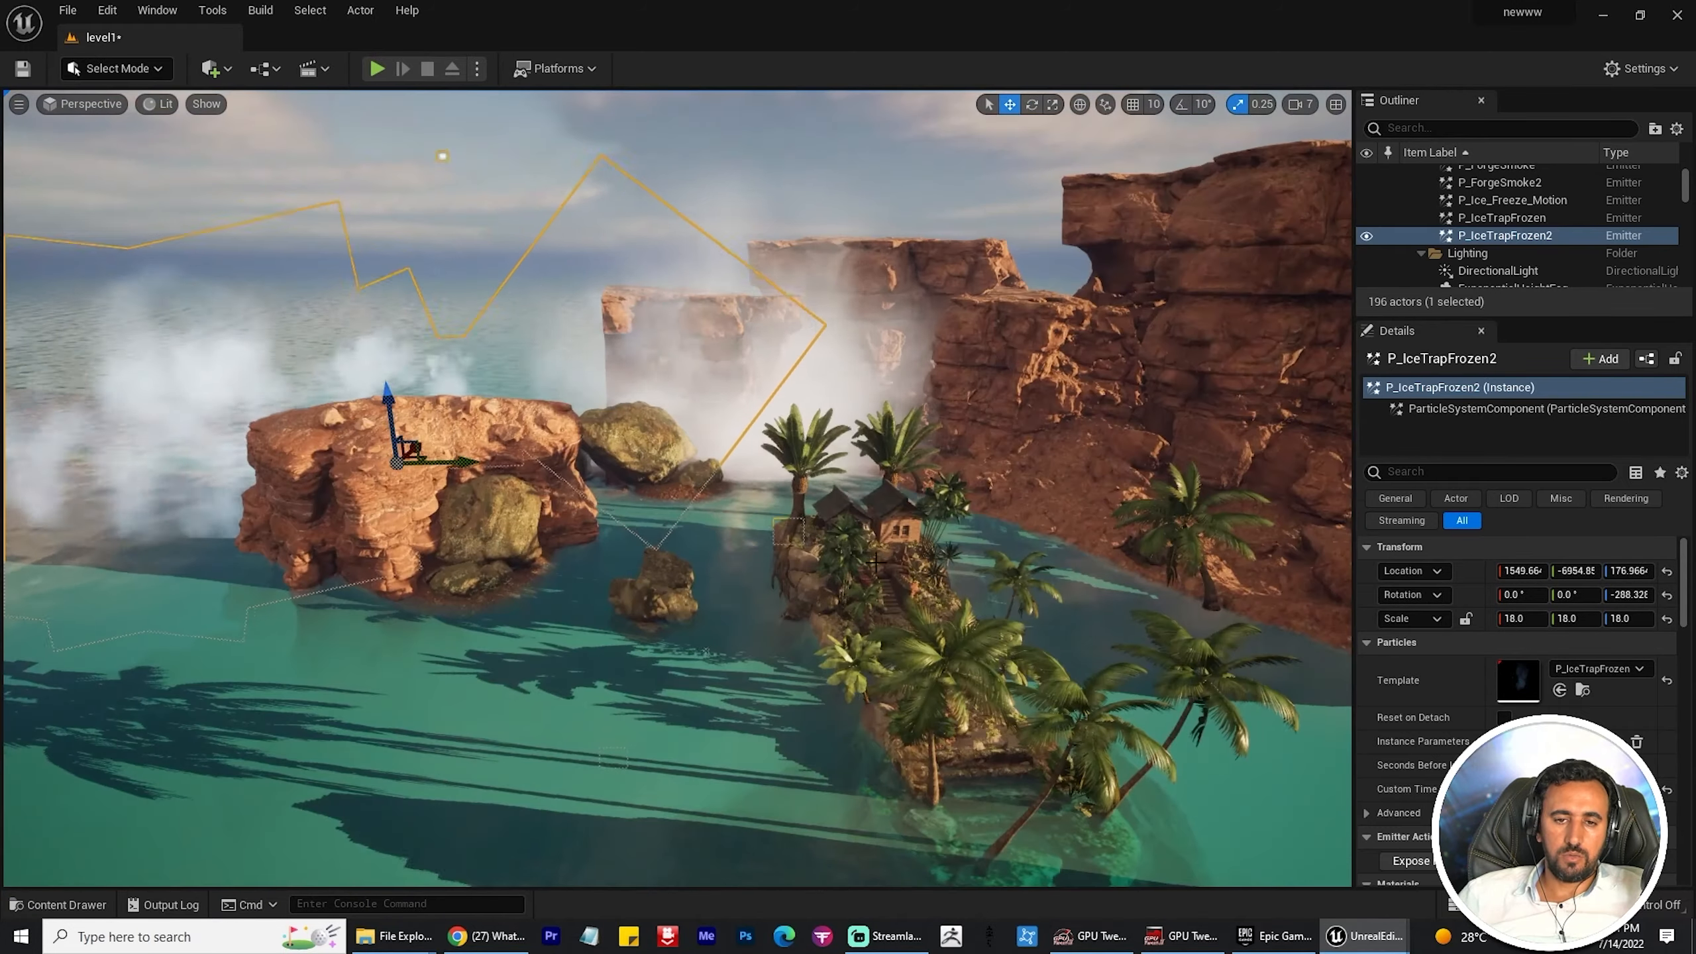
left_click(1002, 361)
right_click_drag(1002, 361, 961, 400)
right_click_drag(860, 494, 852, 528)
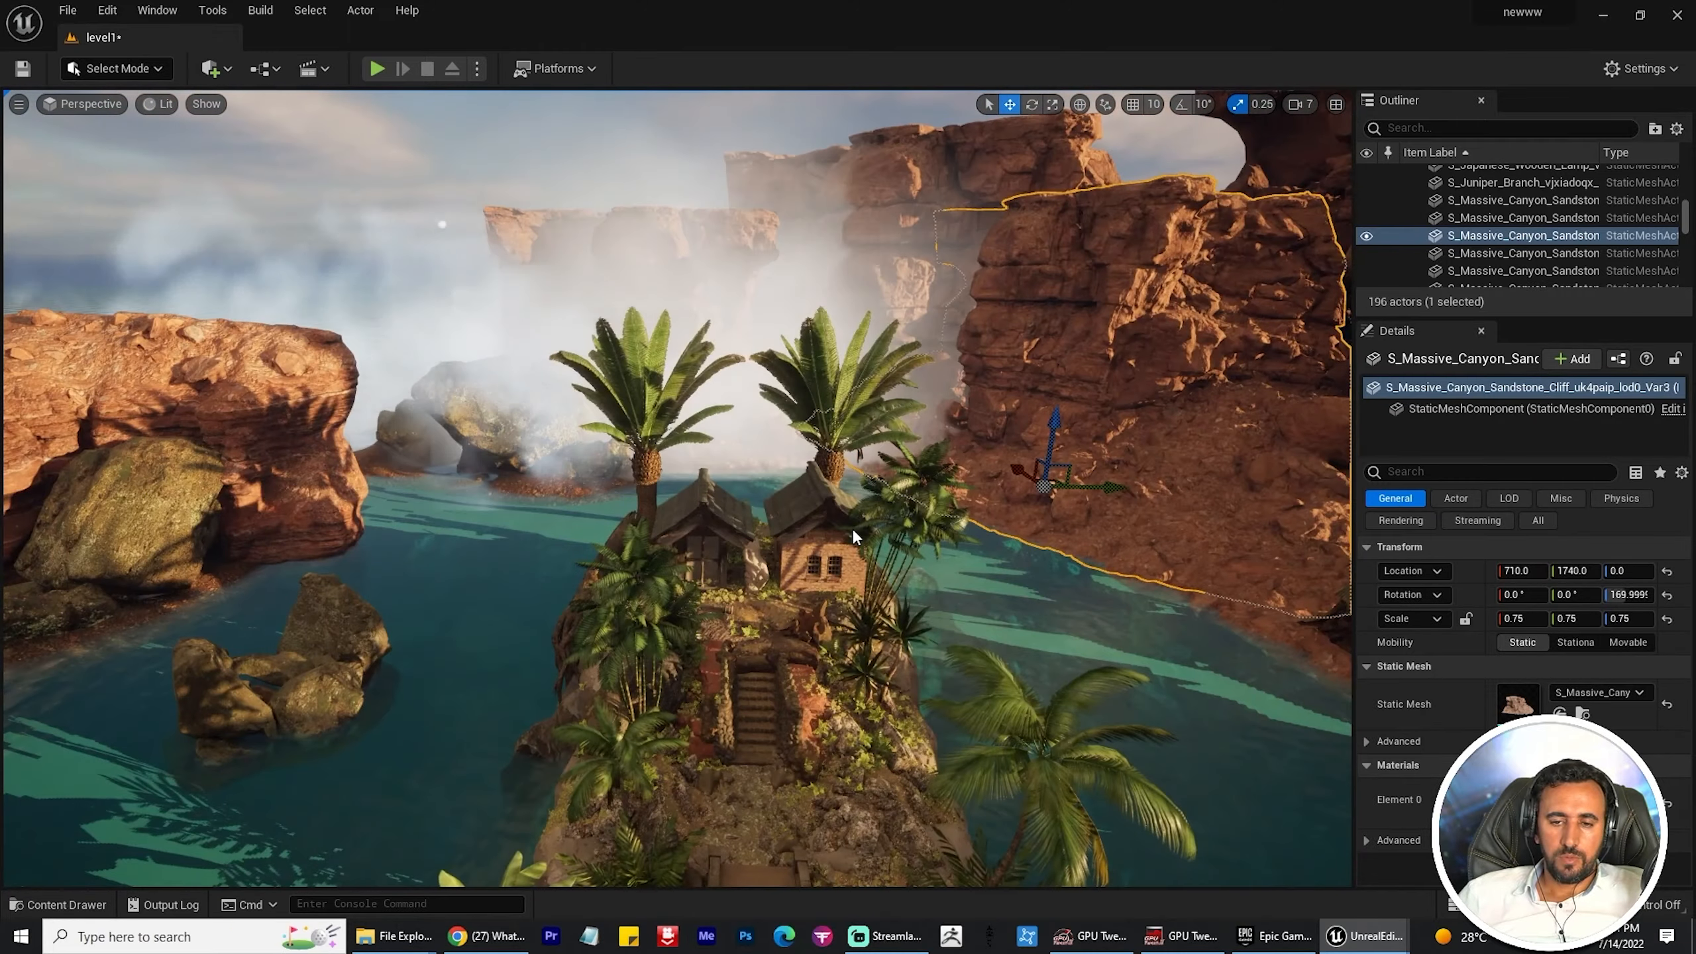
Step: Duplicate the P_IceTrapFrozen2 emitter and place the copy over the cliffs on the opposite side of the bay
right_click_drag(854, 530, 899, 561)
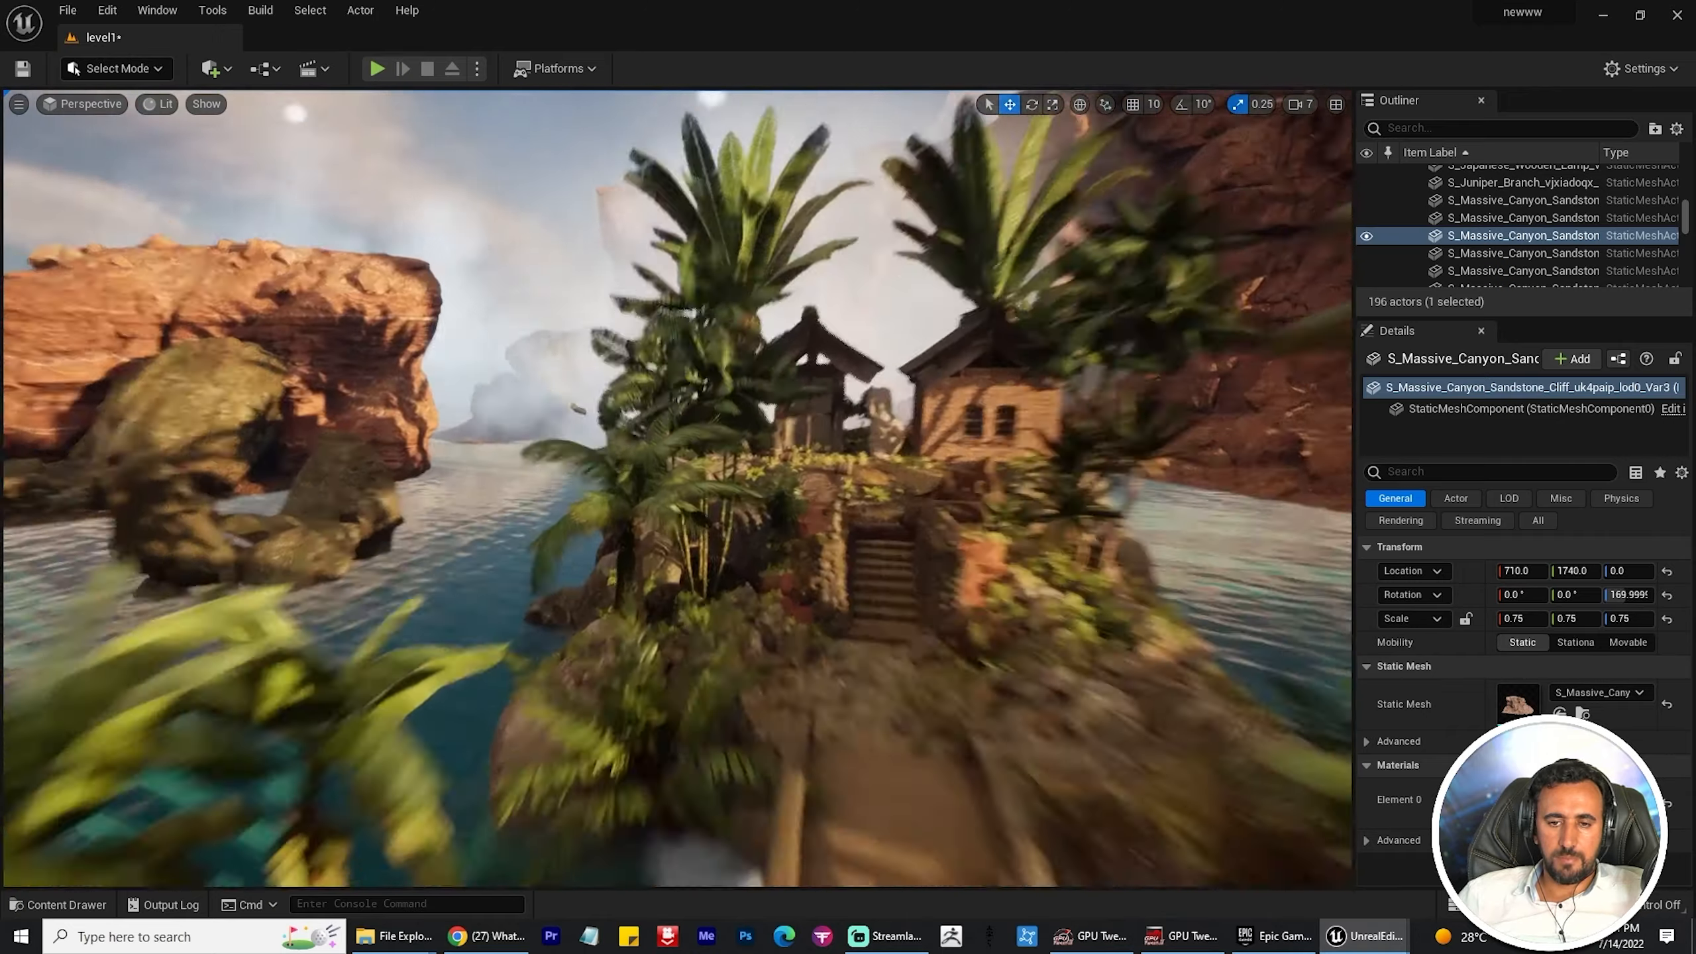
left_click(982, 401)
key("f")
right_click_drag(935, 455, 868, 481)
right_click_drag(560, 535, 655, 568)
left_click(514, 571)
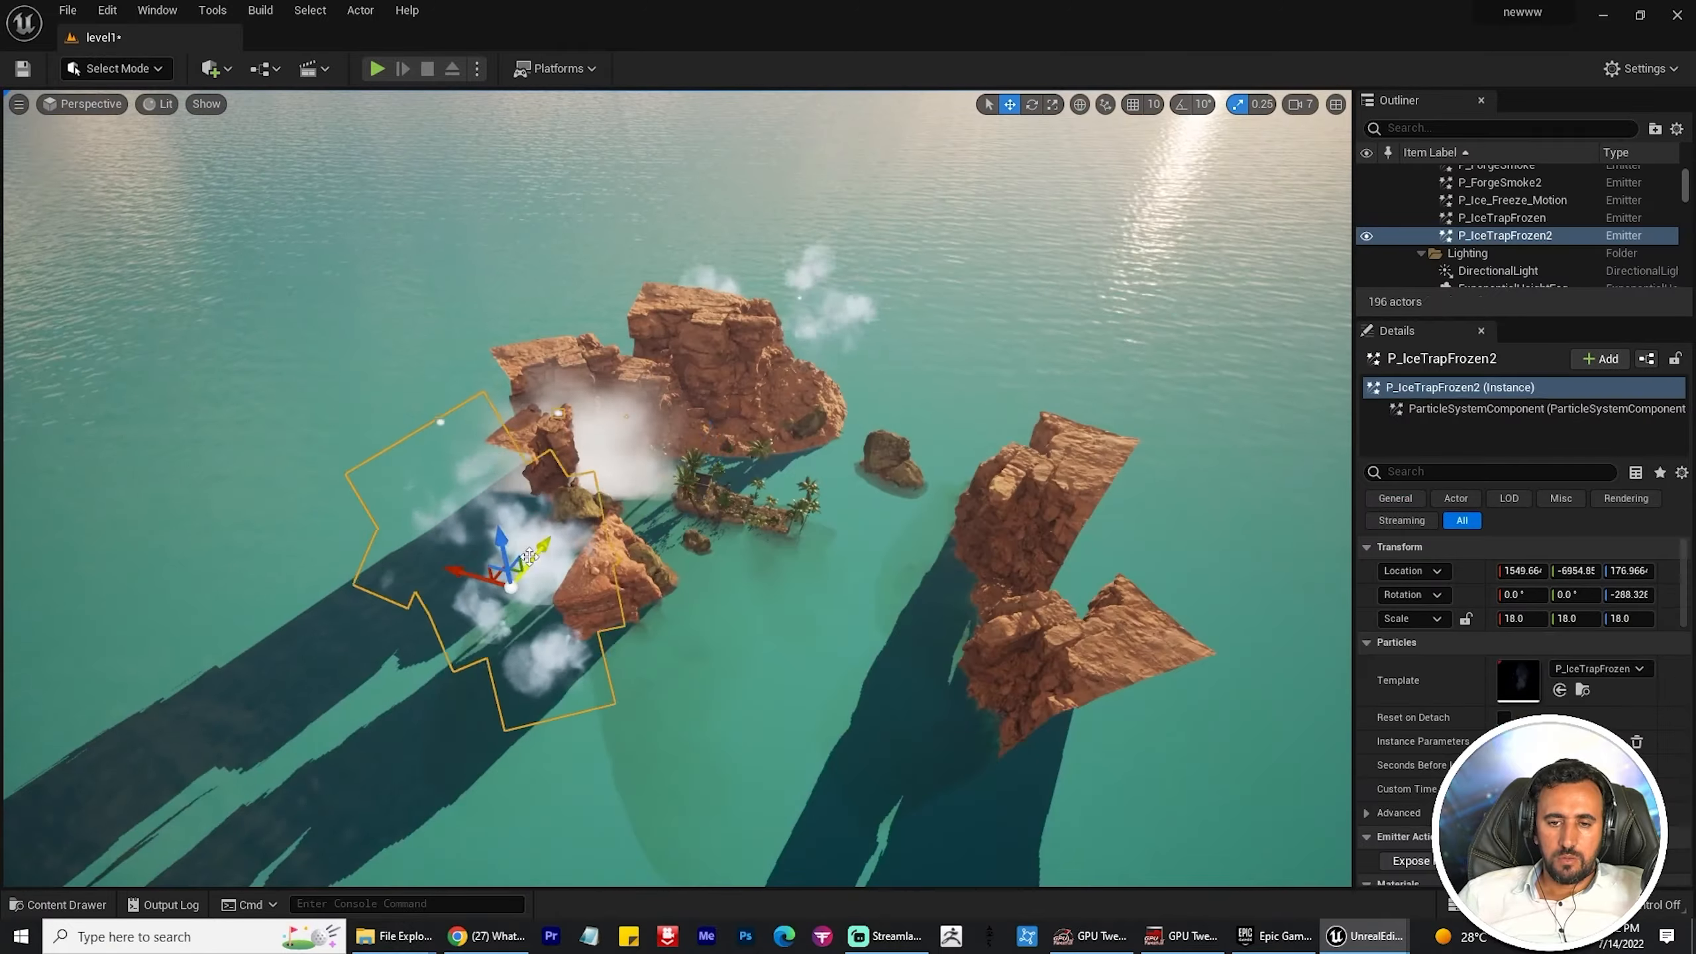
left_click_drag(510, 574, 1077, 588, "alt")
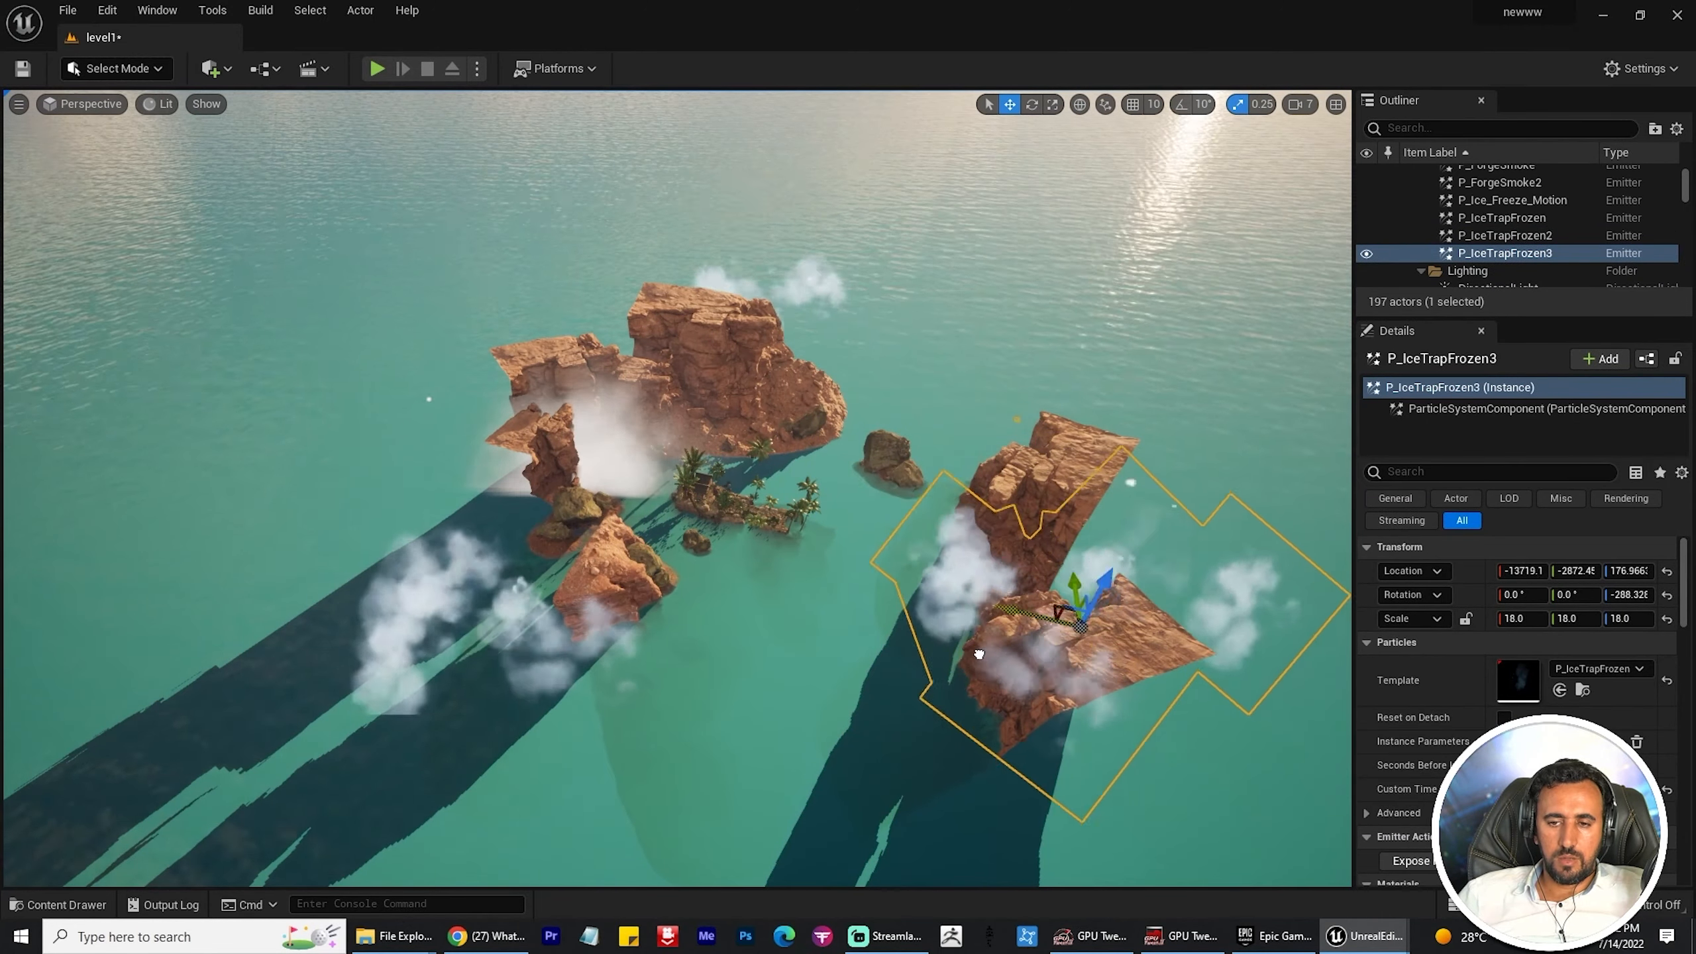
Step: Examine the mist, cliffs, palms and hut island from several angles
key("f")
right_click_drag(759, 644, 635, 601)
left_click(635, 601)
key("f")
left_click_drag(635, 602, 675, 622, "alt")
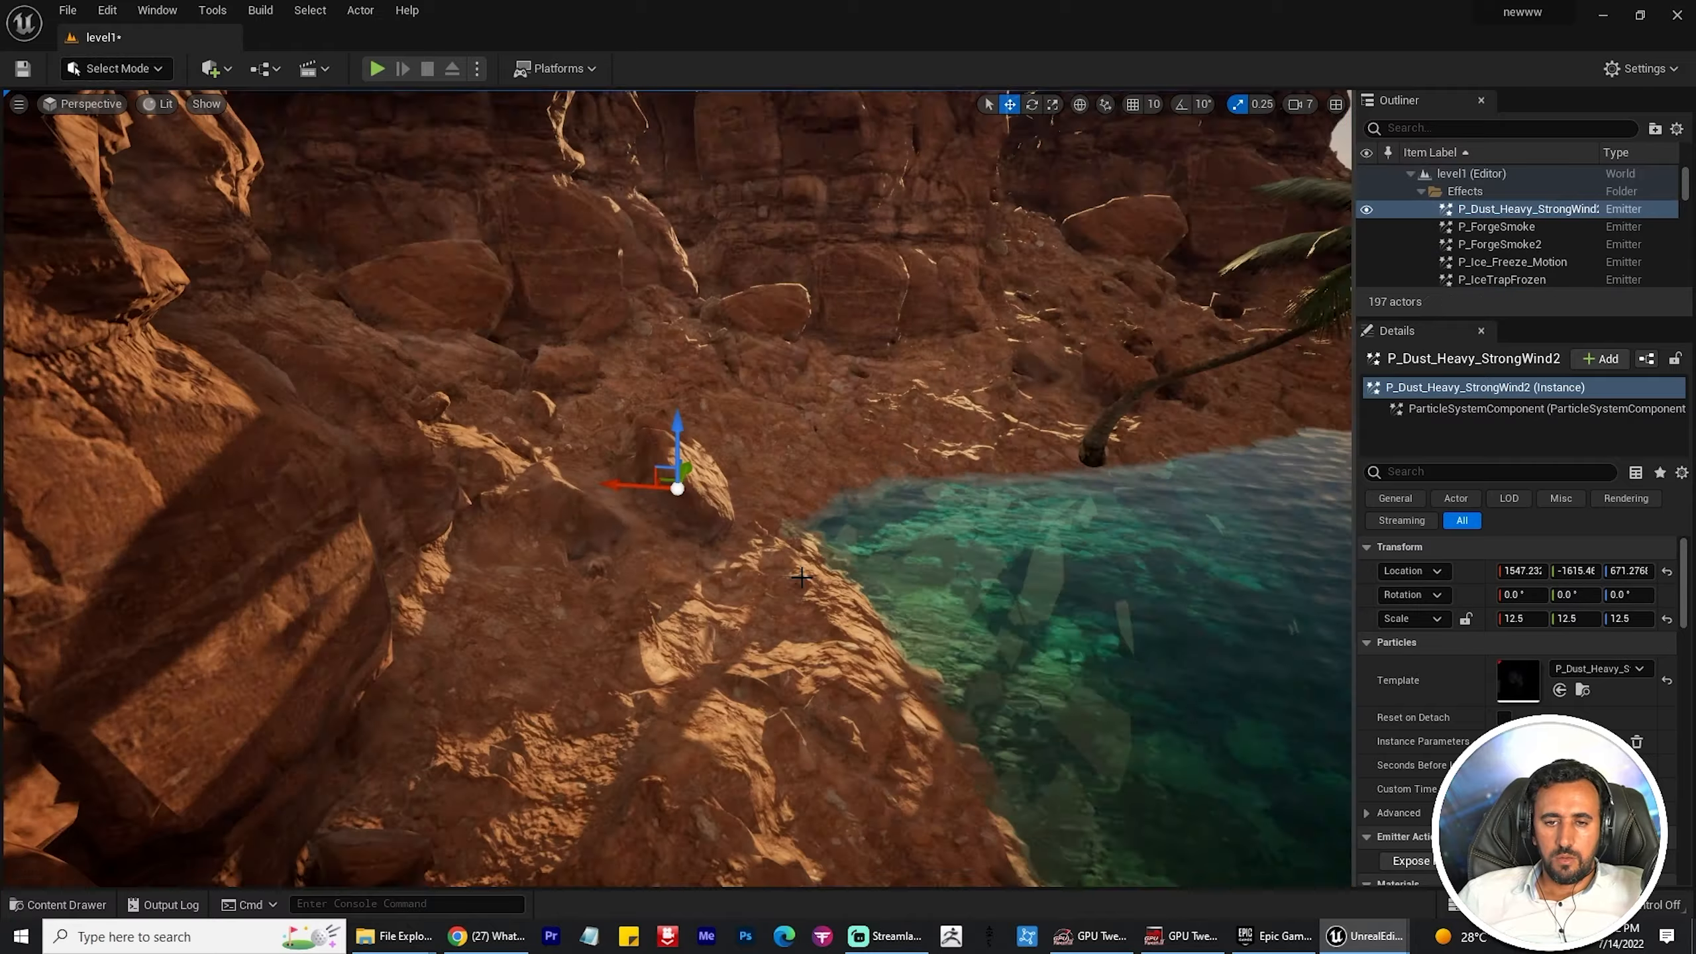
mouse_move(674, 621)
right_mouse_down()
mouse_move(641, 588)
mouse_move(655, 608)
right_mouse_up()
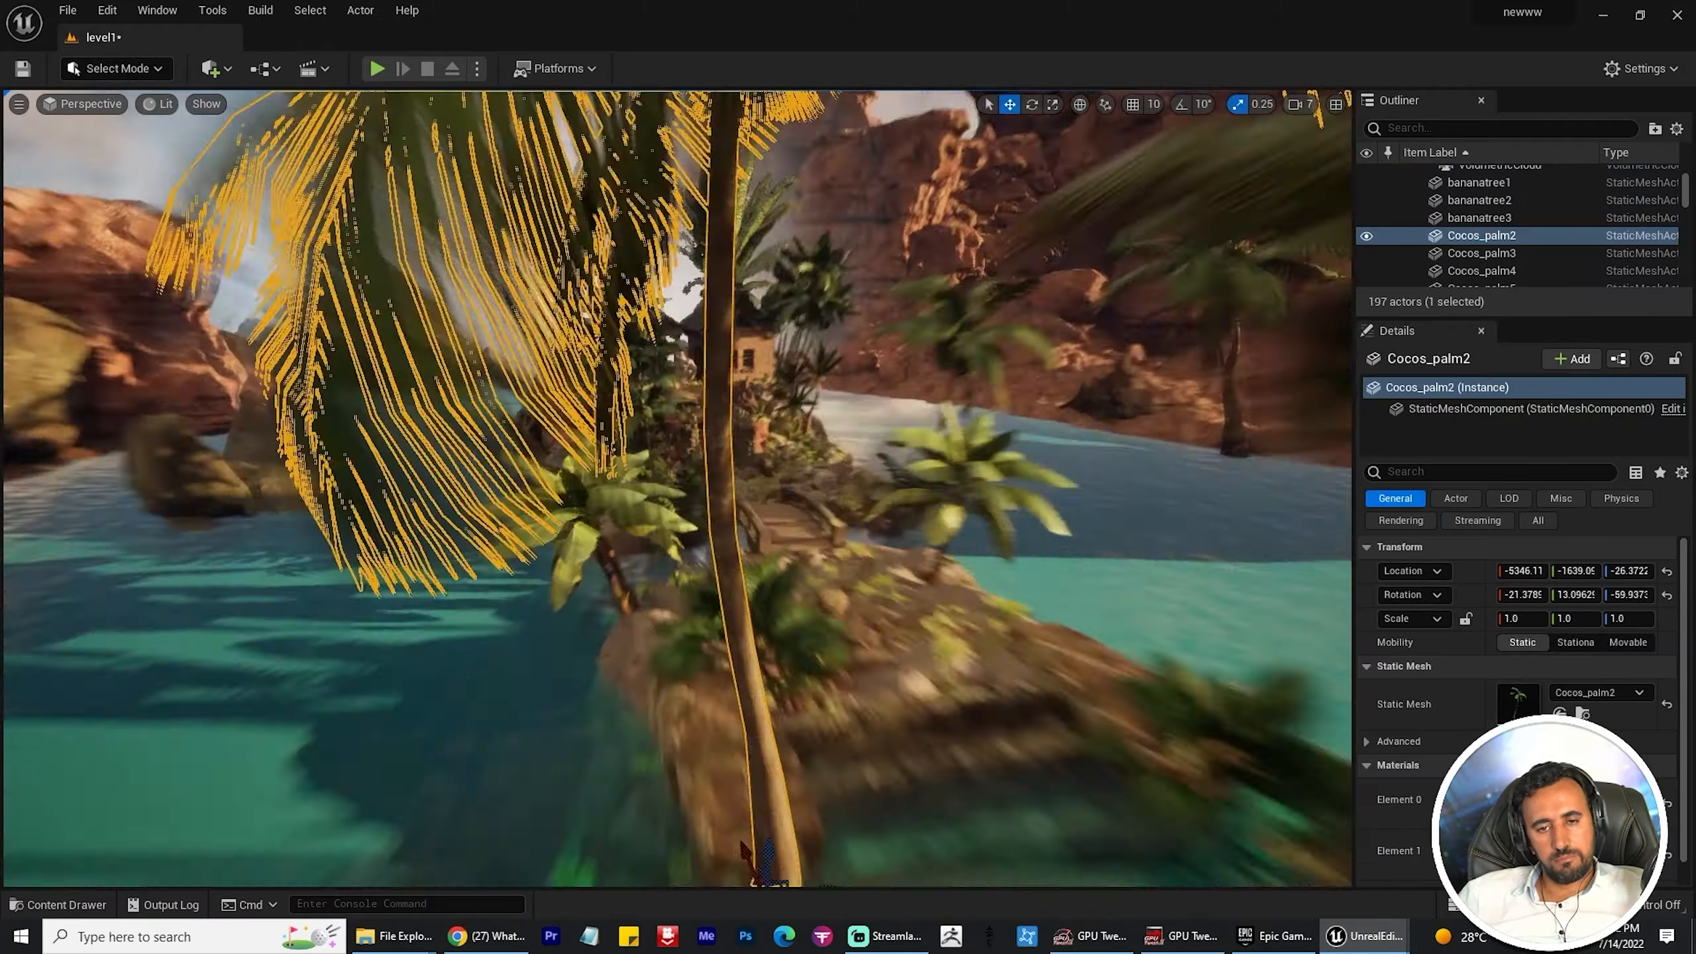
right_click_drag(686, 557, 668, 511)
left_click(687, 556)
right_click_drag(507, 446, 544, 548)
Step: Create a level sequence in the Content folder and place it in the level beside the hut island
right_click(985, 829)
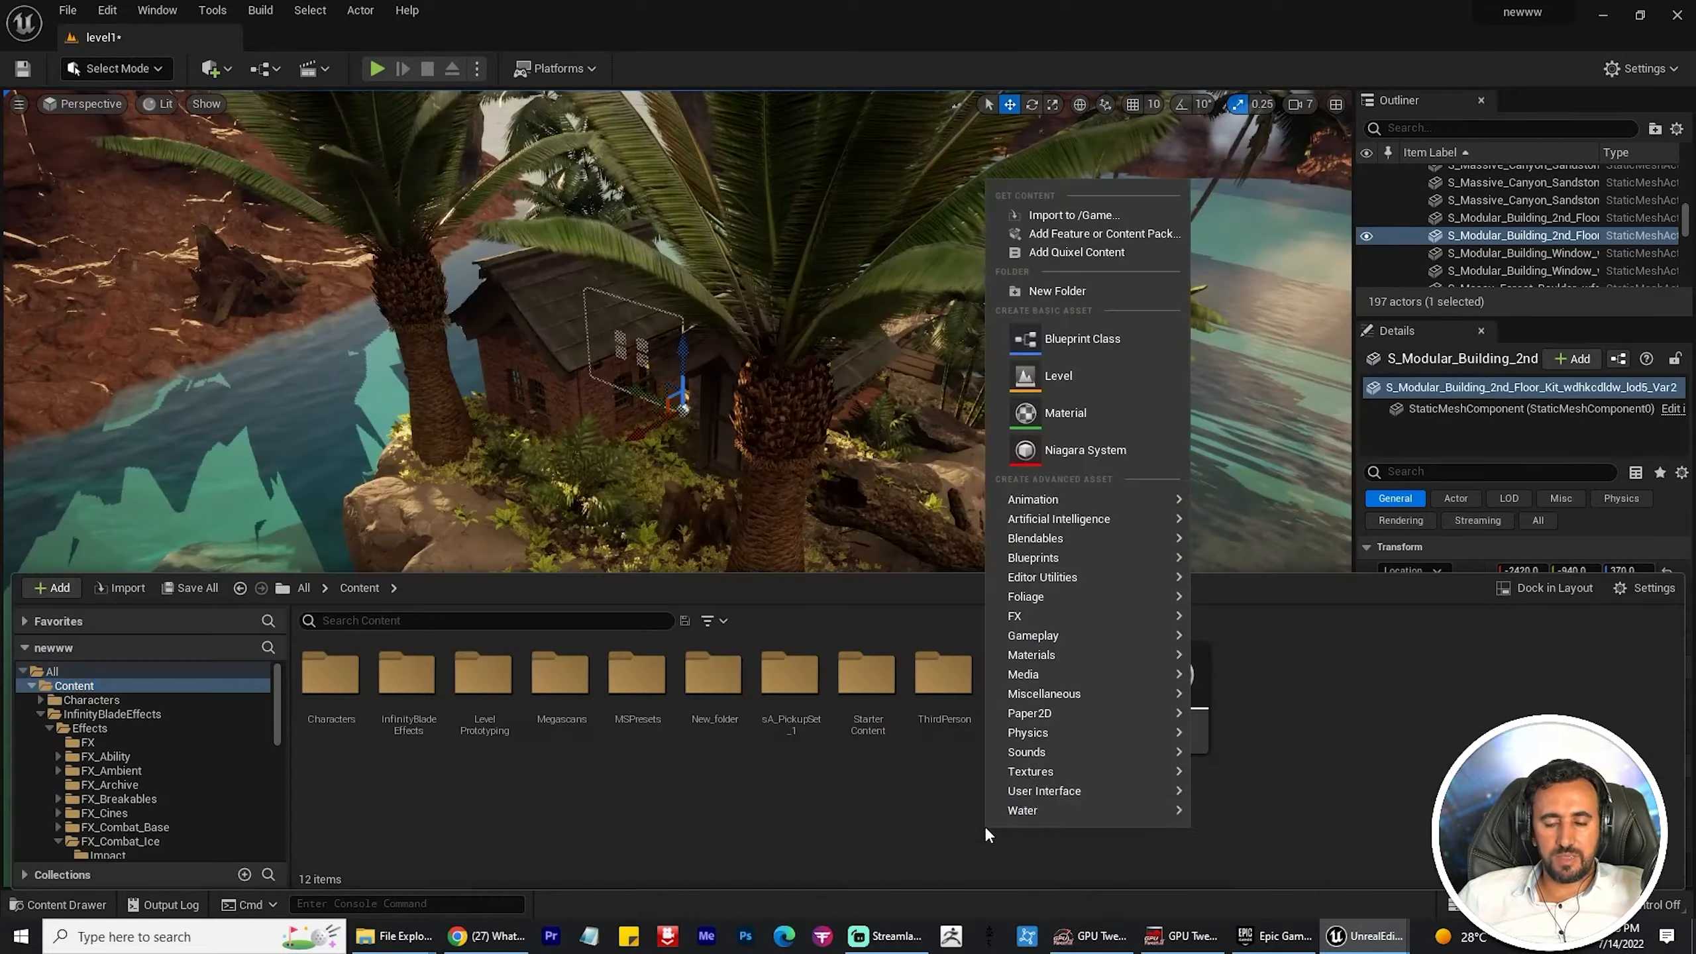
mouse_move(1092, 500)
scroll(1309, 668, "down", 2)
left_click(1297, 751)
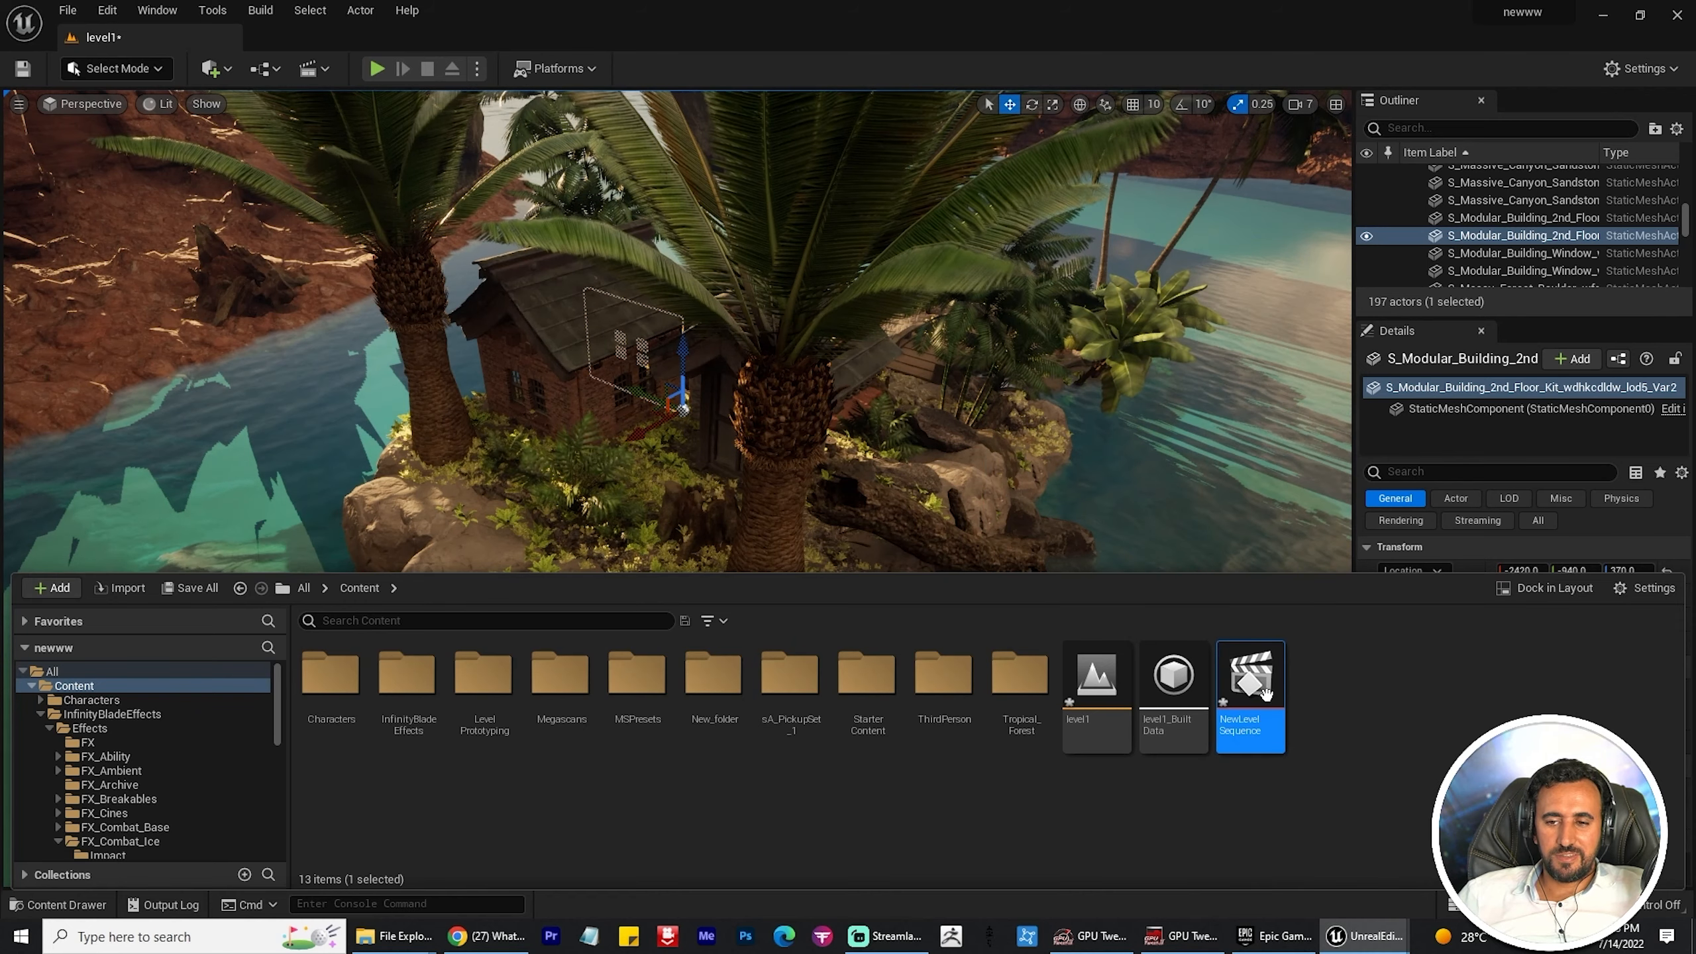
left_click_drag(1255, 693, 1055, 416)
mouse_move(1151, 538)
left_mouse_down("alt")
mouse_move(1075, 519)
mouse_move(1152, 538)
left_mouse_up("alt")
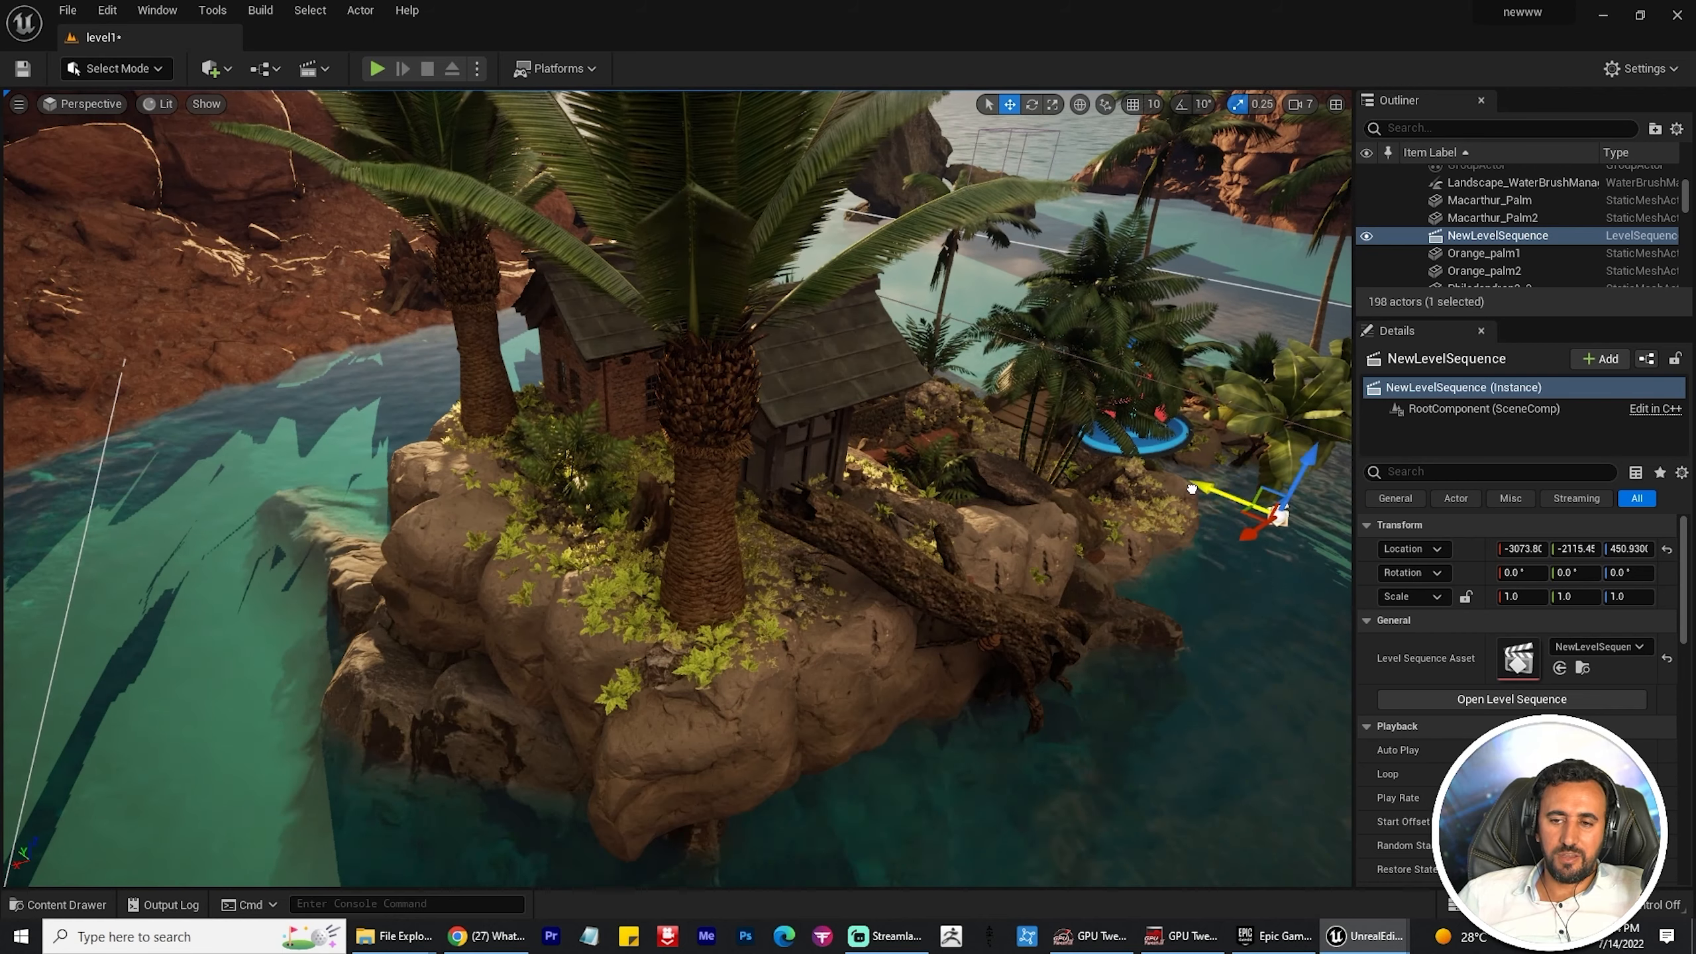
left_click_drag(1175, 533, 1159, 518)
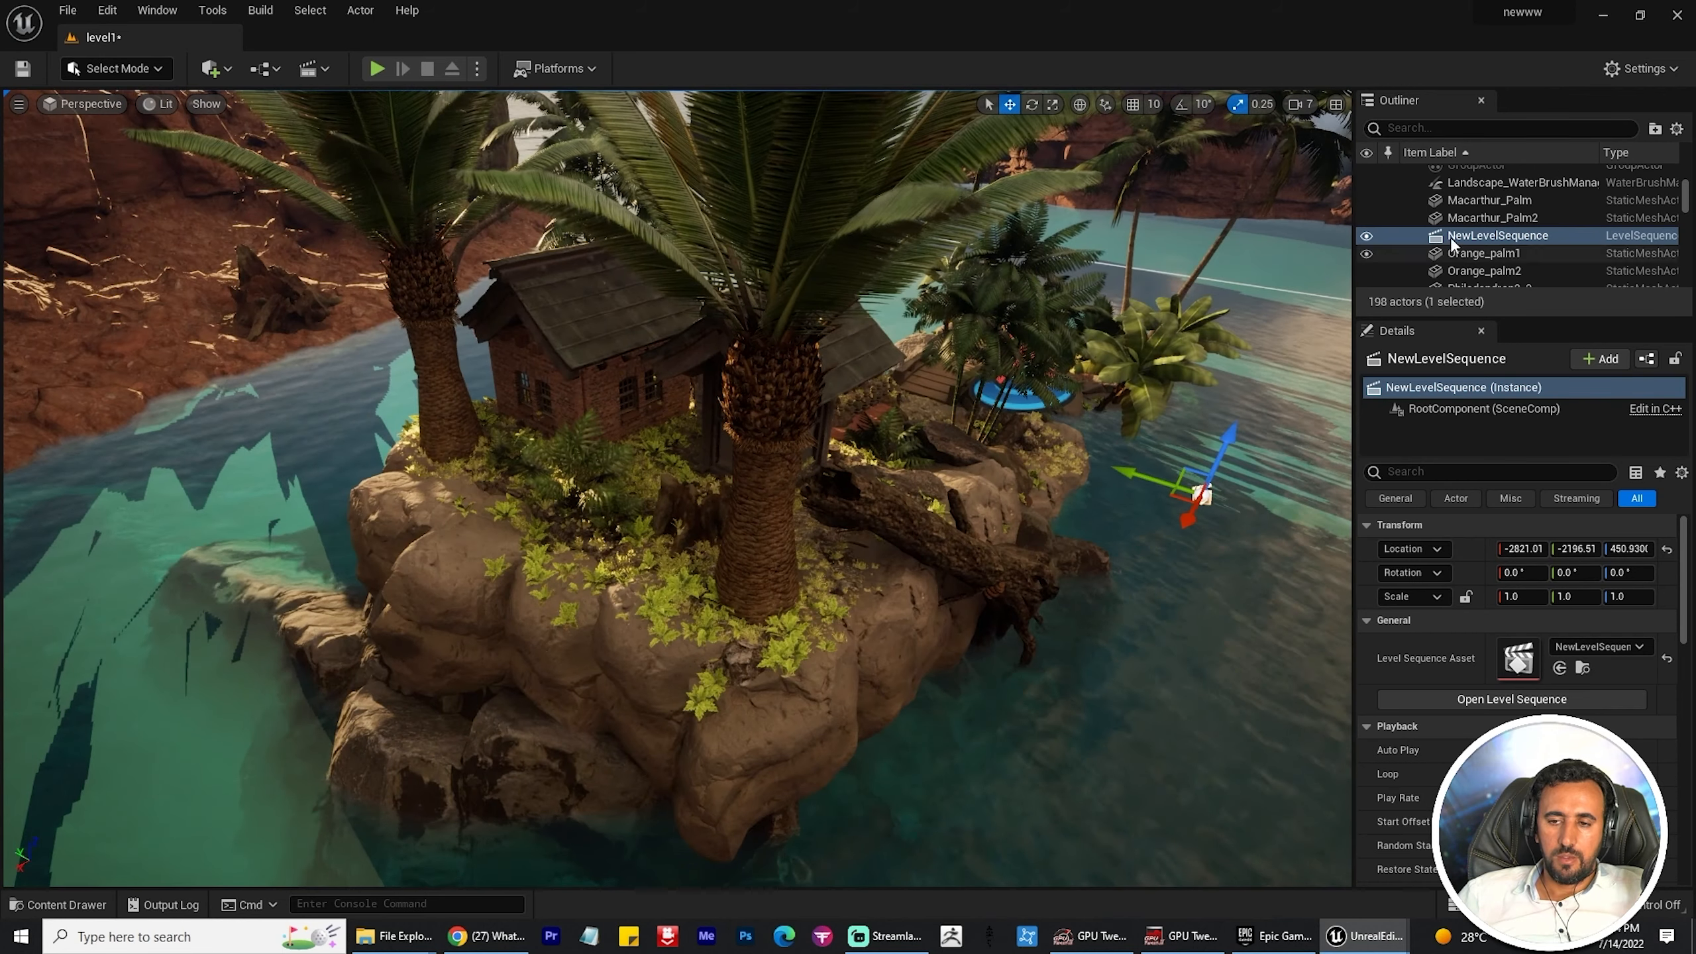
Step: Open the placed level sequence in Sequencer and add a cine camera to it
double_click(1449, 236)
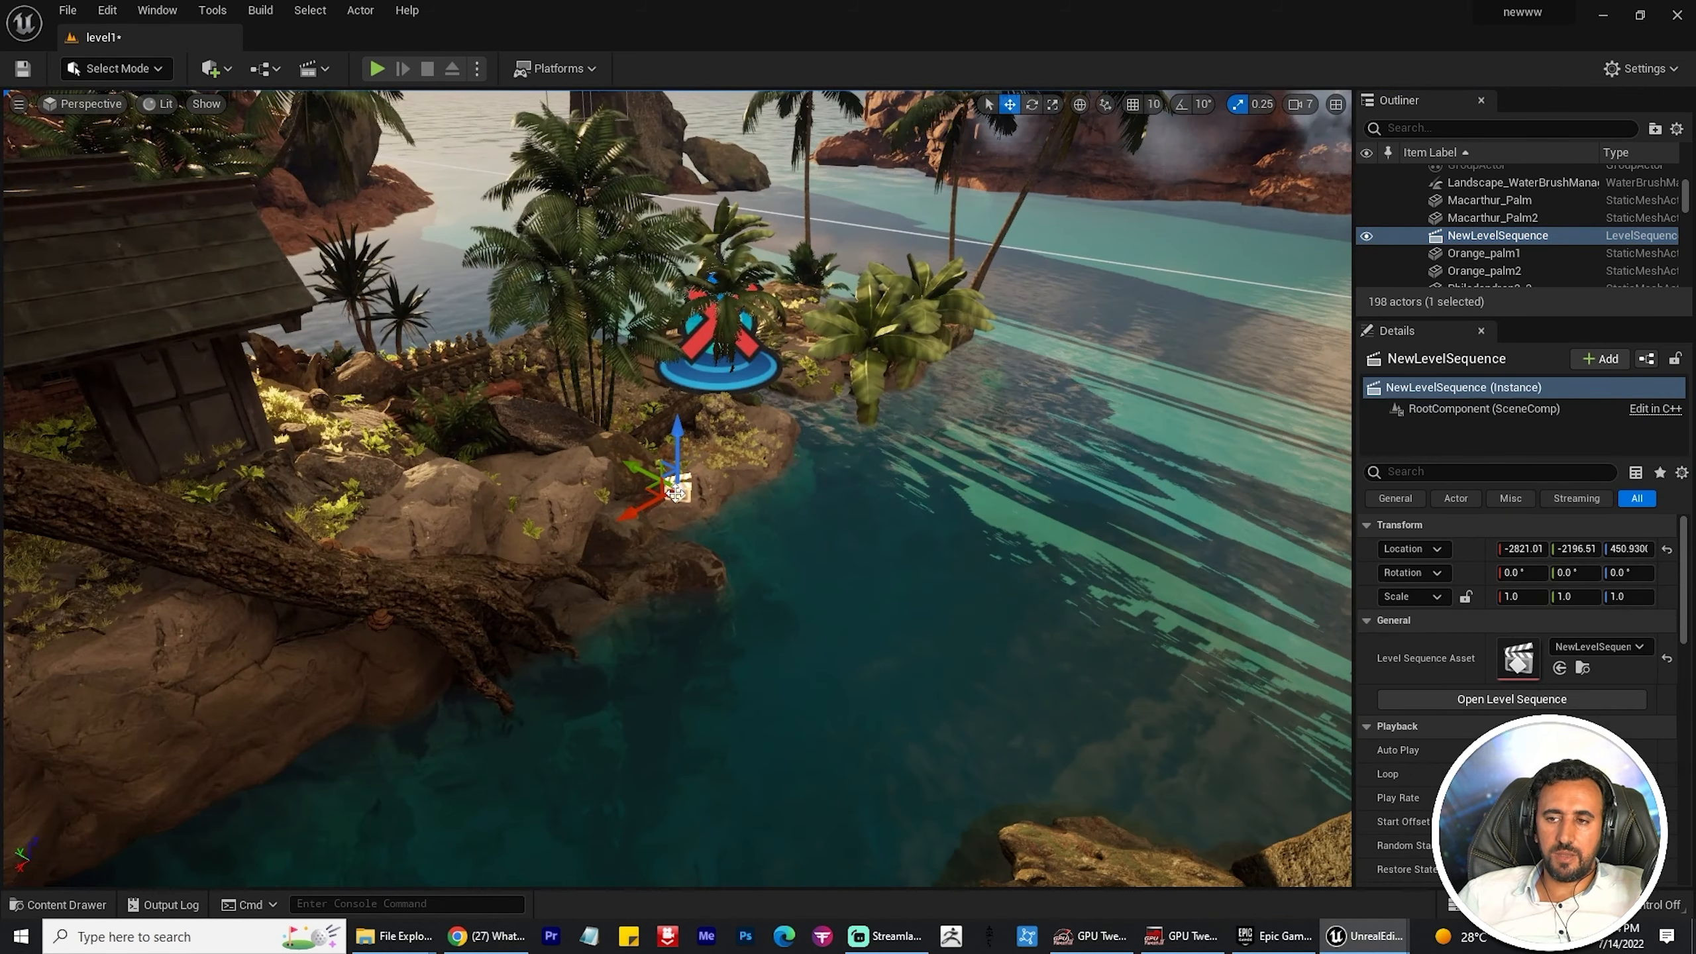
right_click(1466, 236)
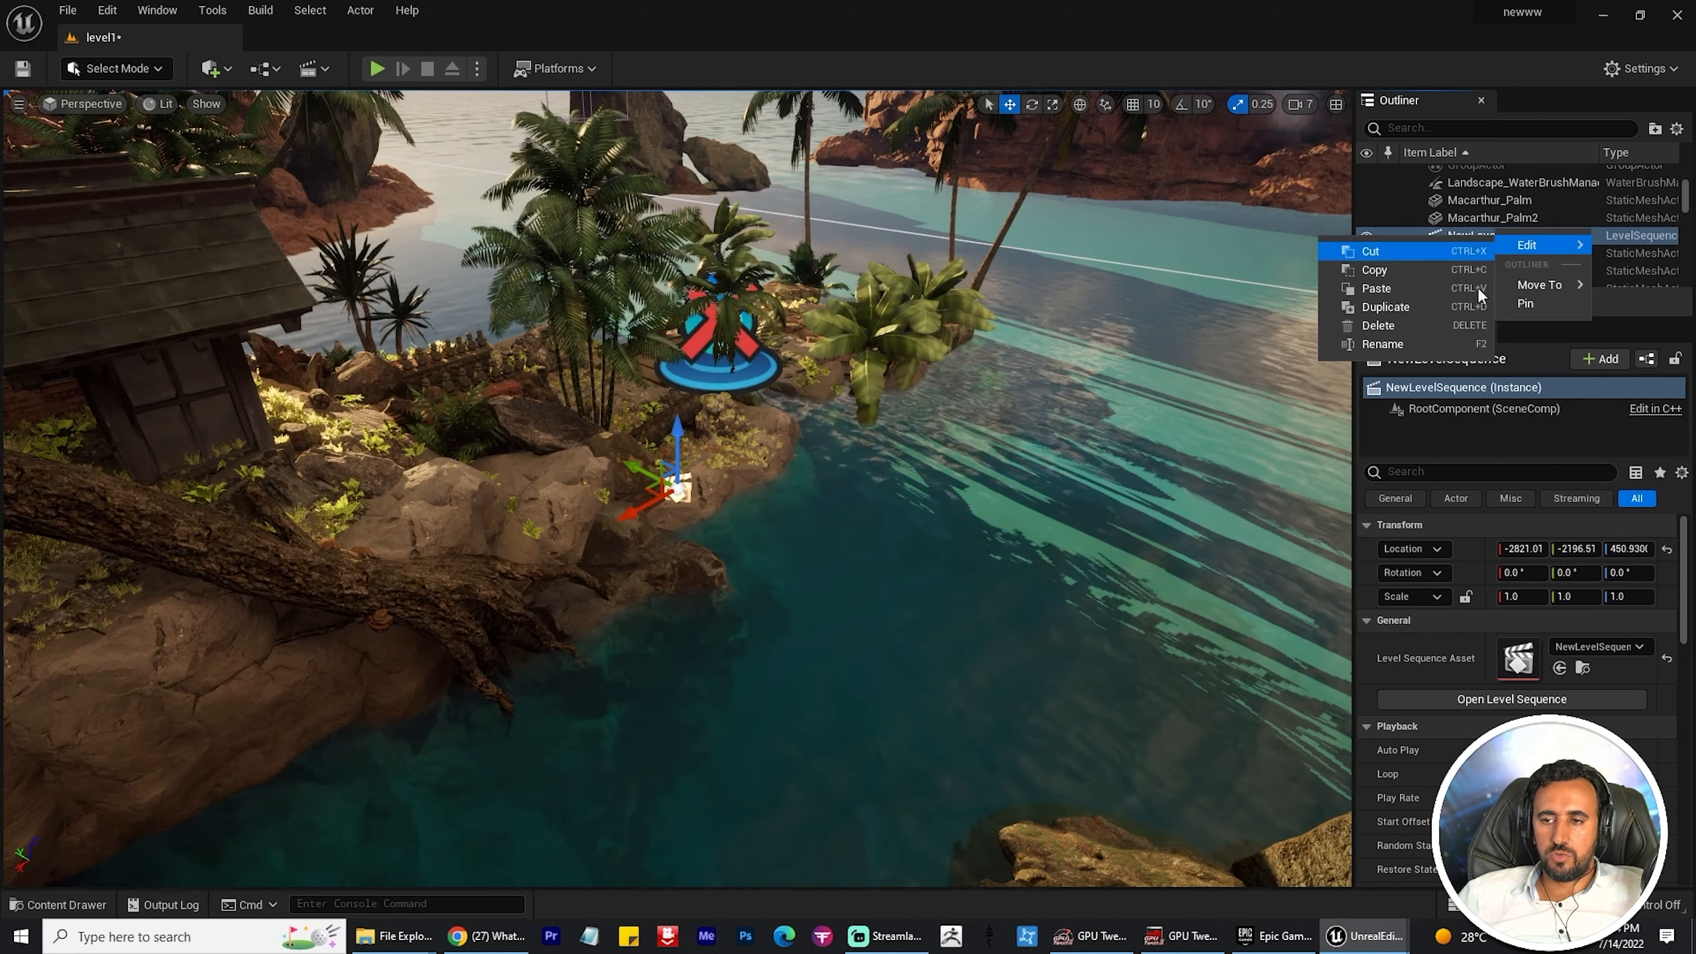
left_click(1446, 388)
left_click(1496, 699)
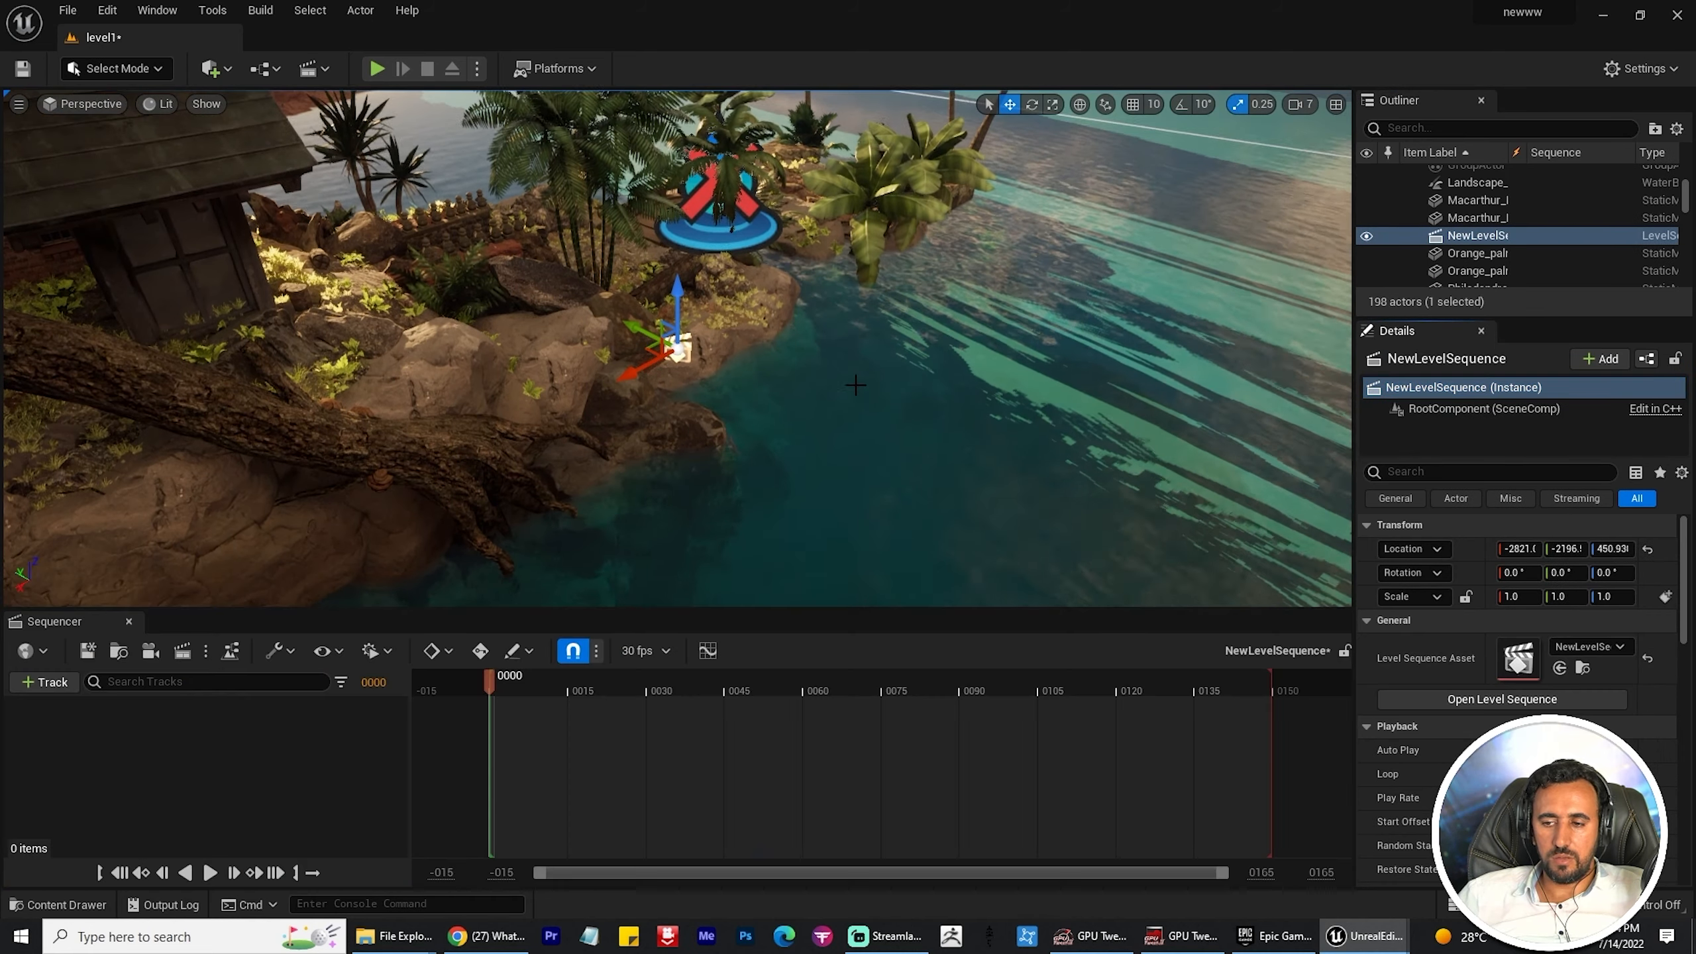
left_click(150, 651)
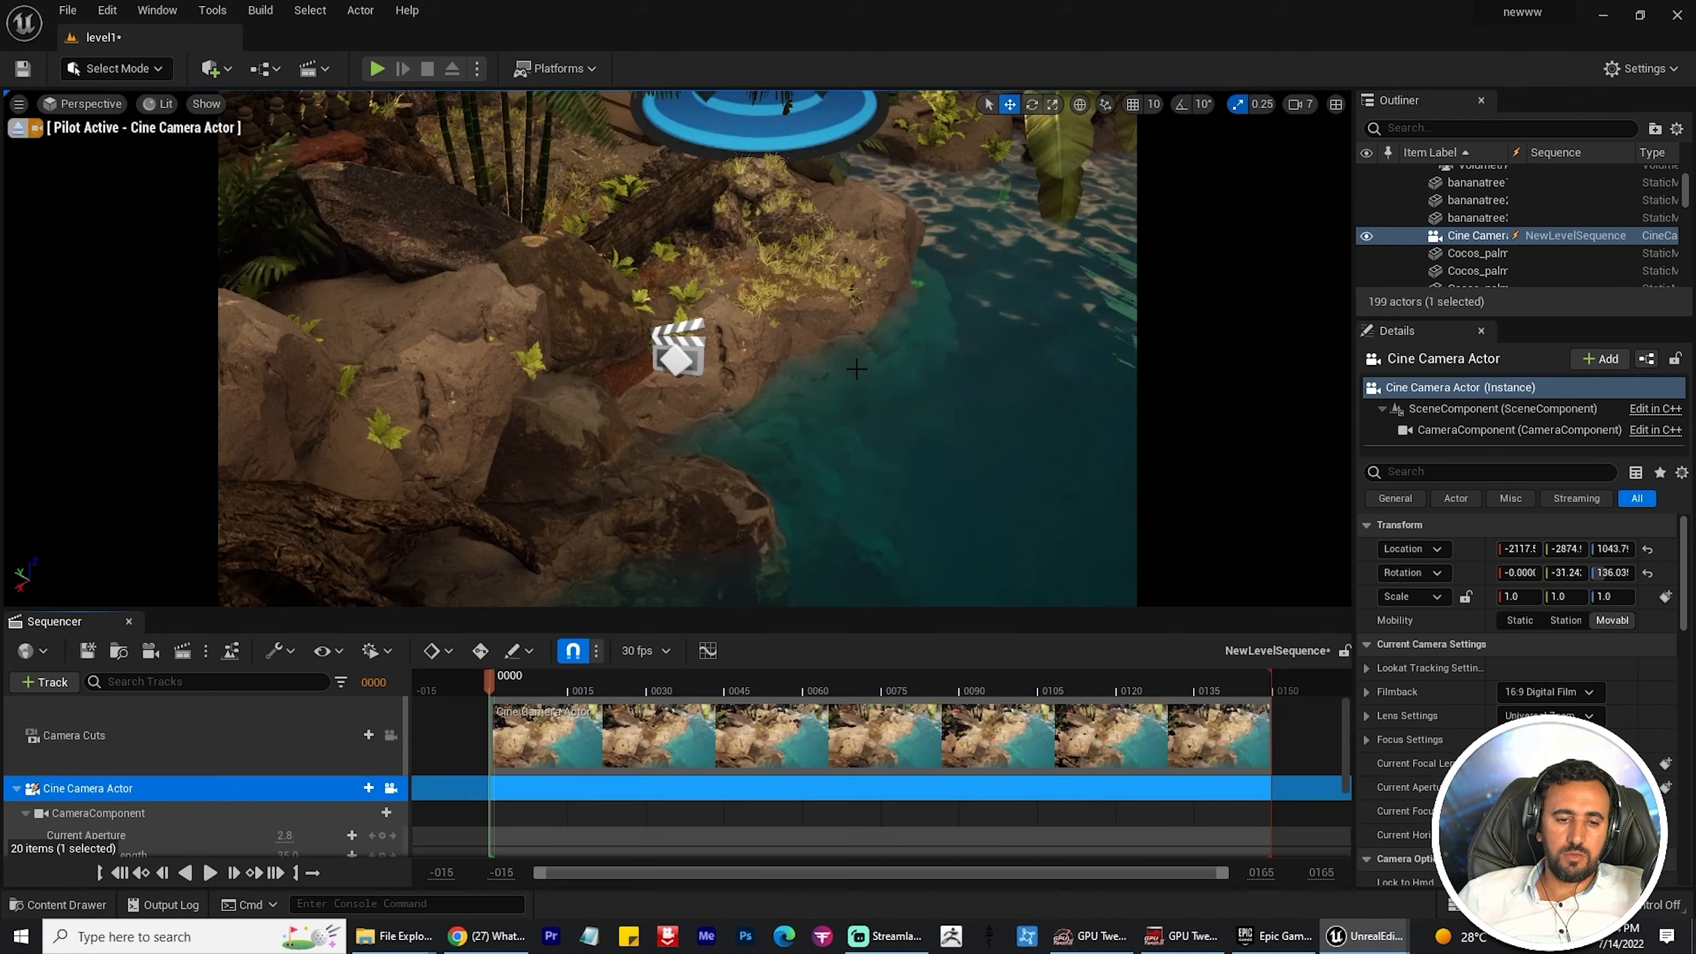
Step: Pilot the cine camera around the hut island to frame the brick annex
right_click_drag(943, 365, 922, 442)
left_click(801, 374)
key("f")
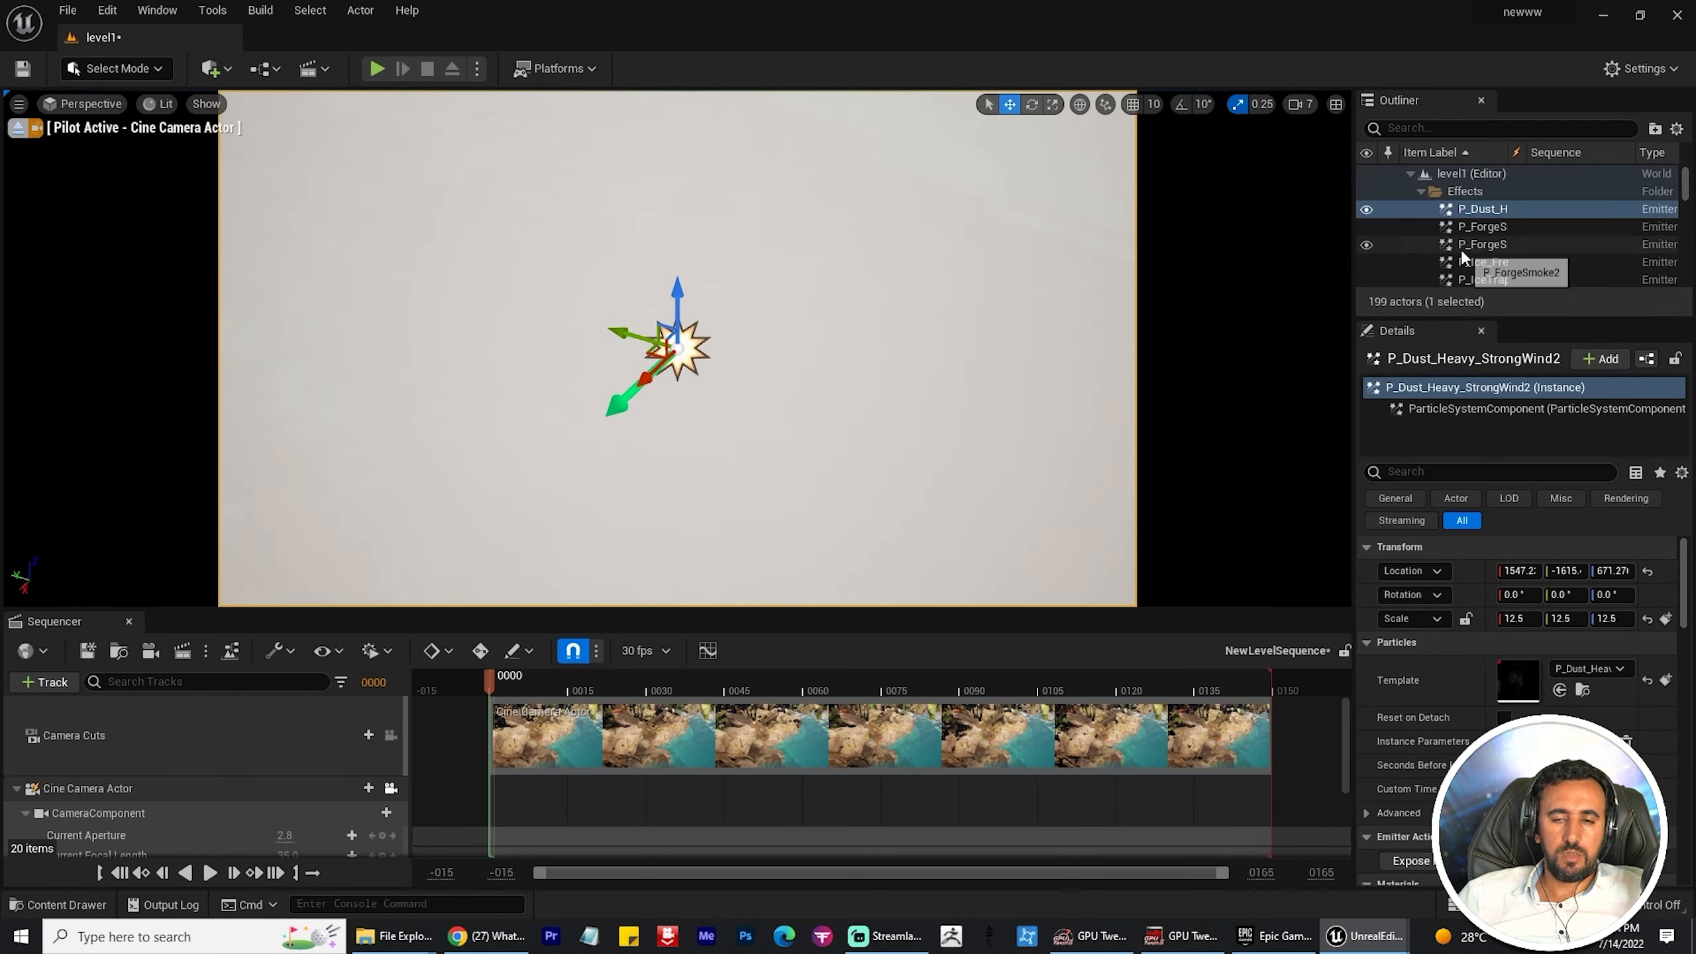
scroll(1487, 244, "down", 7)
double_click(1479, 232)
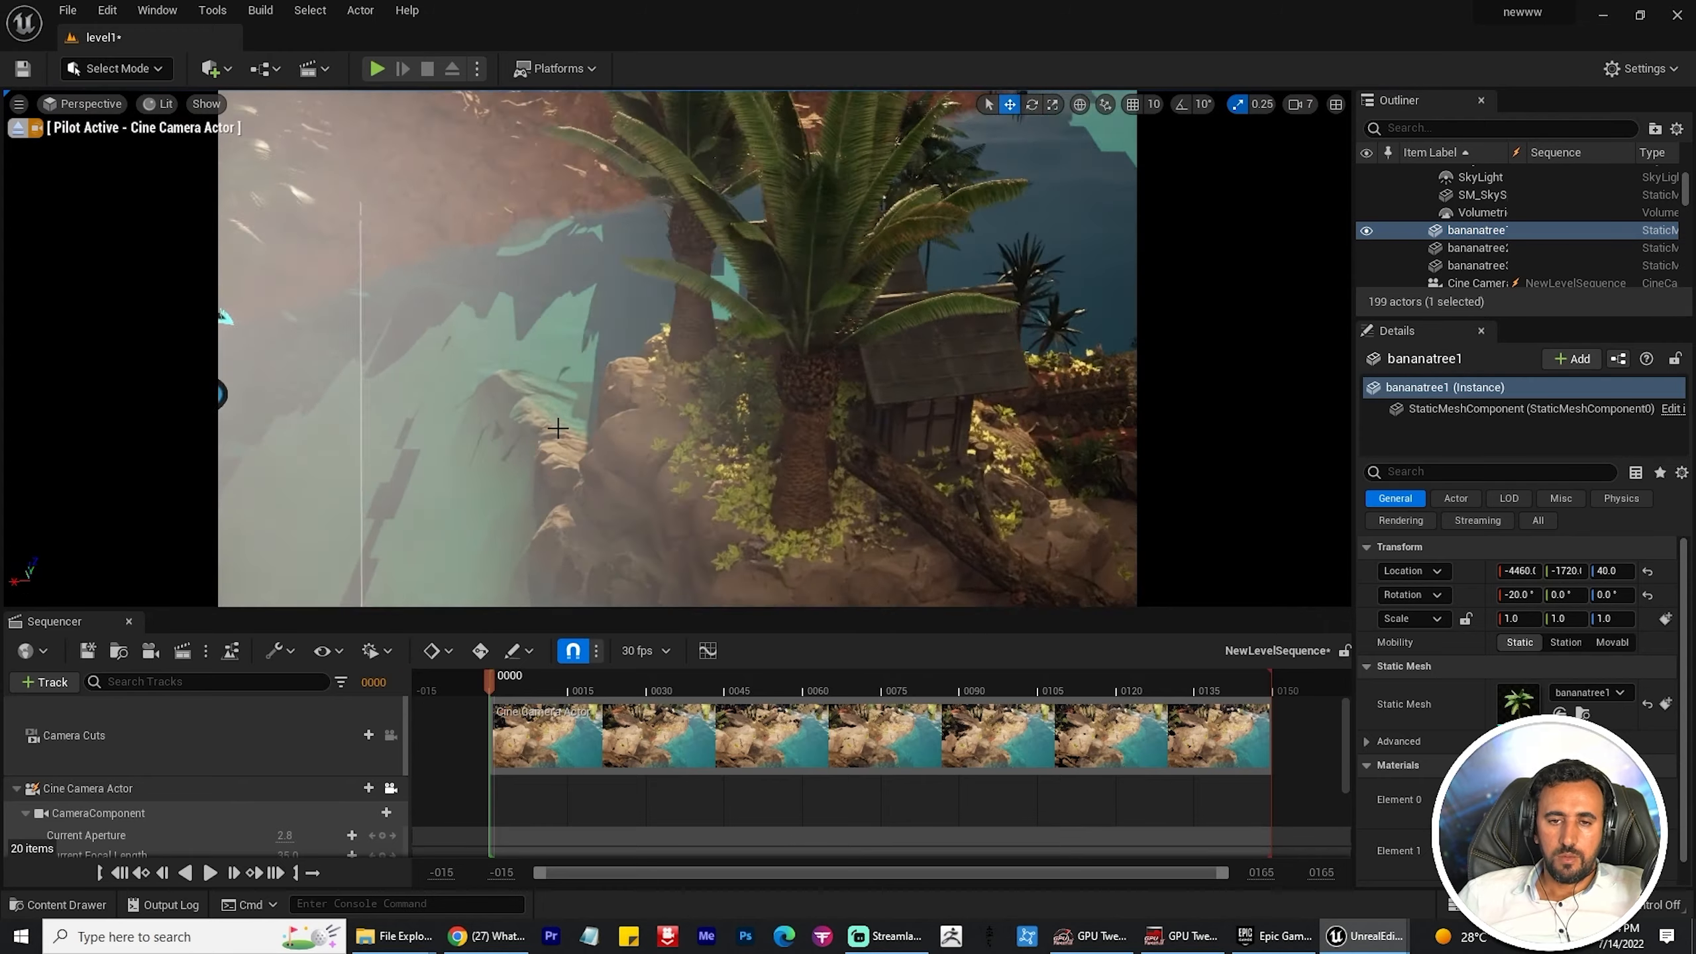
right_click_drag(801, 347, 668, 361)
left_click(119, 767)
Step: Set the cine camera's filmback sensor width to about 30.8 mm and adjust its sensor height
left_click(107, 789)
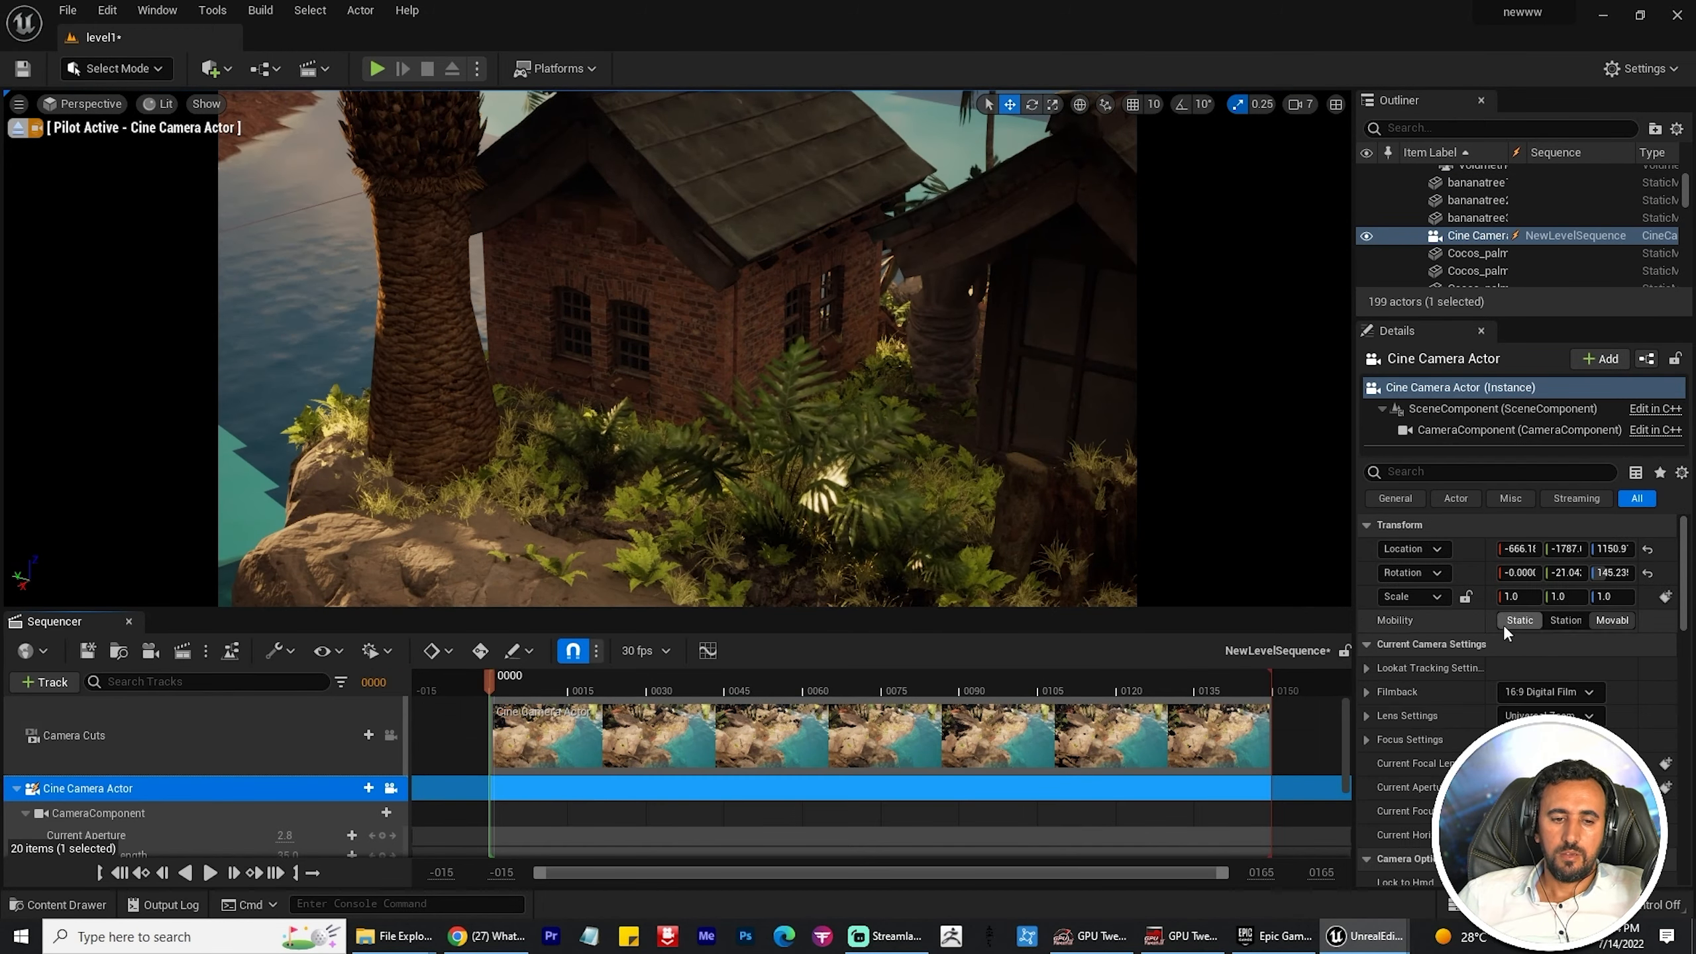
left_click(1541, 692)
left_click(1540, 696)
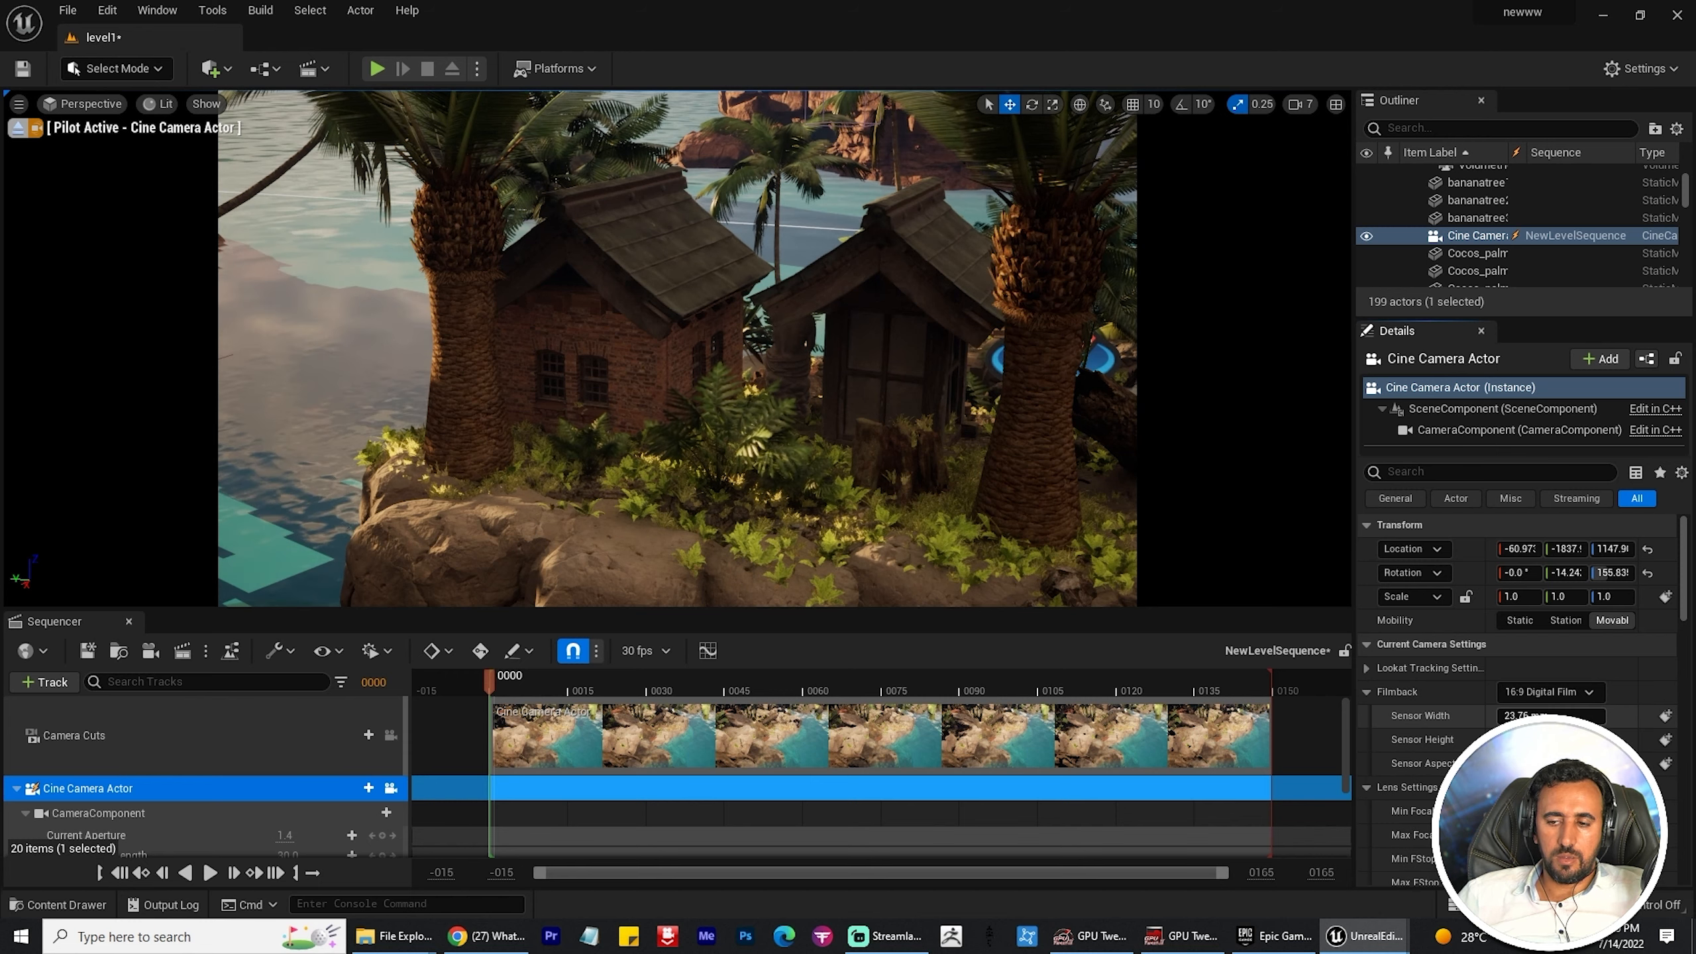
left_click_drag(1536, 717, 1583, 717)
left_click_drag(1006, 611, 1006, 781)
right_click_drag(989, 568, 1069, 558)
key("a")
mouse_move(1536, 739)
left_mouse_down()
mouse_move(1569, 717)
mouse_move(1526, 717)
mouse_move(1548, 717)
left_mouse_up()
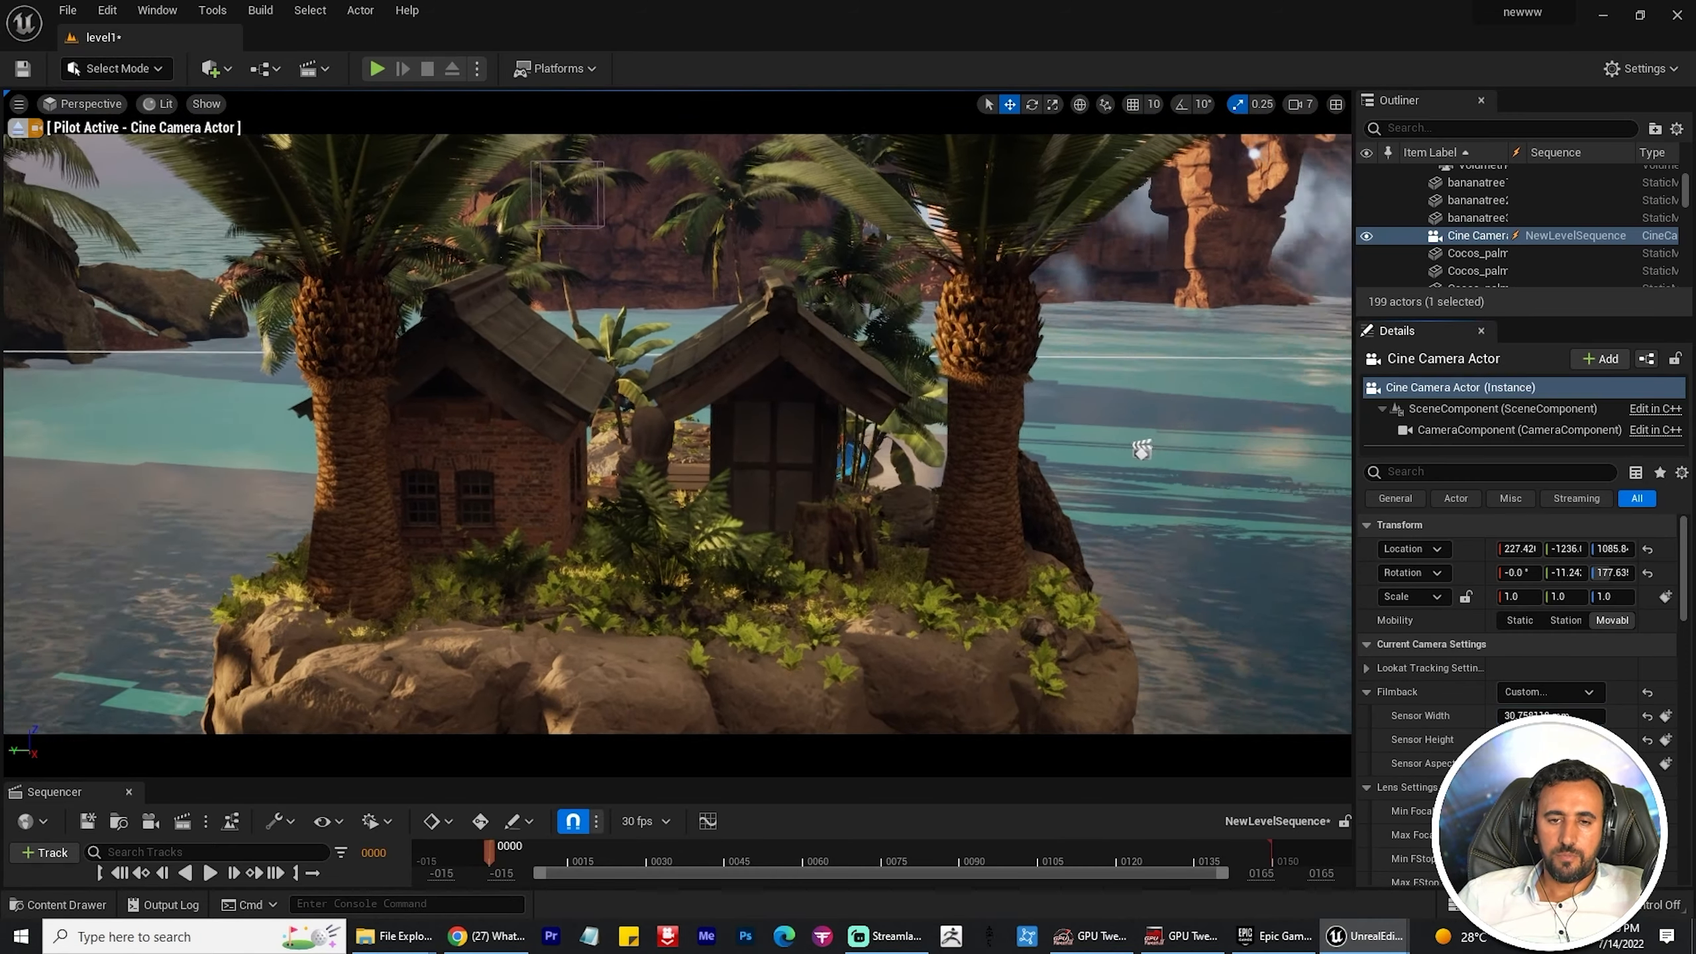
Step: Reframe the camera on the hut and annex between the two palms and adjust its lens settings
key("d")
right_click_drag(935, 535, 854, 531)
key("a")
key("d")
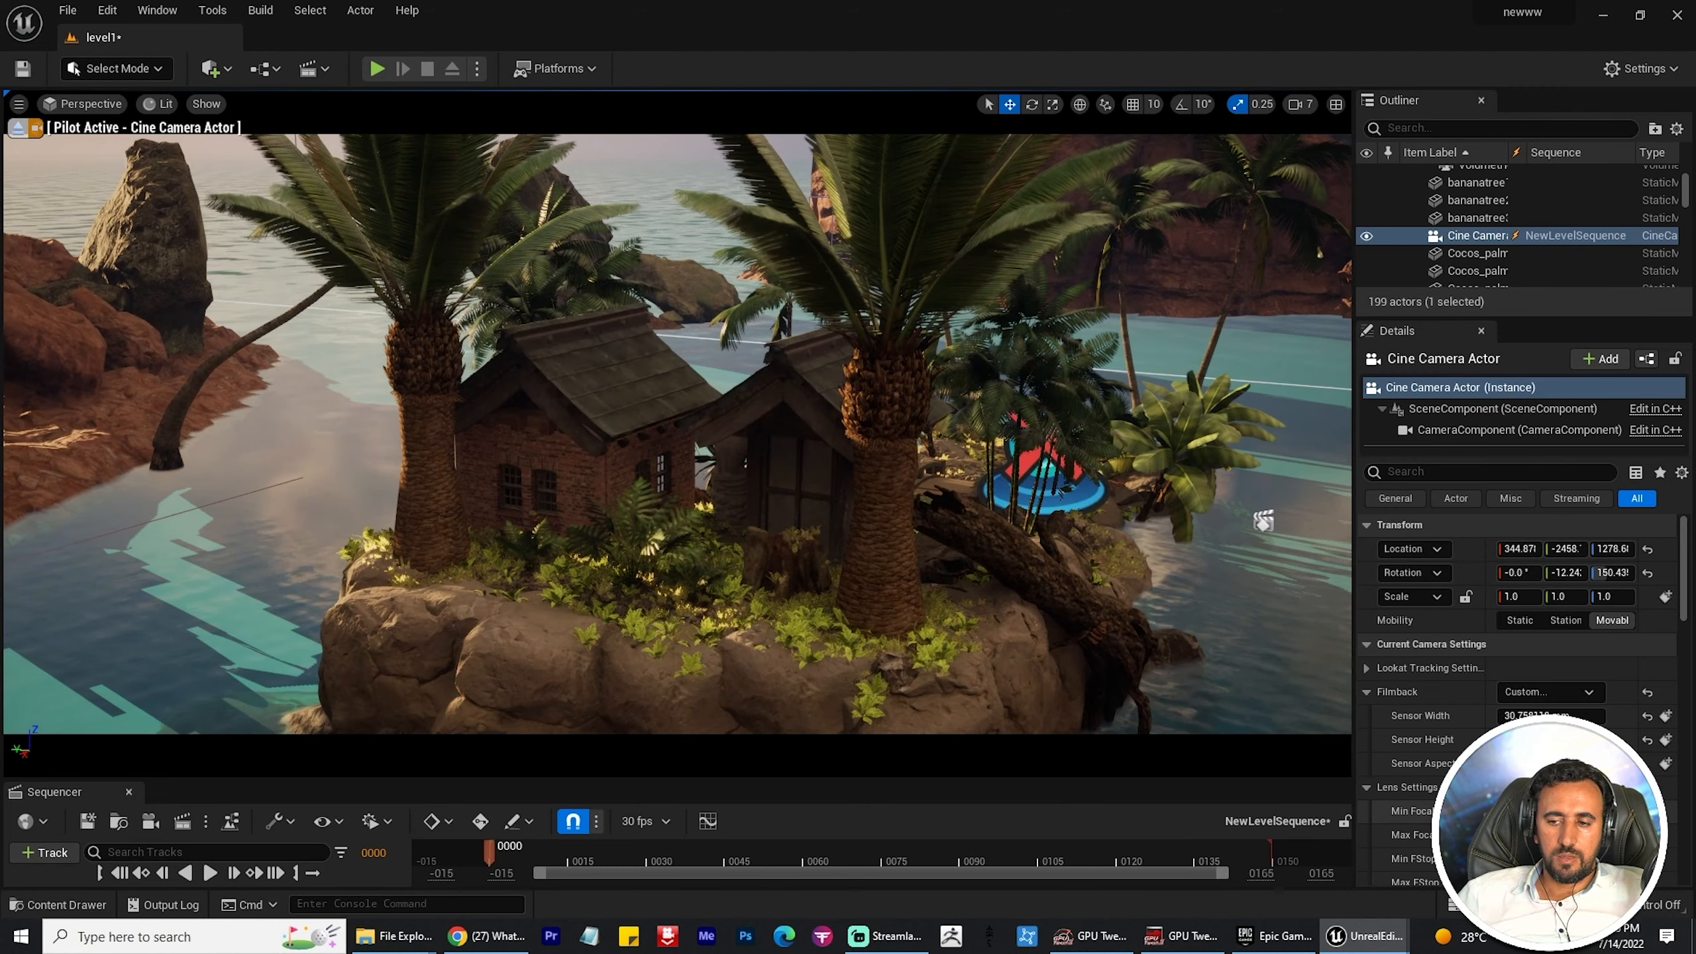
left_click_drag(1544, 835, 1513, 836)
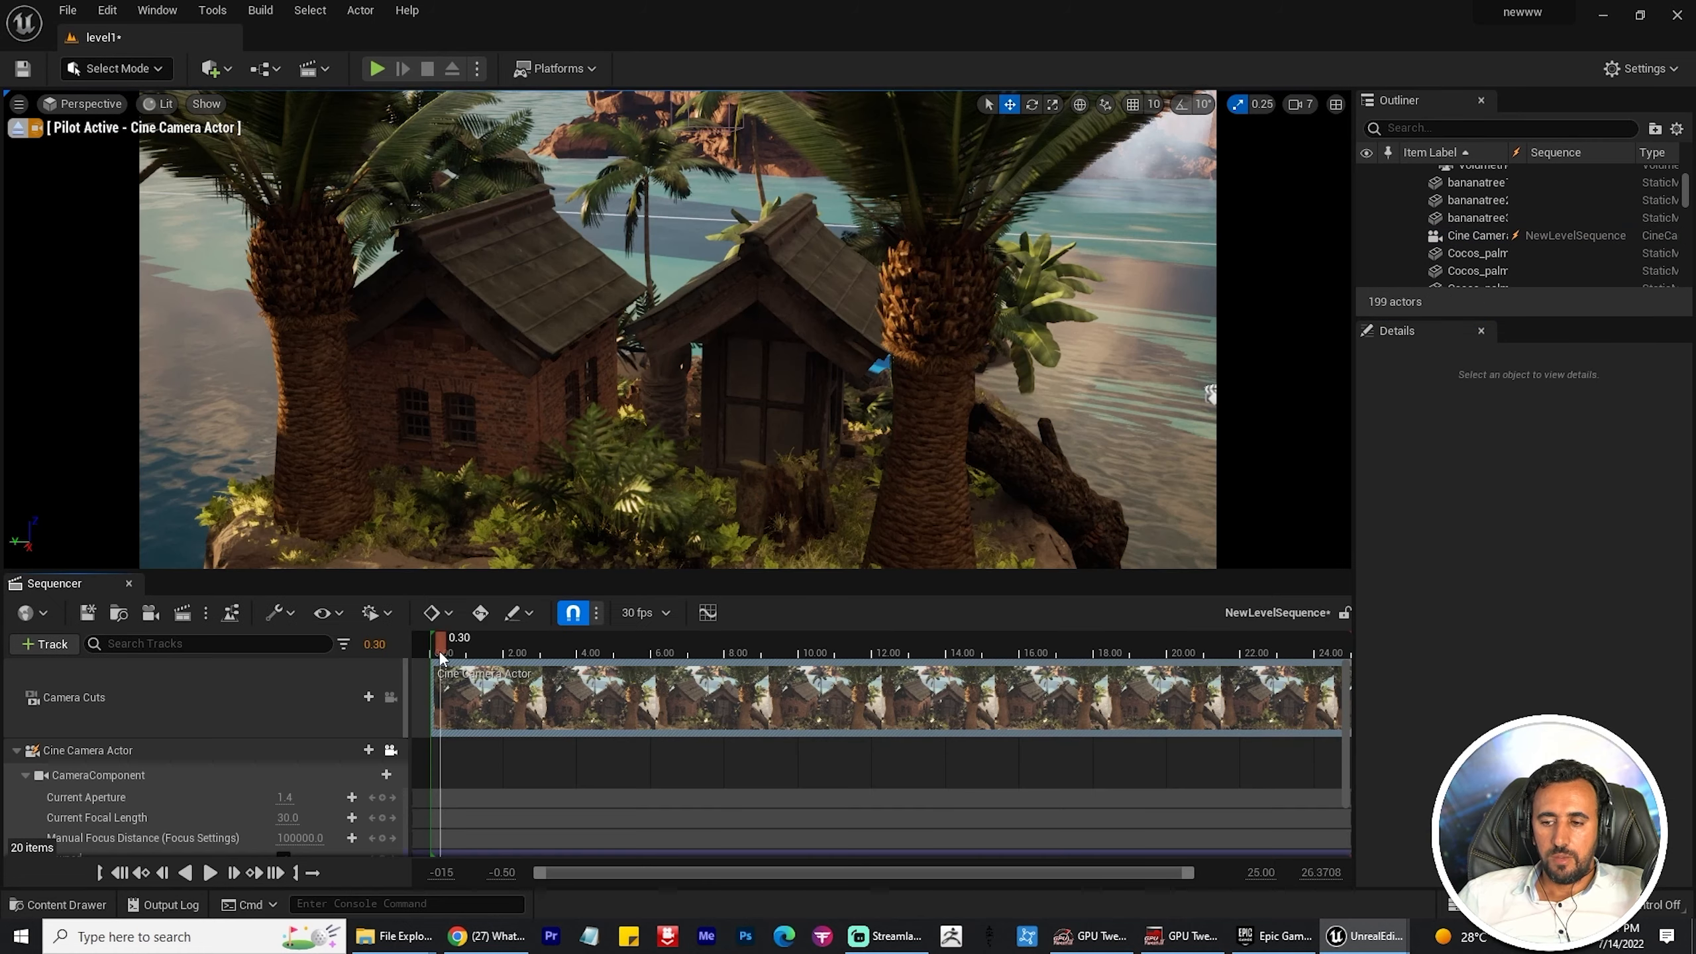
Step: Move the playhead to 0.1333 seconds and key the camera's transform there
left_click_drag(439, 650, 435, 653)
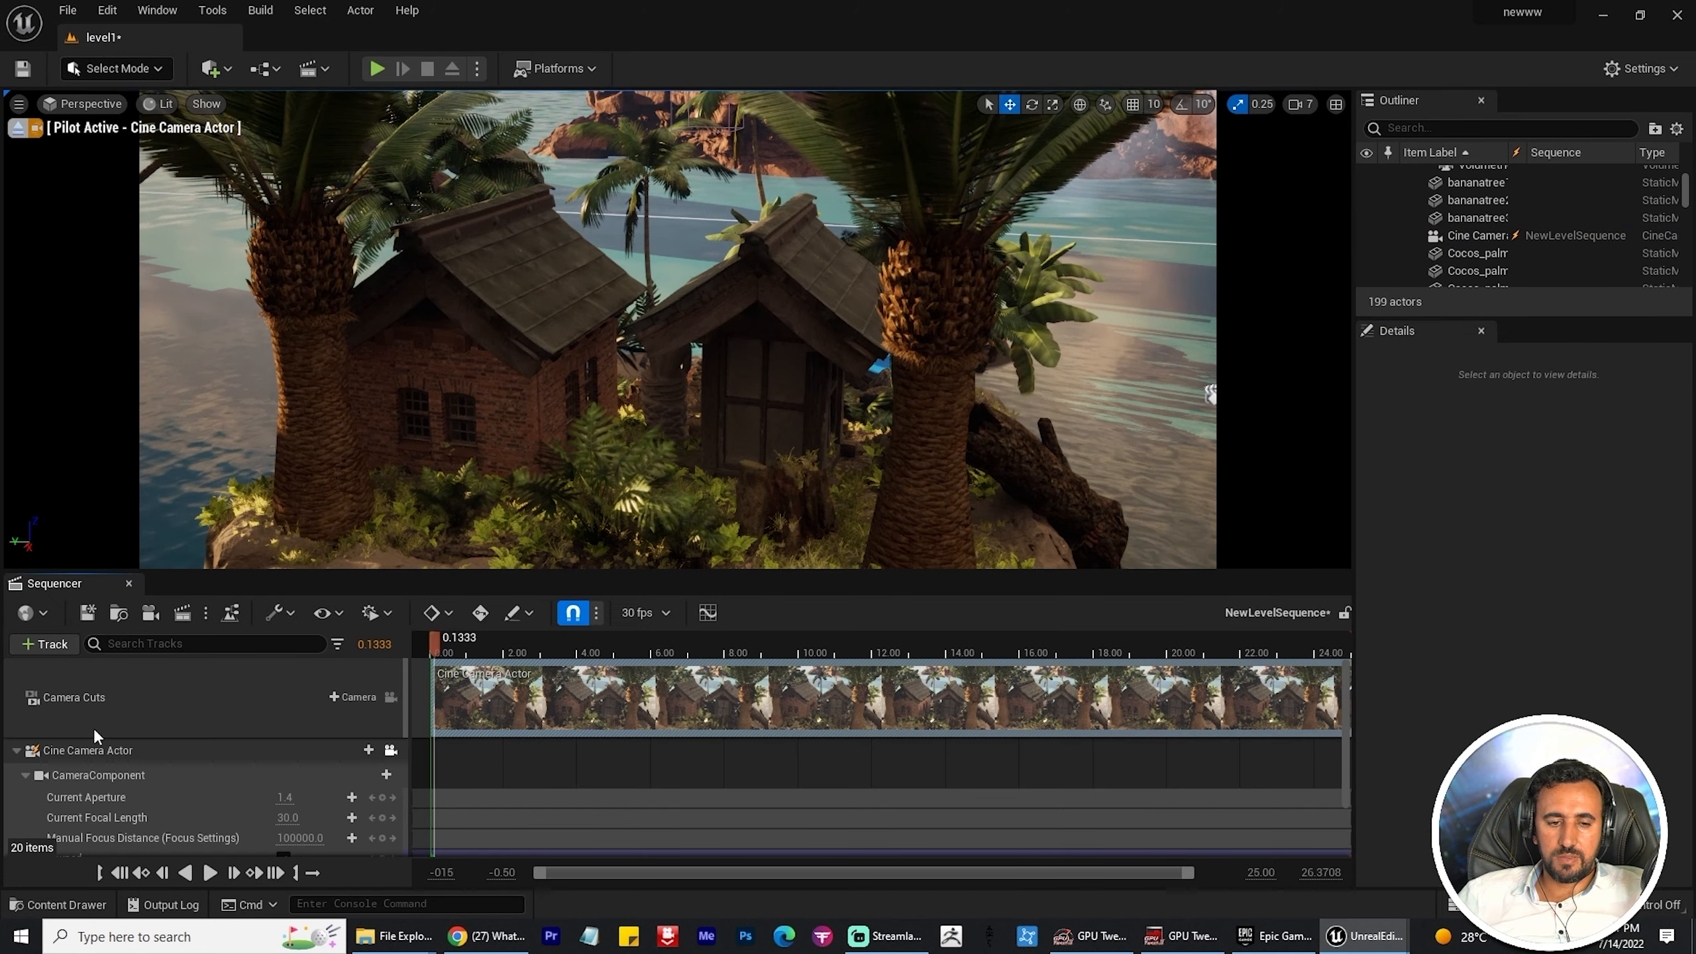
left_click(84, 750)
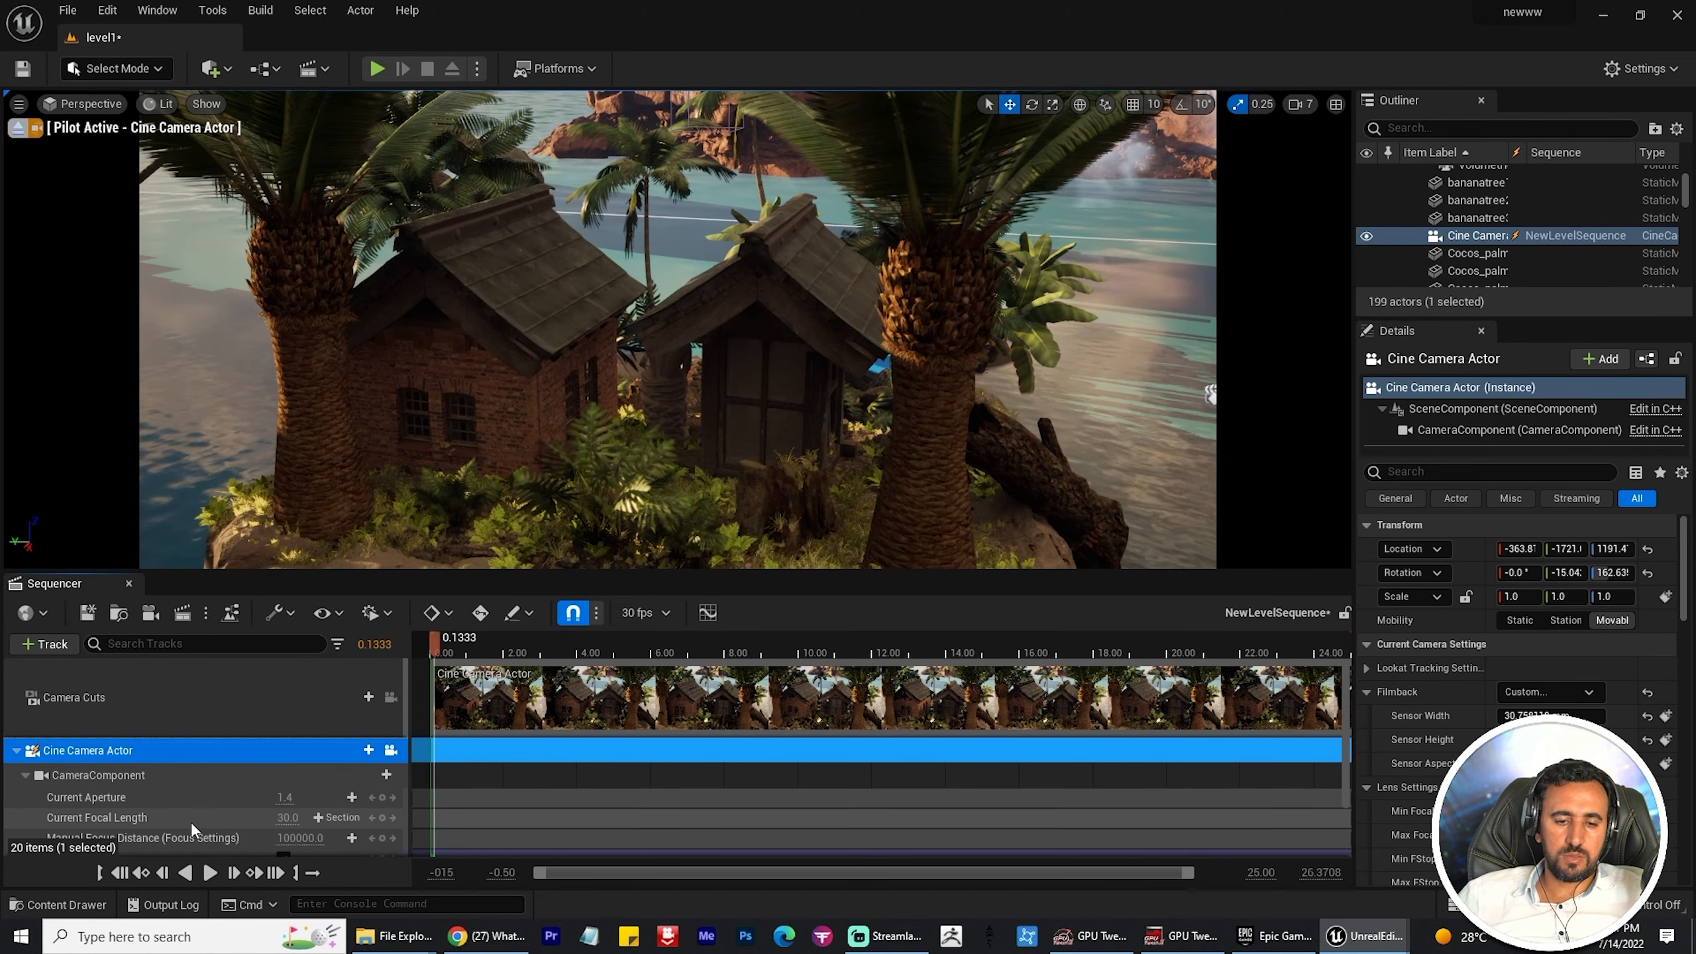
left_click(26, 775)
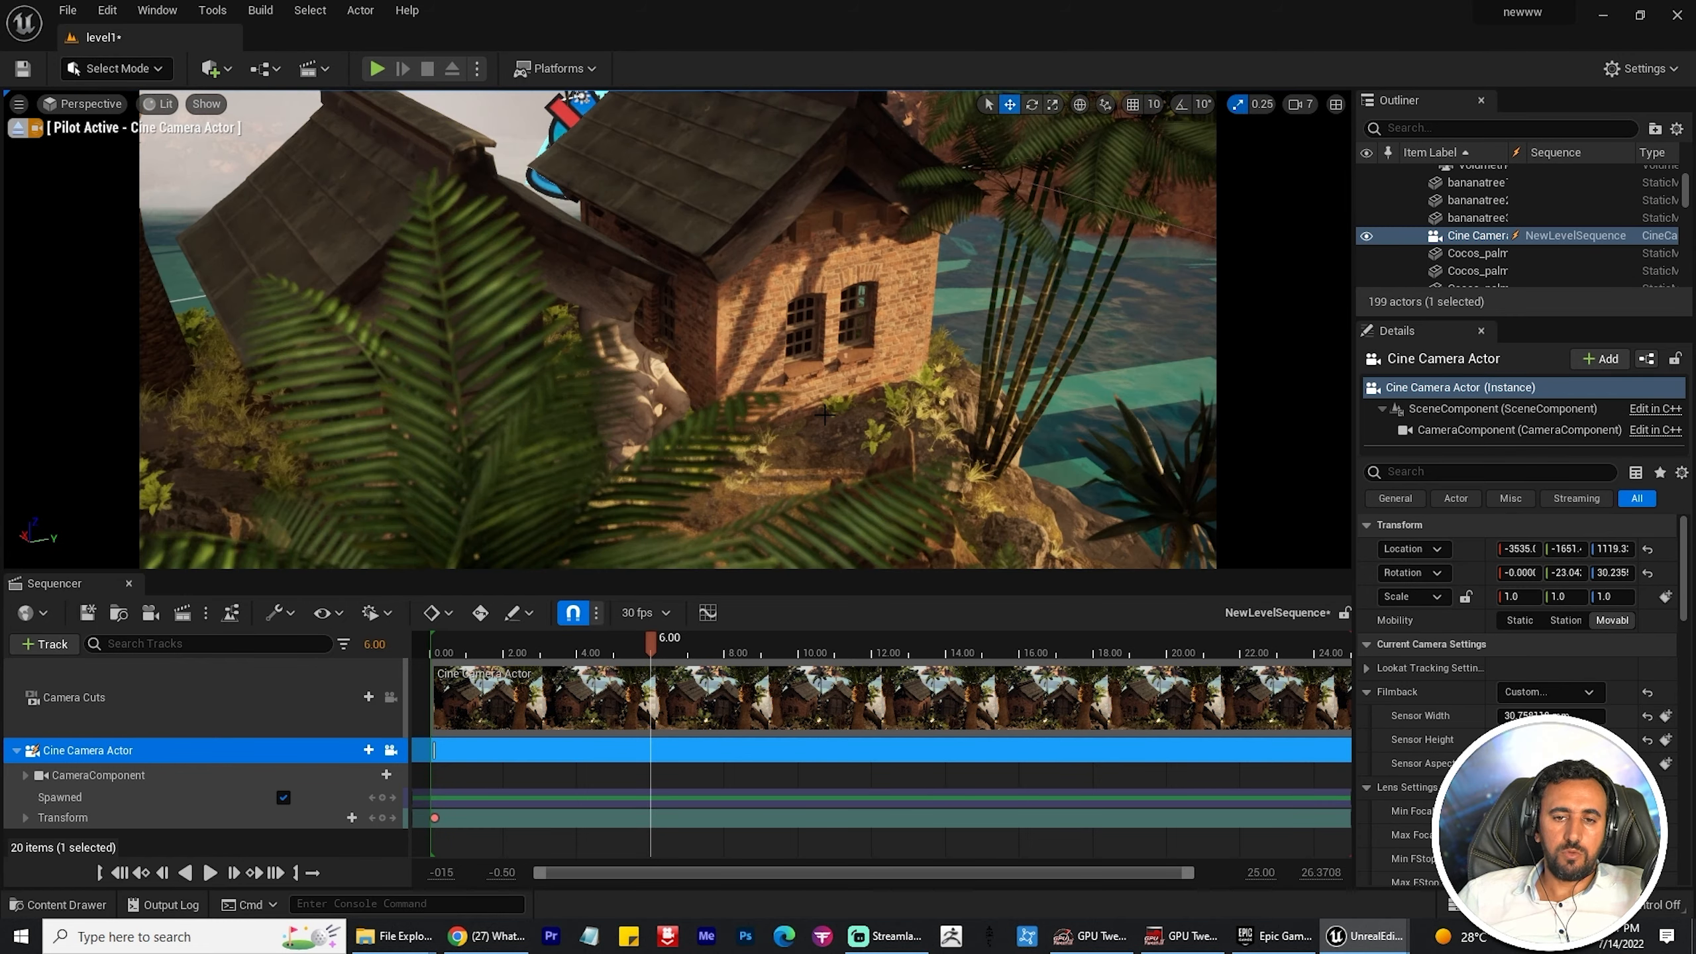
Step: Fly the camera to face the statue between the hut and annex and key its transform at 6.00 seconds
right_click_drag(827, 416, 748, 366)
key("d")
key("s")
key("w")
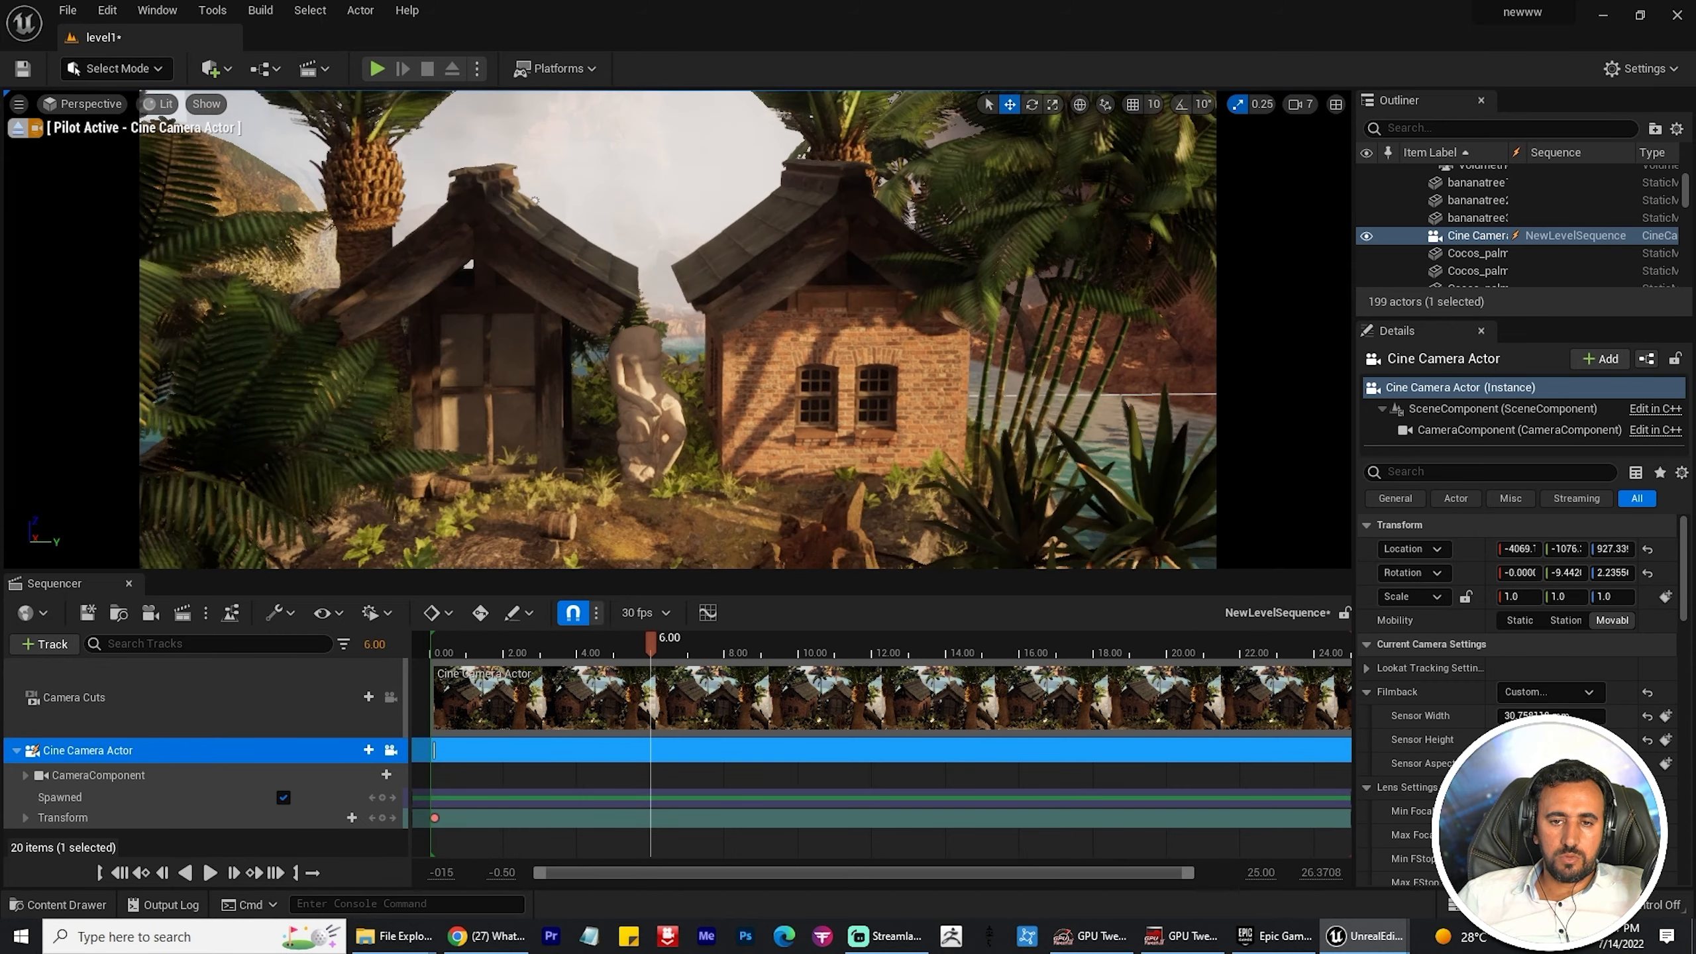
left_click(382, 818)
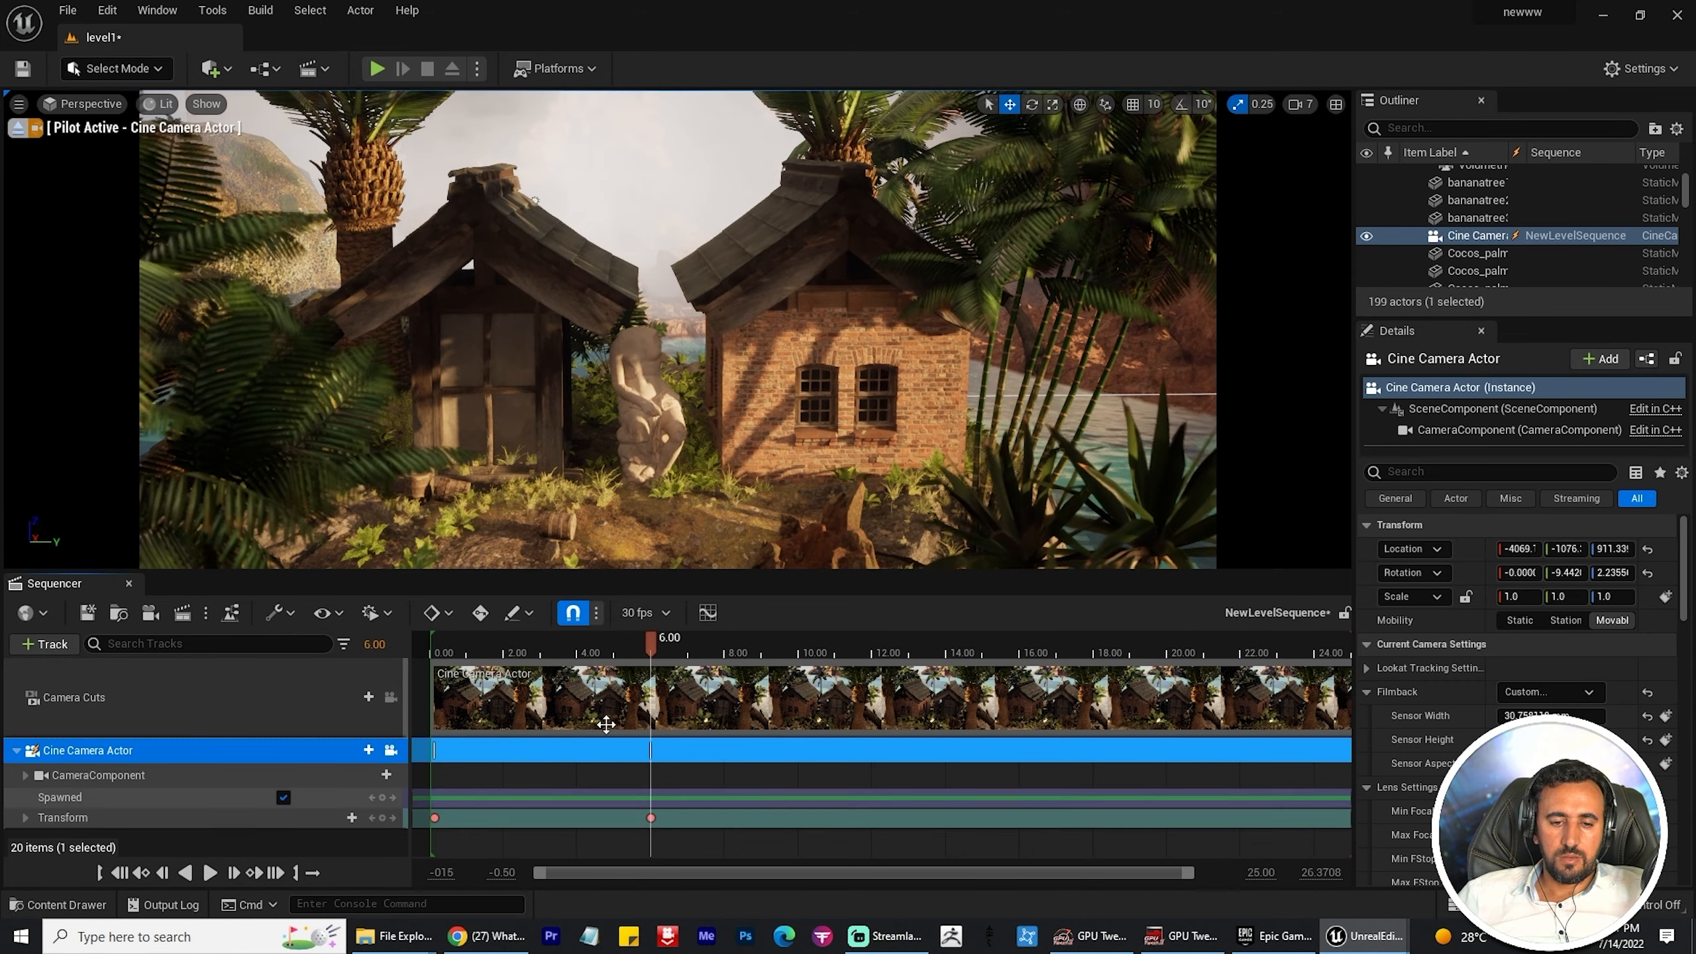
Step: At 2.9333 seconds, pull the camera back to a side view of the hut and turn on automatic keyframing
left_click(491, 656)
left_click_drag(491, 662, 542, 661)
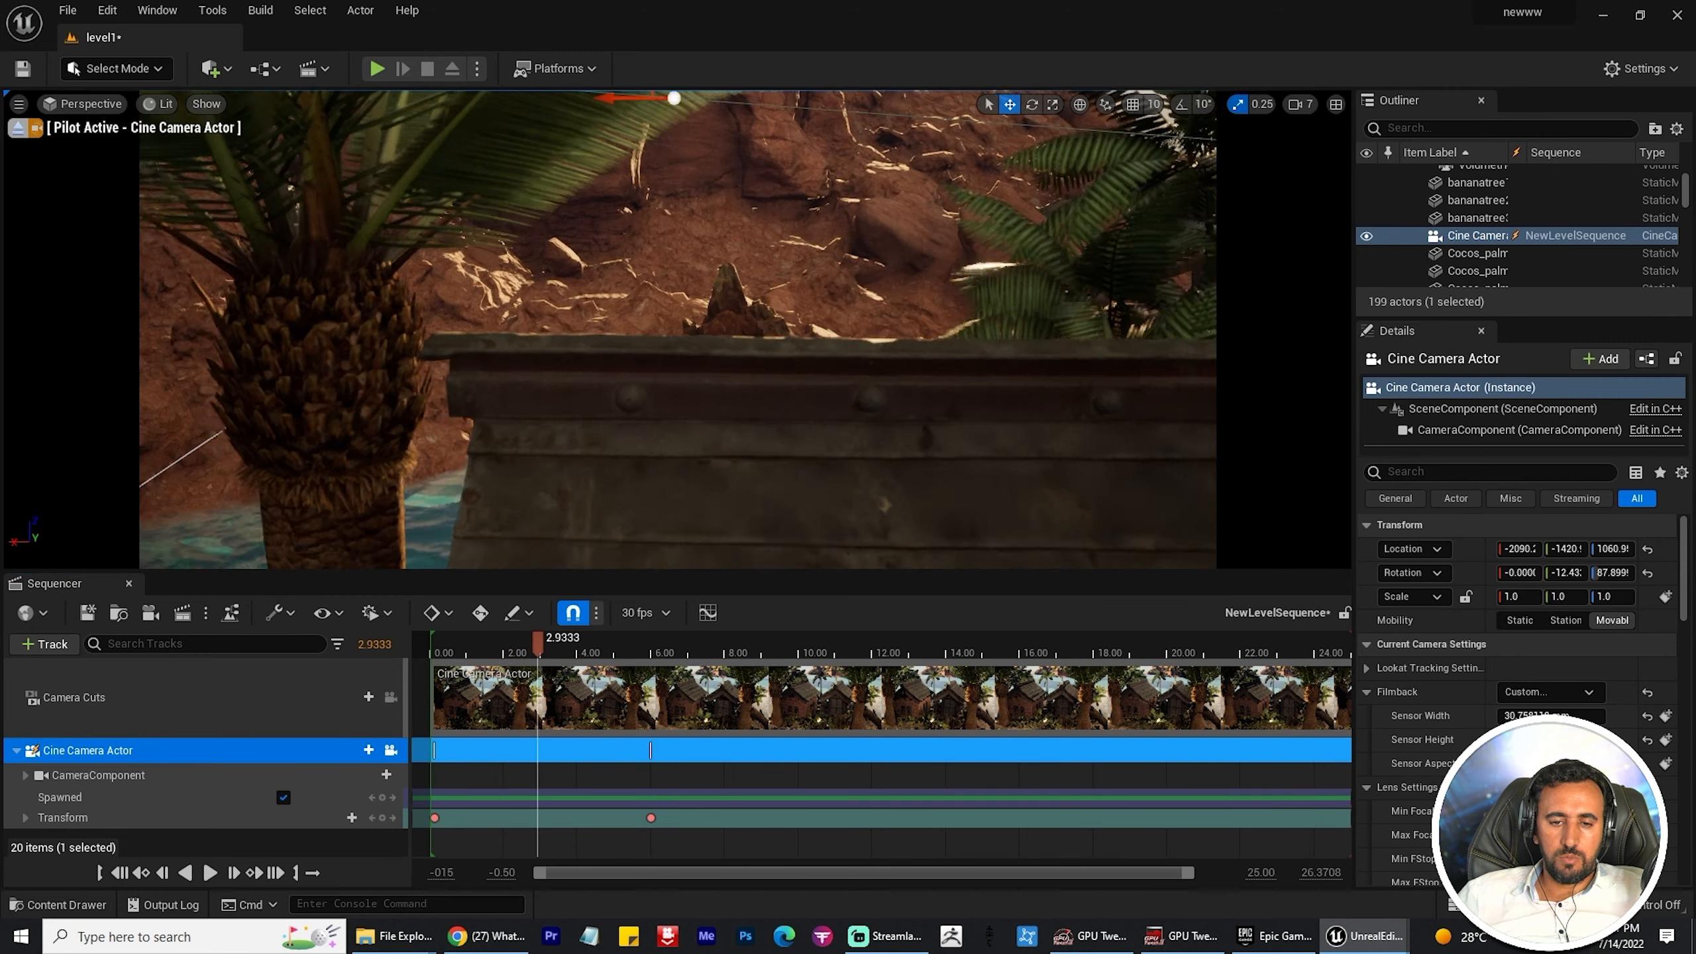
left_click_drag(677, 329, 677, 428)
left_click(481, 613)
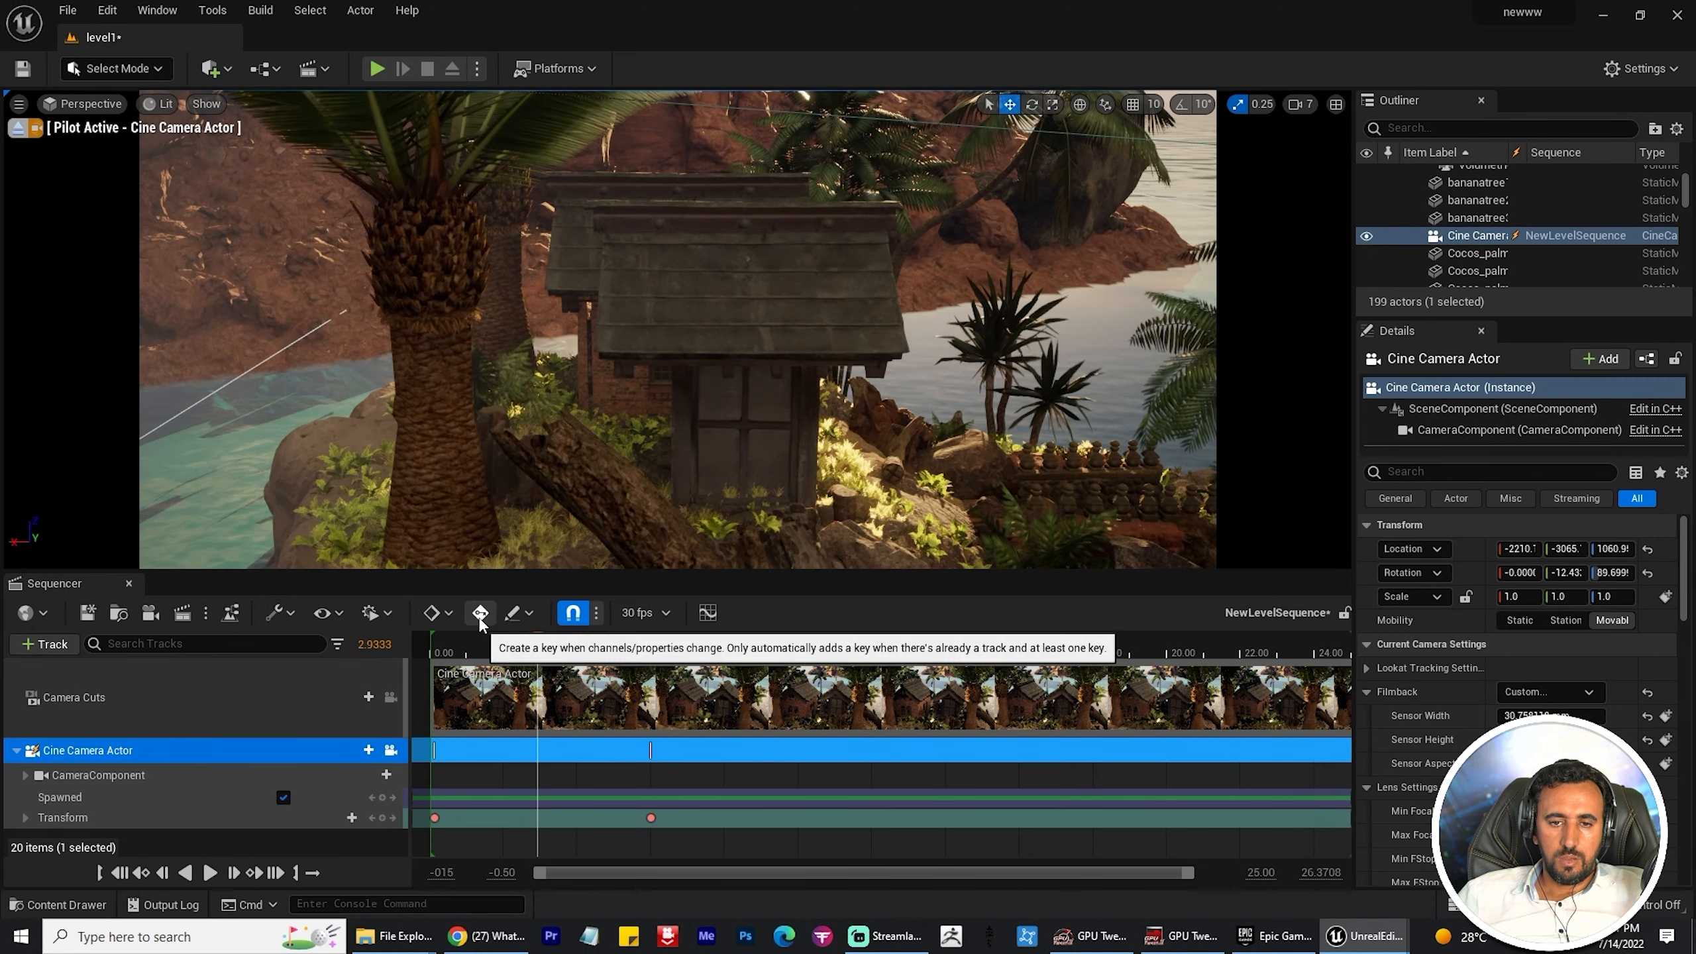
Step: Shift the last two camera transform keys to about 6.4 and 12 seconds, playing the animation before and after
left_click(442, 654)
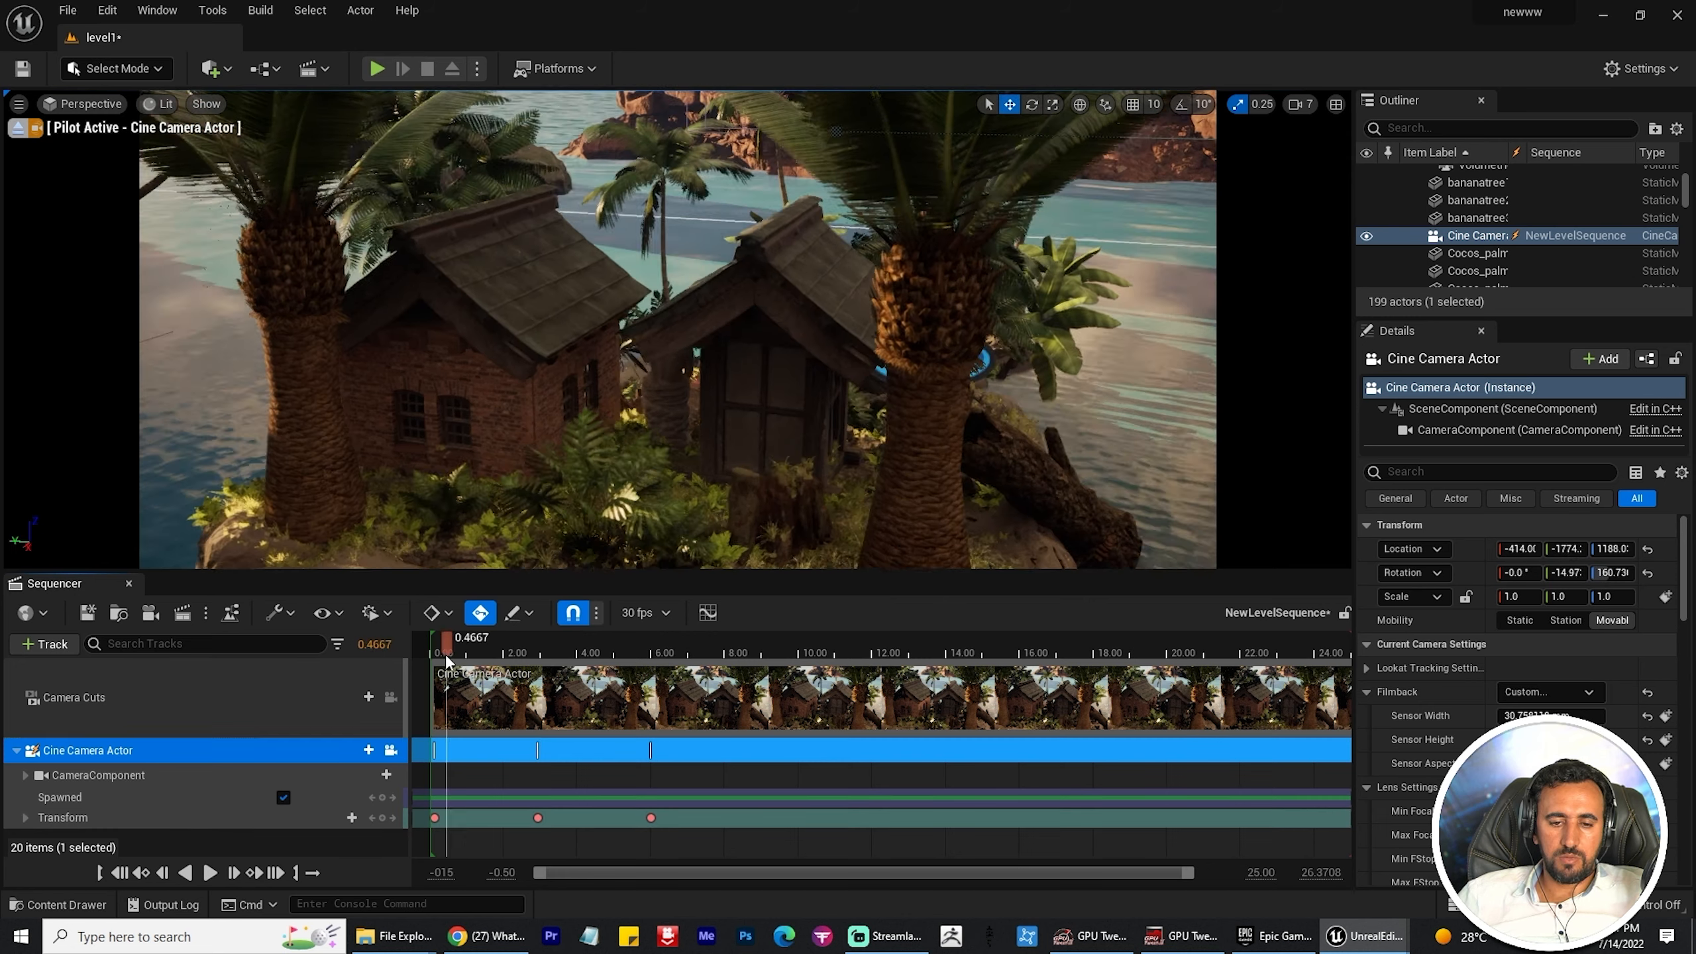
key("space")
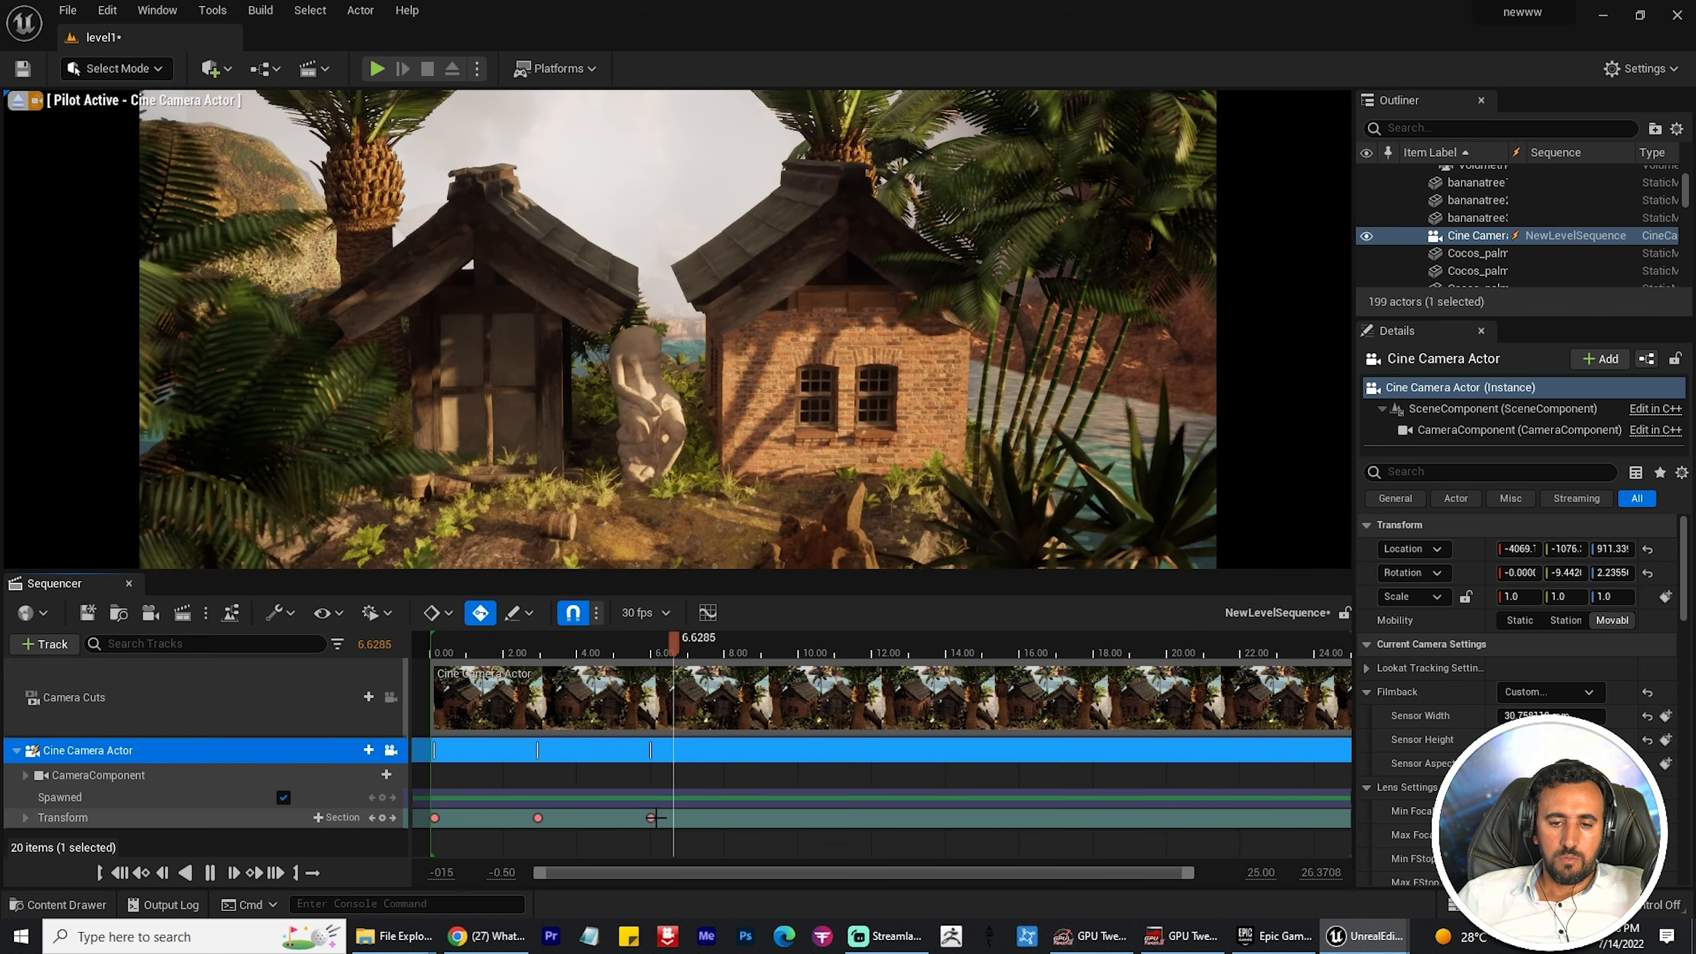
left_click_drag(653, 821, 873, 820)
left_click_drag(538, 819, 668, 819)
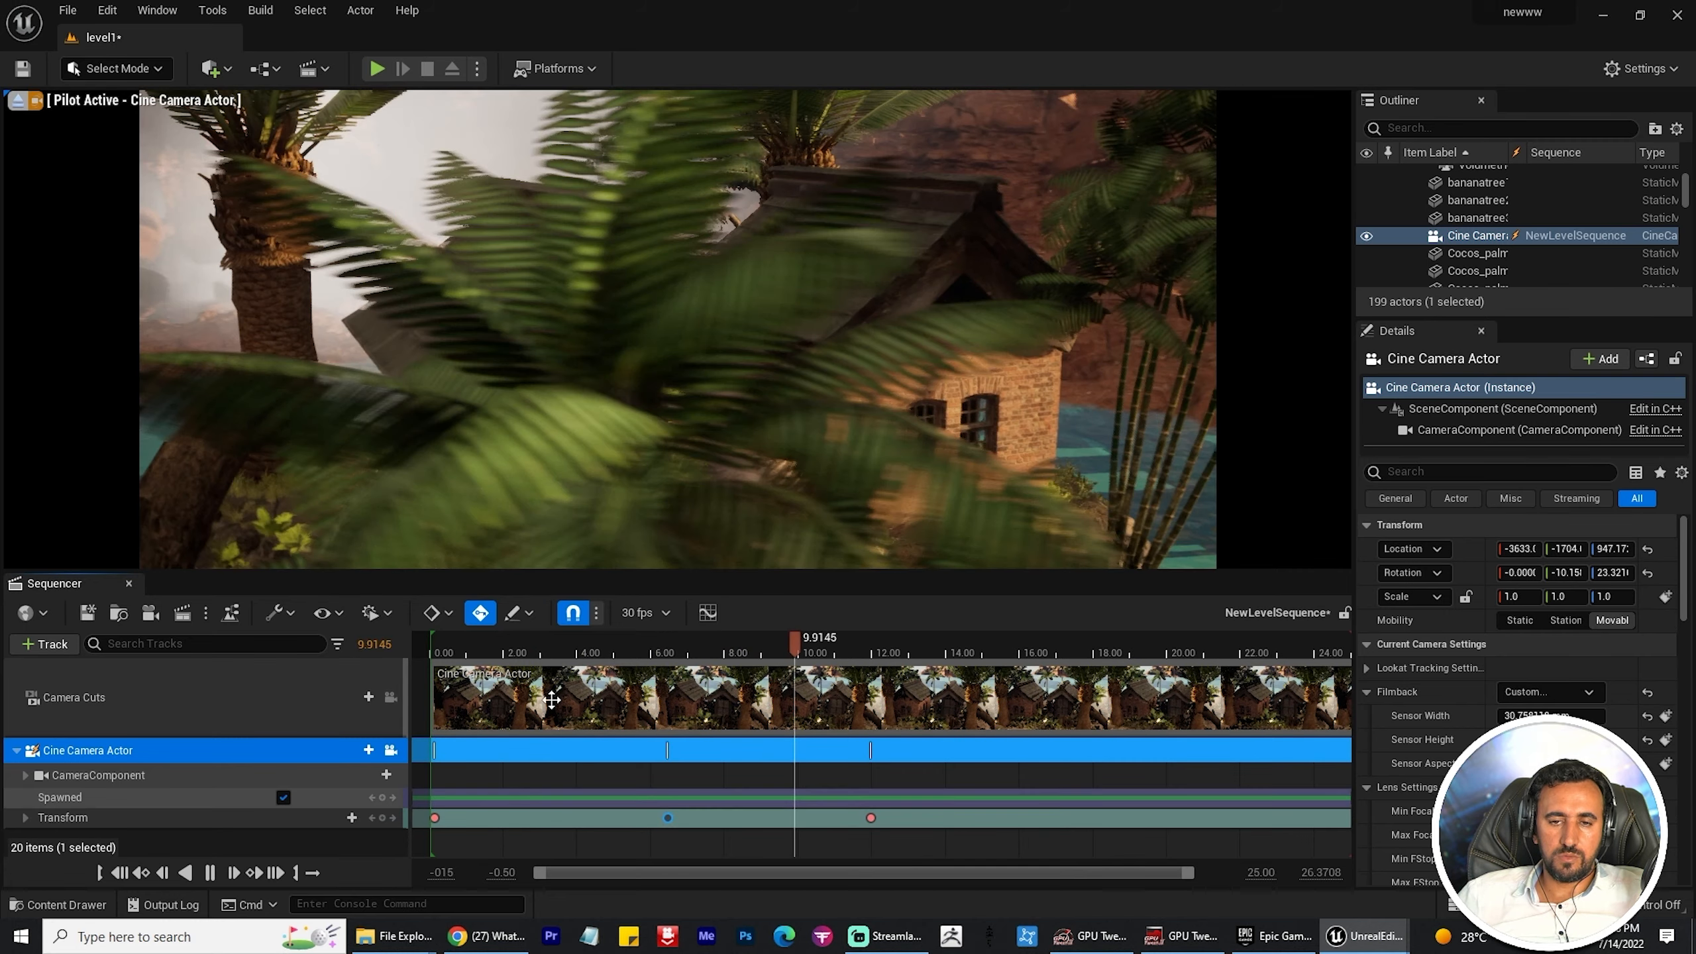
left_click(441, 656)
key("space")
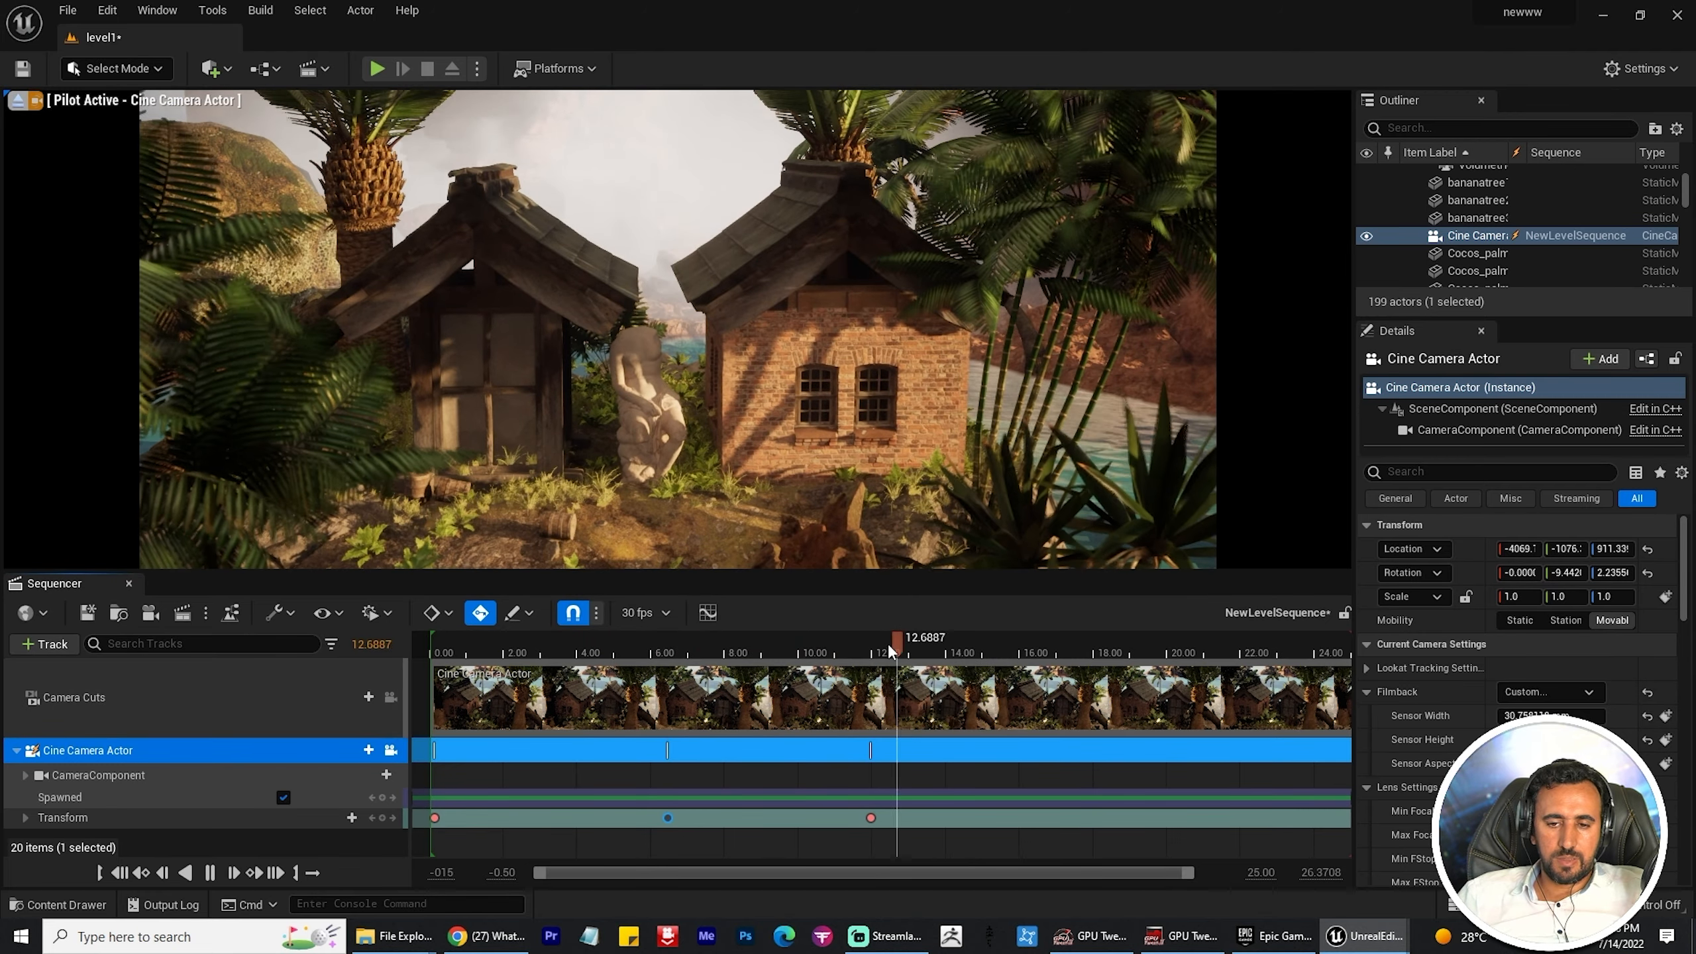
Step: Lower the camera closer to the statue and annex at 11.9667 seconds and extend the visible timeline range
left_click_drag(677, 330, 677, 220)
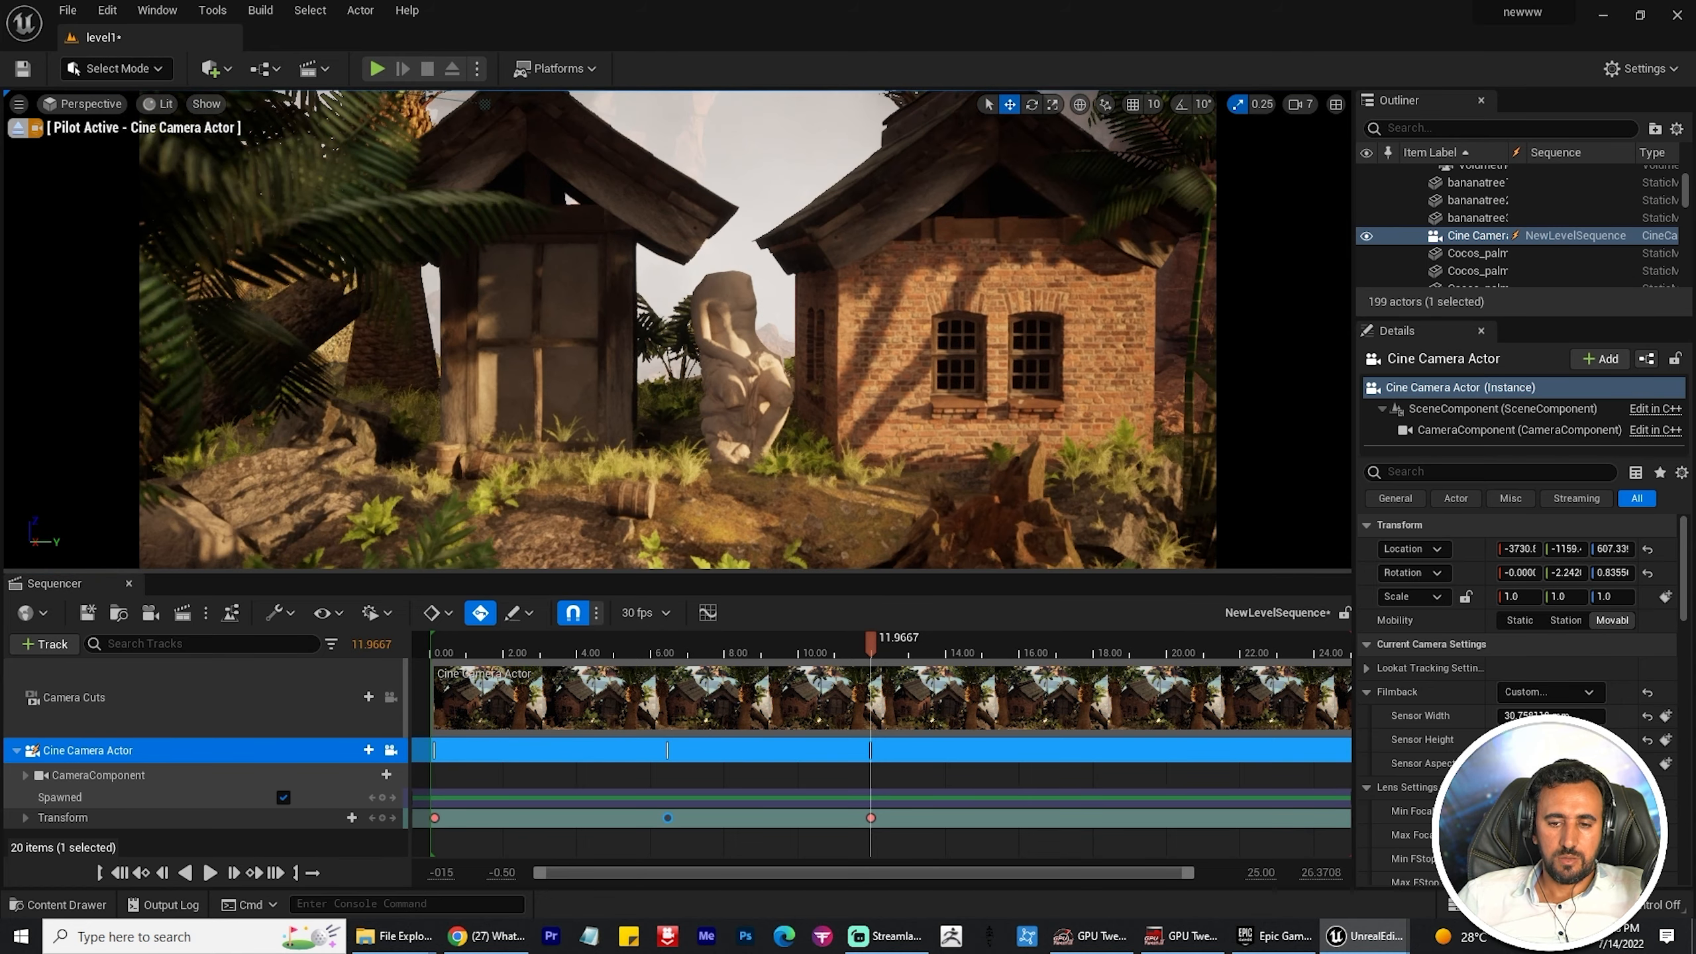
left_click_drag(1133, 672, 1253, 673)
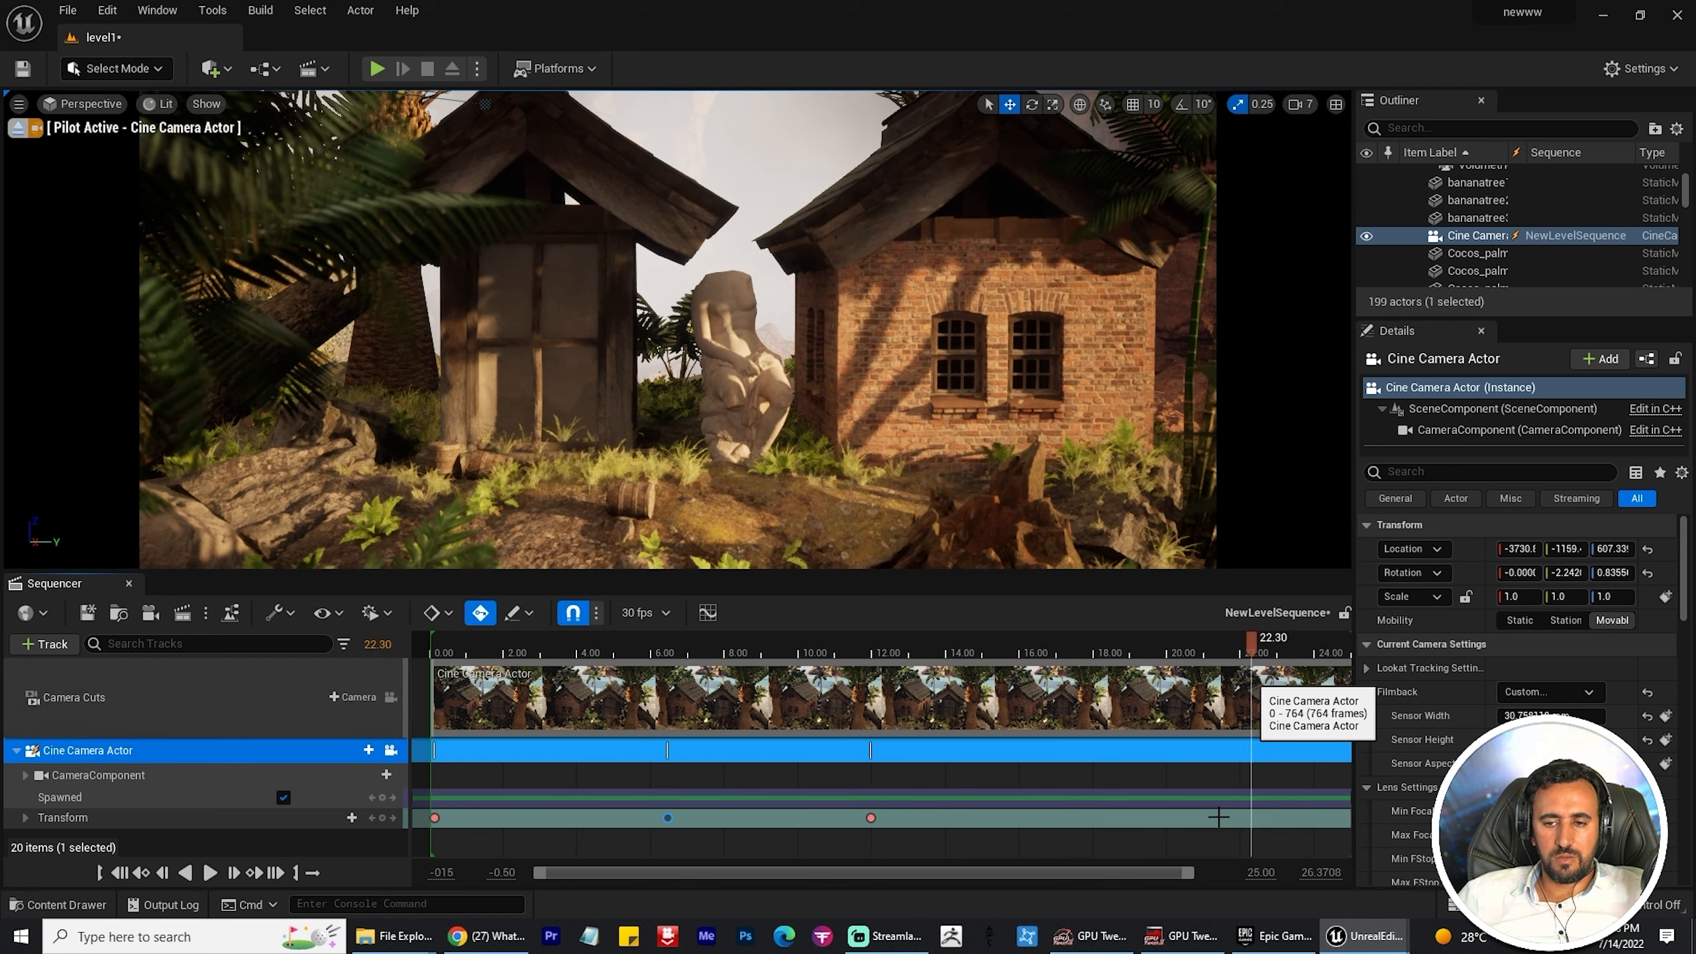
left_click_drag(1189, 874, 1313, 873)
left_click_drag(1233, 657, 1282, 657)
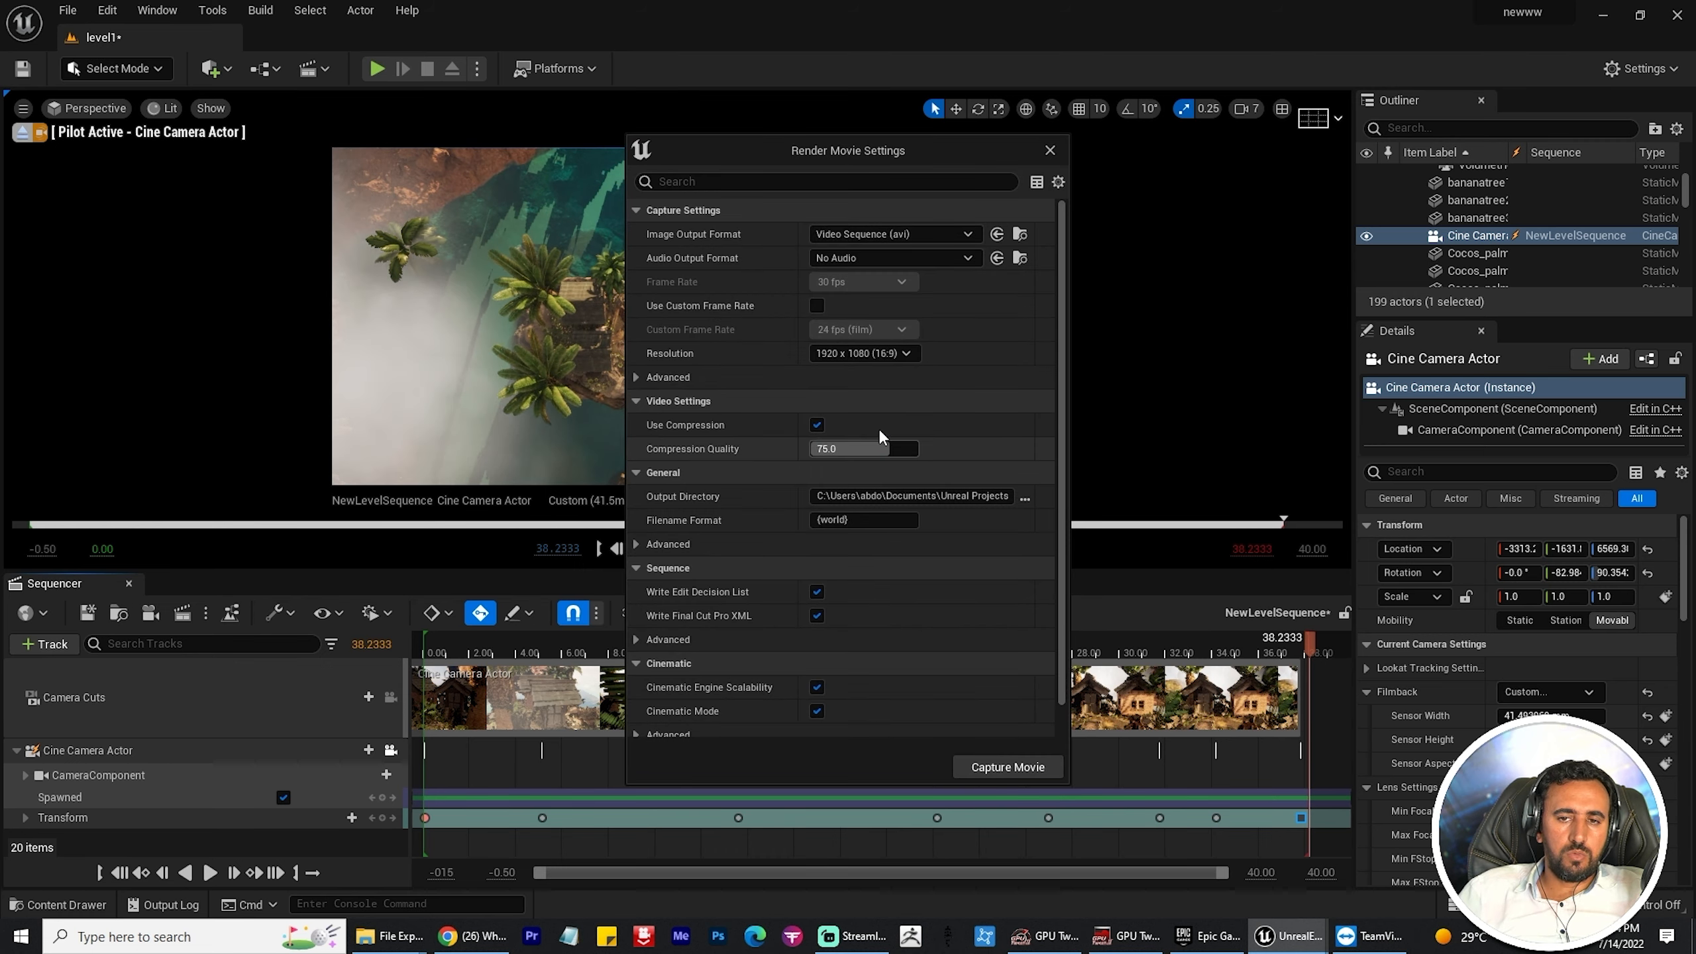
Step: Set the movie output directory to the render folder on the Desktop and start capturing the movie
left_click(1025, 498)
left_click(697, 460)
double_click(1487, 431)
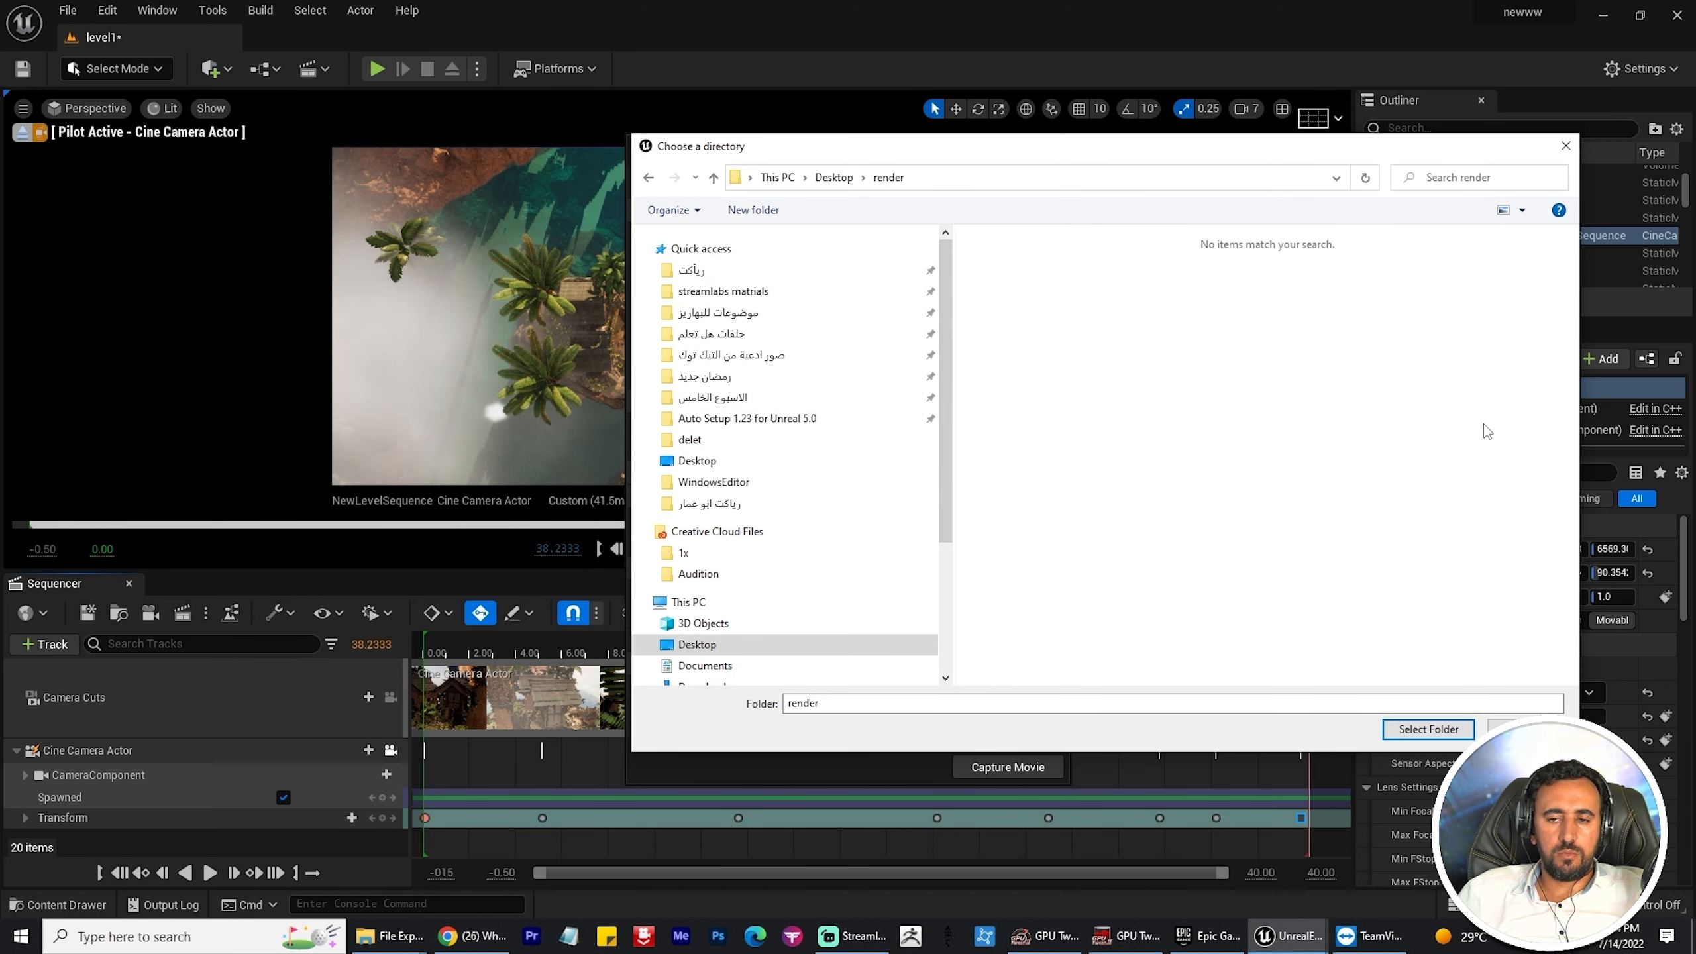
left_click(1429, 729)
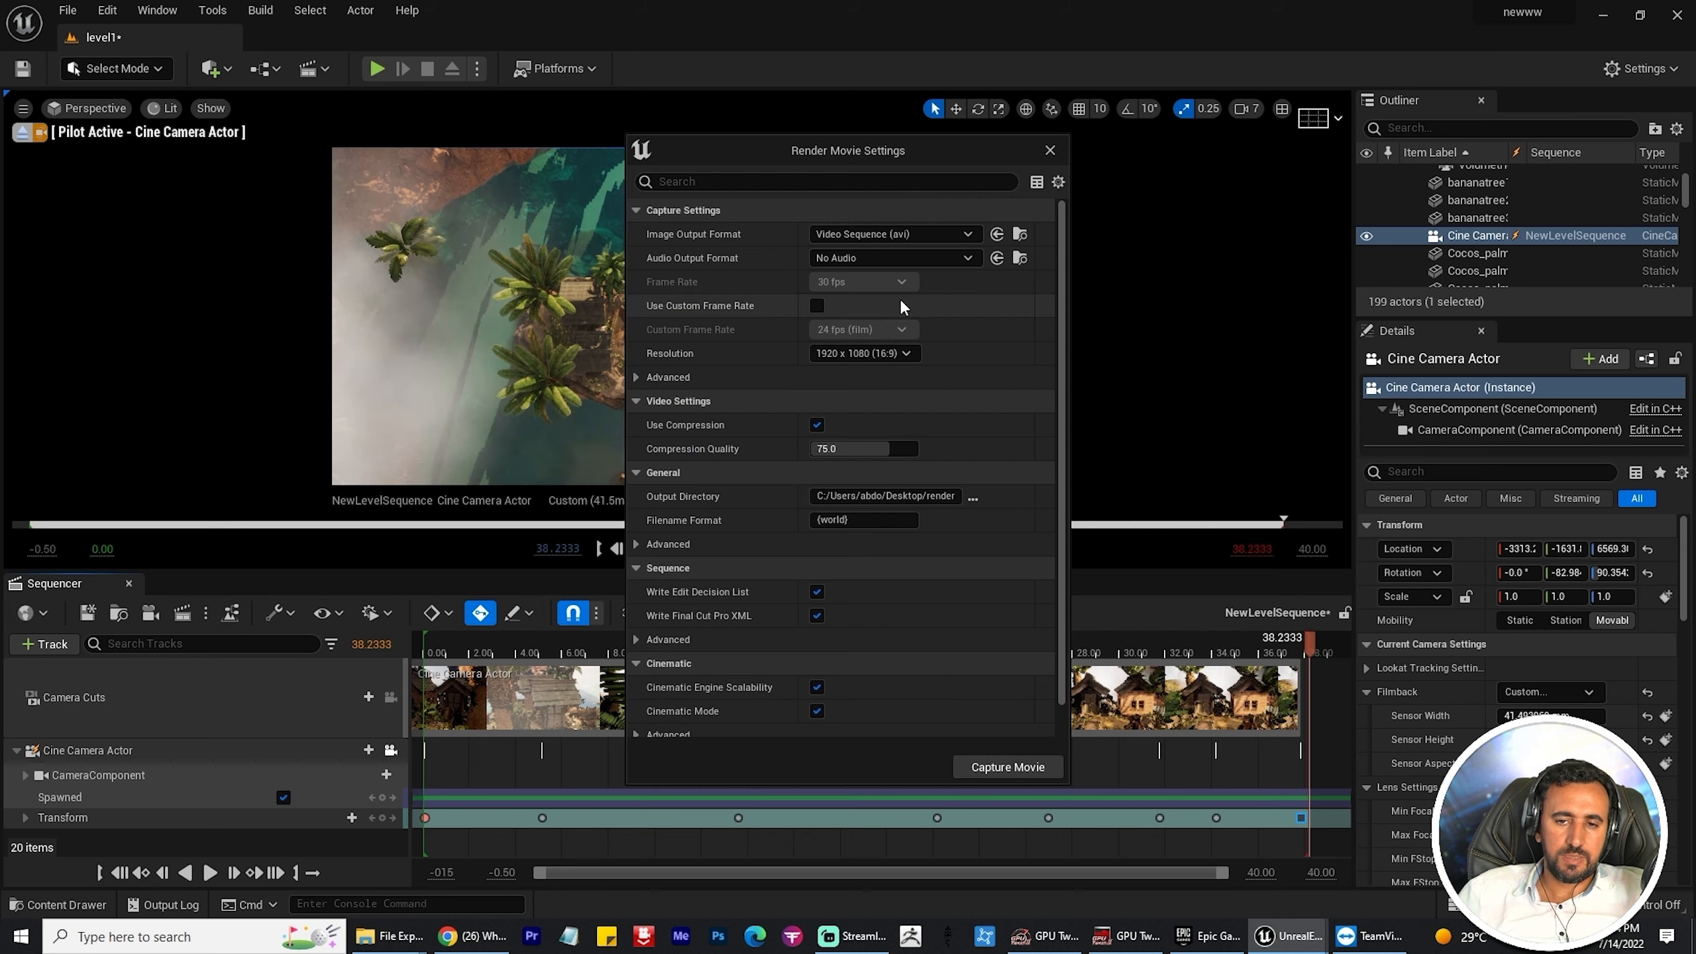
left_click(1008, 767)
left_click(897, 666)
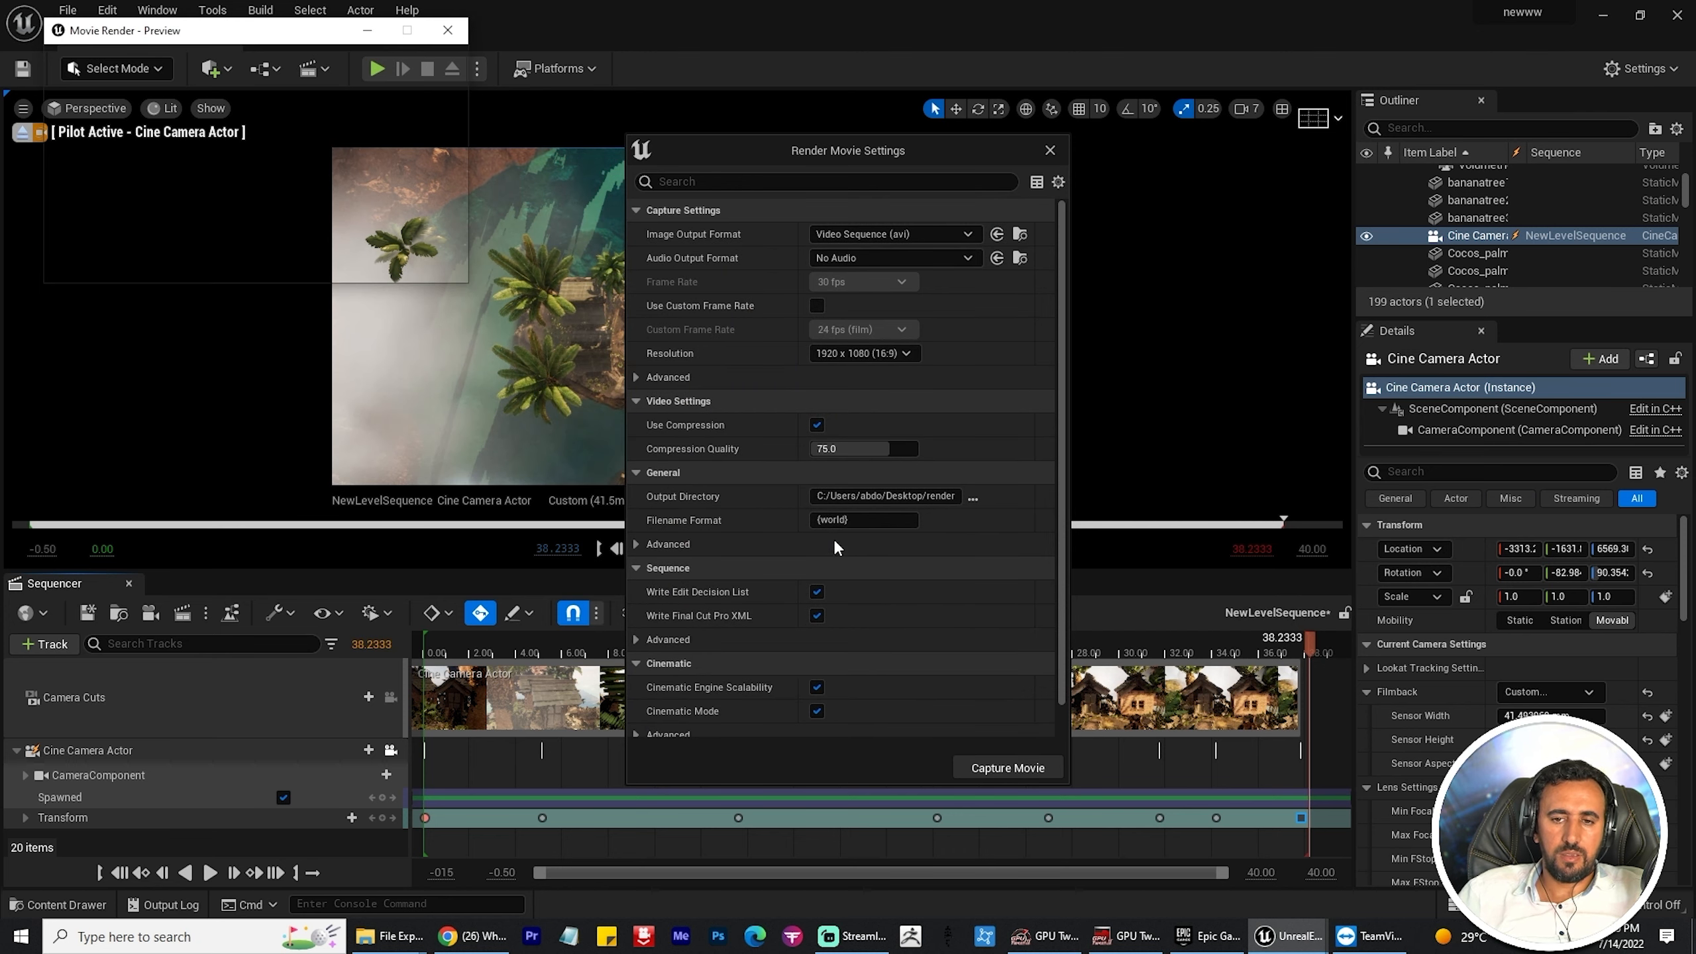